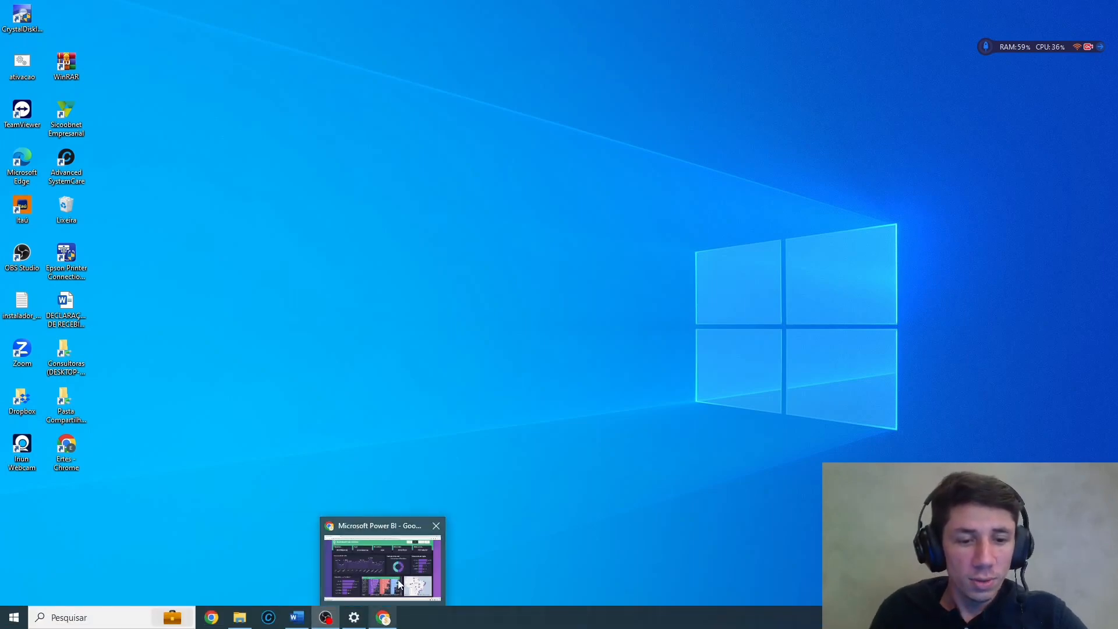
Examine the finished 'Dashboard de vendas' report in the browser, including its monthly revenue chart and map, and minimize it.
{"action": "left_click", "coordinate": [399, 577]}
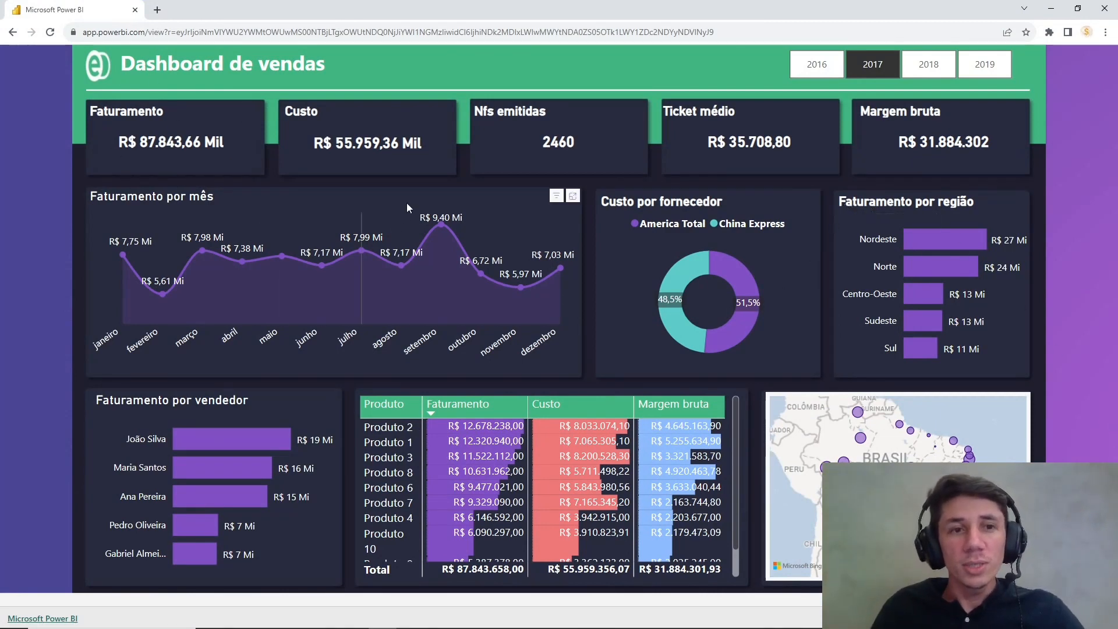
{"action": "mouse_move", "coordinate": [408, 266]}
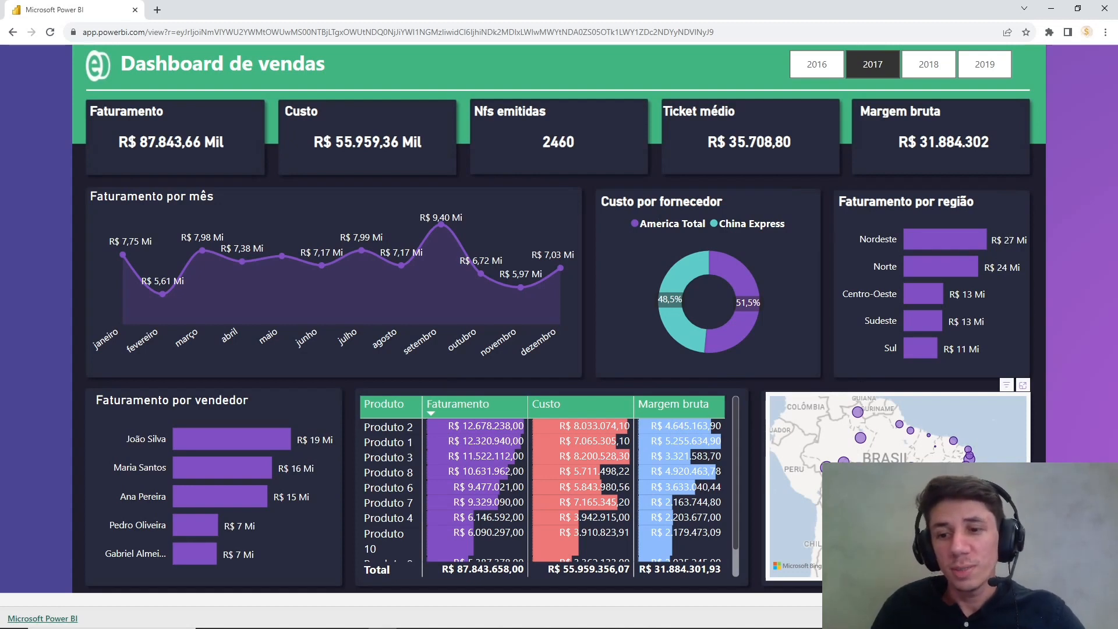
{"action": "mouse_move", "coordinate": [912, 467]}
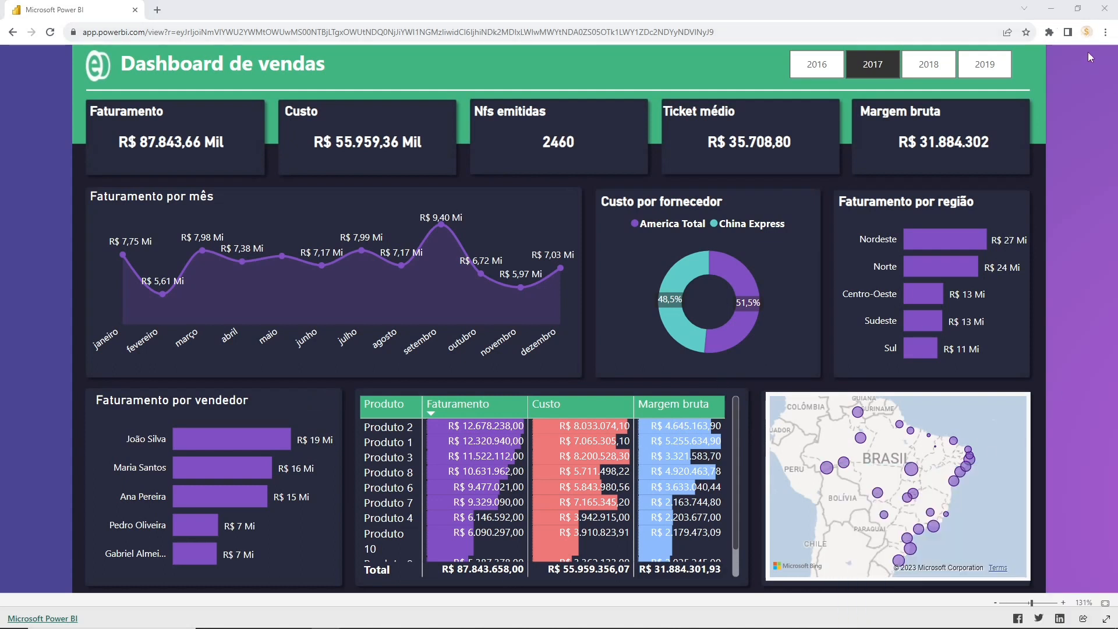
{"action": "left_click", "coordinate": [1053, 9]}
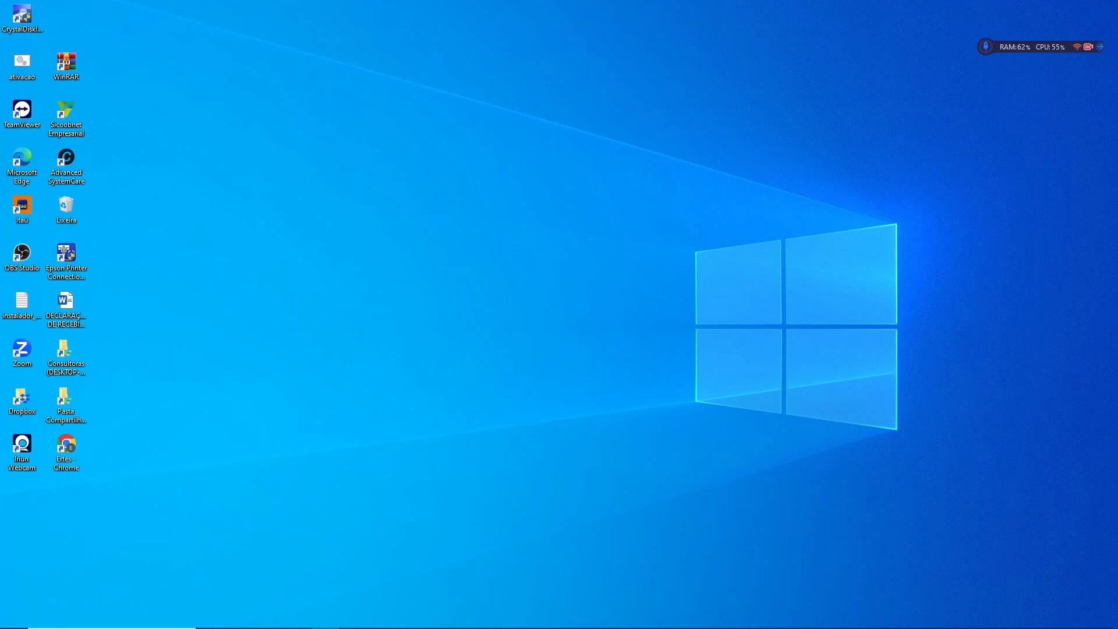
Open the 'Base de Dados' Excel workbook from the 'projeto vendas' folder and minimize the folder window.
{"action": "left_click", "coordinate": [241, 617]}
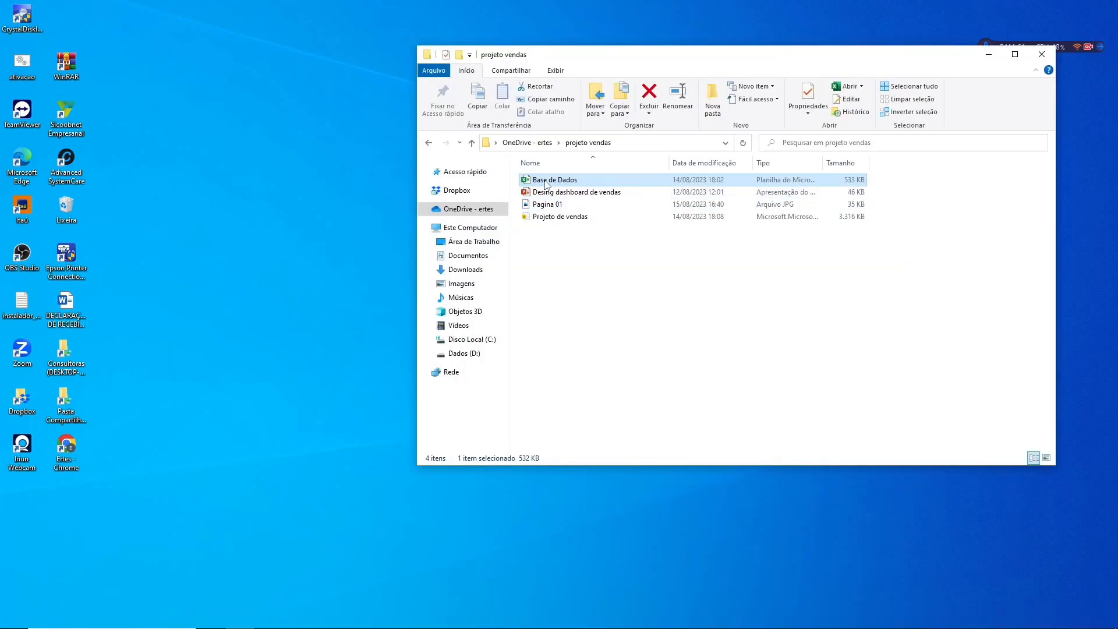
{"action": "double_click", "coordinate": [546, 182]}
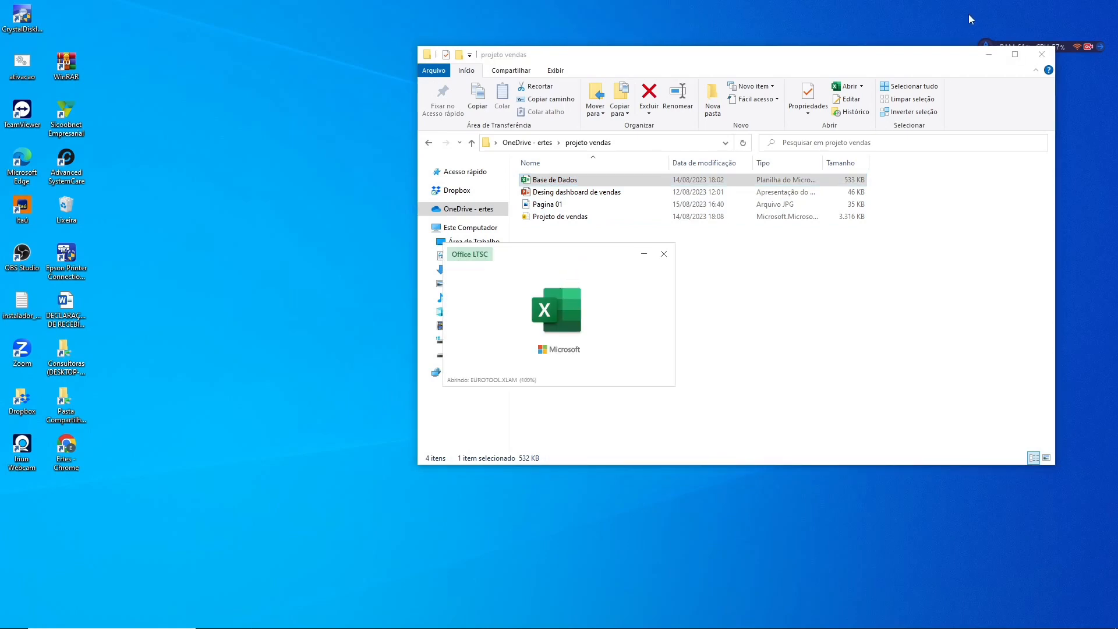
{"action": "left_click", "coordinate": [989, 54]}
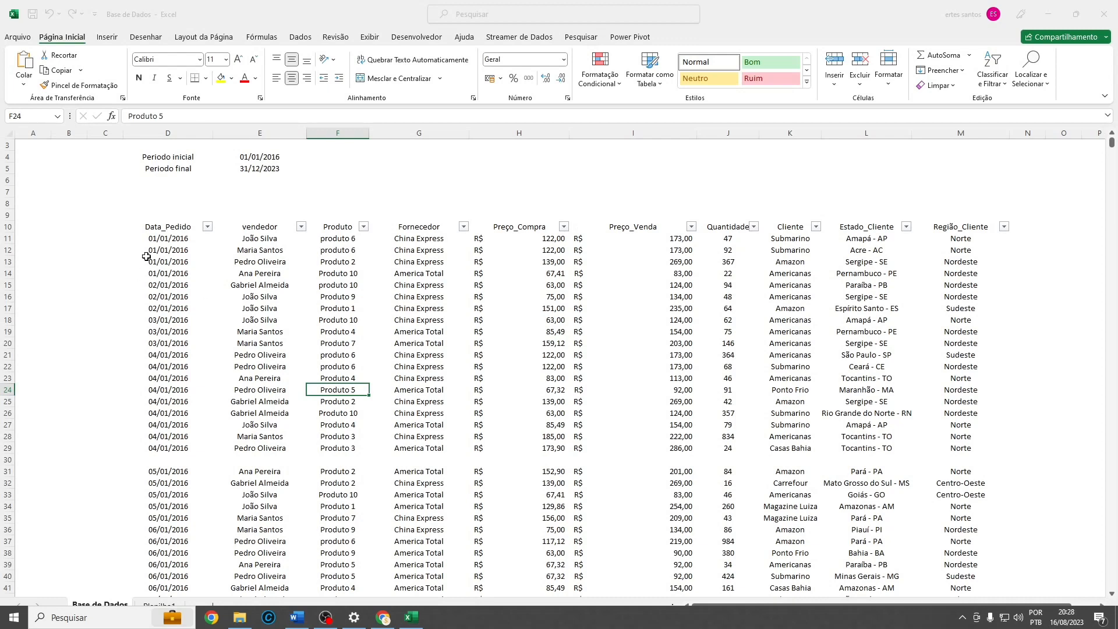
Review the order date, seller, product, supplier and purchase price columns of the 'Base de Dados' sheet.
{"action": "left_click_drag", "start_coordinate": [154, 229], "coordinate": [173, 404]}
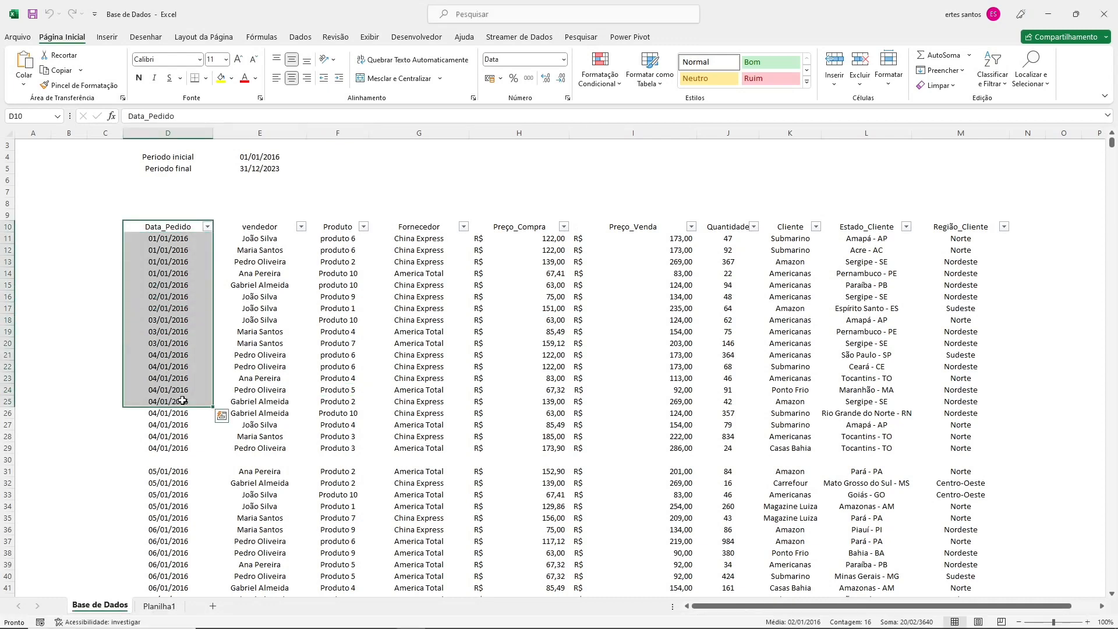
{"action": "left_click_drag", "start_coordinate": [250, 237], "coordinate": [251, 378]}
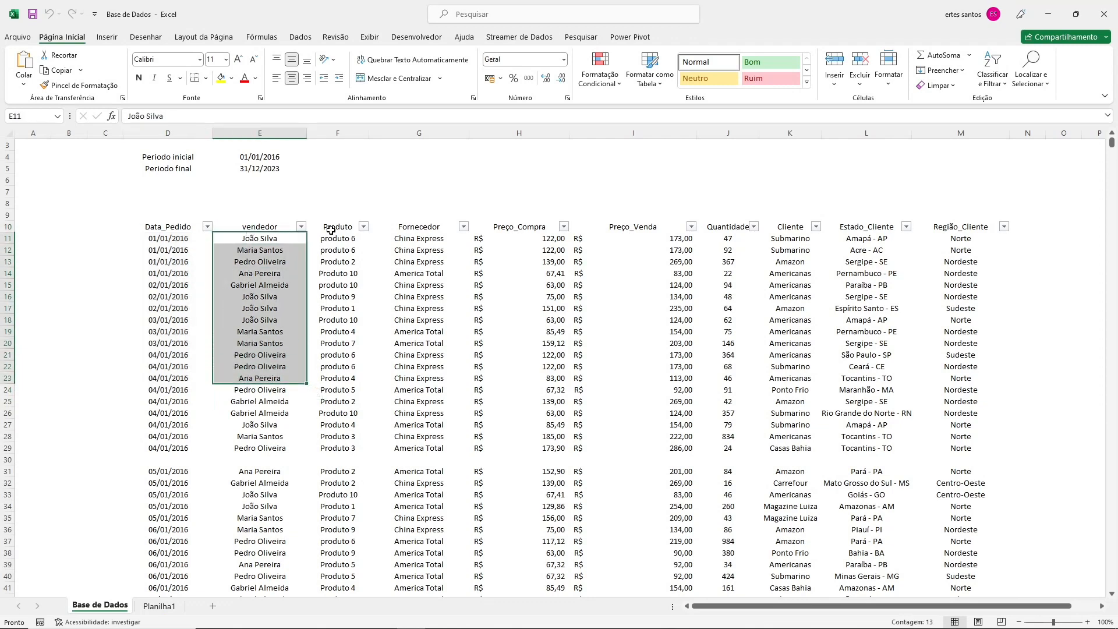
{"action": "left_click_drag", "start_coordinate": [339, 228], "coordinate": [319, 363]}
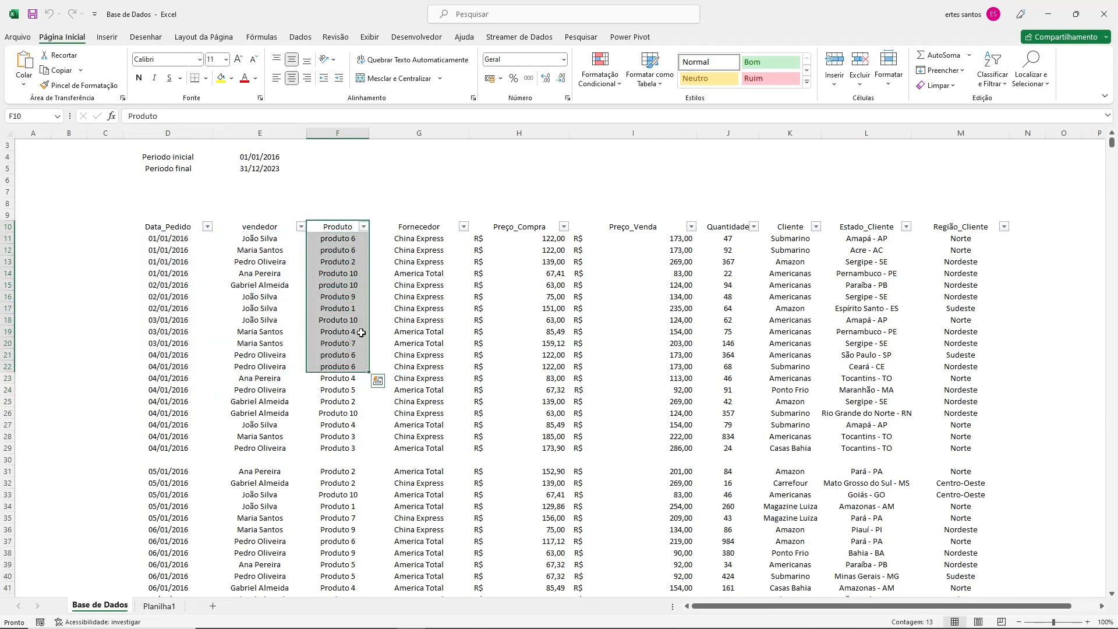
{"action": "left_click_drag", "start_coordinate": [410, 205], "coordinate": [395, 388]}
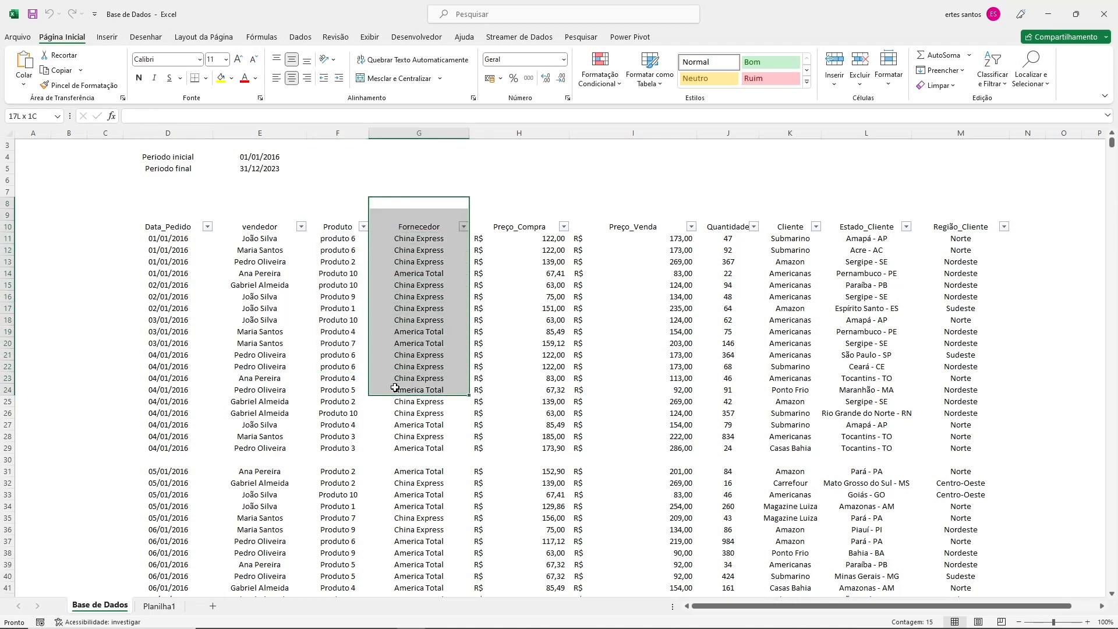
{"action": "left_click", "coordinate": [526, 204]}
{"action": "left_click_drag", "start_coordinate": [522, 220], "coordinate": [512, 327]}
{"action": "left_click", "coordinate": [532, 242]}
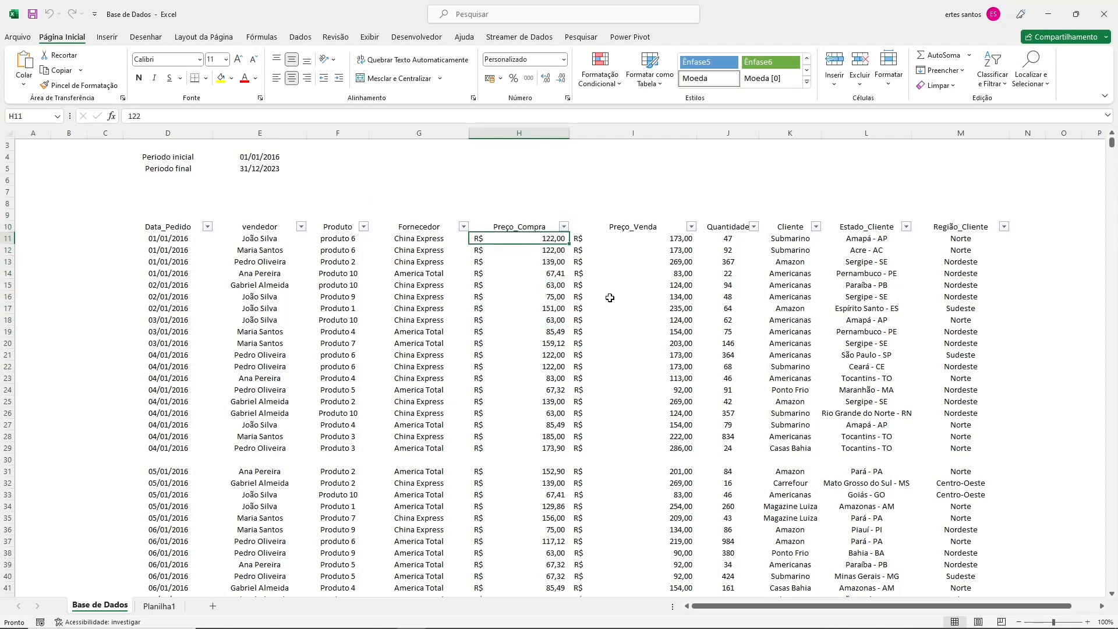
Review the sale price, quantity, client, state and region columns, and close the workbook.
{"action": "left_click_drag", "start_coordinate": [659, 206], "coordinate": [648, 304]}
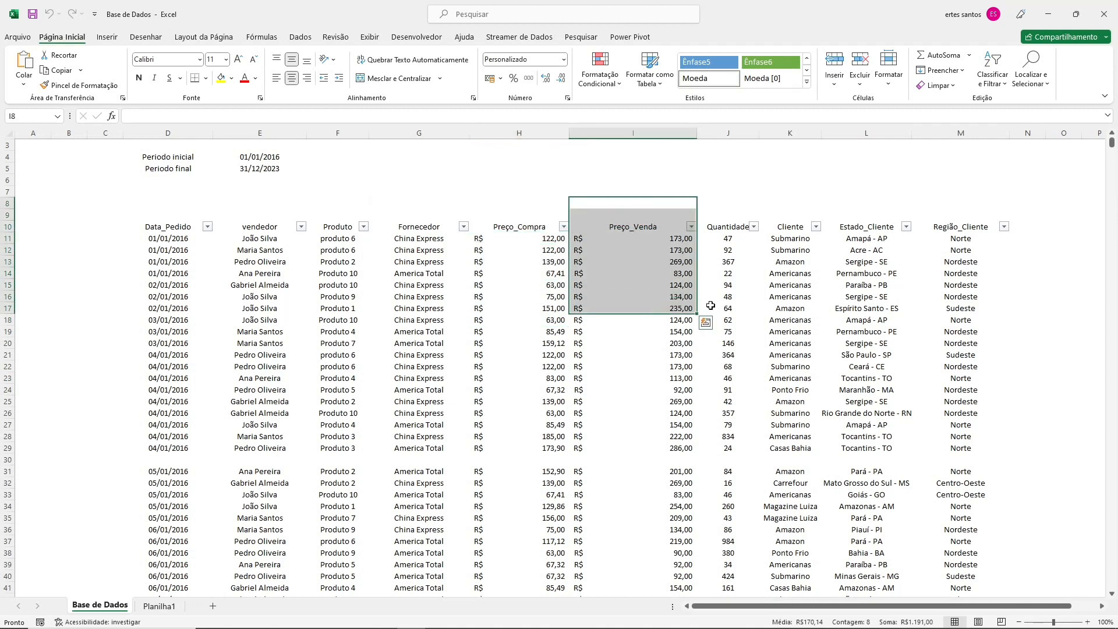
{"action": "left_click", "coordinate": [726, 211]}
{"action": "left_click_drag", "start_coordinate": [731, 261], "coordinate": [733, 302]}
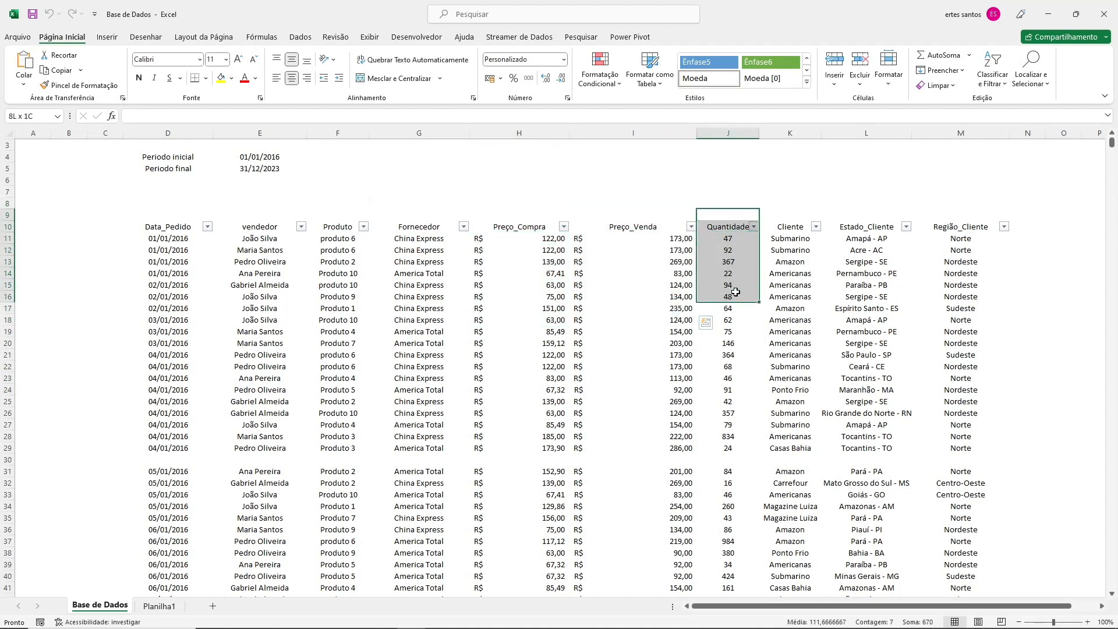
{"action": "left_click", "coordinate": [728, 250]}
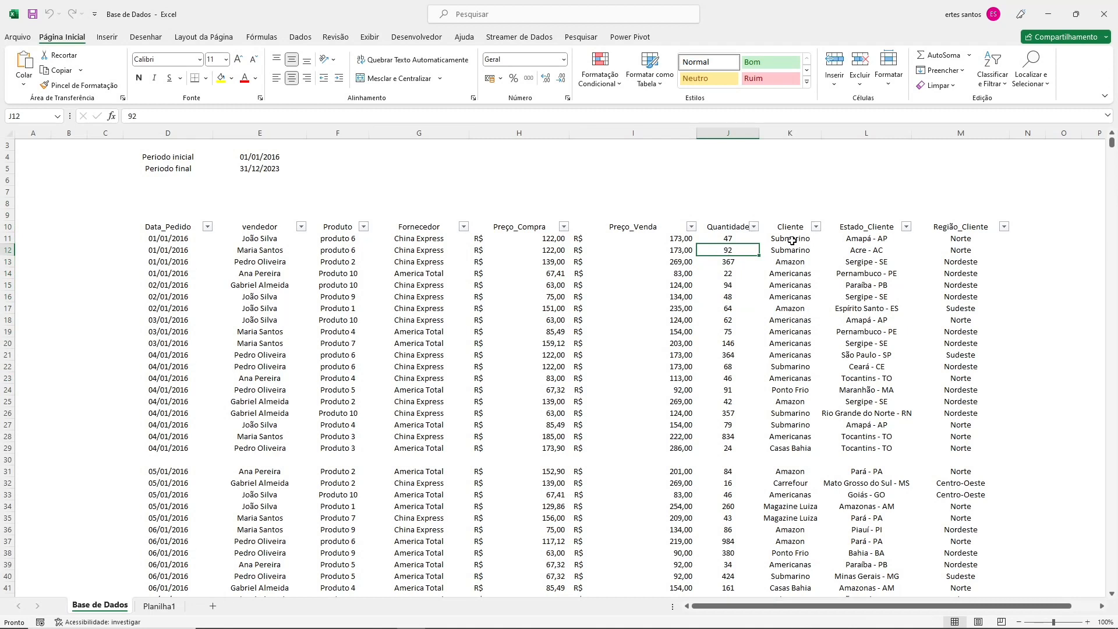
{"action": "left_click_drag", "start_coordinate": [786, 226], "coordinate": [788, 295]}
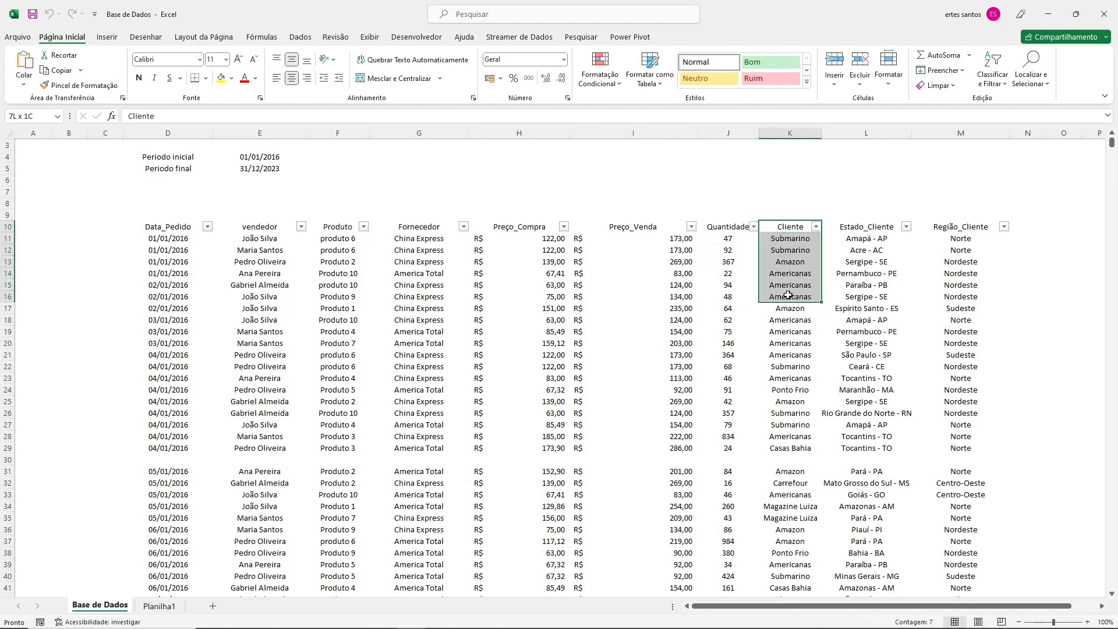
{"action": "left_click", "coordinate": [870, 240]}
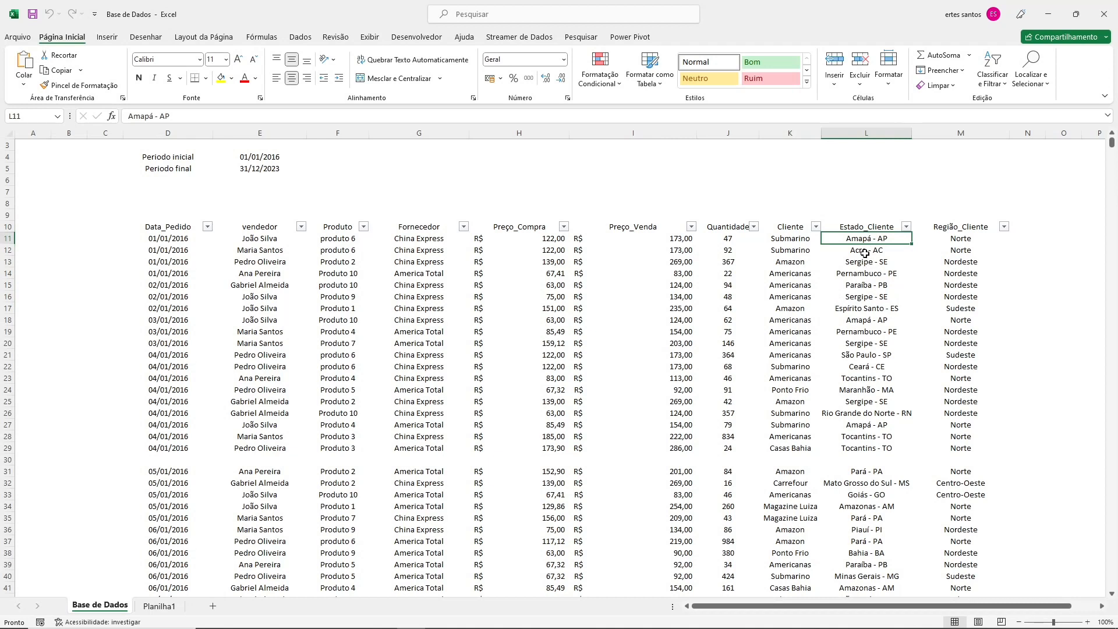
{"action": "left_click_drag", "start_coordinate": [956, 239], "coordinate": [956, 288]}
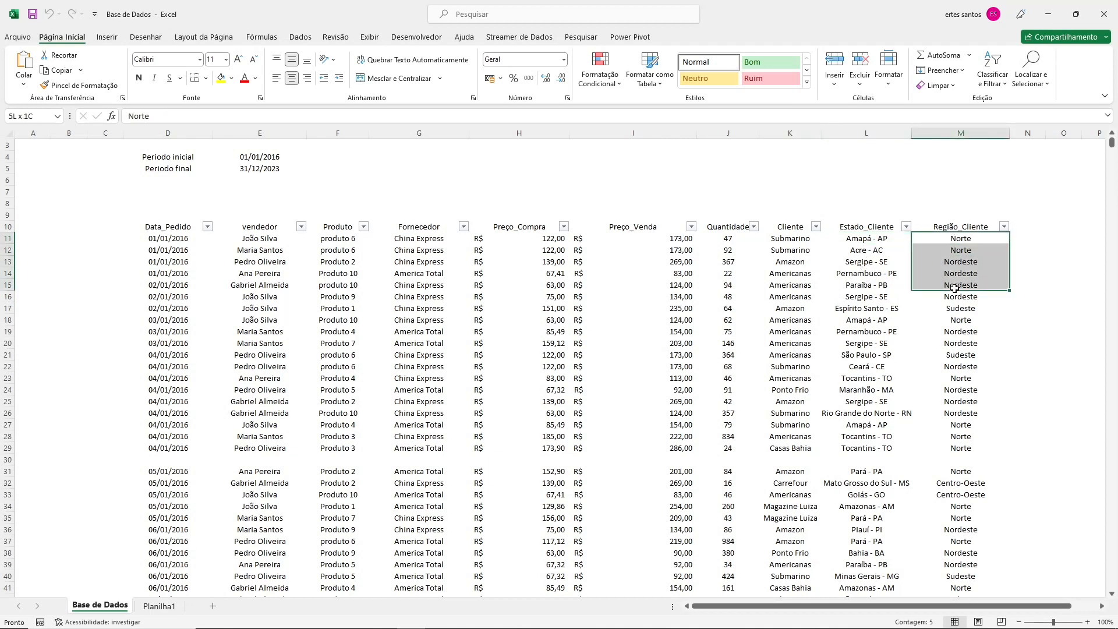
{"action": "double_click", "coordinate": [862, 8]}
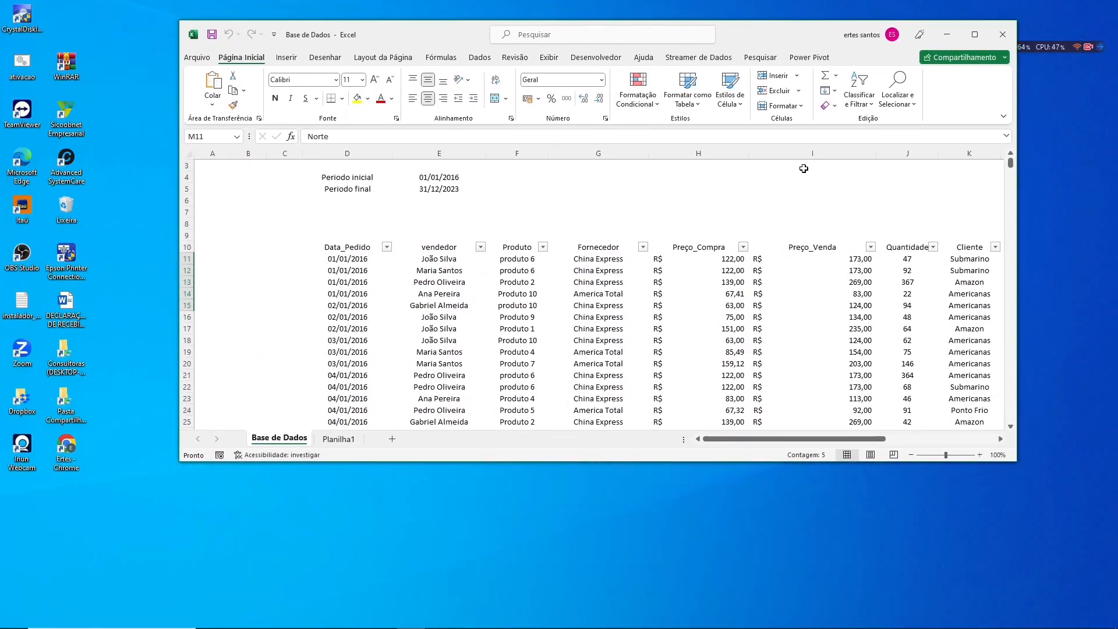
{"action": "left_click", "coordinate": [1001, 41]}
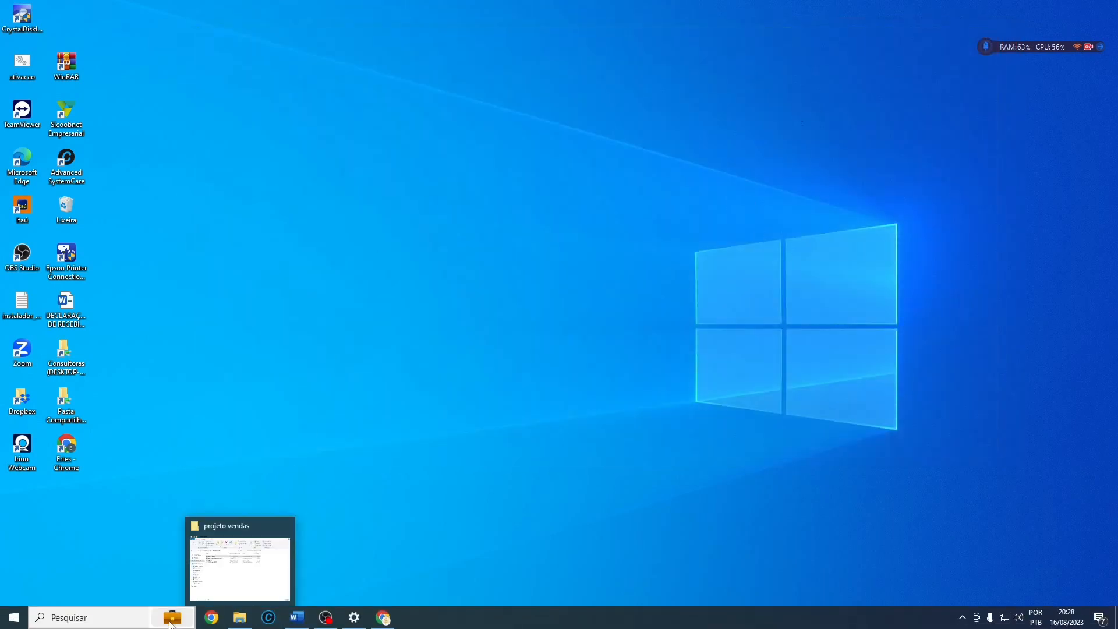
Launch Power BI Desktop from the Windows search and dismiss its welcome screen to reach a blank report.
{"action": "left_click", "coordinate": [155, 620]}
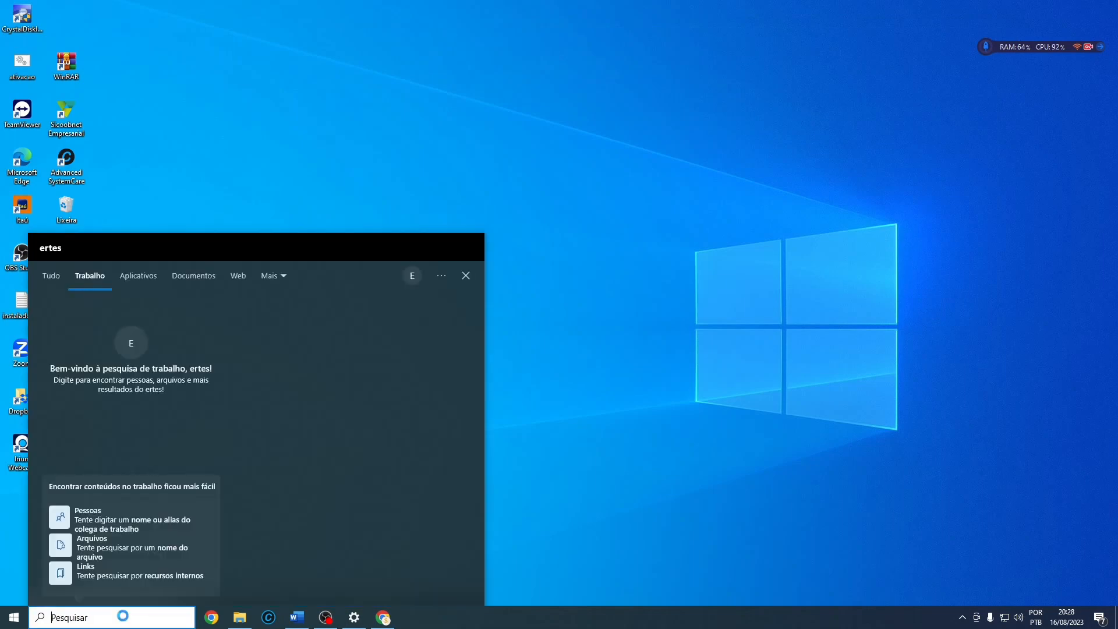
{"action": "type", "text": "power"}
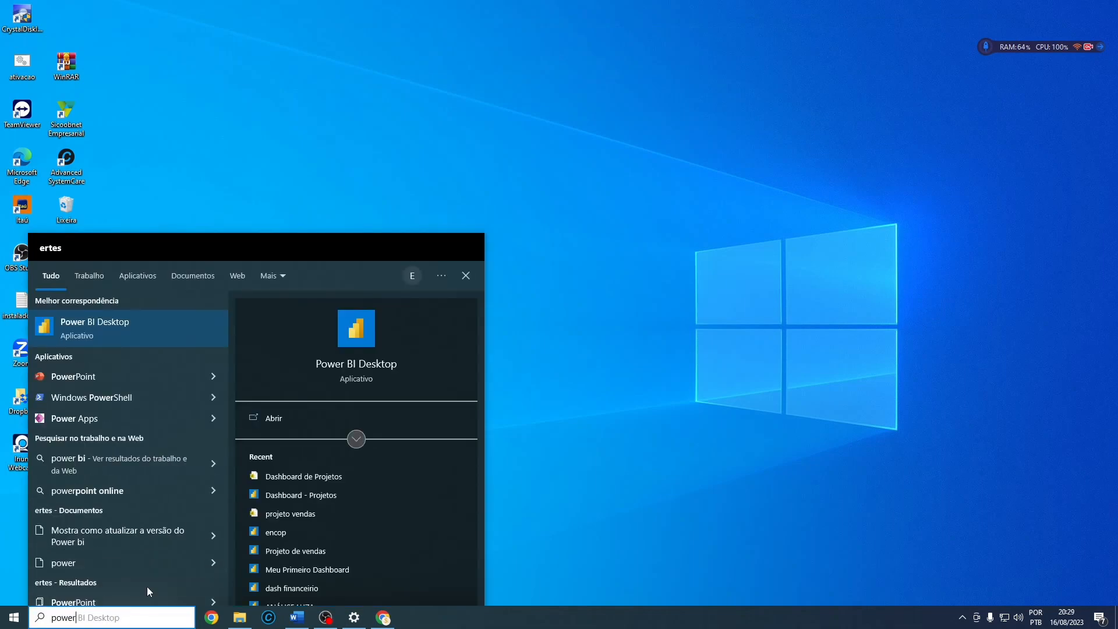
{"action": "left_click", "coordinate": [282, 419]}
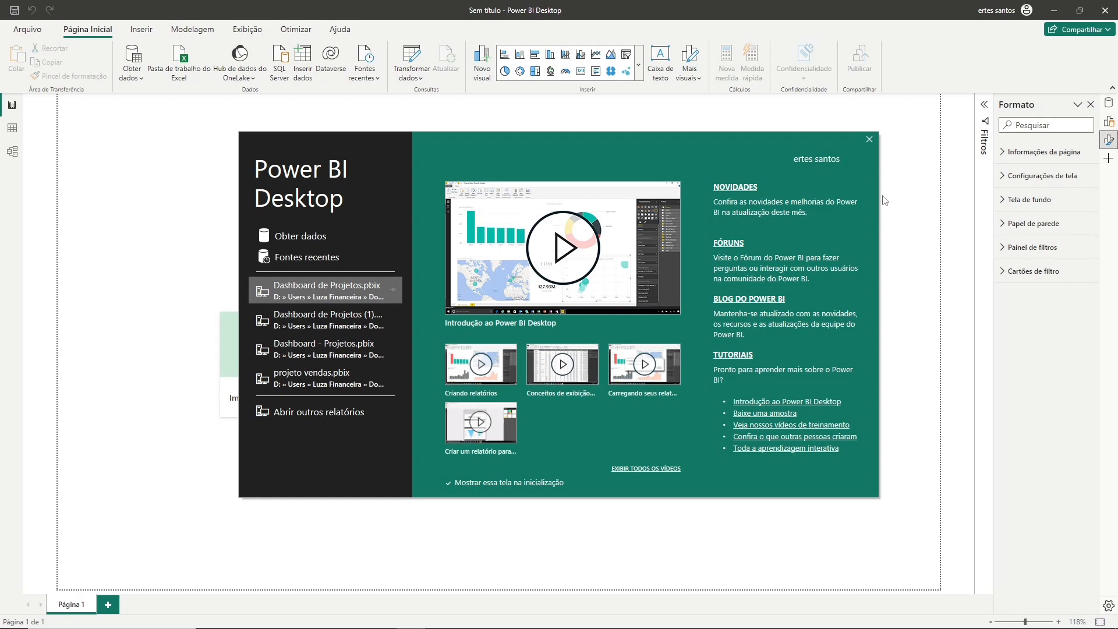
{"action": "left_click", "coordinate": [869, 140]}
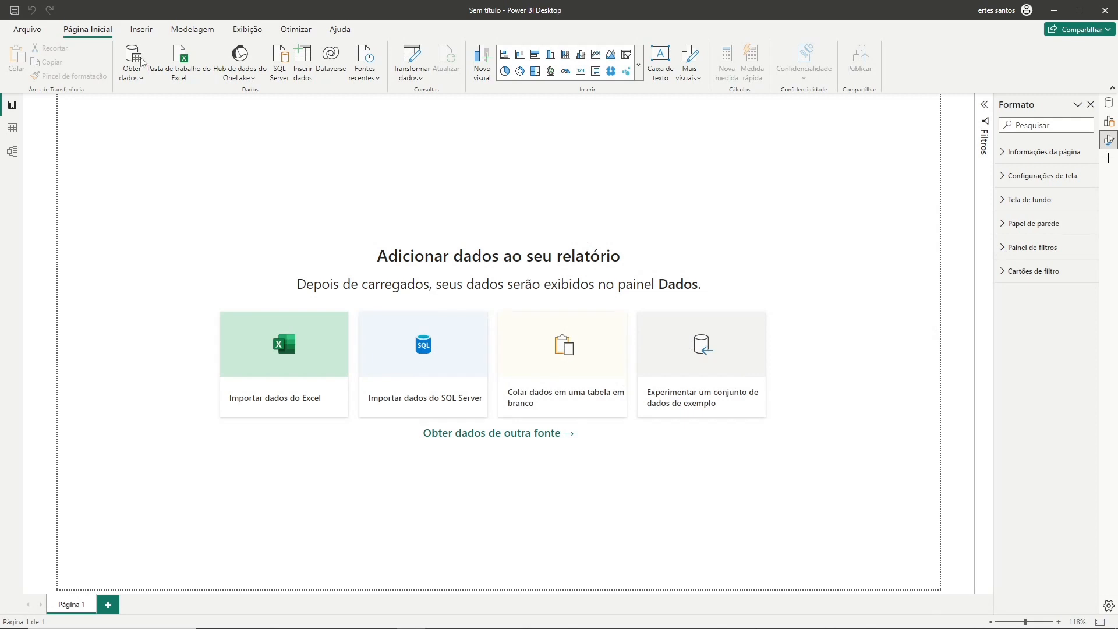
Look at the data view and the model view of the blank report, and return to the report view.
{"action": "left_click", "coordinate": [17, 138]}
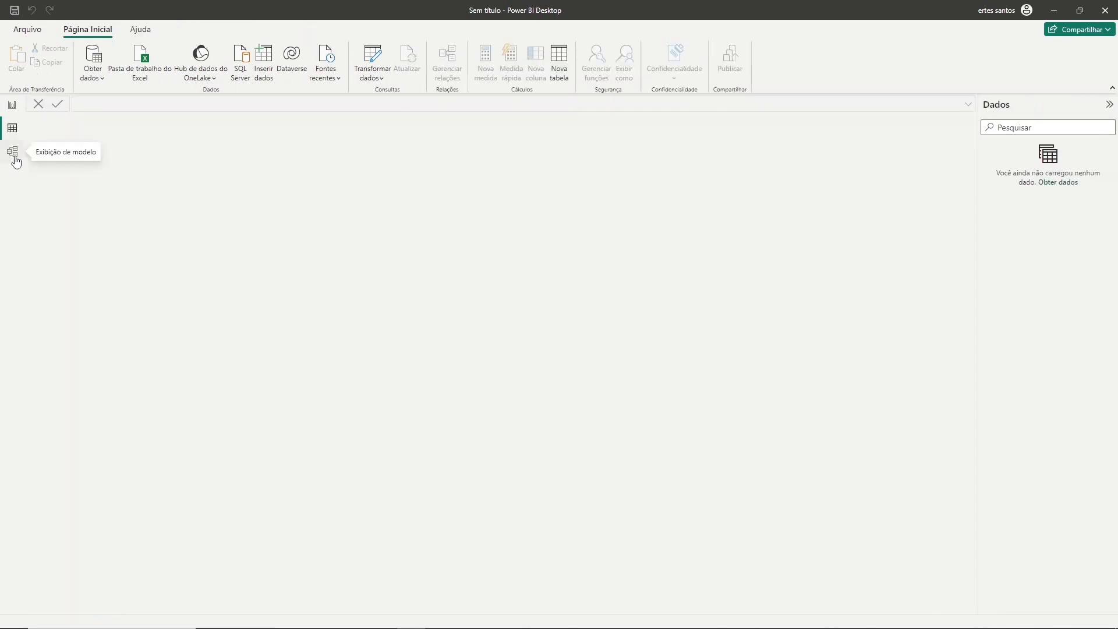
{"action": "left_click", "coordinate": [13, 154]}
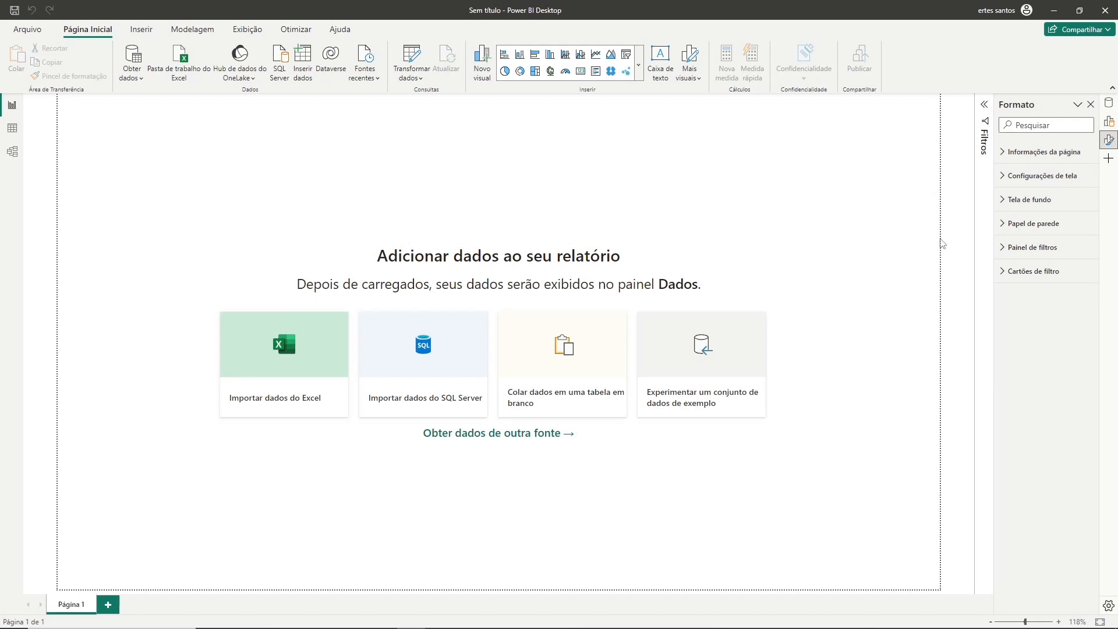
Browse the full list of data connectors, including the Arquivo and Banco de Dados categories, and leave without connecting.
{"action": "left_click", "coordinate": [140, 85]}
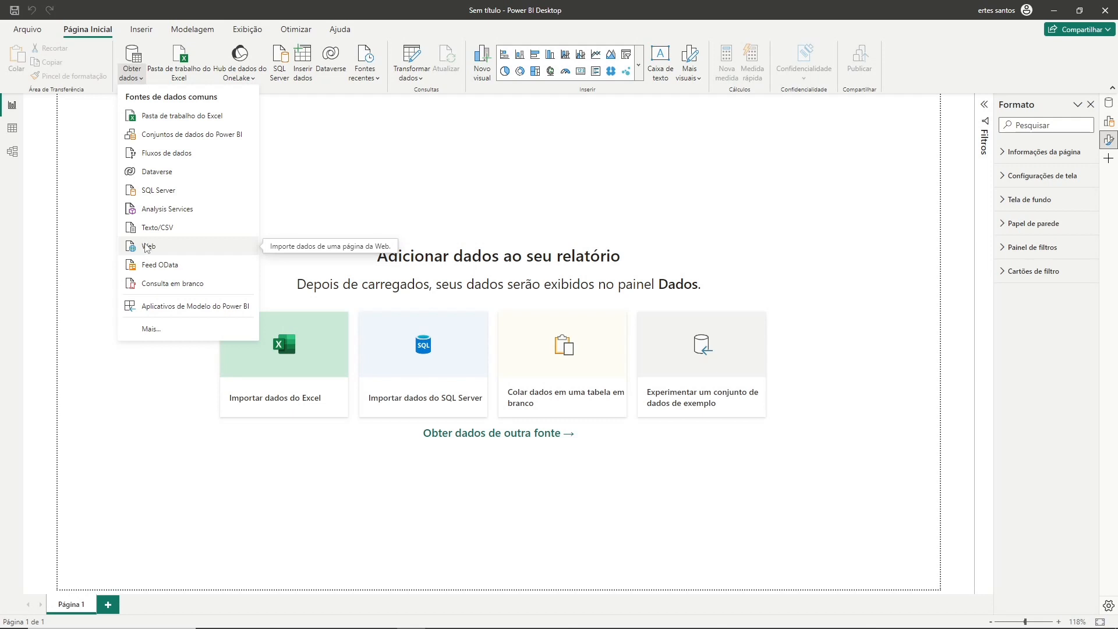
{"action": "left_click", "coordinate": [150, 329]}
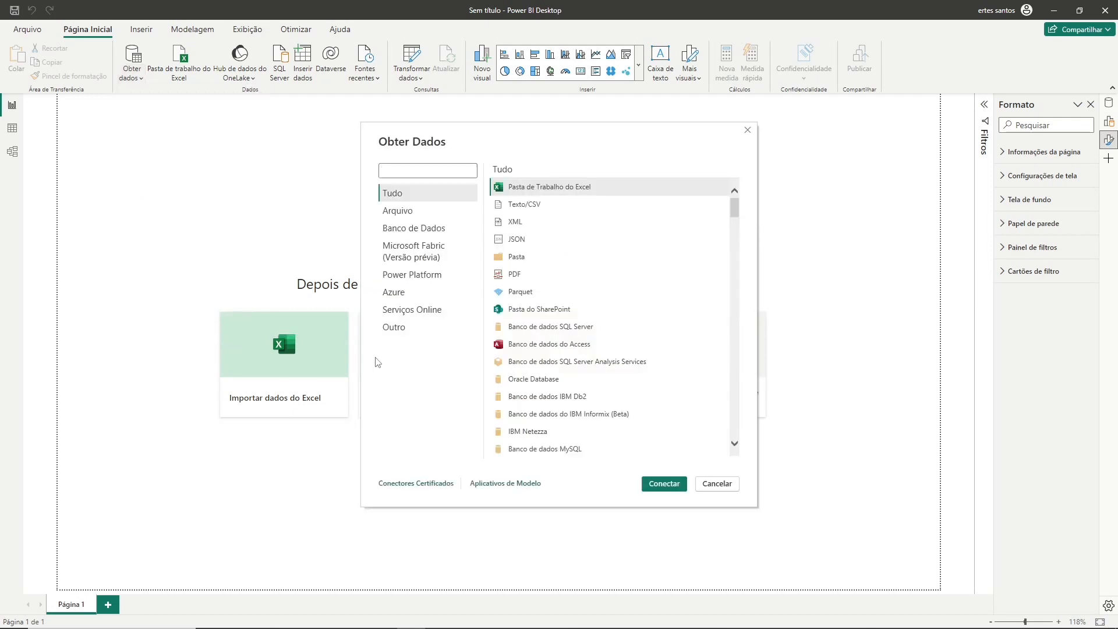
{"action": "mouse_move", "coordinate": [735, 213]}
{"action": "left_mouse_down"}
{"action": "mouse_move", "coordinate": [737, 431]}
{"action": "mouse_move", "coordinate": [735, 220]}
{"action": "left_mouse_up"}
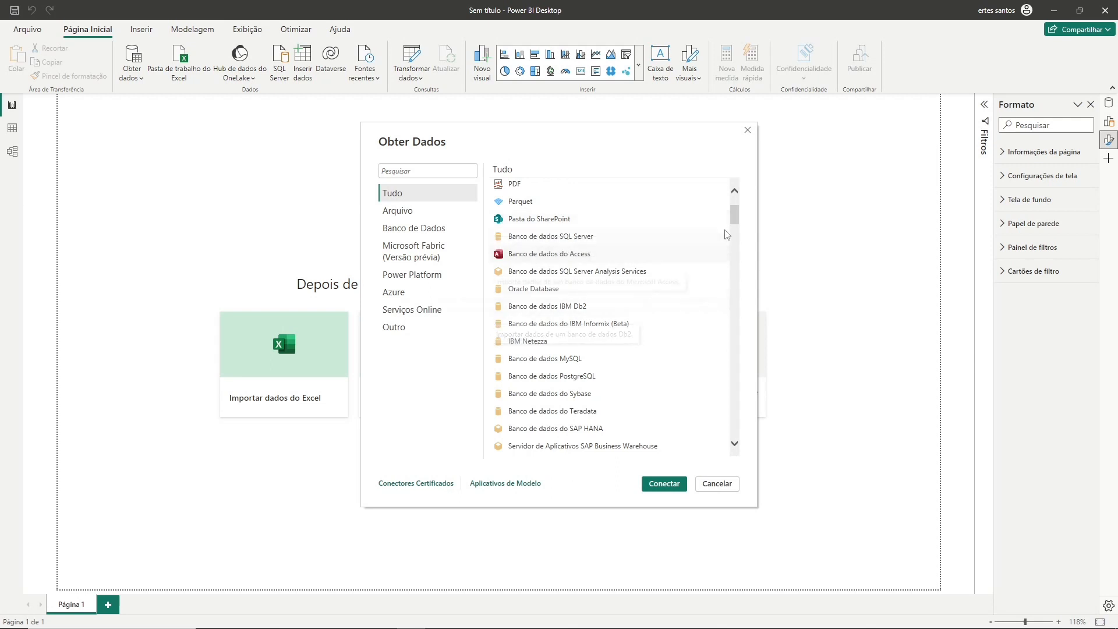
{"action": "left_click_drag", "start_coordinate": [735, 221], "coordinate": [736, 236]}
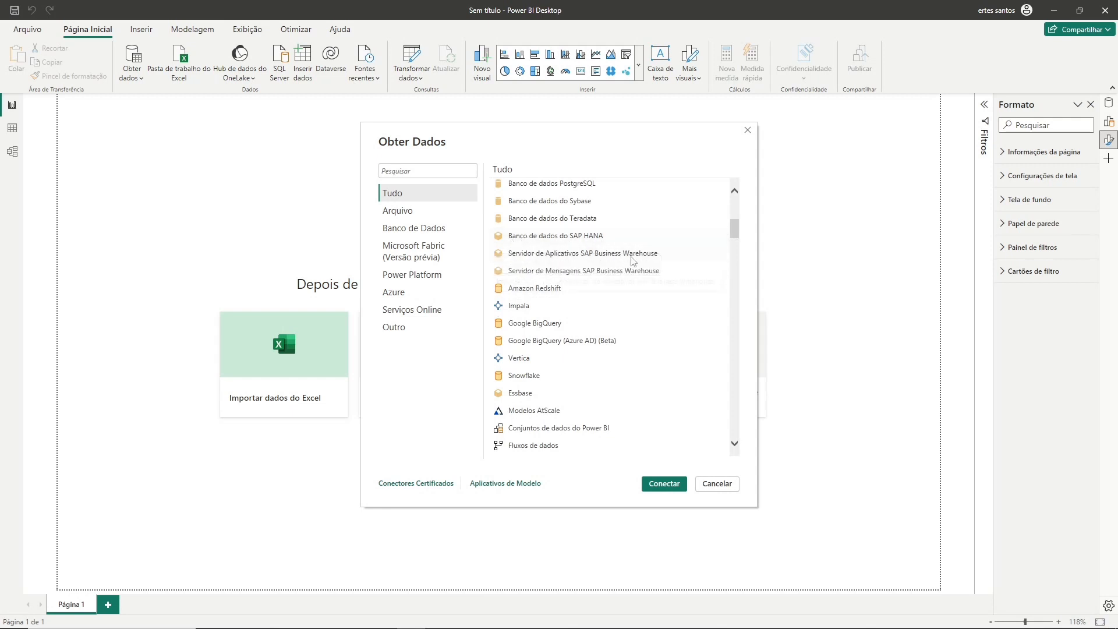
{"action": "left_click", "coordinate": [401, 211]}
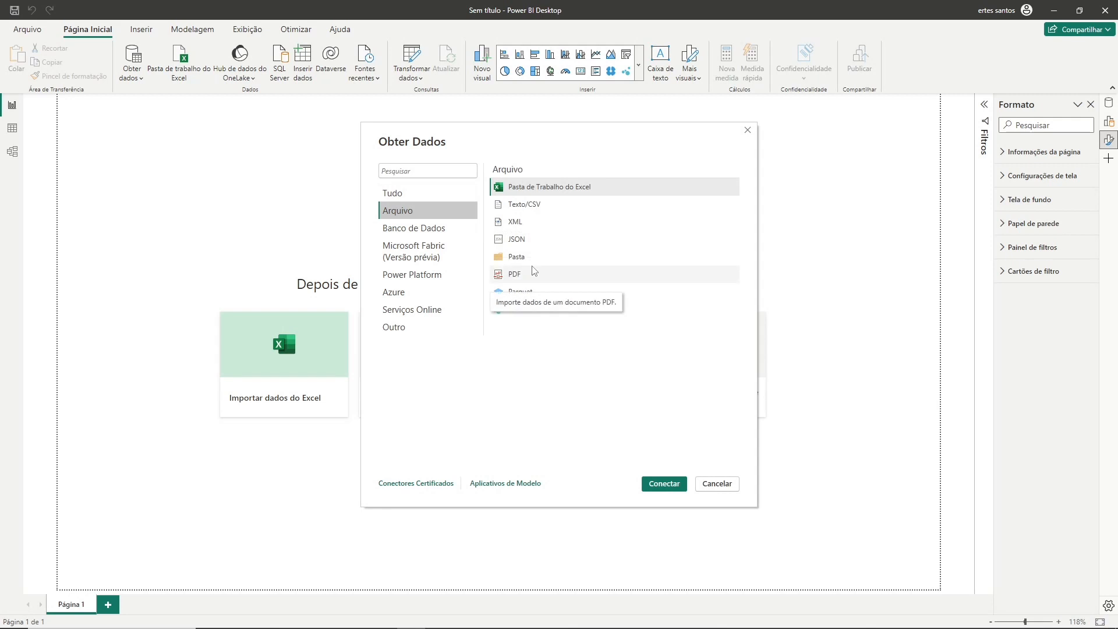
{"action": "left_click", "coordinate": [432, 232]}
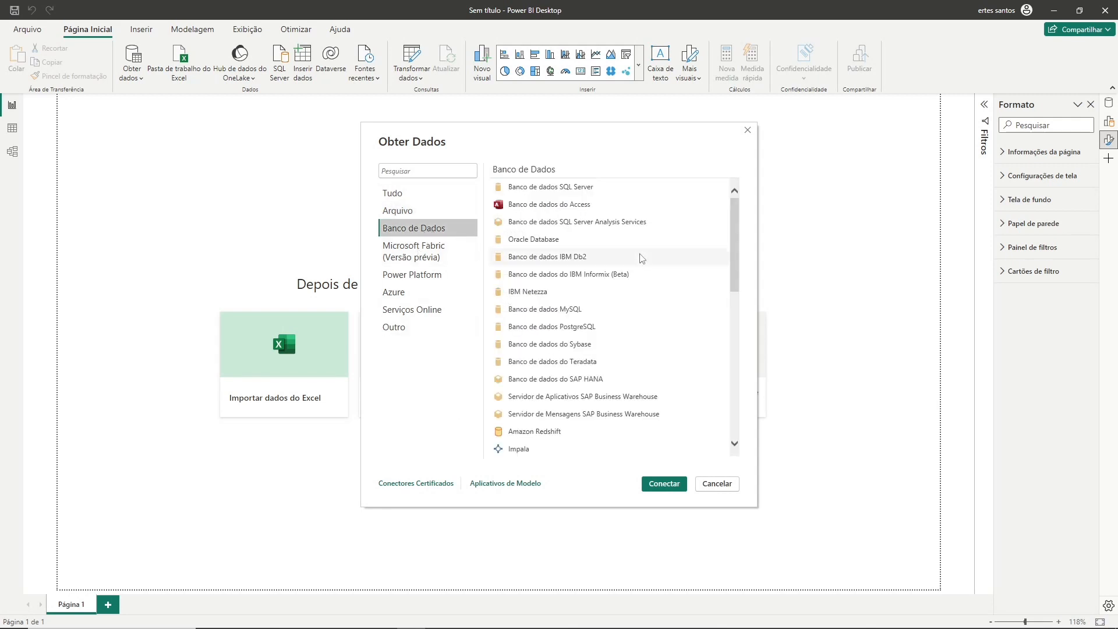
{"action": "left_click_drag", "start_coordinate": [735, 250], "coordinate": [734, 370]}
{"action": "left_click", "coordinate": [720, 486]}
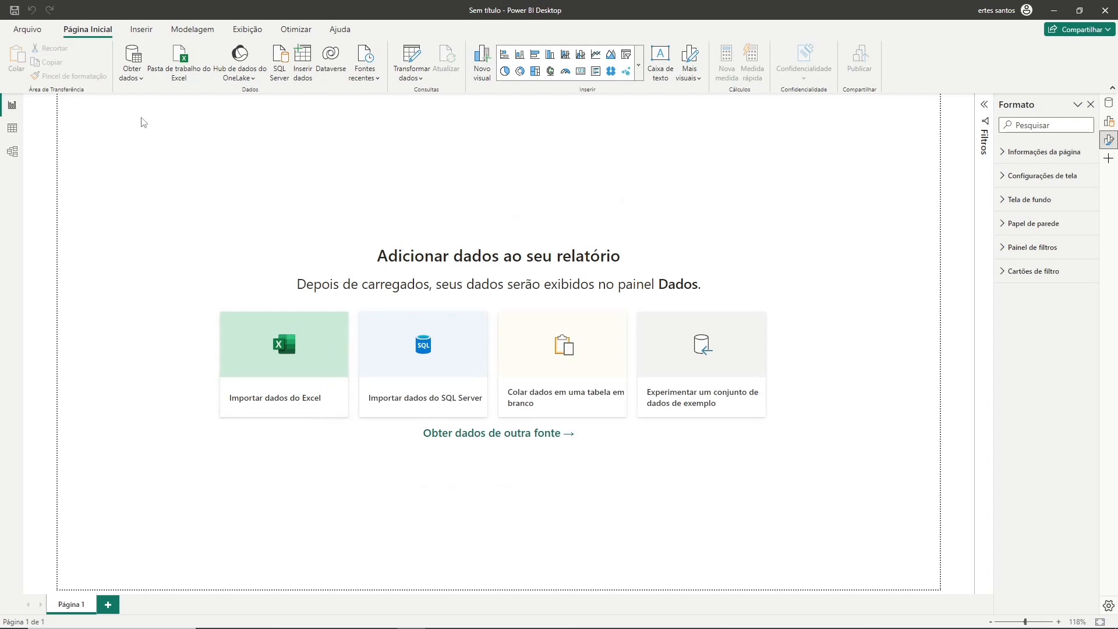
Connect to the Base de Dados Excel workbook in the projeto vendas folder as the data source.
{"action": "left_click", "coordinate": [140, 82]}
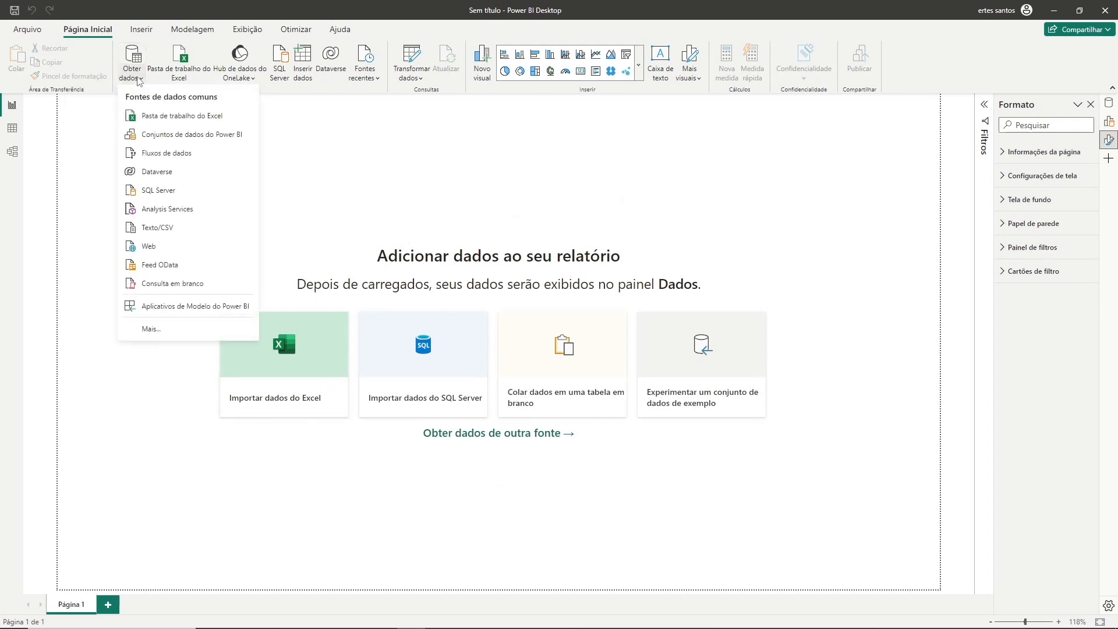
{"action": "left_click", "coordinate": [149, 119]}
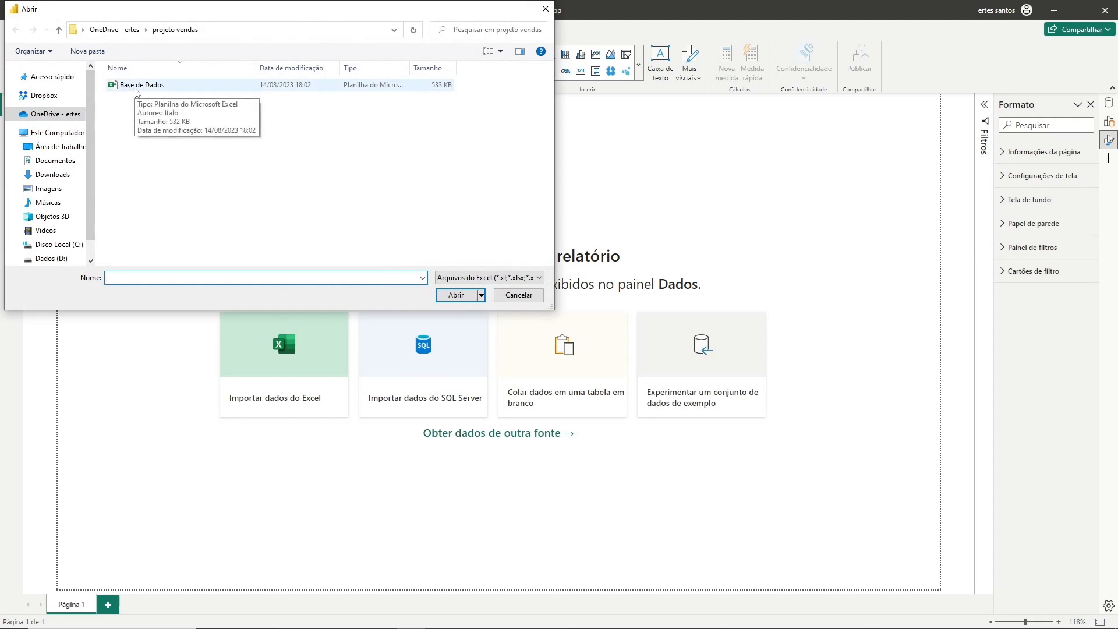
{"action": "left_click", "coordinate": [137, 92]}
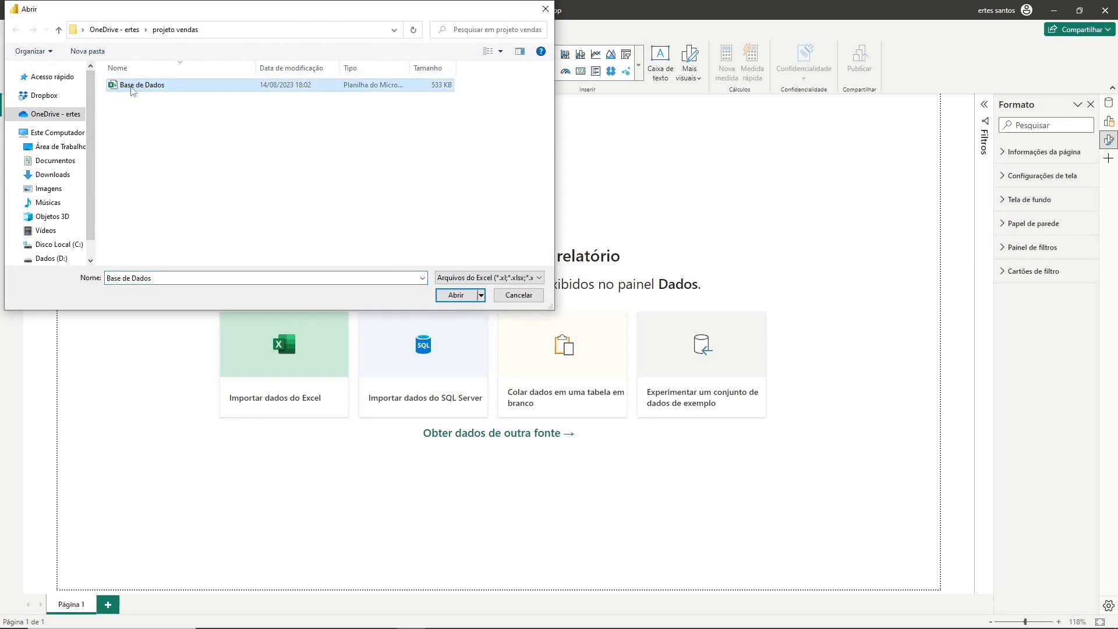
{"action": "left_click", "coordinate": [455, 295]}
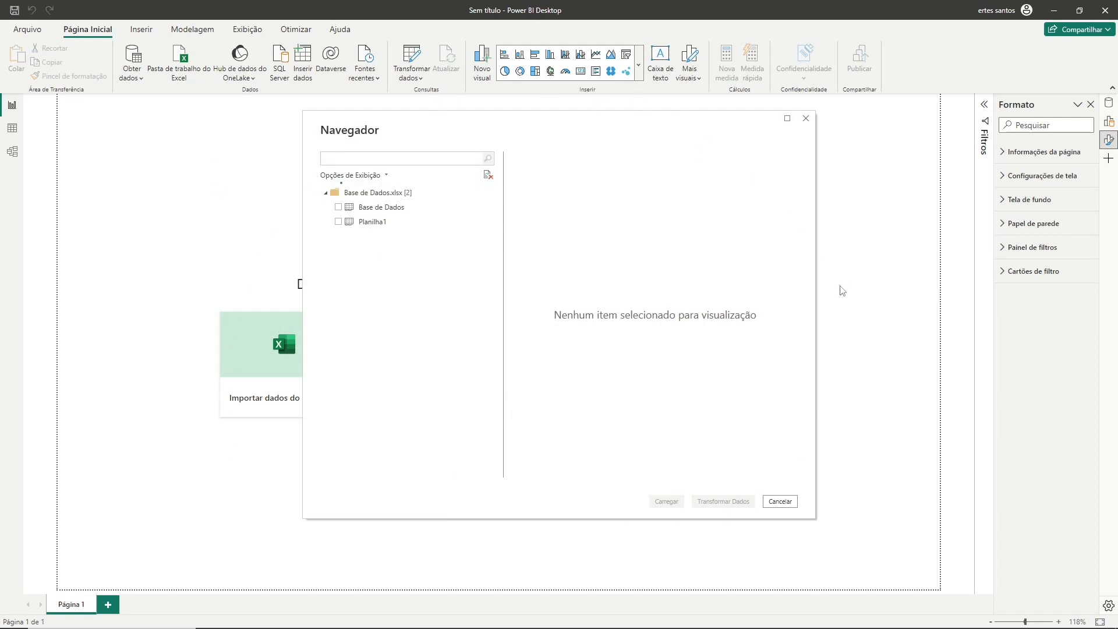
Preview the Base de Dados sheet in the navigator, from its first columns through Column13.
{"action": "left_click", "coordinate": [377, 210]}
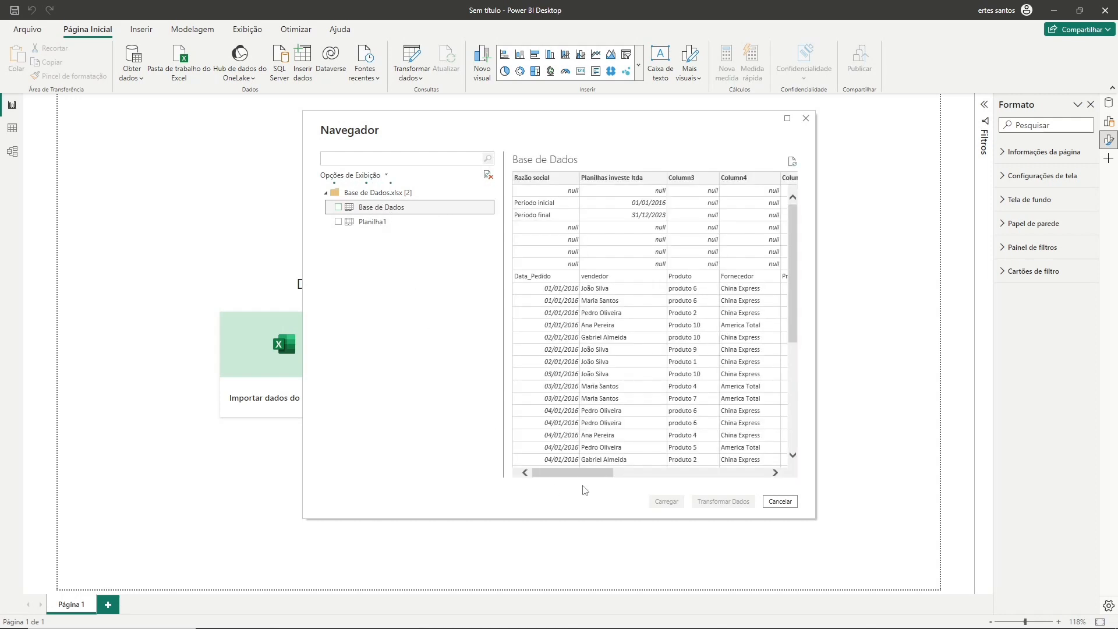
{"action": "mouse_move", "coordinate": [570, 476]}
{"action": "left_mouse_down"}
{"action": "mouse_move", "coordinate": [765, 484]}
{"action": "mouse_move", "coordinate": [561, 469]}
{"action": "left_mouse_up"}
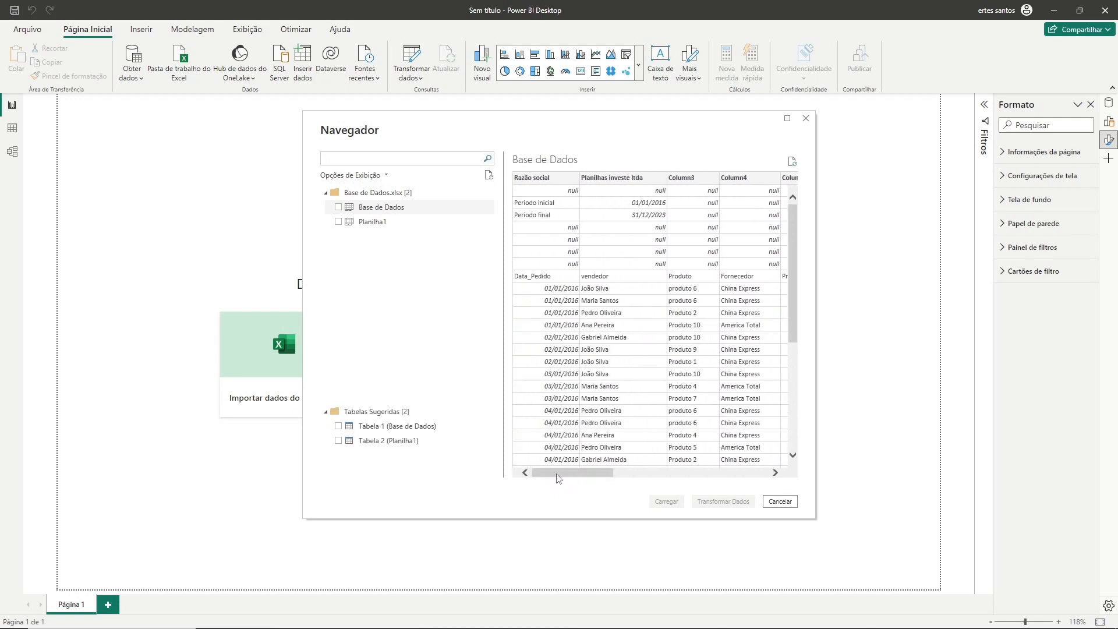
{"action": "mouse_move", "coordinate": [556, 478]}
{"action": "left_mouse_down"}
{"action": "mouse_move", "coordinate": [576, 477]}
{"action": "mouse_move", "coordinate": [554, 478]}
{"action": "left_mouse_up"}
{"action": "left_click_drag", "start_coordinate": [563, 473], "coordinate": [751, 478]}
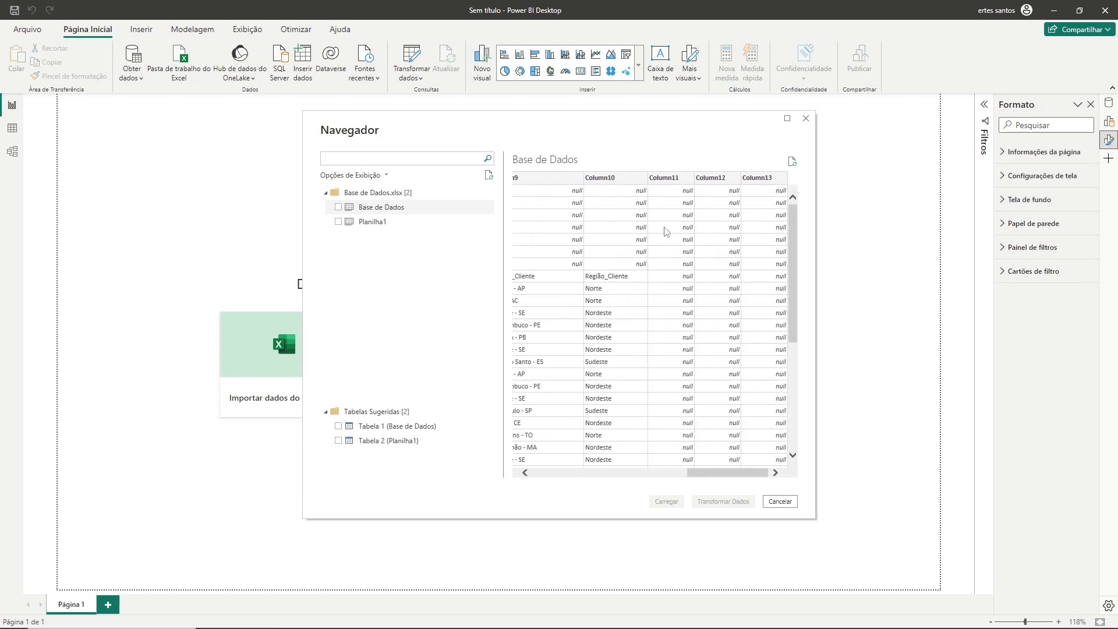
{"action": "left_click_drag", "start_coordinate": [738, 478], "coordinate": [539, 475]}
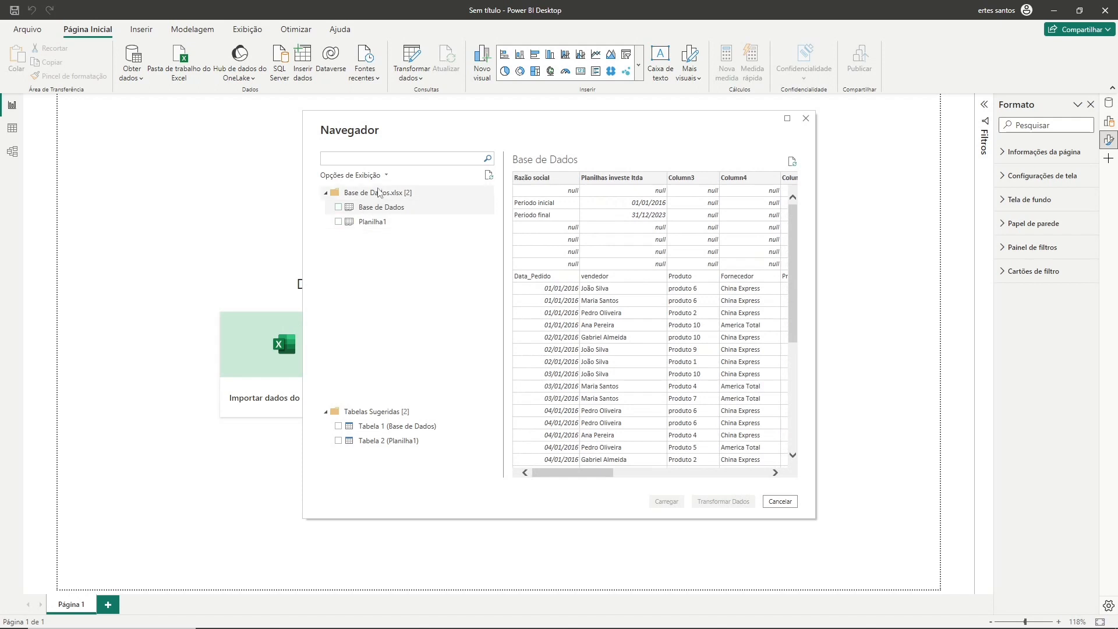
Select the Base de Dados sheet for import and open it for transformation in a maximized Power Query Editor.
{"action": "left_click", "coordinate": [338, 208]}
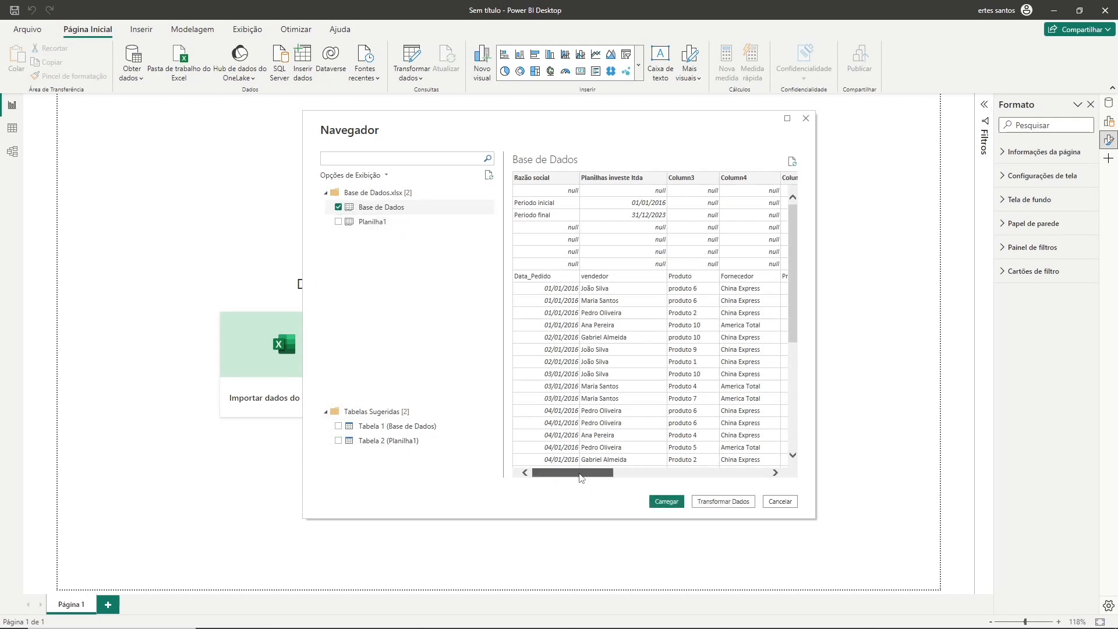
{"action": "left_click_drag", "start_coordinate": [596, 472], "coordinate": [473, 469]}
{"action": "left_click", "coordinate": [731, 506]}
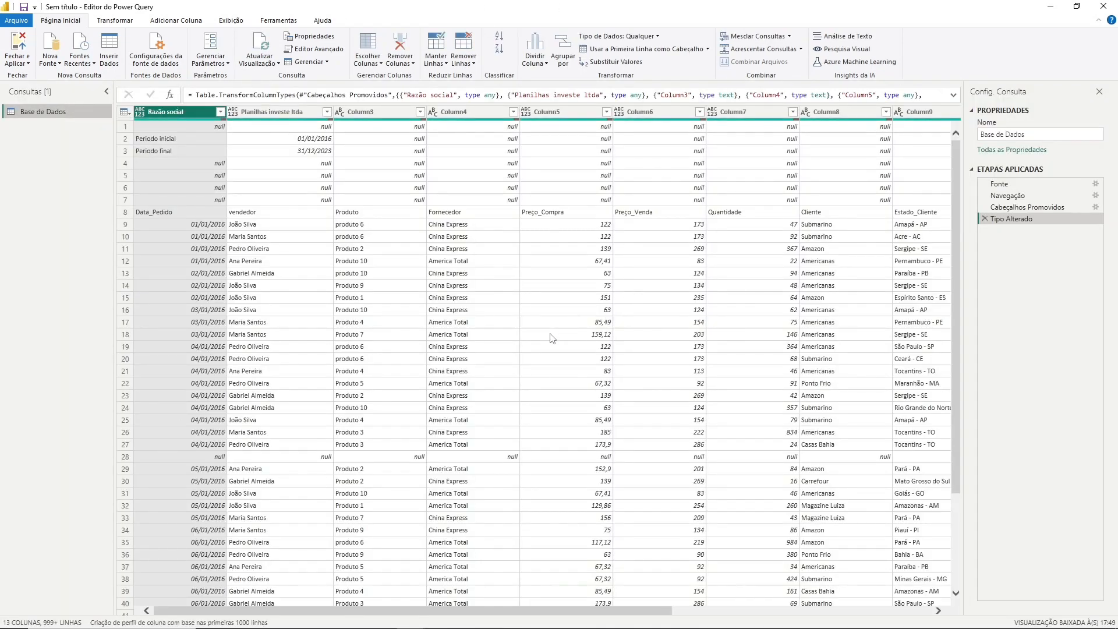
{"action": "left_click_drag", "start_coordinate": [755, 5], "coordinate": [539, 96]}
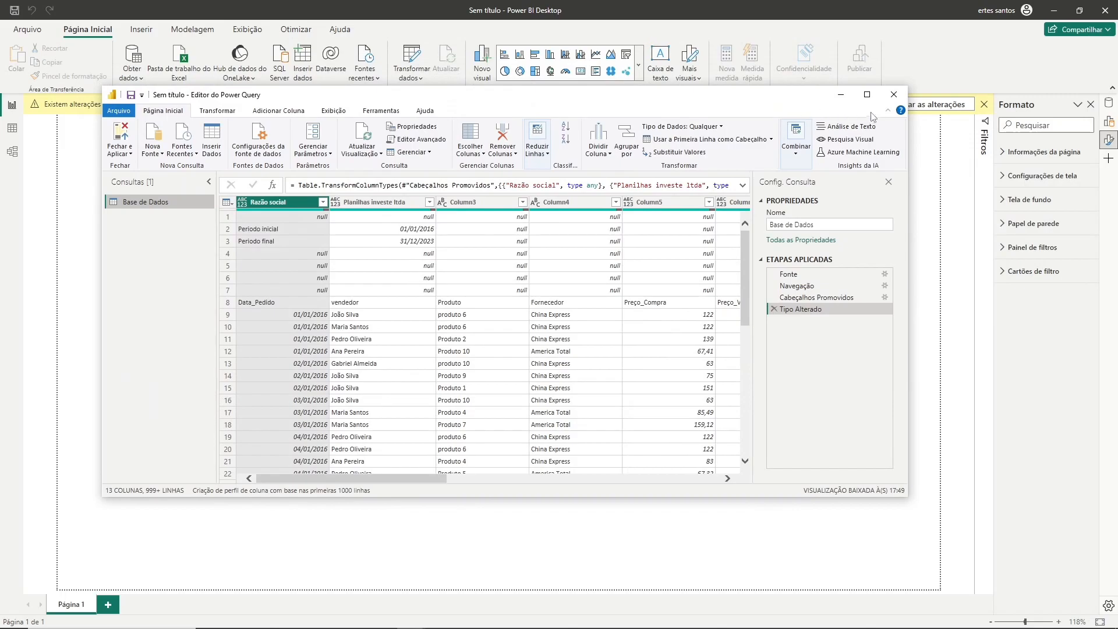
{"action": "left_click", "coordinate": [867, 94]}
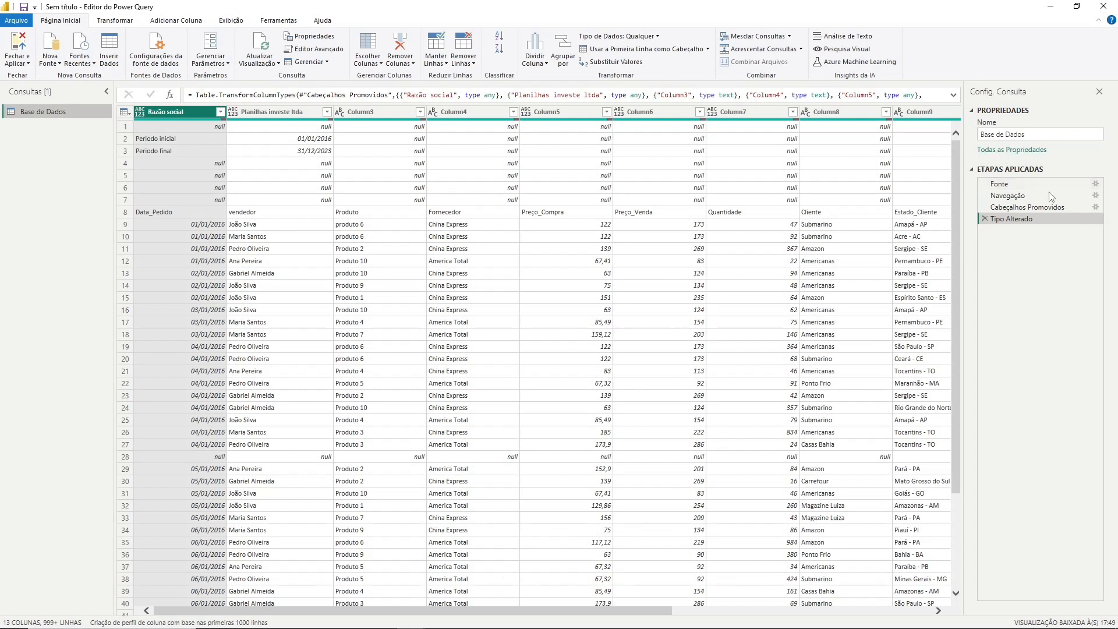
Review the query's applied steps Fonte, Navegação, Cabeçalhos Promovidos and Tipo Alterado one by one.
{"action": "left_click", "coordinate": [1000, 184]}
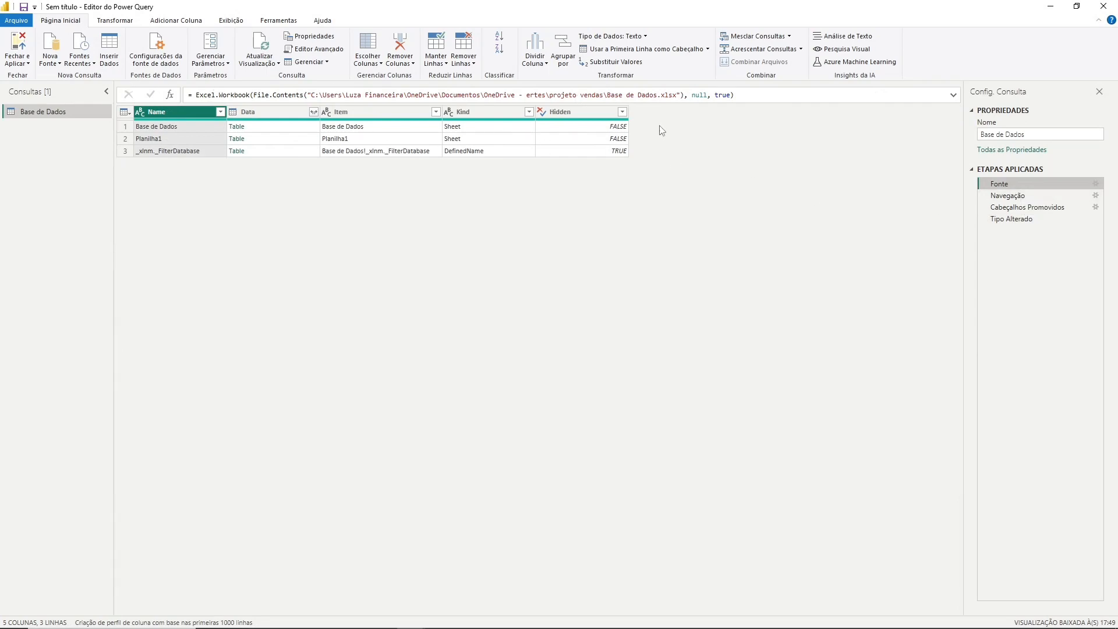
{"action": "left_click", "coordinate": [996, 197]}
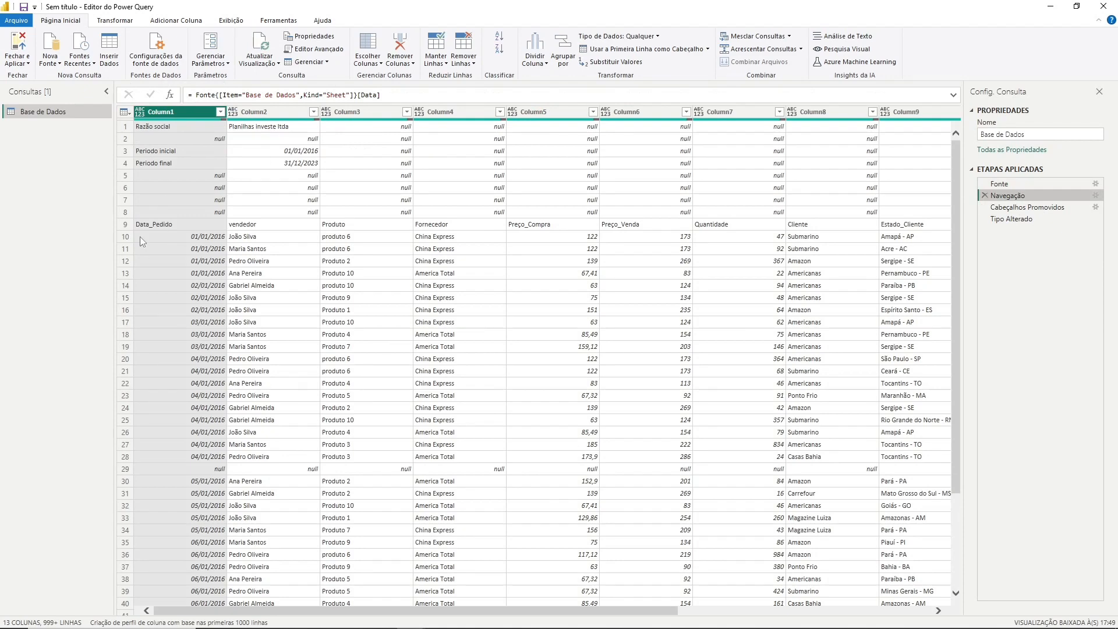
{"action": "left_click", "coordinate": [1040, 208]}
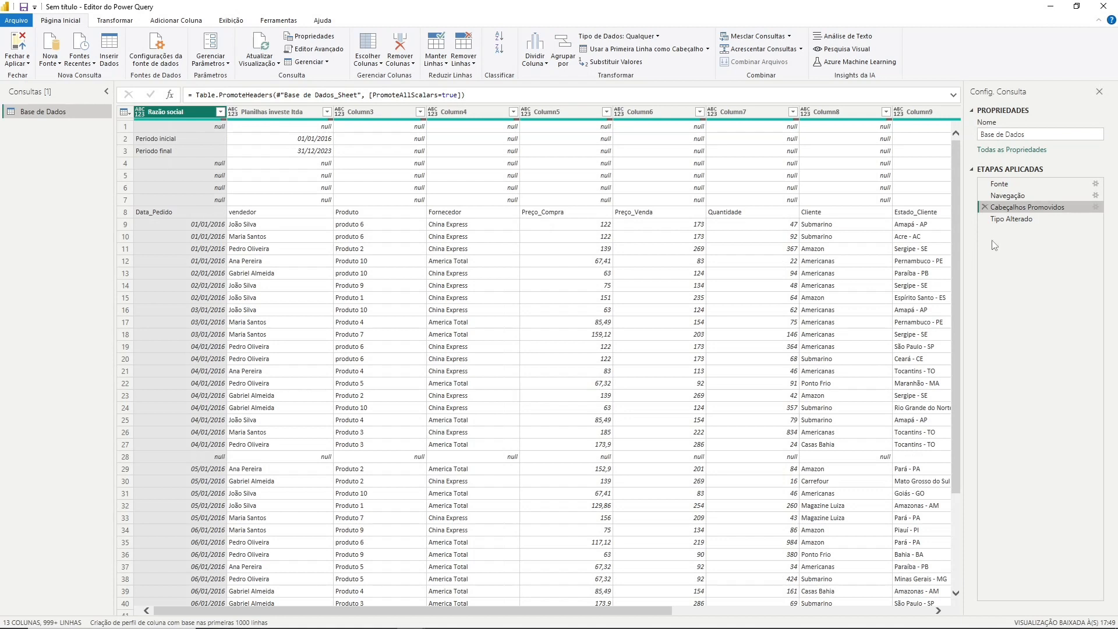
{"action": "left_click", "coordinate": [1011, 220]}
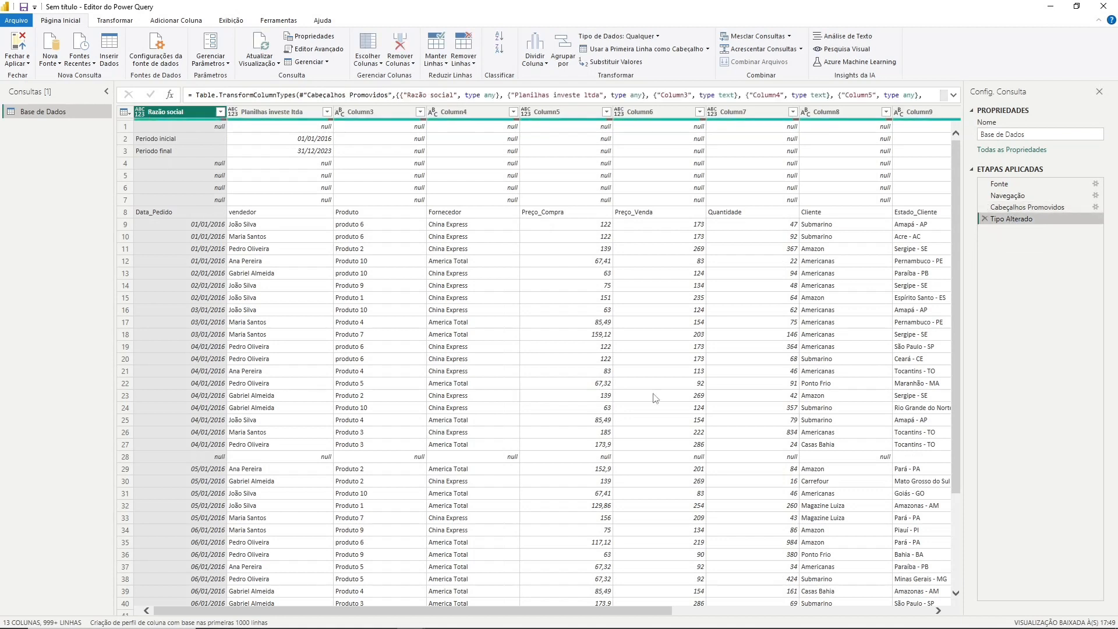
Remove the empty columns Column11, Column12 and Column13 from the Base de Dados query.
{"action": "left_click_drag", "start_coordinate": [369, 610], "coordinate": [638, 627]}
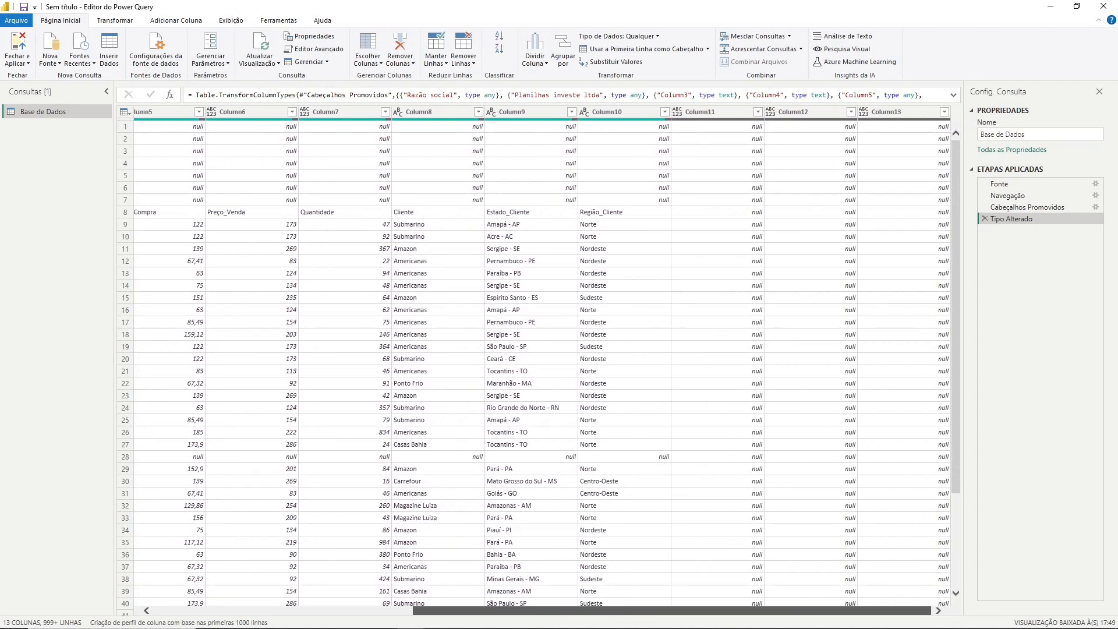
{"action": "left_click_drag", "start_coordinate": [656, 628], "coordinate": [668, 608]}
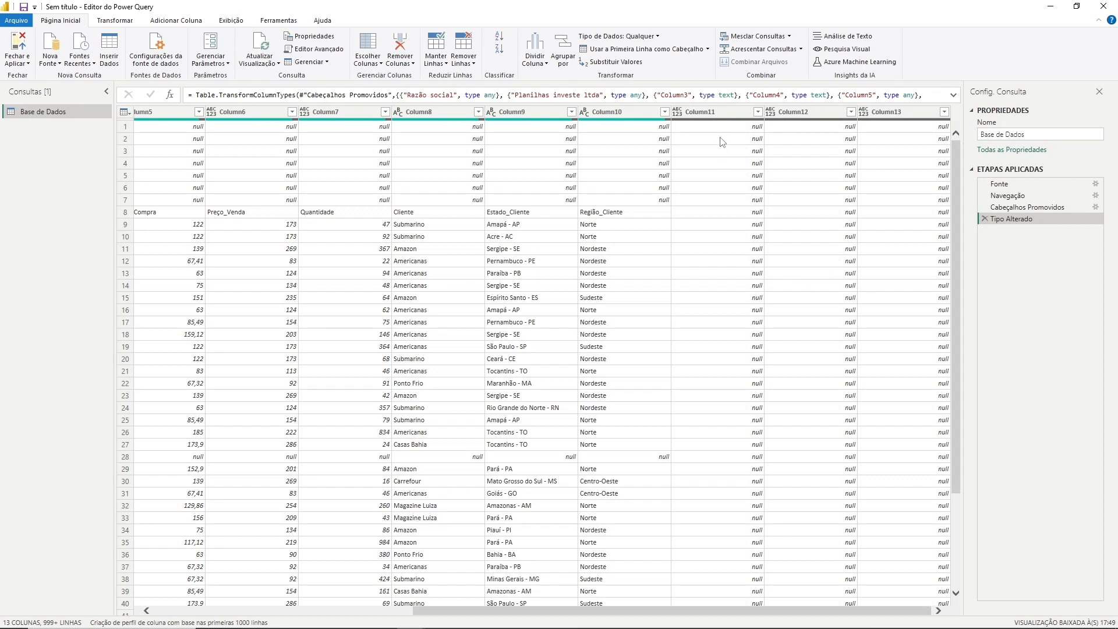
{"action": "left_click", "coordinate": [712, 113]}
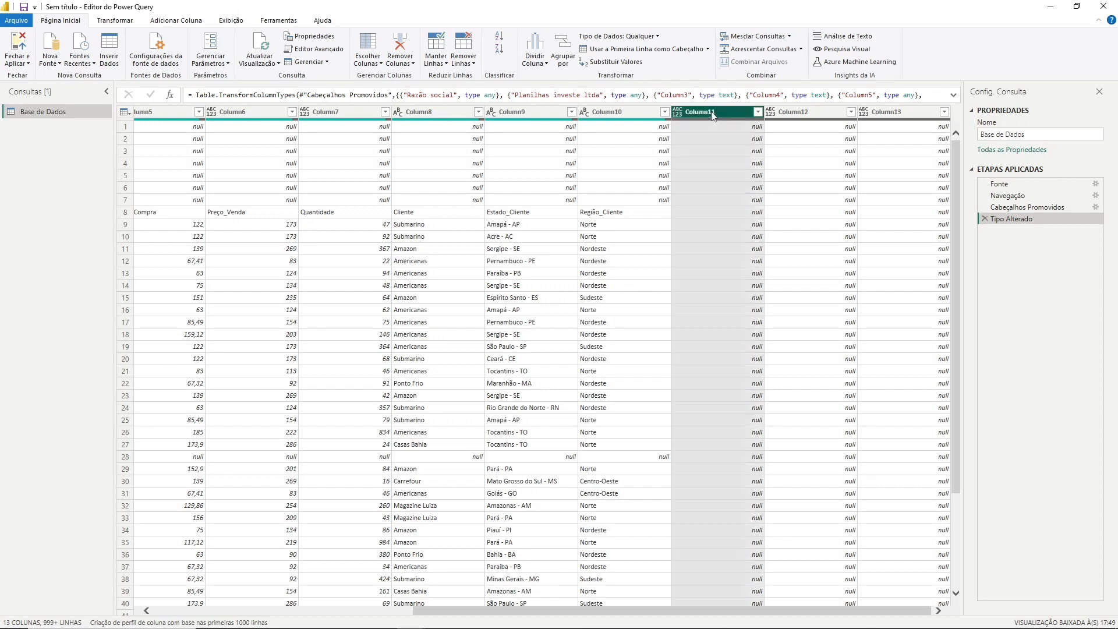
{"action": "left_click", "coordinate": [793, 115], "text": "shift"}
{"action": "left_click", "coordinate": [899, 114], "text": "shift"}
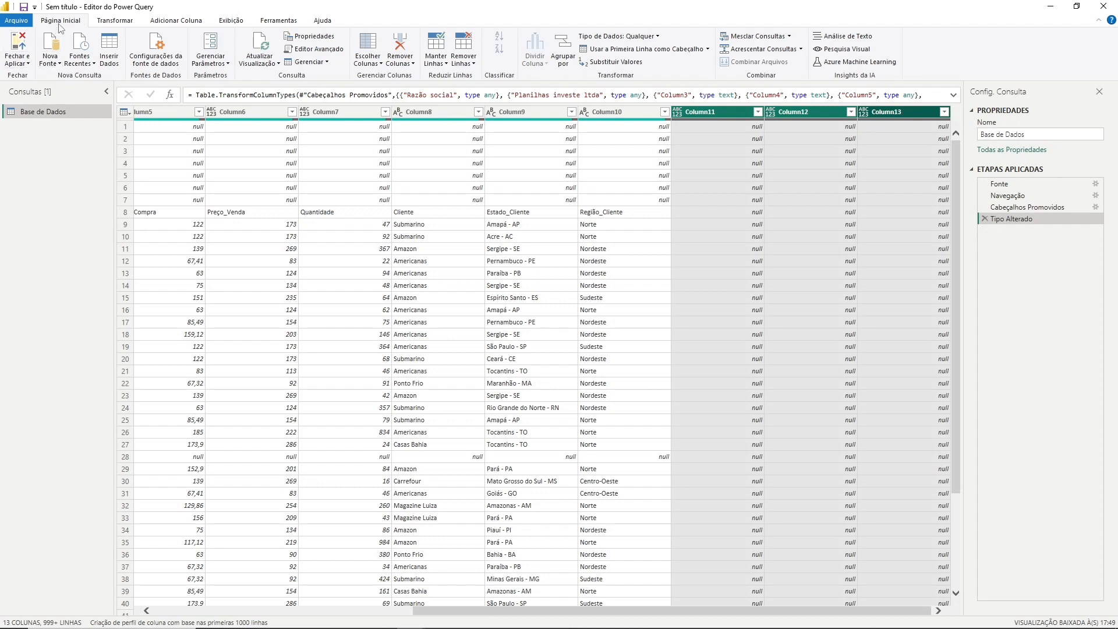
{"action": "left_click", "coordinate": [413, 64]}
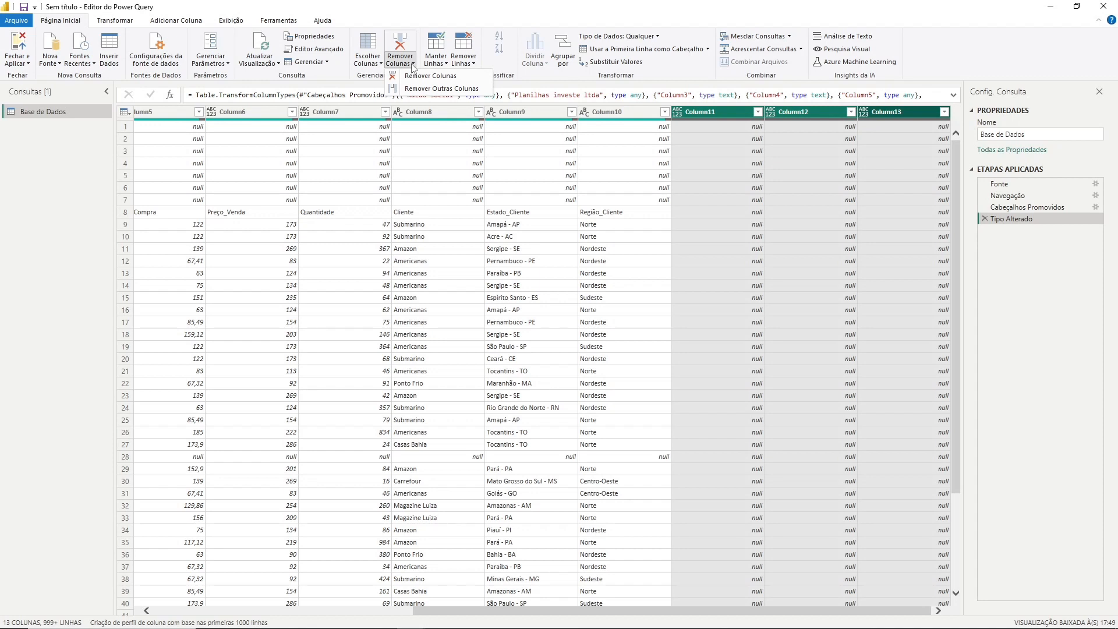
{"action": "left_click", "coordinate": [418, 76]}
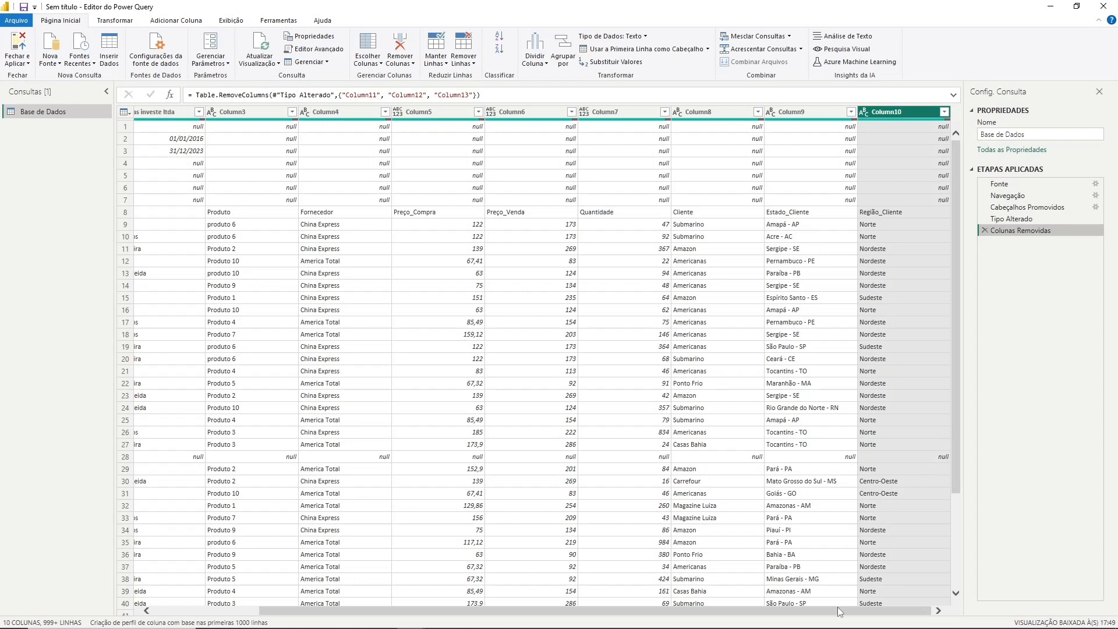
Examine the first rows of the table, including the Periodo inicial and Periodo final labels and their dates.
{"action": "left_click_drag", "start_coordinate": [843, 612], "coordinate": [536, 624]}
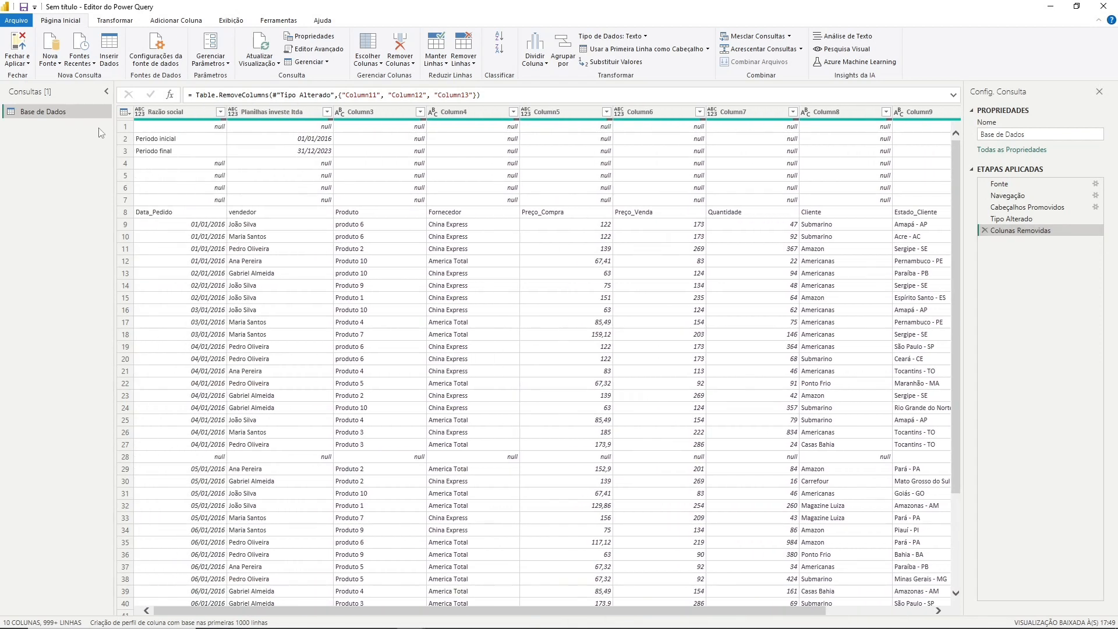
{"action": "left_click", "coordinate": [185, 130]}
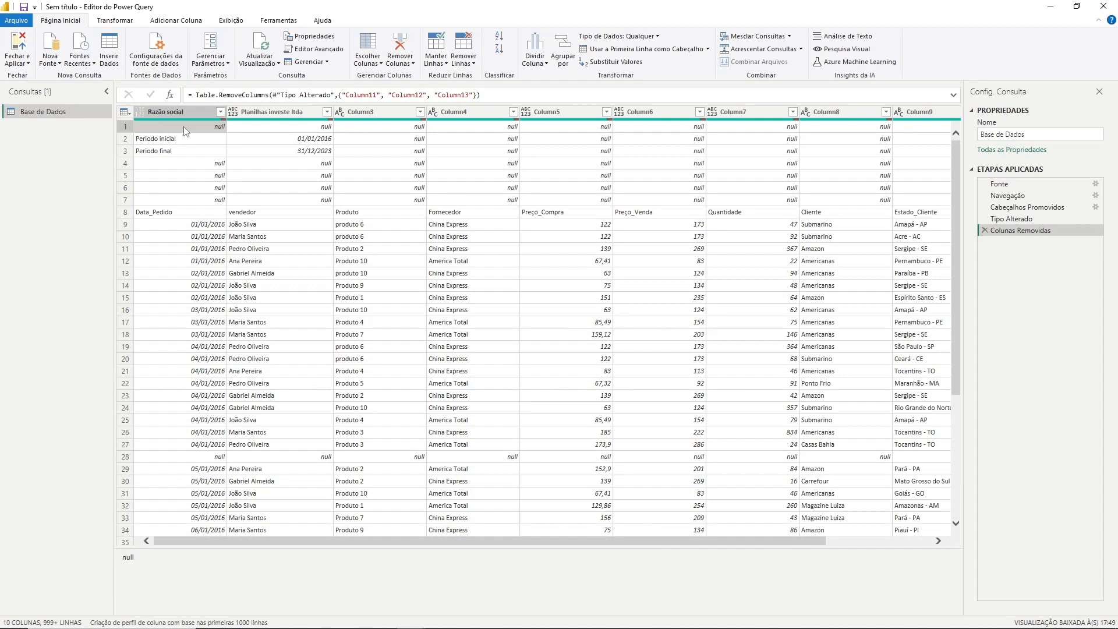
{"action": "key", "text": "Down"}
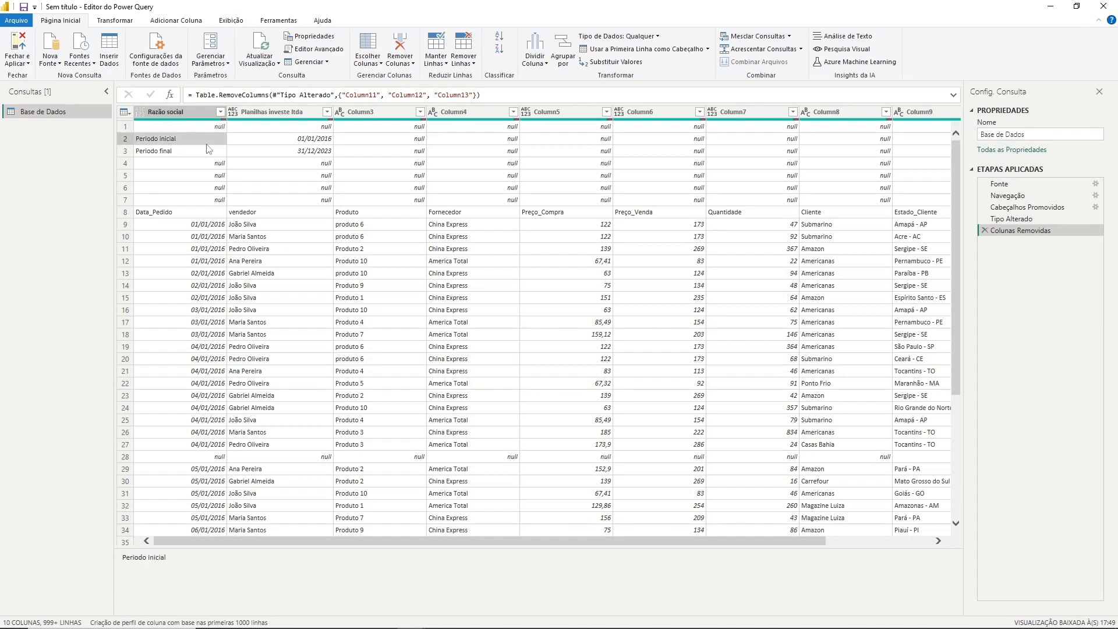
{"action": "left_click", "coordinate": [290, 137]}
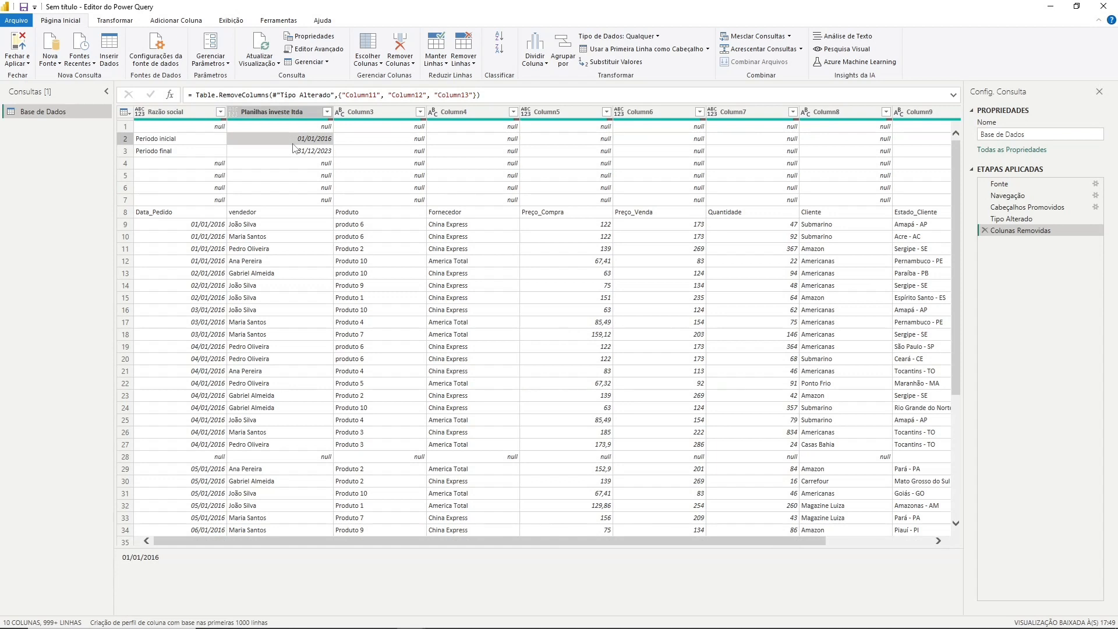
{"action": "left_click", "coordinate": [181, 151]}
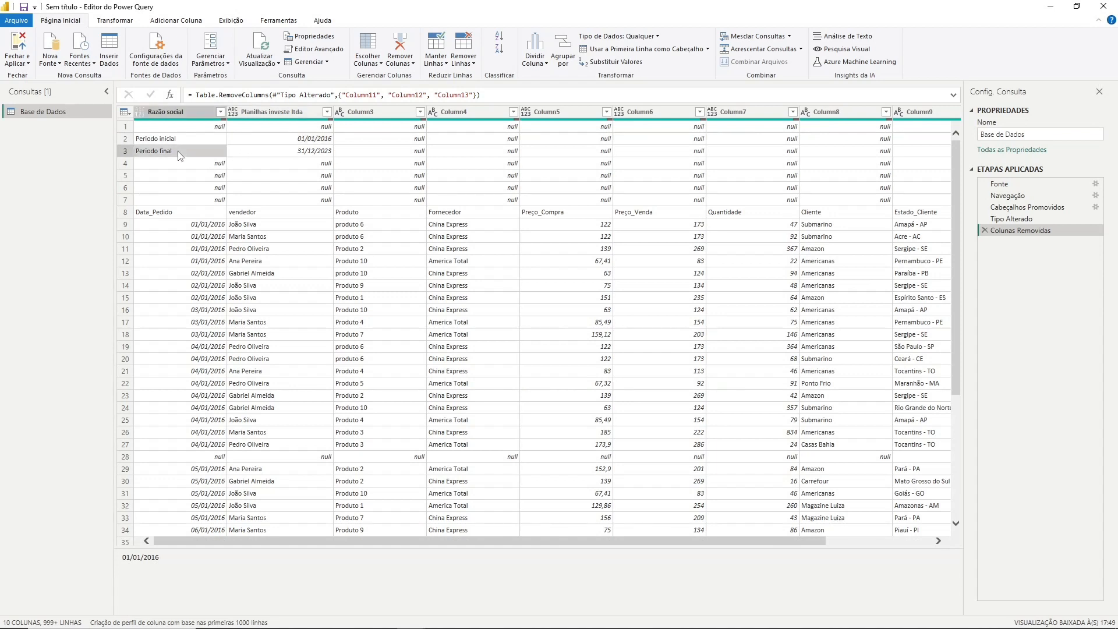
{"action": "left_click", "coordinate": [303, 153]}
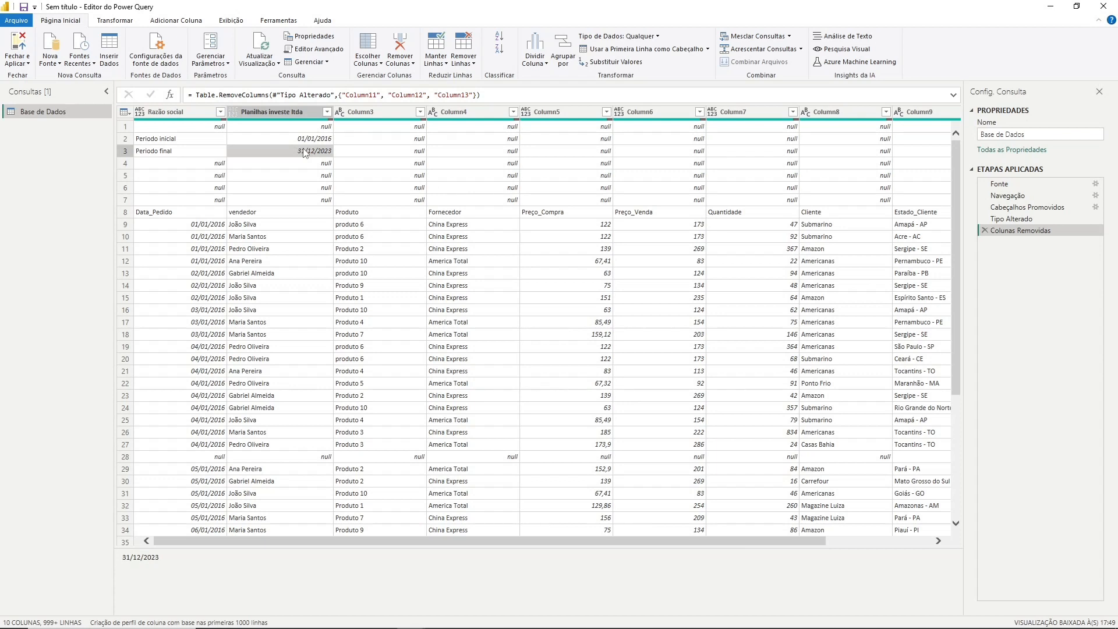
{"action": "left_click", "coordinate": [162, 140]}
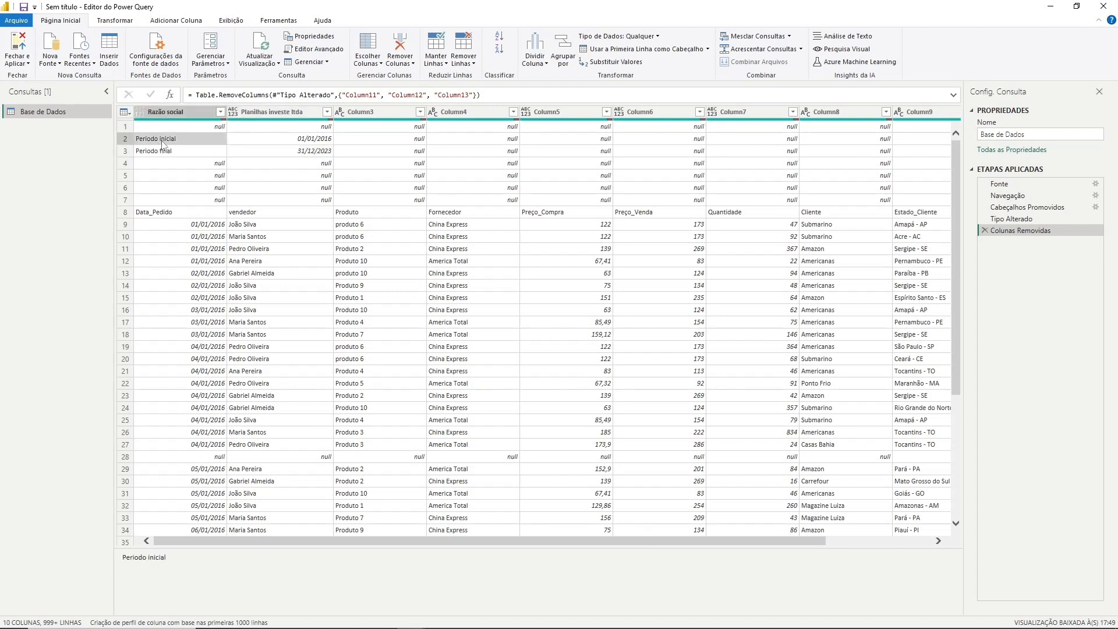
{"action": "left_click", "coordinate": [164, 152]}
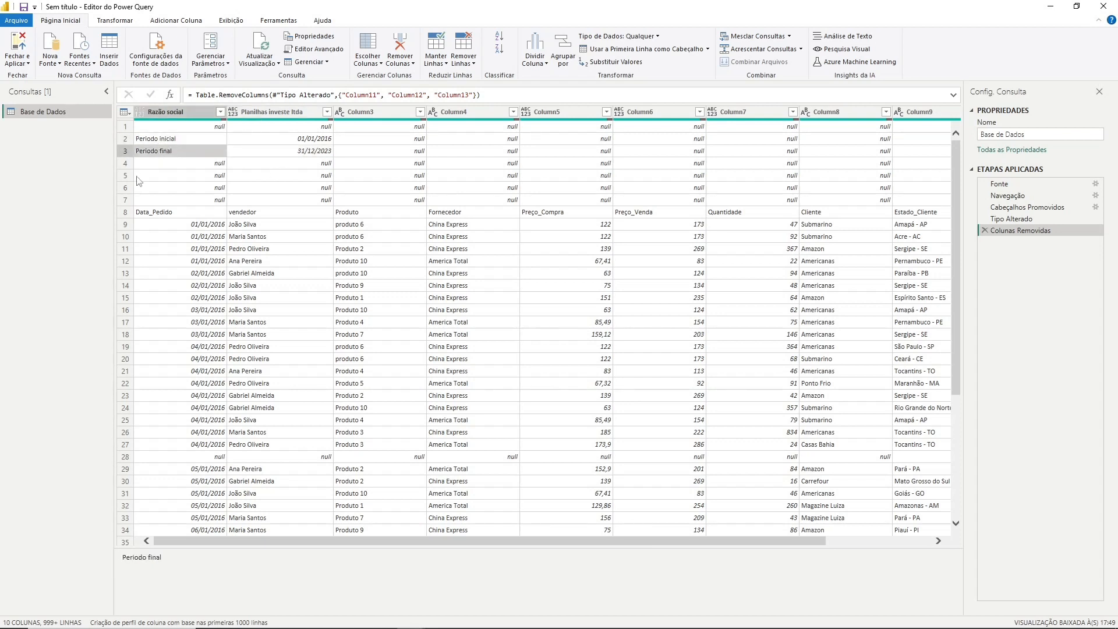
Remove the top 7 rows above the Data_Pedido header row from the Base de Dados query.
{"action": "left_click", "coordinate": [188, 111]}
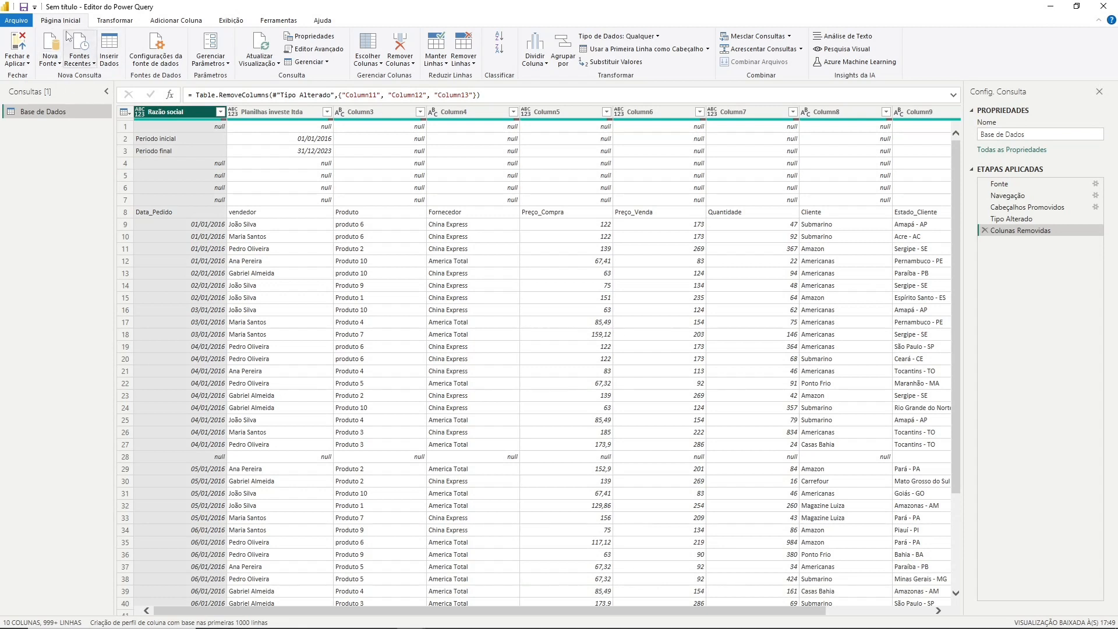
{"action": "left_click", "coordinate": [474, 65]}
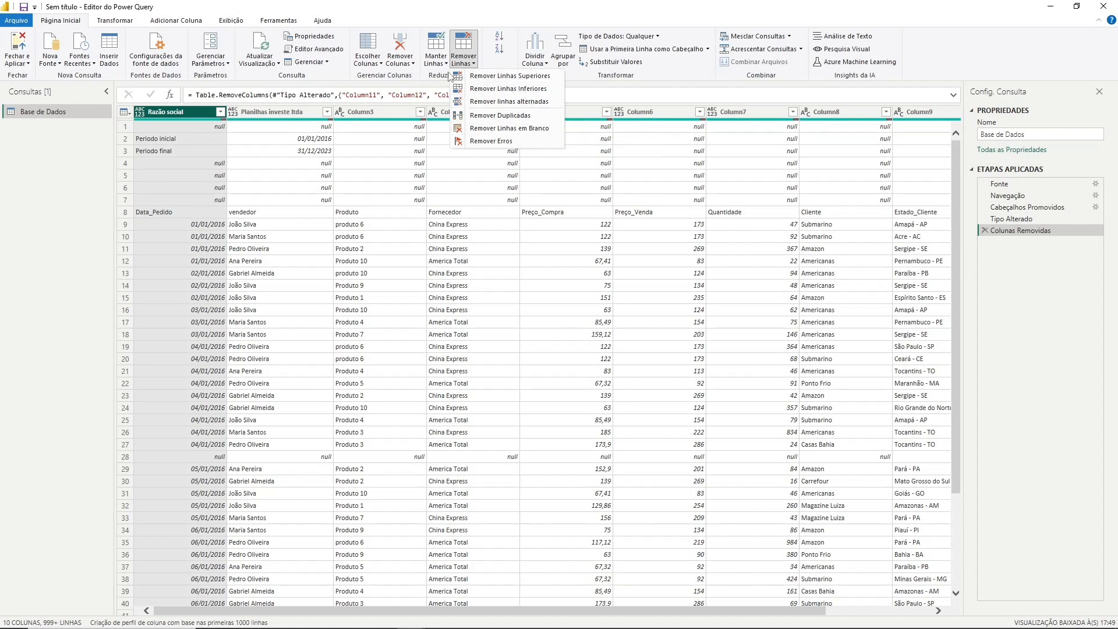
{"action": "left_click", "coordinate": [65, 26]}
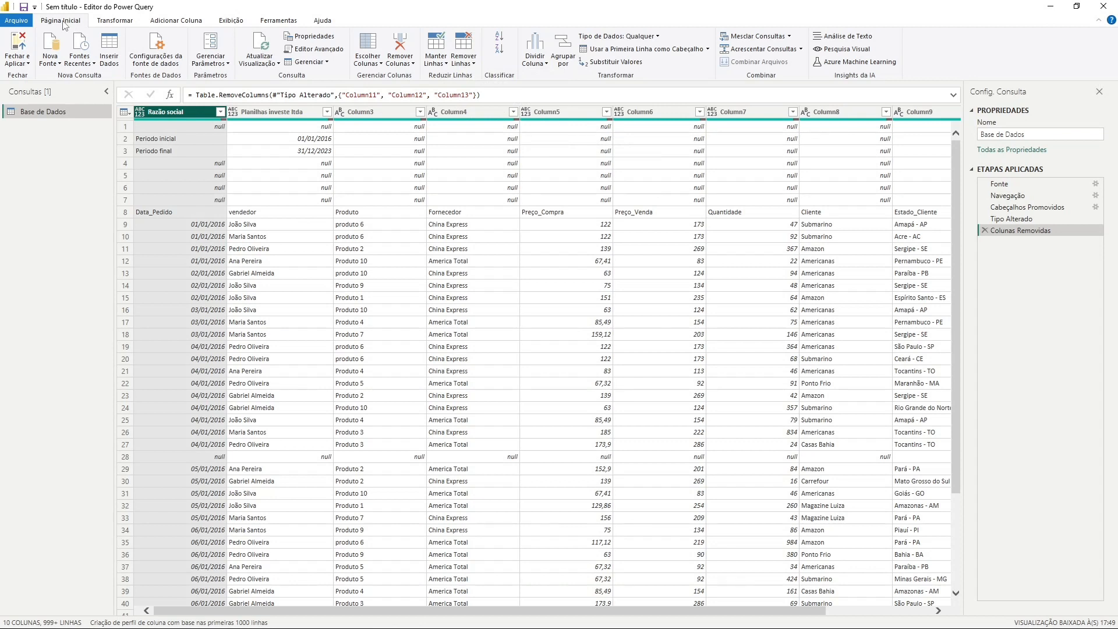
{"action": "left_click", "coordinate": [474, 65]}
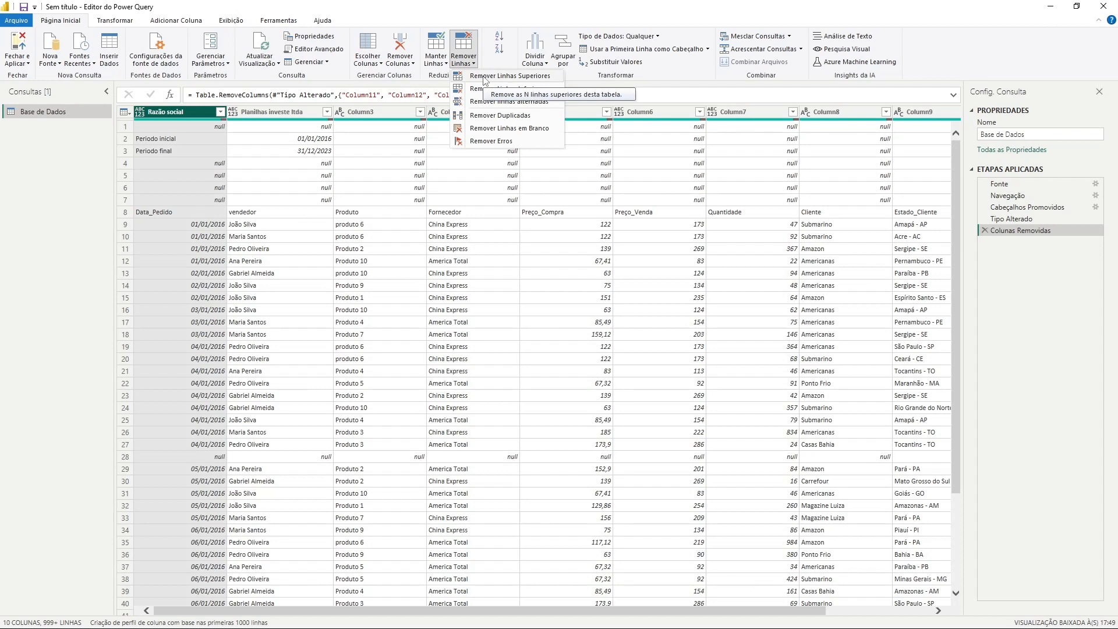
{"action": "left_click", "coordinate": [484, 76]}
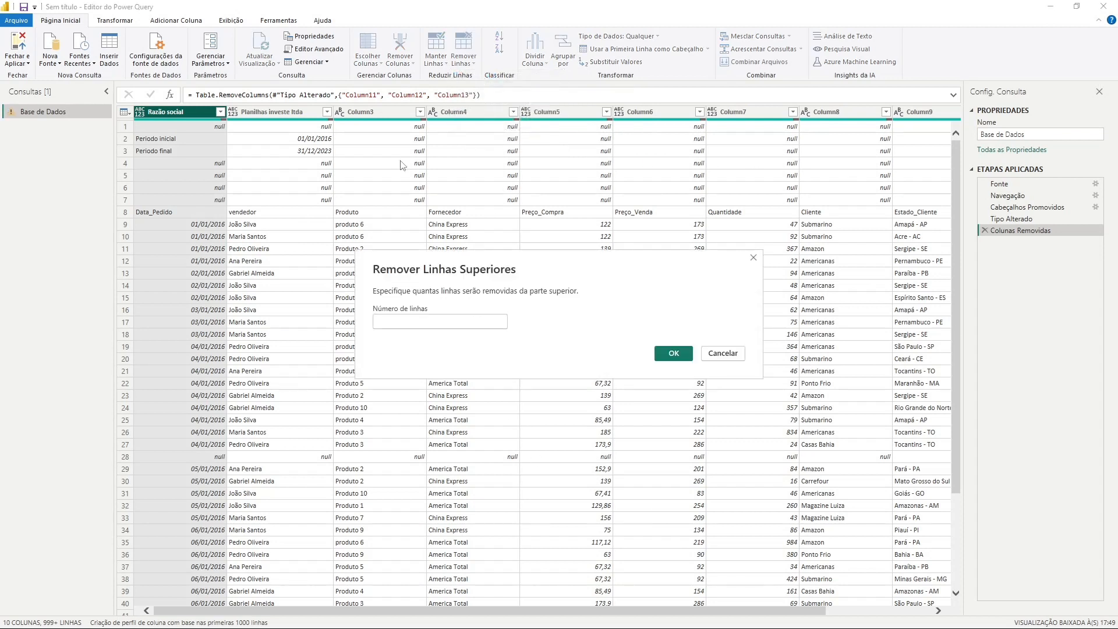
{"action": "left_click_drag", "start_coordinate": [599, 272], "coordinate": [612, 216]}
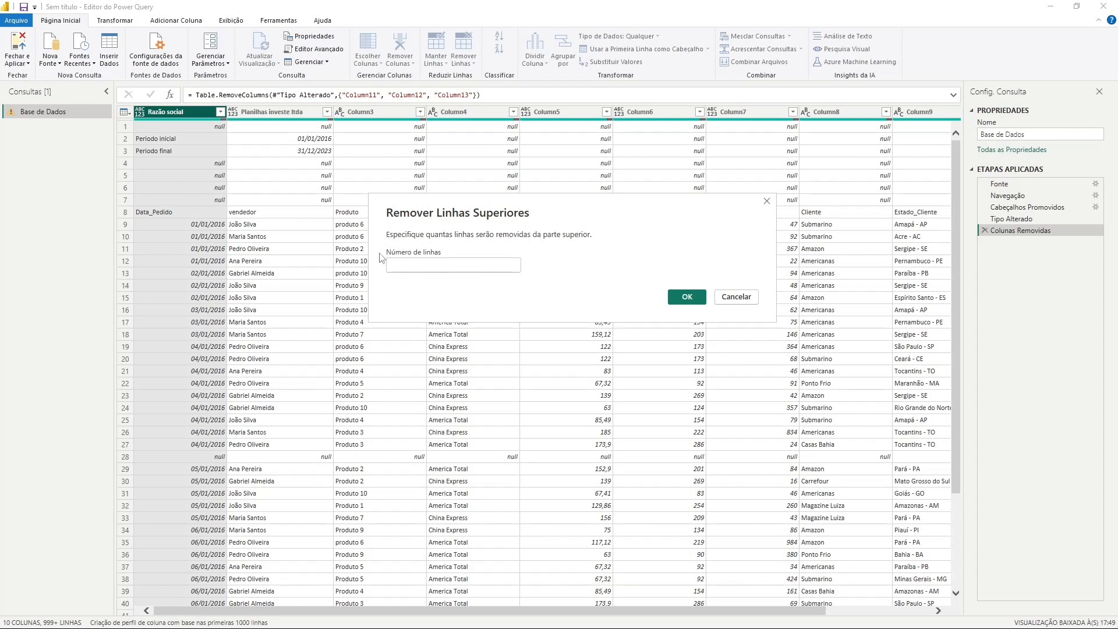
{"action": "left_click", "coordinate": [418, 266]}
{"action": "type", "text": "7"}
{"action": "left_click", "coordinate": [688, 297]}
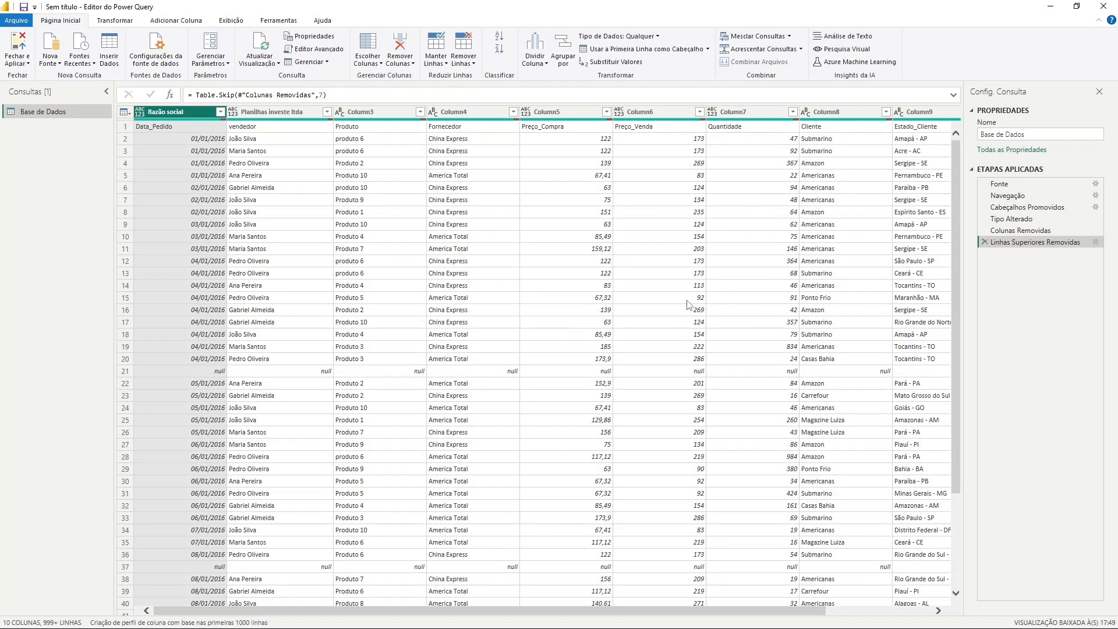
Compare the table at the Colunas Removidas and Linhas Superiores Removidas steps, checking its columns across the full width.
{"action": "left_click", "coordinate": [1028, 232]}
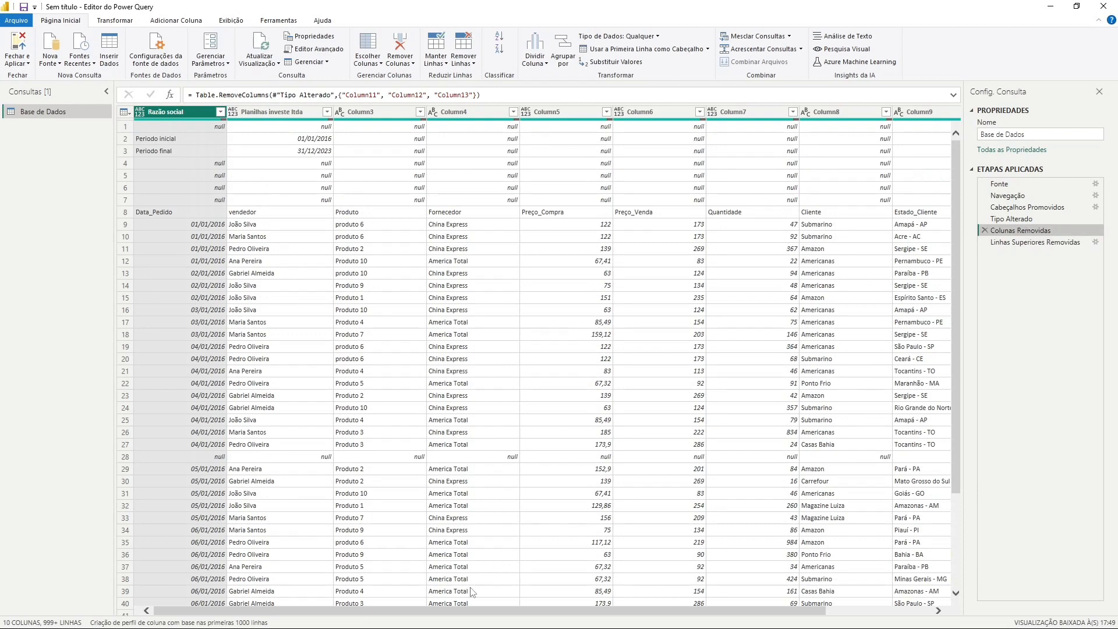
{"action": "left_click", "coordinate": [441, 606]}
{"action": "left_click_drag", "start_coordinate": [481, 542], "coordinate": [1115, 551]}
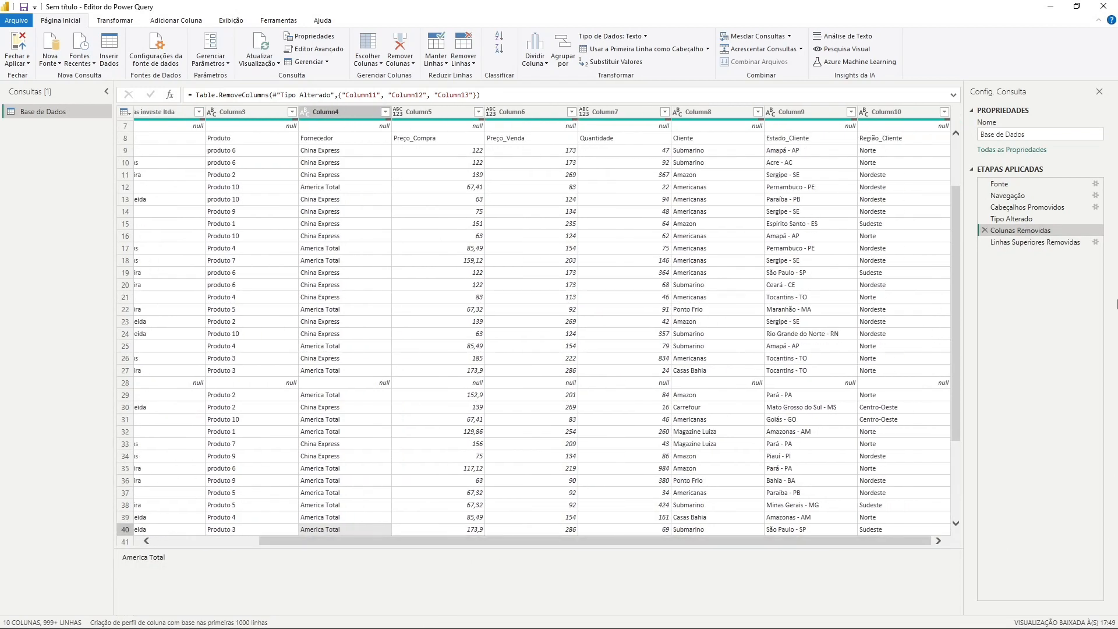
{"action": "left_click", "coordinate": [1036, 242]}
{"action": "left_click_drag", "start_coordinate": [763, 610], "coordinate": [508, 614]}
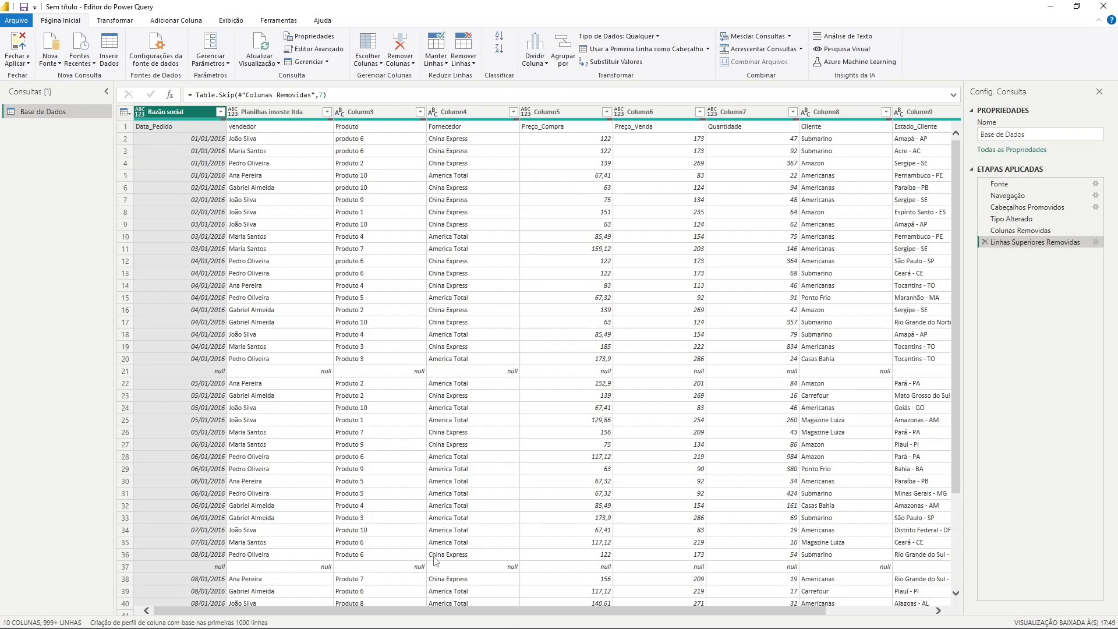
{"action": "mouse_move", "coordinate": [437, 611]}
{"action": "left_mouse_down"}
{"action": "mouse_move", "coordinate": [527, 616]}
{"action": "mouse_move", "coordinate": [437, 616]}
{"action": "left_mouse_up"}
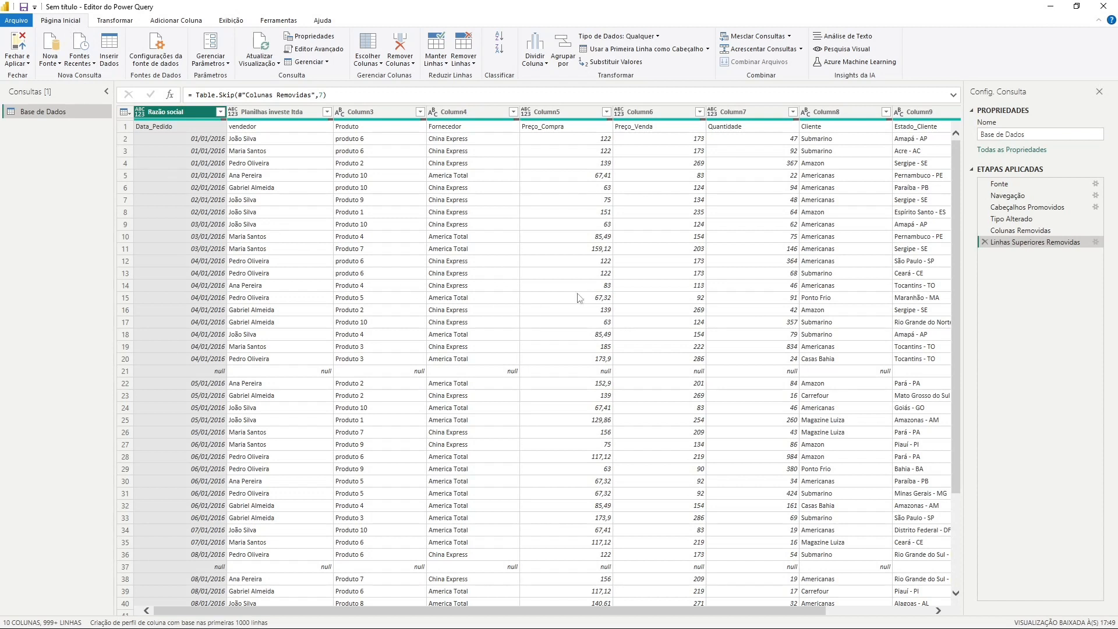
Promote the first row to column headers and check the headers across the whole table.
{"action": "left_click", "coordinate": [640, 52]}
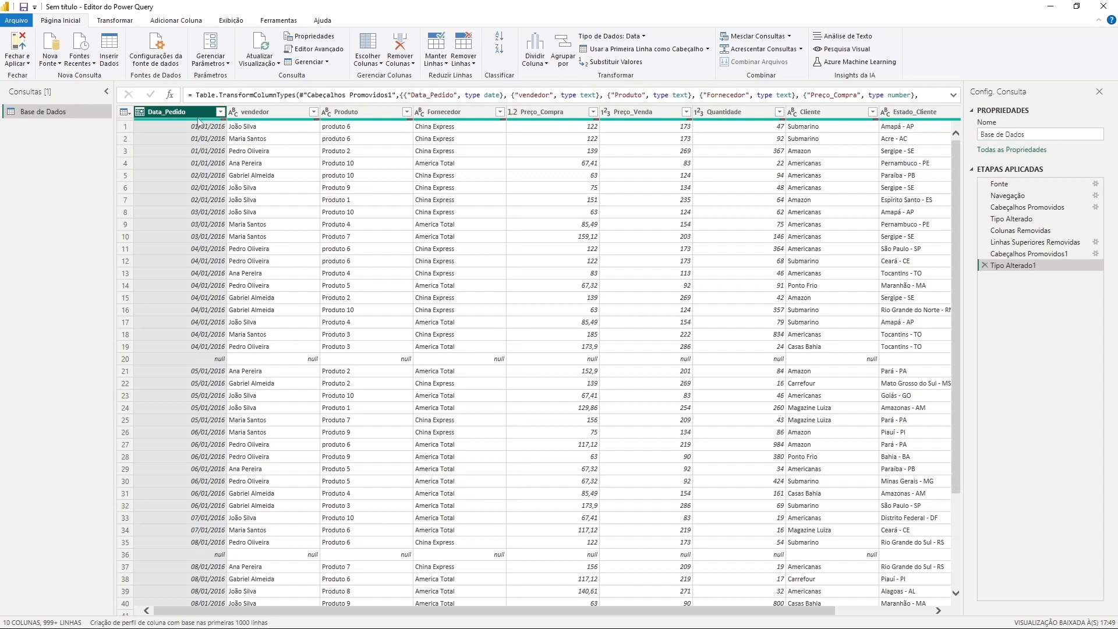
{"action": "left_click", "coordinate": [253, 116]}
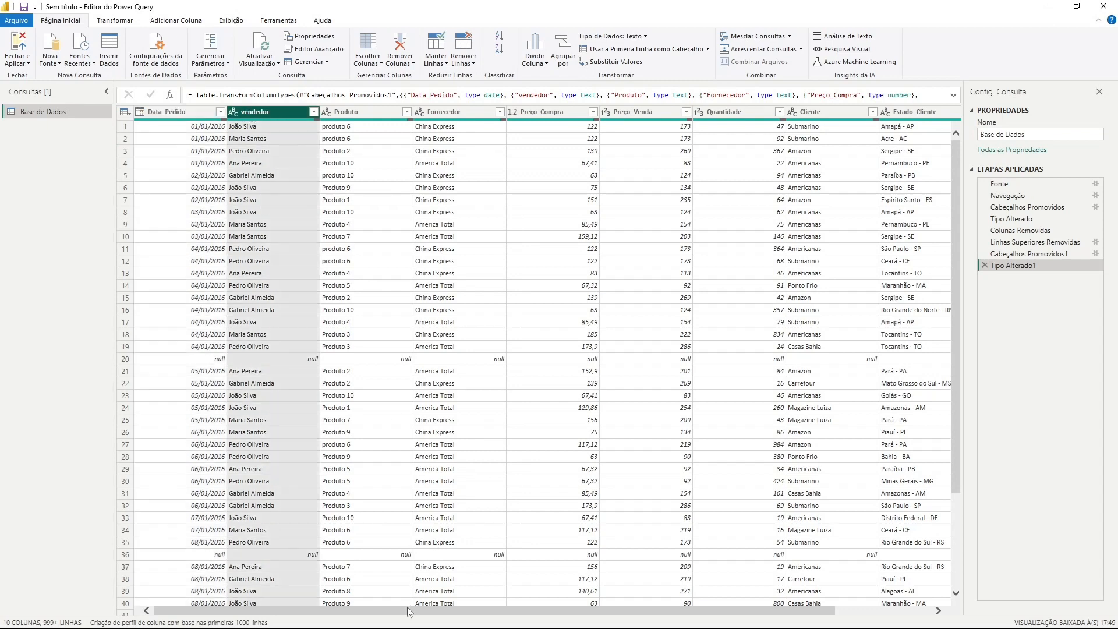
{"action": "left_click_drag", "start_coordinate": [408, 612], "coordinate": [502, 622]}
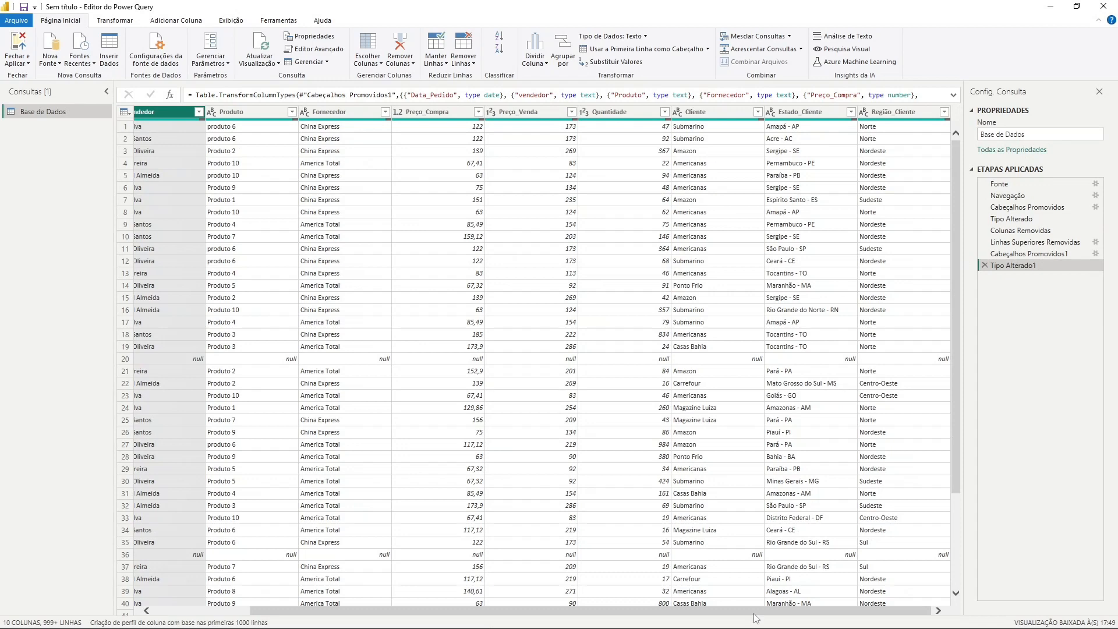
{"action": "left_click_drag", "start_coordinate": [751, 611], "coordinate": [646, 613]}
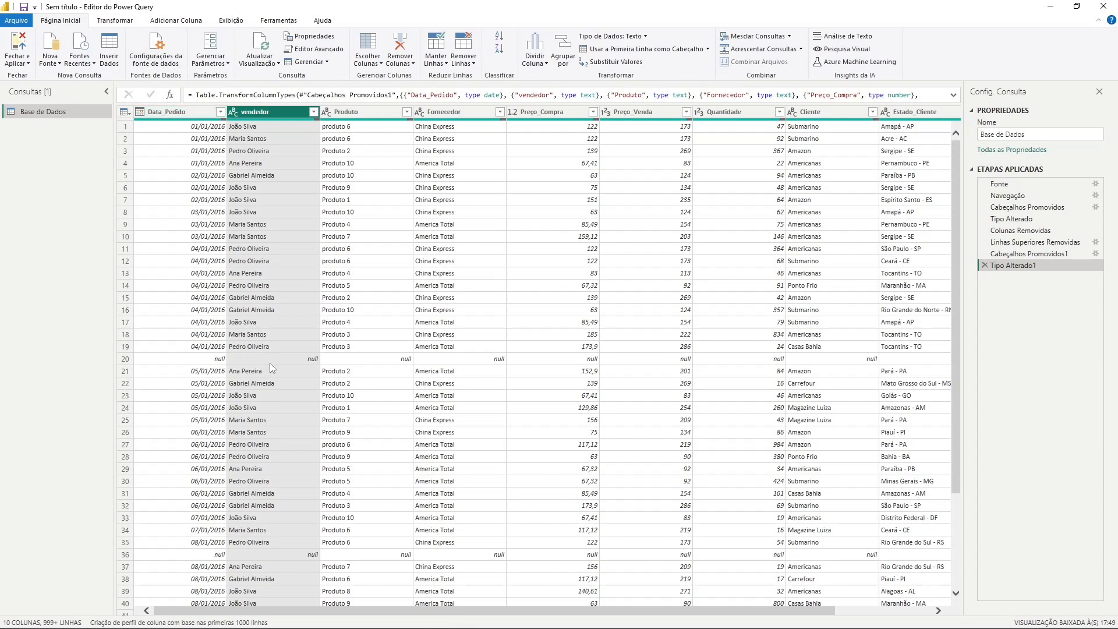
Remove the blank rows from the Base de Dados query and check the rows further down the table.
{"action": "left_click_drag", "start_coordinate": [958, 310], "coordinate": [960, 249]}
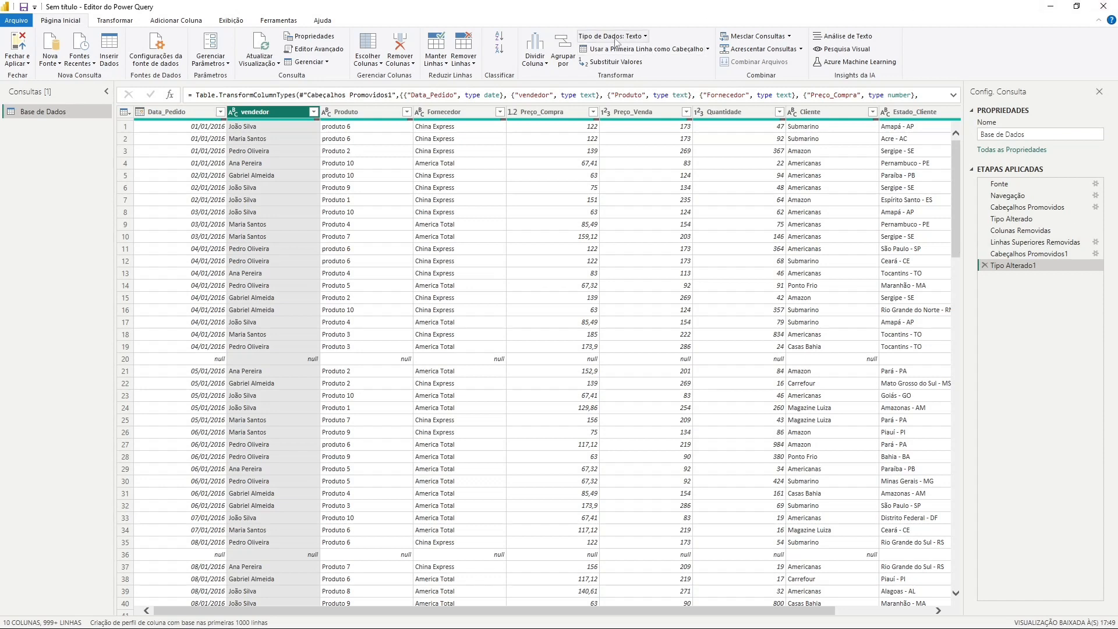
{"action": "left_click", "coordinate": [170, 117], "text": "ctrl"}
{"action": "left_click", "coordinate": [170, 116]}
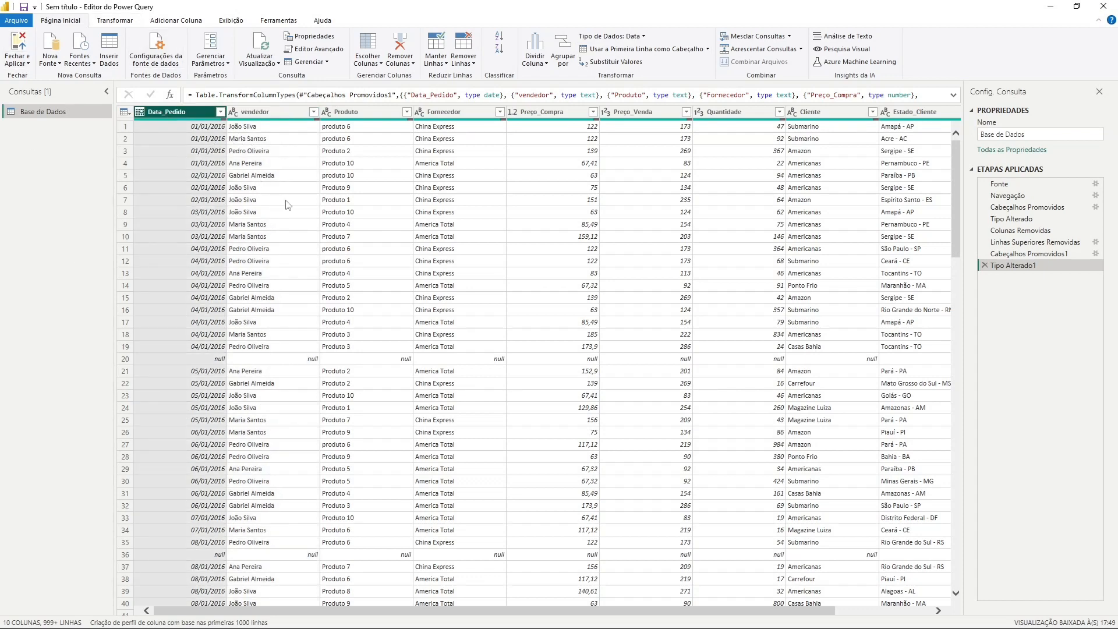
{"action": "left_click", "coordinate": [475, 67]}
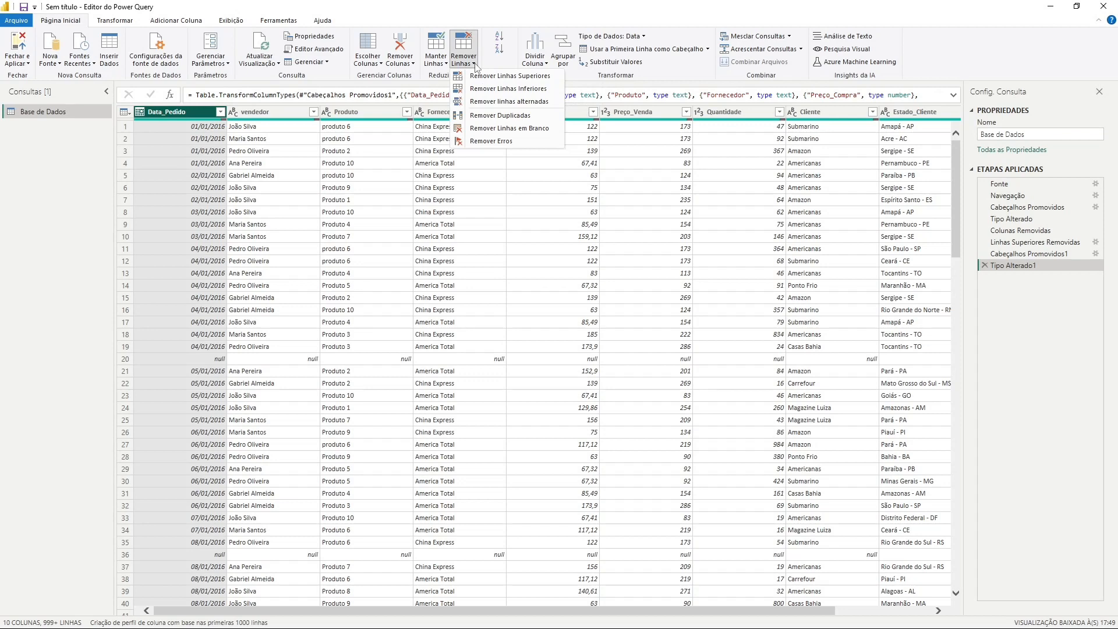
{"action": "left_click", "coordinate": [492, 133]}
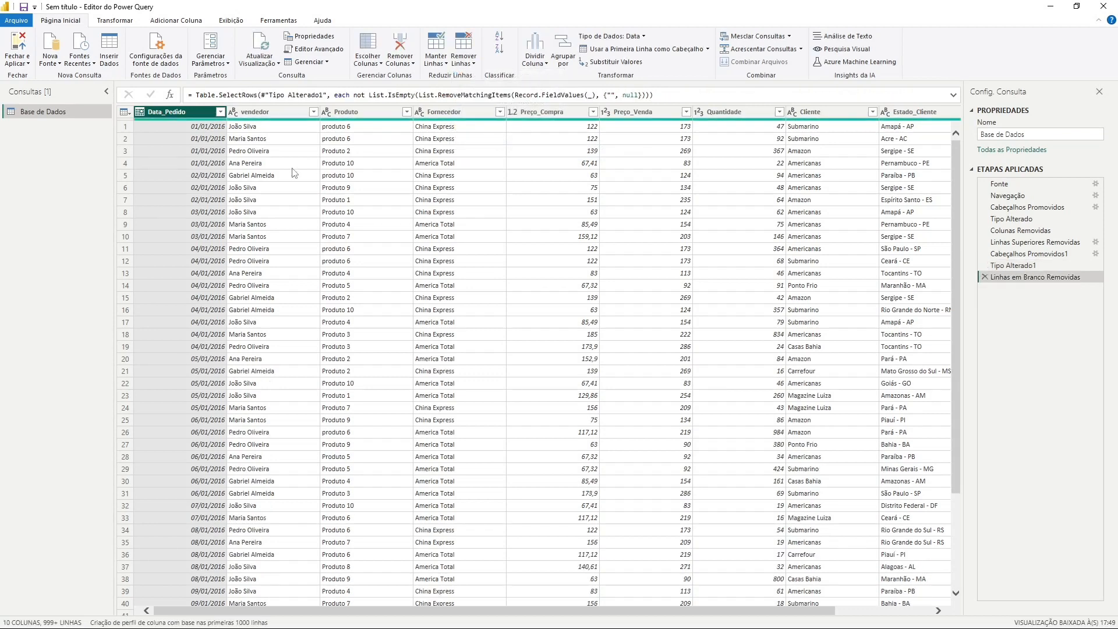
{"action": "scroll", "coordinate": [259, 375], "scroll_direction": "down", "scroll_amount": 15}
{"action": "scroll", "coordinate": [259, 376], "scroll_direction": "down", "scroll_amount": 8}
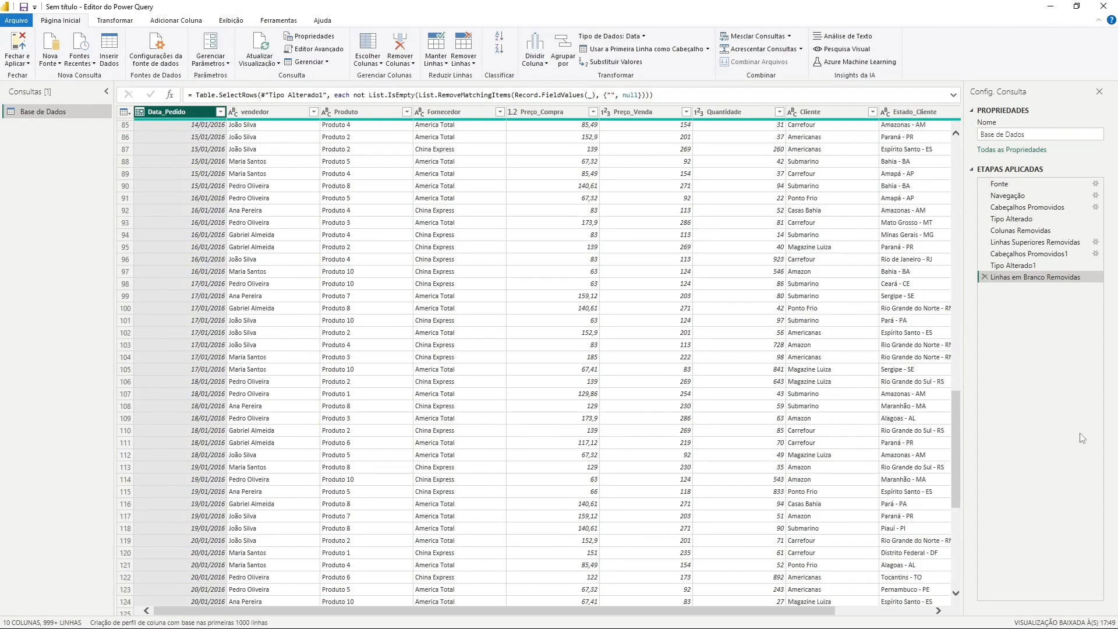
{"action": "left_click_drag", "start_coordinate": [955, 447], "coordinate": [956, 169]}
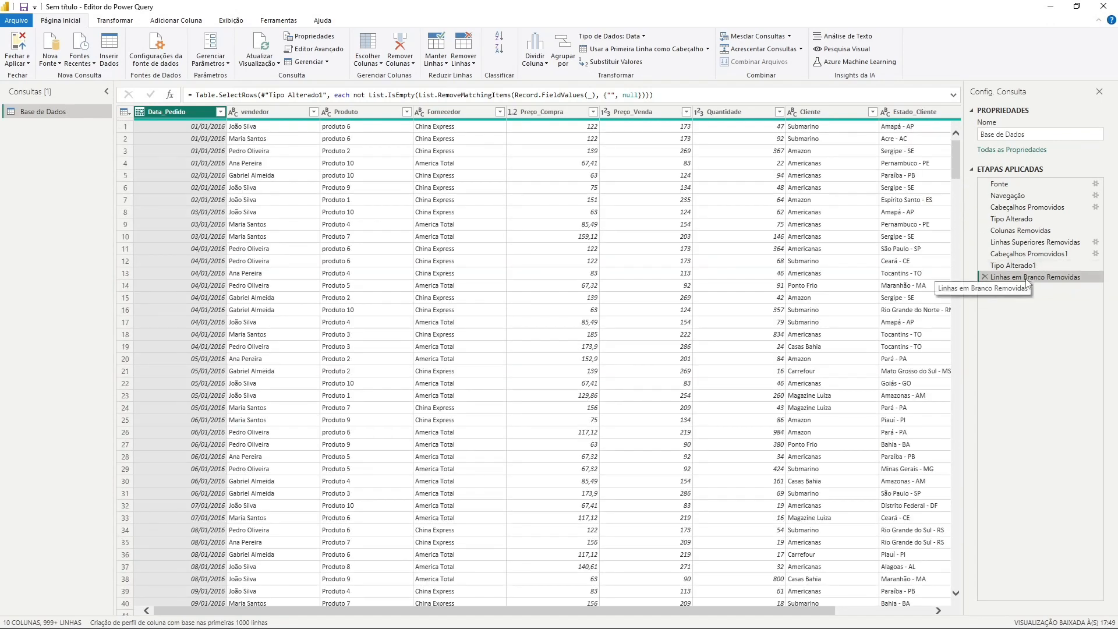
Review the applied steps from Linhas Superiores Removidas to Linhas em Branco Removidas, then check all columns of the cleaned table.
{"action": "left_click", "coordinate": [1021, 244]}
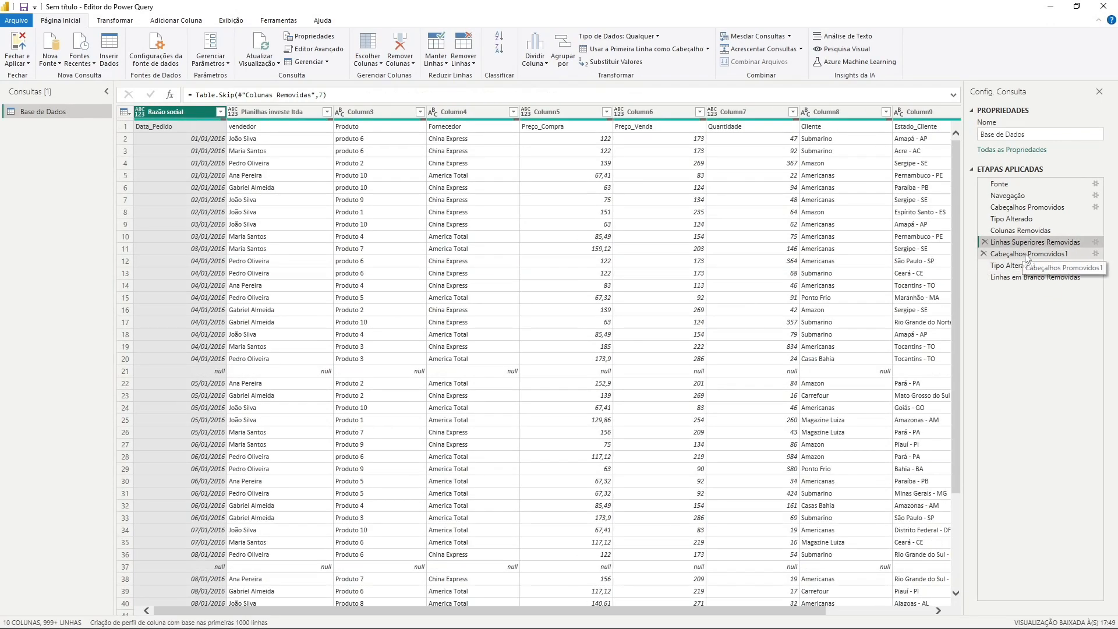
{"action": "left_click", "coordinate": [1028, 255]}
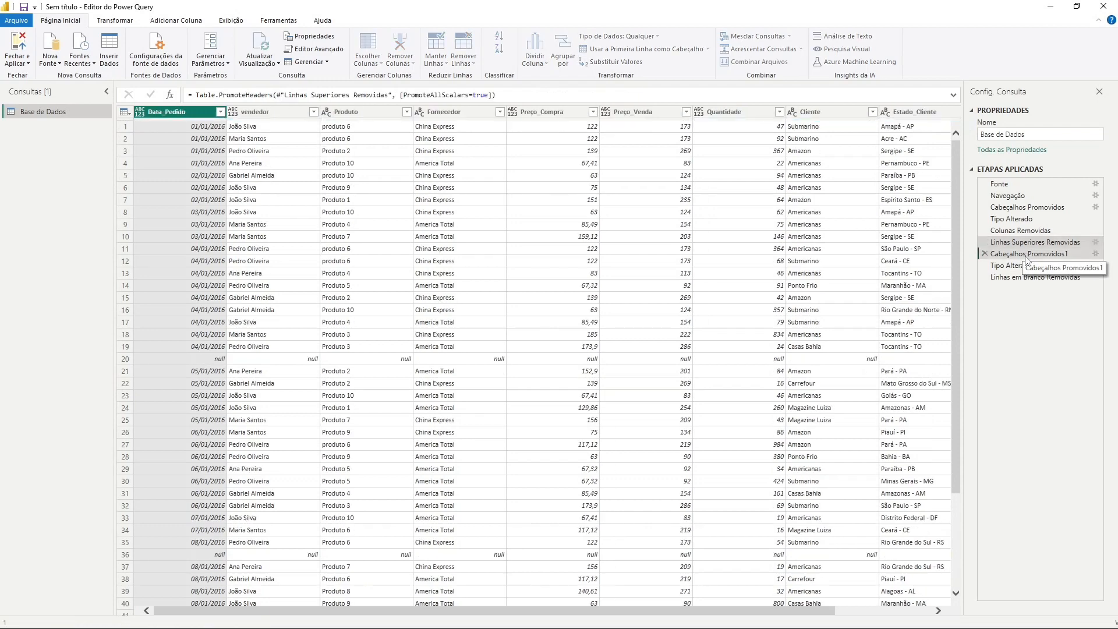
{"action": "left_click", "coordinate": [1020, 267]}
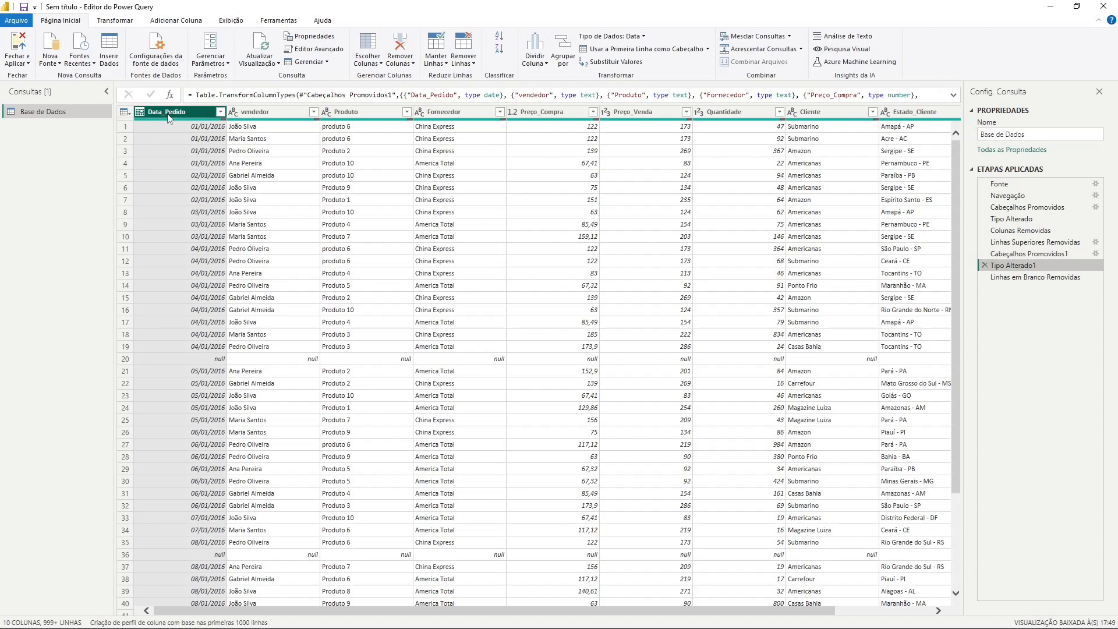
{"action": "left_click", "coordinate": [1012, 278]}
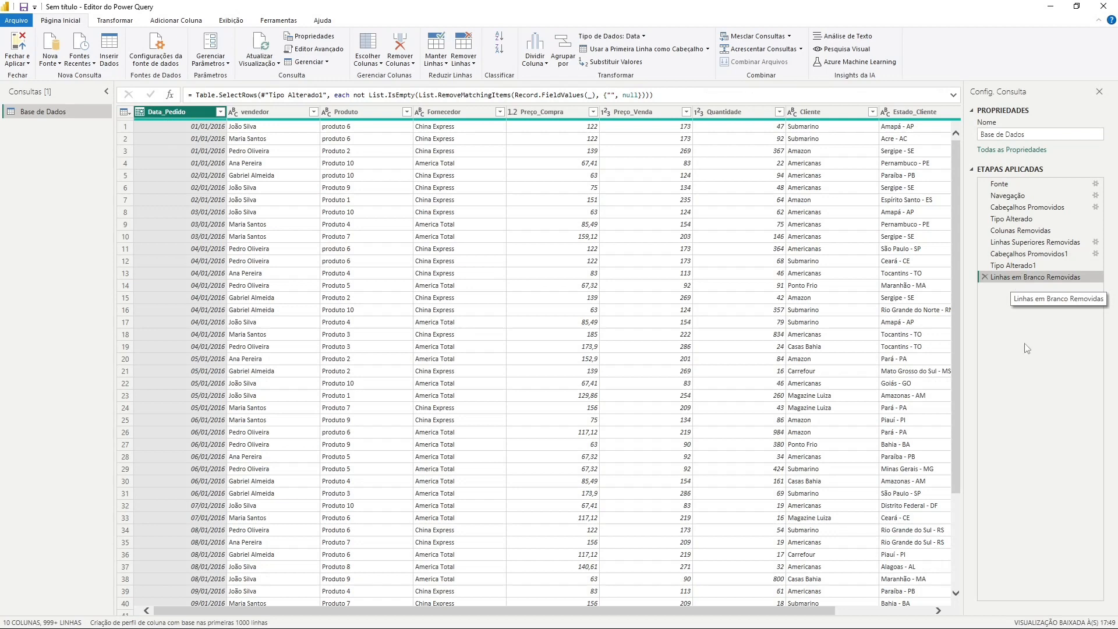
{"action": "left_click_drag", "start_coordinate": [536, 608], "coordinate": [843, 608]}
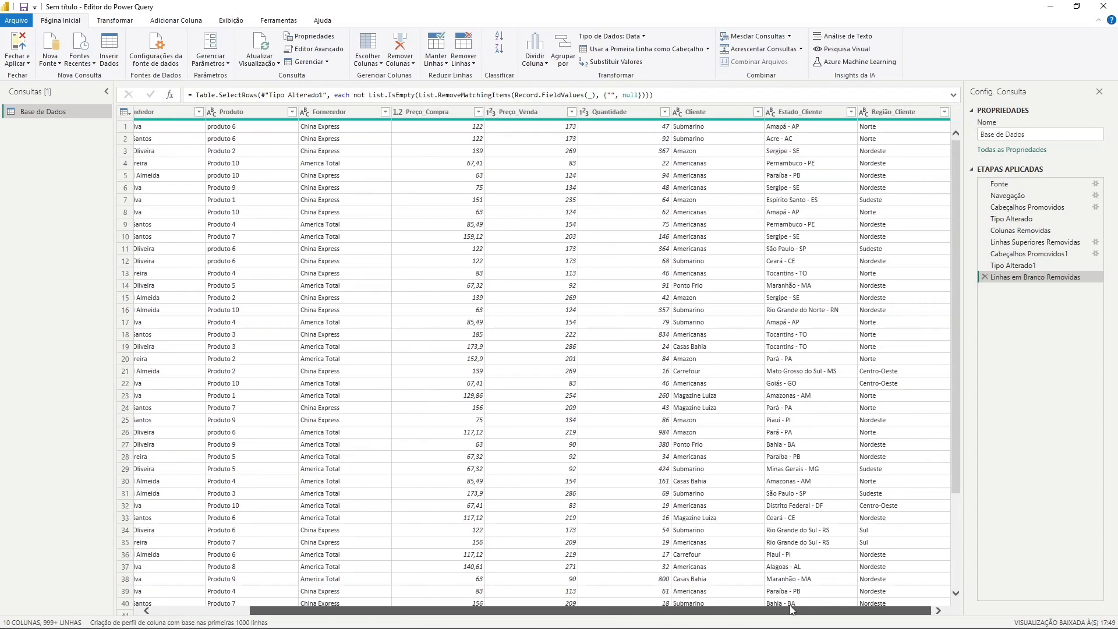
{"action": "left_click_drag", "start_coordinate": [649, 621], "coordinate": [402, 613]}
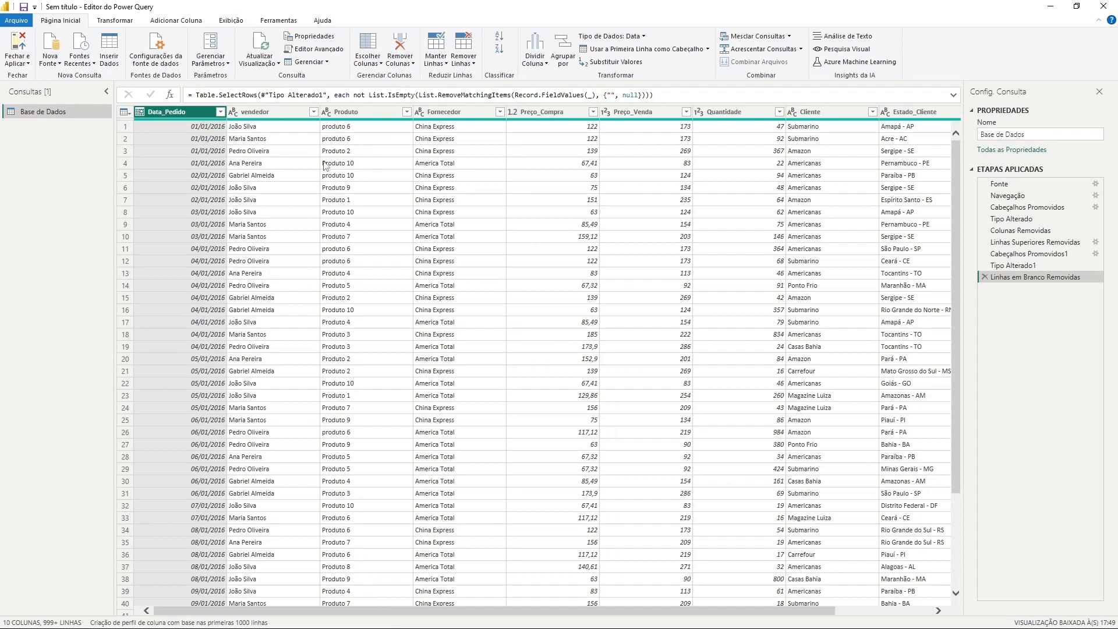
Examine the capitalization of the entries in the Produto column and the text format options available for it.
{"action": "left_click", "coordinate": [344, 115]}
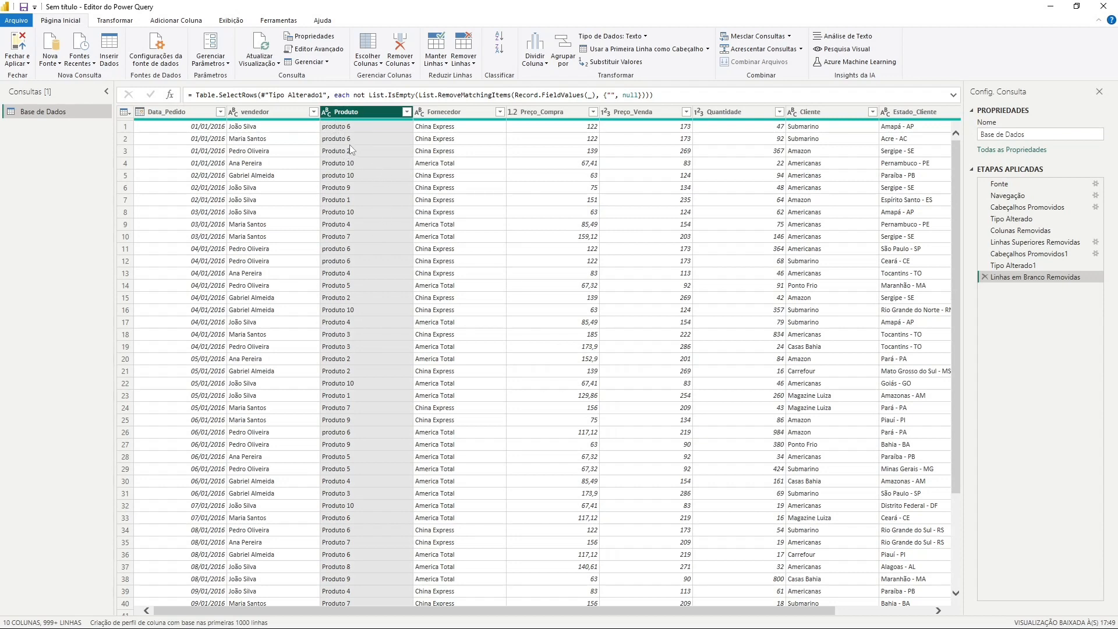
{"action": "left_click", "coordinate": [352, 128]}
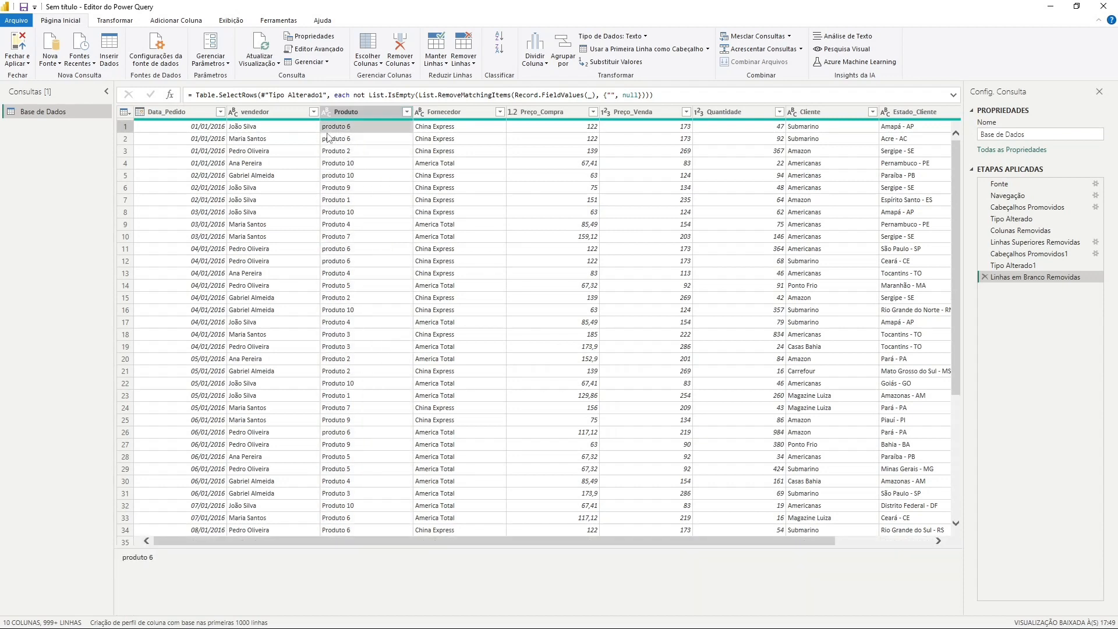
{"action": "left_click", "coordinate": [348, 152]}
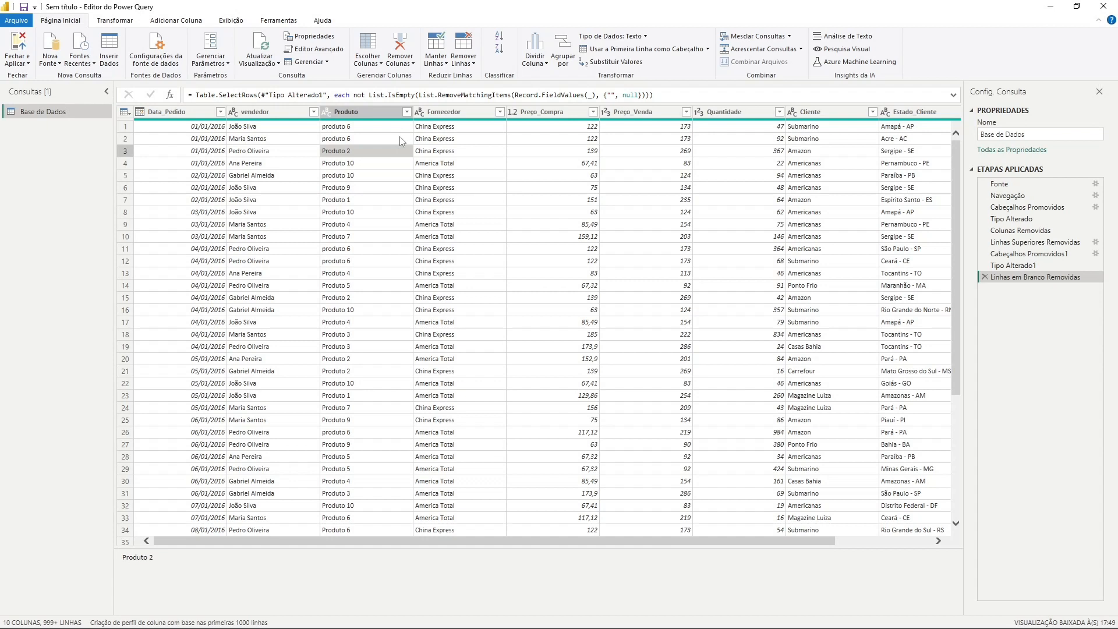
{"action": "left_click", "coordinate": [356, 176]}
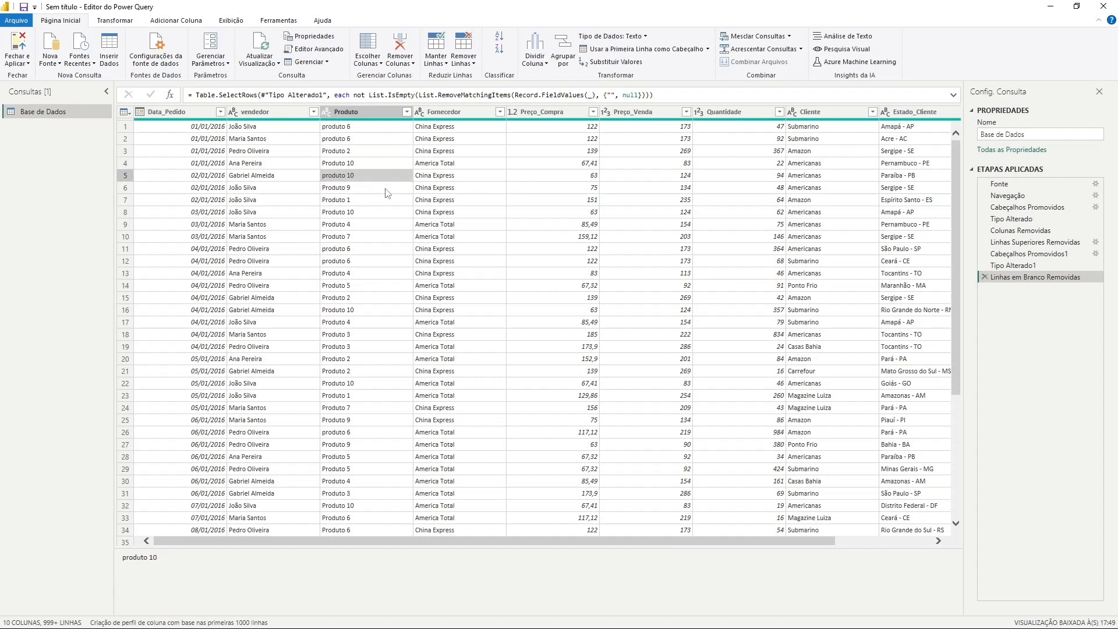
{"action": "left_click", "coordinate": [365, 115]}
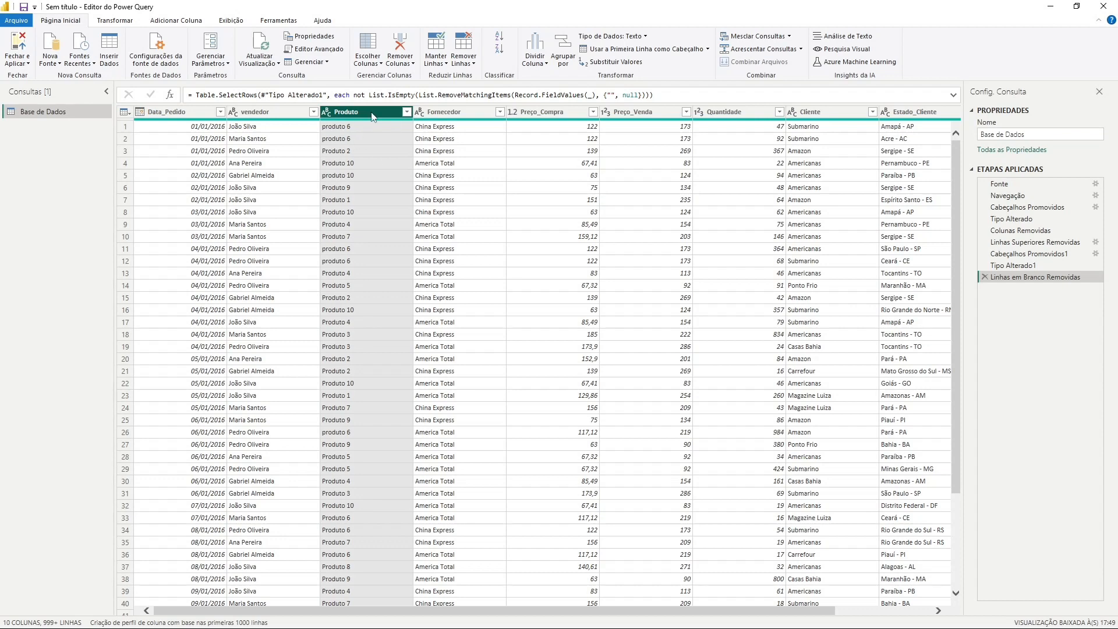
{"action": "left_click", "coordinate": [112, 21]}
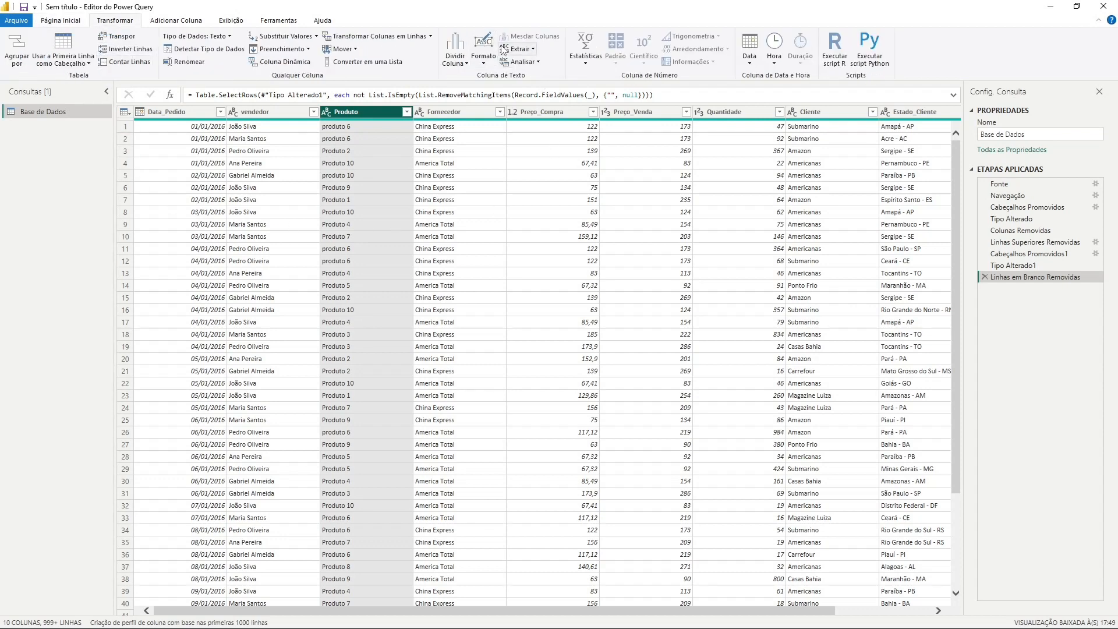
{"action": "left_click", "coordinate": [485, 66]}
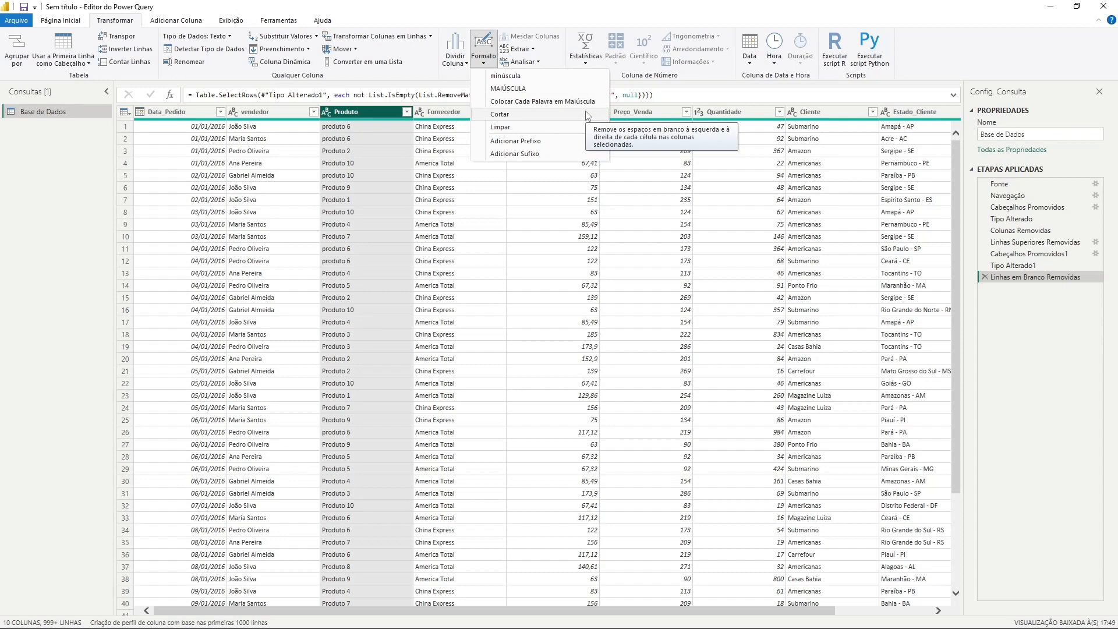
{"action": "left_click", "coordinate": [70, 22]}
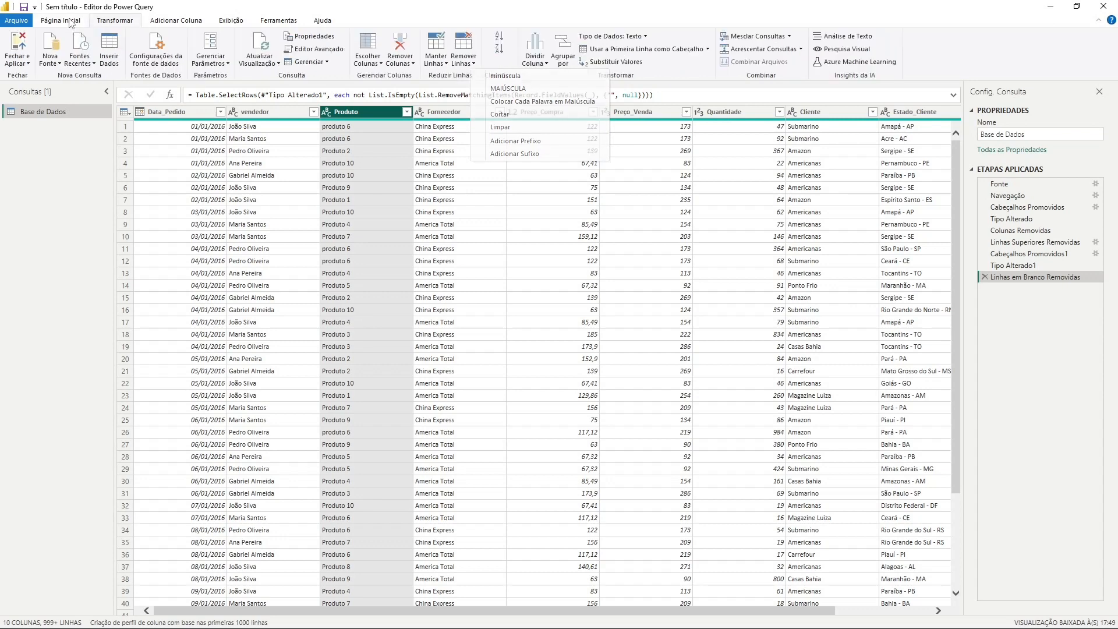
Capitalize each word in the Produto column.
{"action": "left_click", "coordinate": [115, 22]}
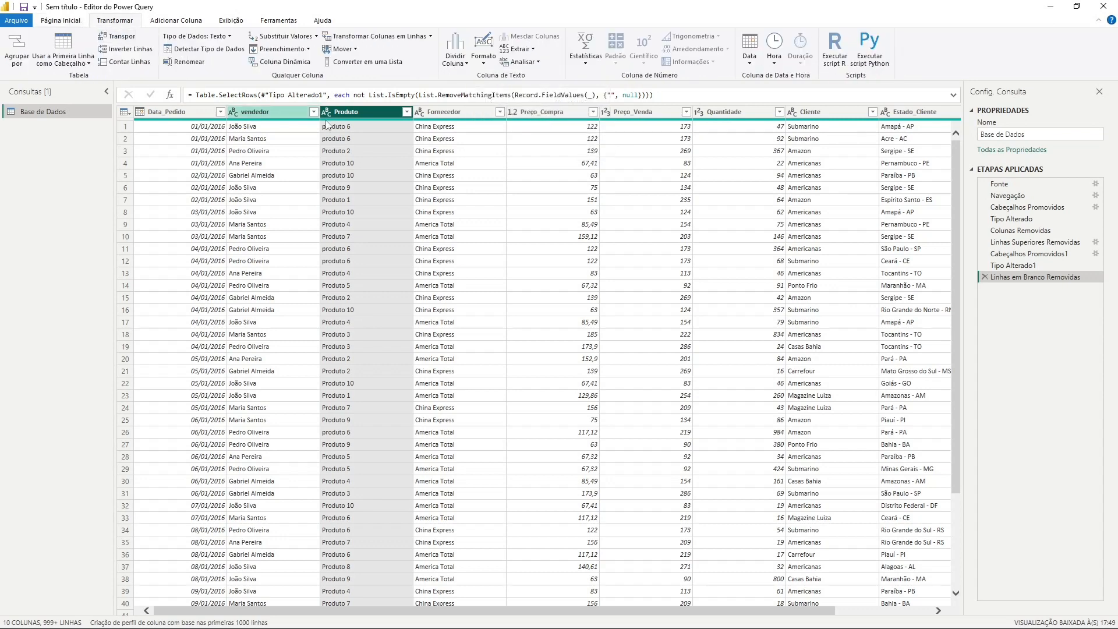
{"action": "left_click", "coordinate": [484, 64]}
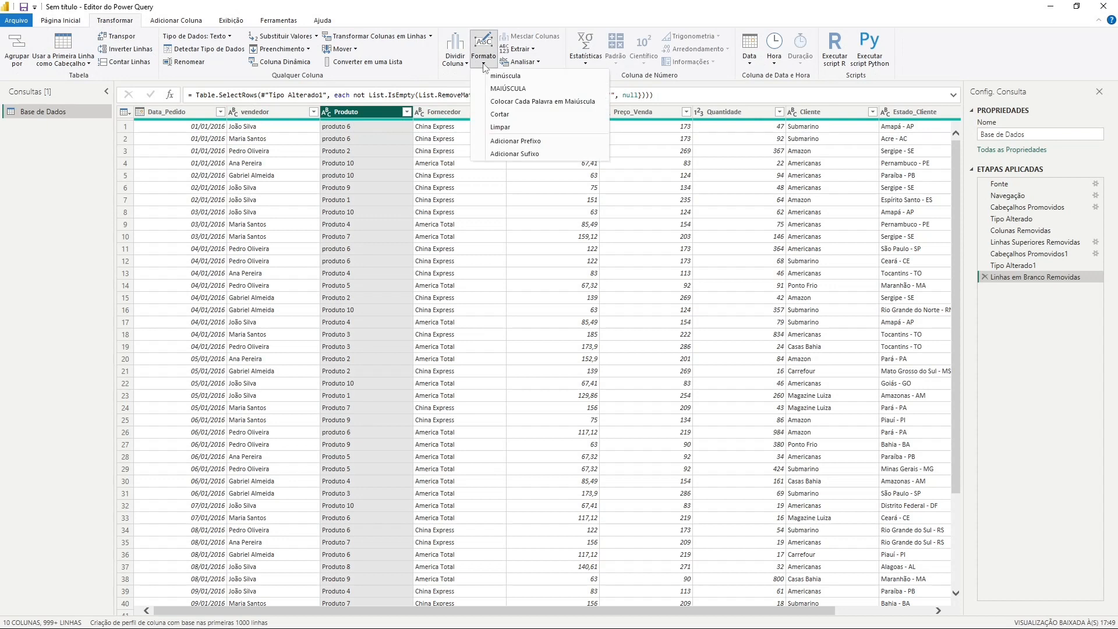
{"action": "left_click", "coordinate": [521, 103]}
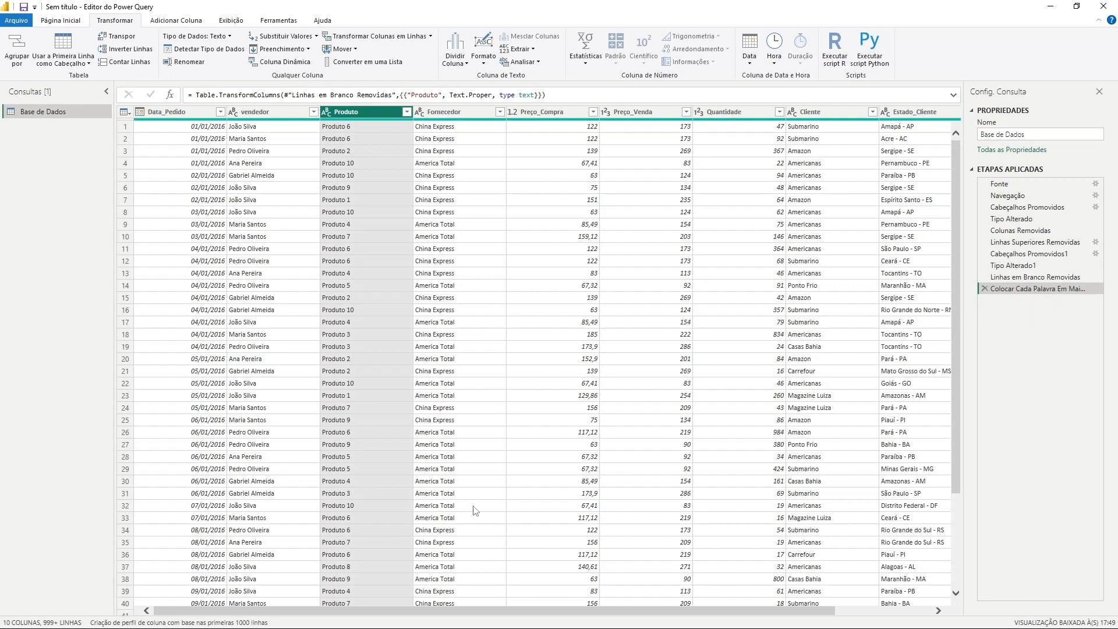
Split the Estado_Cliente column by the custom delimiter "-" at each occurrence of the delimiter.
{"action": "scroll", "coordinate": [401, 612], "scroll_direction": "right", "scroll_amount": 3}
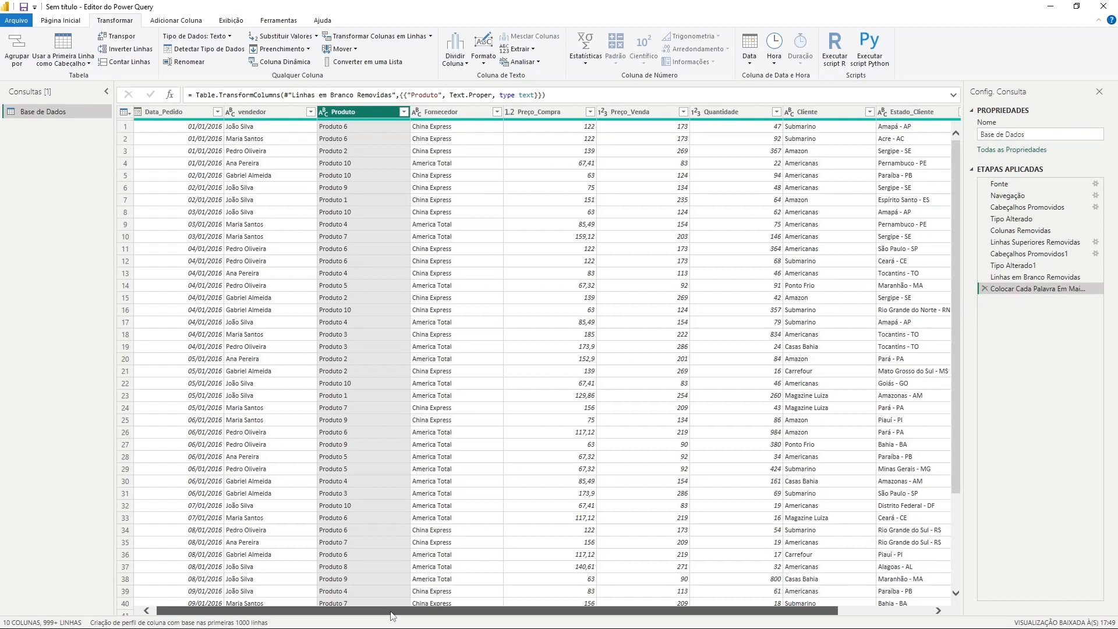
{"action": "scroll", "coordinate": [401, 612], "scroll_direction": "right", "scroll_amount": 5}
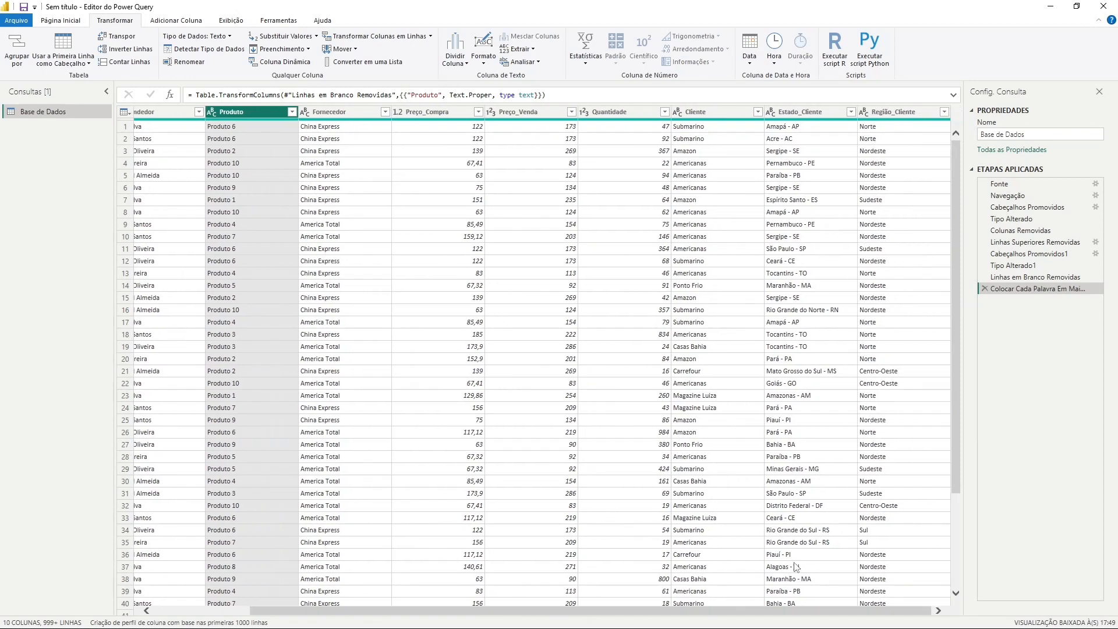
{"action": "left_click", "coordinate": [817, 138]}
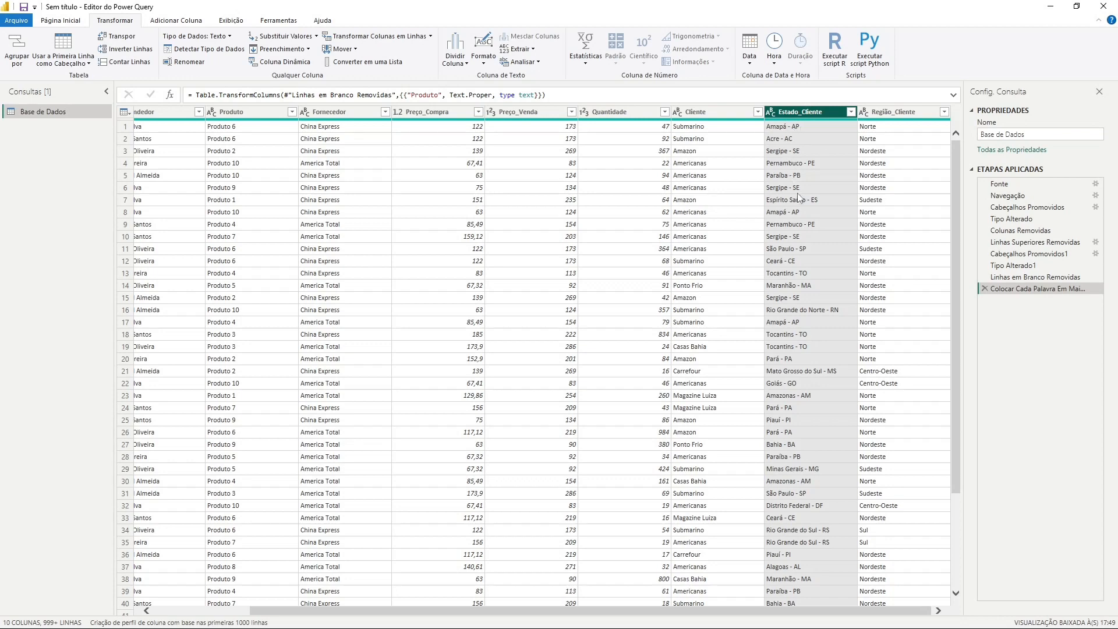
{"action": "scroll", "coordinate": [798, 201], "scroll_direction": "down", "scroll_amount": 5}
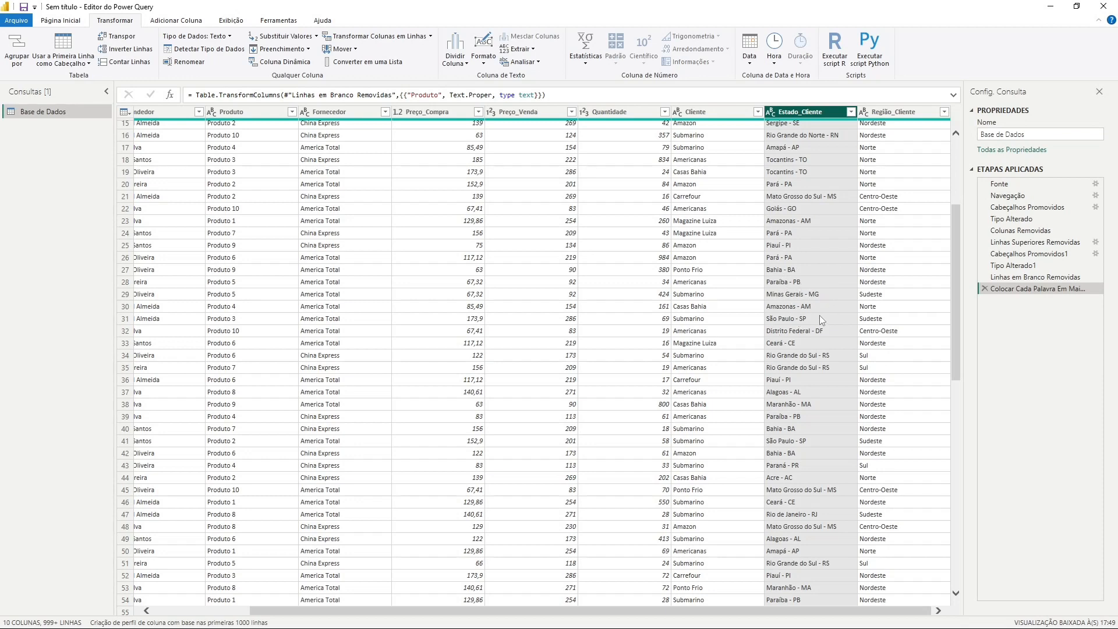
{"action": "scroll", "coordinate": [819, 315], "scroll_direction": "down", "scroll_amount": 3}
{"action": "scroll", "coordinate": [837, 309], "scroll_direction": "up", "scroll_amount": 8}
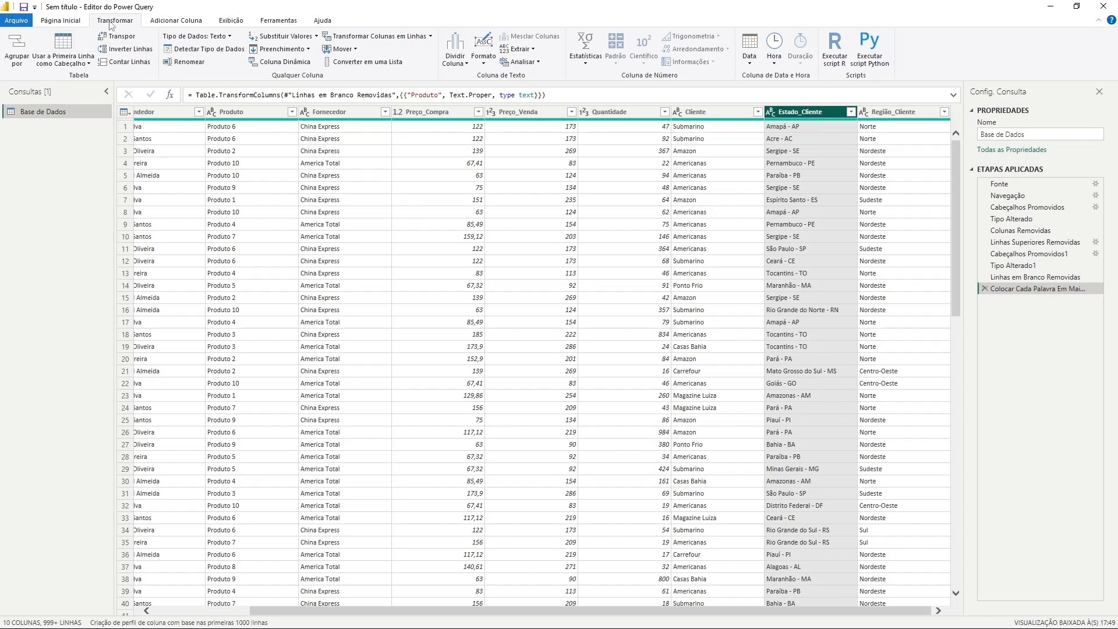
{"action": "left_click", "coordinate": [464, 64]}
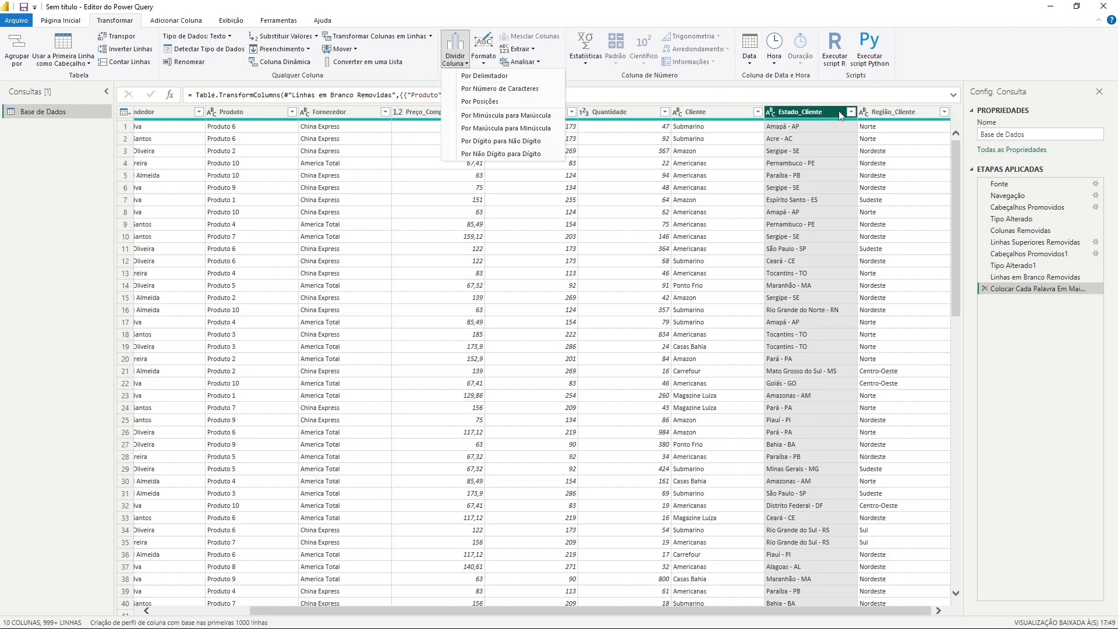
{"action": "left_click", "coordinate": [488, 78]}
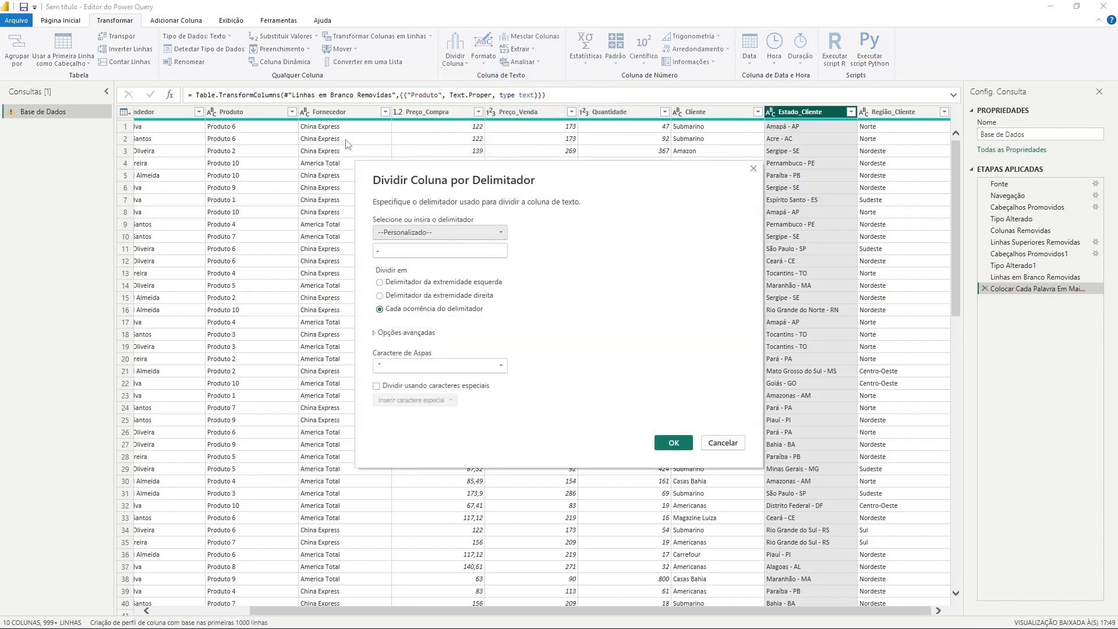
{"action": "left_click_drag", "start_coordinate": [641, 185], "coordinate": [581, 140]}
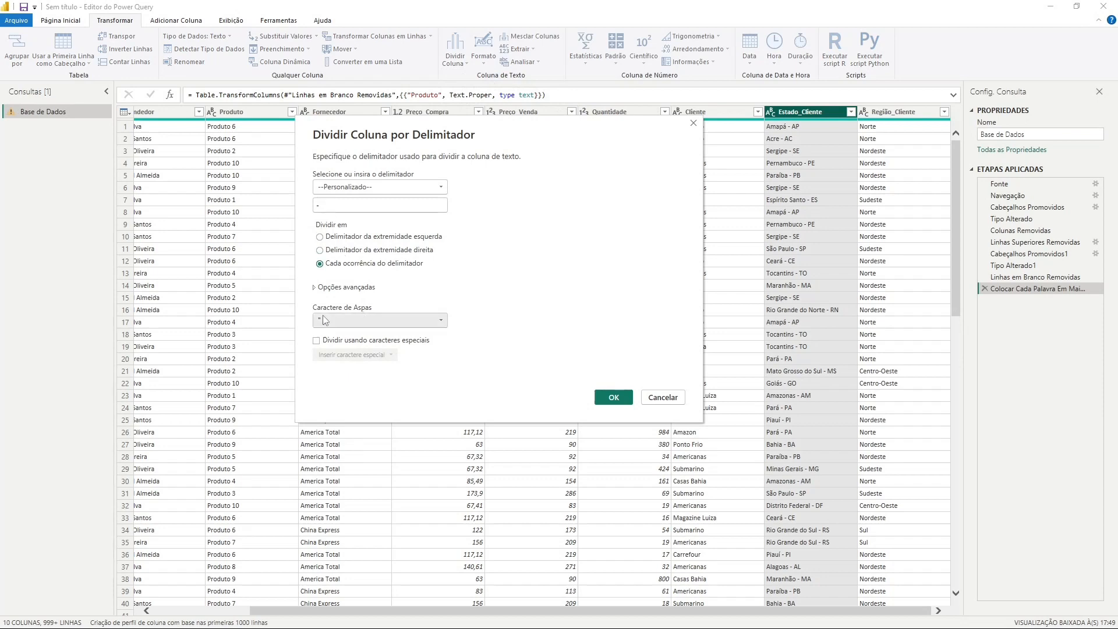
{"action": "left_click", "coordinate": [615, 399]}
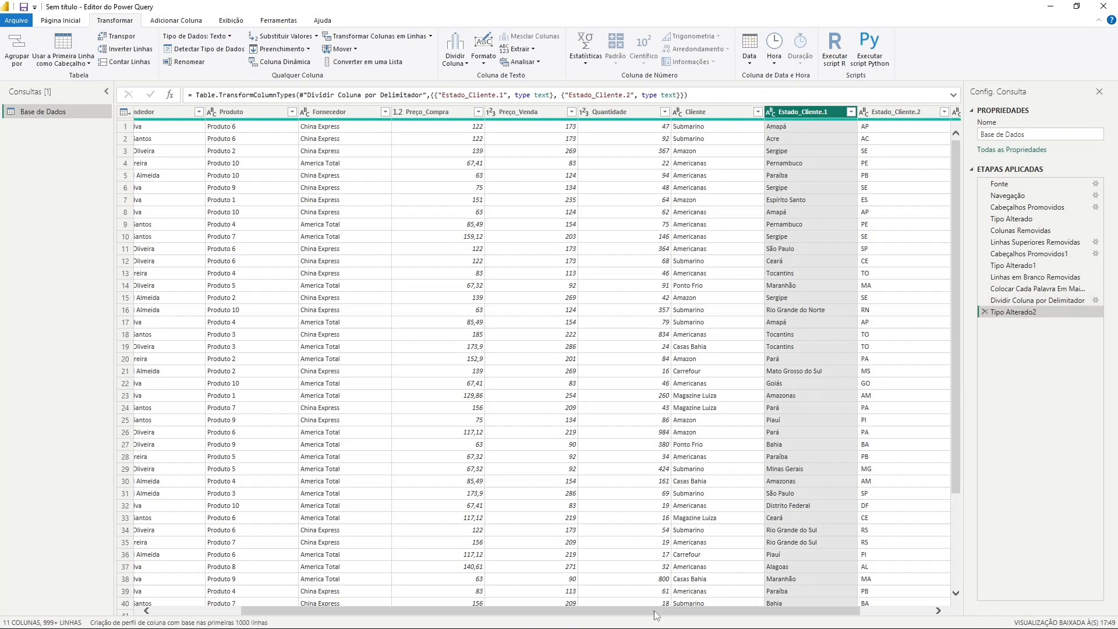
Rename the Estado_Cliente.1 column, which holds the full state names, as Estado.
{"action": "left_click_drag", "start_coordinate": [606, 612], "coordinate": [680, 612]}
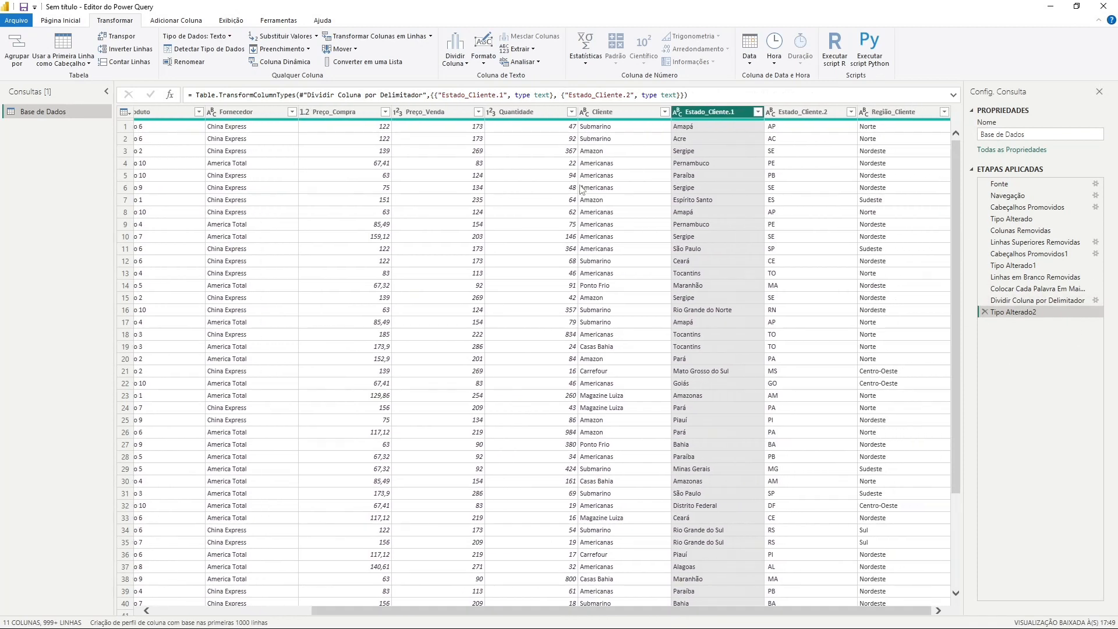
{"action": "left_click", "coordinate": [800, 115]}
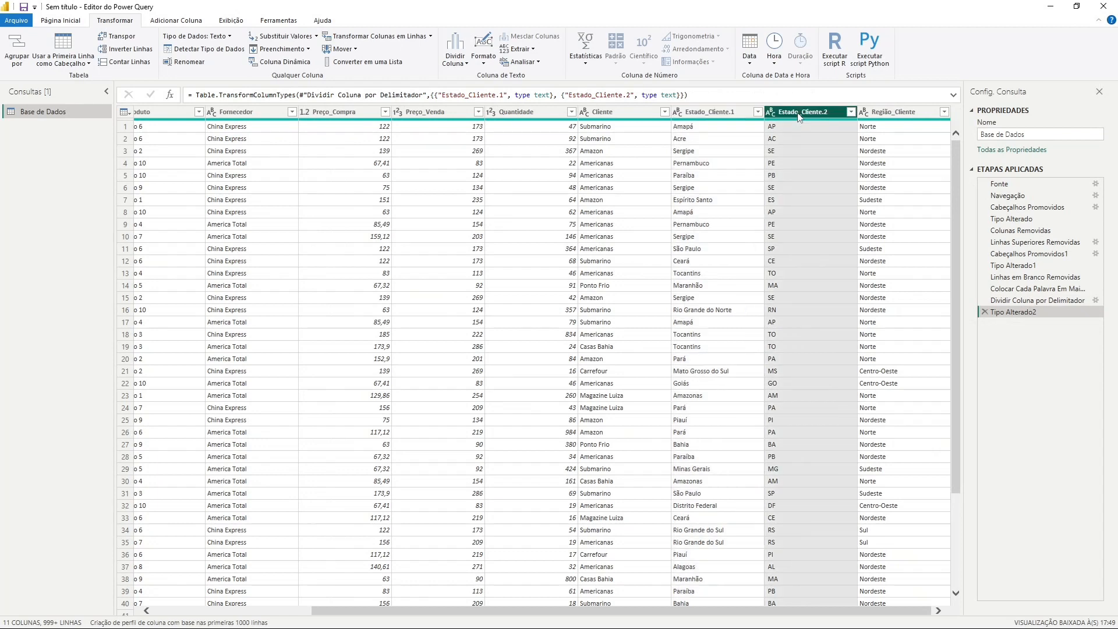
{"action": "left_click", "coordinate": [734, 117]}
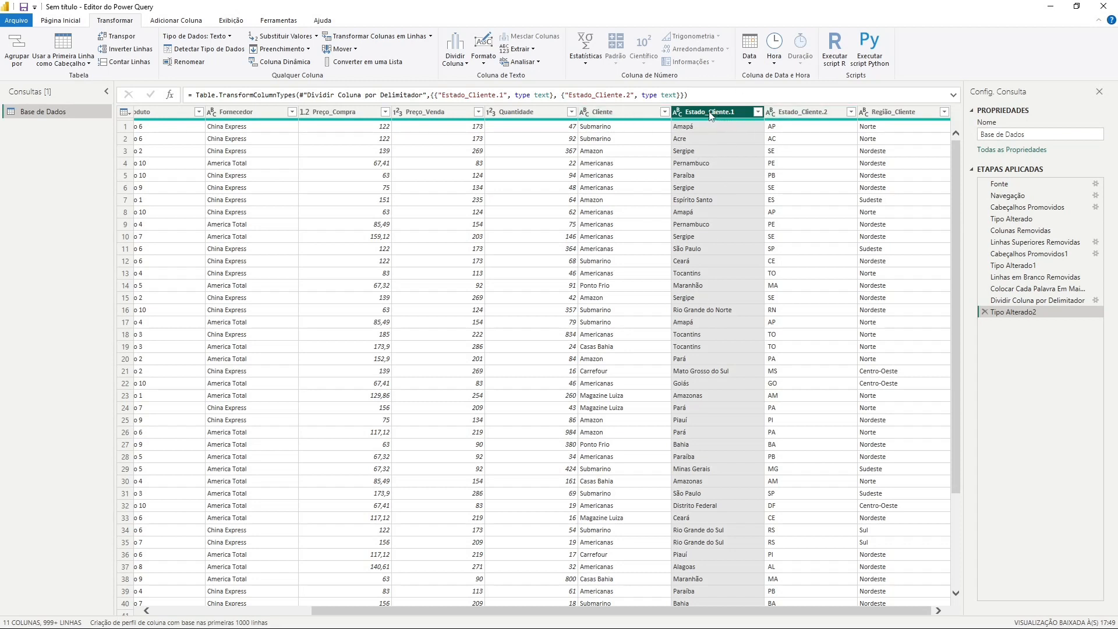
{"action": "double_click", "coordinate": [733, 112]}
{"action": "left_click", "coordinate": [726, 128]}
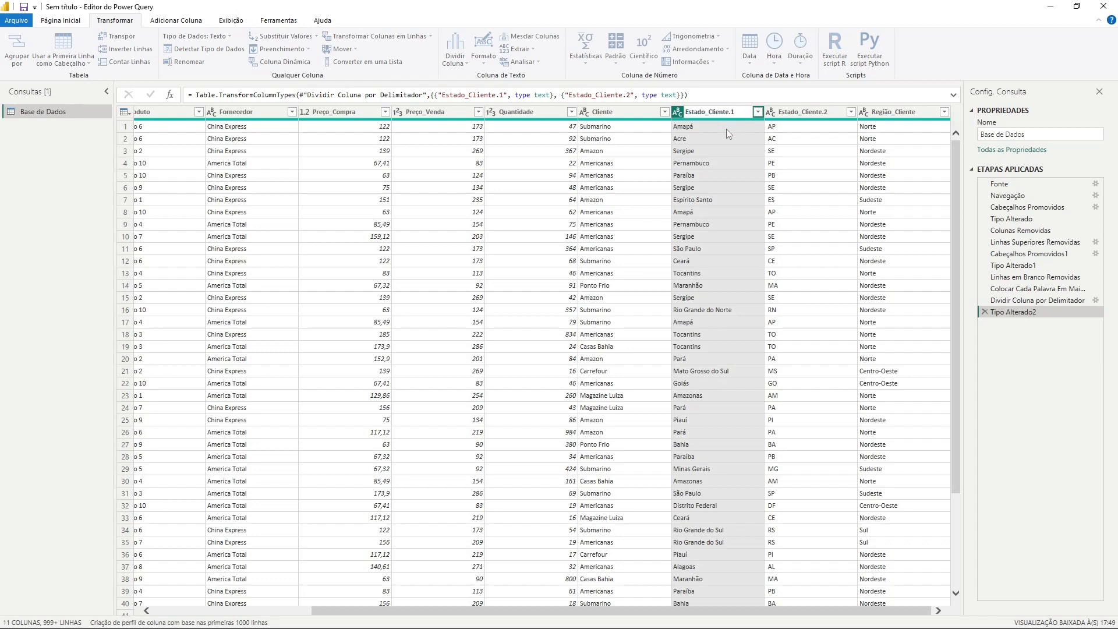
{"action": "double_click", "coordinate": [718, 111]}
{"action": "left_click", "coordinate": [740, 113]}
{"action": "key", "text": "BackSpace"}
{"action": "key", "text": "BackSpace"}
{"action": "key", "text": "BackSpace"}
{"action": "key", "text": "BackSpace"}
{"action": "key", "text": "BackSpace"}
{"action": "key", "text": "BackSpace"}
{"action": "key", "text": "BackSpace"}
{"action": "key", "text": "BackSpace"}
{"action": "key", "text": "BackSpace"}
{"action": "key", "text": "Return"}
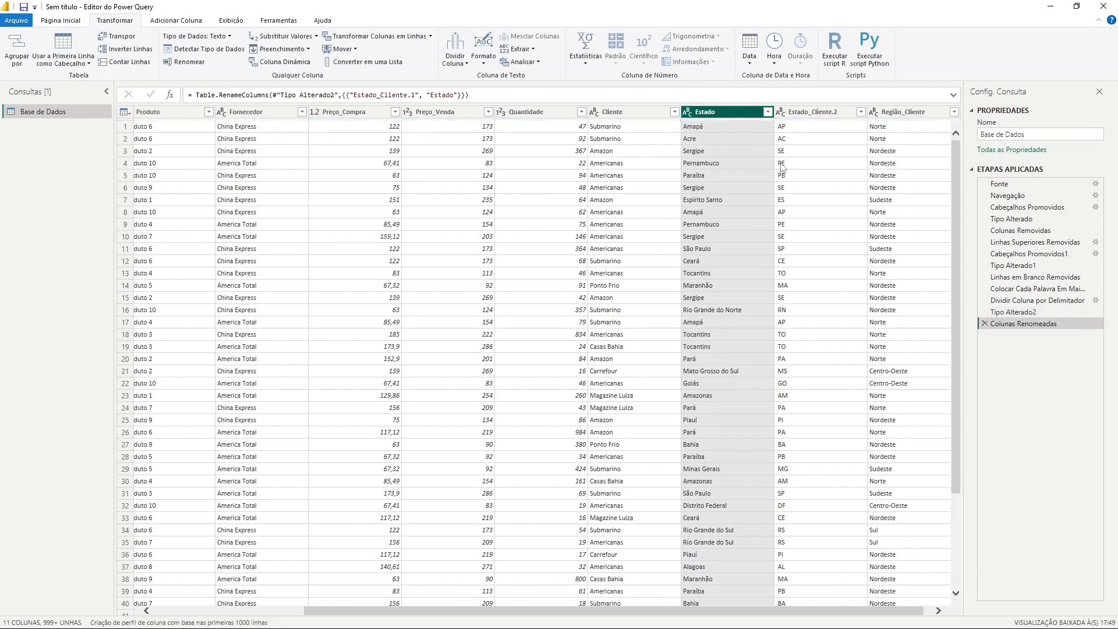
Rename the Estado_Cliente.2 column, which holds the state abbreviations, as UF.
{"action": "double_click", "coordinate": [820, 117]}
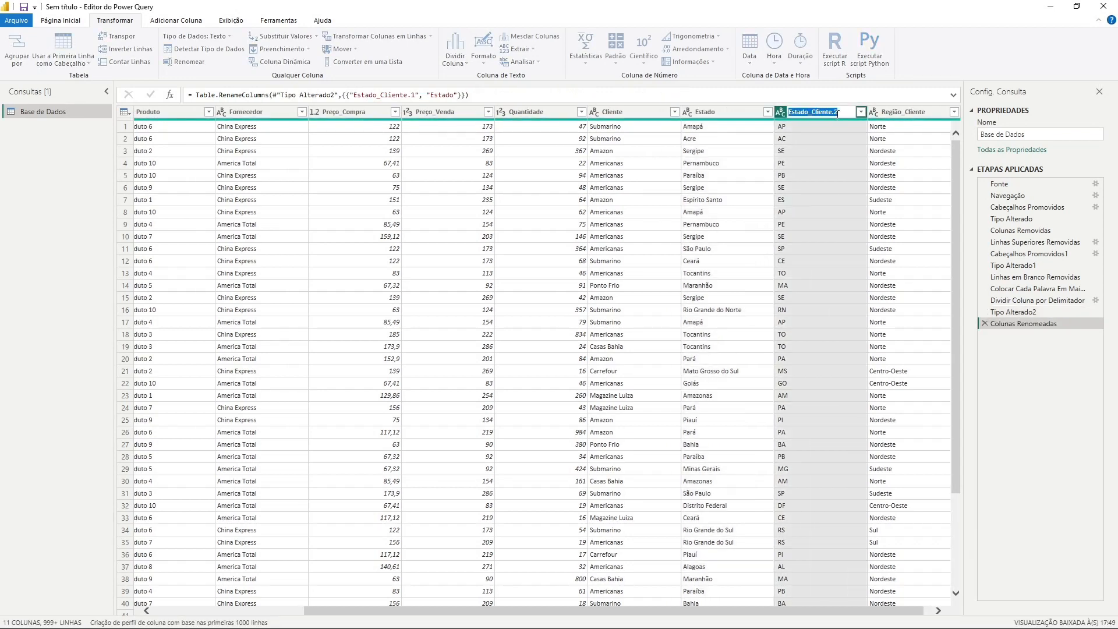
{"action": "key", "text": "BackSpace"}
{"action": "type", "text": "UF"}
{"action": "key", "text": "Return"}
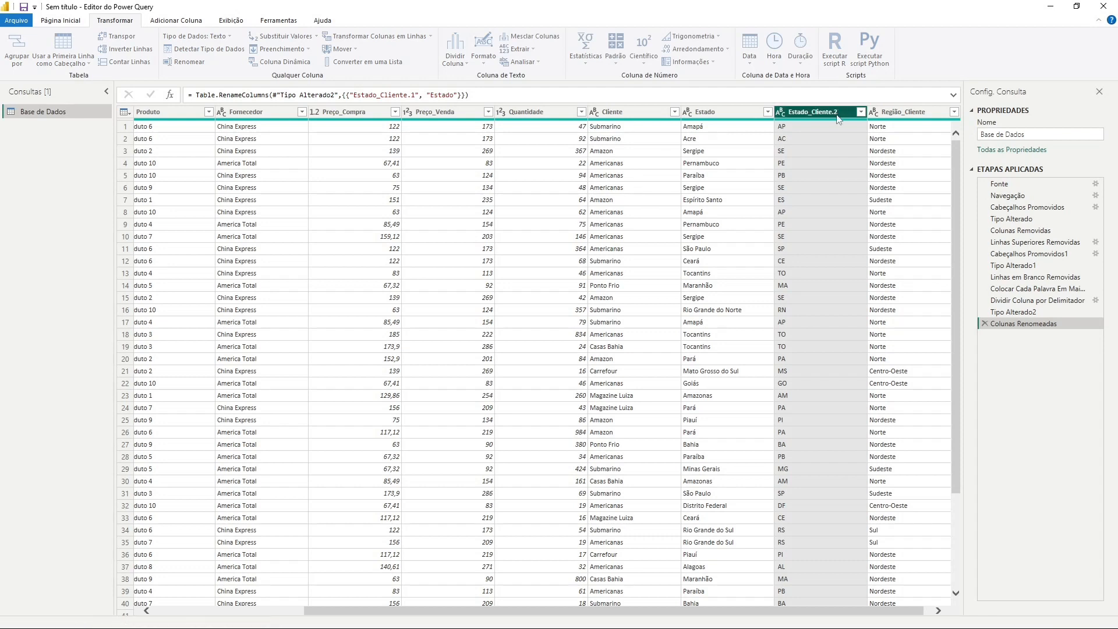
{"action": "scroll", "coordinate": [652, 611], "scroll_direction": "right", "scroll_amount": 1}
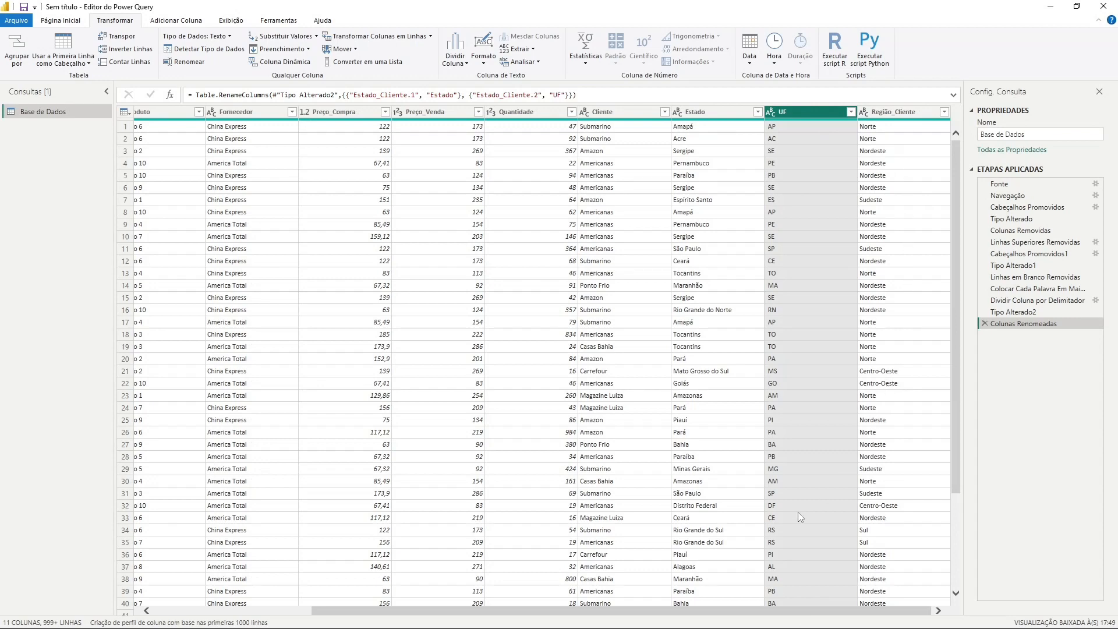
Review the columns across the table from Data_Pedido to Região_Cliente, then examine the Preço_Venda and Quantidade columns.
{"action": "left_click_drag", "start_coordinate": [701, 609], "coordinate": [393, 610]}
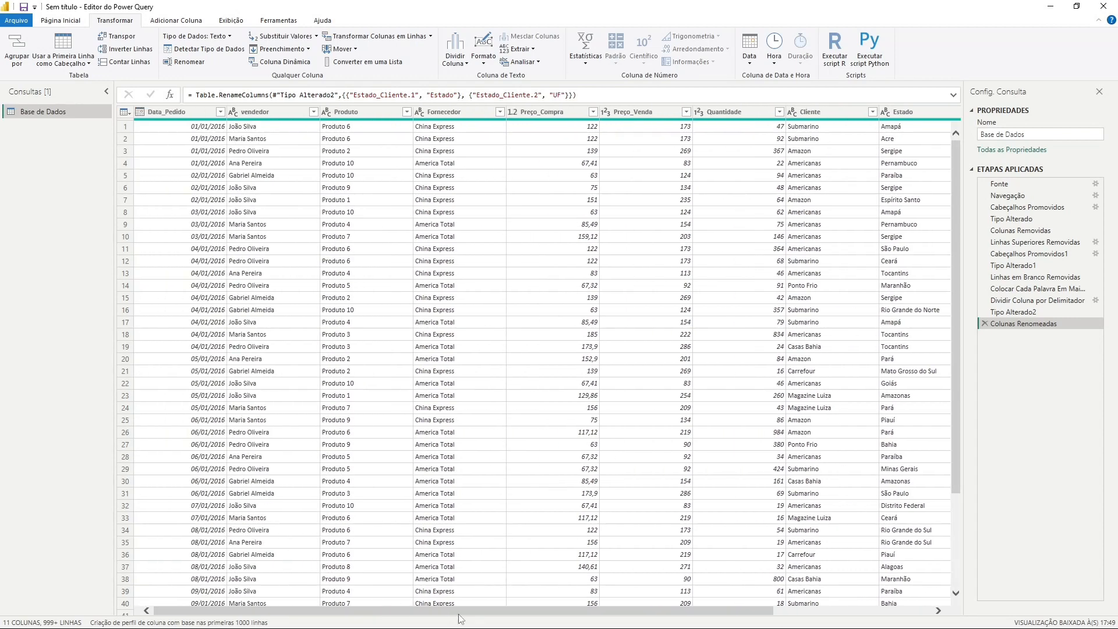
{"action": "left_click_drag", "start_coordinate": [473, 616], "coordinate": [678, 615]}
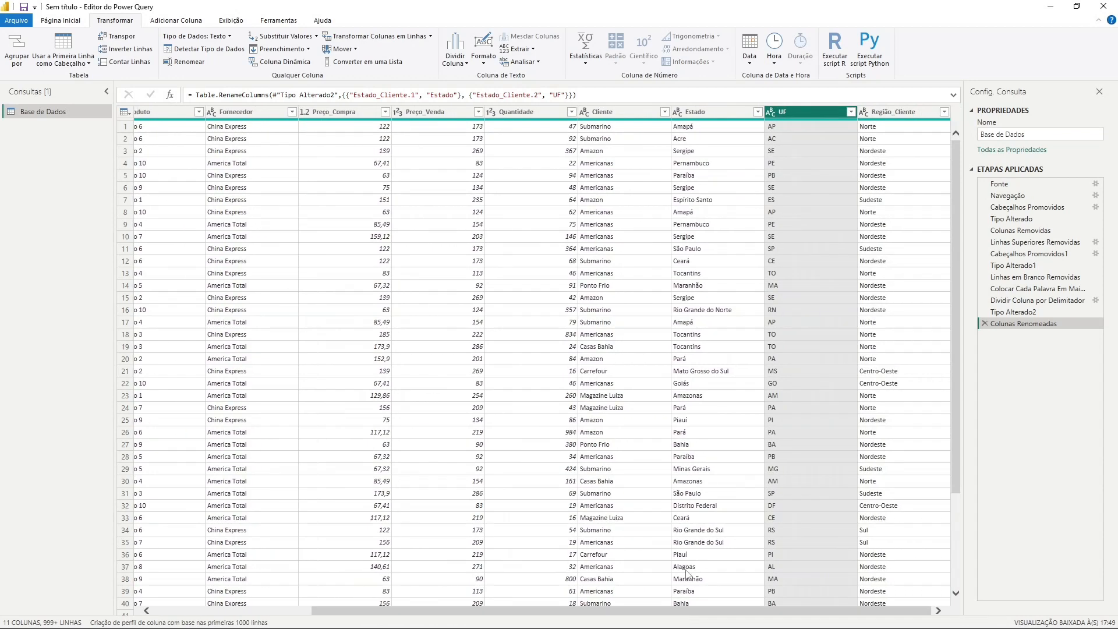
{"action": "left_click", "coordinate": [895, 115]}
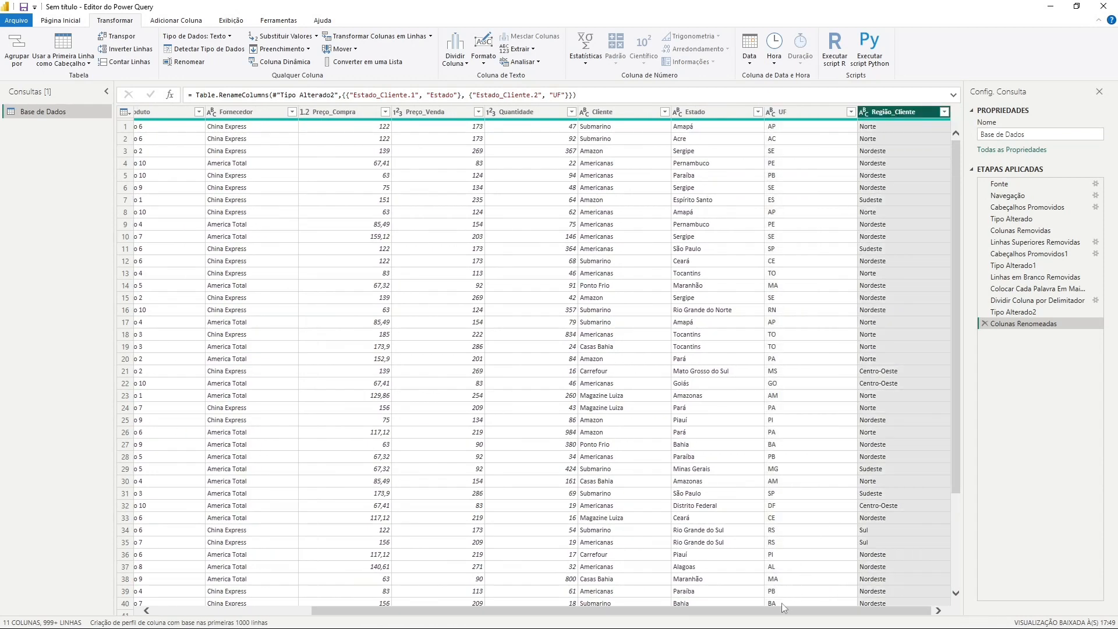
{"action": "left_click_drag", "start_coordinate": [778, 616], "coordinate": [565, 616]}
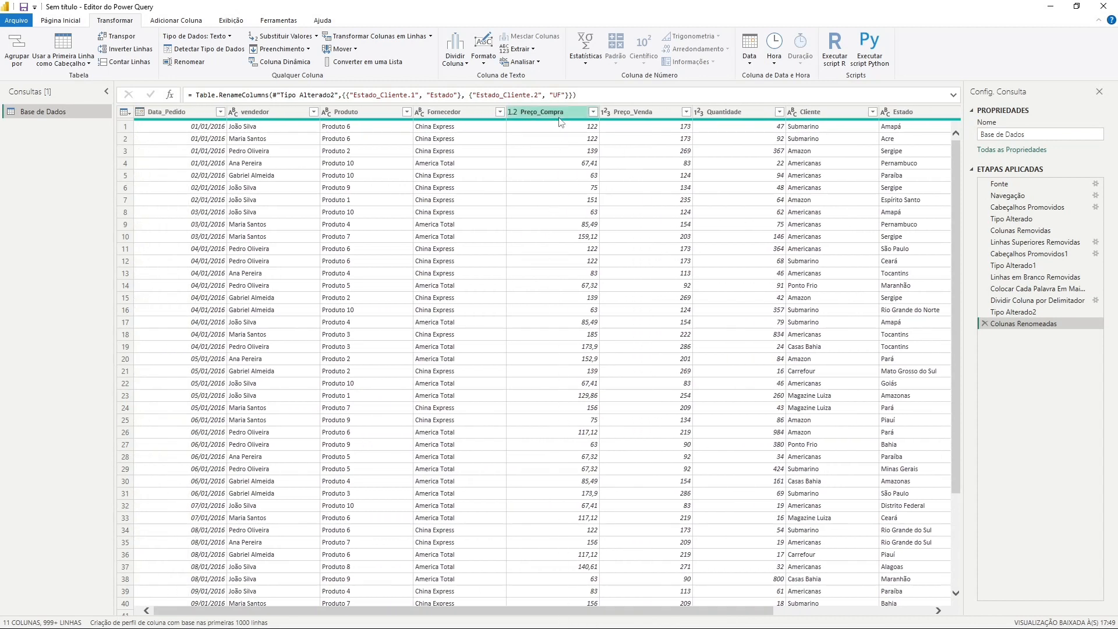
{"action": "left_click", "coordinate": [637, 113]}
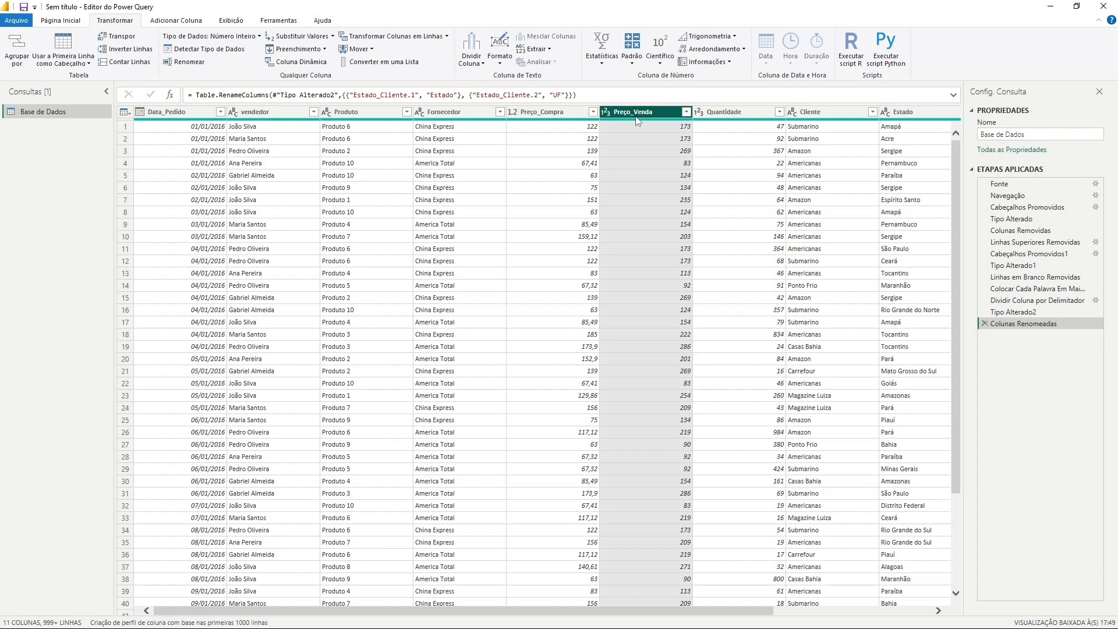
{"action": "left_click", "coordinate": [648, 126]}
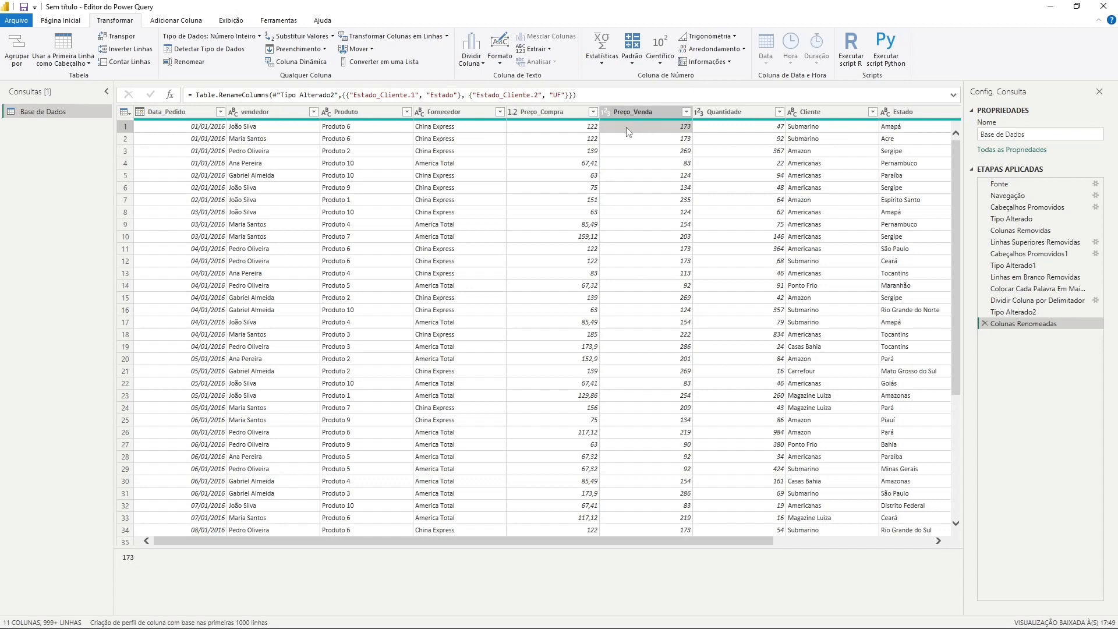
{"action": "left_click", "coordinate": [350, 129]}
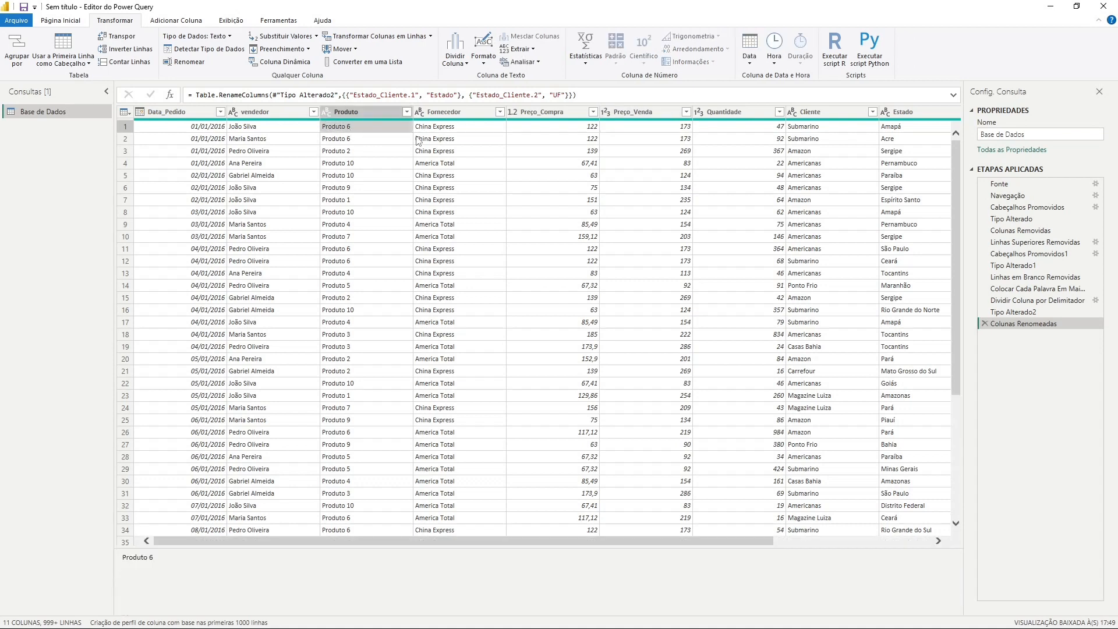
{"action": "left_click", "coordinate": [257, 129]}
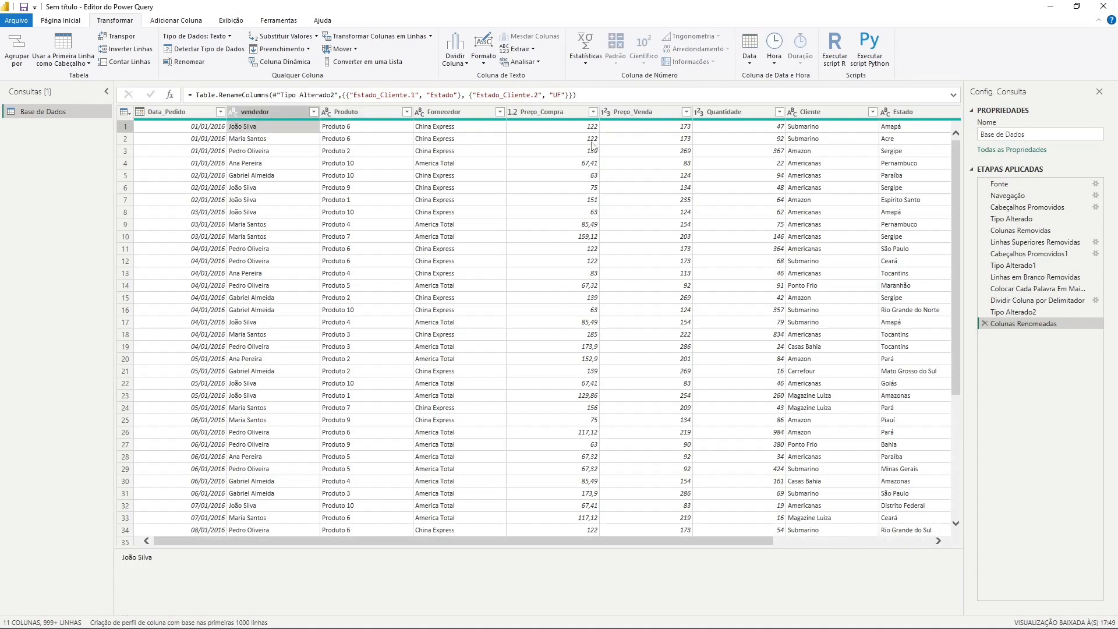
{"action": "left_click", "coordinate": [726, 112]}
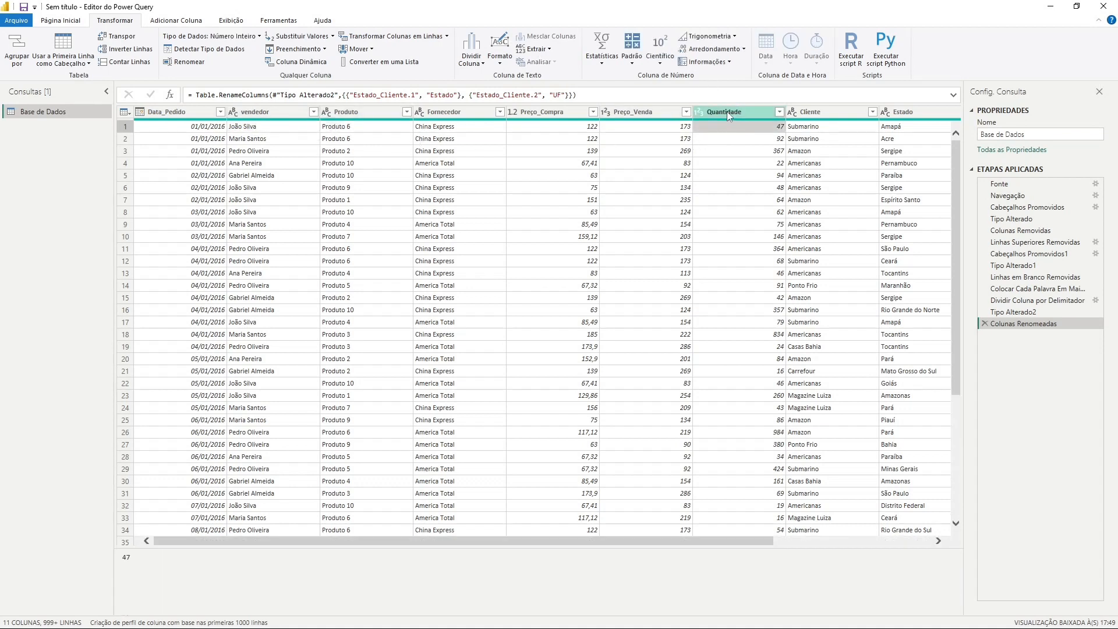
{"action": "left_click", "coordinate": [675, 129]}
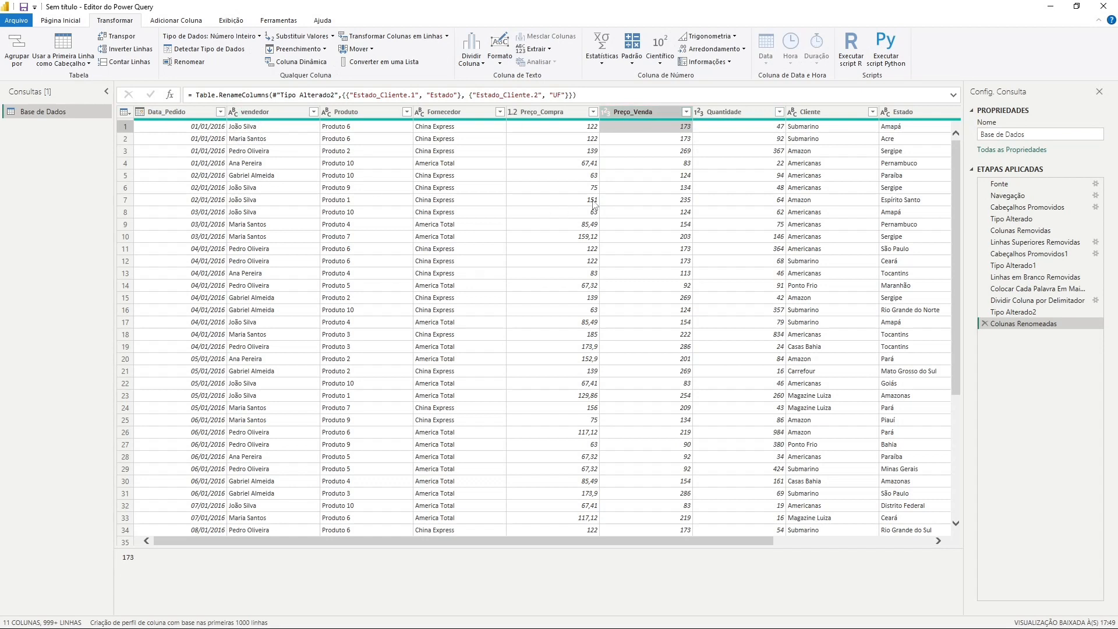
{"action": "left_click", "coordinate": [641, 113]}
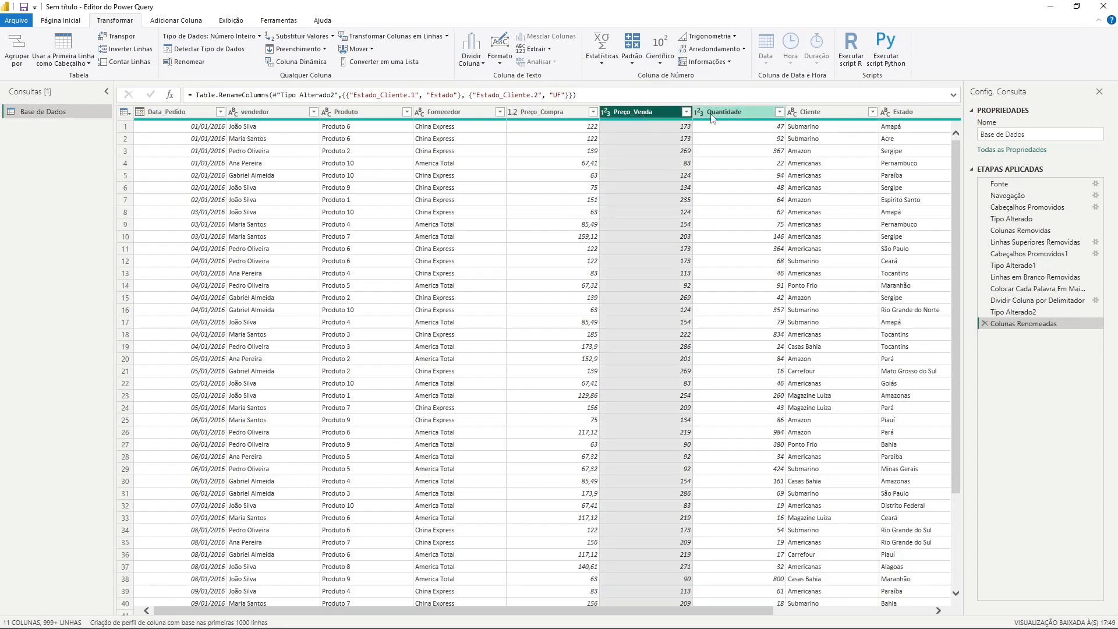
{"action": "left_click", "coordinate": [717, 118]}
{"action": "left_click", "coordinate": [649, 116]}
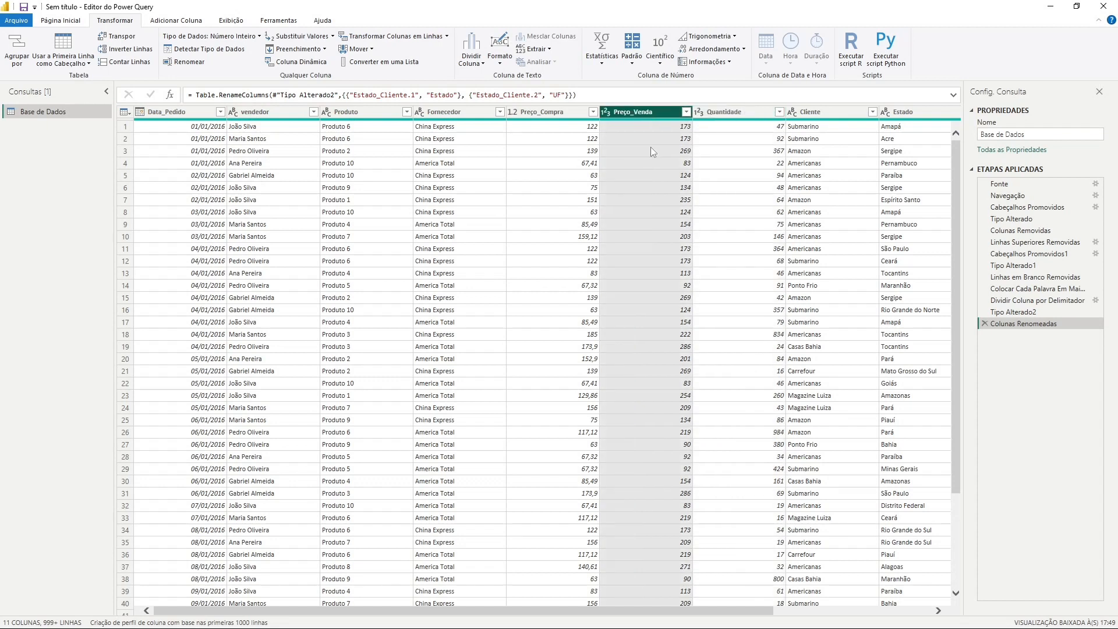
Start a new custom column for the Base de Dados query and name it "Venda total".
{"action": "left_click", "coordinate": [172, 22]}
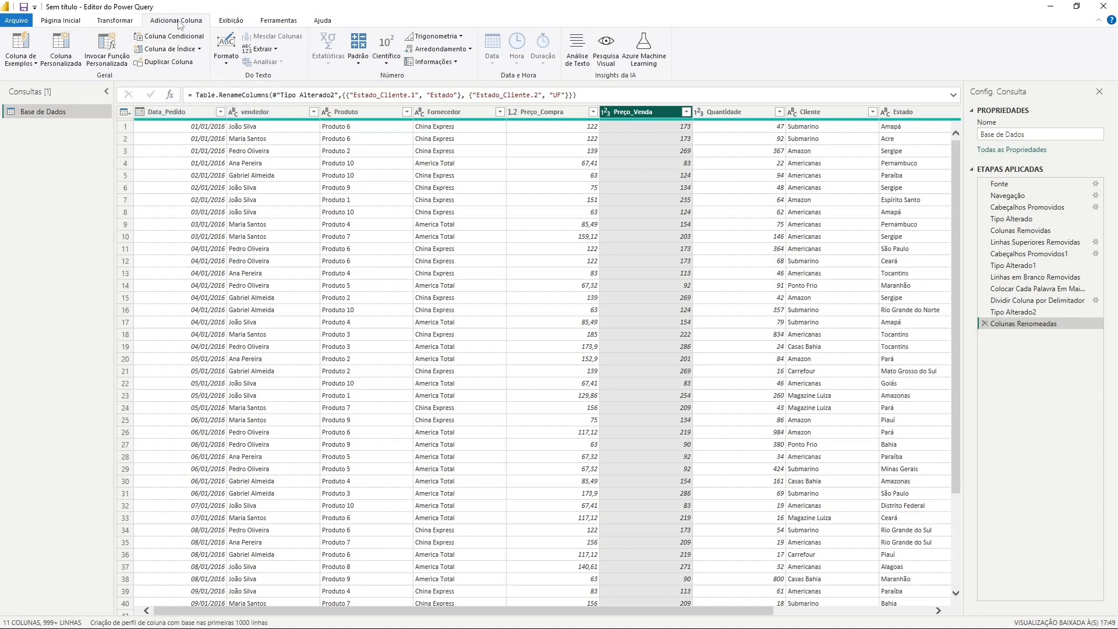
{"action": "left_click", "coordinate": [61, 54]}
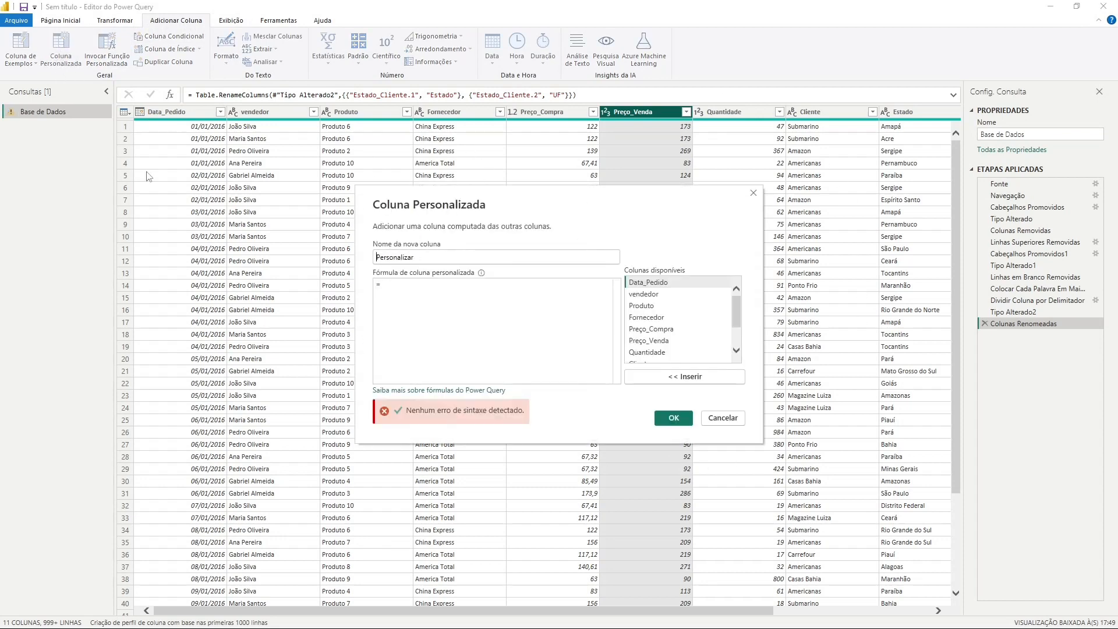
{"action": "left_click", "coordinate": [439, 264]}
{"action": "key", "text": "BackSpace"}
{"action": "key", "text": "BackSpace"}
{"action": "key", "text": "BackSpace"}
{"action": "key", "text": "BackSpace"}
{"action": "key", "text": "BackSpace"}
{"action": "key", "text": "BackSpace"}
{"action": "key", "text": "BackSpace"}
{"action": "key", "text": "BackSpace"}
{"action": "key", "text": "BackSpace"}
{"action": "key", "text": "BackSpace"}
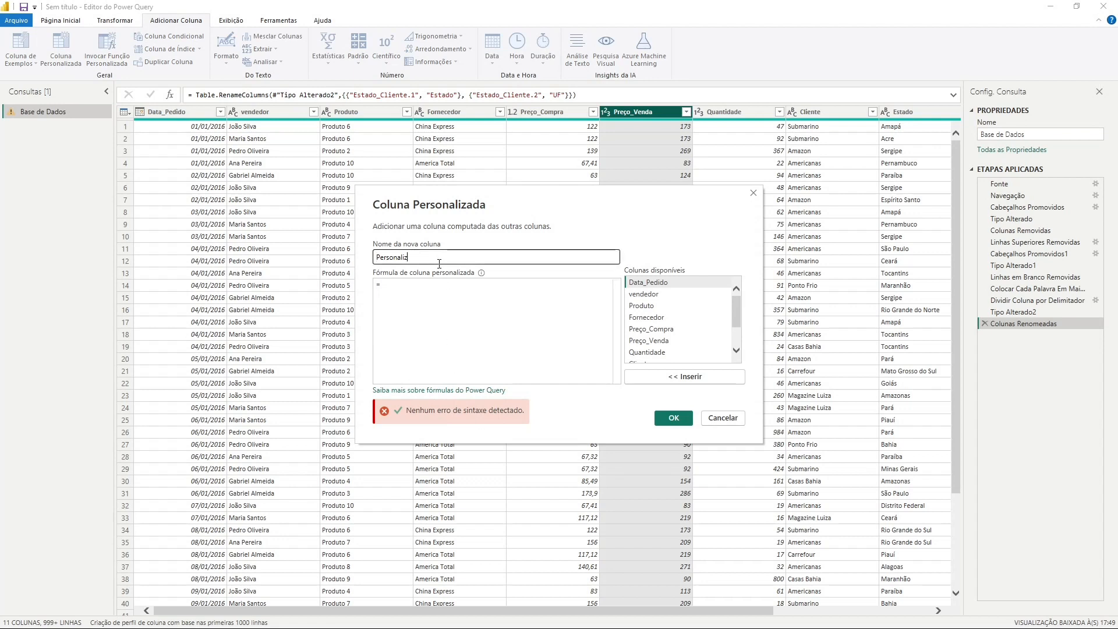
{"action": "key", "text": "BackSpace"}
{"action": "key", "text": "BackSpace"}
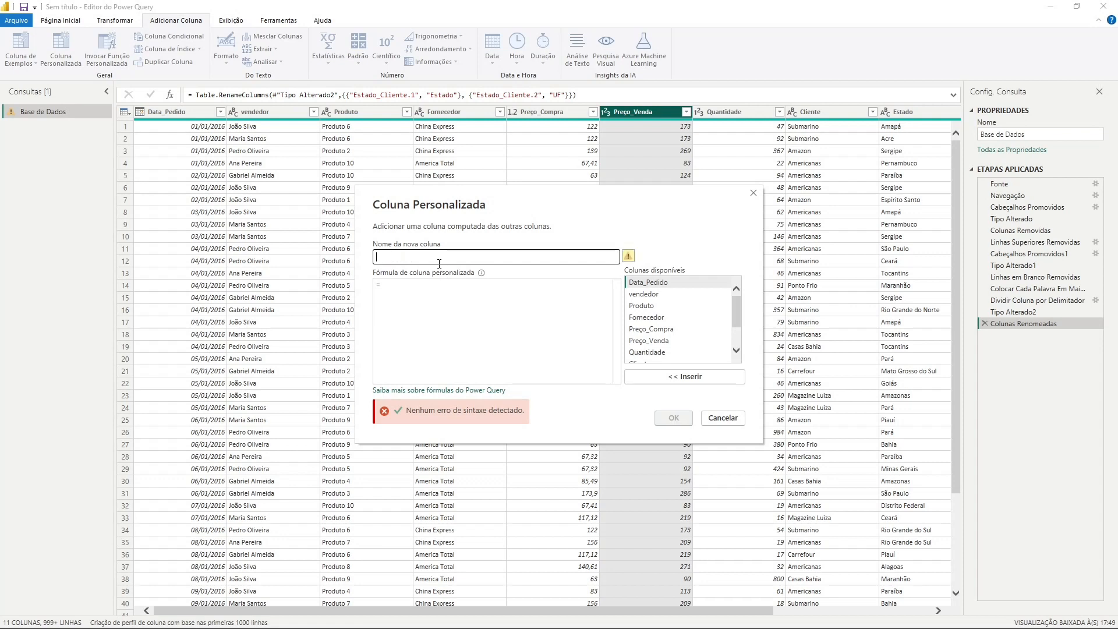
{"action": "type", "text": "v"}
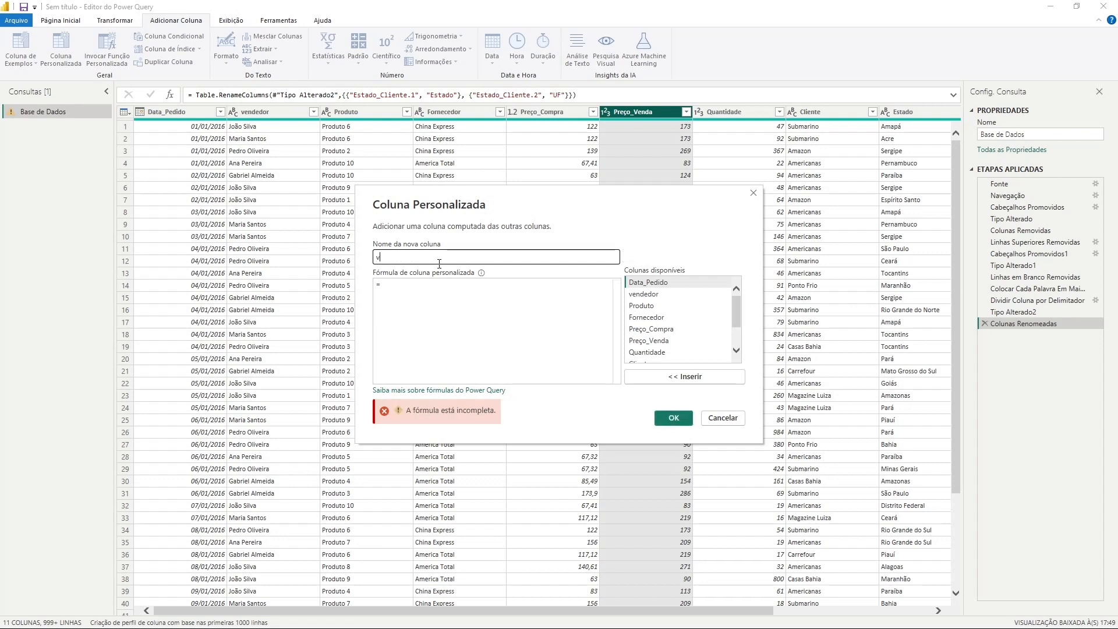
{"action": "key", "text": "BackSpace"}
{"action": "type", "text": "V"}
{"action": "type", "text": "alo"}
{"action": "type", "text": "r"}
{"action": "key", "text": "BackSpace"}
{"action": "key", "text": "BackSpace"}
{"action": "key", "text": "BackSpace"}
{"action": "key", "text": "BackSpace"}
{"action": "type", "text": "enda tota"}
Define the Venda total column with the formula [Preço_Venda] * [Quantidade] and create it.
{"action": "left_click", "coordinate": [434, 295]}
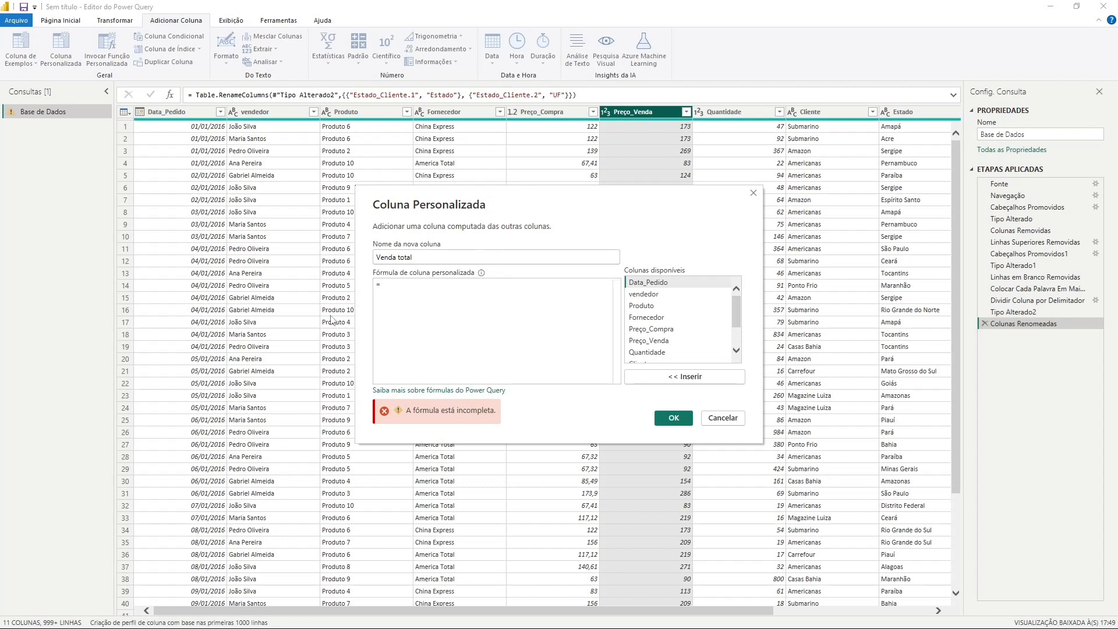
{"action": "mouse_move", "coordinate": [739, 317]}
{"action": "left_mouse_down"}
{"action": "mouse_move", "coordinate": [741, 329]}
{"action": "mouse_move", "coordinate": [735, 317]}
{"action": "left_mouse_up"}
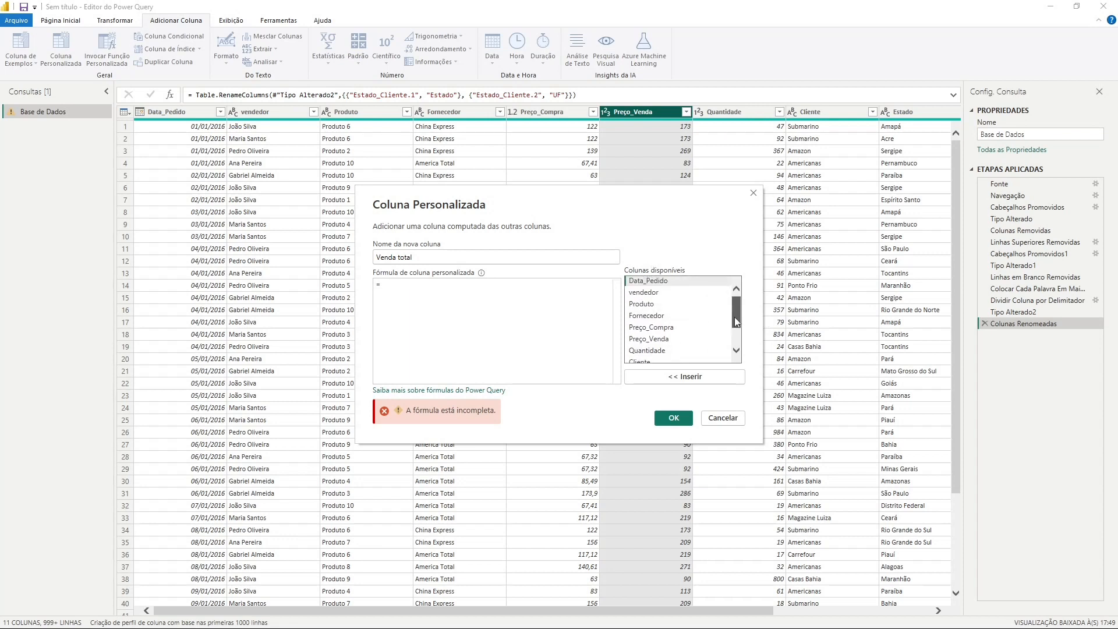
{"action": "left_click", "coordinate": [654, 344]}
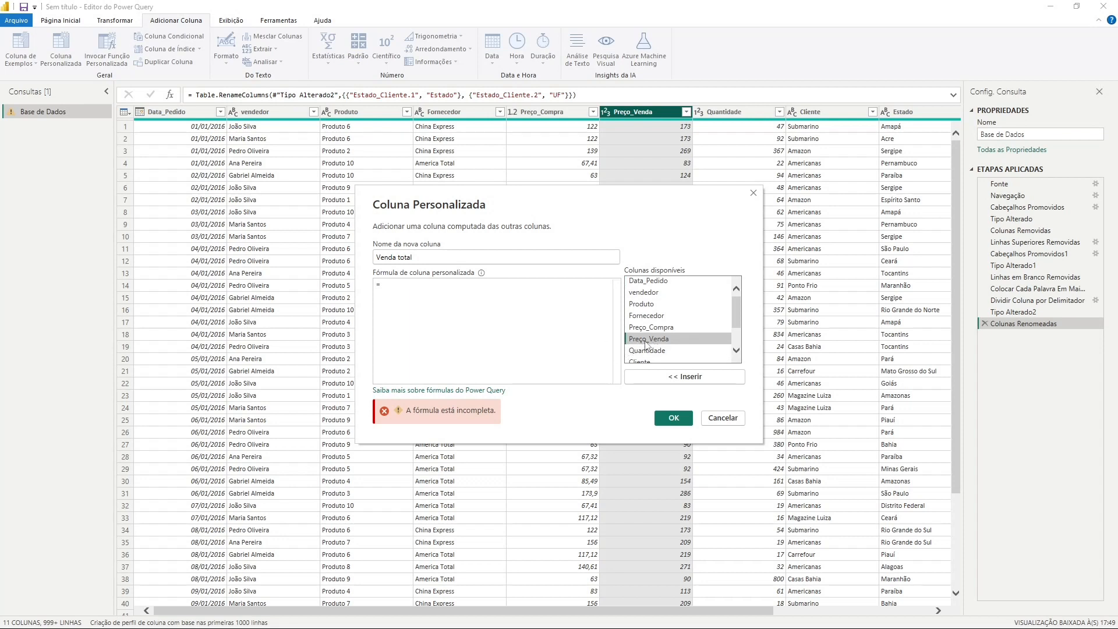
{"action": "left_click", "coordinate": [668, 380]}
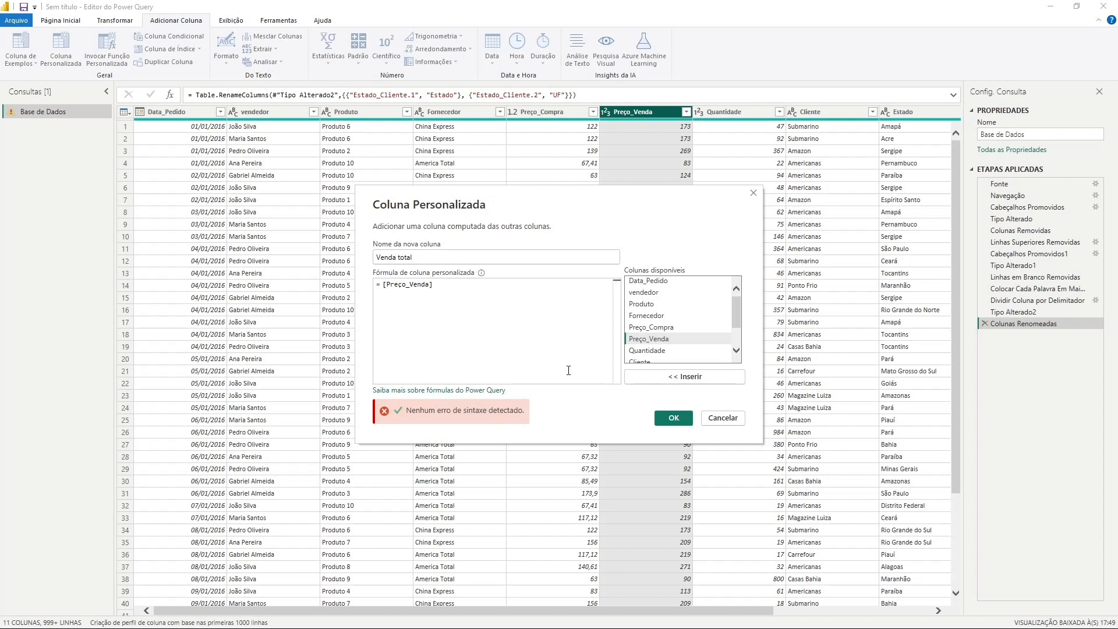
{"action": "type", "text": "*"}
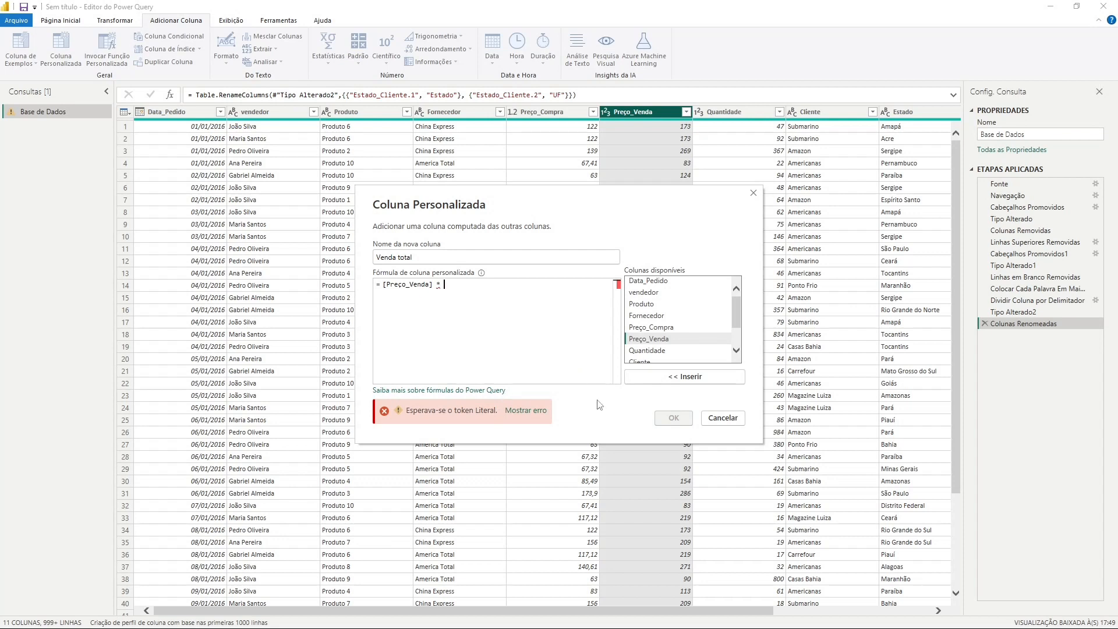
{"action": "left_click", "coordinate": [648, 352]}
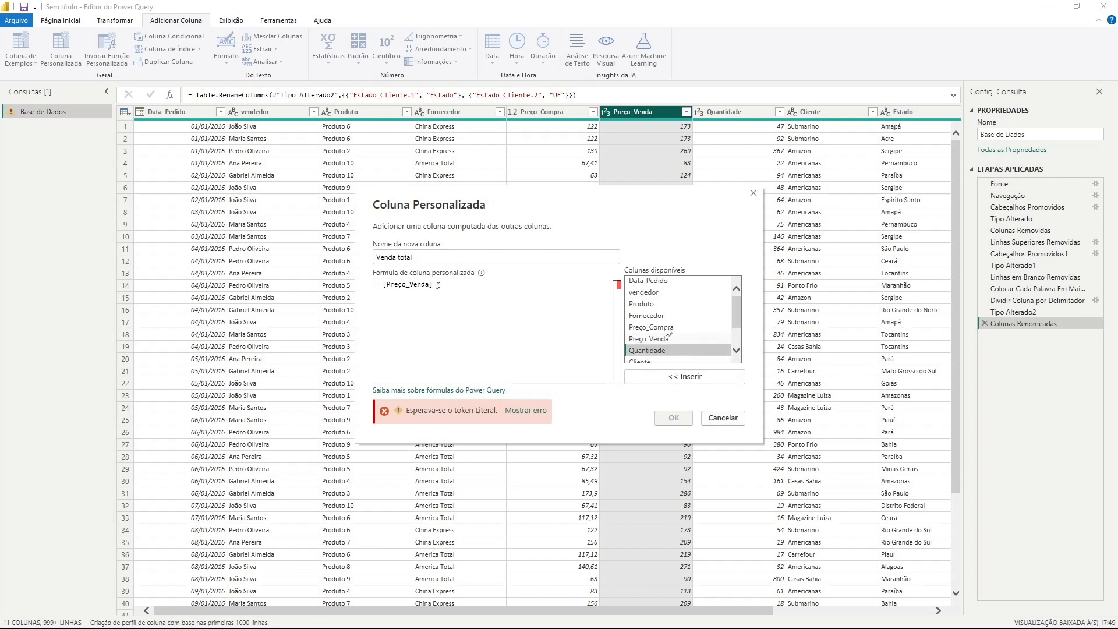
{"action": "double_click", "coordinate": [651, 352]}
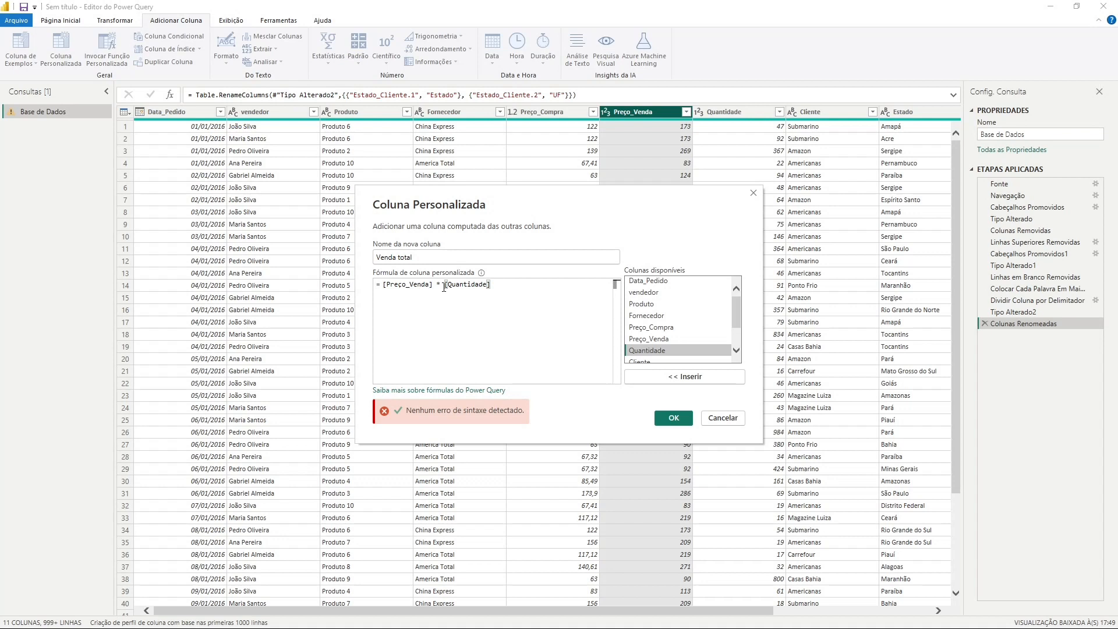
{"action": "left_click", "coordinate": [679, 420]}
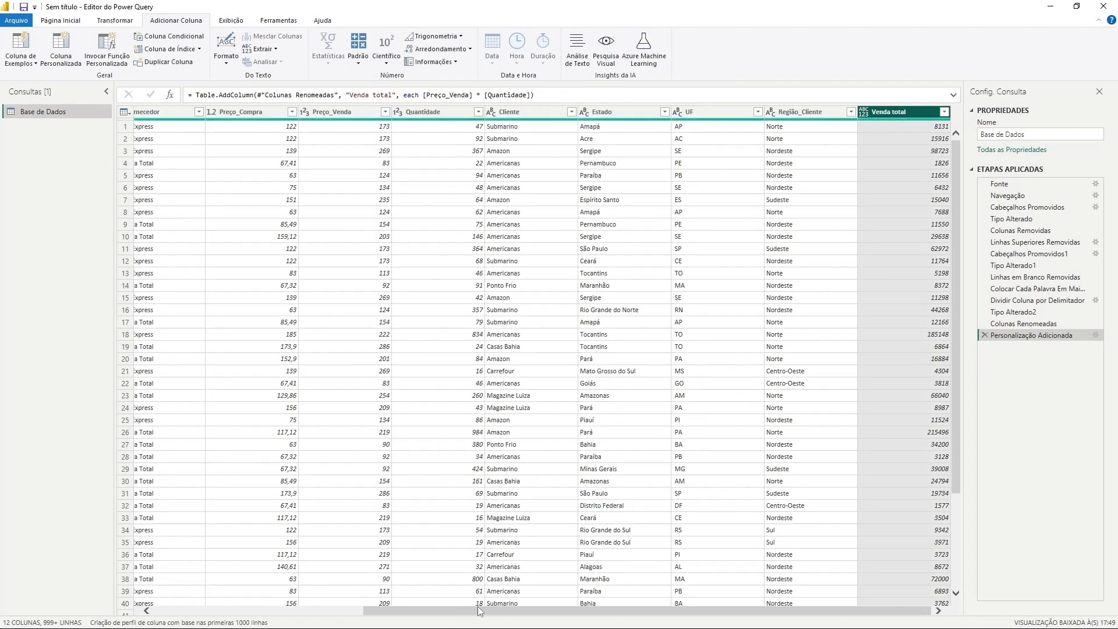
Start another custom column for the table and name it "Custo total".
{"action": "scroll", "coordinate": [471, 600], "scroll_direction": "left", "scroll_amount": 5}
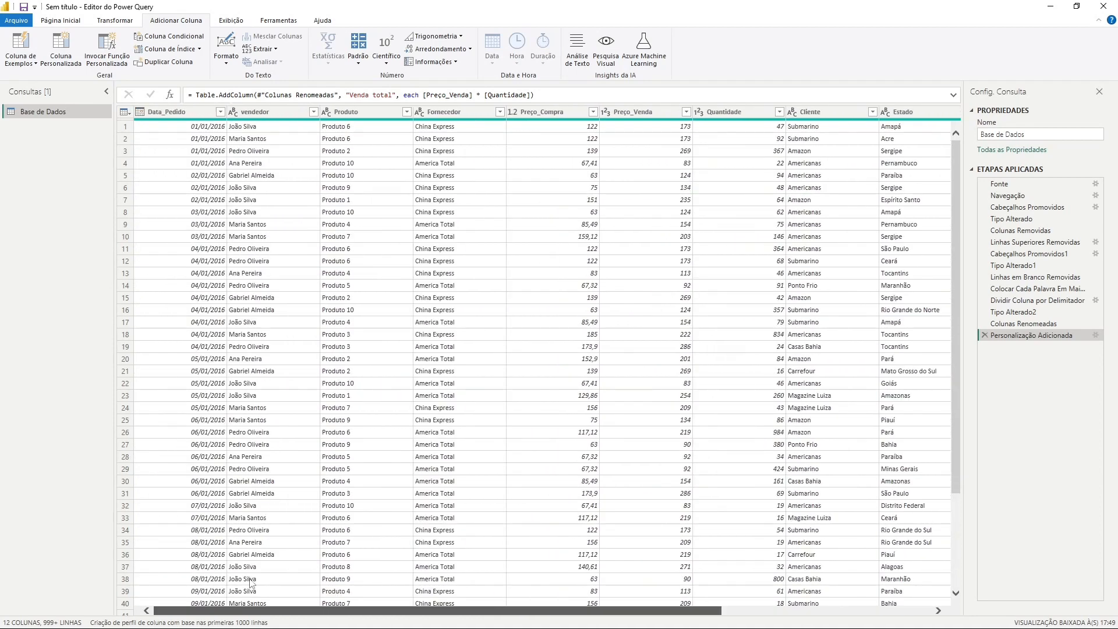
{"action": "scroll", "coordinate": [554, 592], "scroll_direction": "right", "scroll_amount": 5}
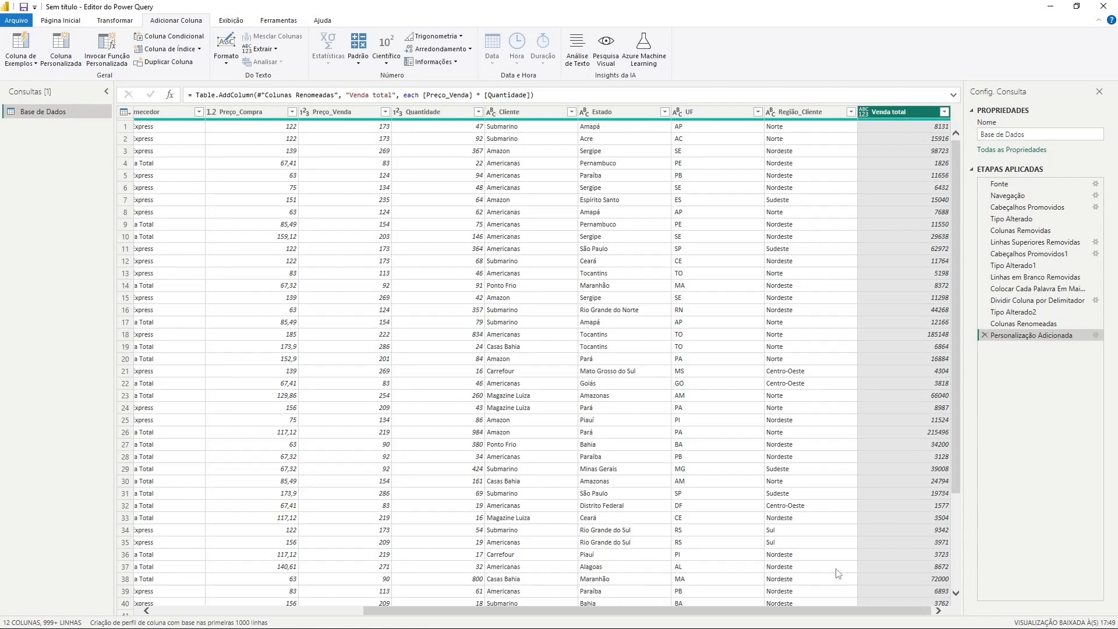
{"action": "left_click_drag", "start_coordinate": [776, 610], "coordinate": [427, 579]}
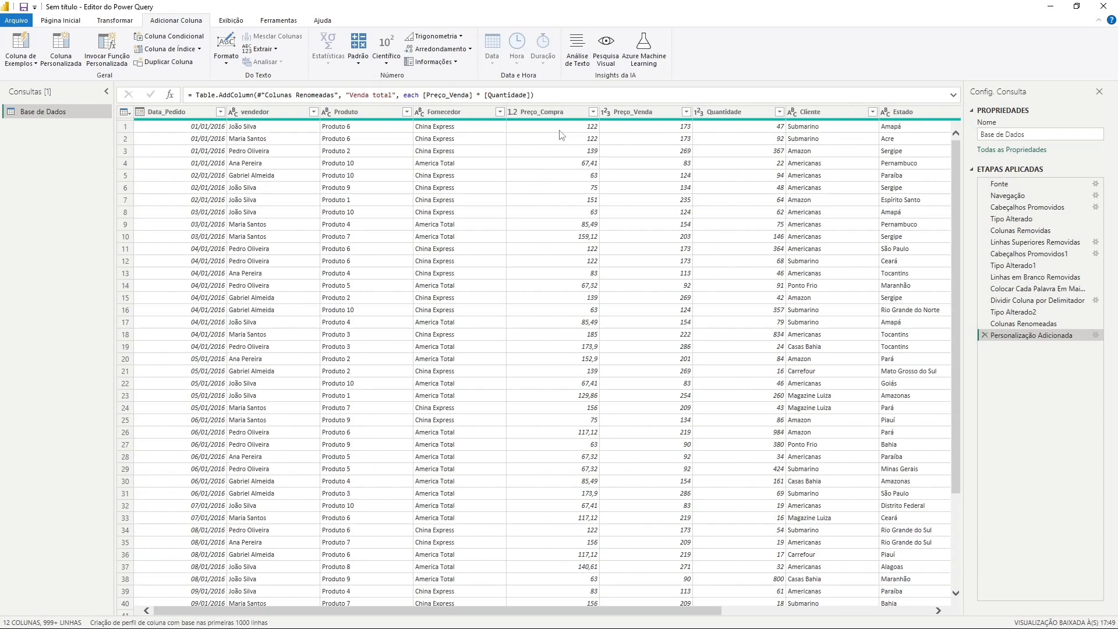
{"action": "left_click_drag", "start_coordinate": [536, 610], "coordinate": [896, 625]}
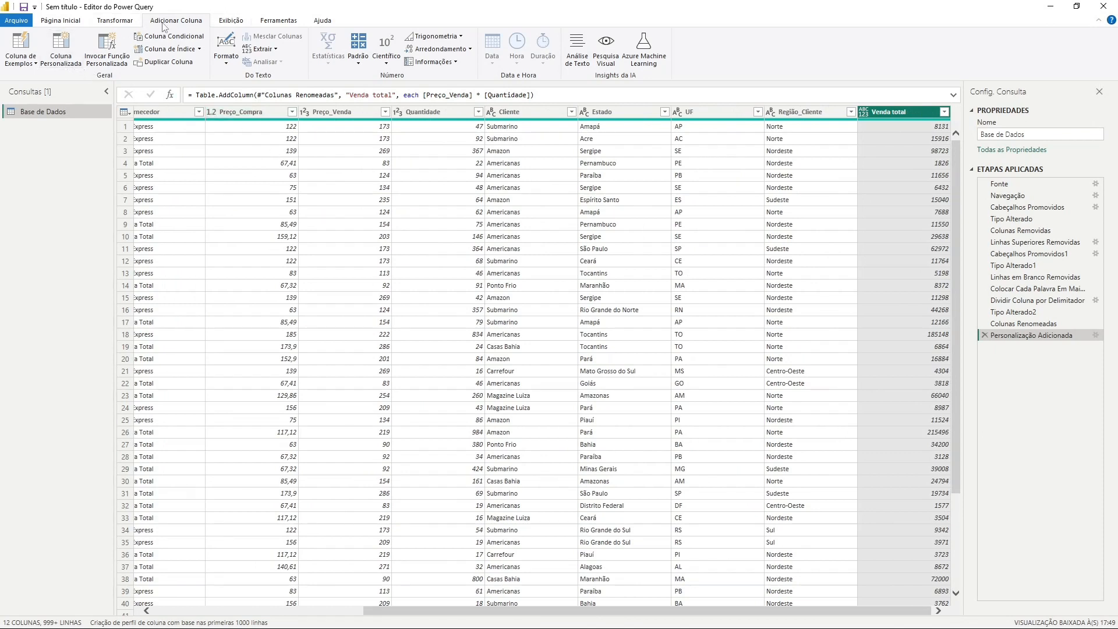
{"action": "left_click", "coordinate": [64, 59]}
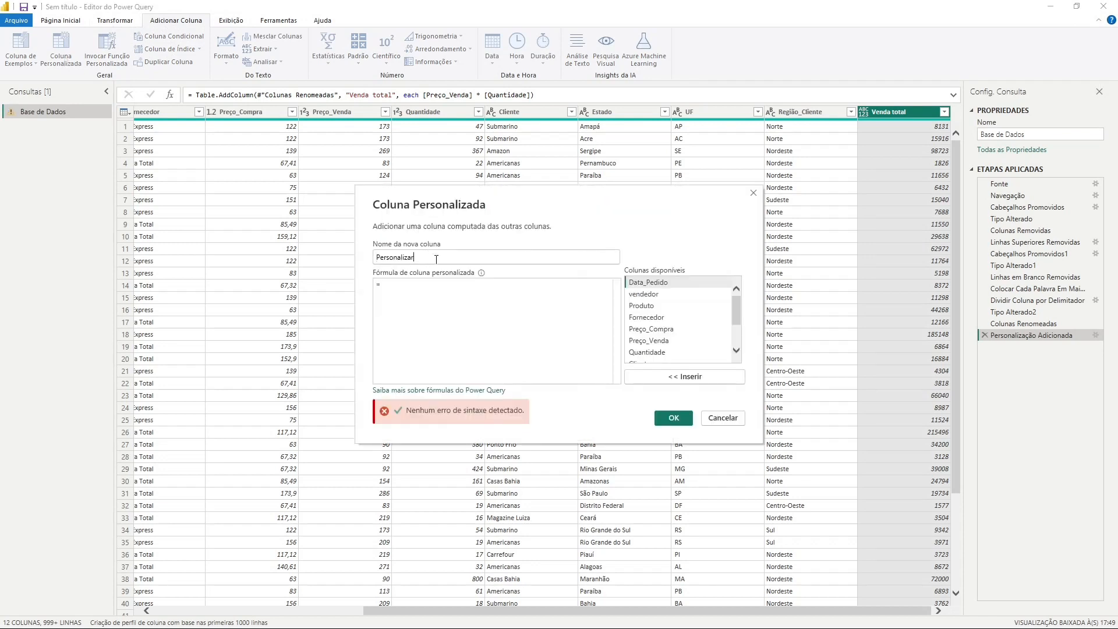
{"action": "left_click_drag", "start_coordinate": [423, 256], "coordinate": [313, 266]}
{"action": "type", "text": "Cust"}
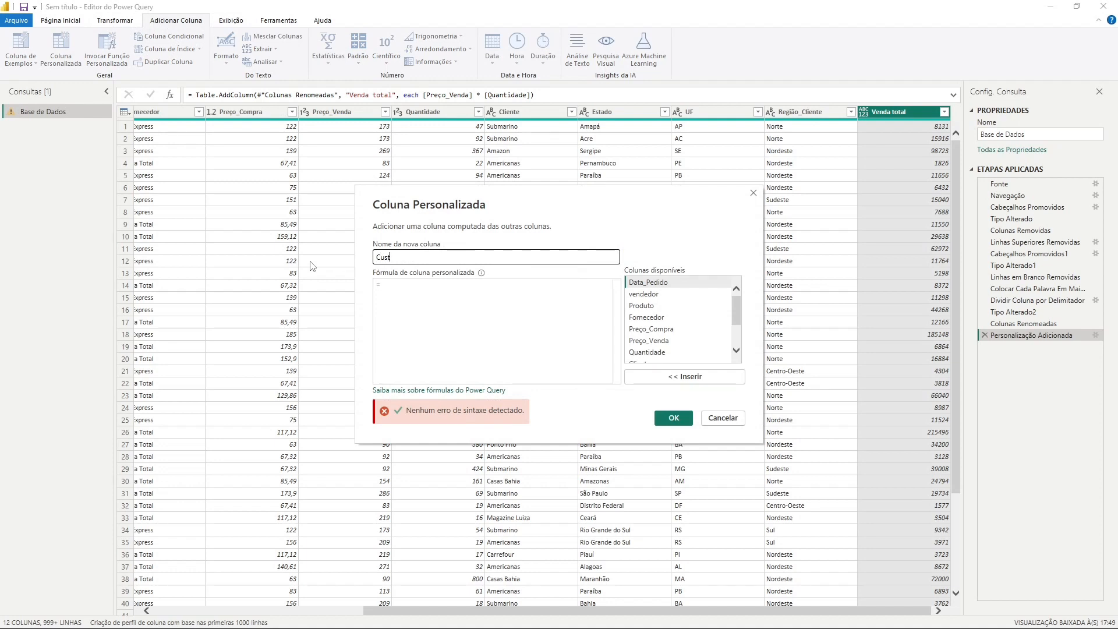
{"action": "type", "text": "o total"}
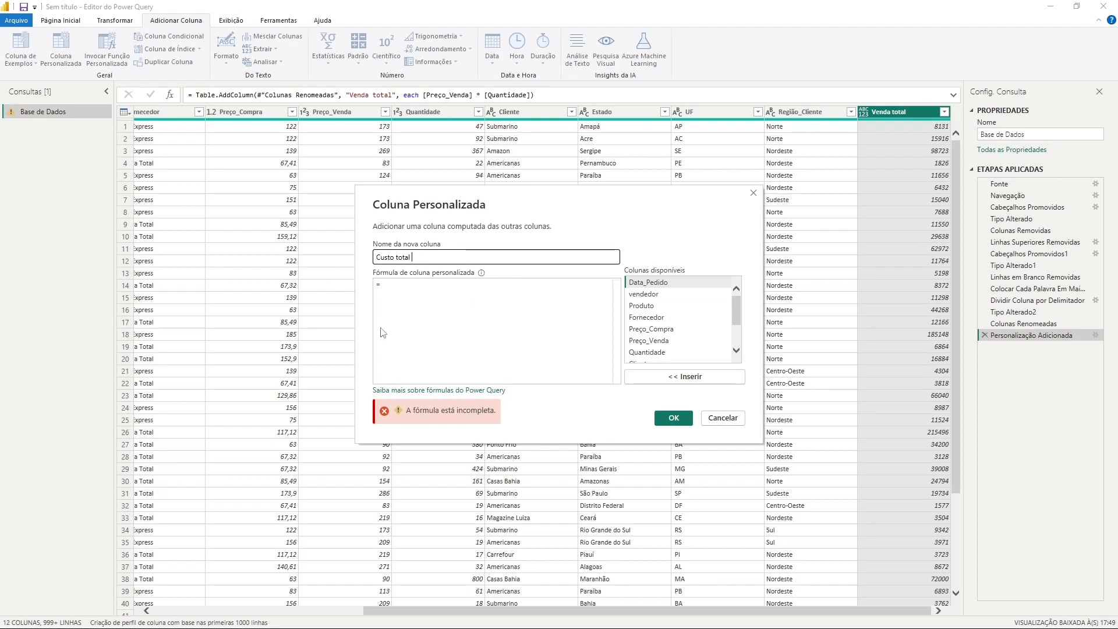
Define the Custo total column with the formula [Preço_Compra] * [Quantidade] and create it.
{"action": "left_click", "coordinate": [398, 286]}
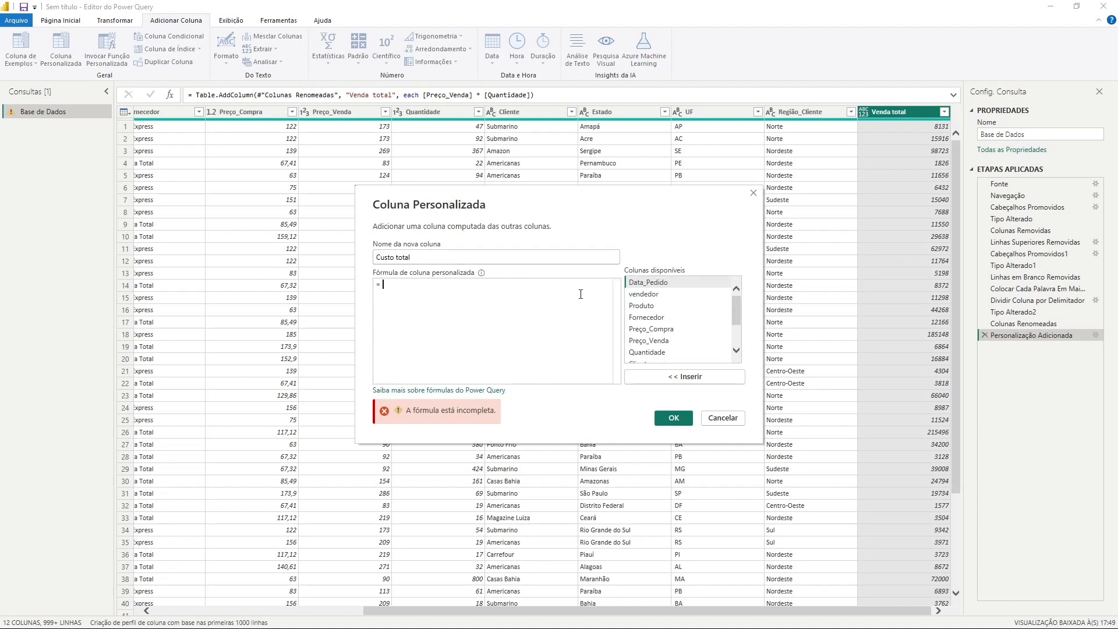
{"action": "scroll", "coordinate": [646, 309], "scroll_direction": "down", "scroll_amount": 1}
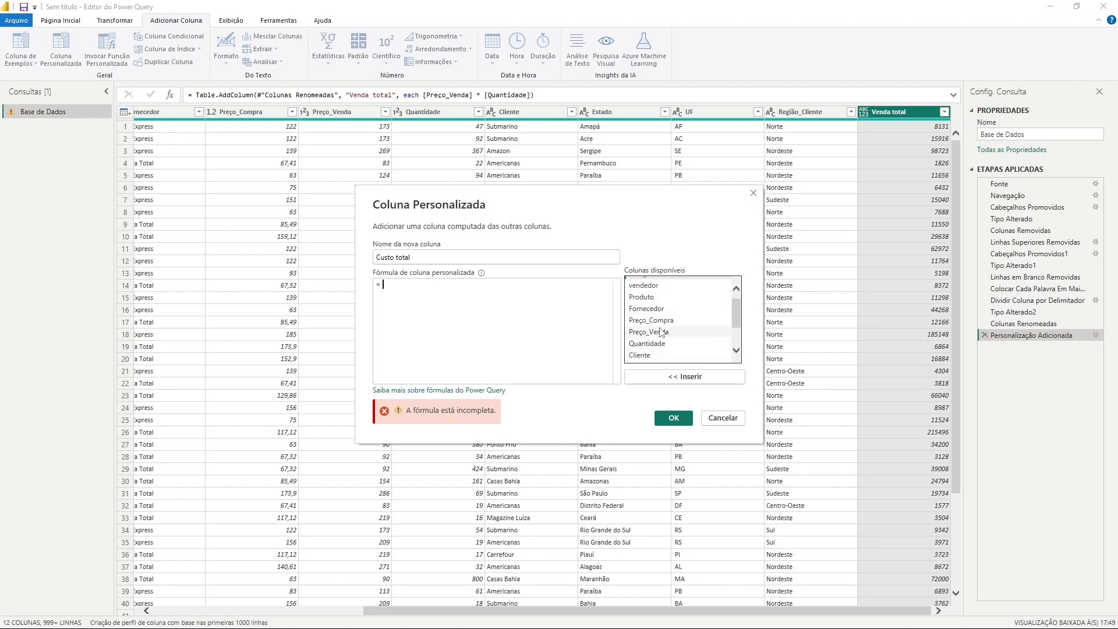
{"action": "double_click", "coordinate": [662, 321]}
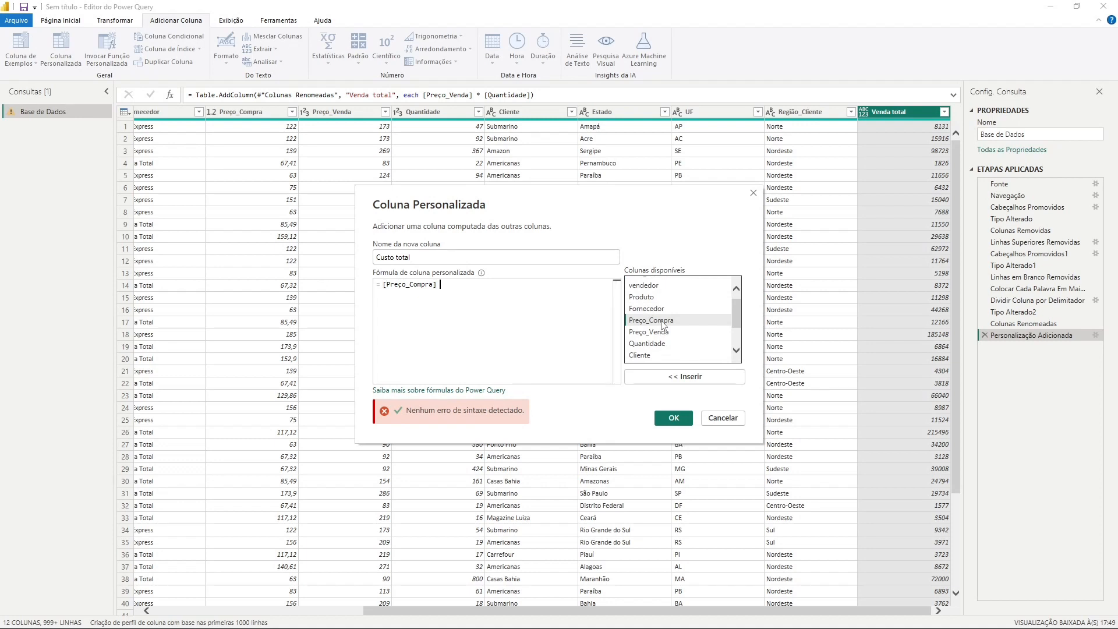
{"action": "type", "text": "*"}
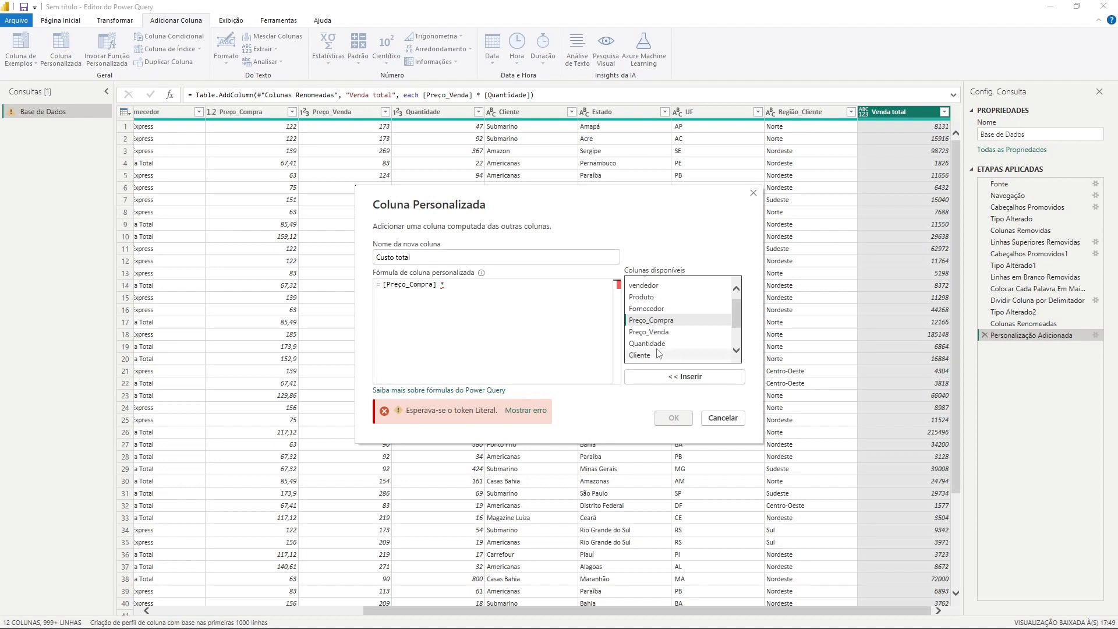
{"action": "double_click", "coordinate": [654, 345]}
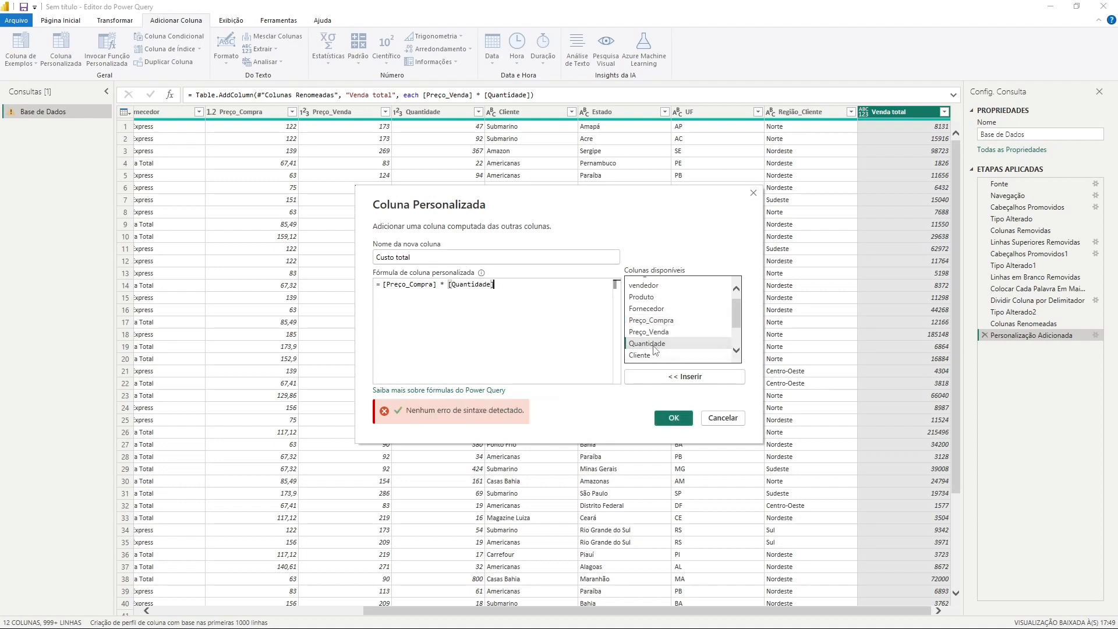
{"action": "left_click", "coordinate": [674, 419]}
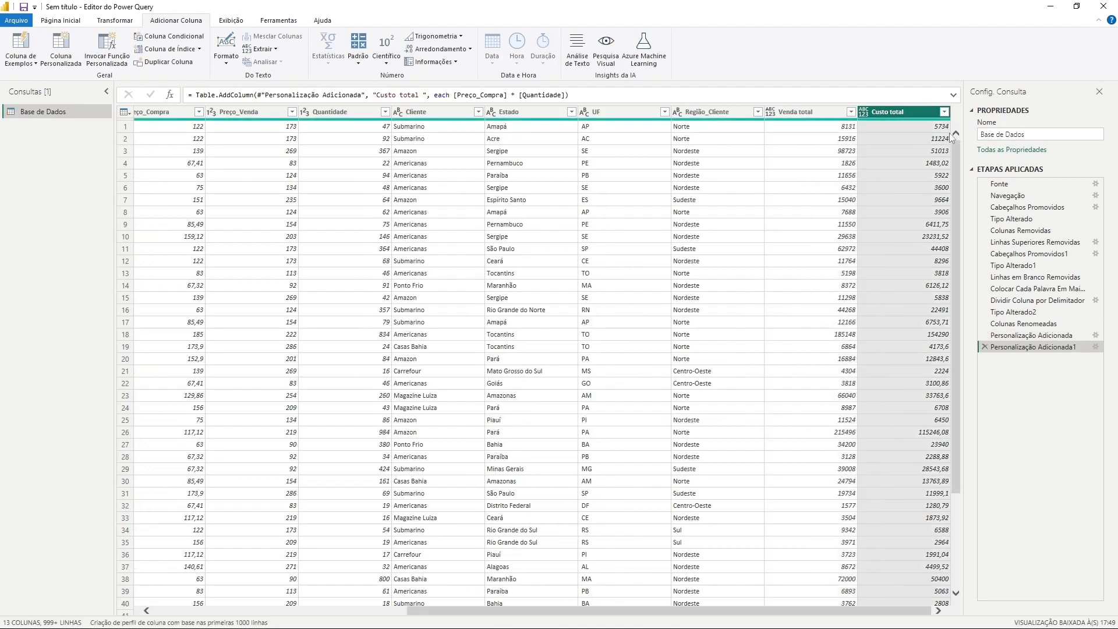
Change the data type of the Venda total column to decimal number (Número Decimal).
{"action": "left_click", "coordinate": [818, 116]}
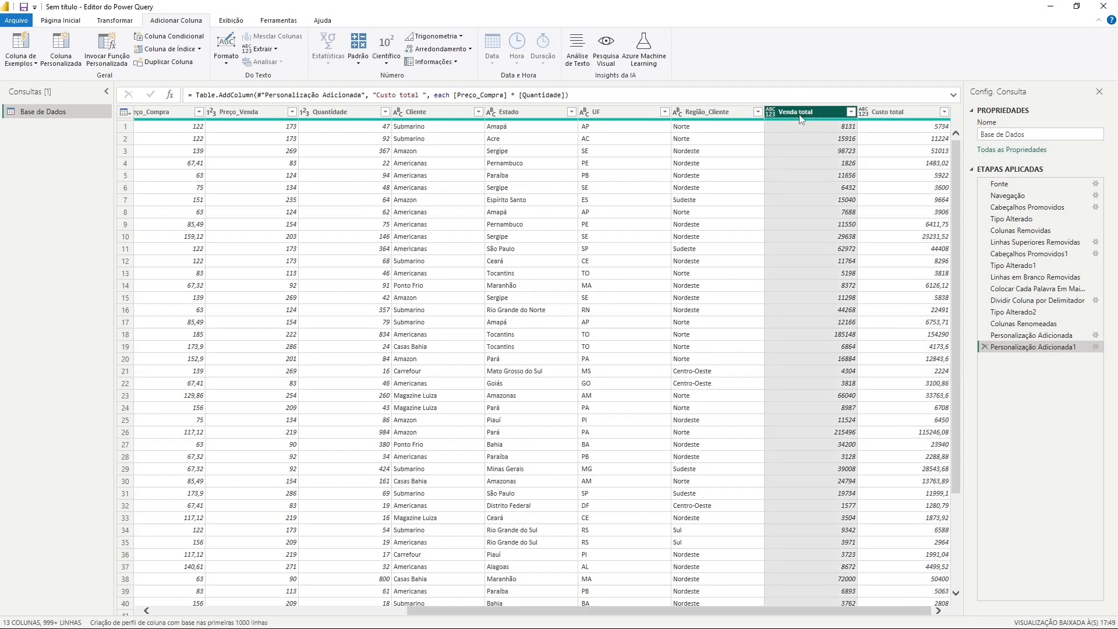
{"action": "left_click", "coordinate": [886, 114]}
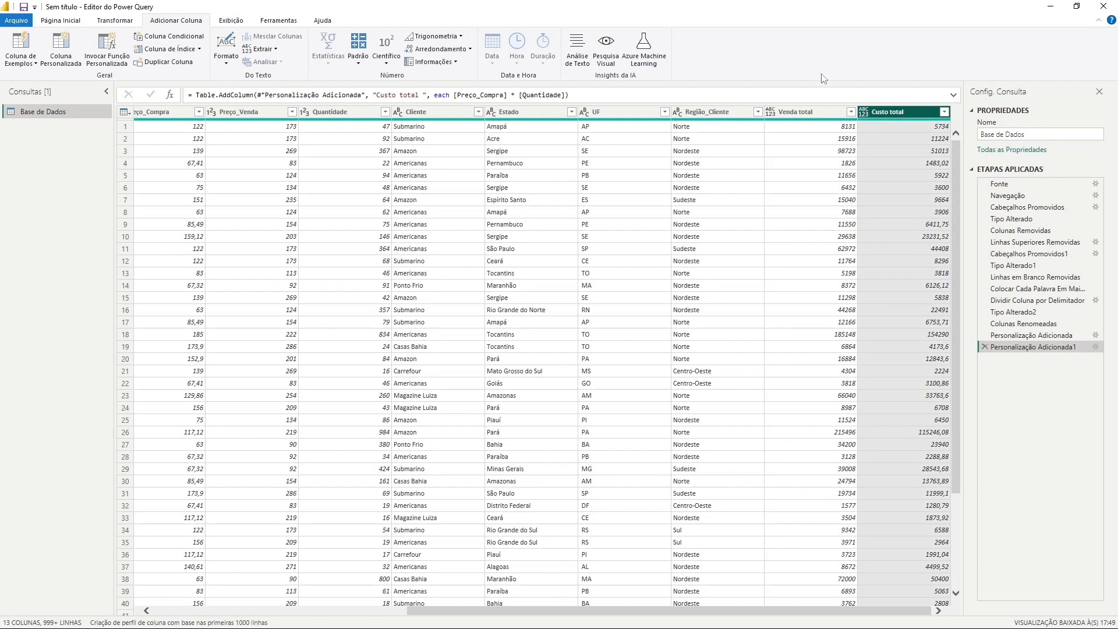
{"action": "left_click", "coordinate": [800, 116]}
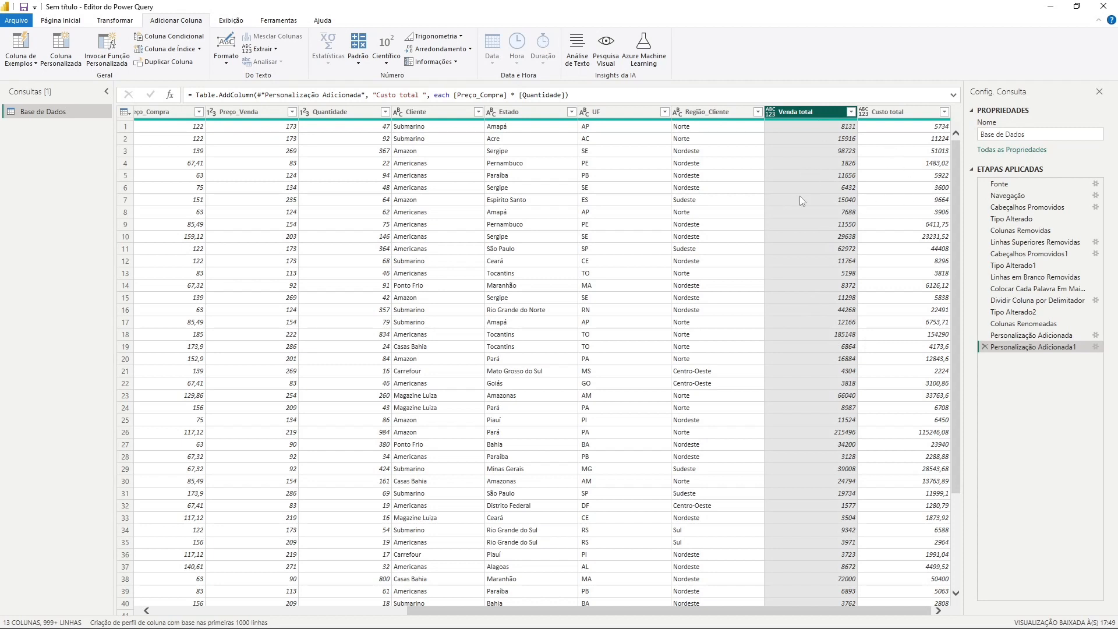
{"action": "left_click", "coordinate": [771, 112]}
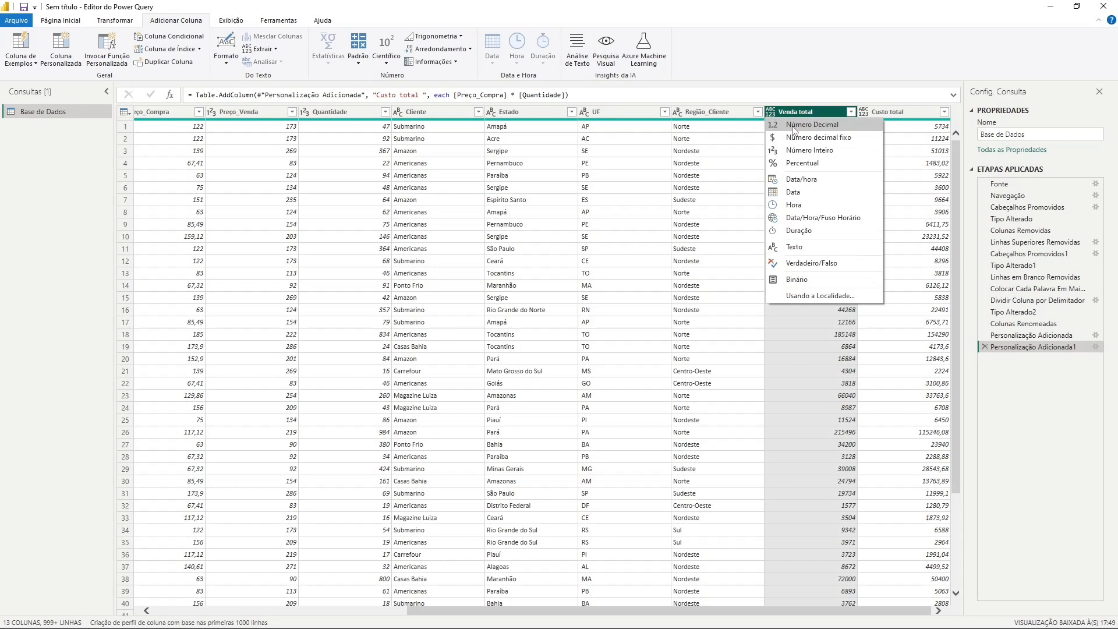
{"action": "left_click", "coordinate": [793, 126]}
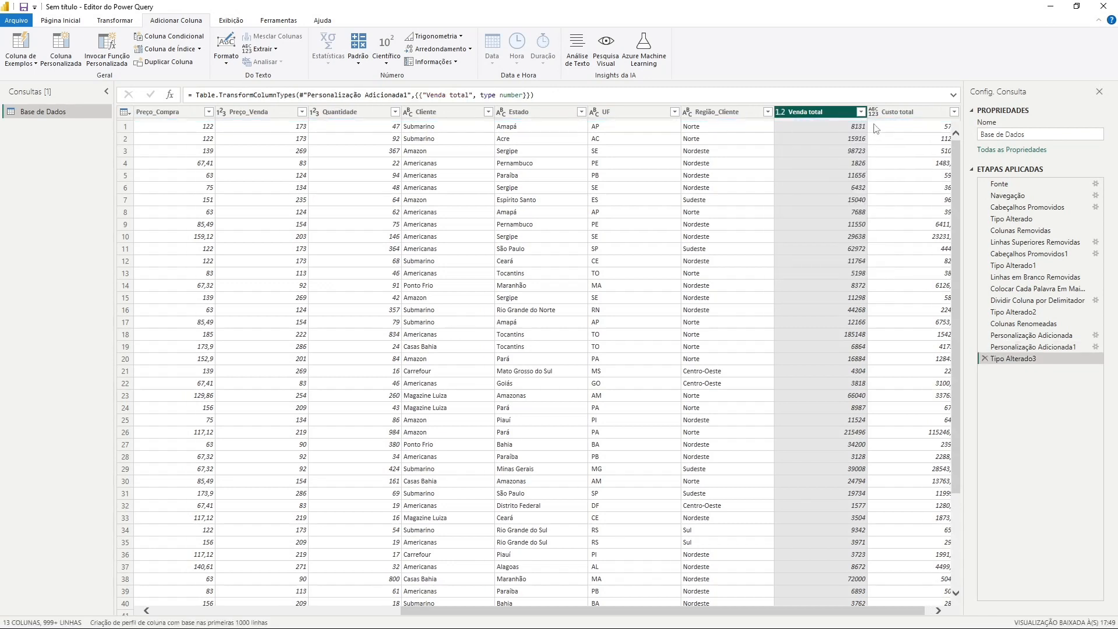
Change the data type of the Custo total column to decimal number (Número Decimal).
{"action": "left_click", "coordinate": [877, 115]}
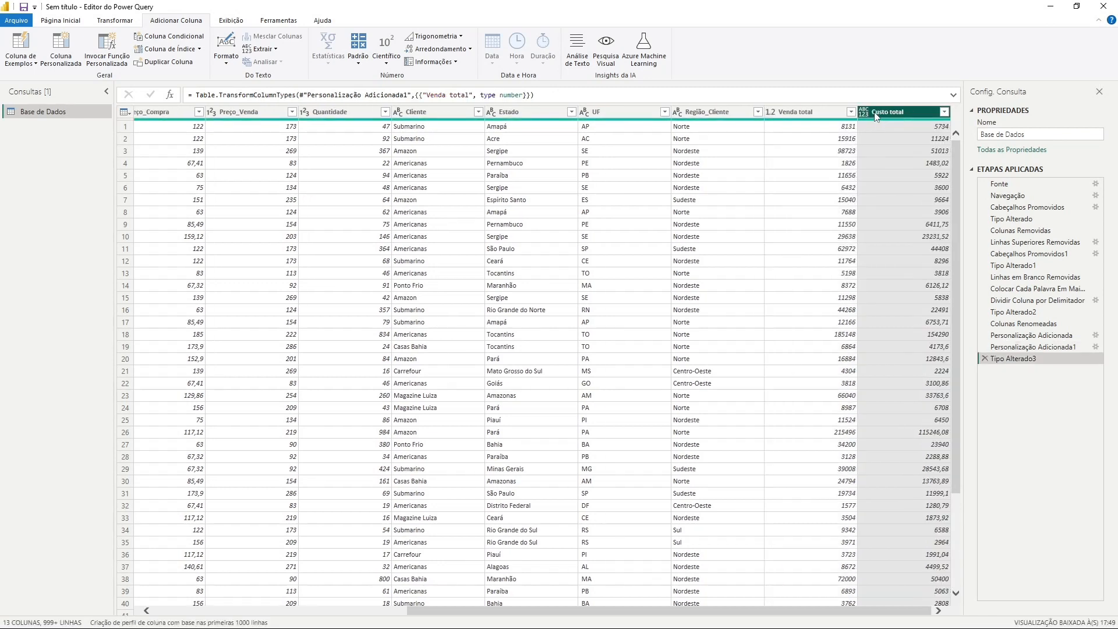
{"action": "left_click", "coordinate": [865, 112]}
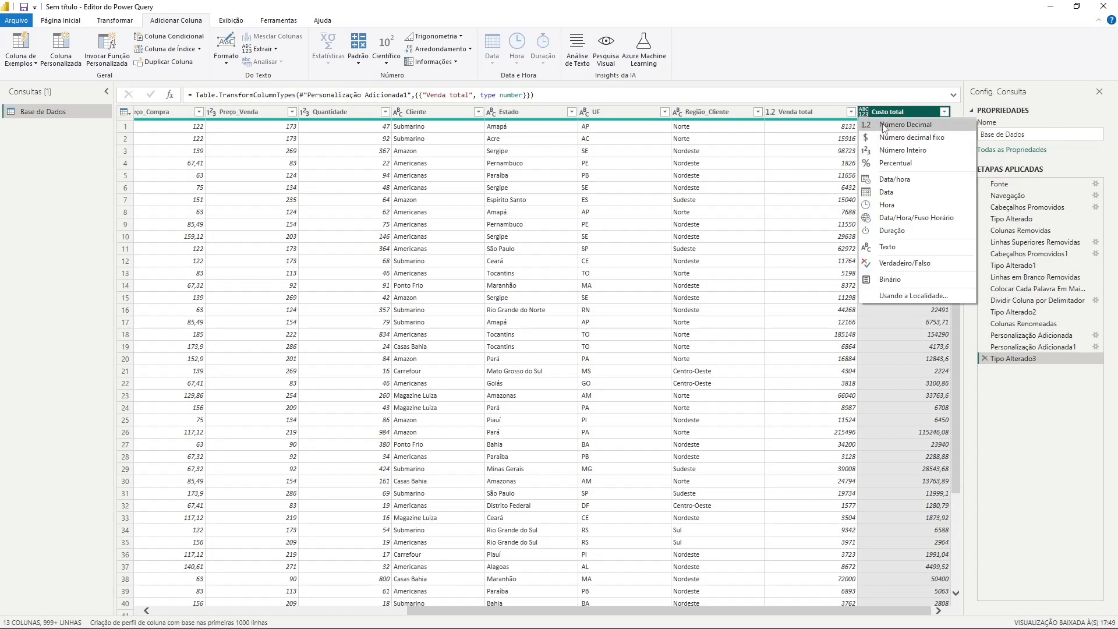
{"action": "left_click", "coordinate": [884, 125]}
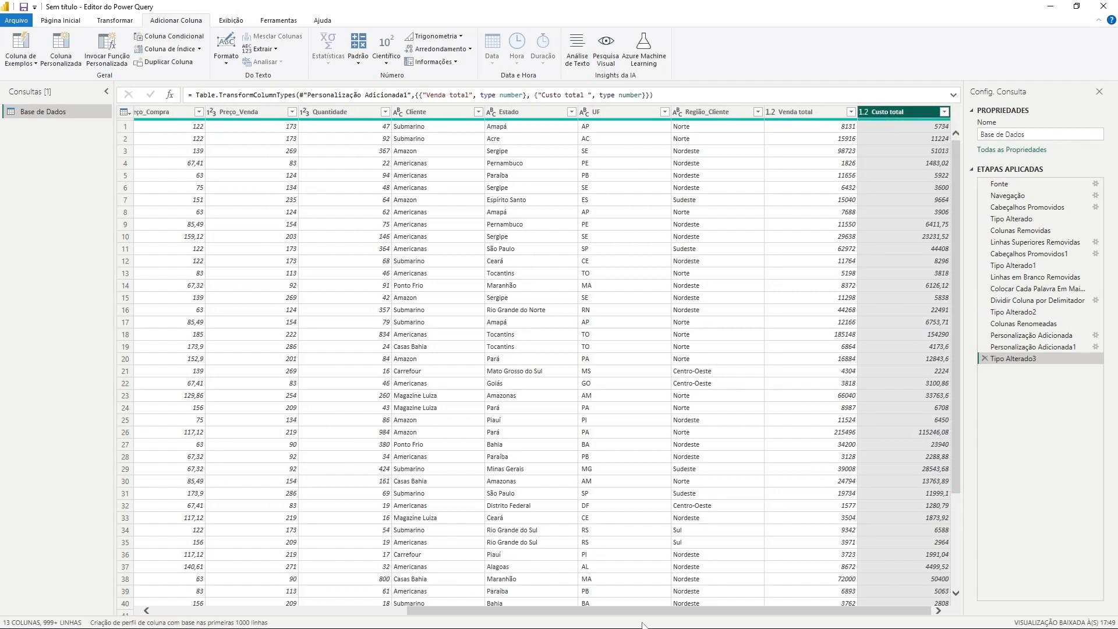
{"action": "left_click_drag", "start_coordinate": [691, 607], "coordinate": [357, 623]}
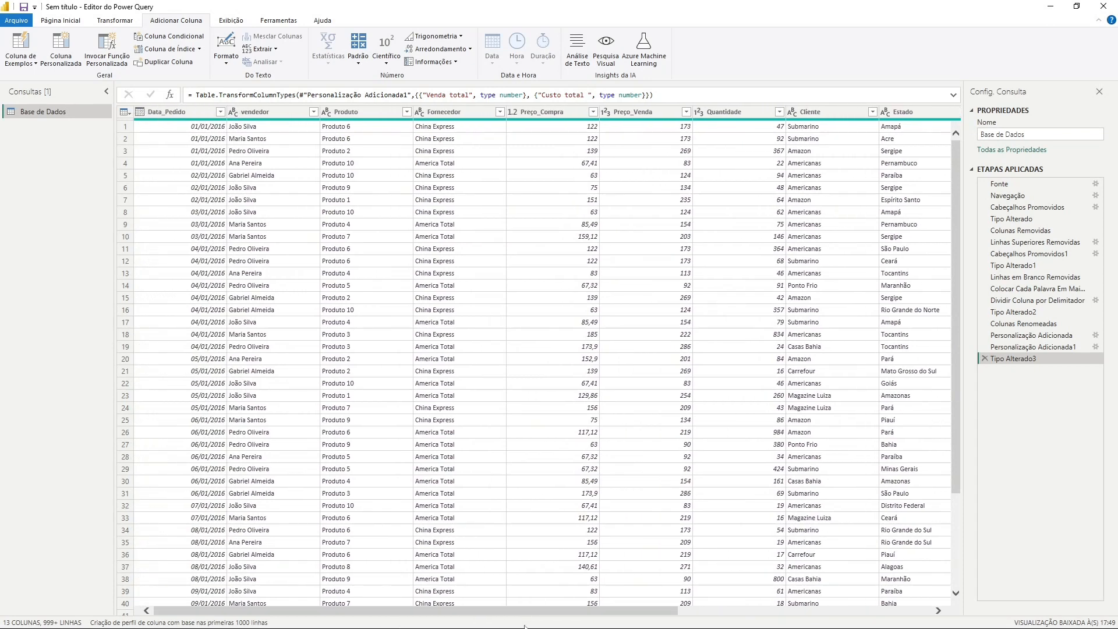
Check the new total columns at the end of the table, and close the Power Query editor applying the pending changes.
{"action": "scroll", "coordinate": [229, 291], "scroll_direction": "down", "scroll_amount": 3}
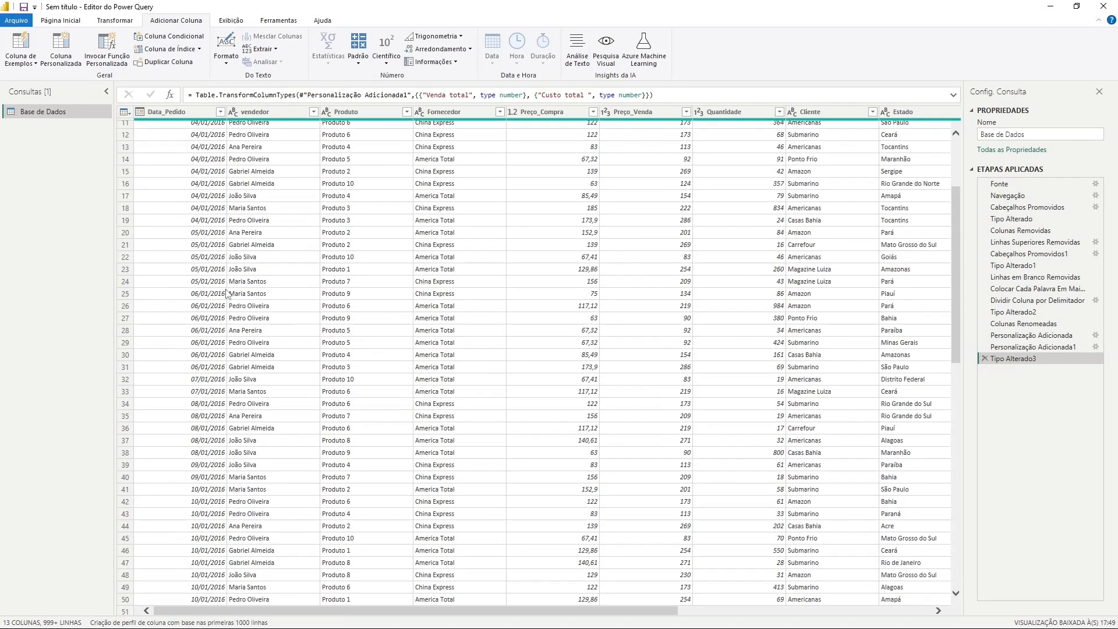
{"action": "scroll", "coordinate": [227, 280], "scroll_direction": "up", "scroll_amount": 3}
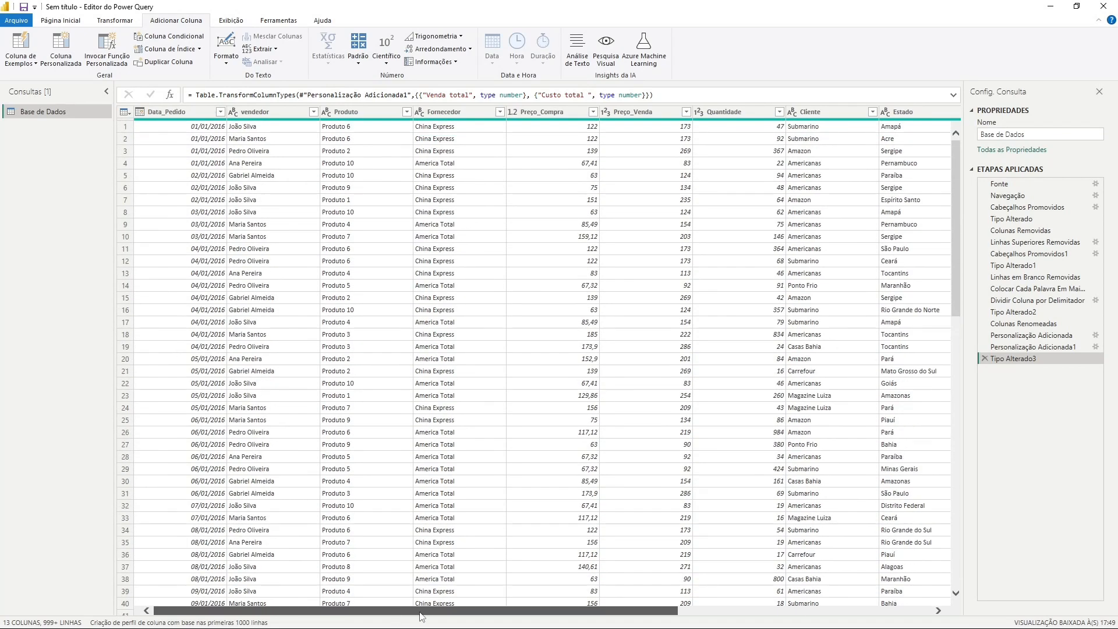
{"action": "left_click_drag", "start_coordinate": [422, 616], "coordinate": [726, 613]}
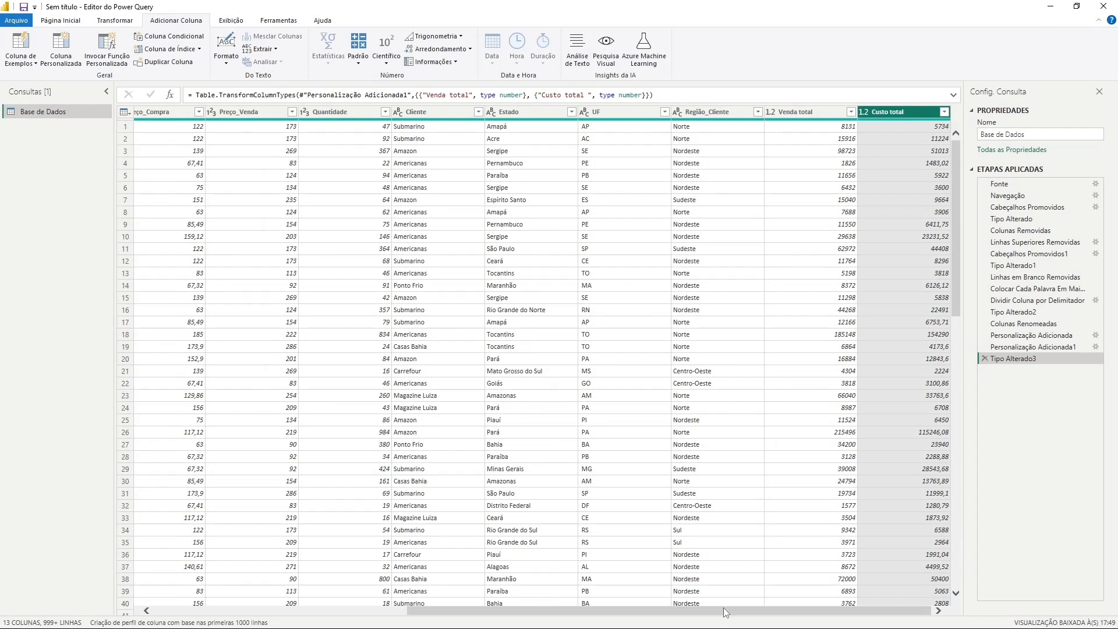
{"action": "left_click_drag", "start_coordinate": [725, 613], "coordinate": [266, 580]}
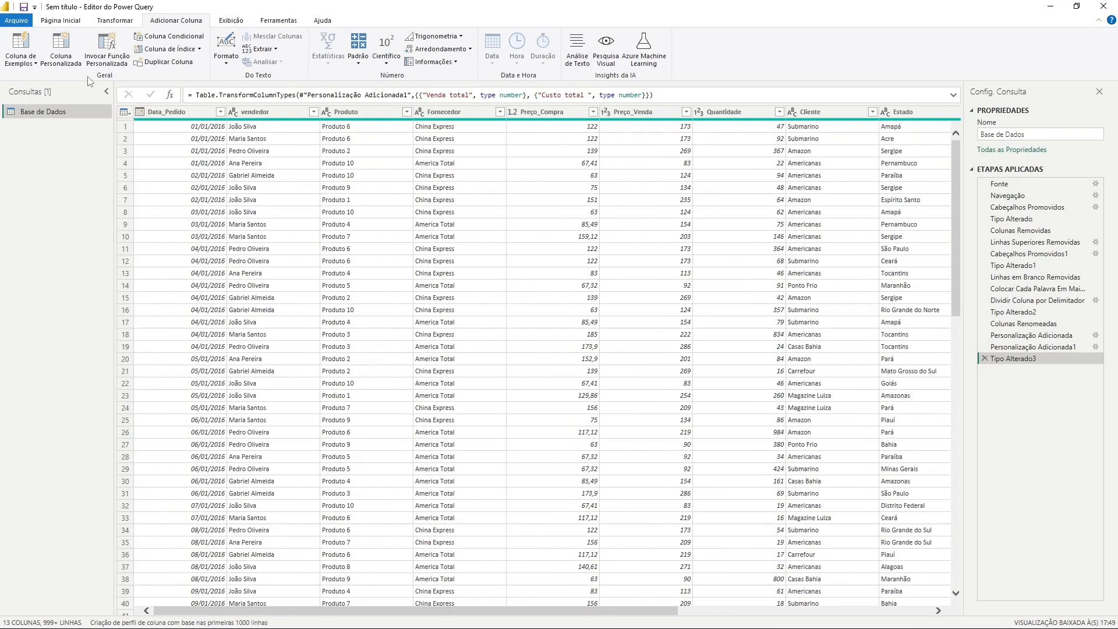
{"action": "left_click", "coordinate": [59, 22]}
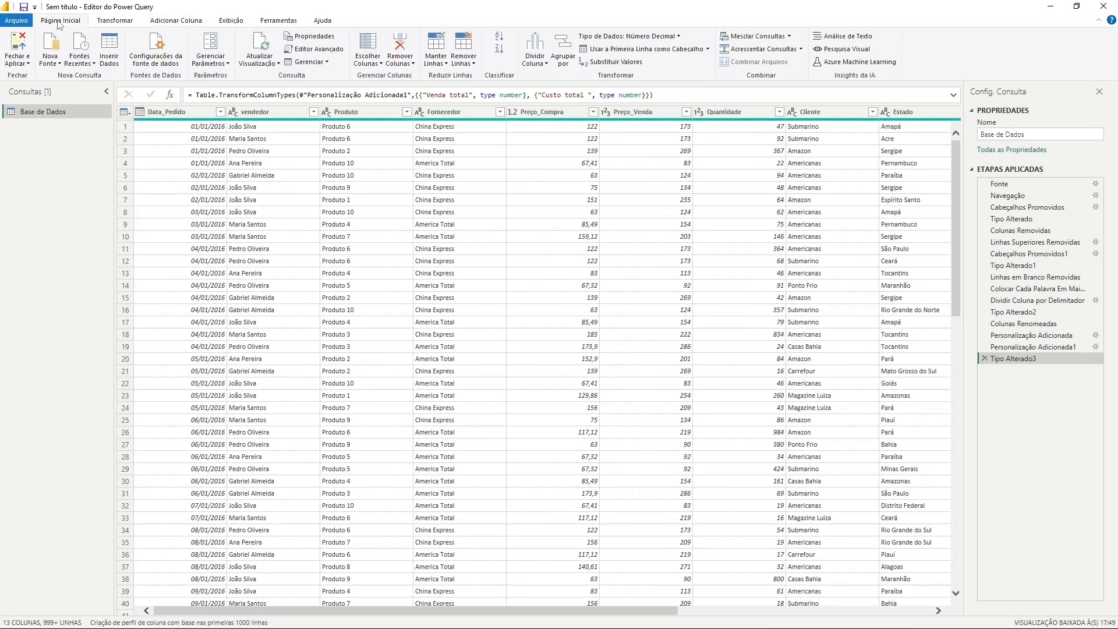
{"action": "left_click", "coordinate": [28, 64]}
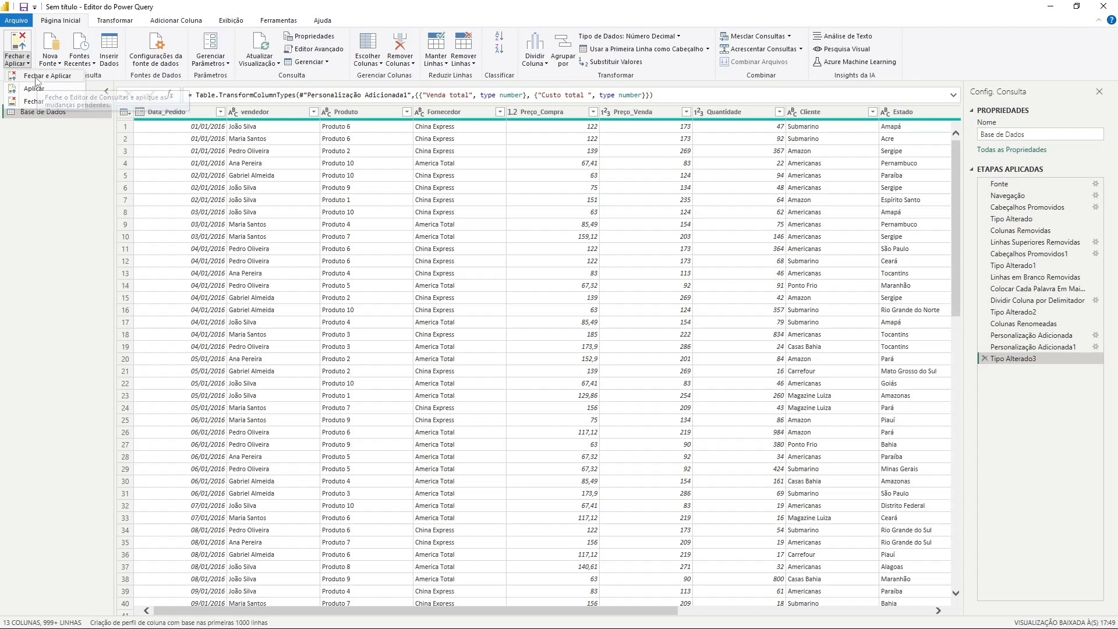
{"action": "left_click", "coordinate": [37, 78]}
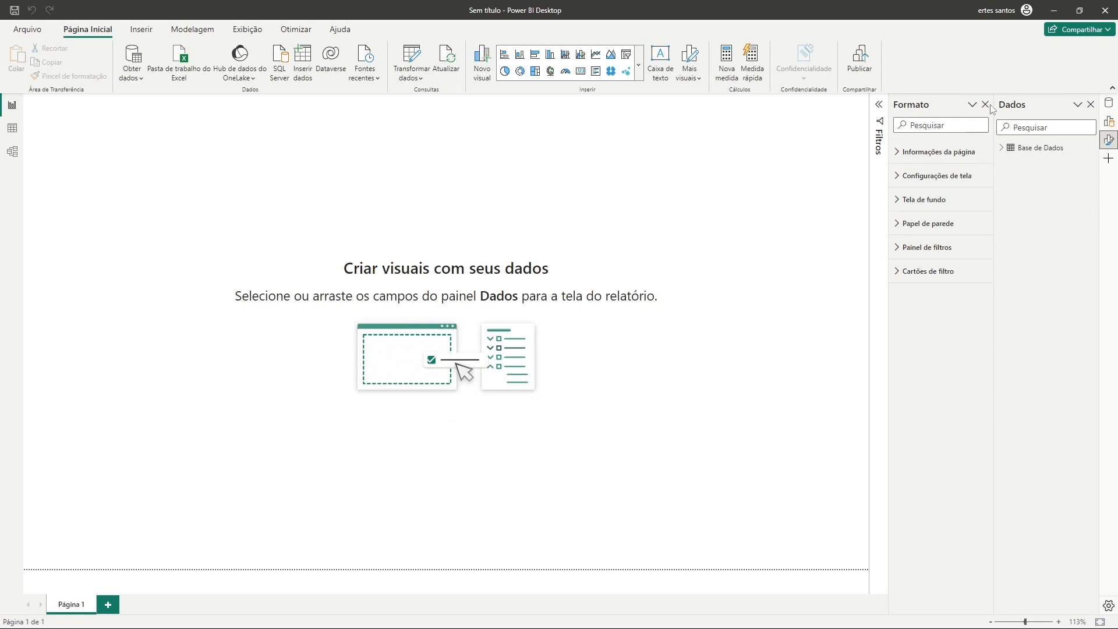
Examine the fields loaded in the Base de Dados table, including the cost, date, supplier, price and quantity fields.
{"action": "left_click", "coordinate": [1002, 148]}
{"action": "left_click", "coordinate": [1056, 161]}
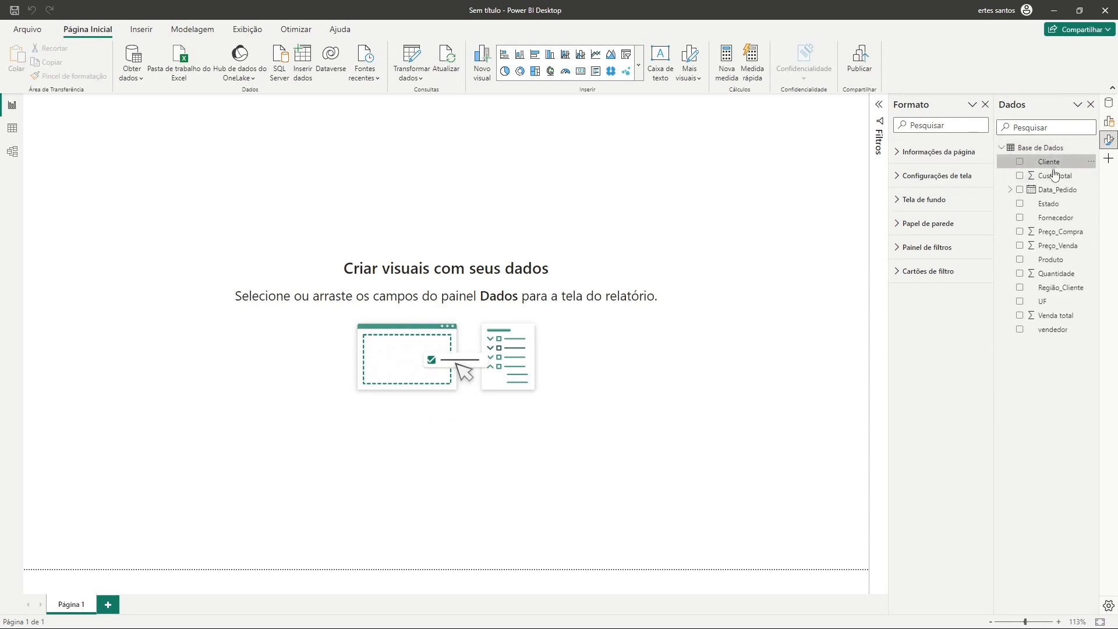
{"action": "left_click", "coordinate": [1053, 176]}
{"action": "left_click", "coordinate": [1056, 189]}
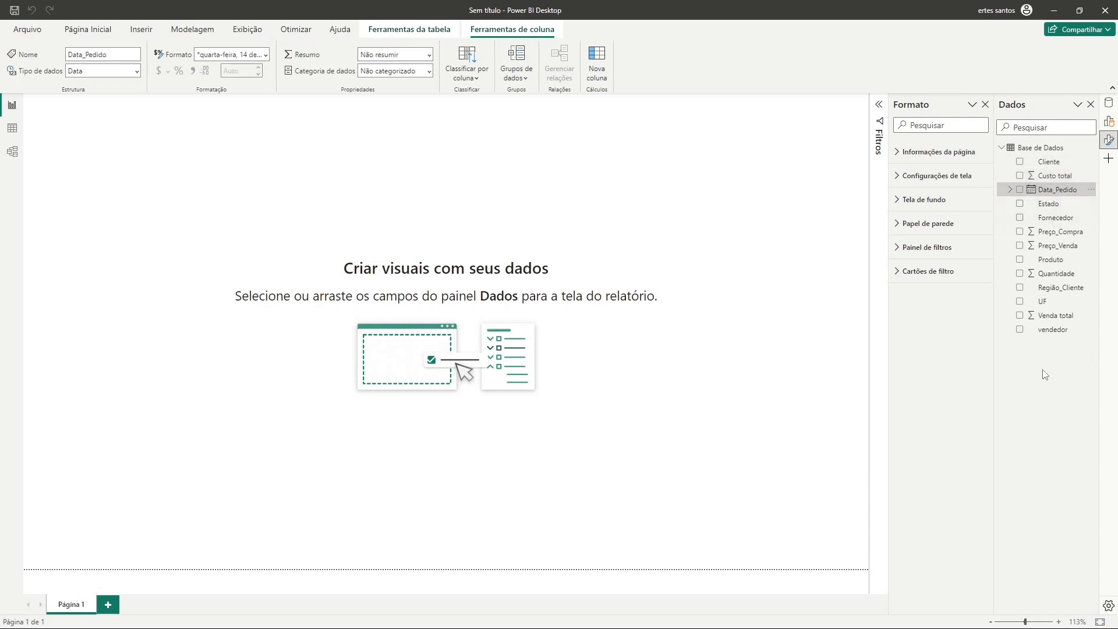
{"action": "left_click", "coordinate": [1057, 219]}
{"action": "left_click", "coordinate": [1060, 232]}
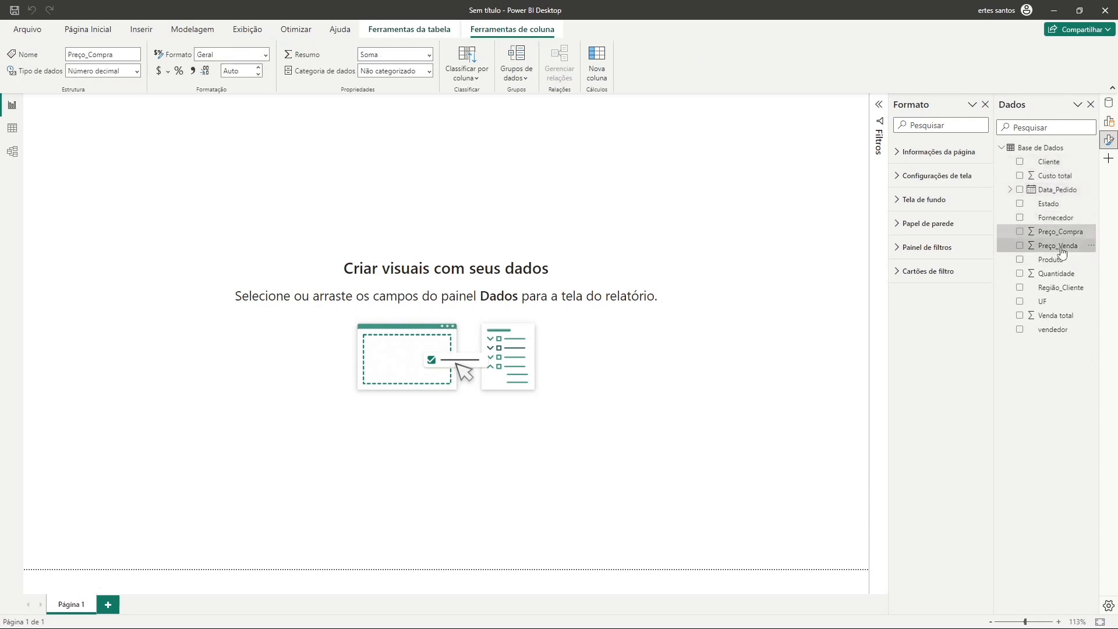
{"action": "left_click", "coordinate": [1058, 245]}
{"action": "left_click", "coordinate": [1055, 274]}
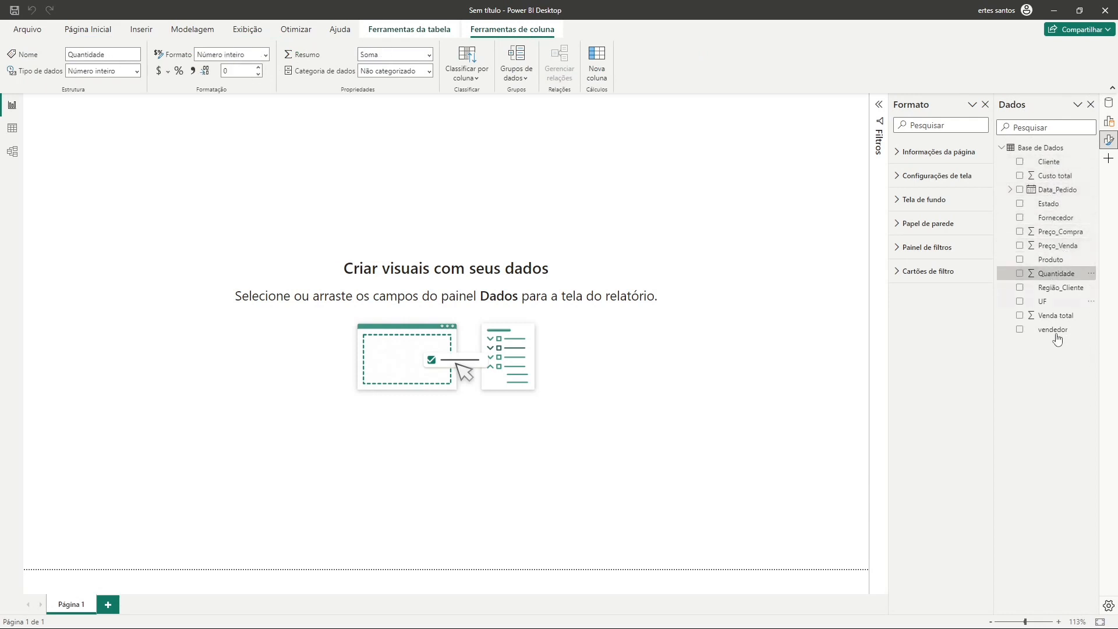
{"action": "left_click", "coordinate": [1002, 148]}
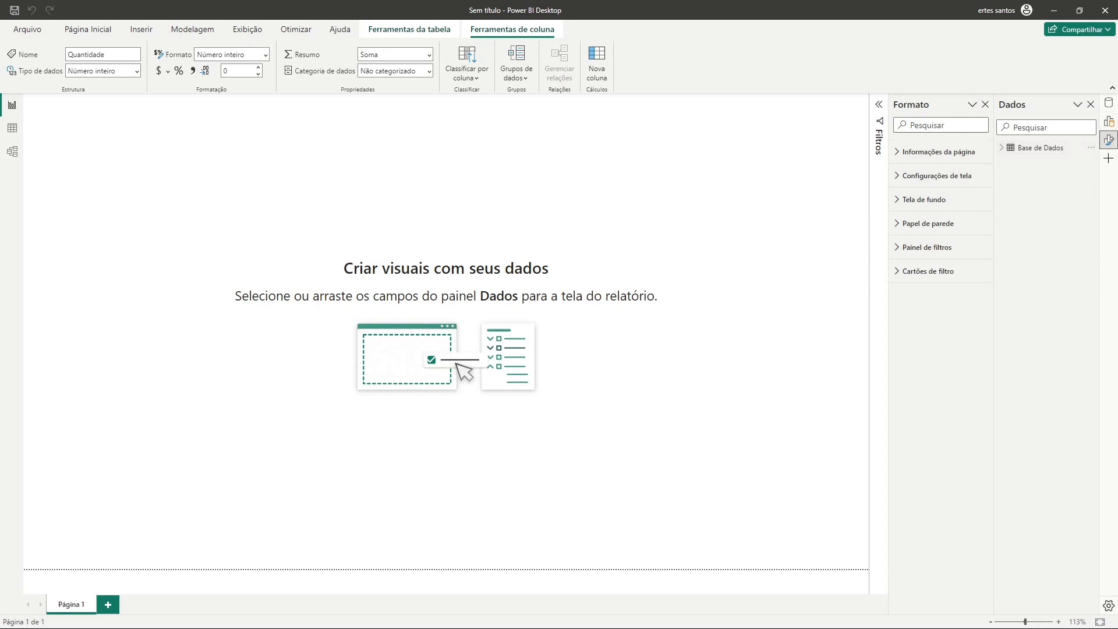
Show the Base de Dados records in the table view and review its columns from Data_Pedido through Cliente.
{"action": "left_click", "coordinate": [12, 129]}
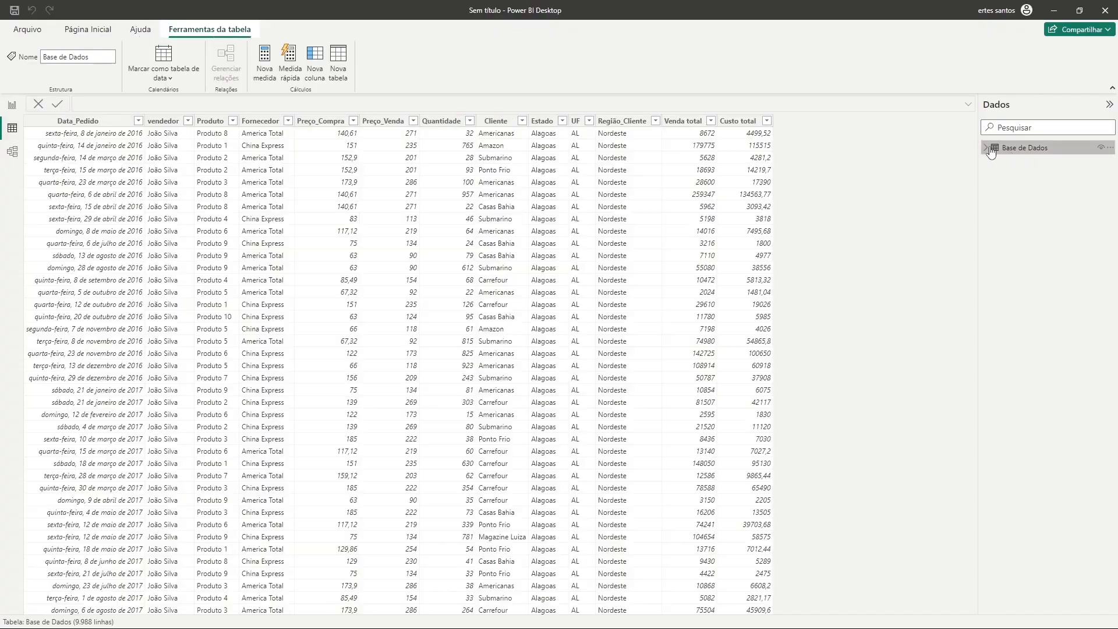
{"action": "left_click", "coordinate": [1003, 150]}
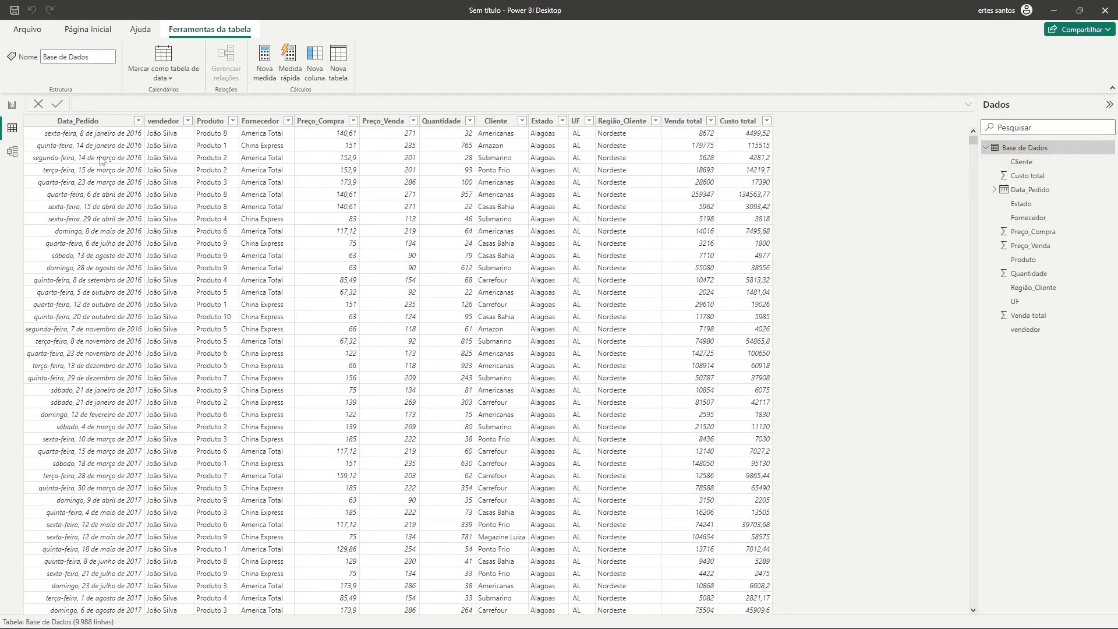
{"action": "left_click", "coordinate": [89, 122]}
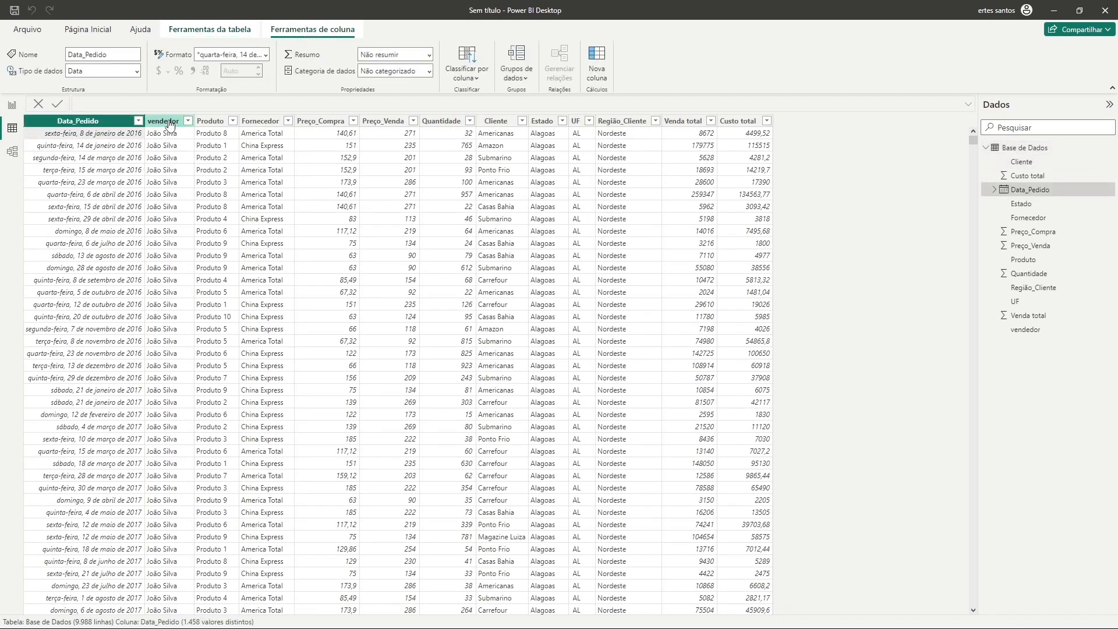
{"action": "left_click", "coordinate": [166, 121]}
{"action": "left_click", "coordinate": [215, 121]}
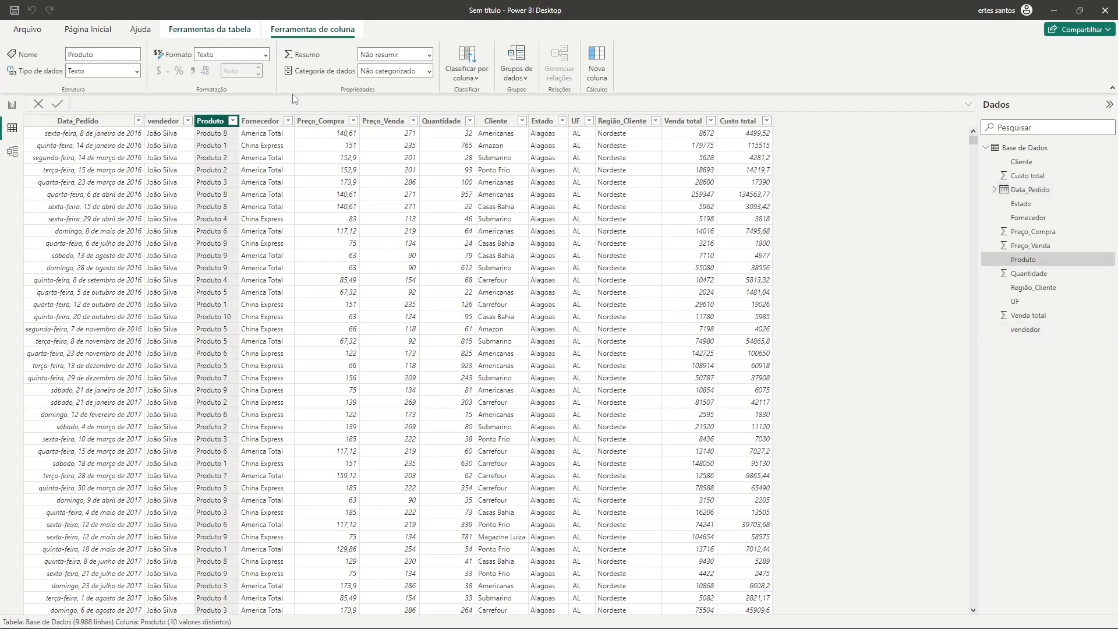
{"action": "left_click", "coordinate": [259, 122]}
{"action": "left_click", "coordinate": [322, 122]}
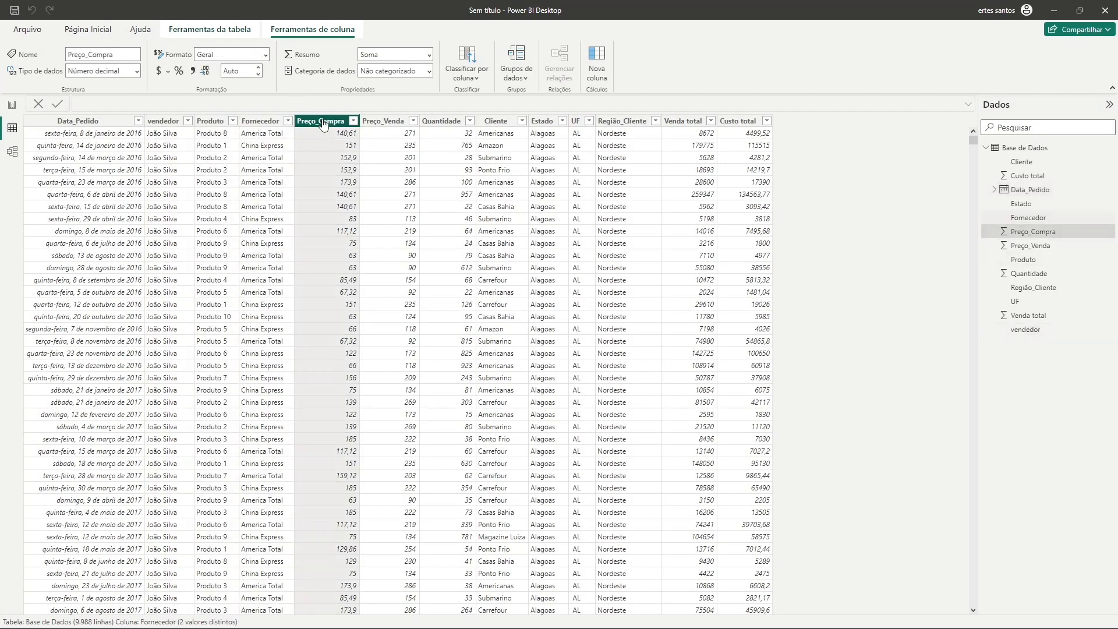
{"action": "left_click", "coordinate": [371, 128]}
{"action": "left_click", "coordinate": [461, 123]}
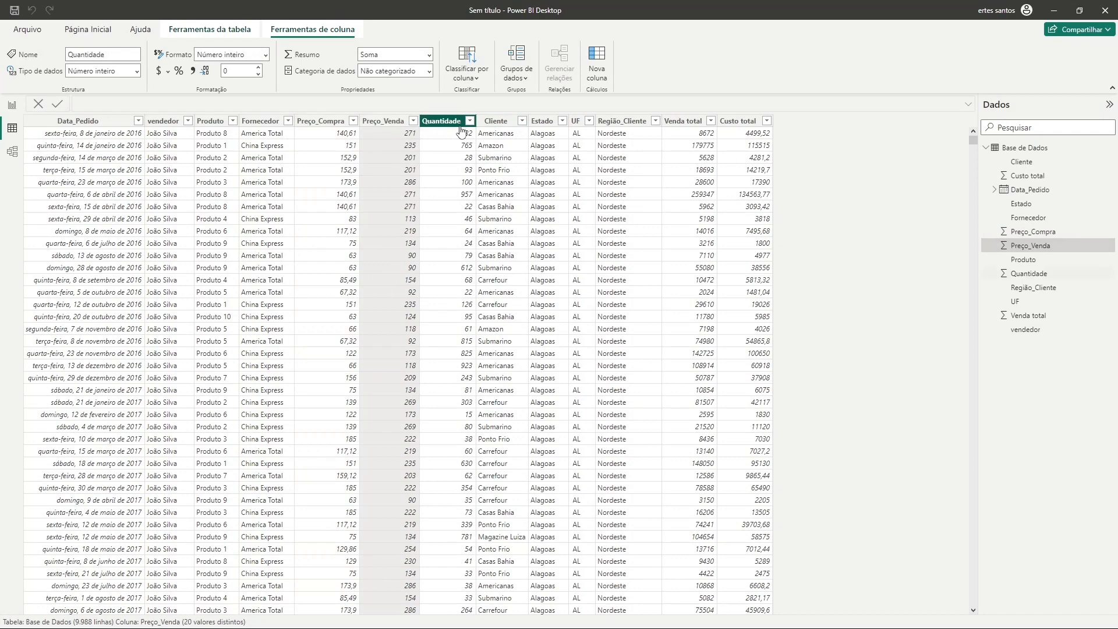
{"action": "left_click", "coordinate": [495, 123]}
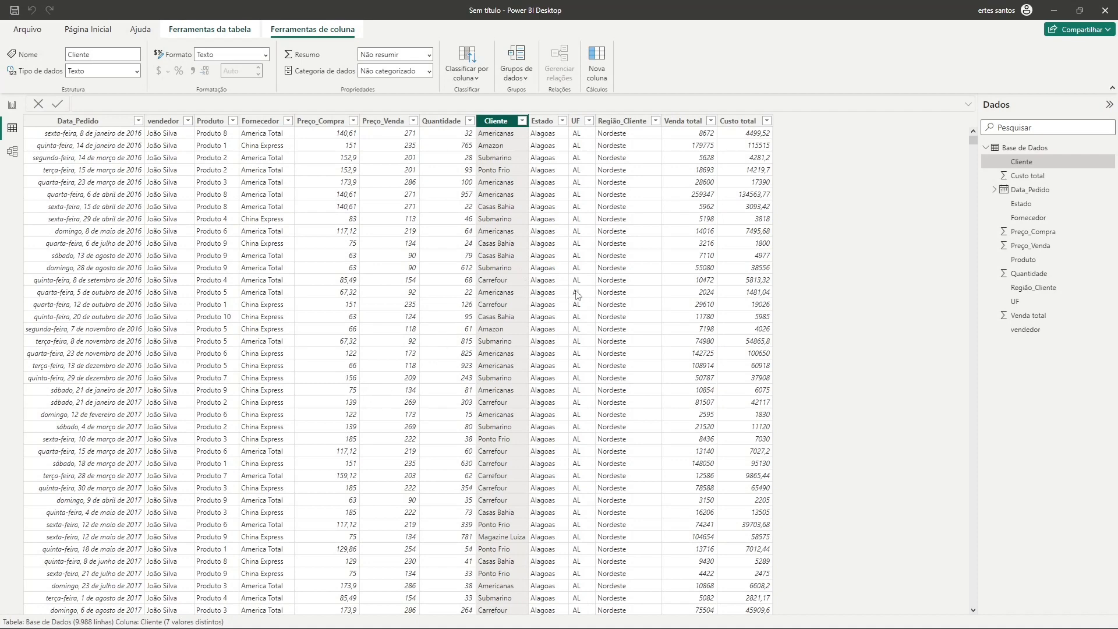
Examine individual records of the table across the Produto, Preço_Compra, Preço_Venda, Cliente and Estado columns.
{"action": "left_click", "coordinate": [543, 280]}
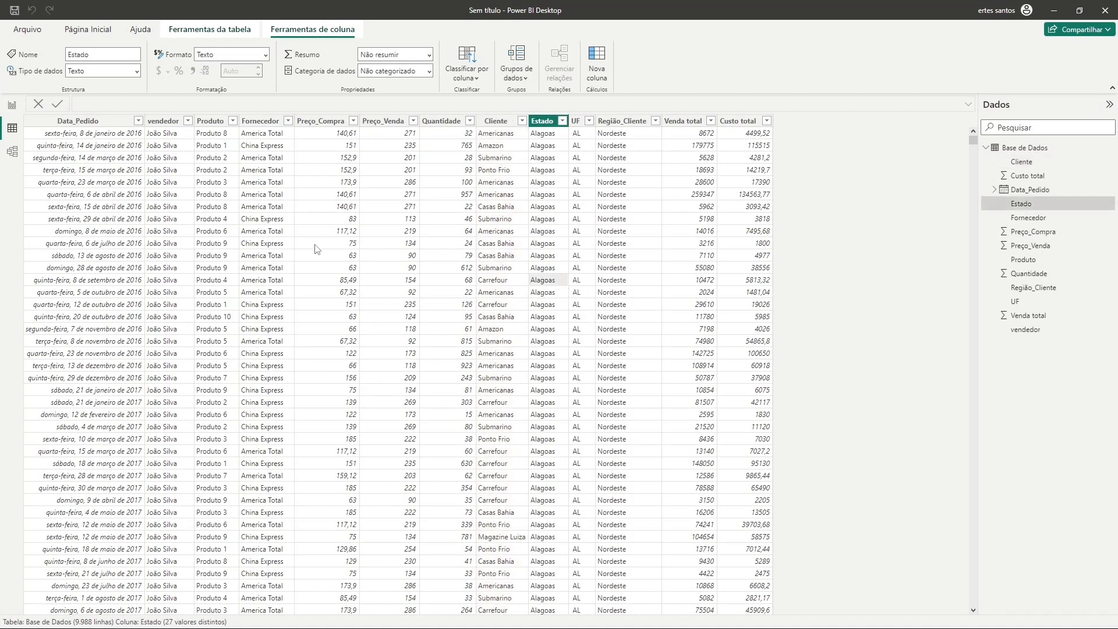
{"action": "left_click", "coordinate": [212, 364]}
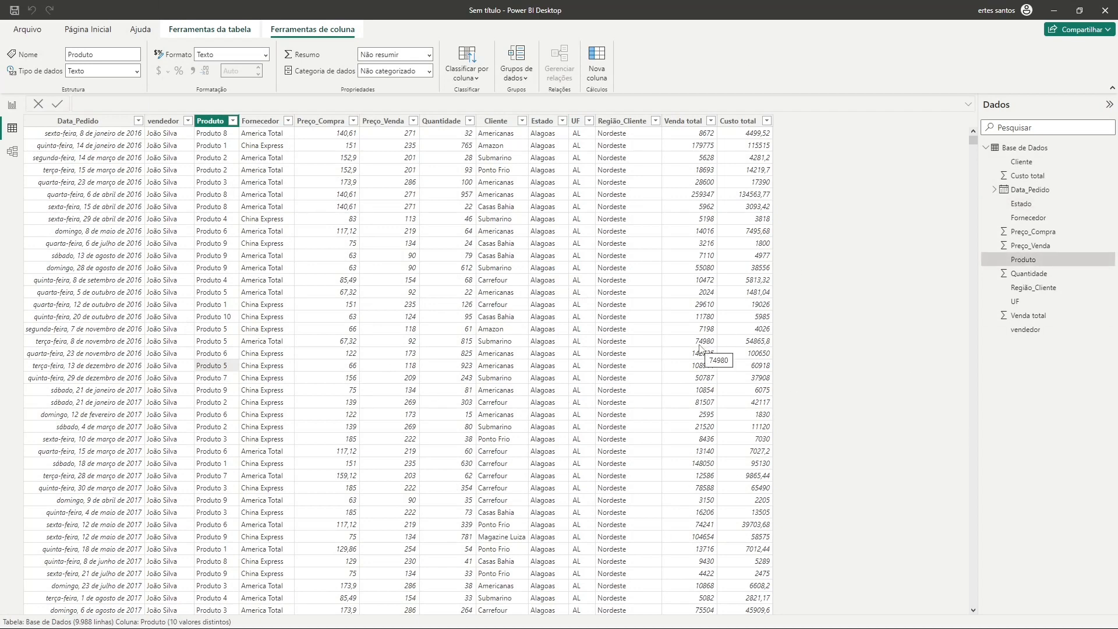
{"action": "left_click", "coordinate": [306, 198]}
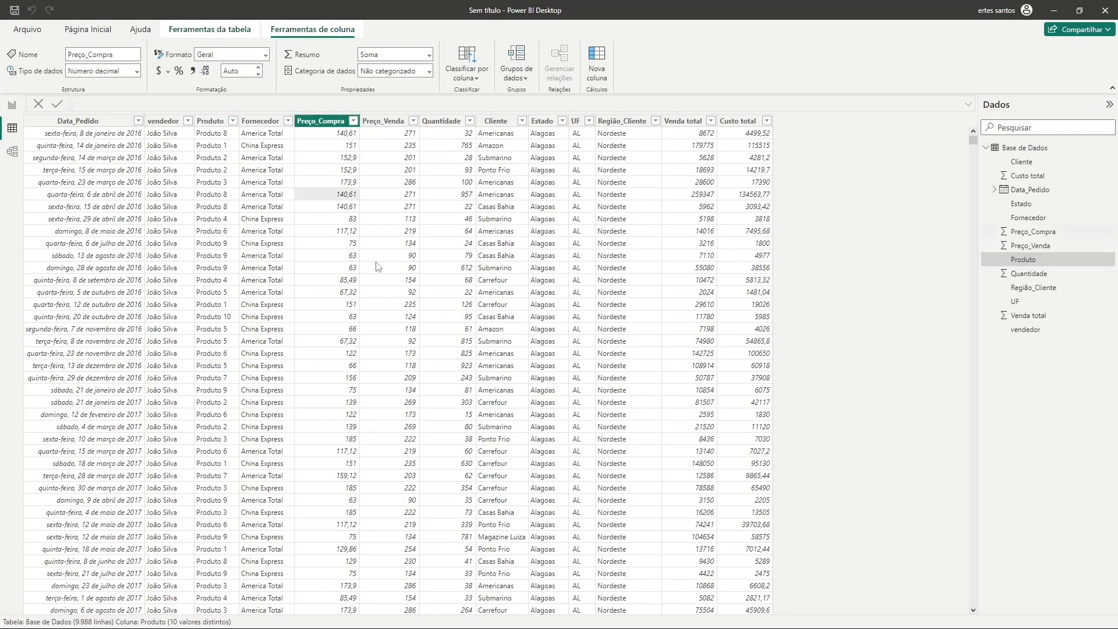
{"action": "left_click", "coordinate": [402, 194]}
{"action": "left_click", "coordinate": [341, 159]}
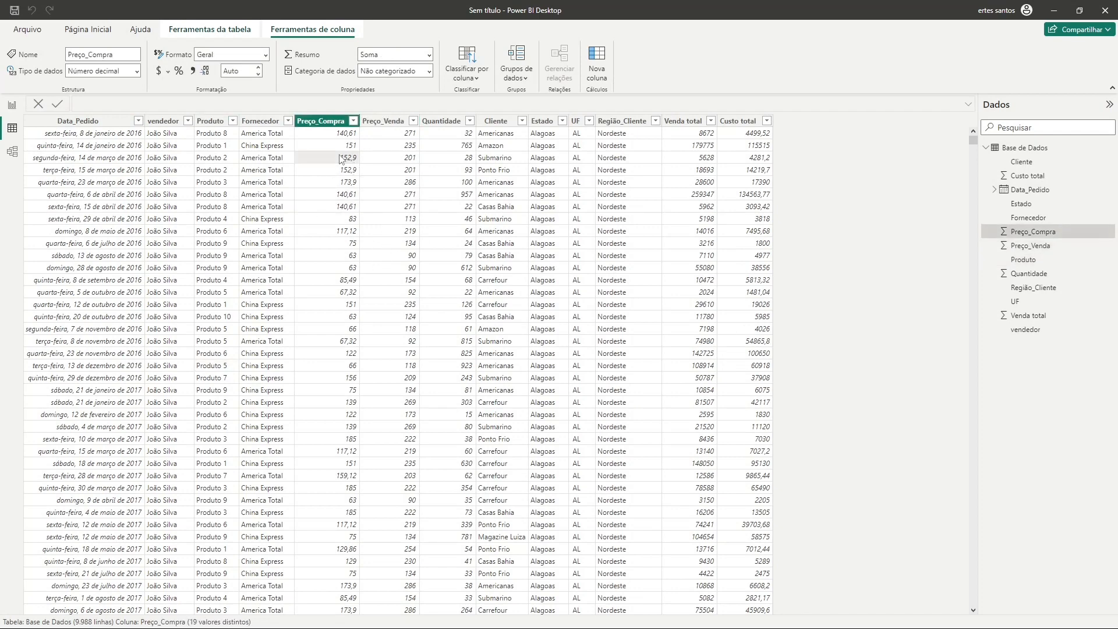
{"action": "left_click", "coordinate": [395, 182]}
{"action": "left_click", "coordinate": [313, 175]}
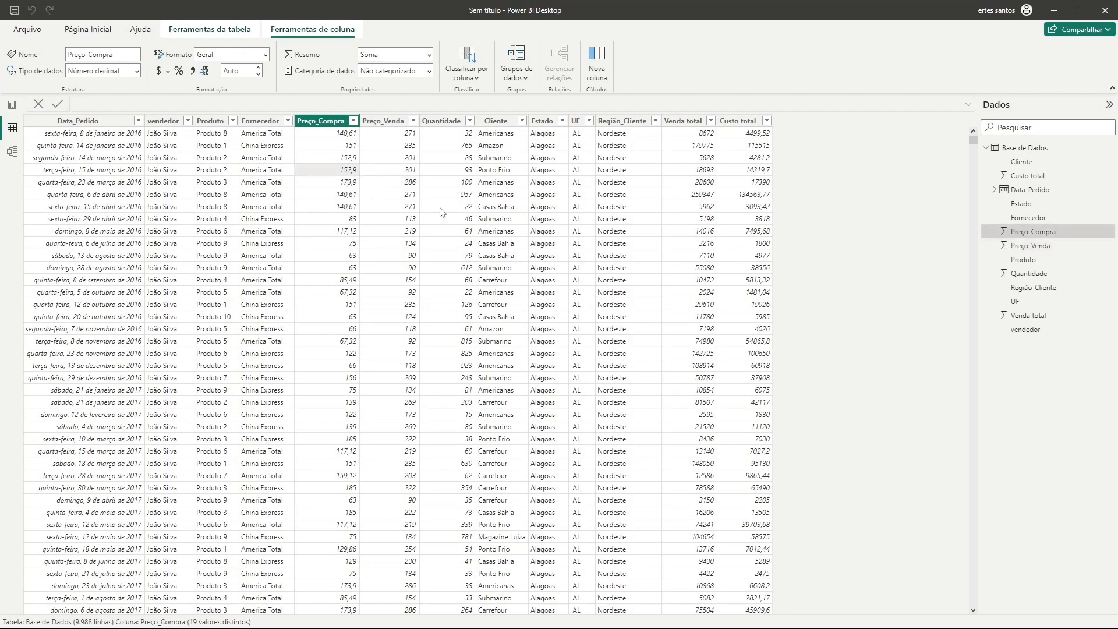
{"action": "left_click", "coordinate": [545, 182]}
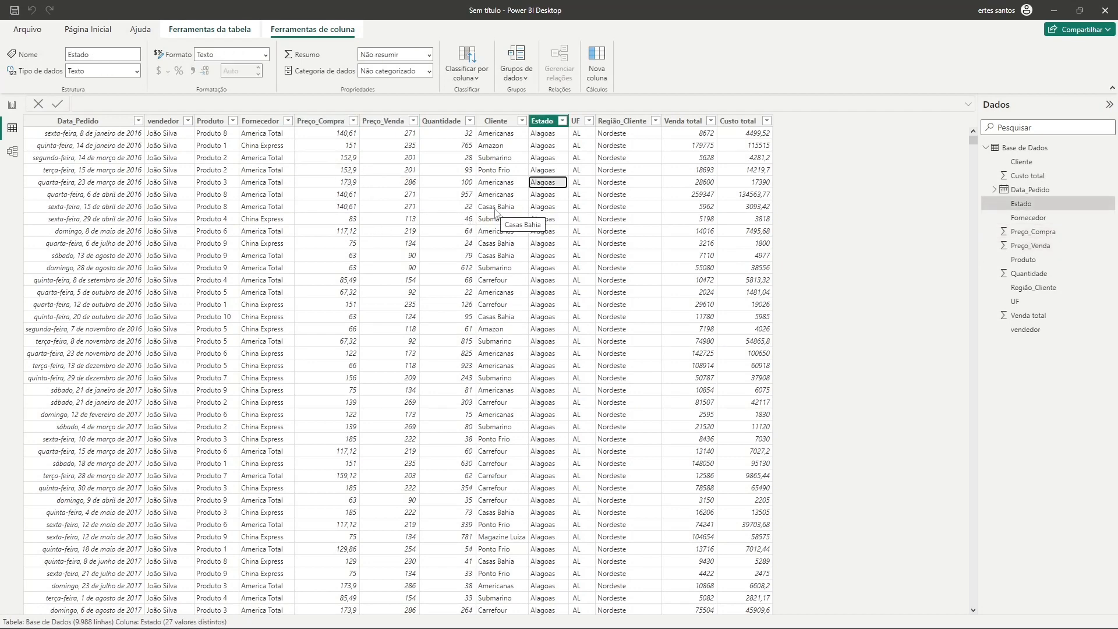
{"action": "left_click", "coordinate": [498, 170]}
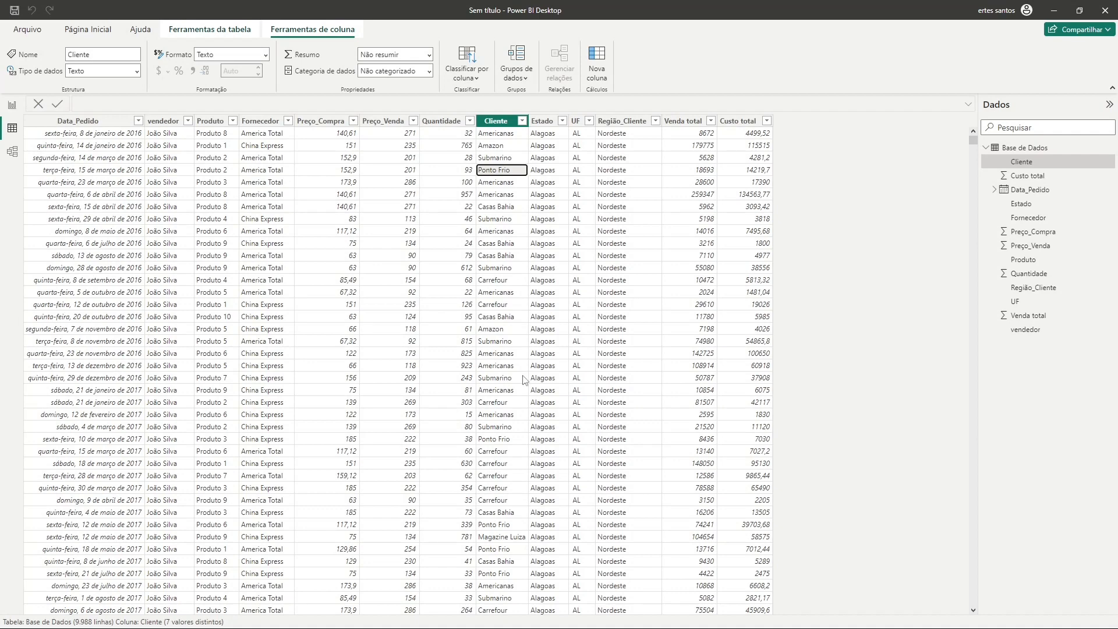
{"action": "left_click", "coordinate": [507, 309]}
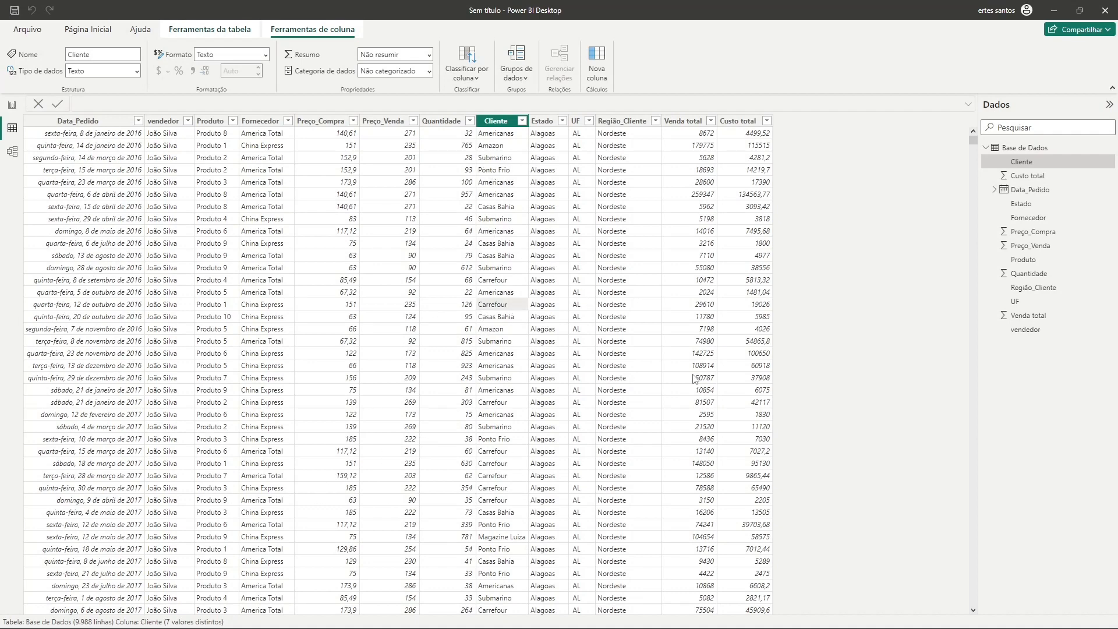
{"action": "left_click", "coordinate": [987, 150]}
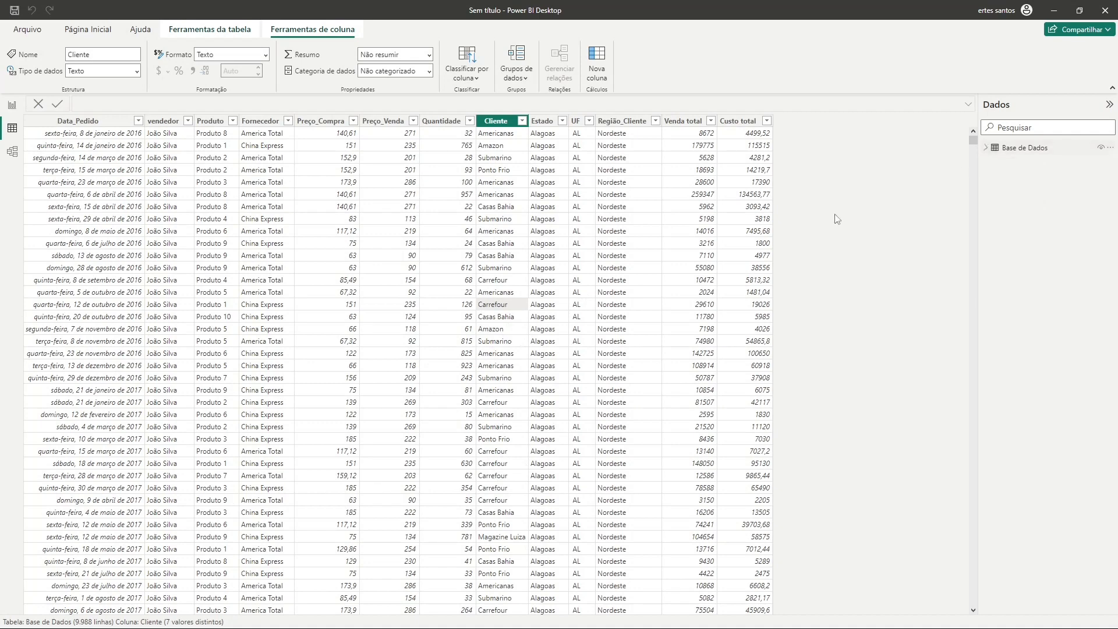
{"action": "left_click", "coordinate": [315, 272]}
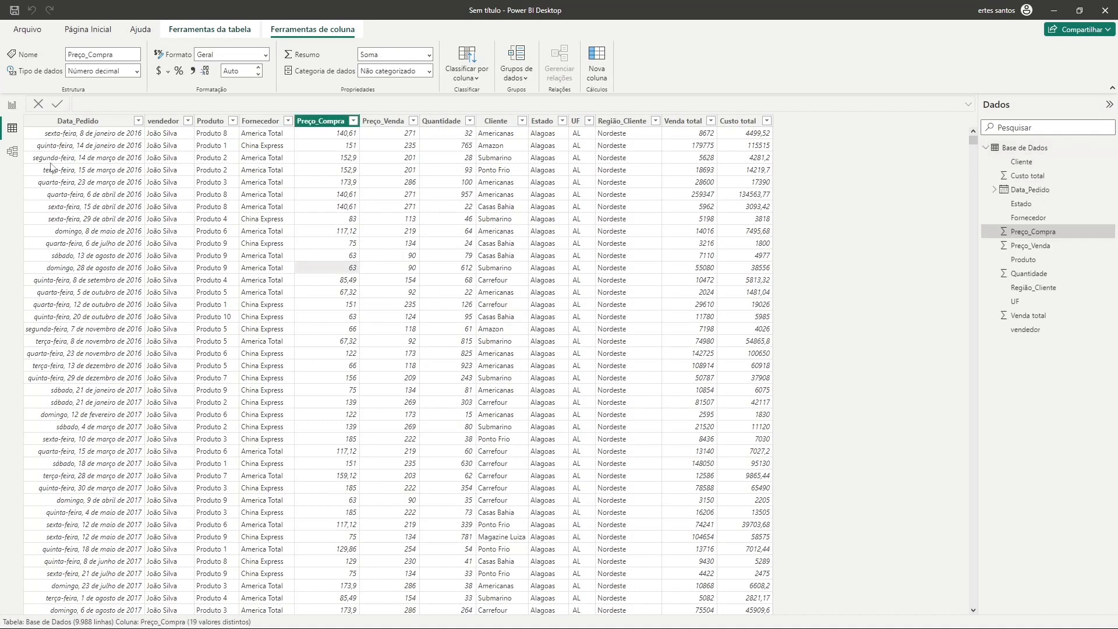
Inspect the Base de Dados table in the model view, and return to the report view to list its fields.
{"action": "left_click", "coordinate": [13, 153]}
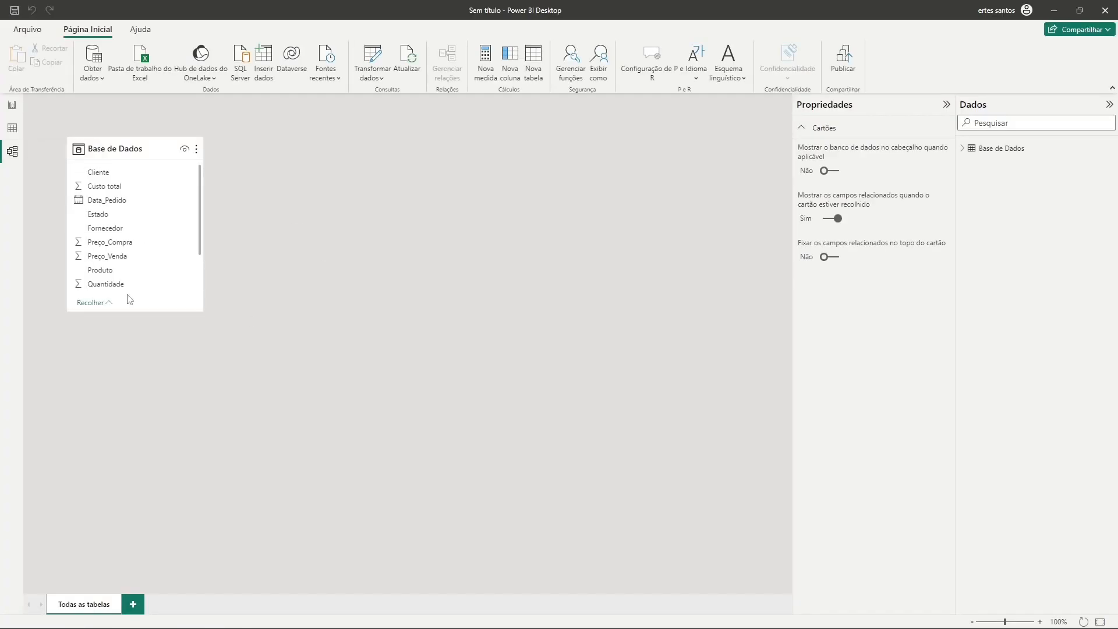
{"action": "left_click", "coordinate": [12, 106]}
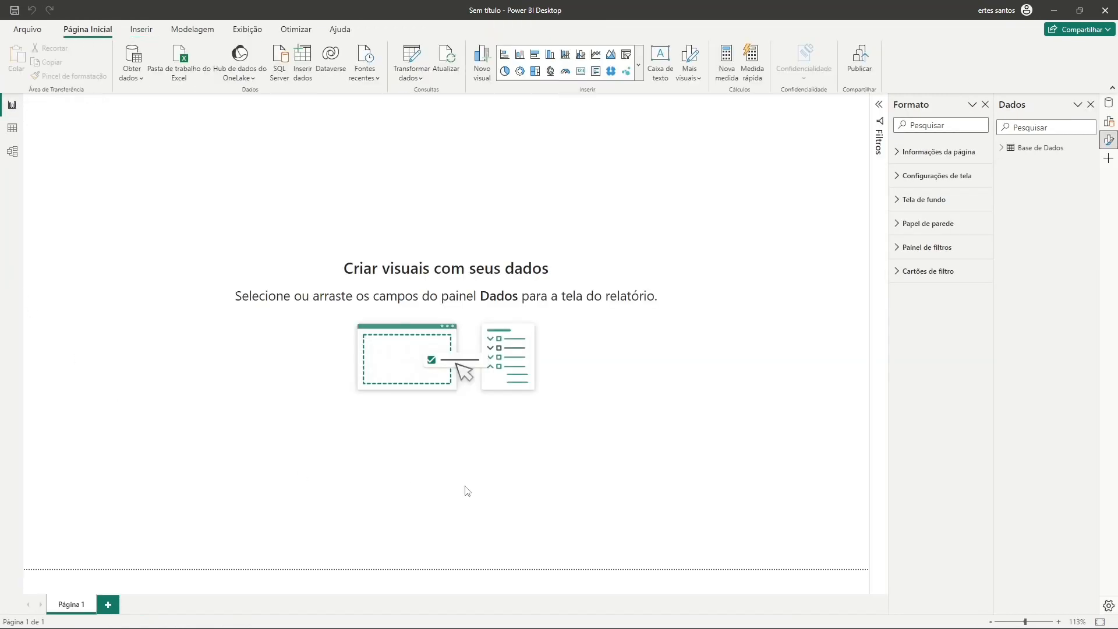
{"action": "left_click", "coordinate": [1004, 148]}
{"action": "left_click", "coordinate": [1032, 150]}
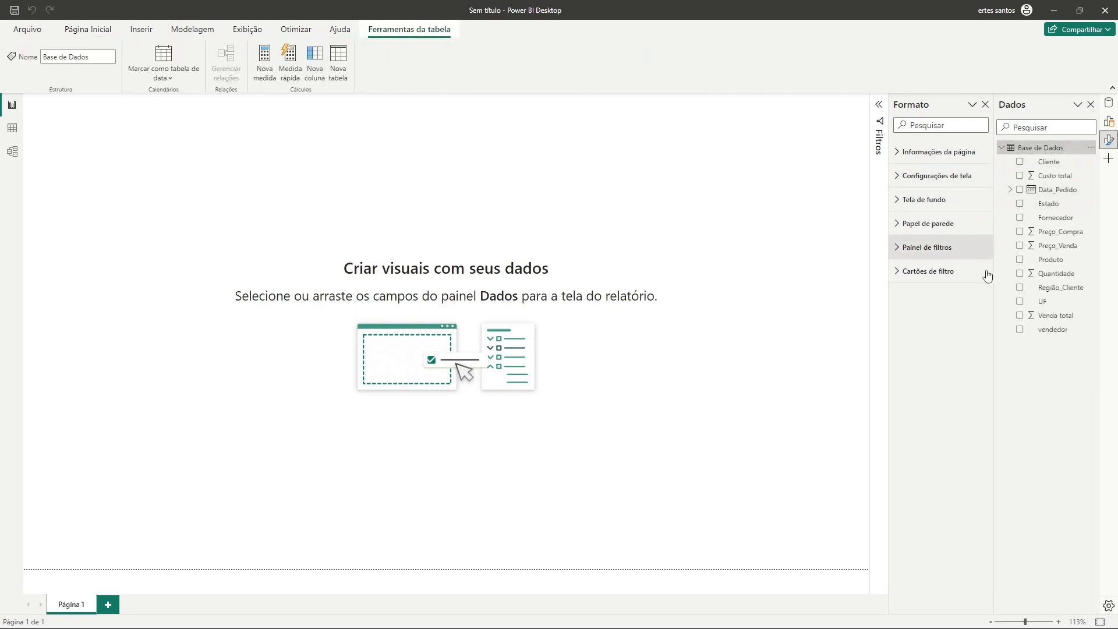
Create a manual data table named Calculos with its single default column and load it into the model.
{"action": "left_click", "coordinate": [85, 32]}
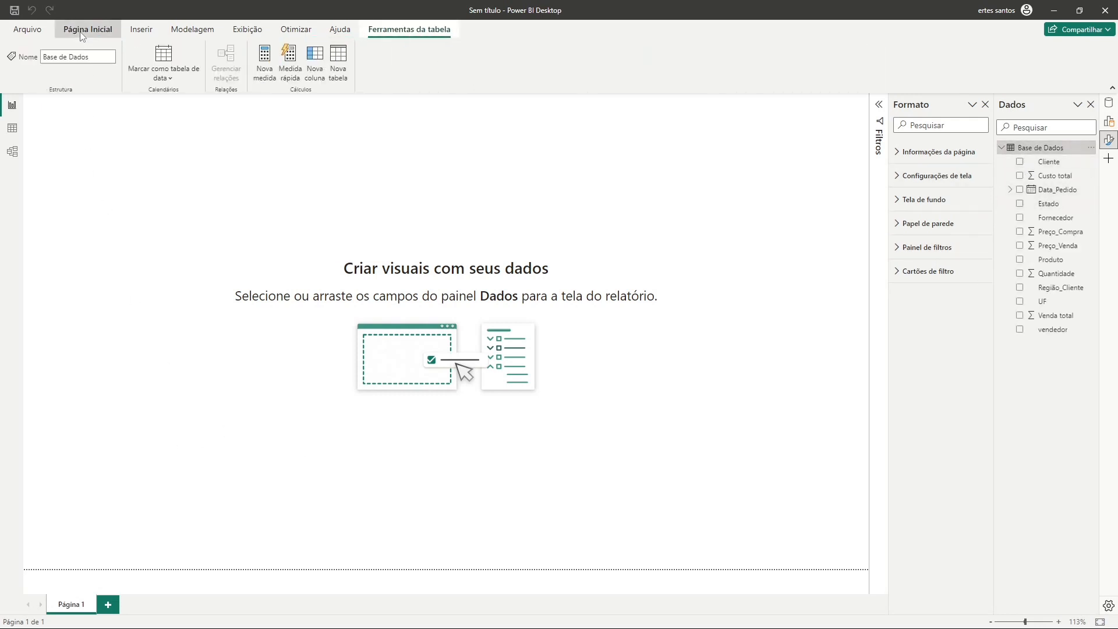
{"action": "left_click", "coordinate": [1002, 149]}
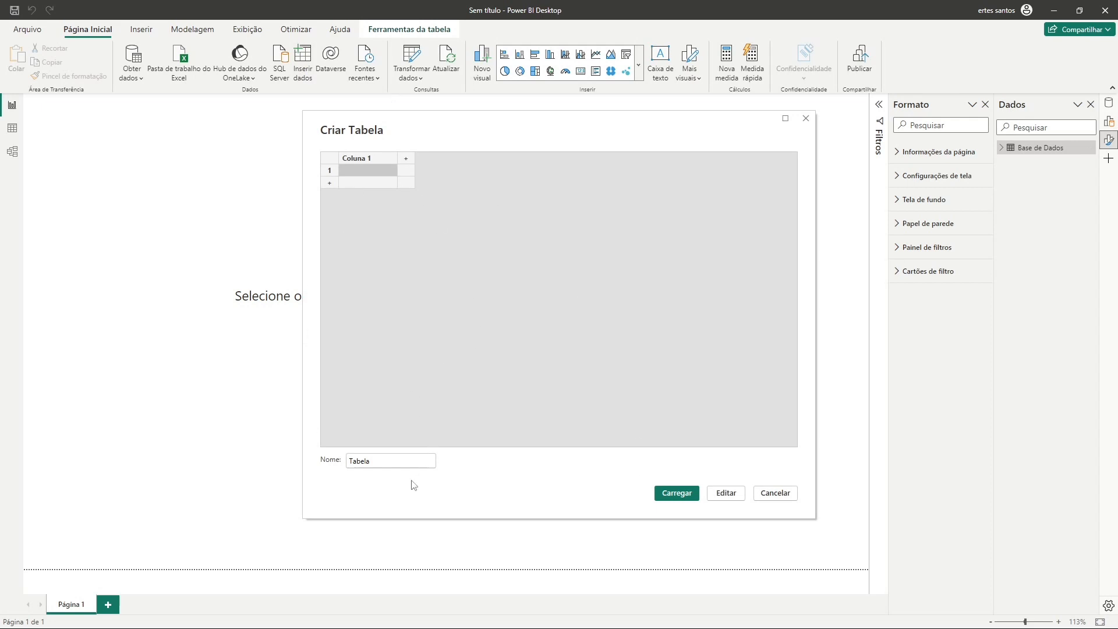
{"action": "left_click", "coordinate": [385, 465]}
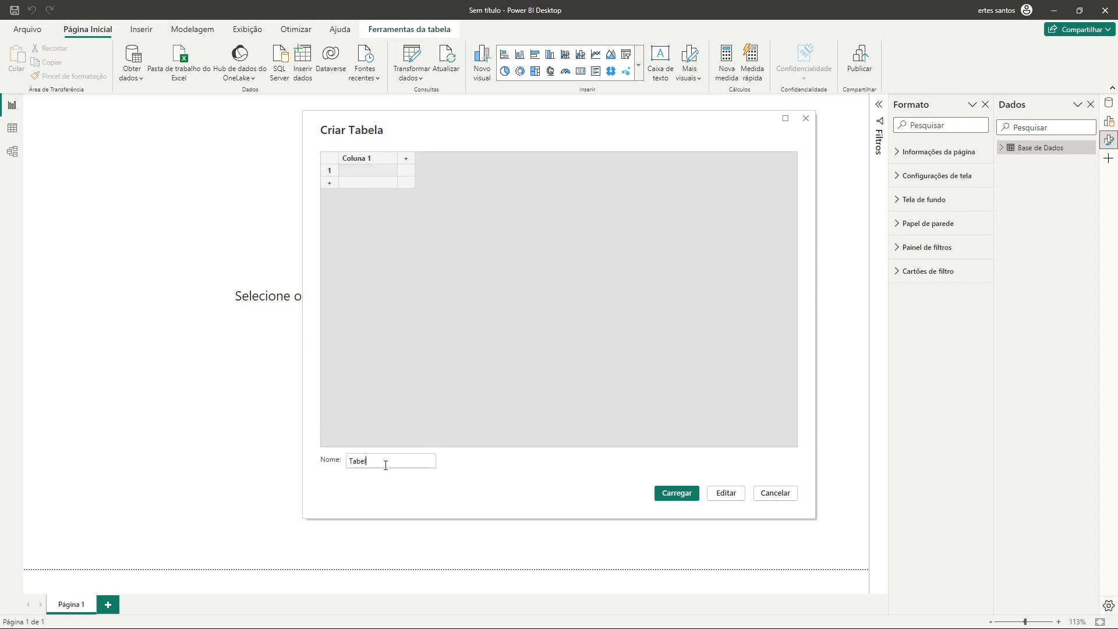
{"action": "key", "text": "BackSpace"}
{"action": "key", "text": "BackSpace"}
{"action": "key", "text": "BackSpace"}
{"action": "key", "text": "BackSpace"}
{"action": "key", "text": "BackSpace"}
{"action": "left_click", "coordinate": [671, 495]}
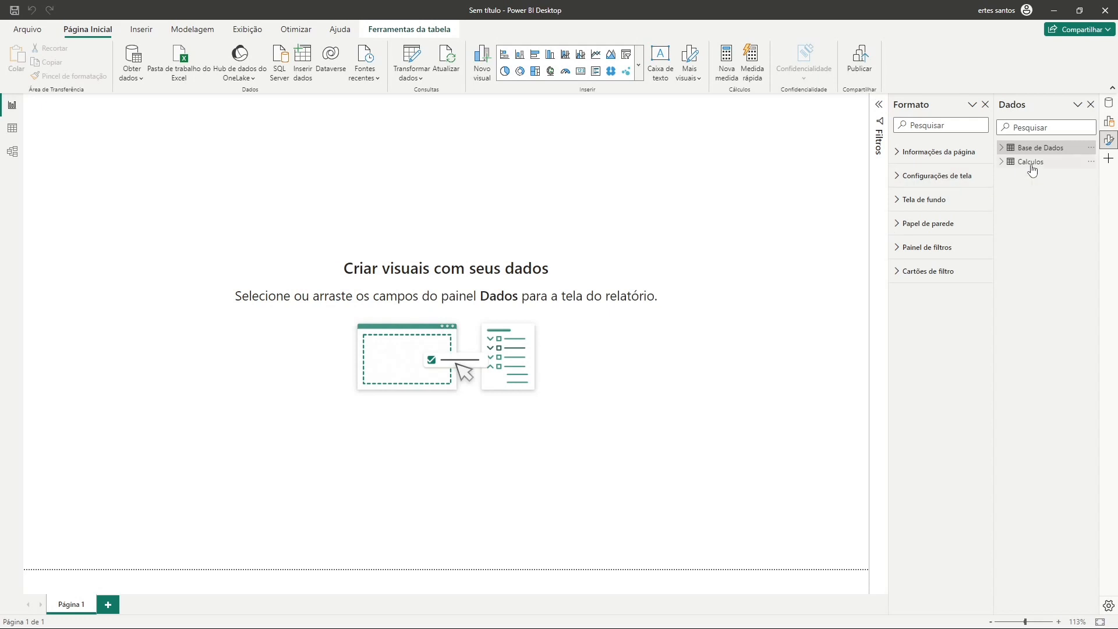
Examine the Coluna 1 field of the new Calculos table and leave that table selected in the field list.
{"action": "left_click", "coordinate": [1020, 167]}
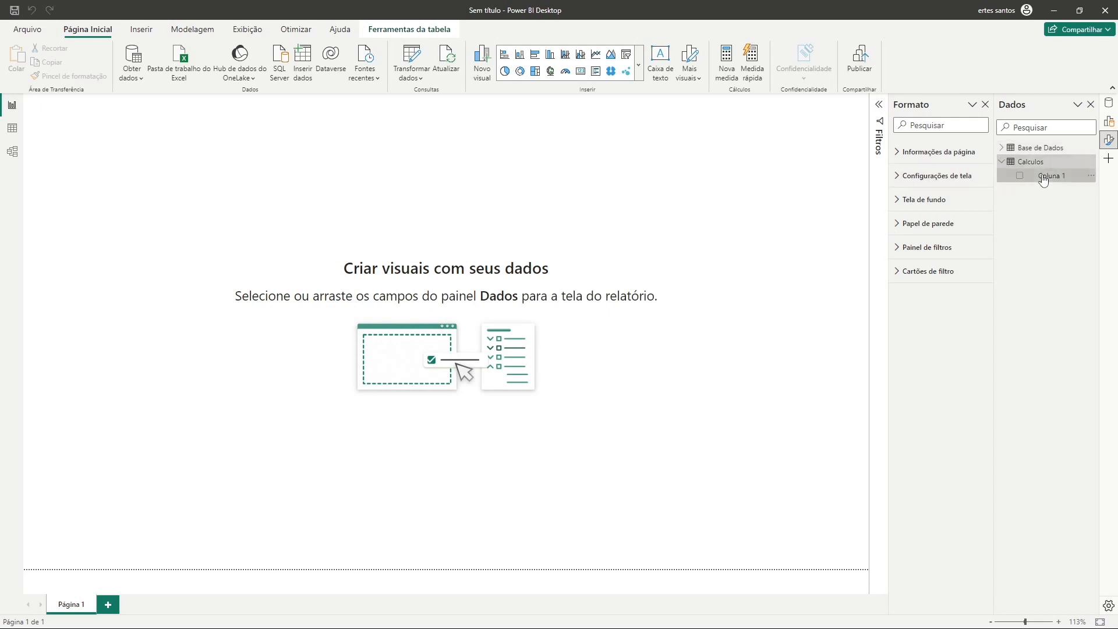
{"action": "left_click", "coordinate": [1044, 178]}
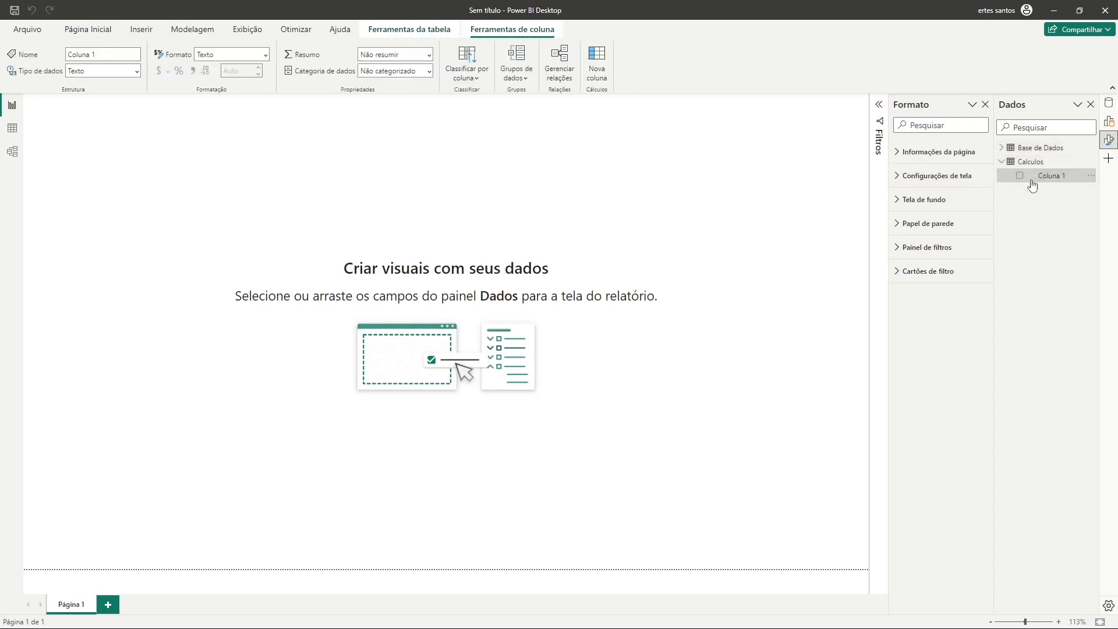
{"action": "left_click", "coordinate": [1017, 165]}
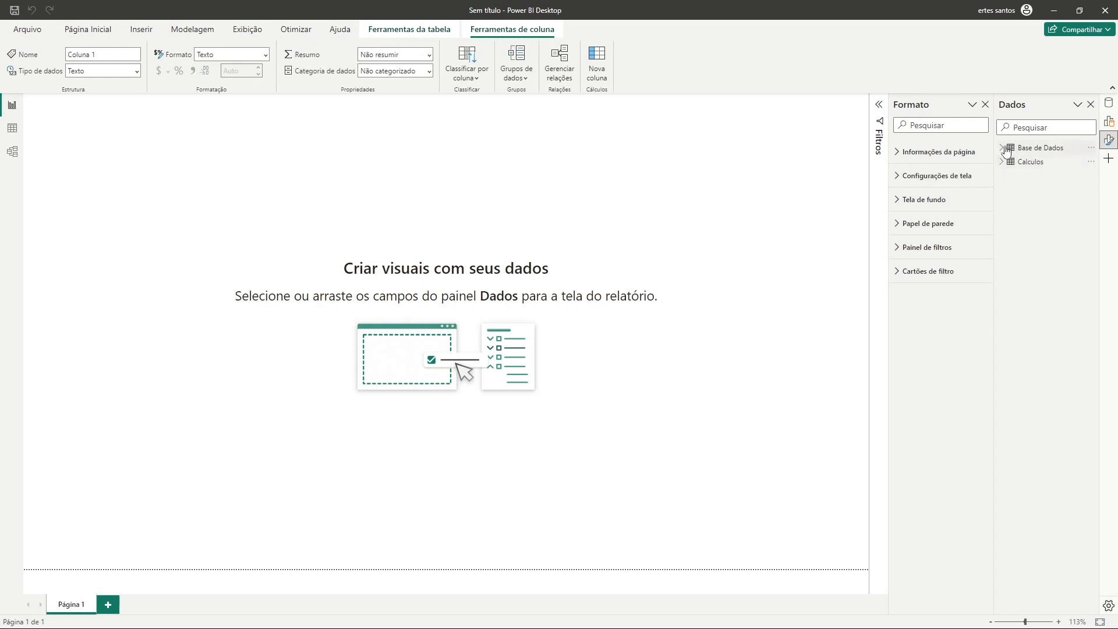
{"action": "left_click", "coordinate": [1005, 149]}
{"action": "left_click", "coordinate": [1005, 150]}
{"action": "left_click", "coordinate": [1006, 162]}
{"action": "left_click", "coordinate": [1006, 167]}
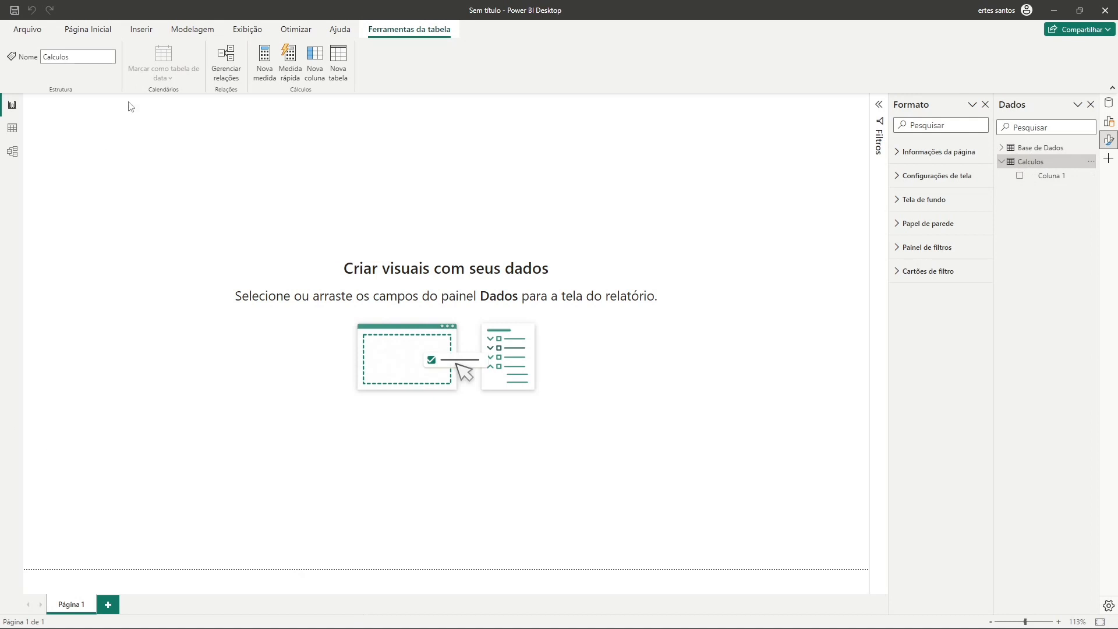
Add a new measure to the Calculos table and name it Faturamento.
{"action": "left_click", "coordinate": [88, 29]}
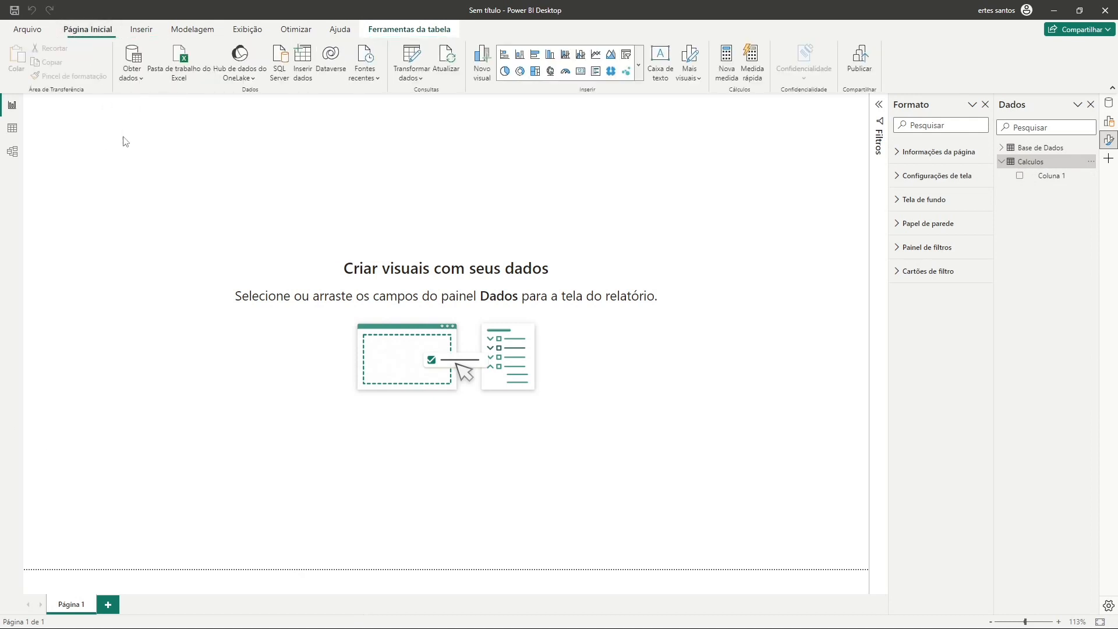
{"action": "left_click", "coordinate": [728, 68]}
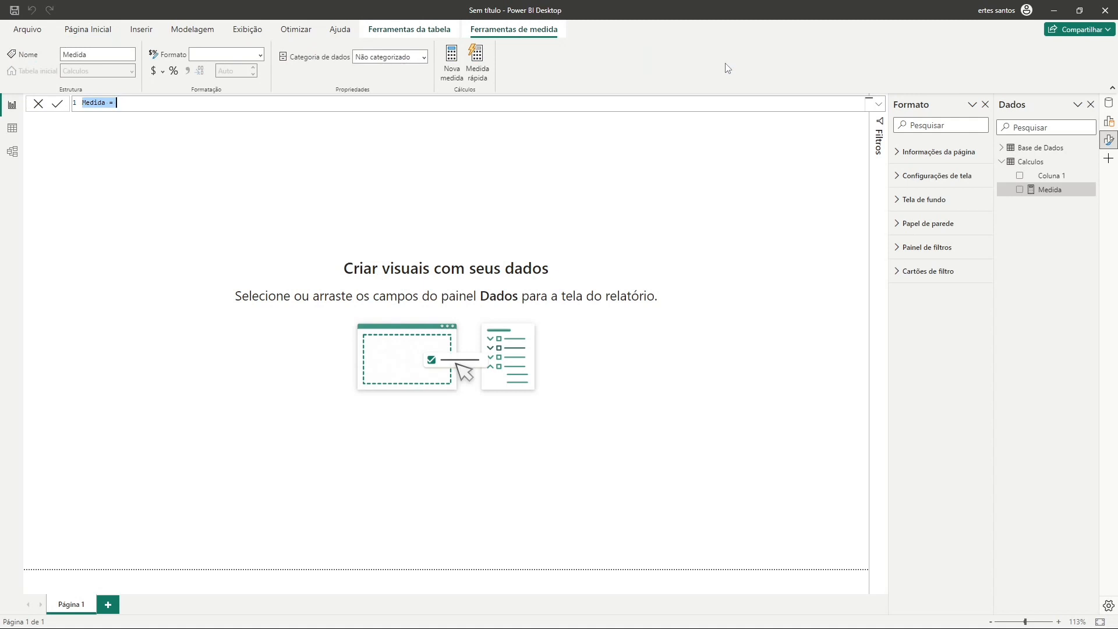
{"action": "left_click", "coordinate": [109, 102]}
{"action": "key", "text": "BackSpace"}
{"action": "key", "text": "BackSpace"}
{"action": "key", "text": "BackSpace"}
{"action": "key", "text": "BackSpace"}
{"action": "key", "text": "BackSpace"}
{"action": "key", "text": "BackSpace"}
{"action": "type", "text": "Faturamento"}
Define the Faturamento measure as sum('Base de Dados'[Venda total]) and commit the formula.
{"action": "left_click", "coordinate": [139, 102]}
{"action": "type", "text": "su"}
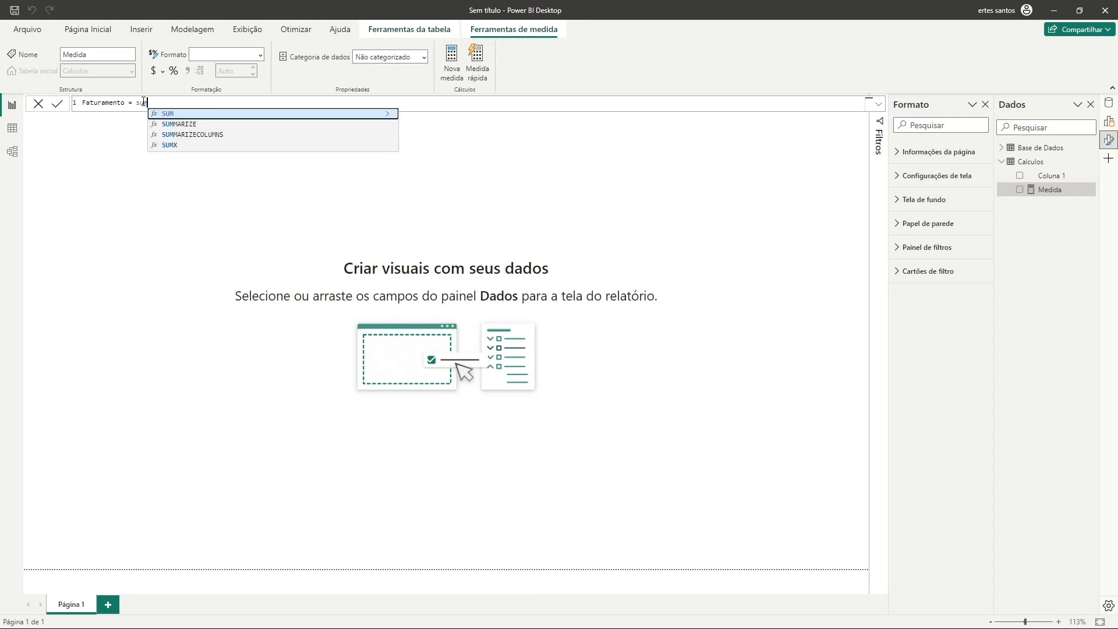
{"action": "type", "text": "m("}
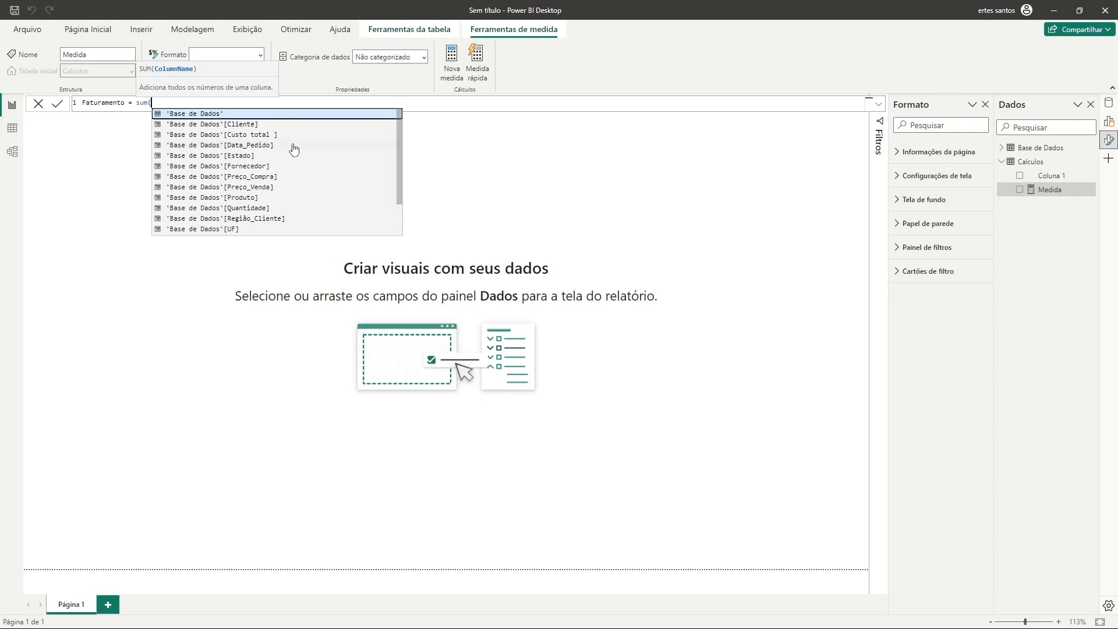
{"action": "scroll", "coordinate": [291, 146], "scroll_direction": "down", "scroll_amount": 2}
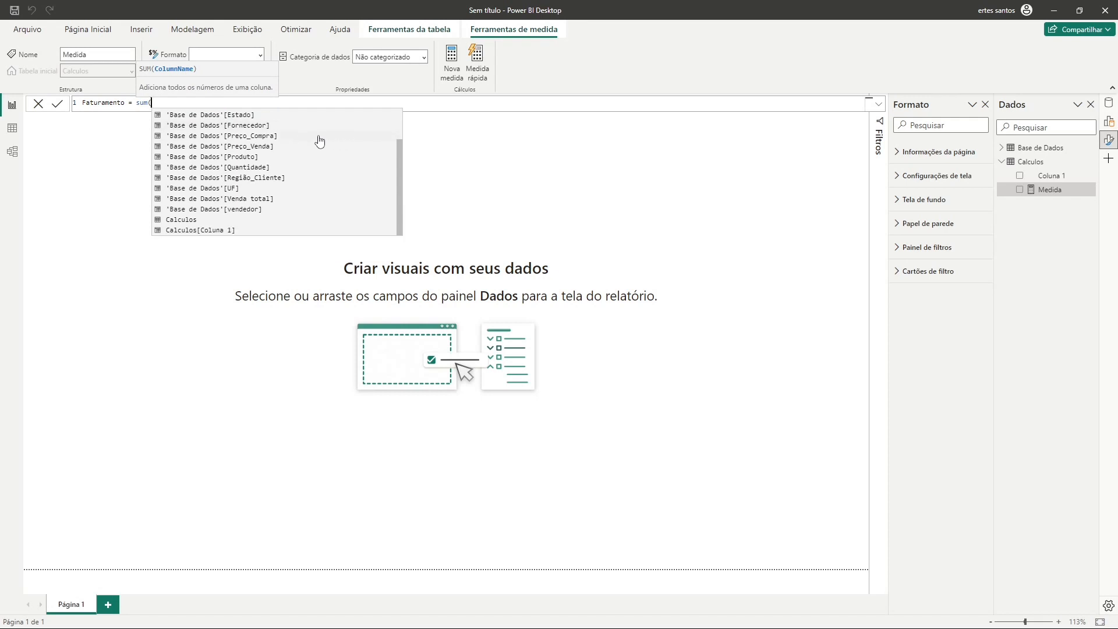
{"action": "left_click", "coordinate": [198, 200]}
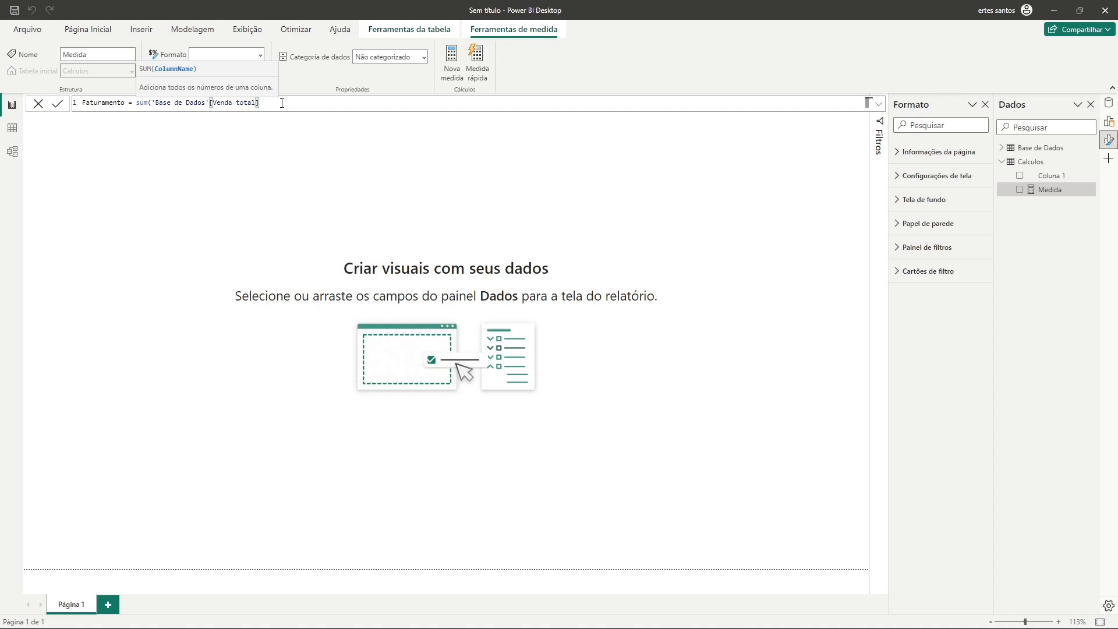
{"action": "type", "text": ")"}
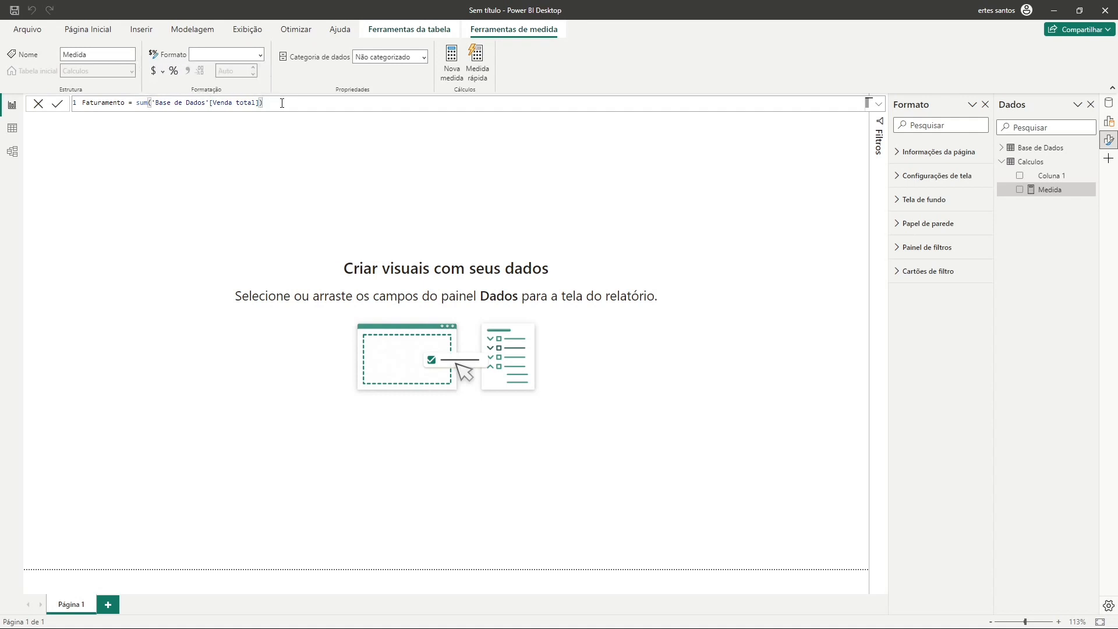
{"action": "key", "text": "Return"}
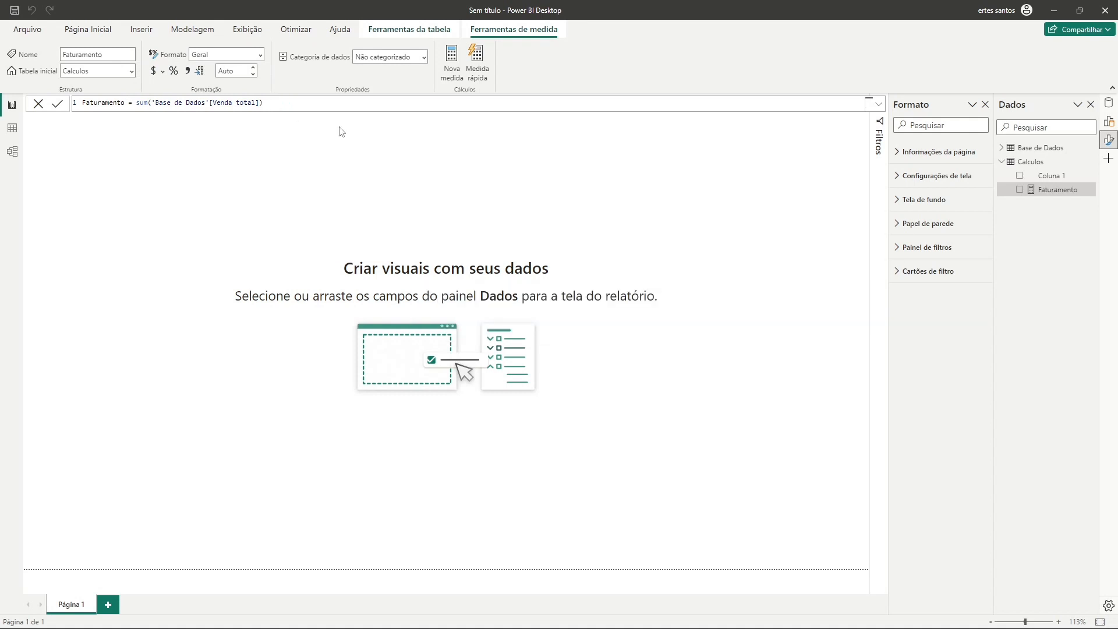
Insert a card visual on the report page and fill it with the Faturamento measure.
{"action": "left_click", "coordinate": [624, 214]}
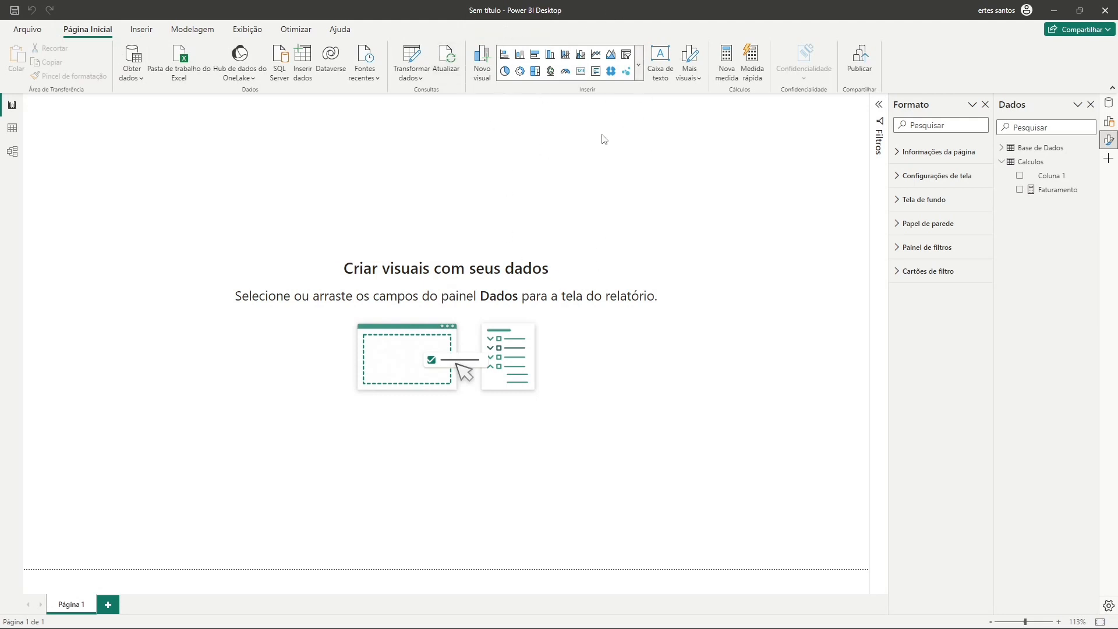
{"action": "left_click", "coordinate": [582, 73]}
{"action": "left_click_drag", "start_coordinate": [102, 233], "coordinate": [166, 279]}
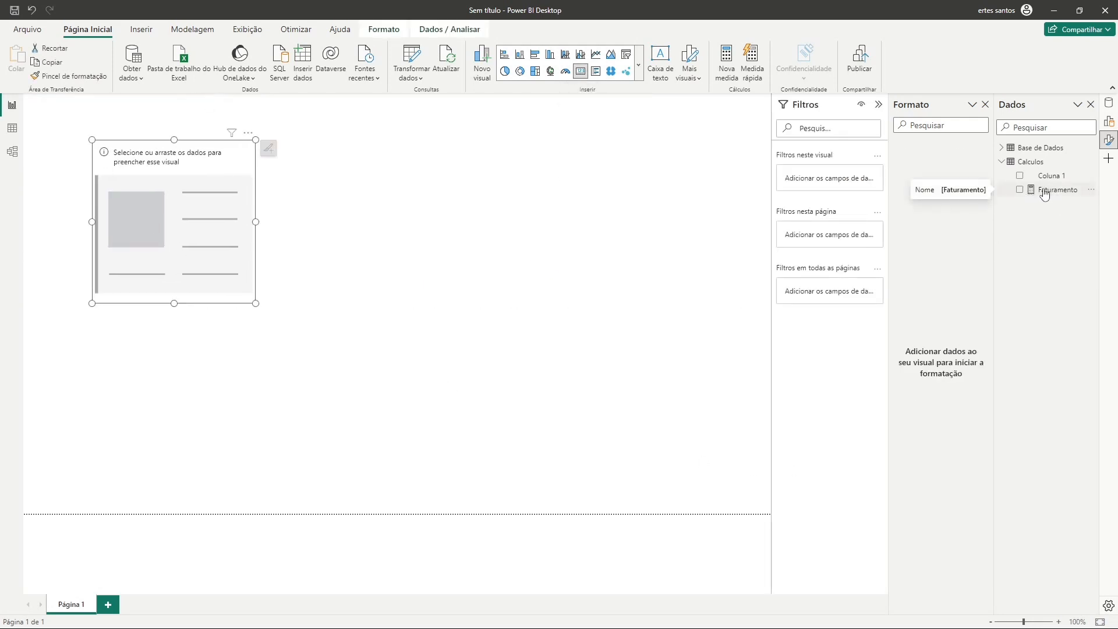
{"action": "left_click_drag", "start_coordinate": [1046, 194], "coordinate": [179, 212]}
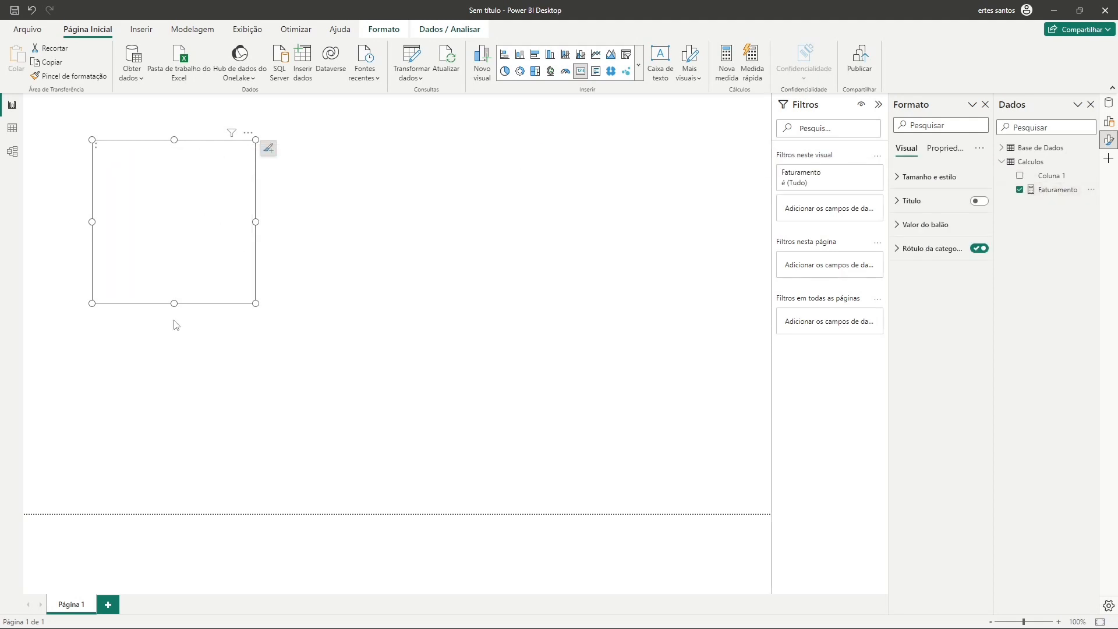
Resize the Faturamento card to a compact horizontal rectangle and move it to the upper-left corner of the page.
{"action": "left_click_drag", "start_coordinate": [173, 303], "coordinate": [174, 264]}
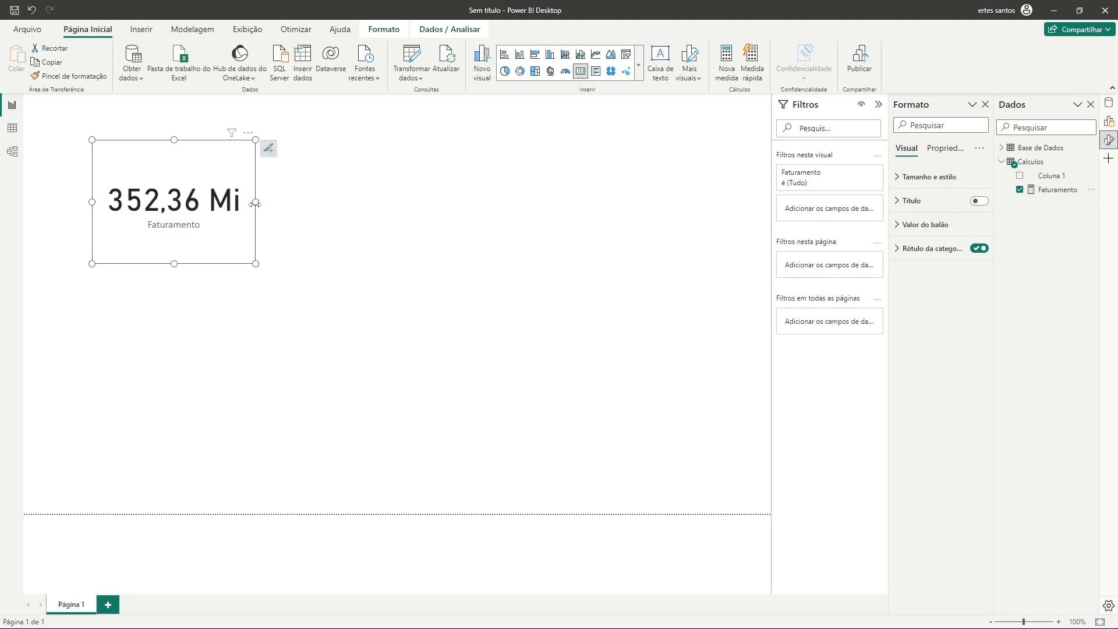
{"action": "left_click_drag", "start_coordinate": [256, 202], "coordinate": [353, 202]}
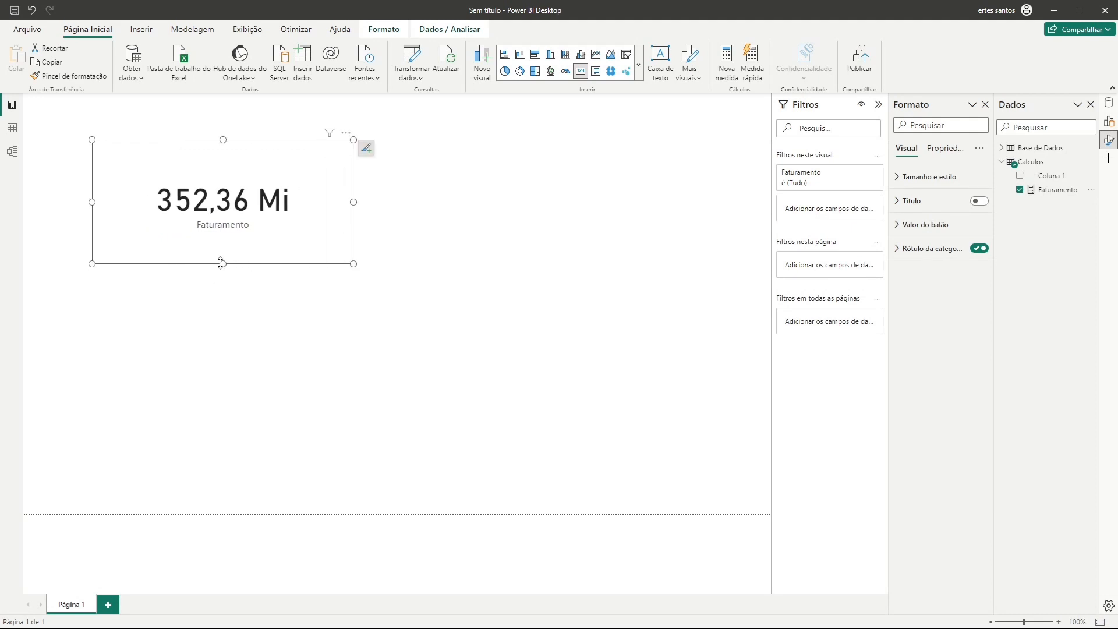
{"action": "left_click_drag", "start_coordinate": [222, 264], "coordinate": [223, 246]}
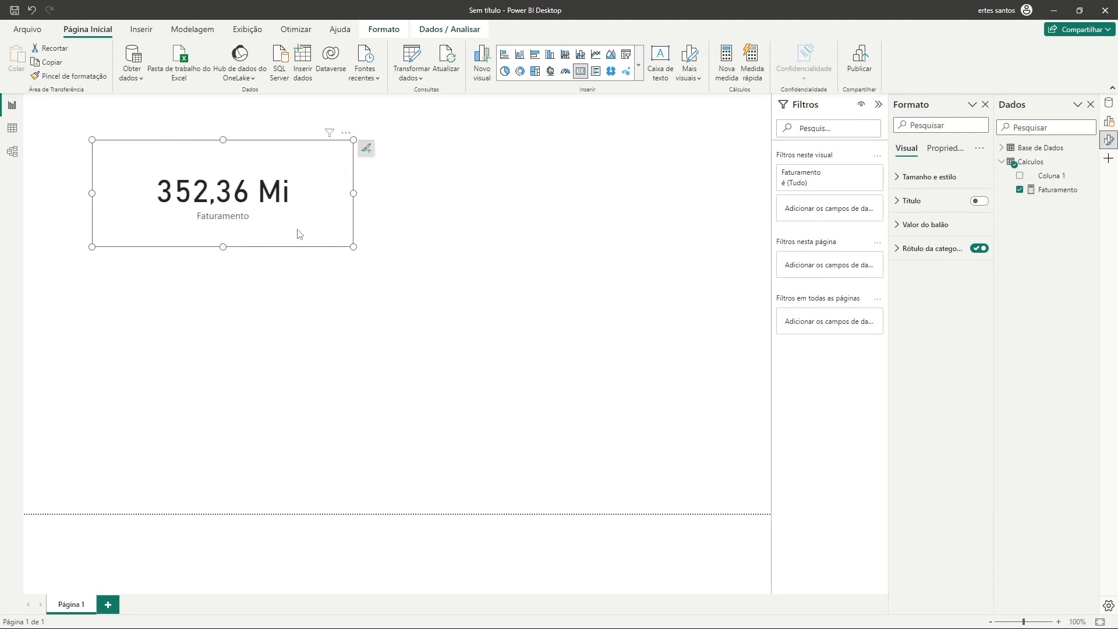
{"action": "left_click_drag", "start_coordinate": [300, 234], "coordinate": [229, 206]}
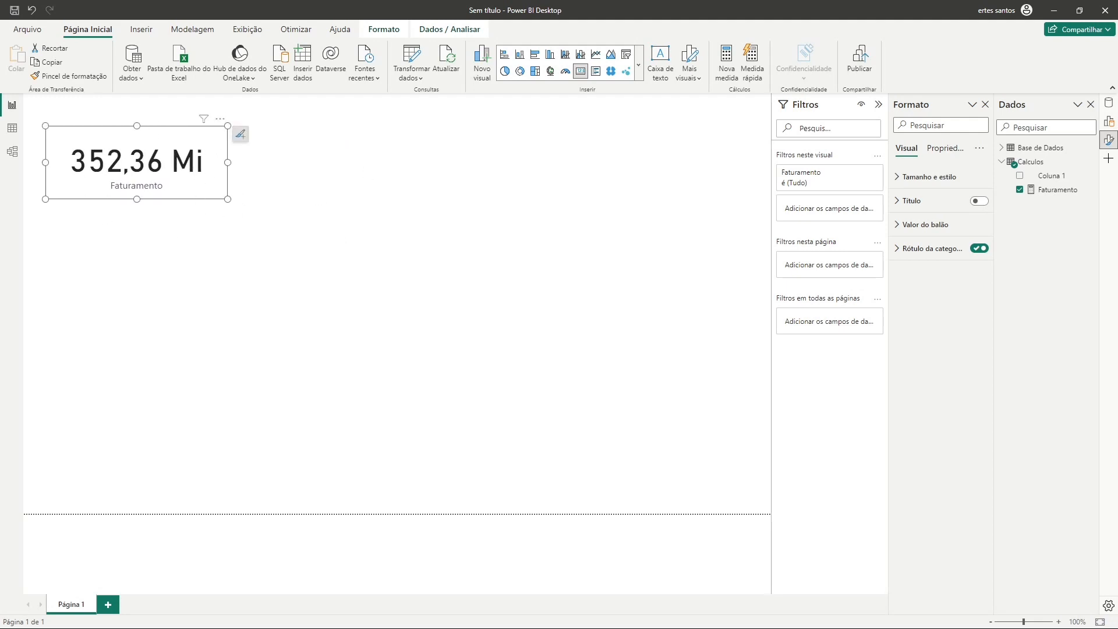
Review the Venda total column of Base de Dados in the table view, and return to the report view.
{"action": "left_click", "coordinate": [13, 129]}
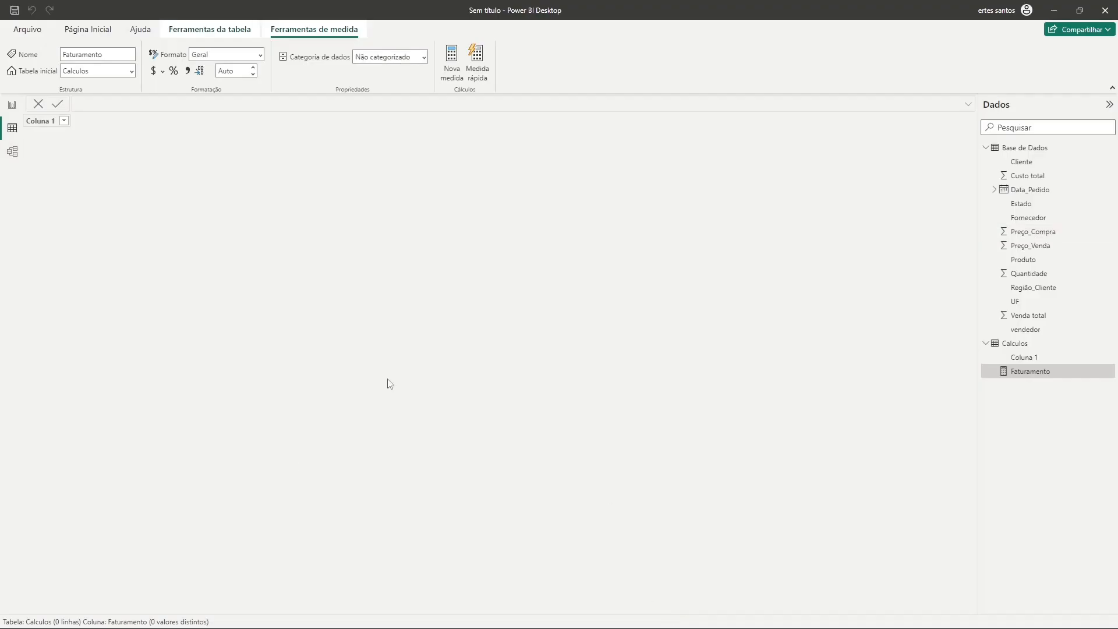
{"action": "left_click", "coordinate": [1023, 149]}
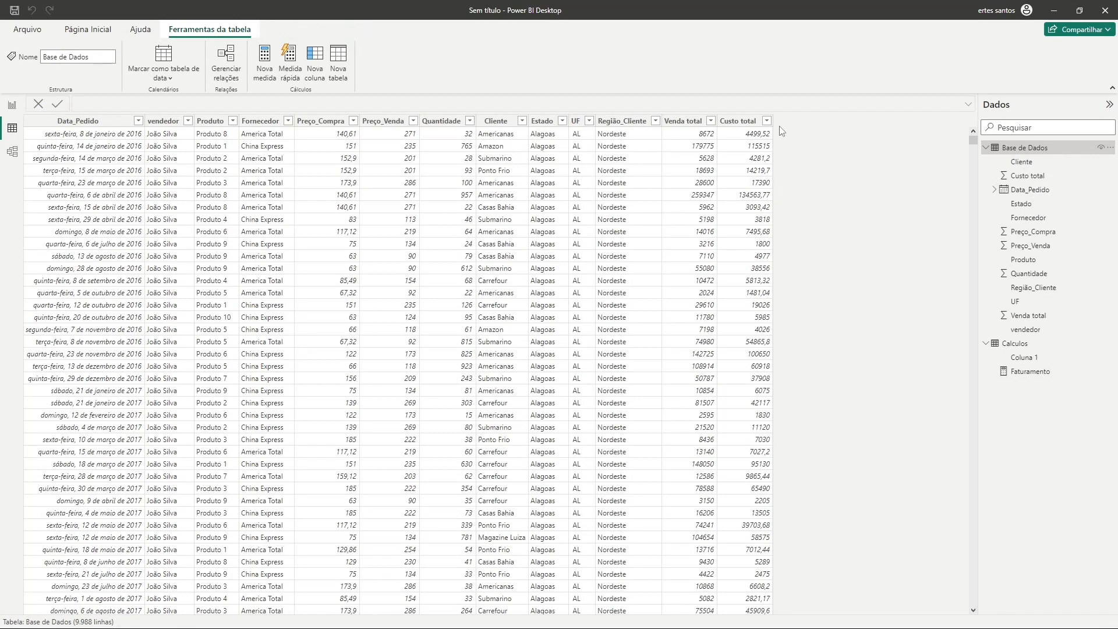
{"action": "left_click", "coordinate": [695, 121]}
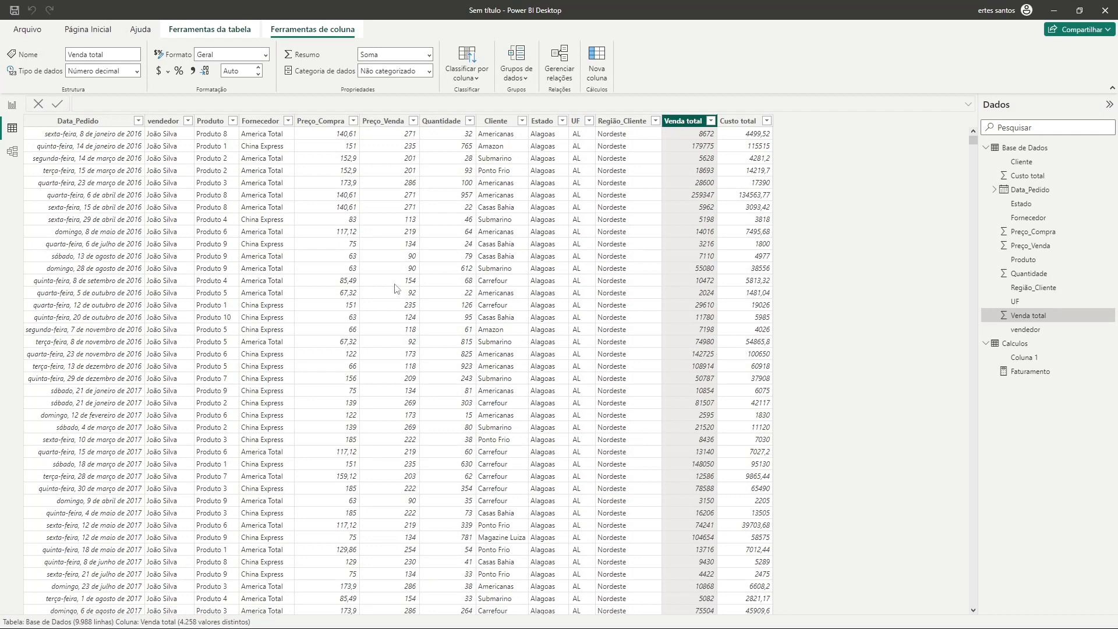
{"action": "left_click", "coordinate": [12, 105]}
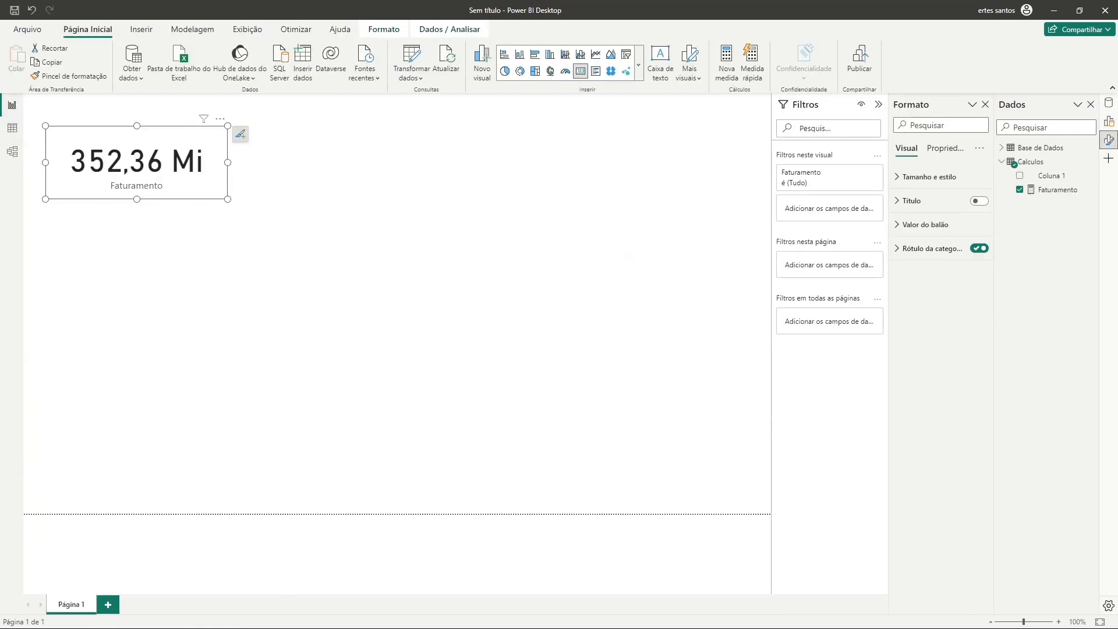
Shrink the Faturamento card slightly in width and height, and deselect it.
{"action": "left_click", "coordinate": [153, 228]}
{"action": "left_click", "coordinate": [185, 195]}
{"action": "left_click_drag", "start_coordinate": [227, 199], "coordinate": [212, 194]}
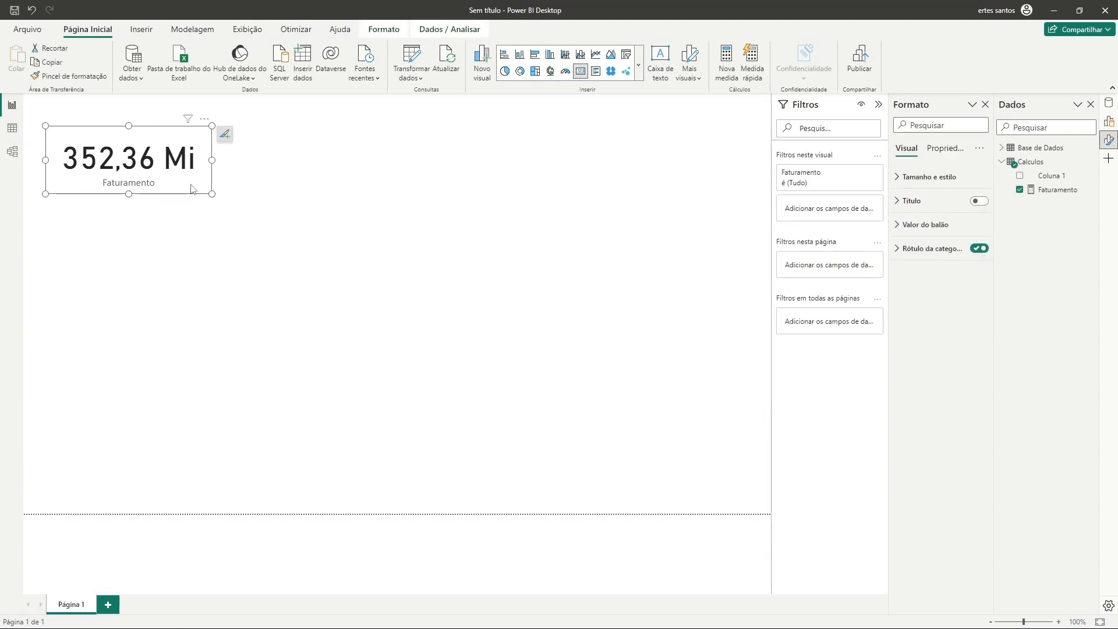
{"action": "left_click", "coordinate": [205, 262]}
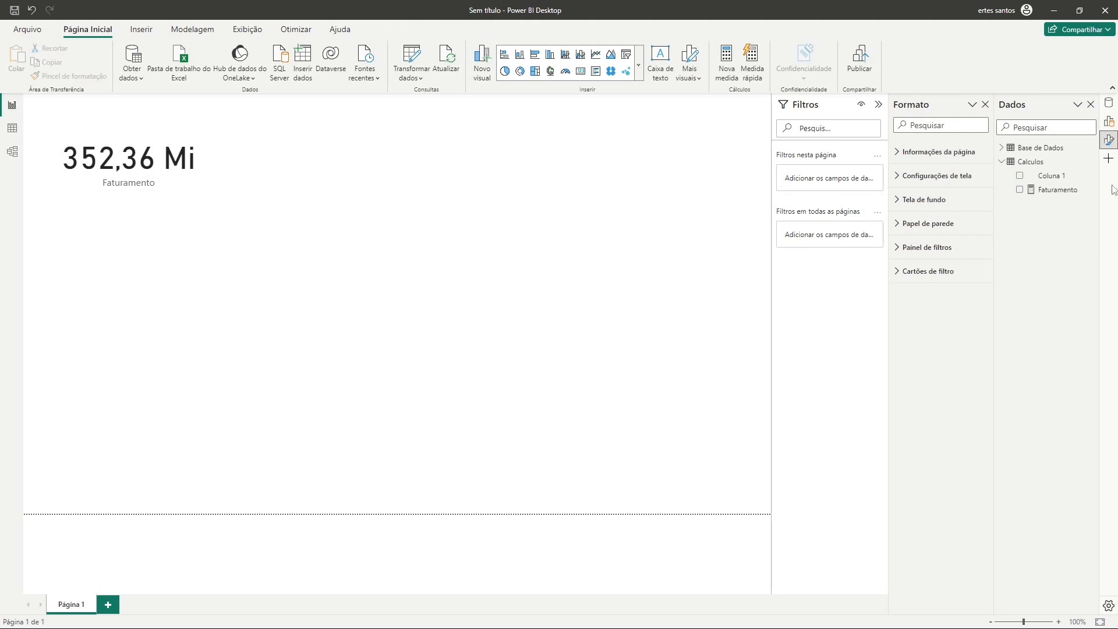
Add another measure to the Calculos table and name it Custo.
{"action": "left_click", "coordinate": [1035, 164]}
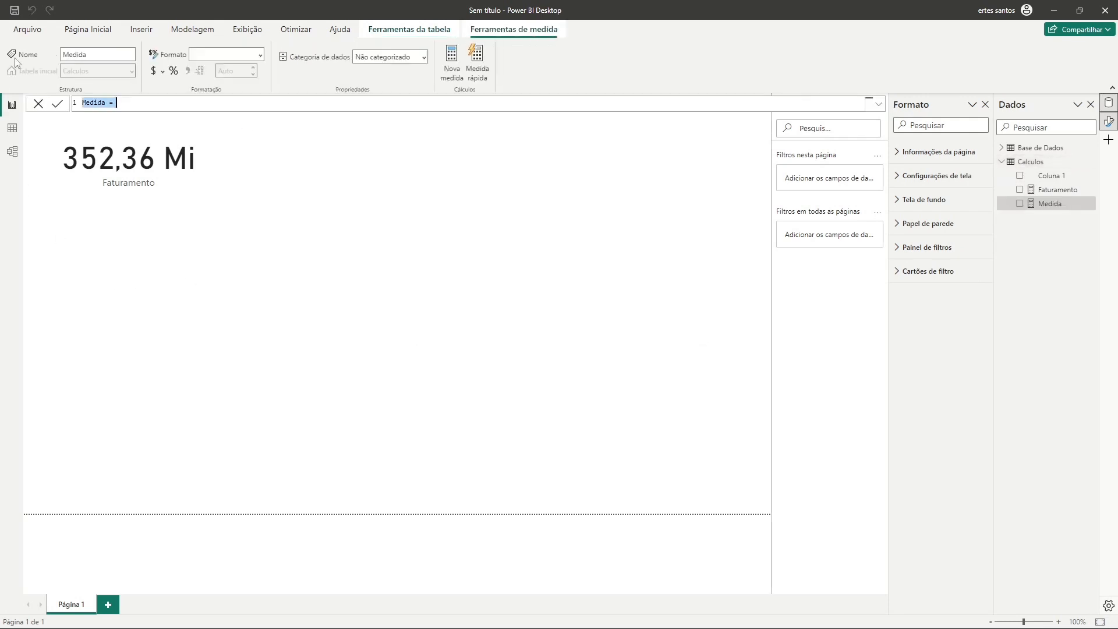
{"action": "left_click", "coordinate": [109, 104]}
{"action": "key", "text": "BackSpace"}
{"action": "key", "text": "BackSpace"}
{"action": "key", "text": "BackSpace"}
{"action": "key", "text": "BackSpace"}
{"action": "key", "text": "BackSpace"}
{"action": "type", "text": "Custo"}
Define the Custo measure as the sum of the Custo total column from Base de Dados and commit it.
{"action": "type", "text": "sum"}
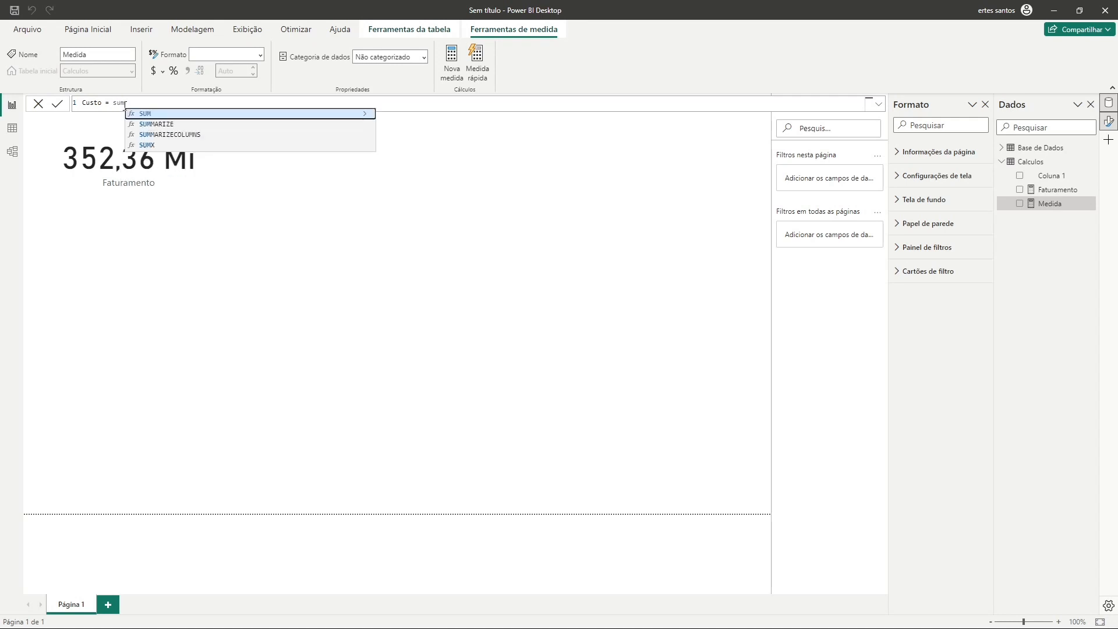
{"action": "type", "text": "("}
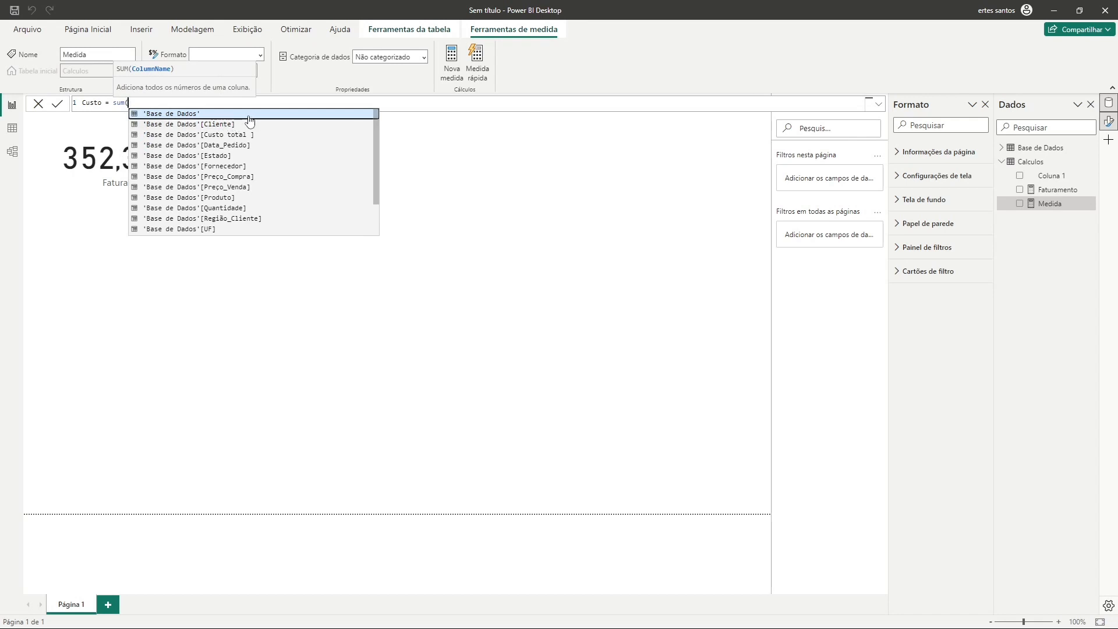
{"action": "type", "text": "base"}
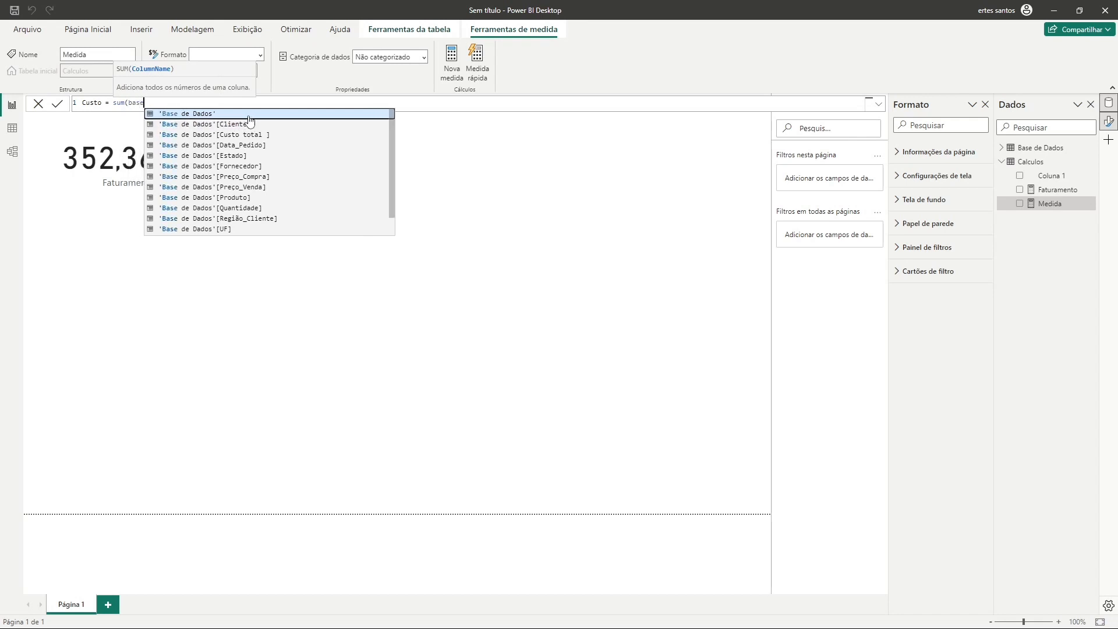
{"action": "type", "text": " de dad"}
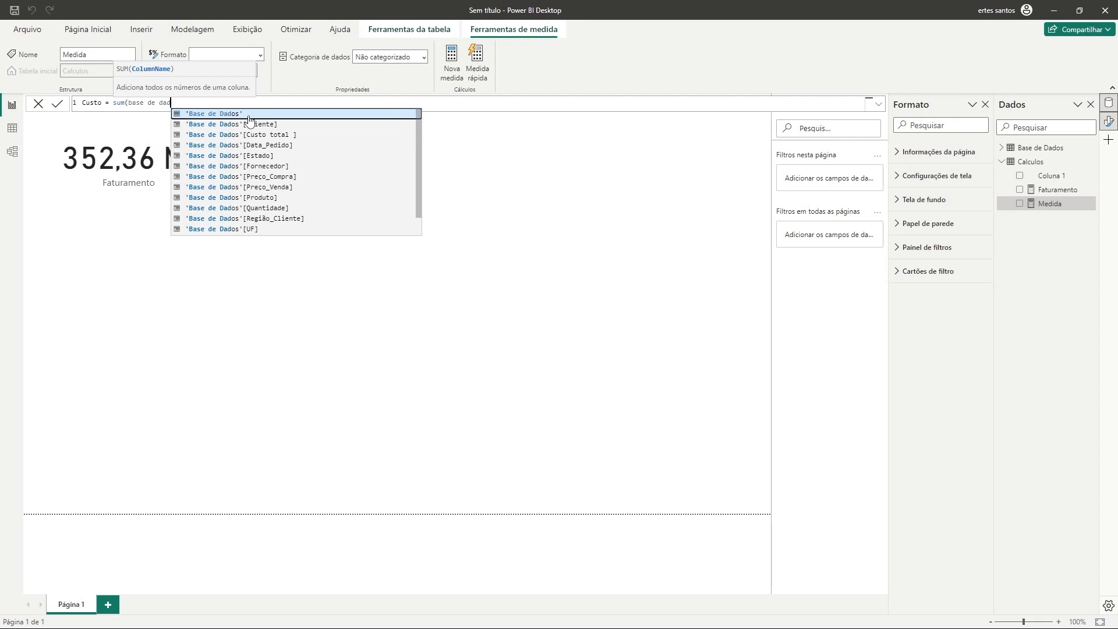
{"action": "type", "text": "os"}
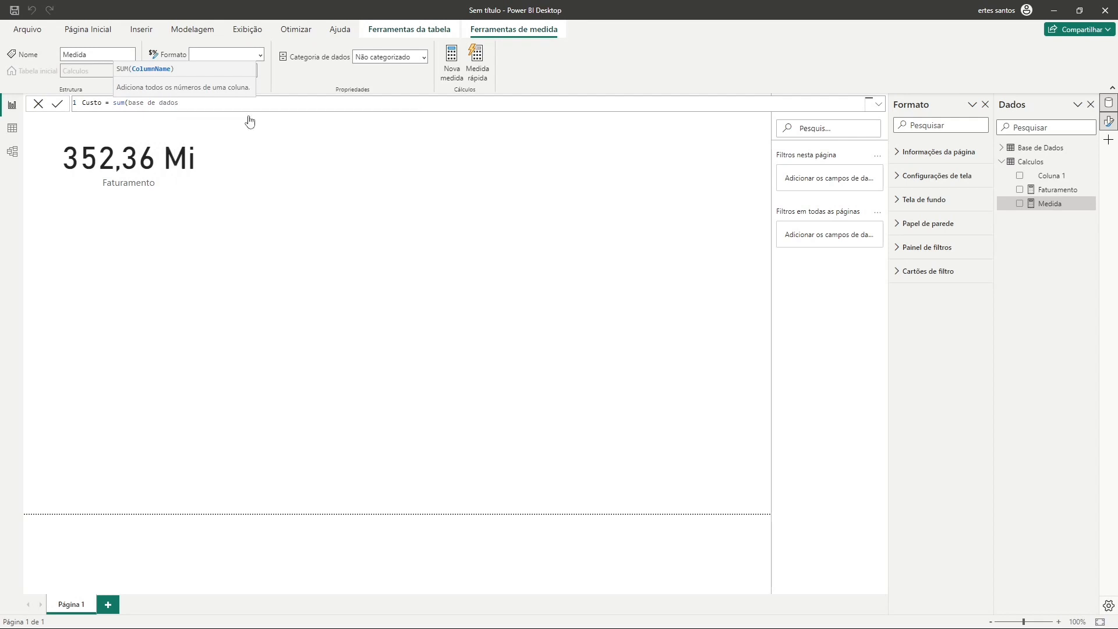
{"action": "scroll", "coordinate": [314, 146], "scroll_direction": "down", "scroll_amount": 1}
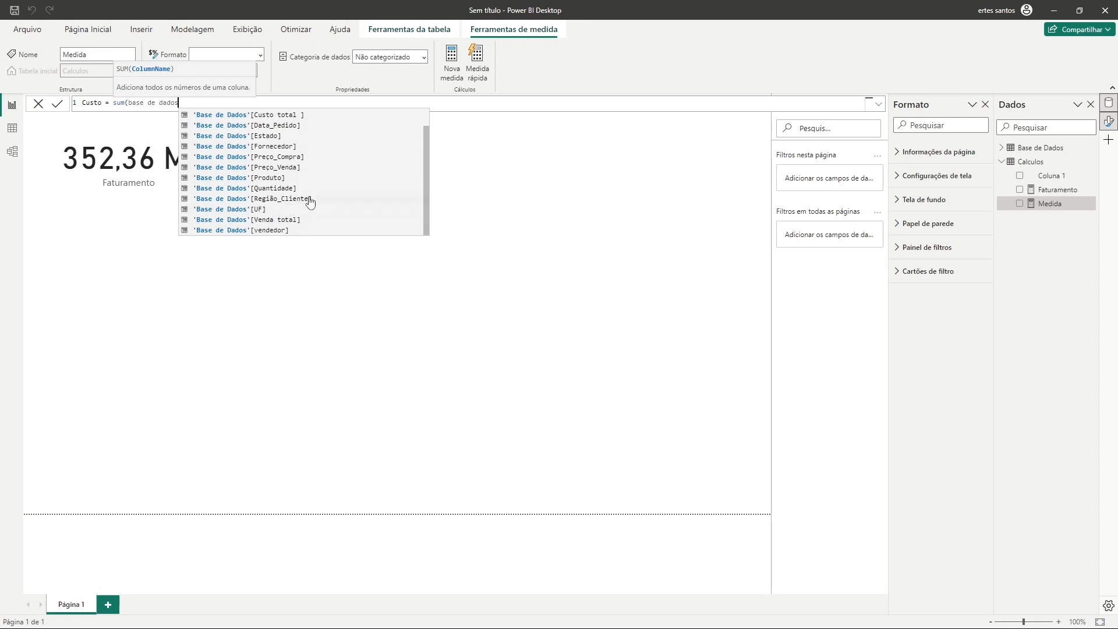
{"action": "left_click", "coordinate": [271, 116]}
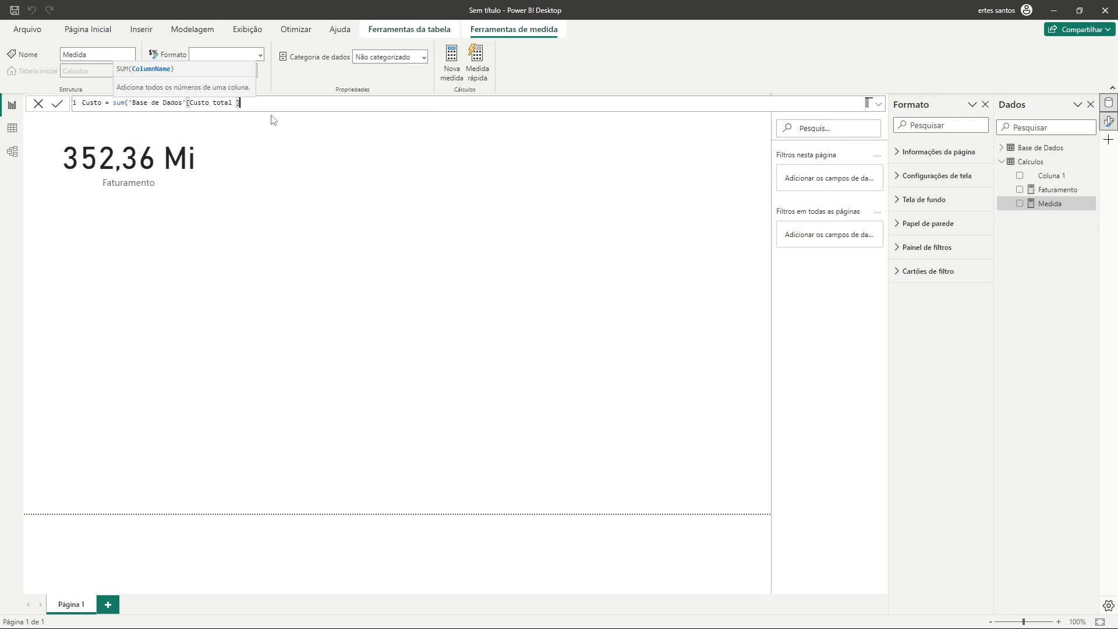
{"action": "key", "text": "Return"}
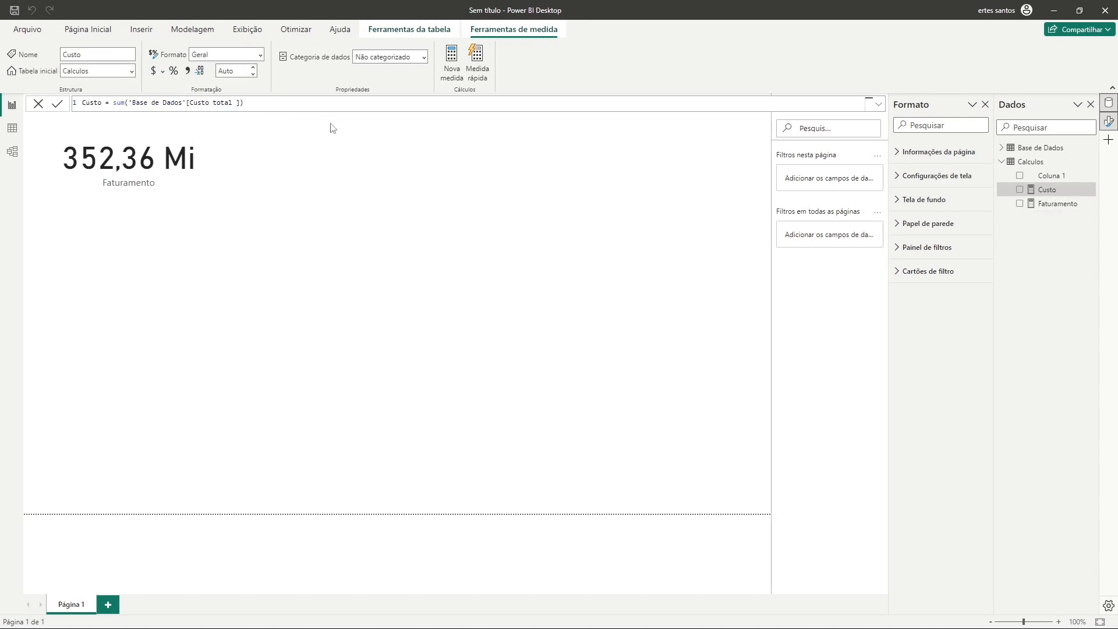
{"action": "left_click", "coordinate": [435, 222]}
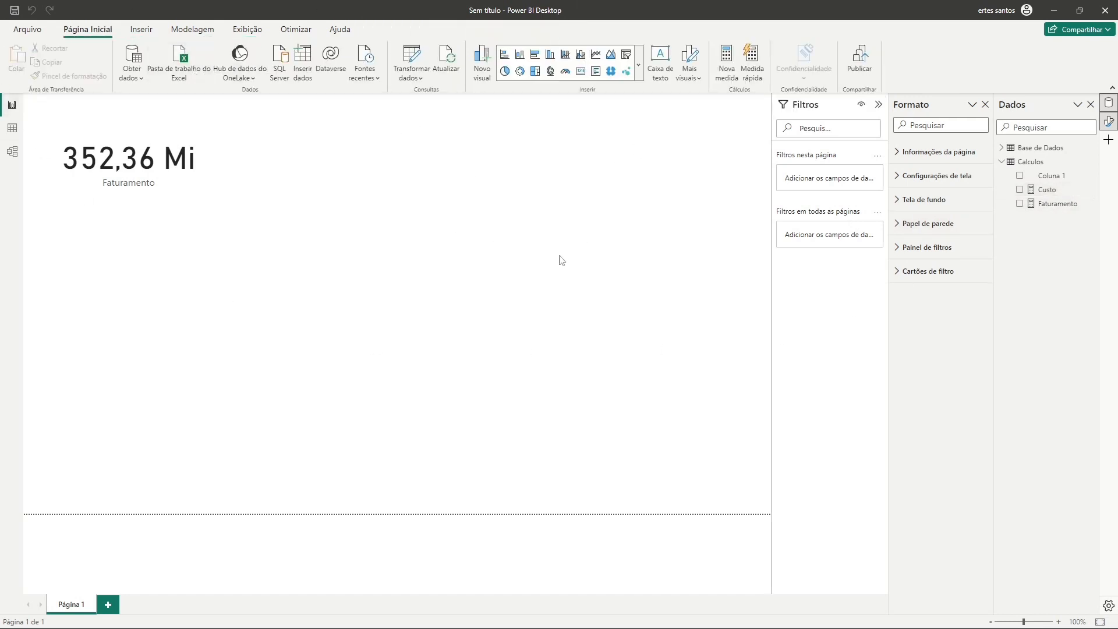
Add a card beside the Faturamento card, show the Custo measure in it, and deselect it.
{"action": "left_click", "coordinate": [581, 79]}
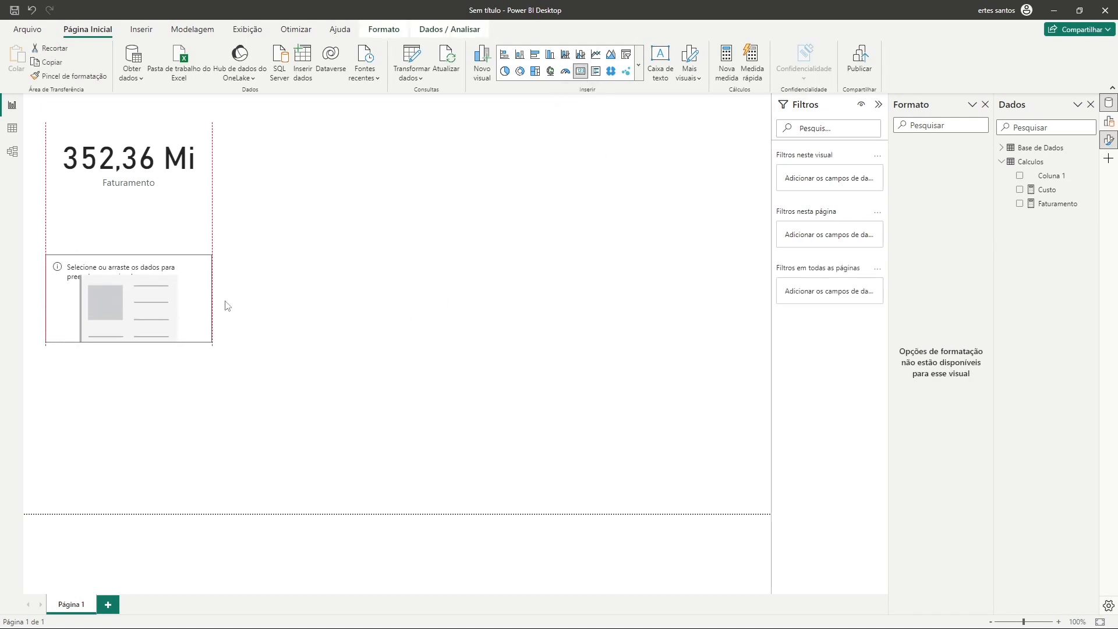
{"action": "left_click_drag", "start_coordinate": [225, 305], "coordinate": [325, 139]}
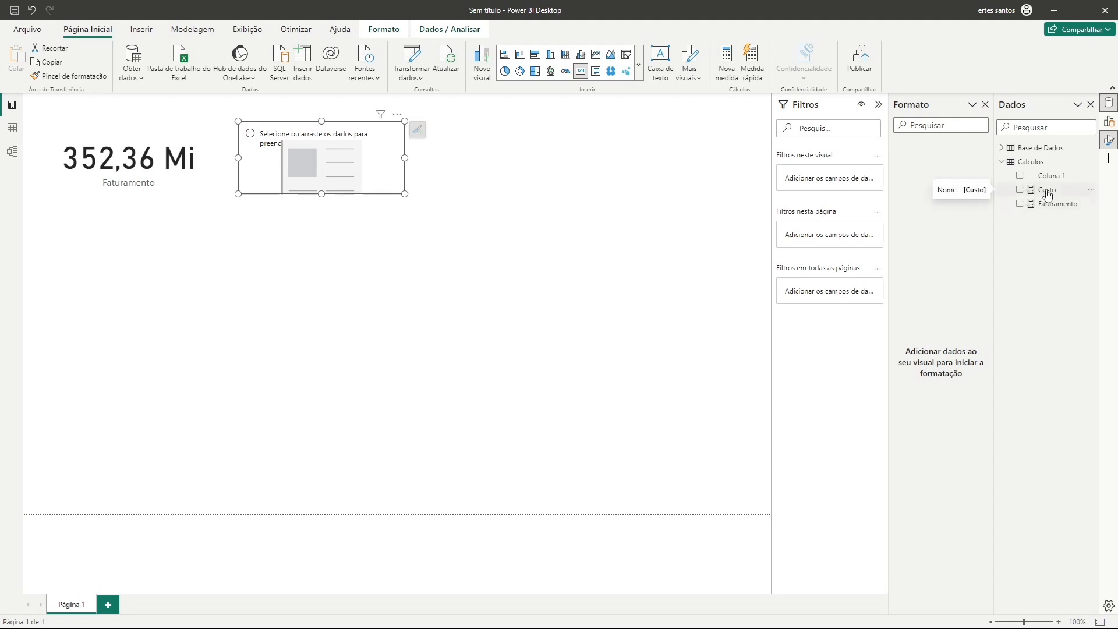
{"action": "left_click", "coordinate": [1047, 194]}
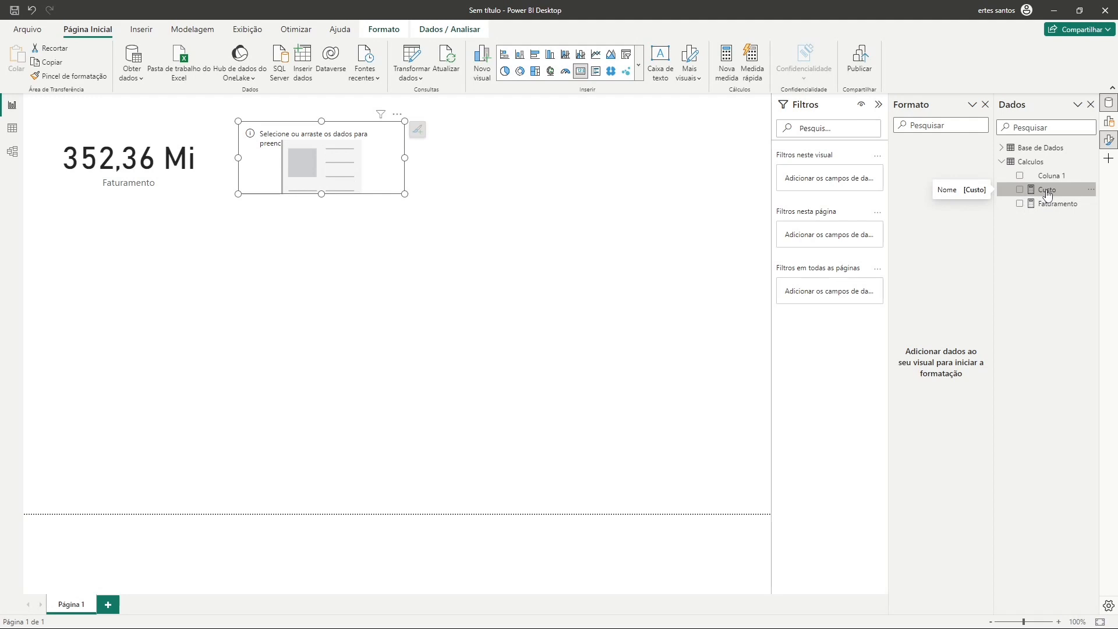
{"action": "left_click_drag", "start_coordinate": [1047, 194], "coordinate": [303, 168]}
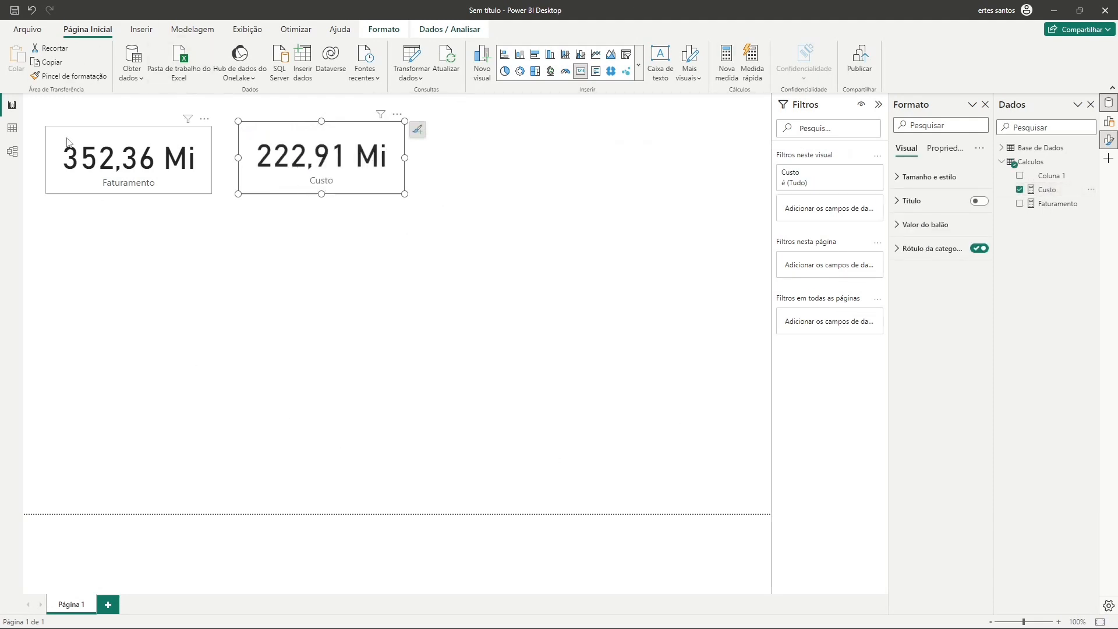
{"action": "left_click", "coordinate": [293, 240]}
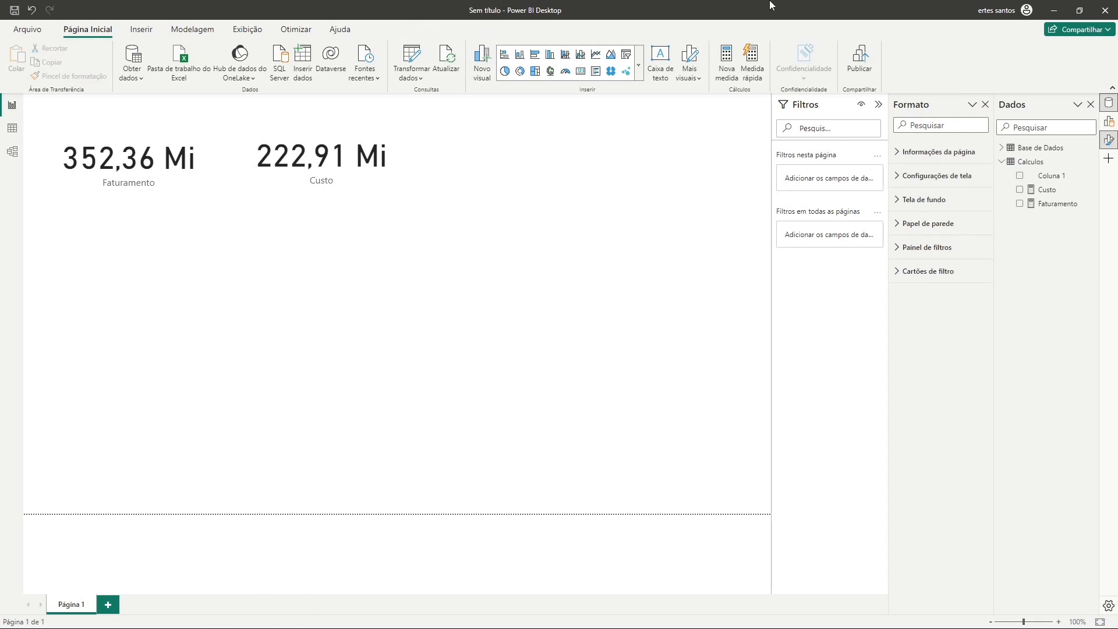
Examine the rows of the Base de Dados table in the table view, and return to the report view.
{"action": "left_click", "coordinate": [1031, 163]}
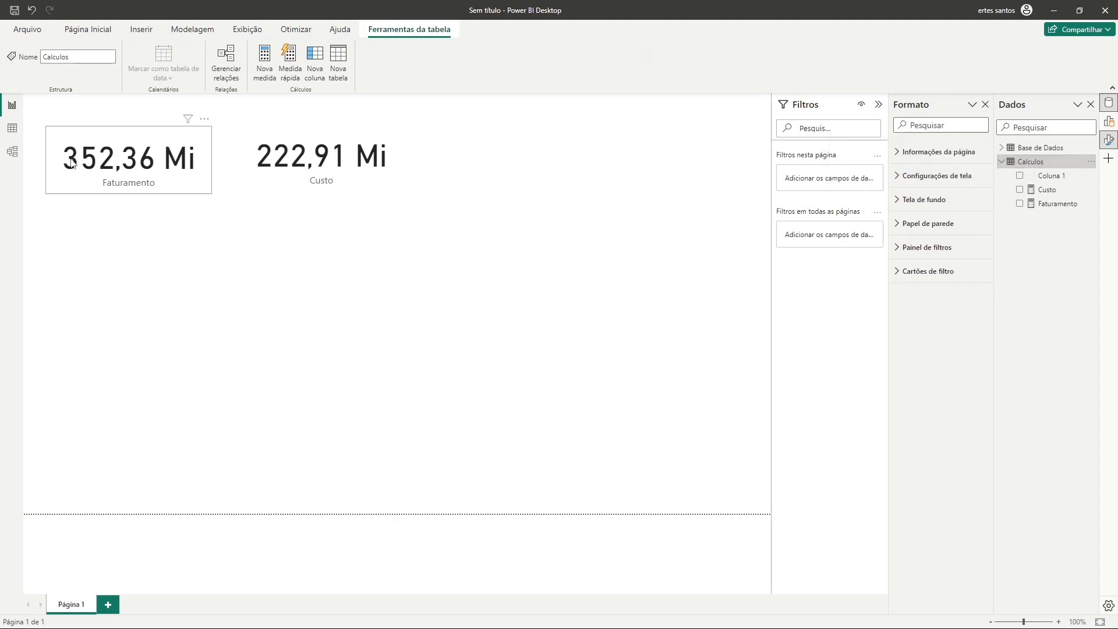
{"action": "left_click", "coordinate": [12, 128]}
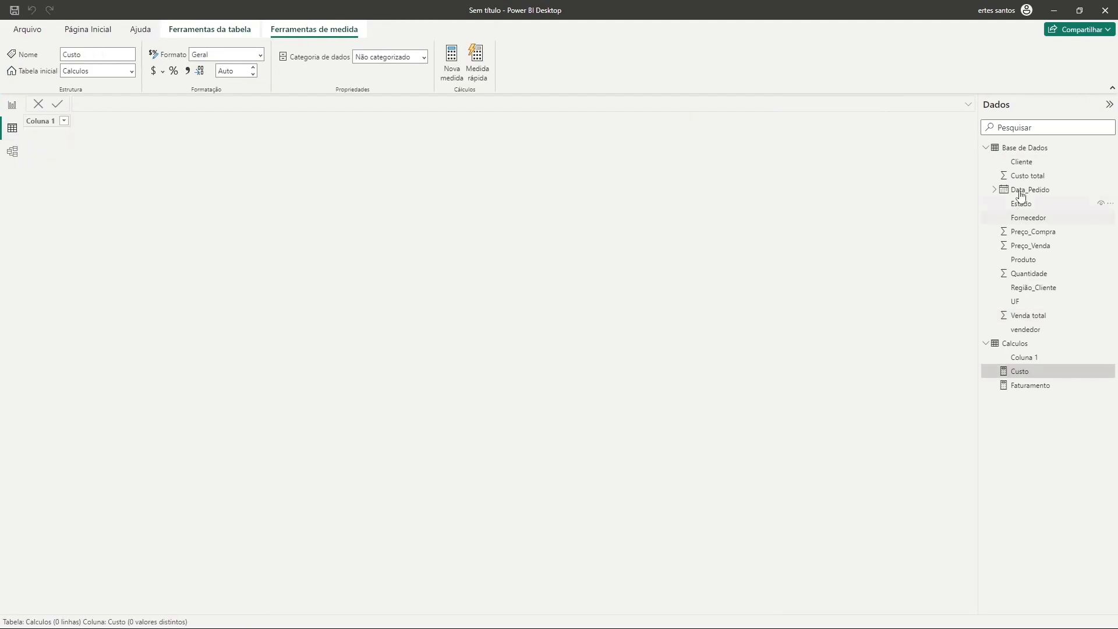
{"action": "left_click", "coordinate": [1020, 152]}
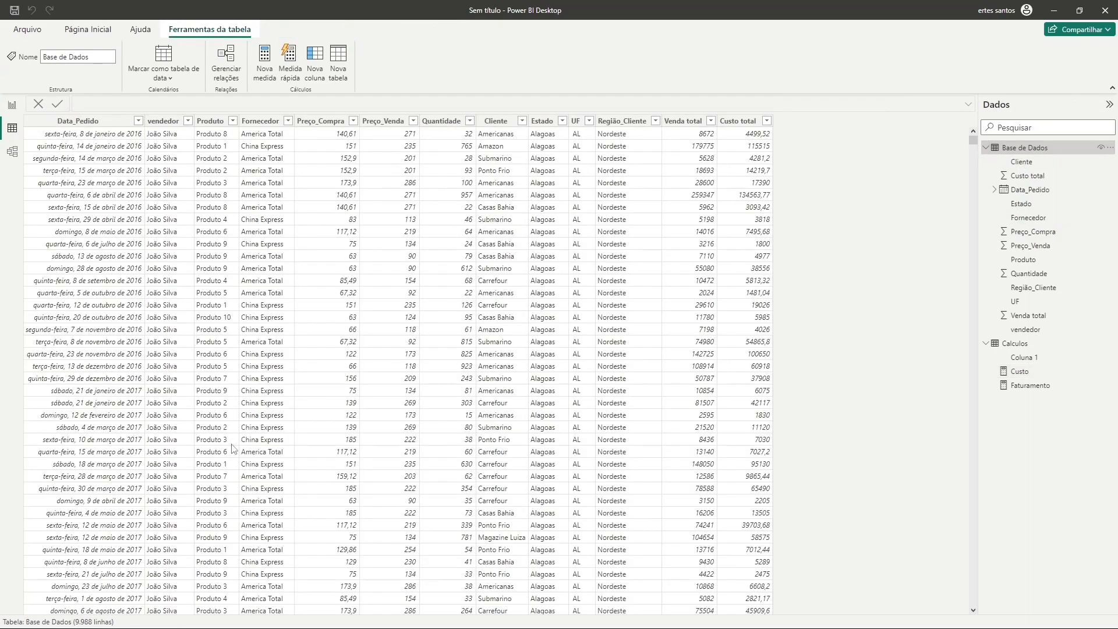
{"action": "scroll", "coordinate": [478, 411], "scroll_direction": "down", "scroll_amount": 1}
{"action": "scroll", "coordinate": [477, 410], "scroll_direction": "up", "scroll_amount": 1}
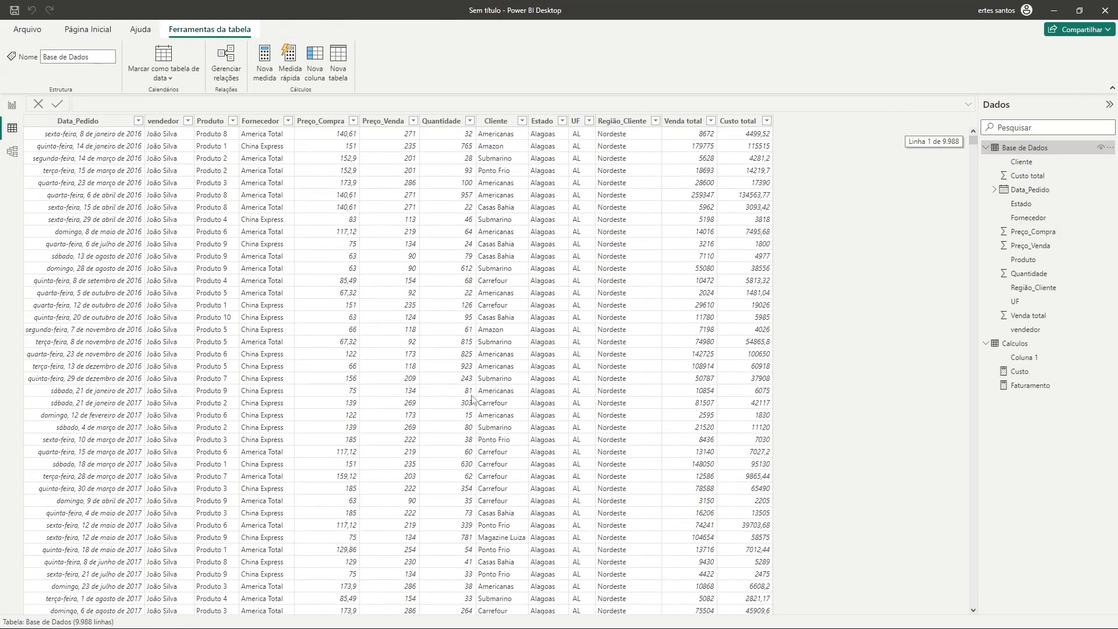
{"action": "left_click", "coordinate": [12, 106]}
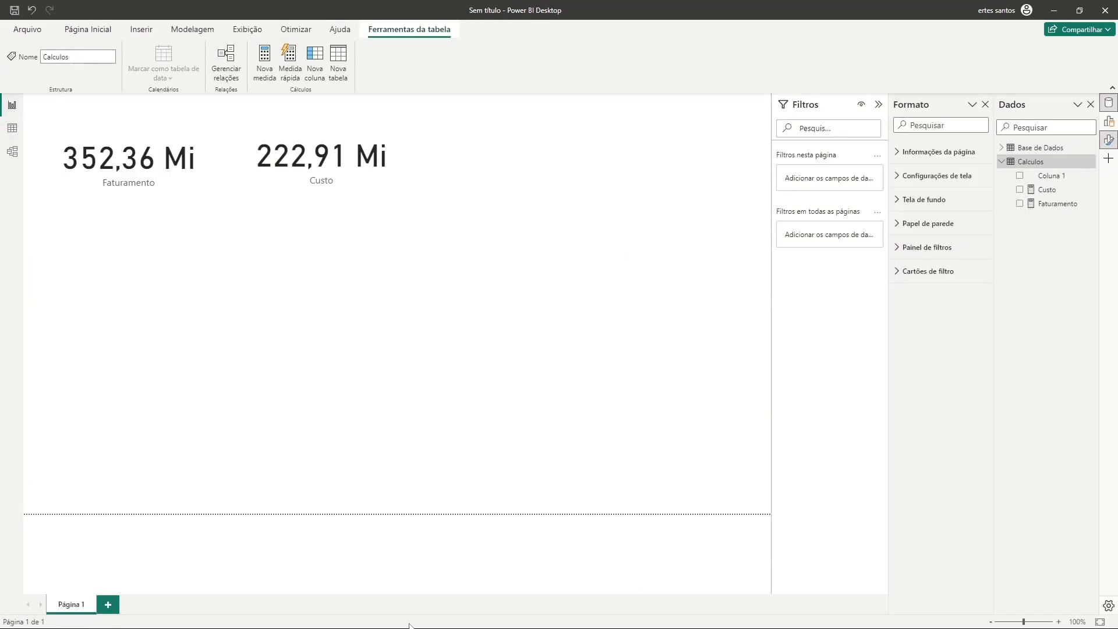
Add another measure to the Calculos table and name it Qtde pedidos.
{"action": "left_click", "coordinate": [1026, 165]}
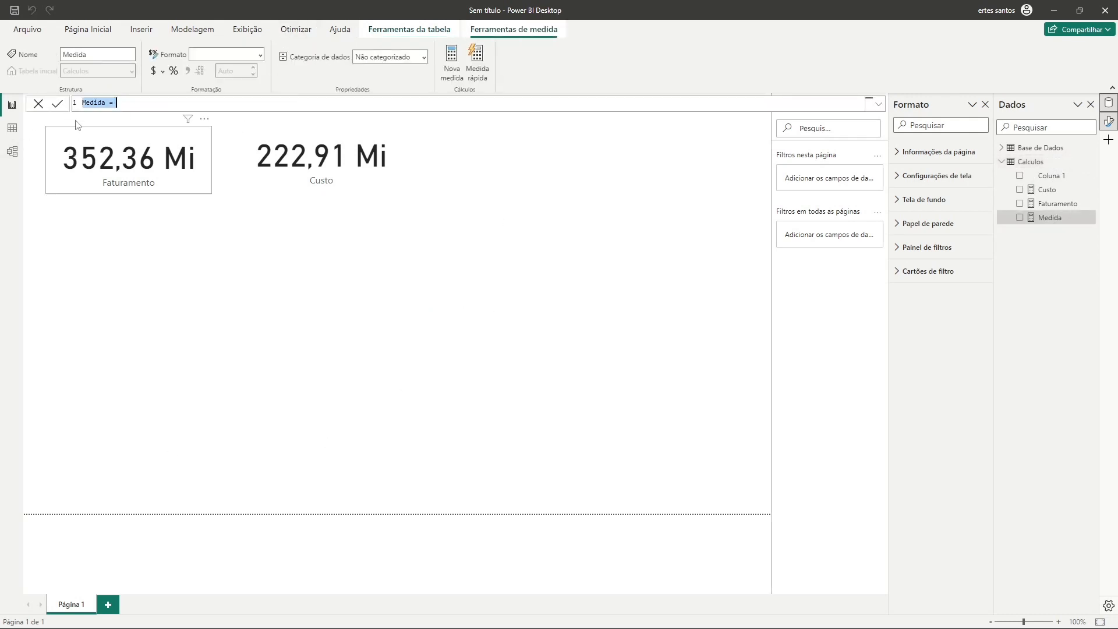
{"action": "left_click", "coordinate": [107, 103]}
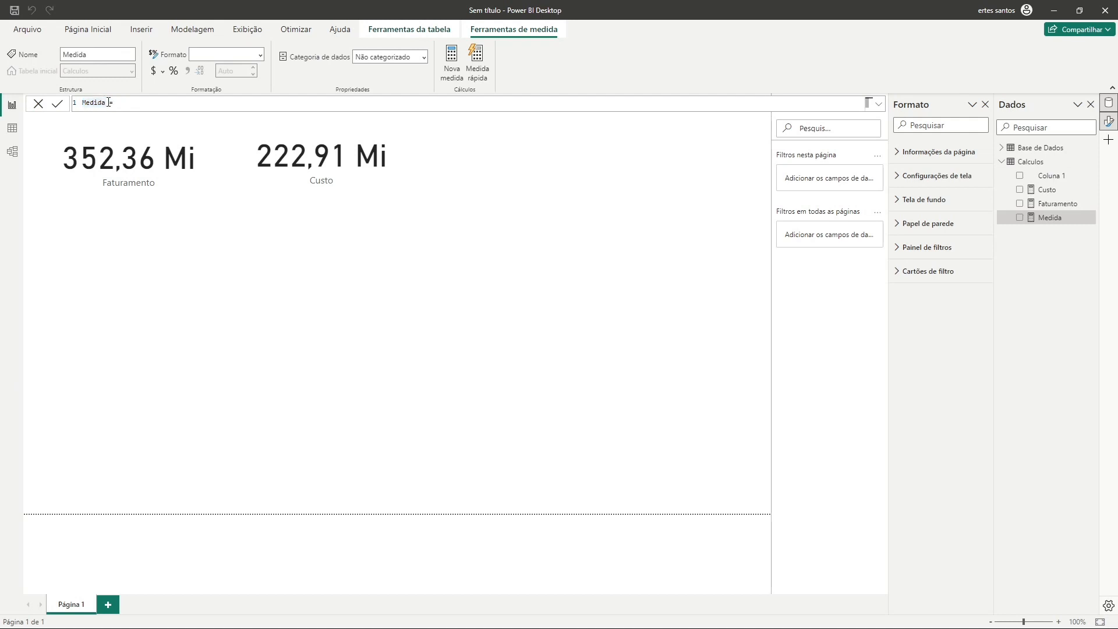
{"action": "key", "text": "BackSpace"}
{"action": "key", "text": "BackSpace"}
{"action": "key", "text": "BackSpace"}
{"action": "key", "text": "BackSpace"}
{"action": "key", "text": "BackSpace"}
{"action": "key", "text": "BackSpace"}
{"action": "type", "text": "Qtf"}
{"action": "type", "text": "de "}
{"action": "type", "text": "pedidos"}
{"action": "key", "text": "BackSpace"}
{"action": "type", "text": "do"}
Define the Qtde pedidos measure as COUNTROWS('Base de Dados') and commit it.
{"action": "type", "text": "cou"}
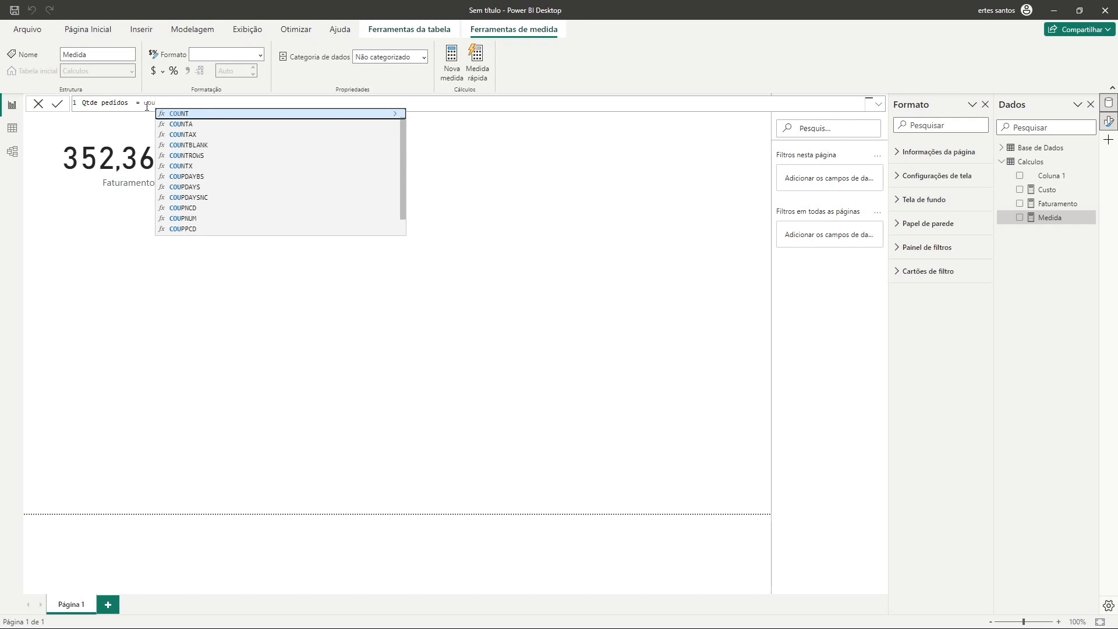
{"action": "type", "text": "nt"}
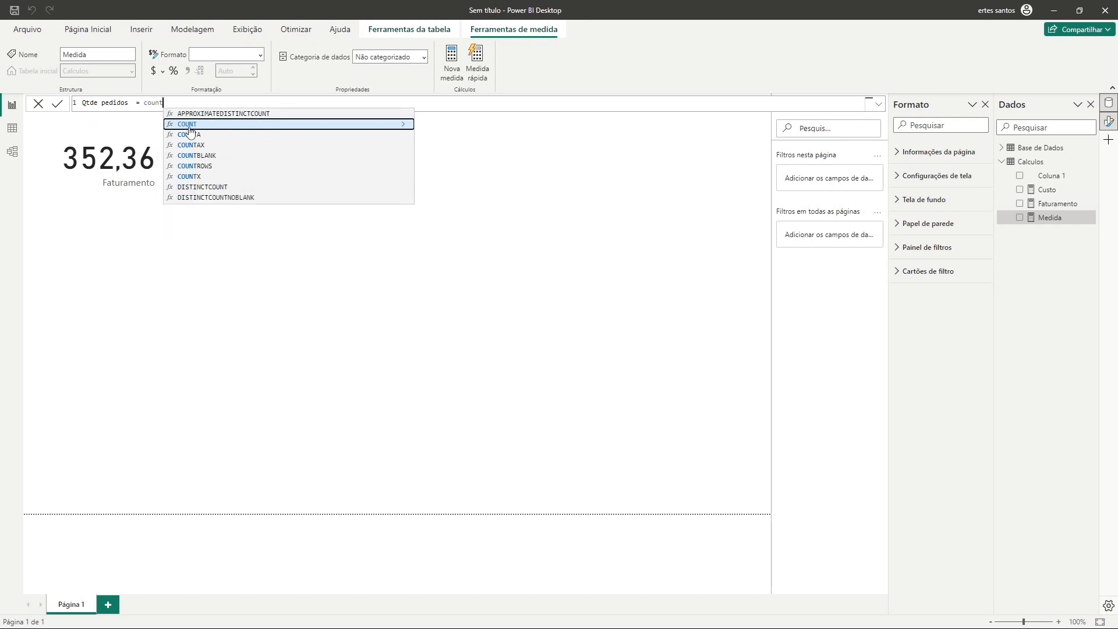
{"action": "left_click", "coordinate": [190, 169]}
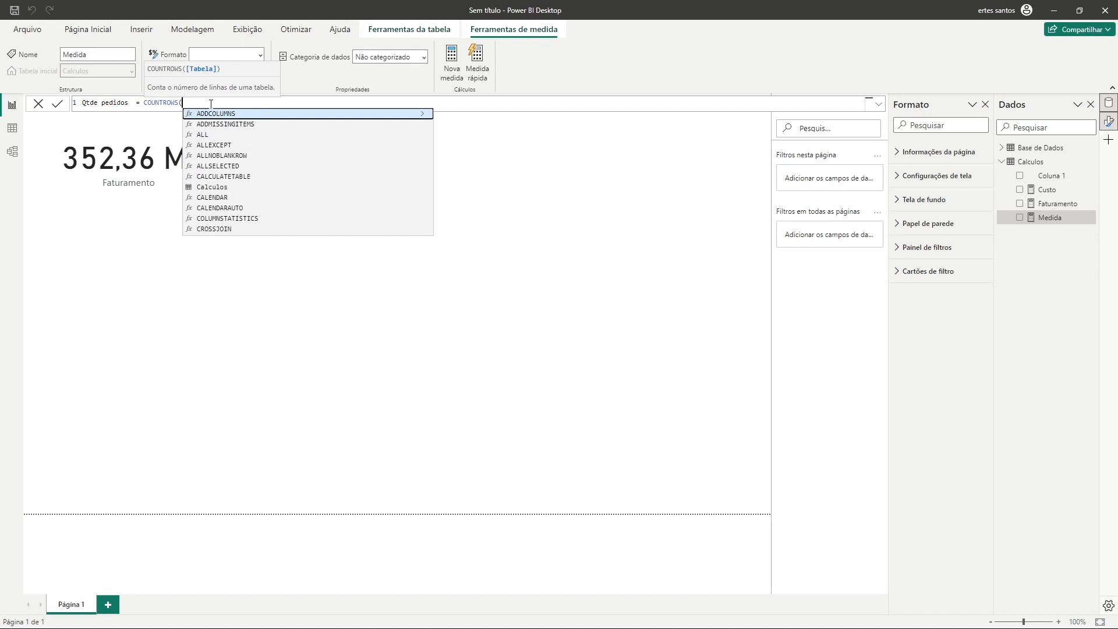
{"action": "type", "text": "base"}
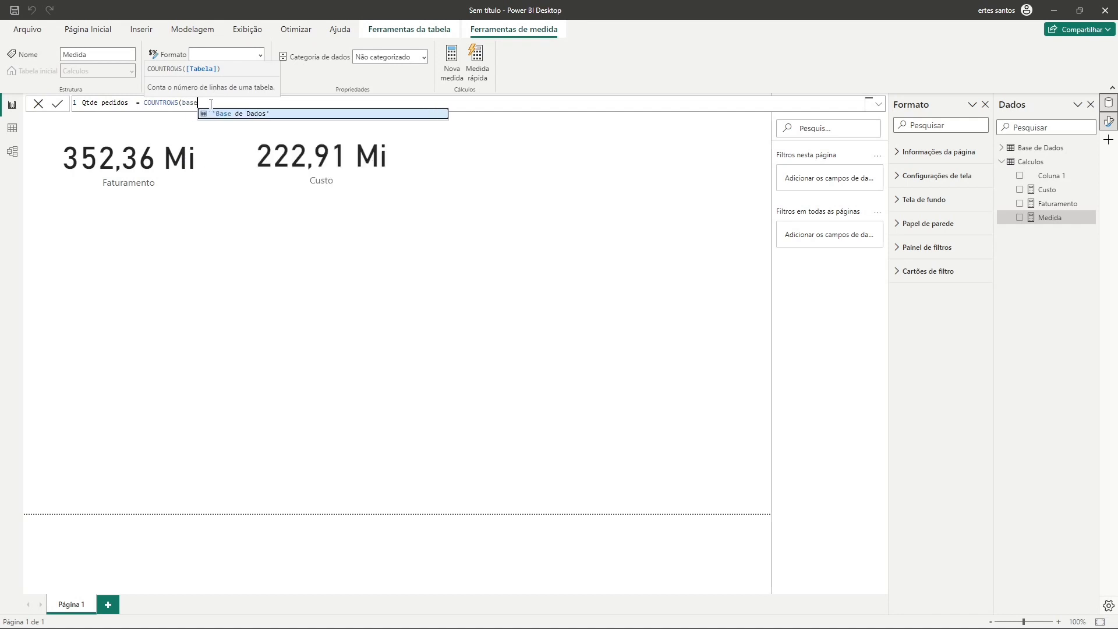
{"action": "left_click", "coordinate": [227, 115]}
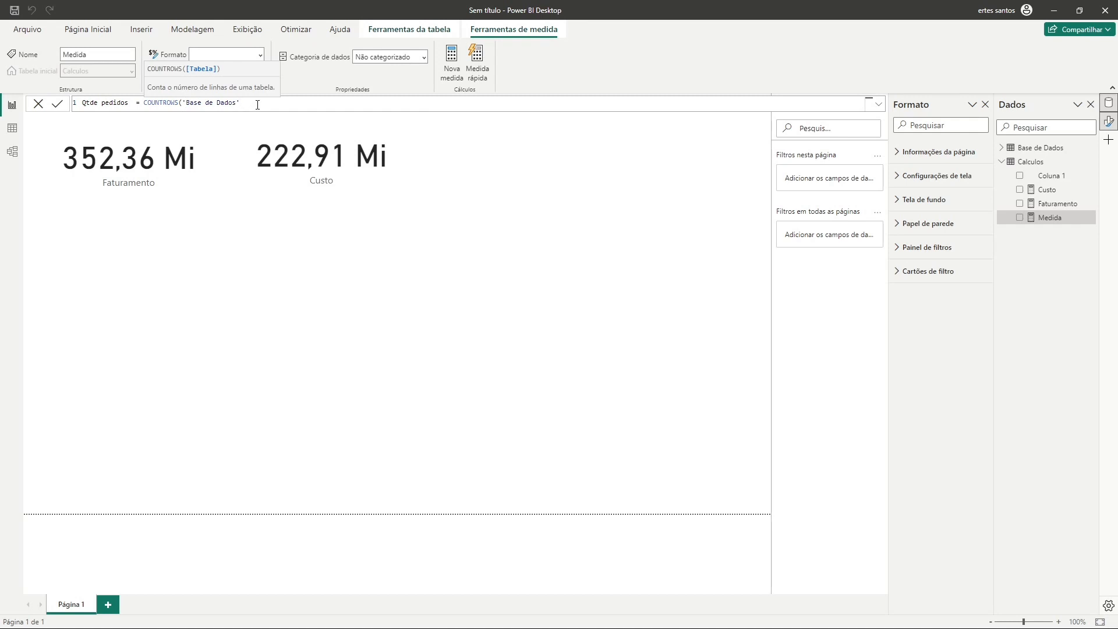
{"action": "type", "text": ")"}
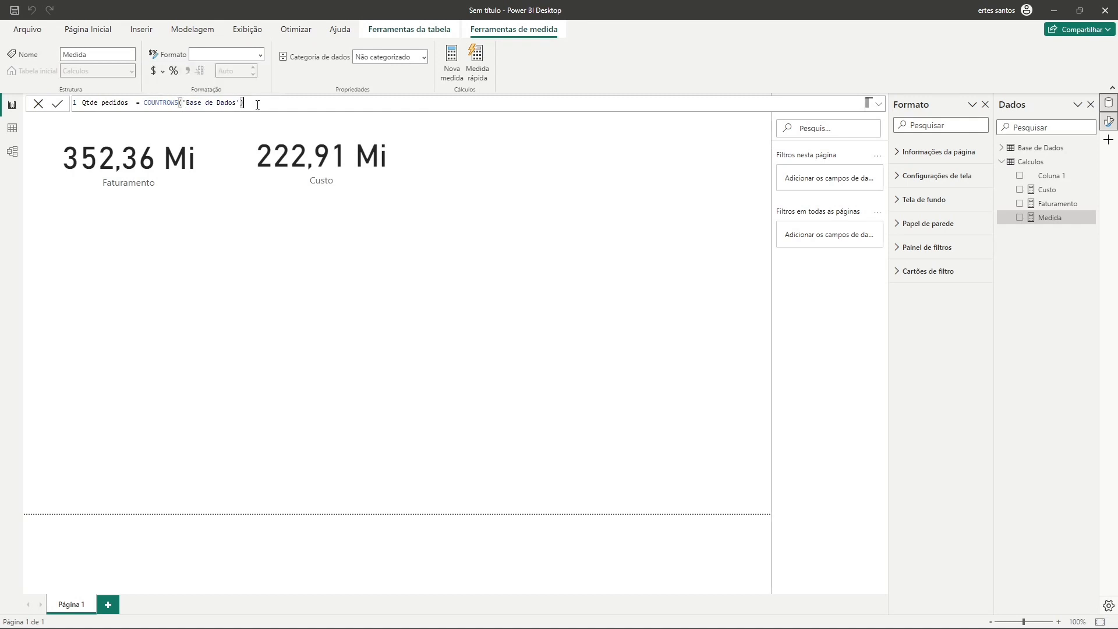
{"action": "key", "text": "Return"}
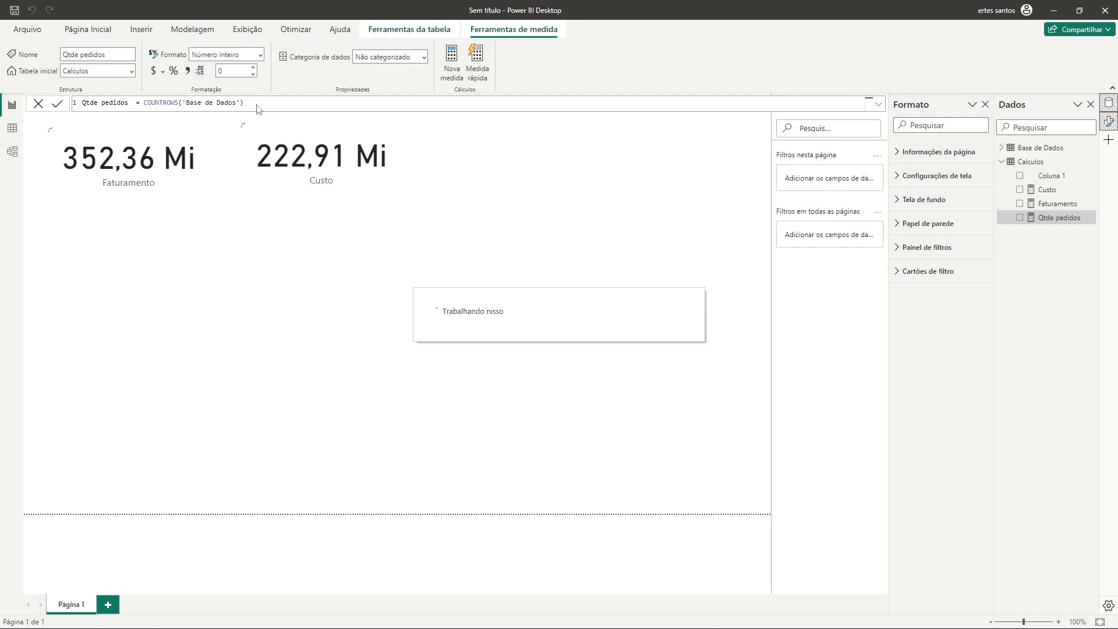
{"action": "left_click", "coordinate": [466, 184]}
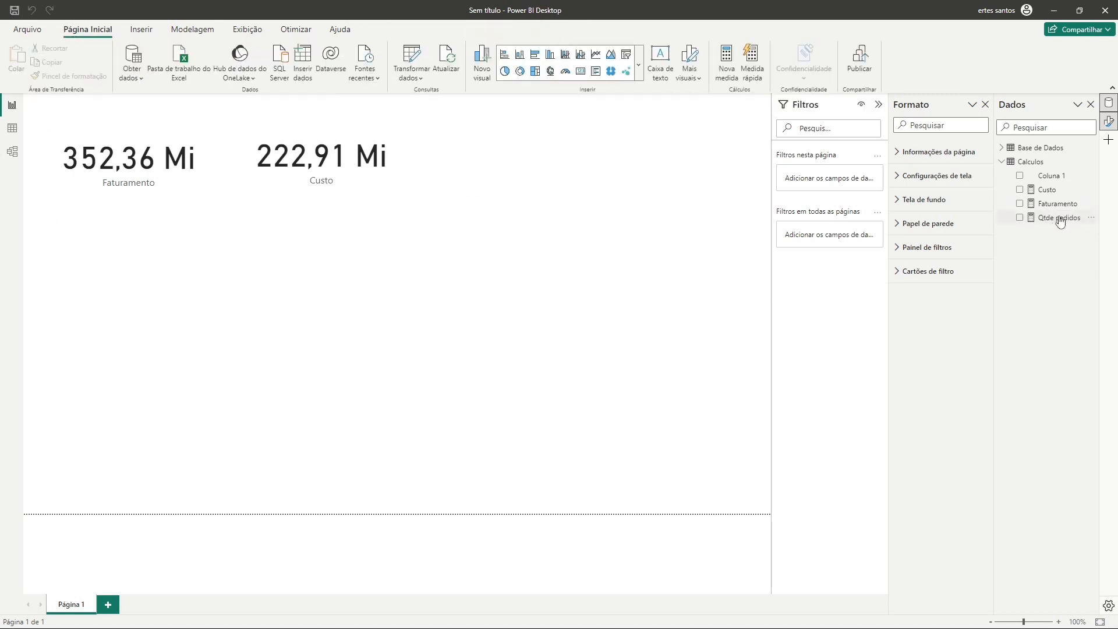
Add a card beside the Custo card, show the Qtde pedidos measure in it, and deselect it.
{"action": "left_click", "coordinate": [581, 72]}
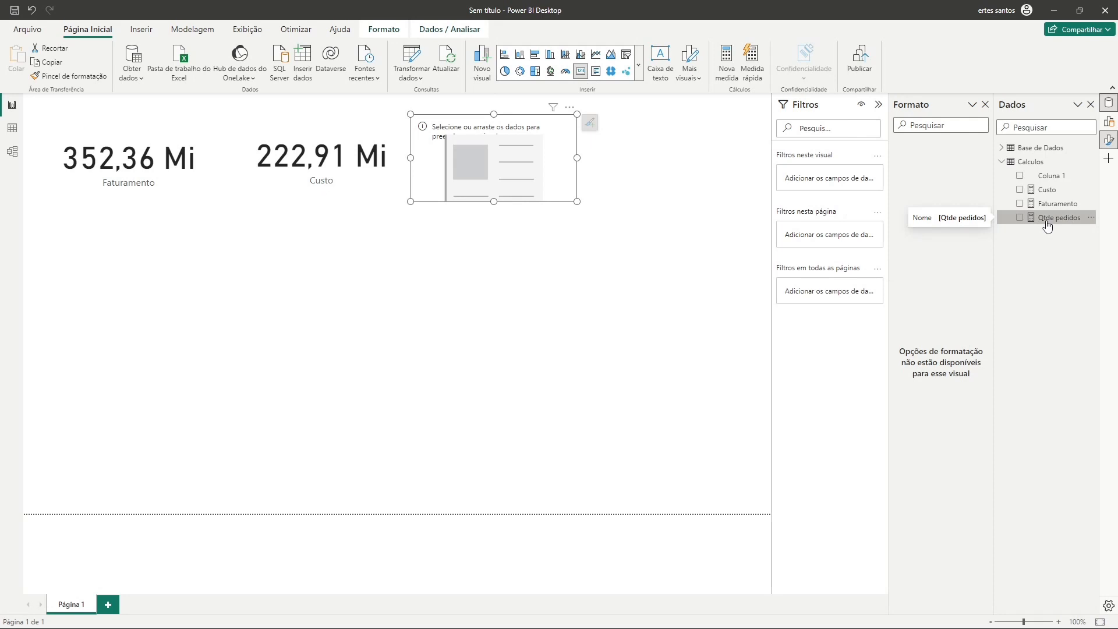
{"action": "left_click_drag", "start_coordinate": [1048, 227], "coordinate": [493, 198]}
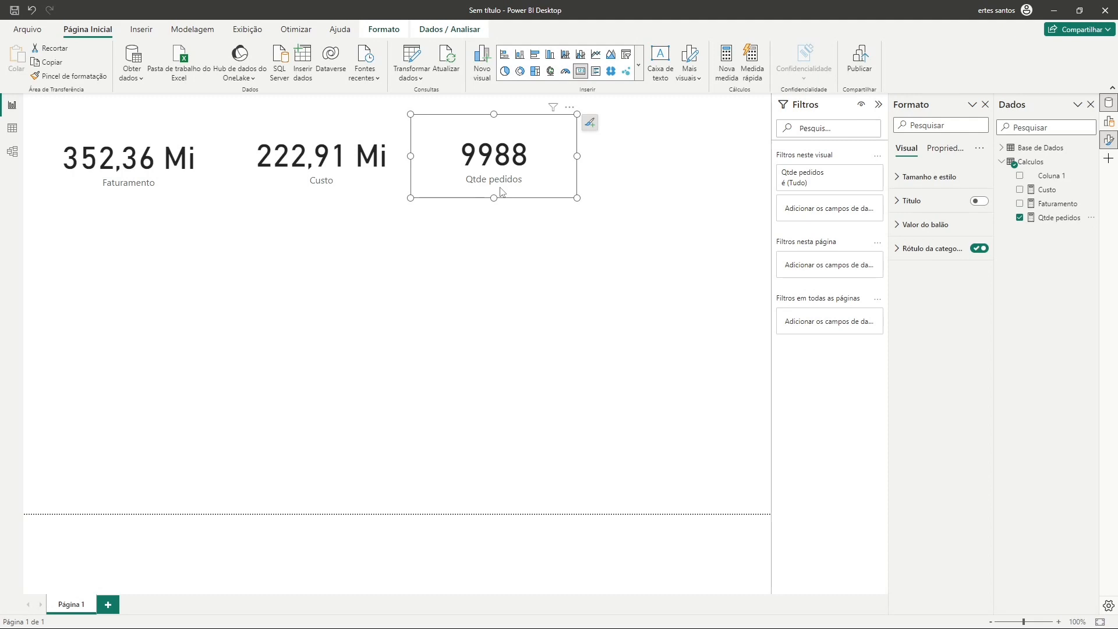
{"action": "left_click", "coordinate": [449, 280]}
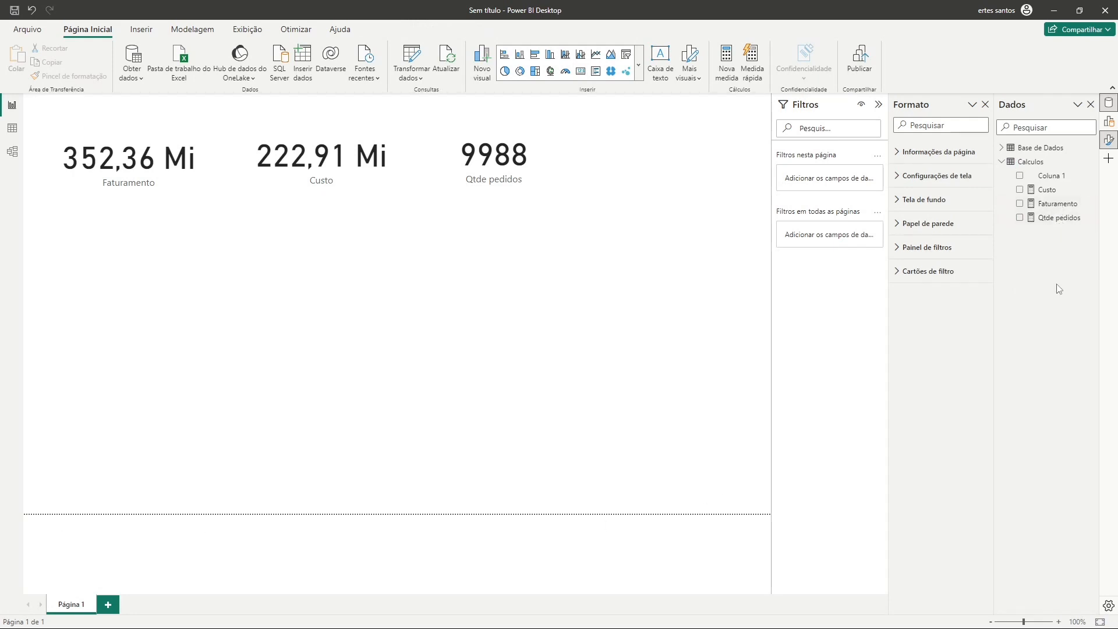
Review the formulas of the Qtde pedidos, Faturamento and Custo measures in the Calculos table.
{"action": "left_click", "coordinate": [1054, 220]}
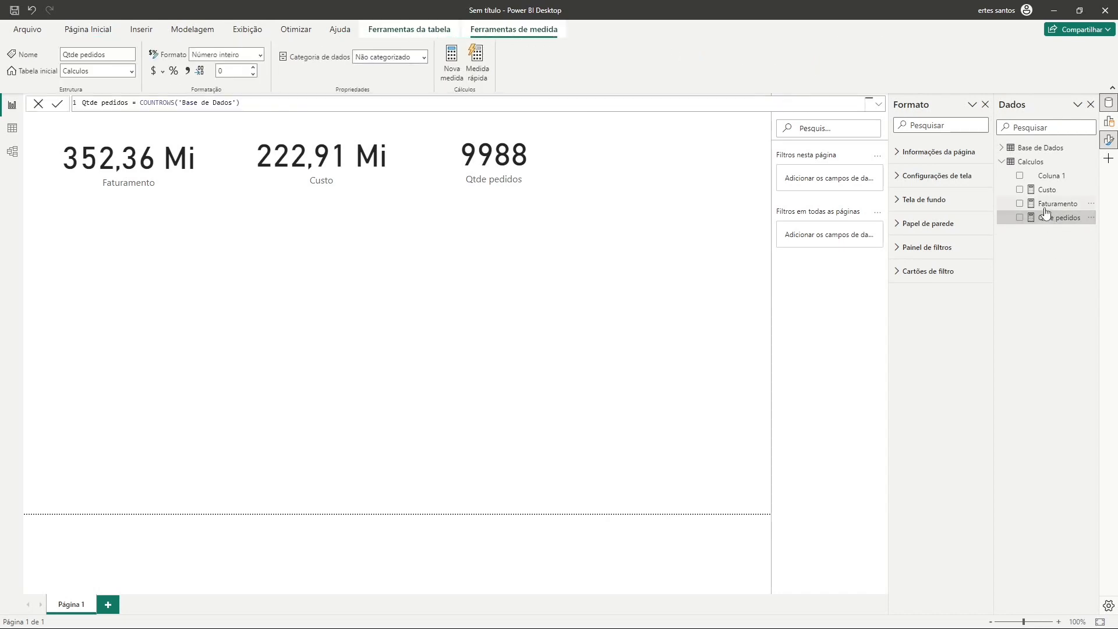
{"action": "left_click", "coordinate": [1046, 207]}
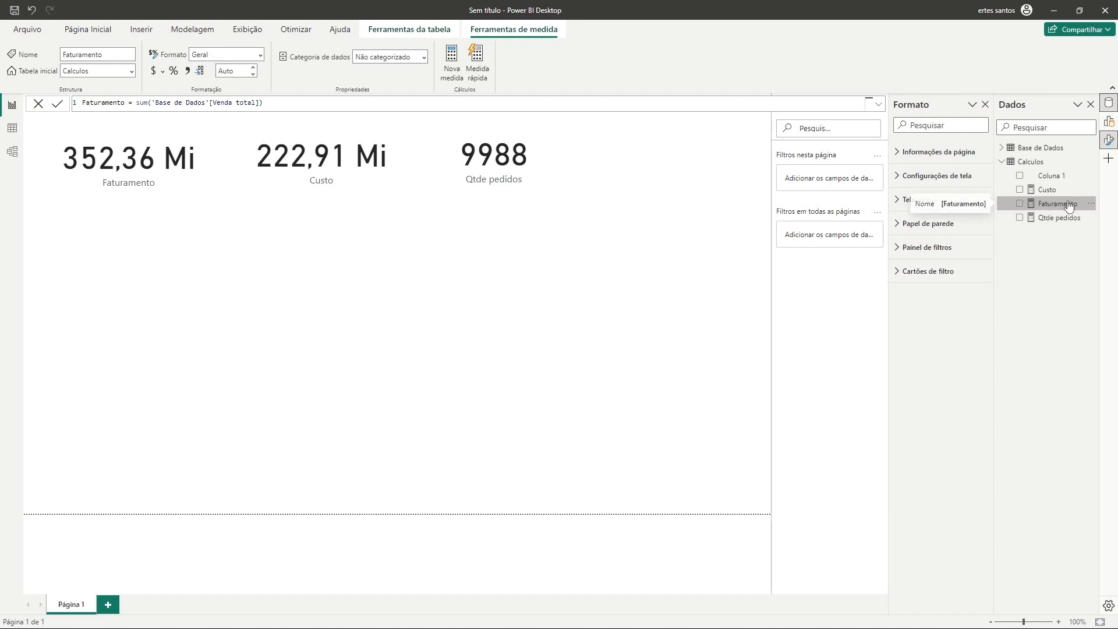
{"action": "left_click", "coordinate": [1046, 191]}
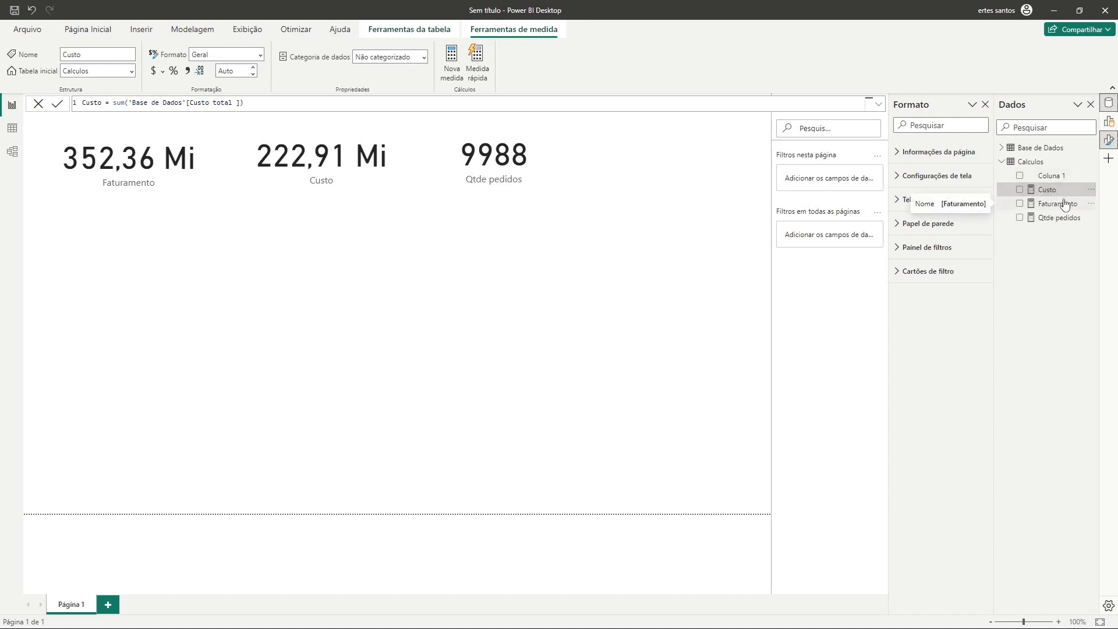
Hide the Coluna 1 column in the Calculos table and select the table in the field list.
{"action": "left_click", "coordinate": [1092, 177]}
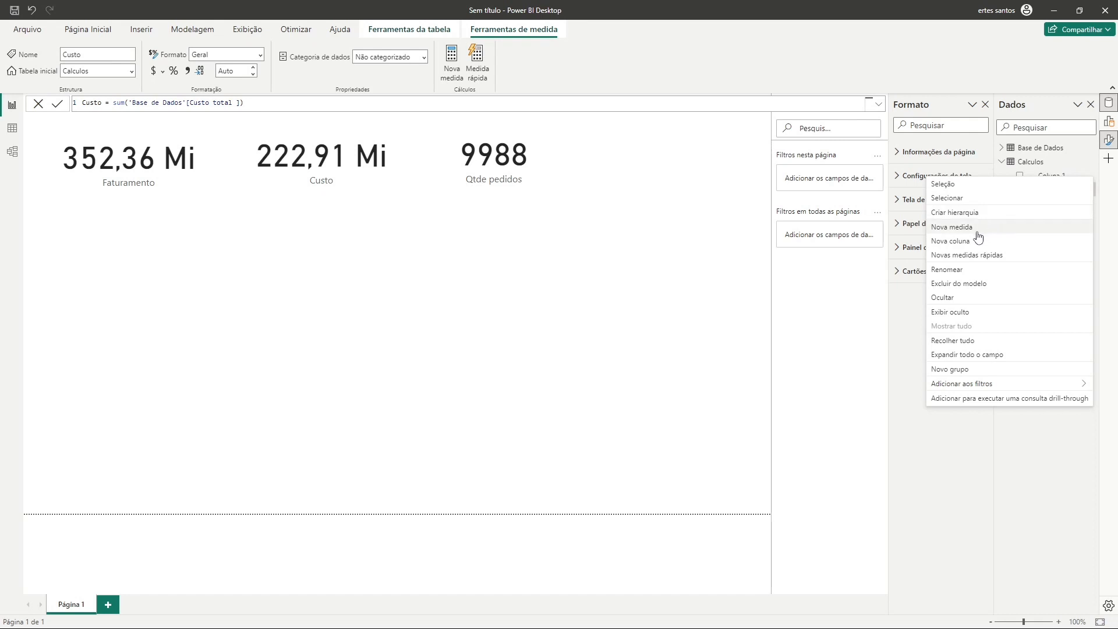
{"action": "left_click", "coordinate": [985, 302]}
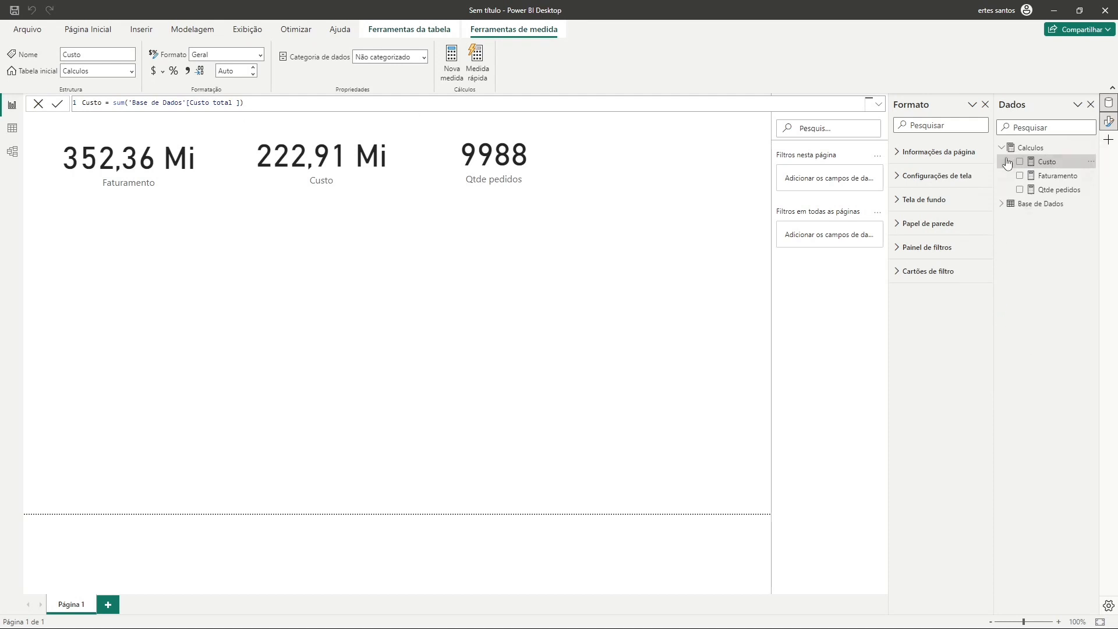
{"action": "left_click", "coordinate": [1002, 149]}
{"action": "left_click", "coordinate": [1028, 149]}
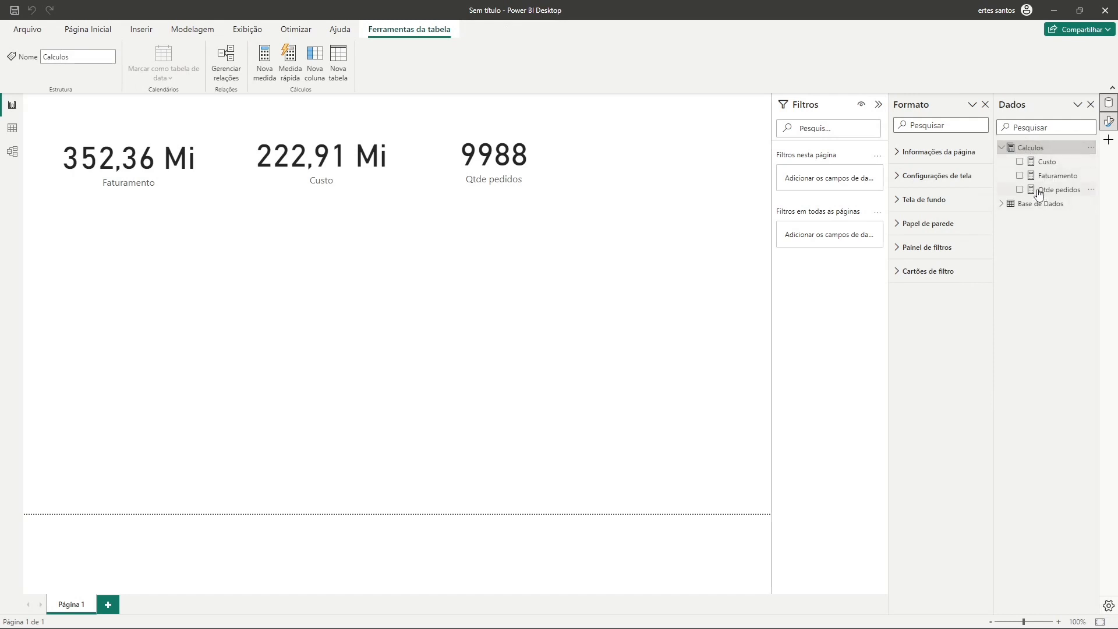
{"action": "left_click", "coordinate": [1039, 192]}
{"action": "left_click", "coordinate": [1030, 150]}
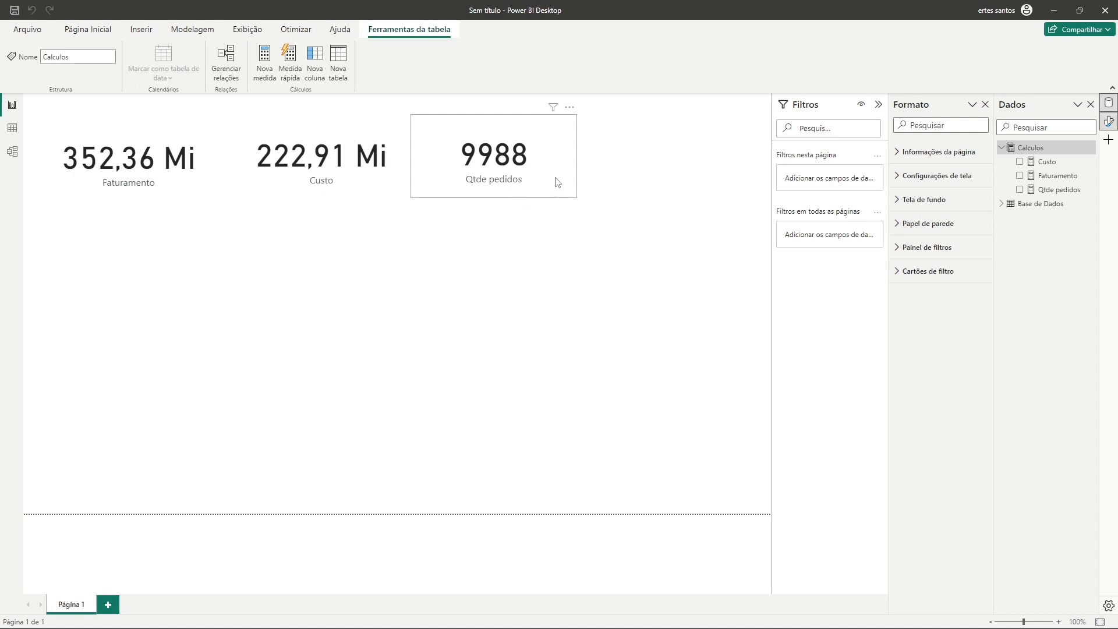
Add a new measure to the Calculos table and name it Ticket médio.
{"action": "left_click", "coordinate": [574, 173]}
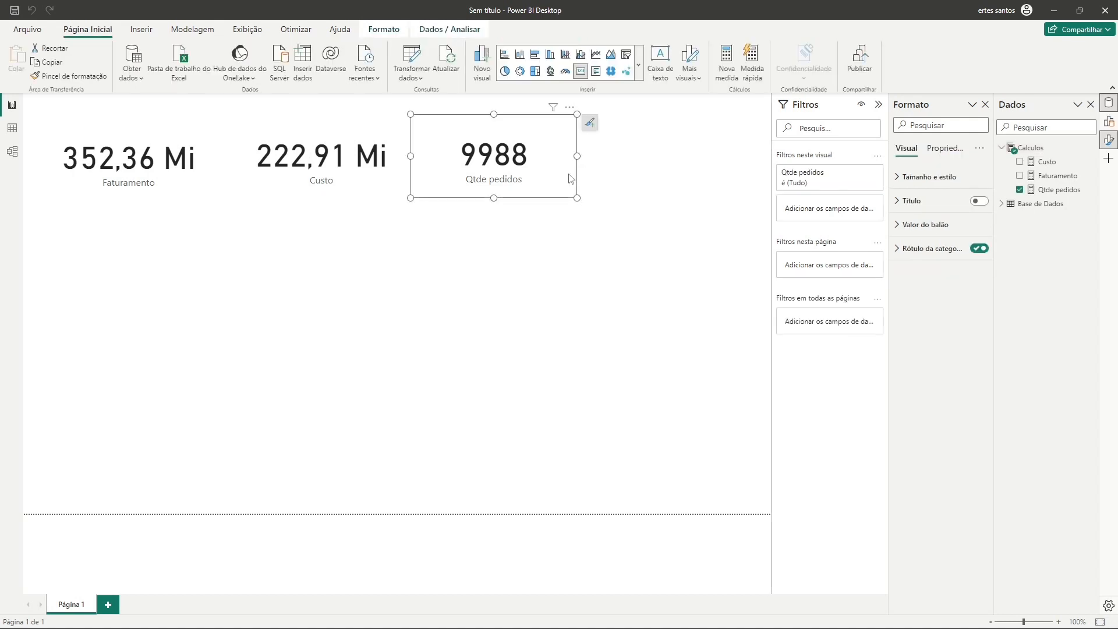
{"action": "left_click", "coordinate": [1028, 151]}
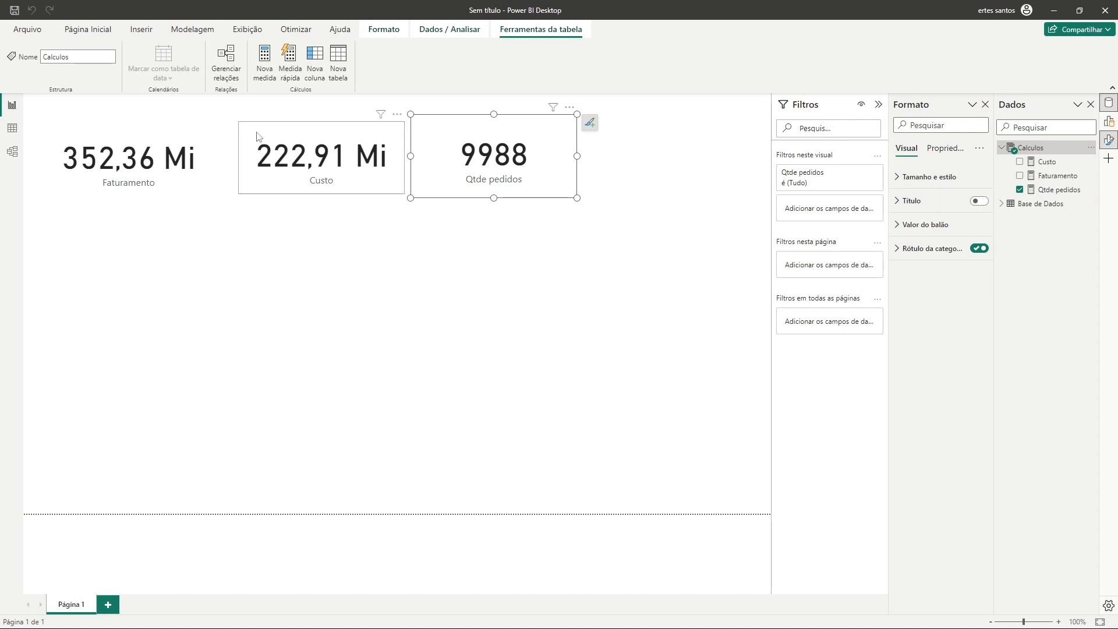
{"action": "left_click", "coordinate": [268, 74]}
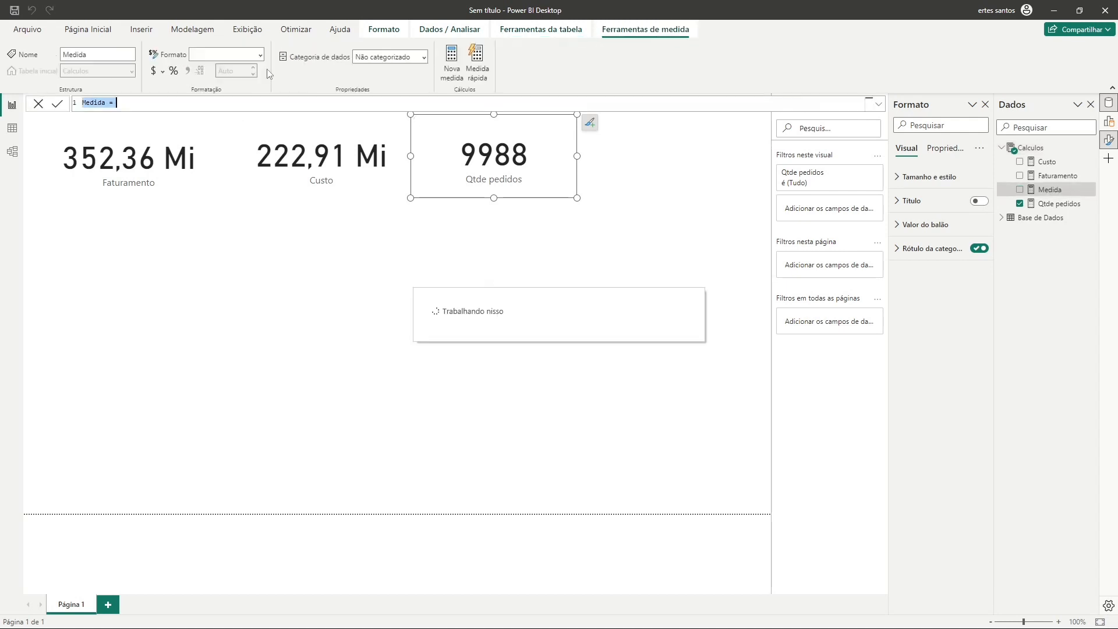
{"action": "left_click", "coordinate": [107, 101]}
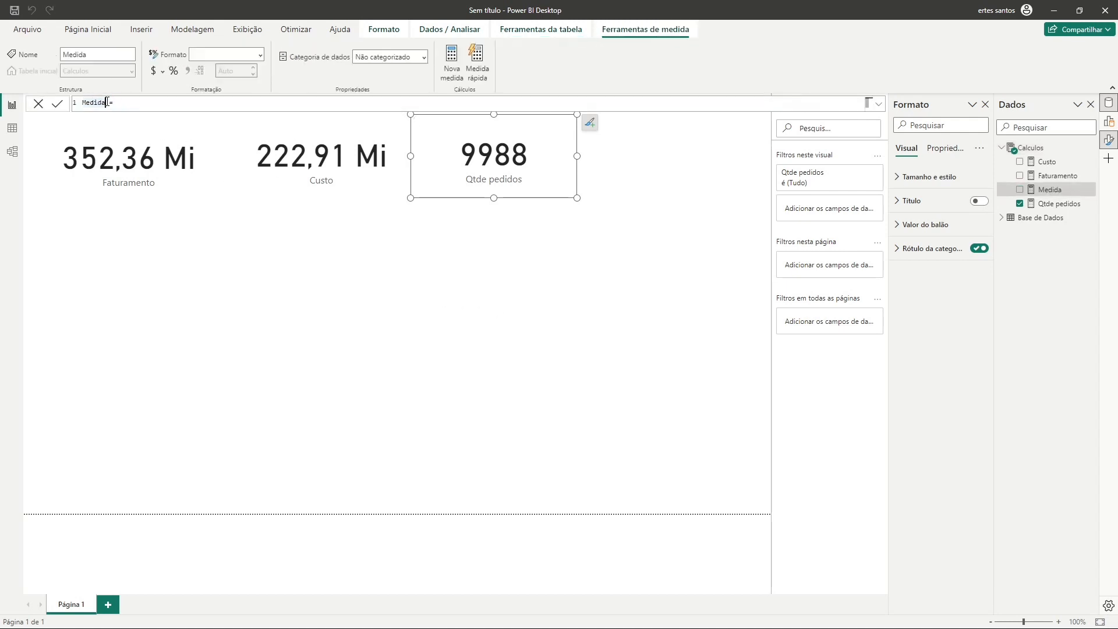
{"action": "key", "text": "BackSpace"}
{"action": "key", "text": "BackSpace"}
{"action": "key", "text": "BackSpace"}
{"action": "key", "text": "BackSpace"}
{"action": "key", "text": "BackSpace"}
{"action": "key", "text": "BackSpace"}
{"action": "type", "text": "Ticket m"}
{"action": "key", "text": "BackSpace"}
{"action": "key", "text": "BackSpace"}
{"action": "type", "text": "médio"}
Define the Ticket médio measure as DIVIDE([Qtde pedidos],[Faturamento],0) and commit it.
{"action": "left_click", "coordinate": [168, 106]}
{"action": "type", "text": "divide"}
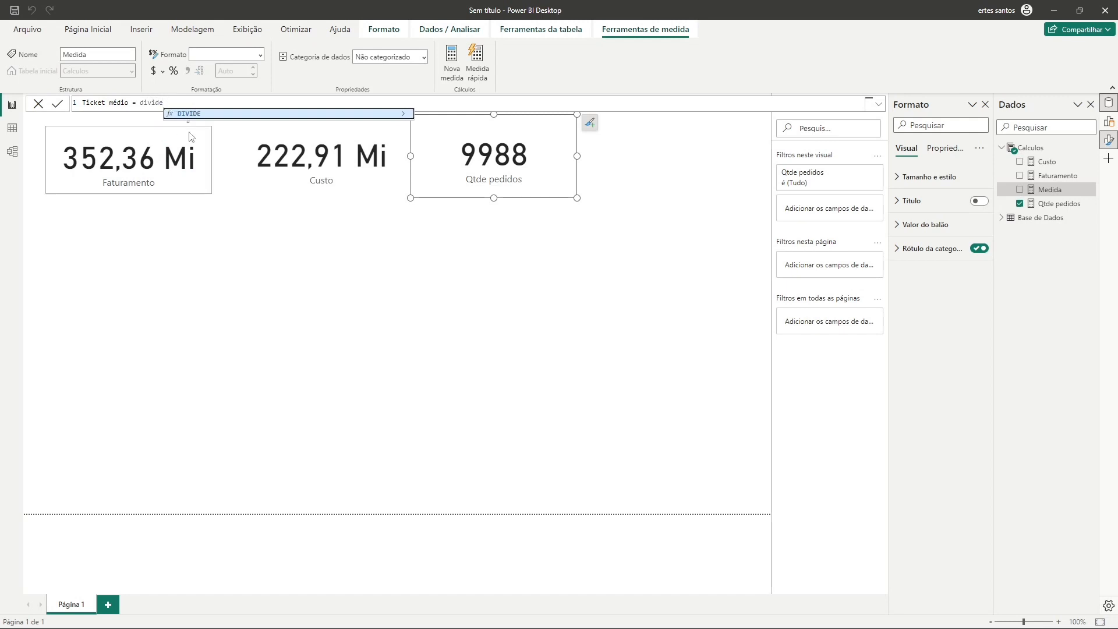
{"action": "left_click", "coordinate": [190, 114]}
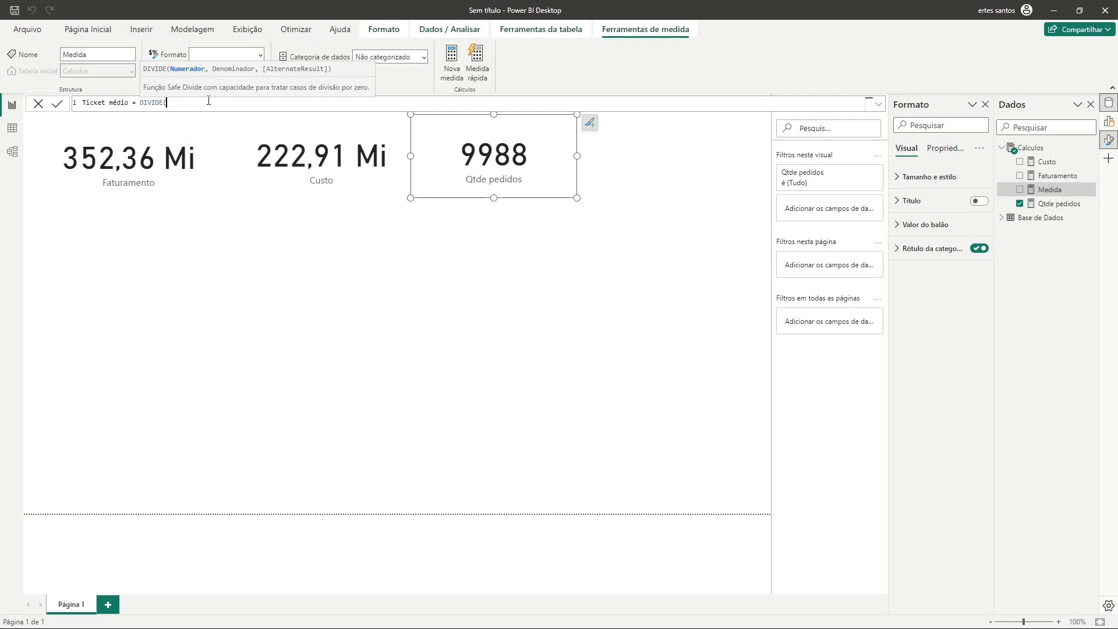
{"action": "type", "text": "qtde"}
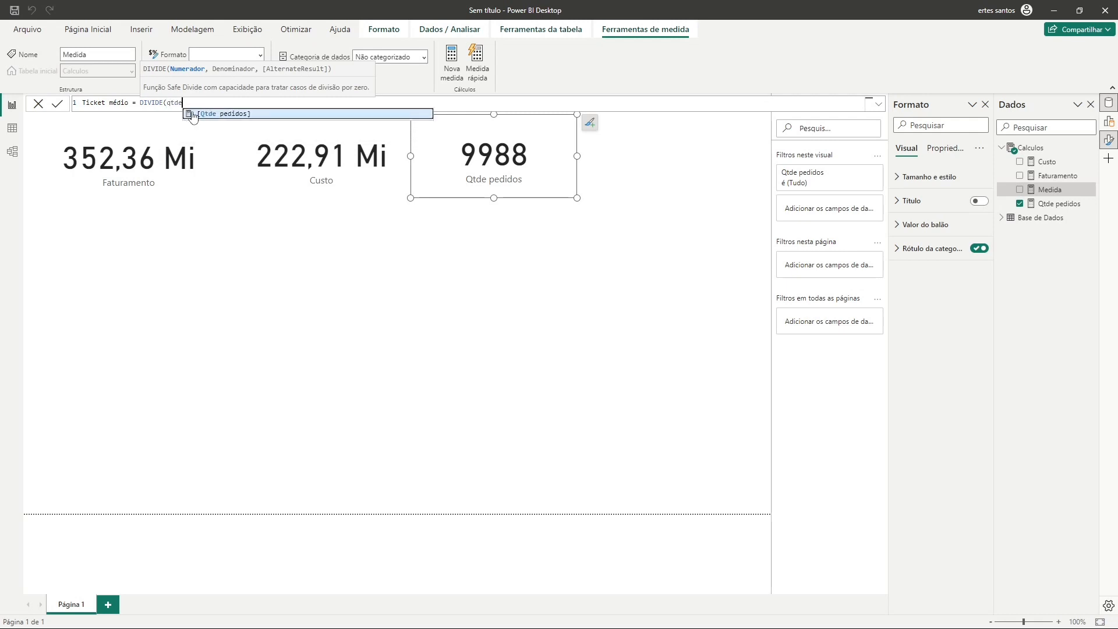
{"action": "left_click", "coordinate": [193, 114]}
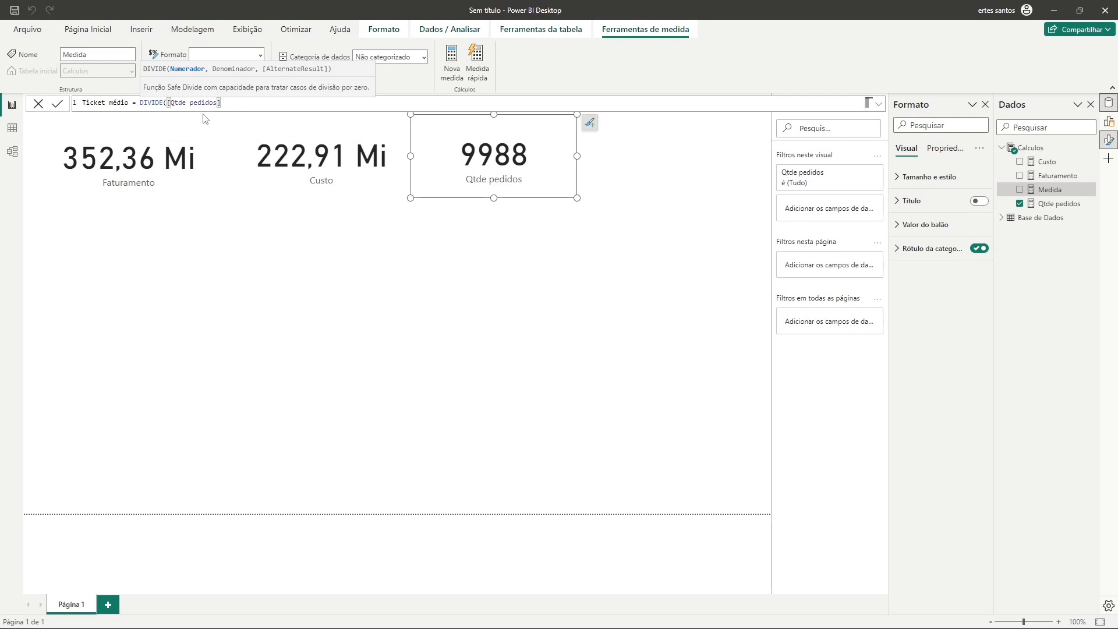
{"action": "type", "text": ",fatu"}
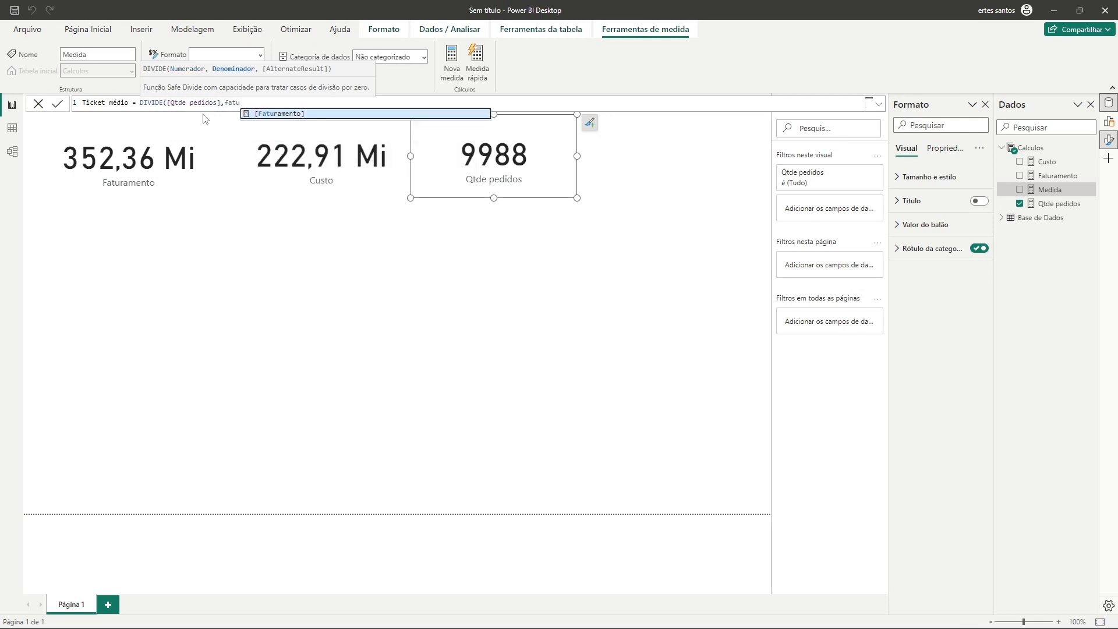
{"action": "left_click", "coordinate": [302, 114]}
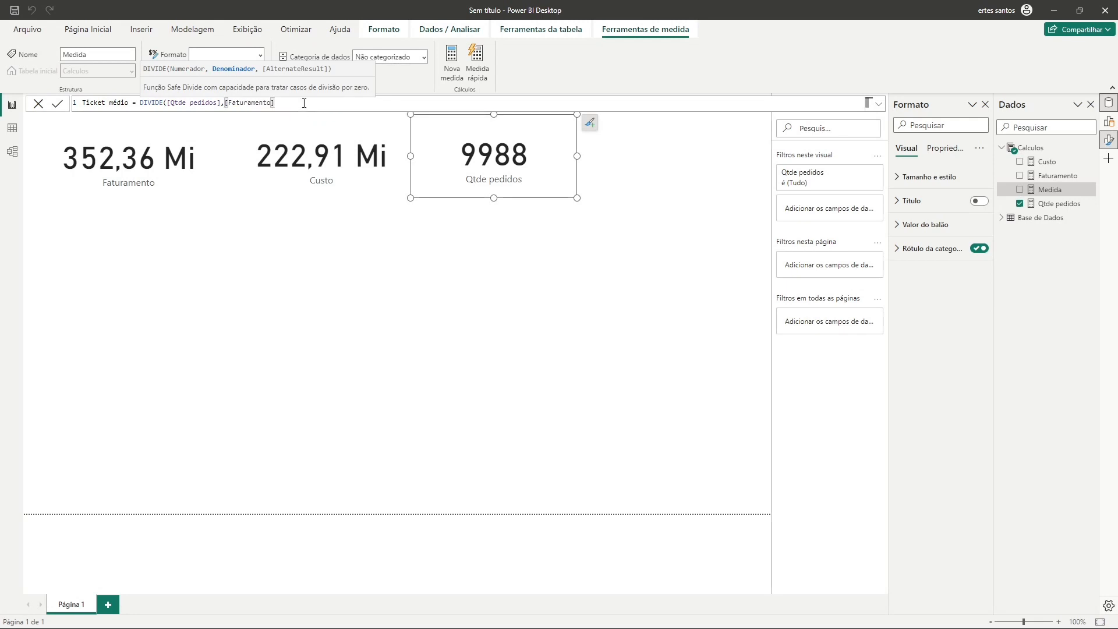
{"action": "type", "text": ",0)"}
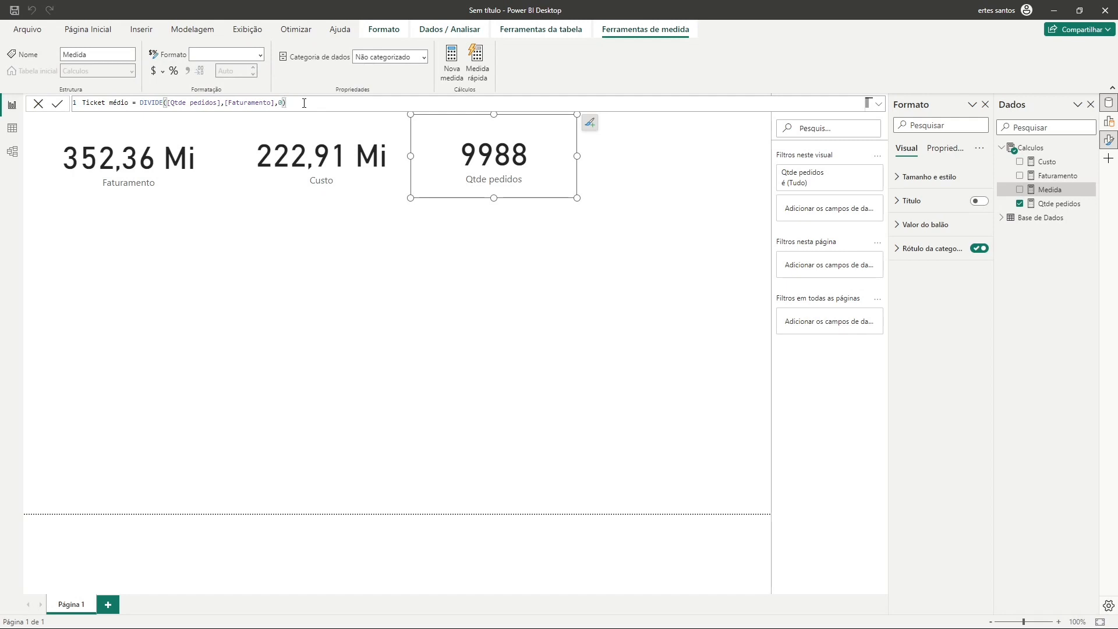
{"action": "key", "text": "Return"}
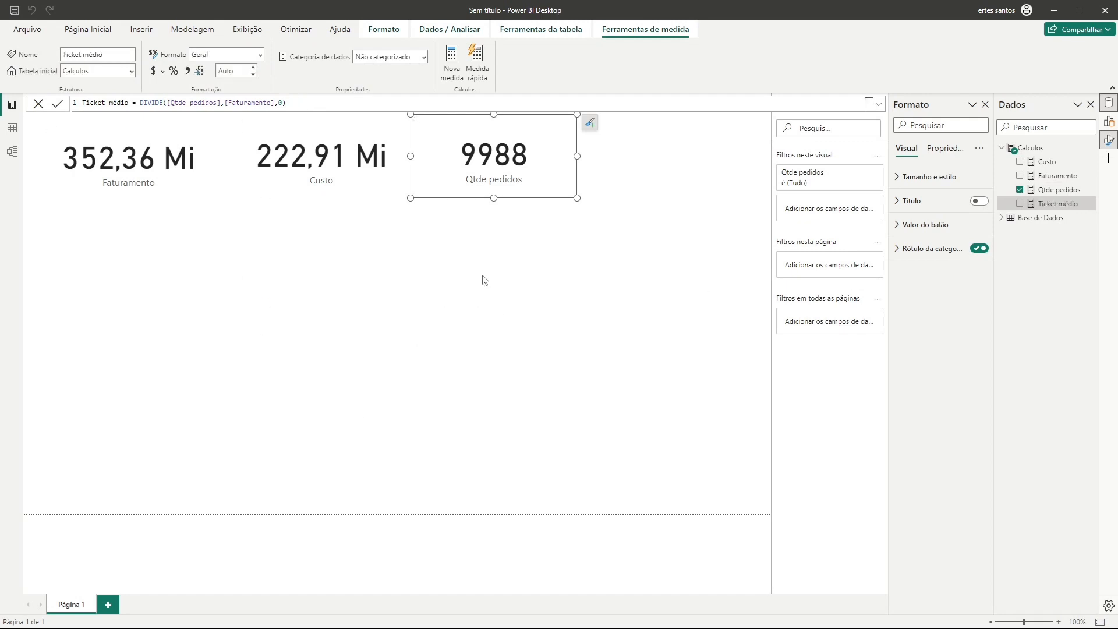
Add a card, place it below the Qtde pedidos card, and show the Ticket médio measure in it.
{"action": "left_click", "coordinate": [271, 306]}
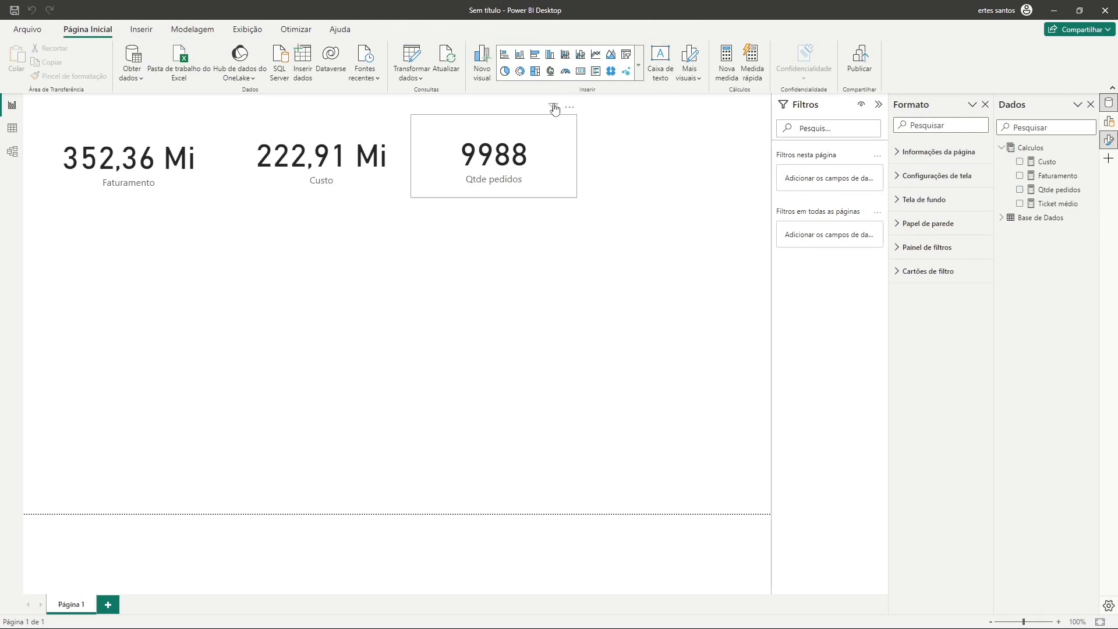
{"action": "left_click", "coordinate": [582, 72]}
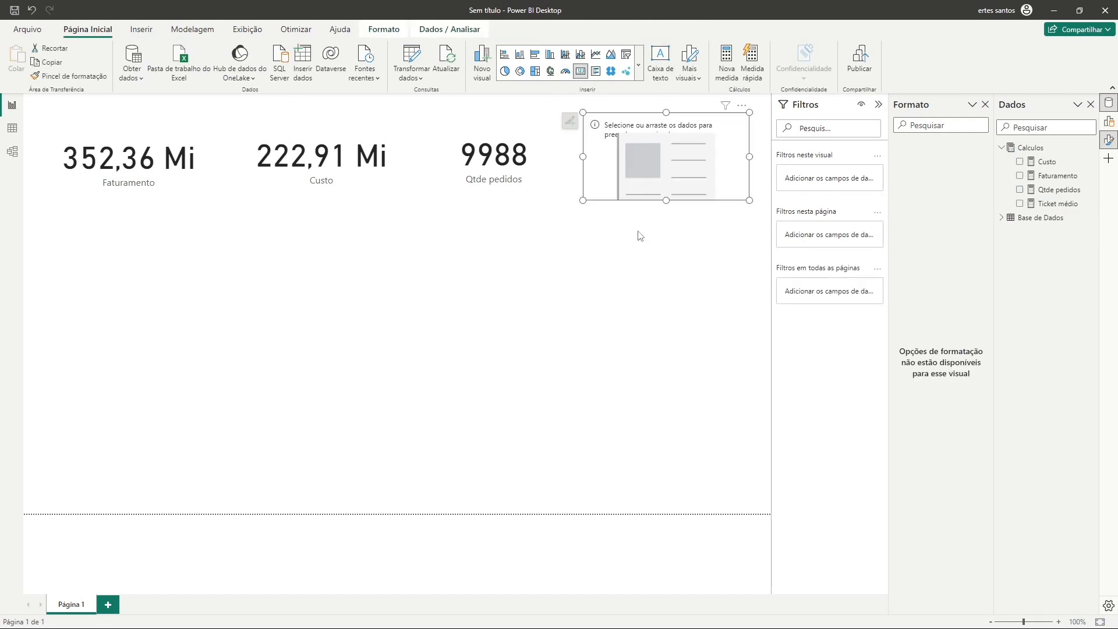
{"action": "left_click_drag", "start_coordinate": [614, 201], "coordinate": [447, 307]}
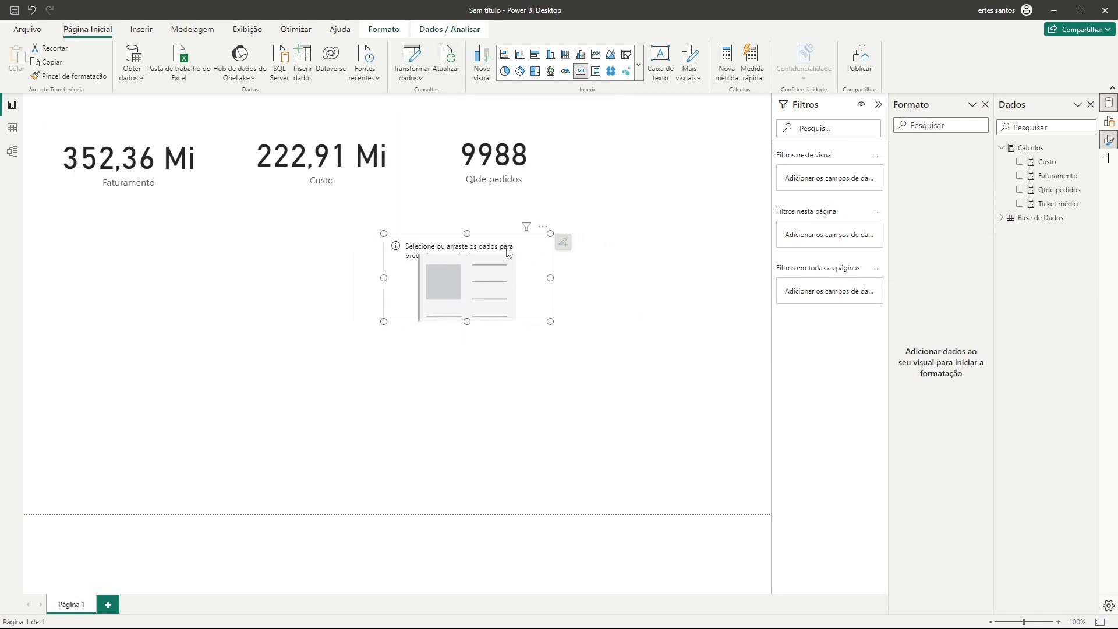
{"action": "left_click", "coordinate": [1020, 203]}
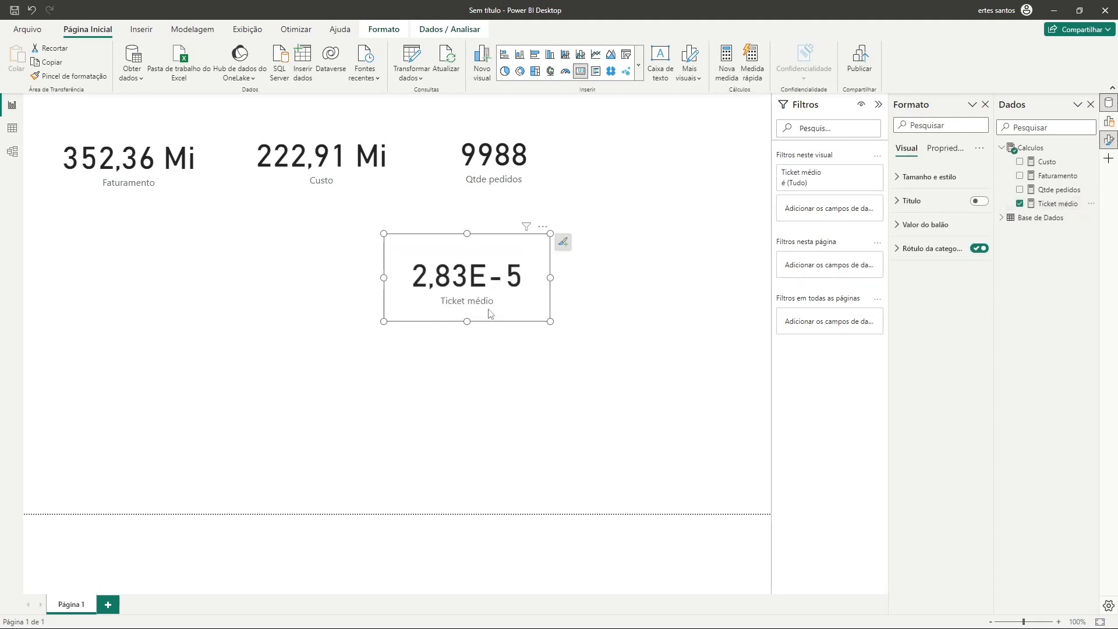
Open the Ticket médio measure's formula and clear all the arguments of its DIVIDE function.
{"action": "left_click", "coordinate": [1057, 204]}
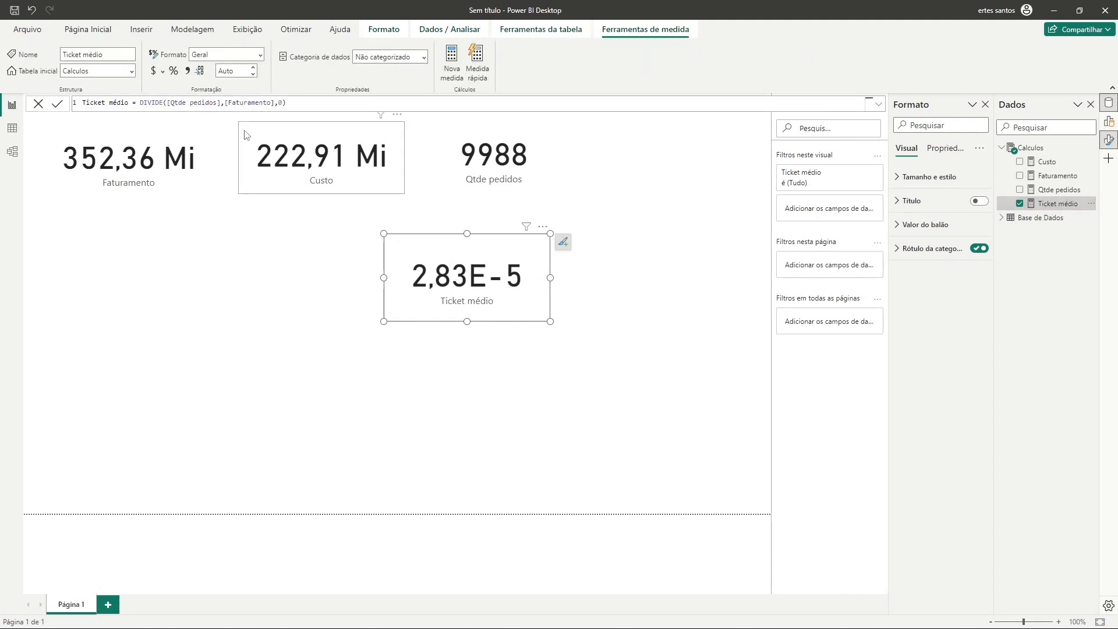
{"action": "left_click", "coordinate": [275, 103]}
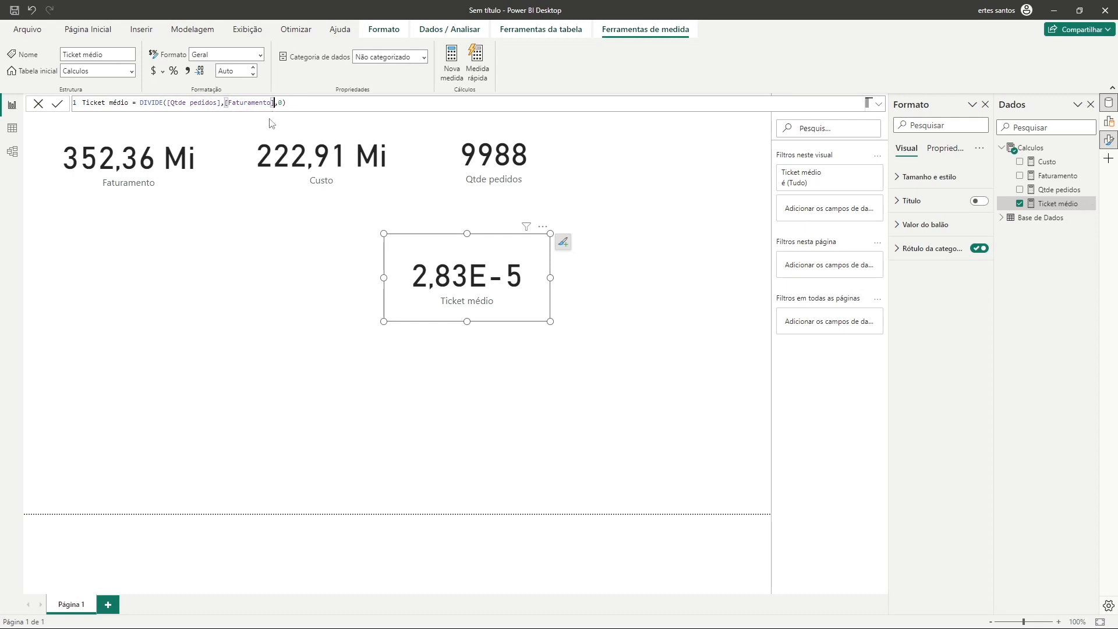
{"action": "key", "text": "BackSpace"}
{"action": "key", "text": "BackSpace"}
{"action": "key", "text": "BackSpace"}
{"action": "key", "text": "BackSpace"}
{"action": "key", "text": "BackSpace"}
{"action": "key", "text": "BackSpace"}
{"action": "key", "text": "BackSpace"}
{"action": "key", "text": "BackSpace"}
{"action": "key", "text": "BackSpace"}
{"action": "key", "text": "BackSpace"}
{"action": "key", "text": "BackSpace"}
{"action": "key", "text": "BackSpace"}
{"action": "key", "text": "BackSpace"}
{"action": "key", "text": "BackSpace"}
{"action": "key", "text": "BackSpace"}
{"action": "key", "text": "BackSpace"}
{"action": "key", "text": "BackSpace"}
{"action": "key", "text": "BackSpace"}
{"action": "key", "text": "BackSpace"}
{"action": "key", "text": "BackSpace"}
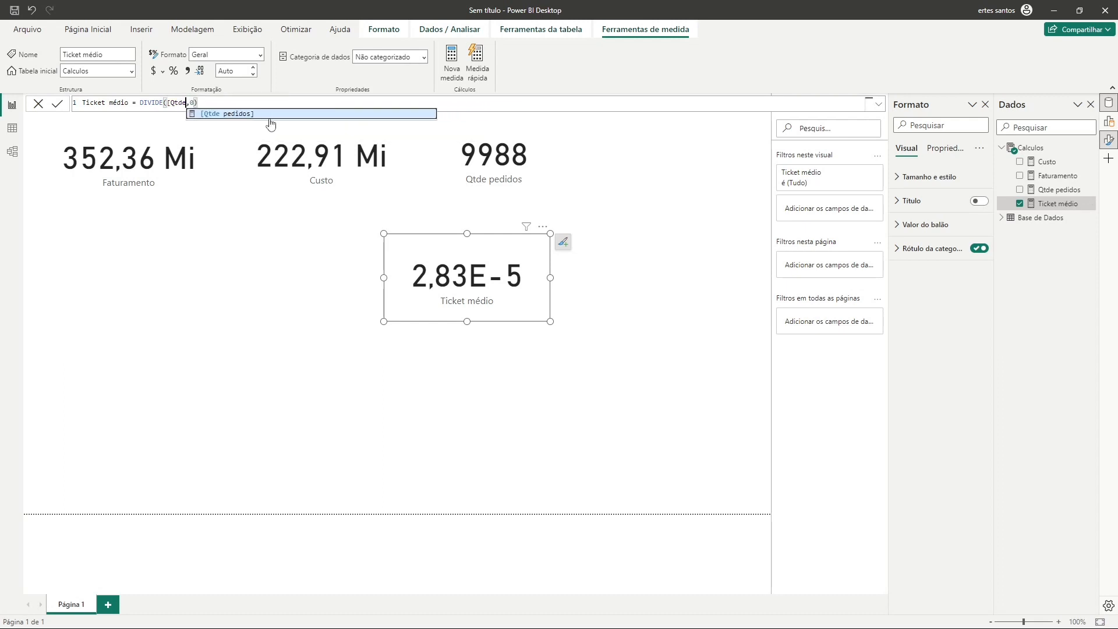
{"action": "type", "text": "["}
{"action": "key", "text": "BackSpace"}
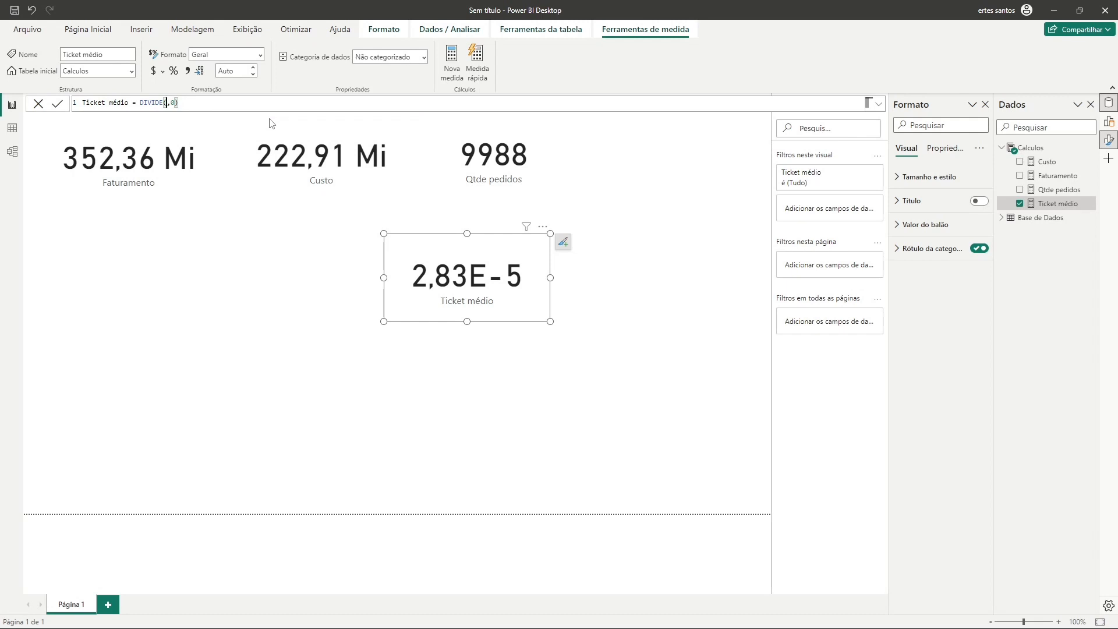
{"action": "left_click", "coordinate": [183, 102]}
{"action": "key", "text": "BackSpace"}
{"action": "key", "text": "BackSpace"}
{"action": "key", "text": "BackSpace"}
Complete the Ticket médio formula as DIVIDE([Faturamento],[Qtde pedidos],0) and commit it.
{"action": "type", "text": "fa"}
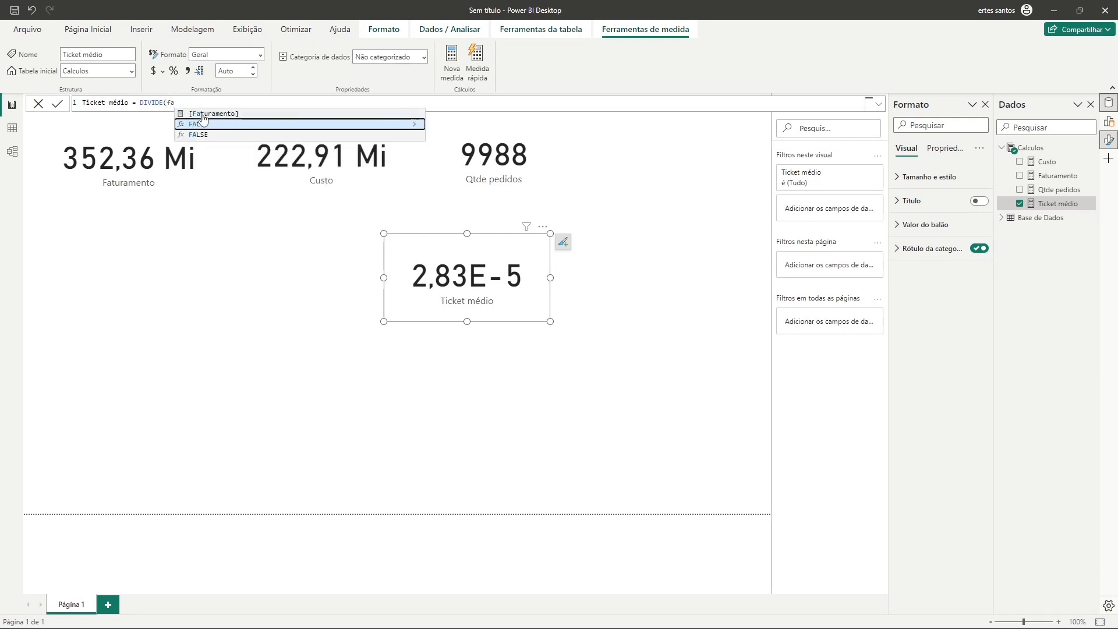
{"action": "left_click", "coordinate": [204, 114]}
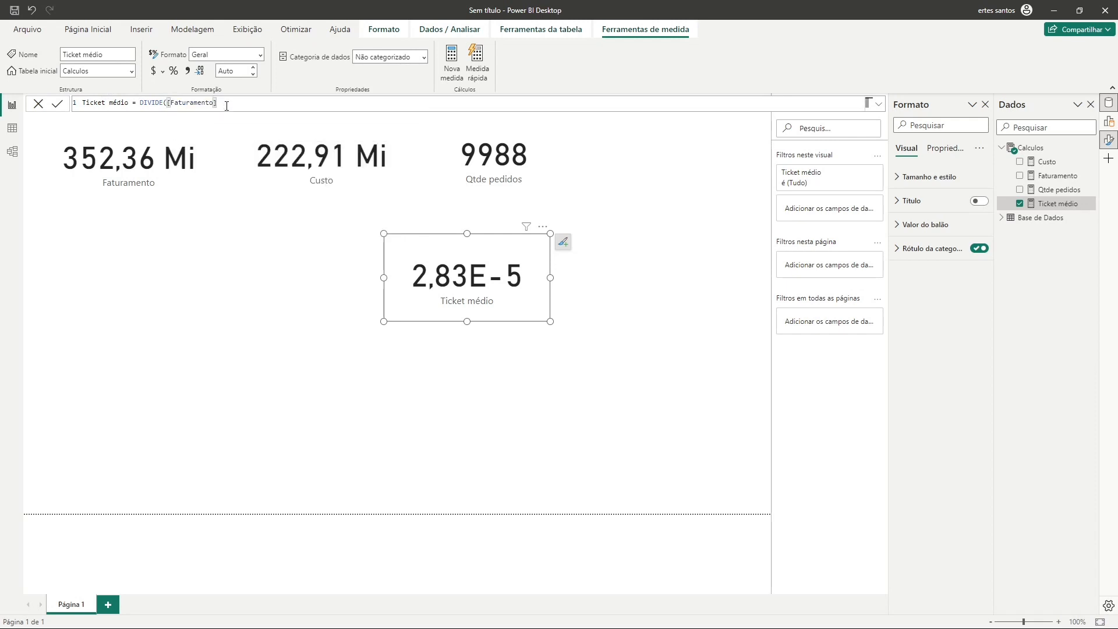
{"action": "type", "text": ","}
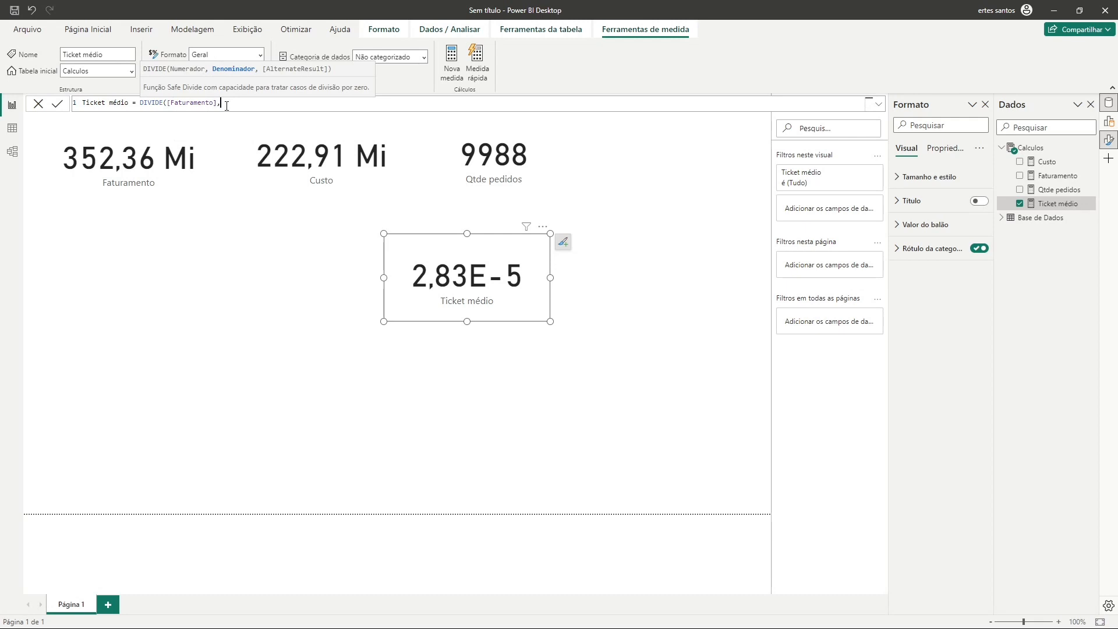
{"action": "type", "text": "qtde"}
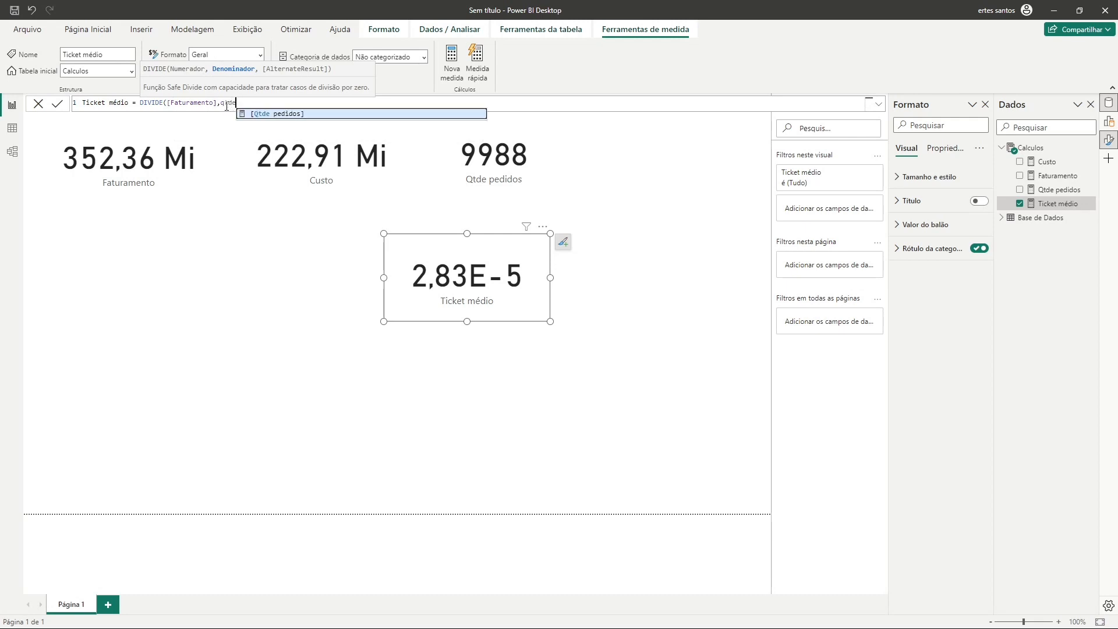
{"action": "left_click", "coordinate": [293, 114]}
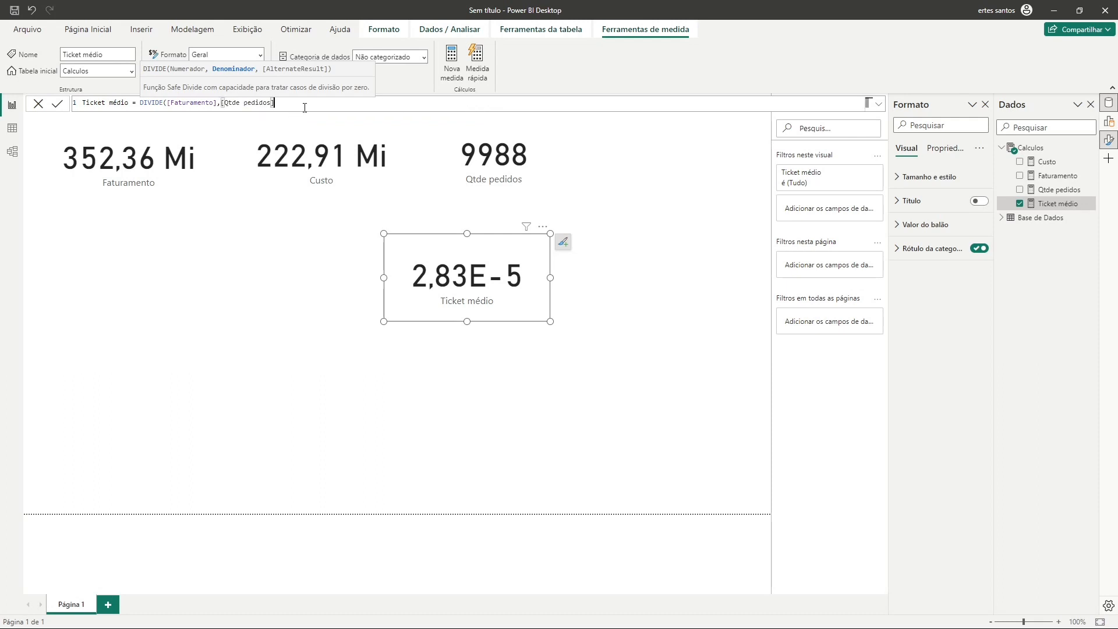
{"action": "type", "text": ",0)"}
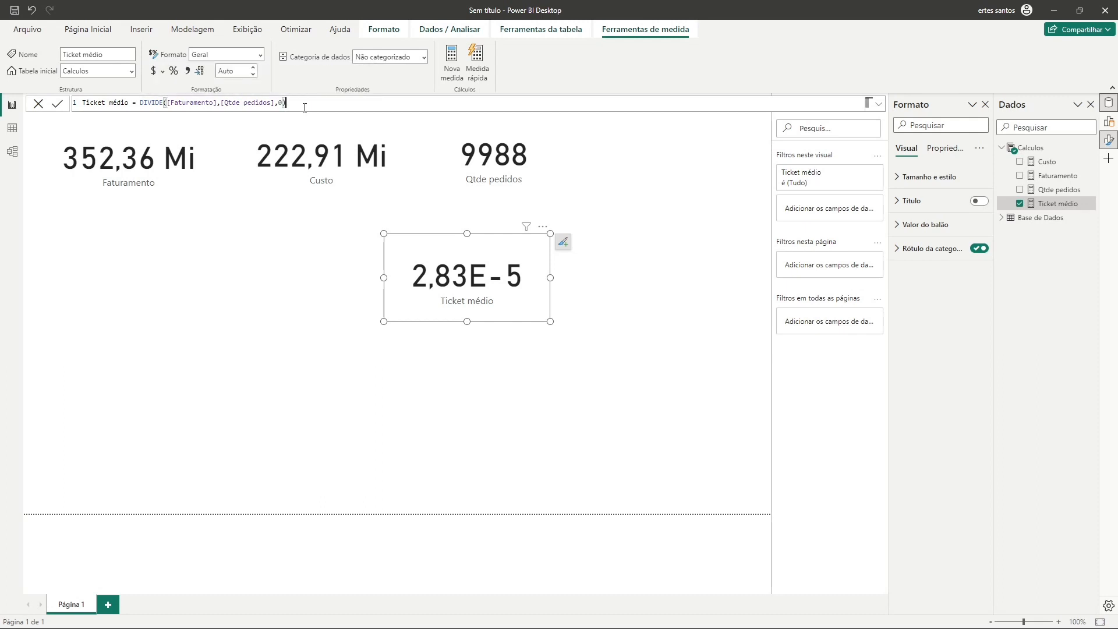
{"action": "key", "text": "Return"}
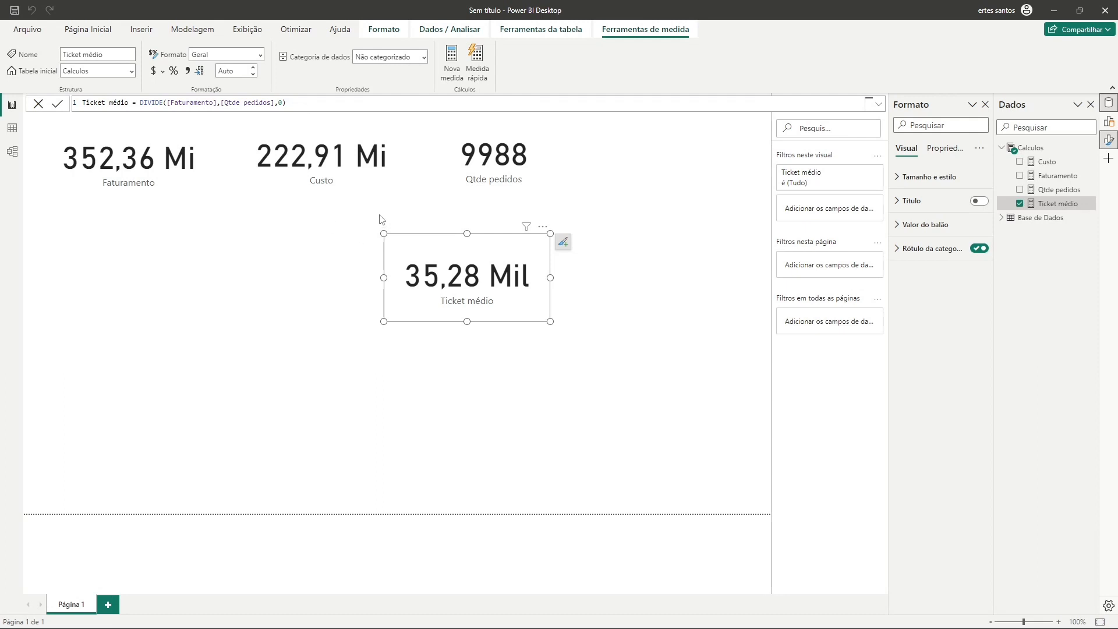
Shrink the Ticket médio card slightly and move the Faturamento card a little closer to the page's upper-left corner.
{"action": "left_click", "coordinate": [368, 177]}
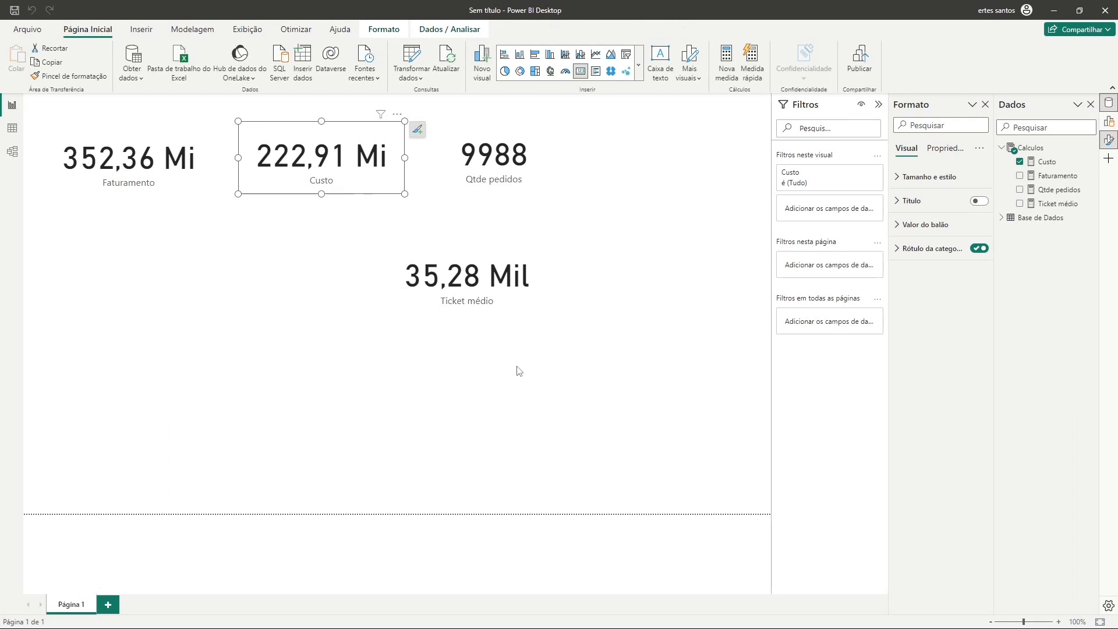
{"action": "left_click", "coordinate": [445, 319]}
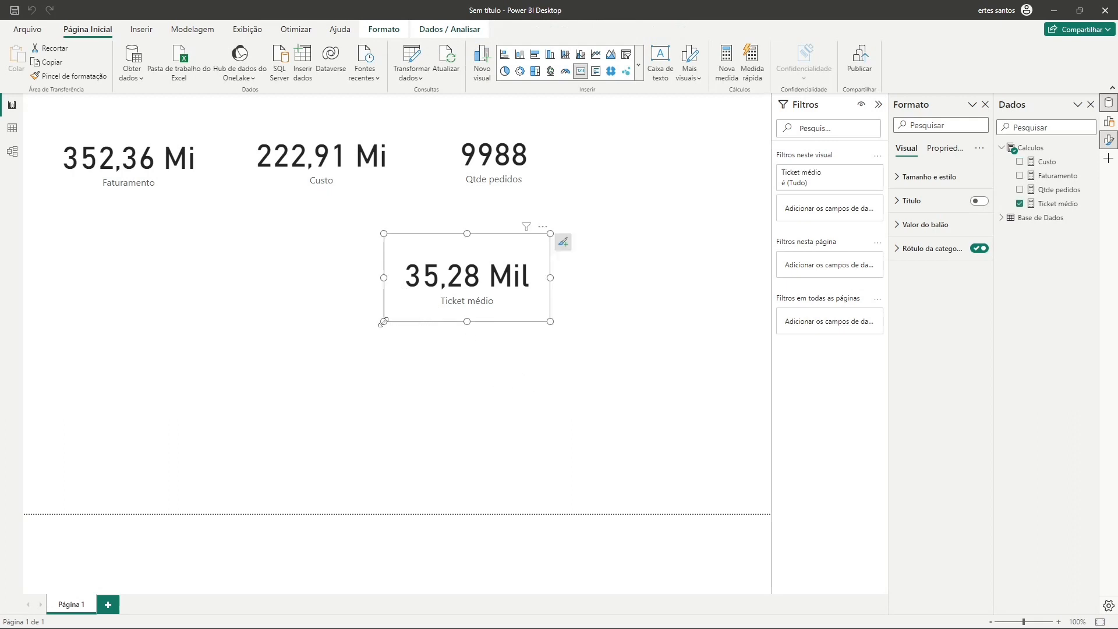
{"action": "mouse_move", "coordinate": [385, 321]}
{"action": "left_mouse_down"}
{"action": "mouse_move", "coordinate": [439, 292]}
{"action": "mouse_move", "coordinate": [390, 309]}
{"action": "left_mouse_up"}
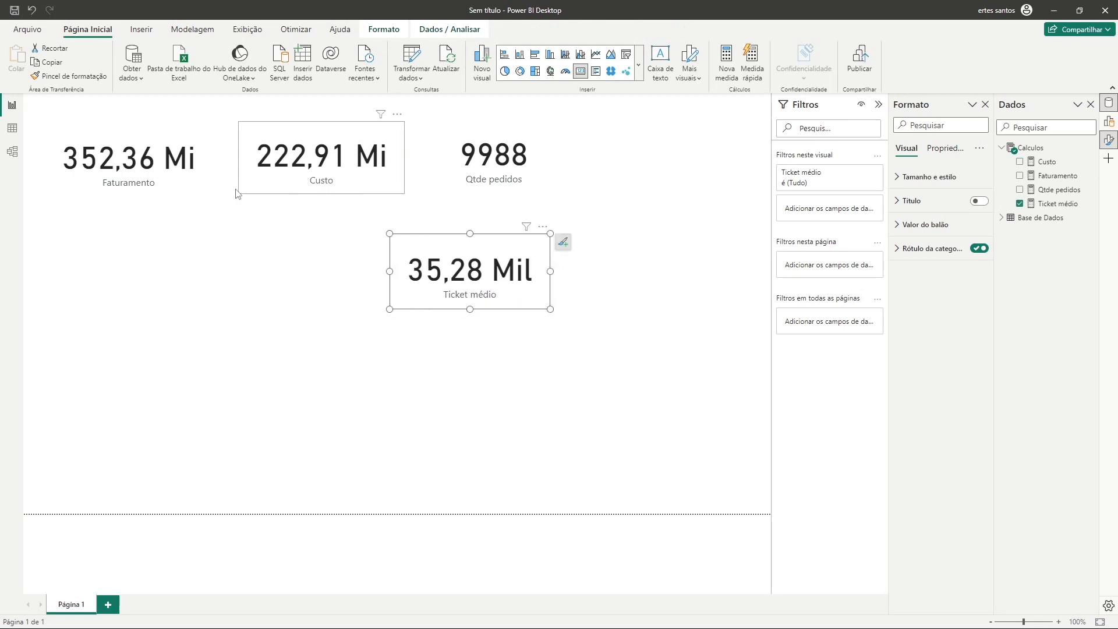
{"action": "left_click_drag", "start_coordinate": [139, 186], "coordinate": [134, 174]}
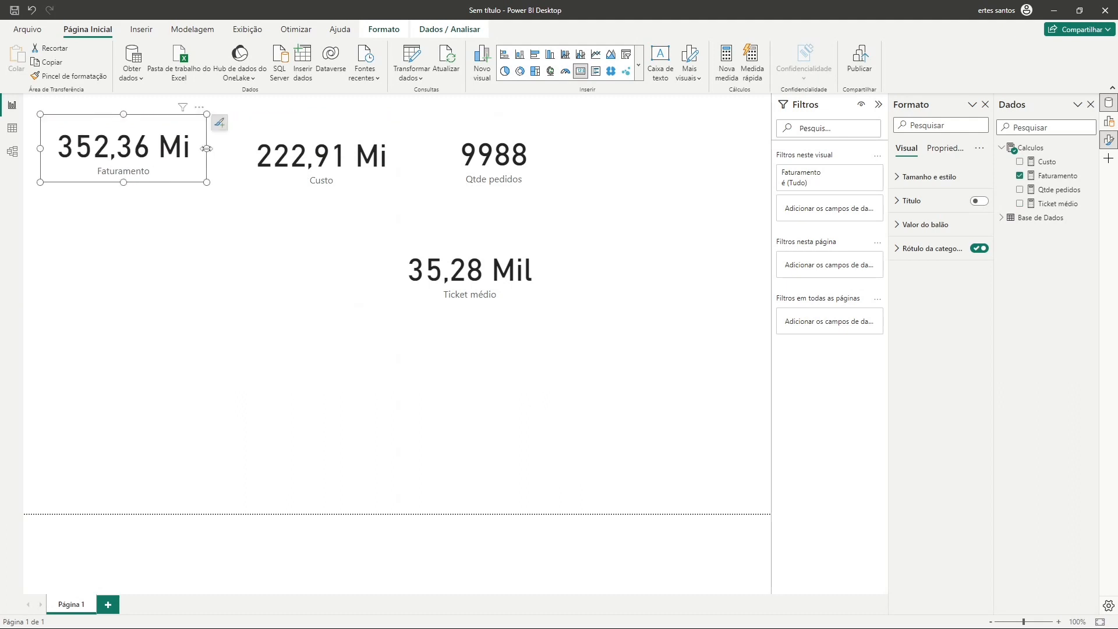
Move the Custo and Qtde pedidos cards into a row beside the Faturamento card, and place the Ticket médio card below the Custo card.
{"action": "left_click_drag", "start_coordinate": [374, 167], "coordinate": [349, 160]}
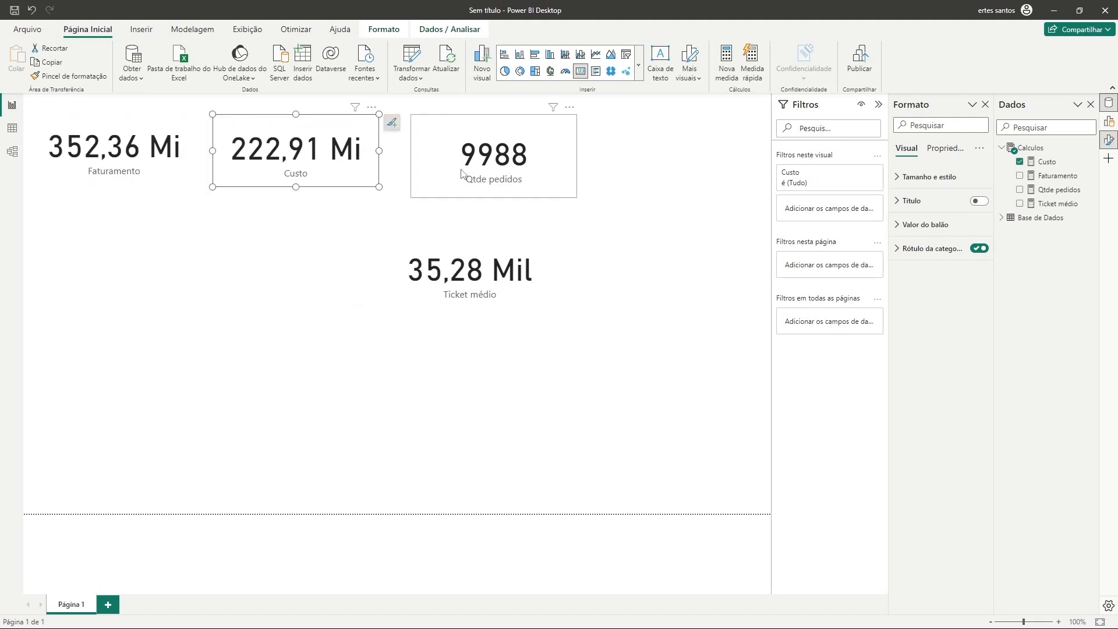
{"action": "left_click_drag", "start_coordinate": [460, 170], "coordinate": [480, 182]}
{"action": "left_click_drag", "start_coordinate": [491, 279], "coordinate": [293, 251]}
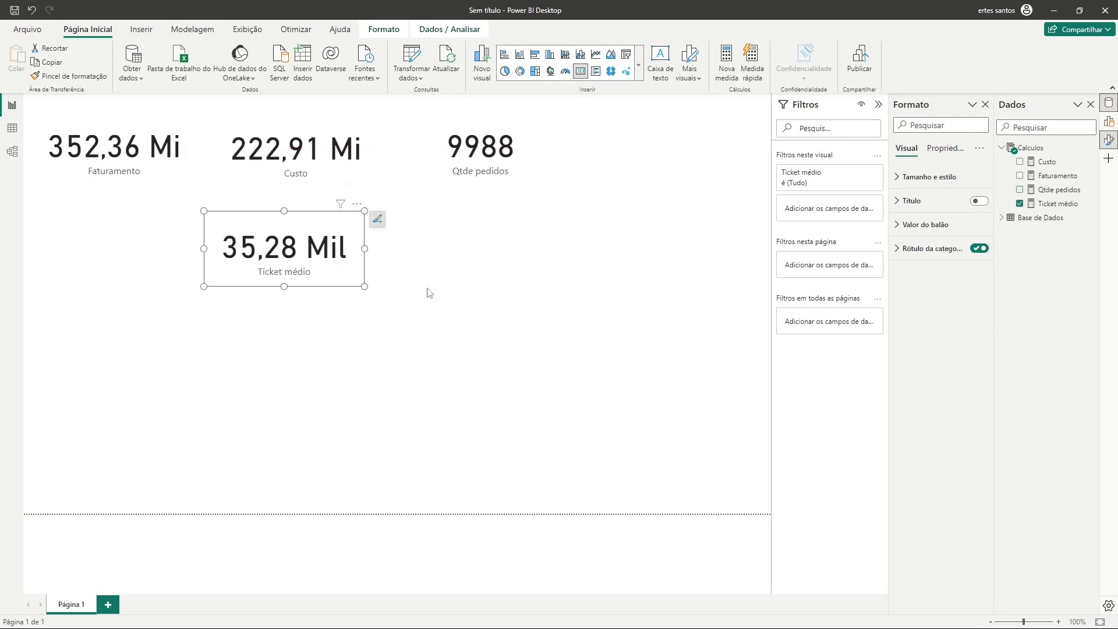
{"action": "left_click", "coordinate": [434, 270]}
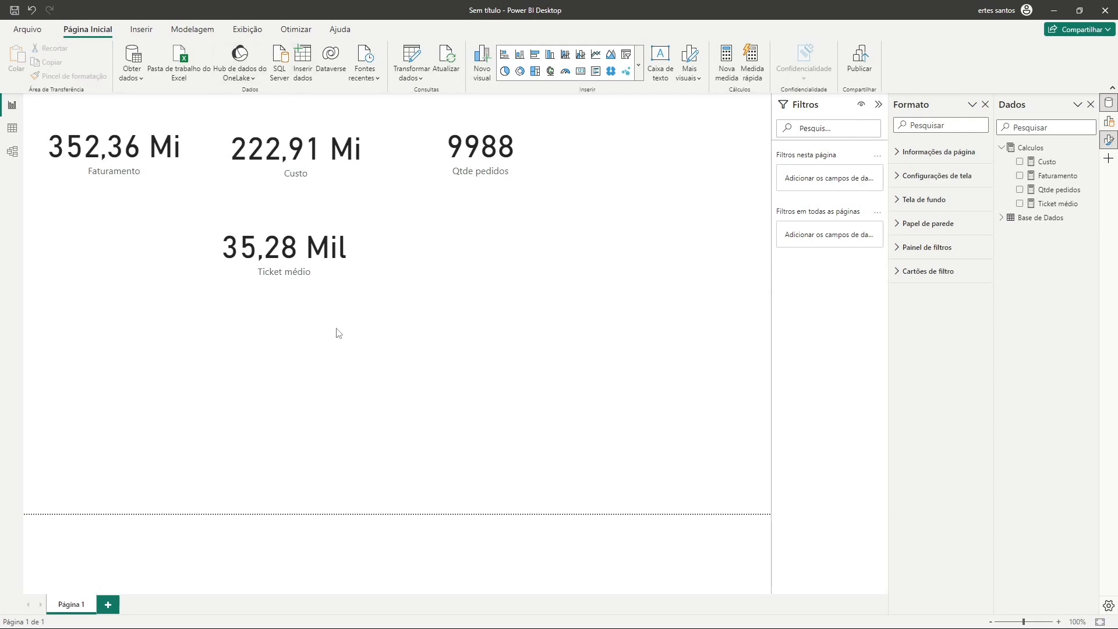
{"action": "left_click", "coordinate": [352, 284]}
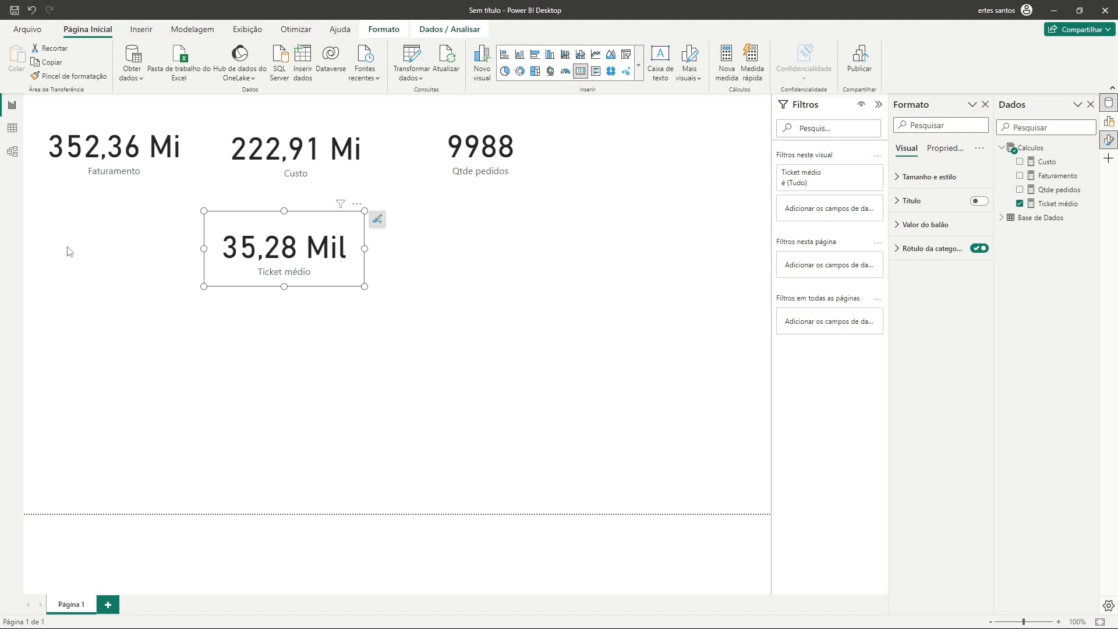
Create a new measure in the Calculos table and replace its default name with Margem bruta.
{"action": "left_click", "coordinate": [1031, 151]}
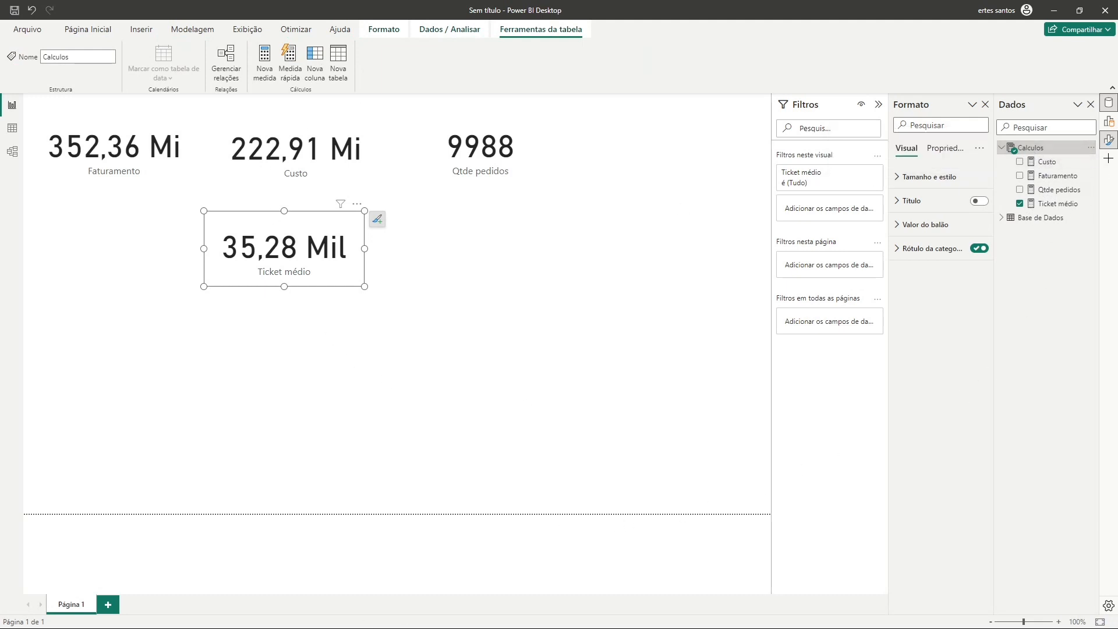
{"action": "left_click", "coordinate": [265, 79]}
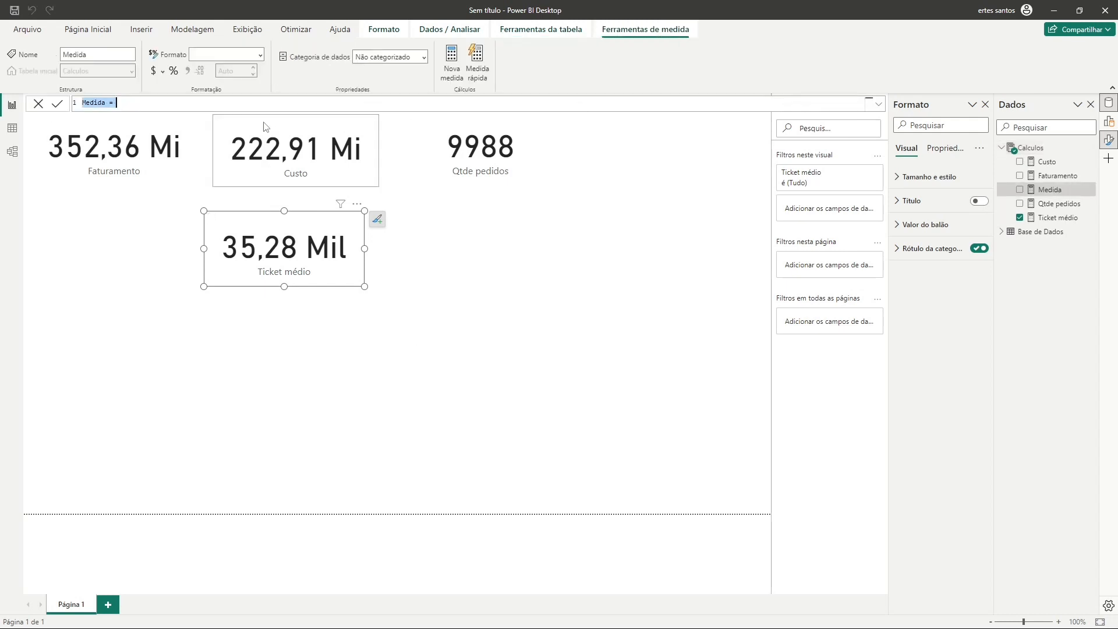
{"action": "left_click", "coordinate": [111, 105]}
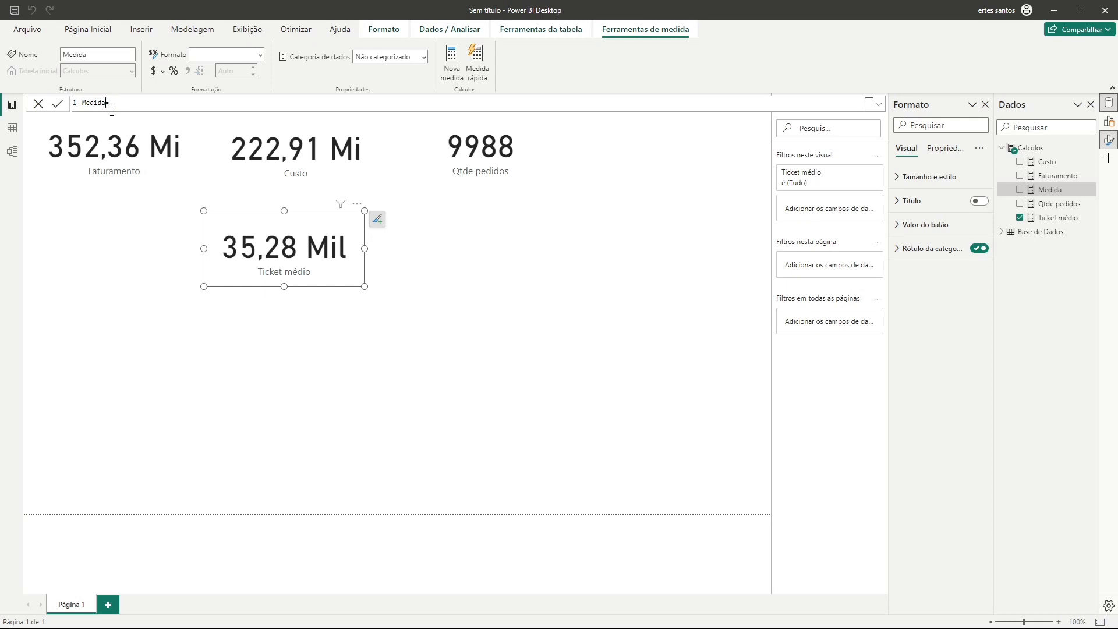
{"action": "key", "text": "BackSpace"}
{"action": "key", "text": "BackSpace"}
{"action": "key", "text": "BackSpace"}
{"action": "key", "text": "BackSpace"}
{"action": "key", "text": "BackSpace"}
{"action": "key", "text": "BackSpace"}
{"action": "key", "text": "BackSpace"}
{"action": "key", "text": "BackSpace"}
Define the Margem bruta measure as [Faturamento] - [Custo], commit it, and check its formula.
{"action": "type", "text": "fat"}
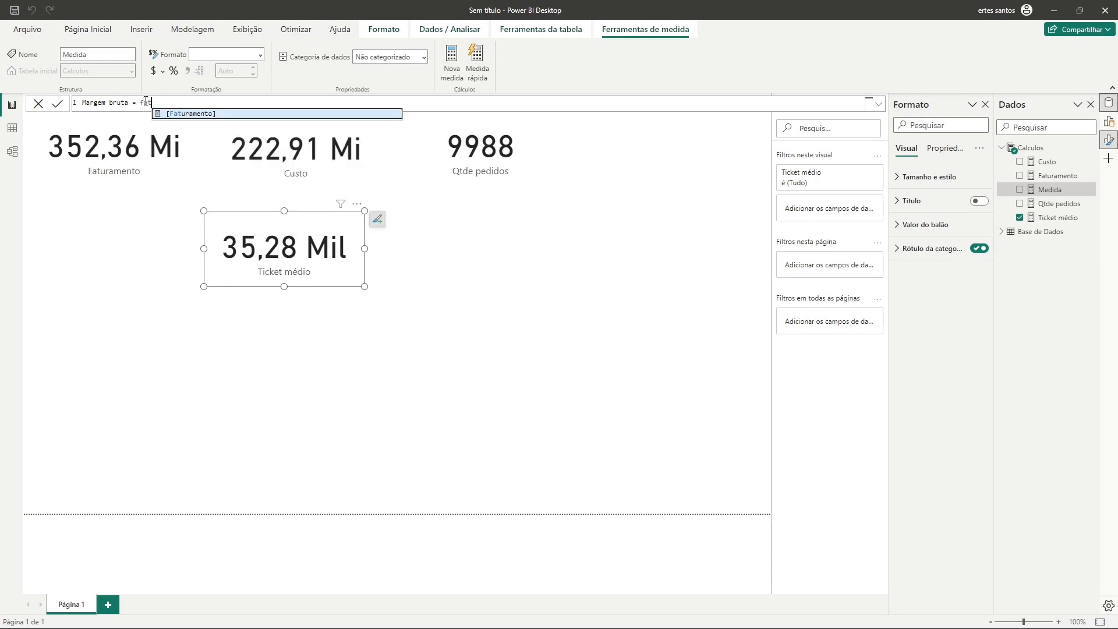
{"action": "left_click", "coordinate": [180, 114]}
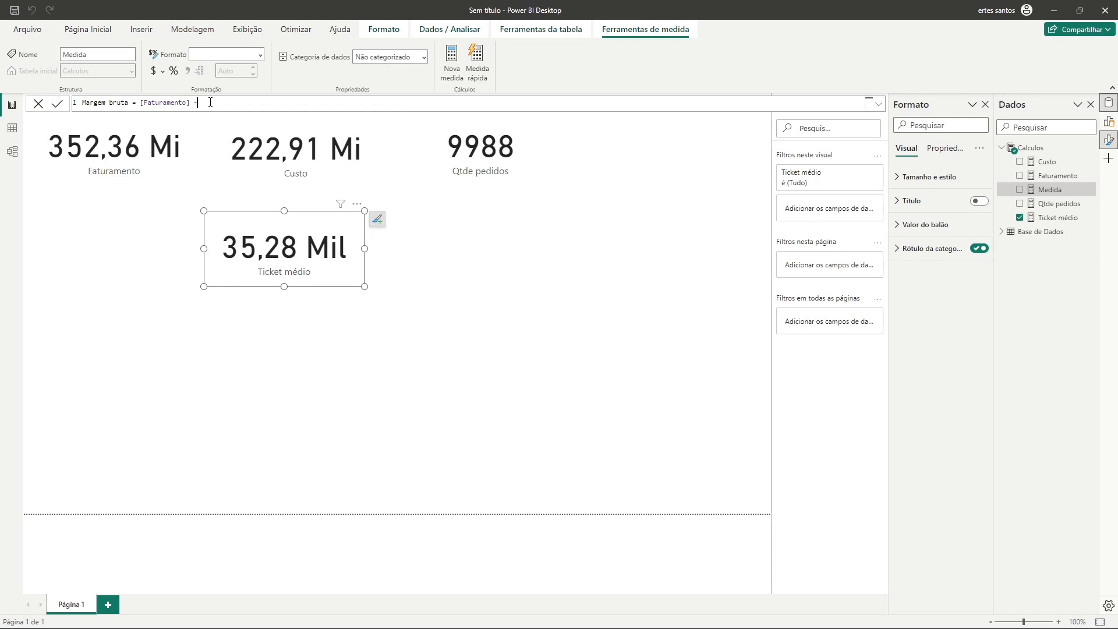
{"action": "type", "text": "- cus"}
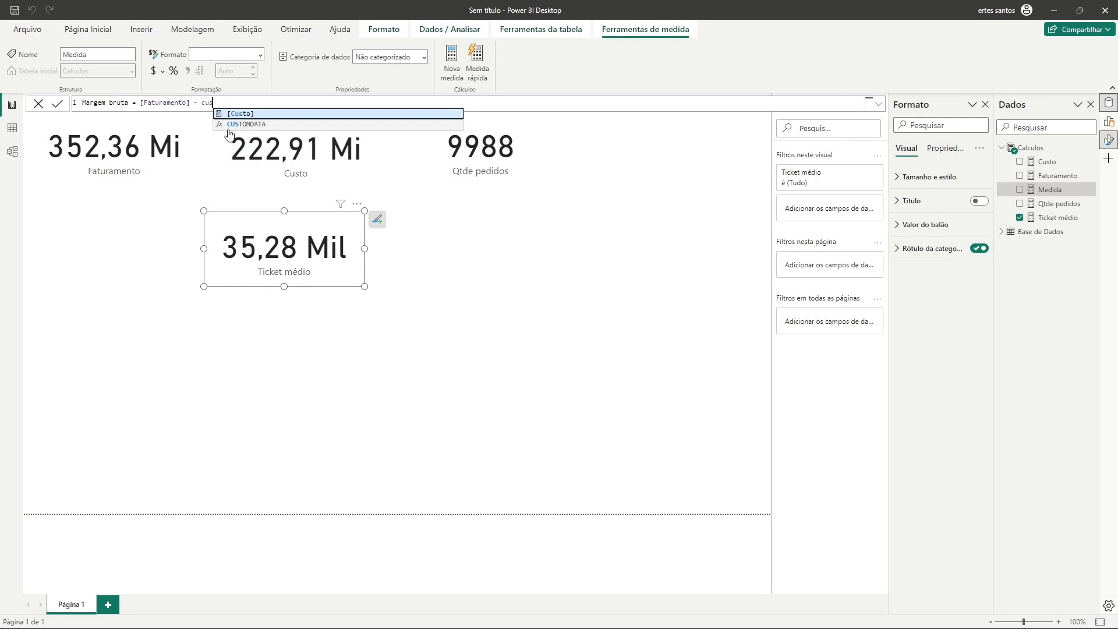
{"action": "left_click", "coordinate": [240, 113]}
{"action": "left_click", "coordinate": [255, 124]}
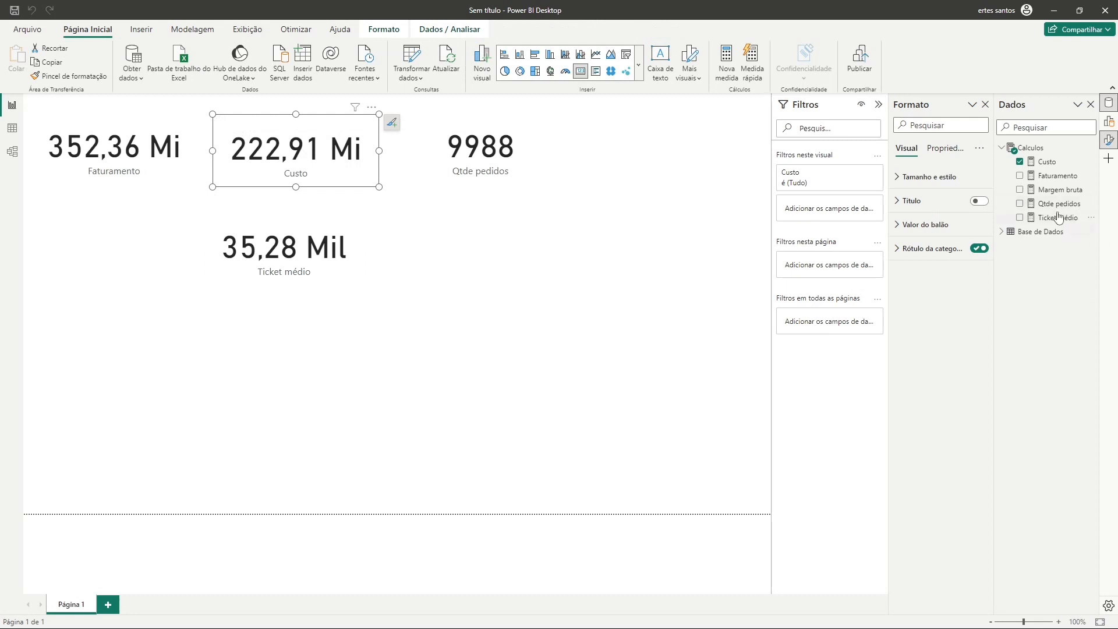
{"action": "left_click", "coordinate": [1058, 190]}
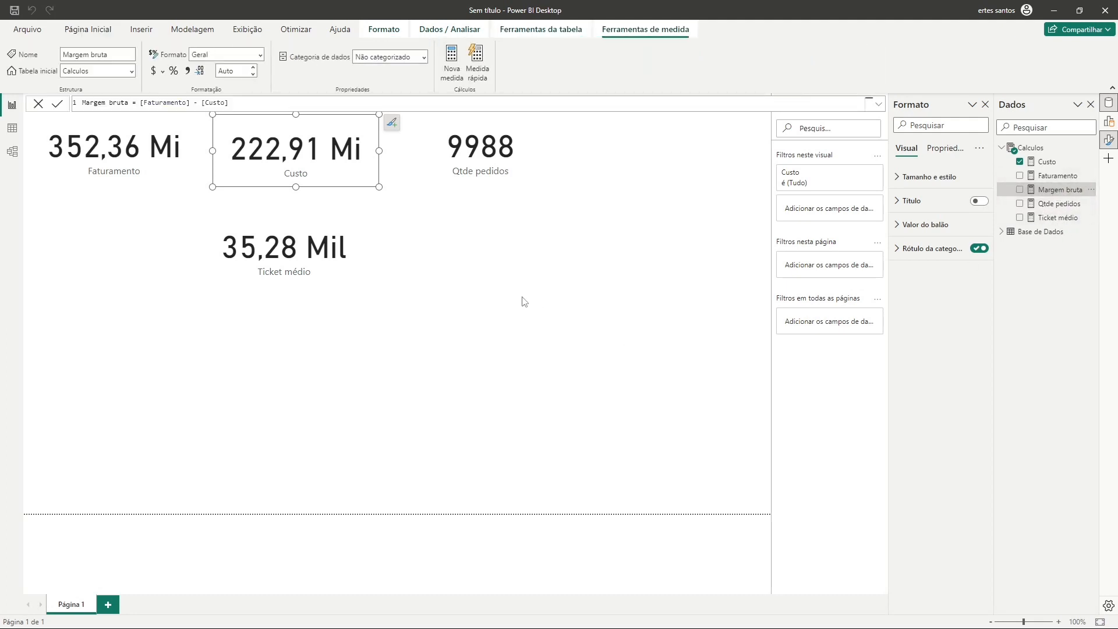
{"action": "left_click", "coordinate": [555, 303]}
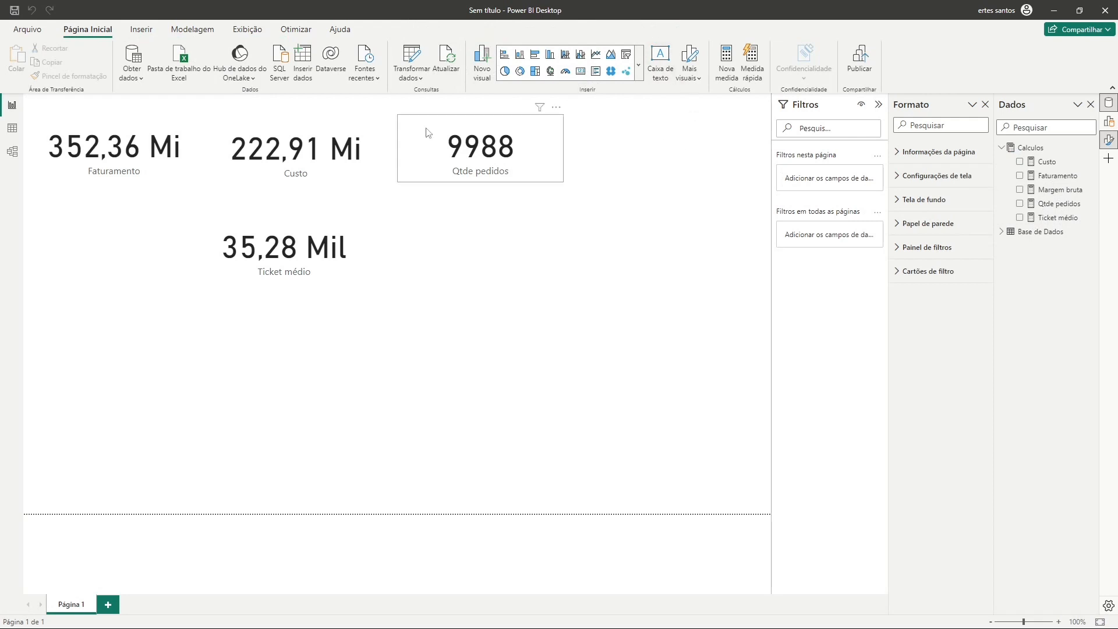
Insert a card visual showing the Margem bruta measure and place it at the end of the row, beside the Qtde pedidos card.
{"action": "left_click", "coordinate": [584, 76]}
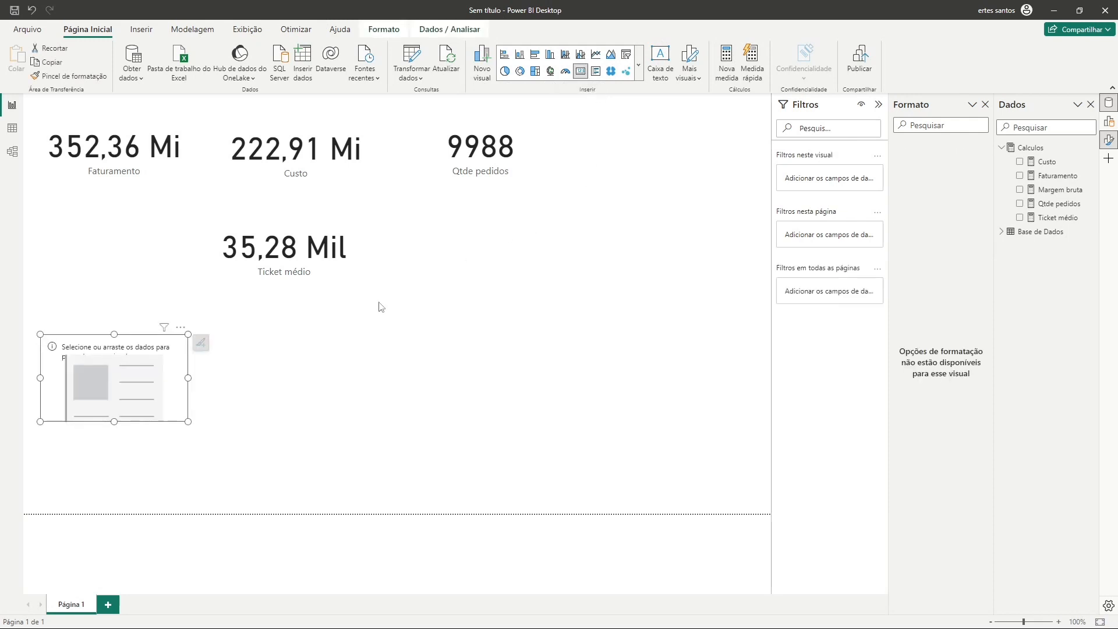
{"action": "left_click_drag", "start_coordinate": [113, 396], "coordinate": [500, 268]}
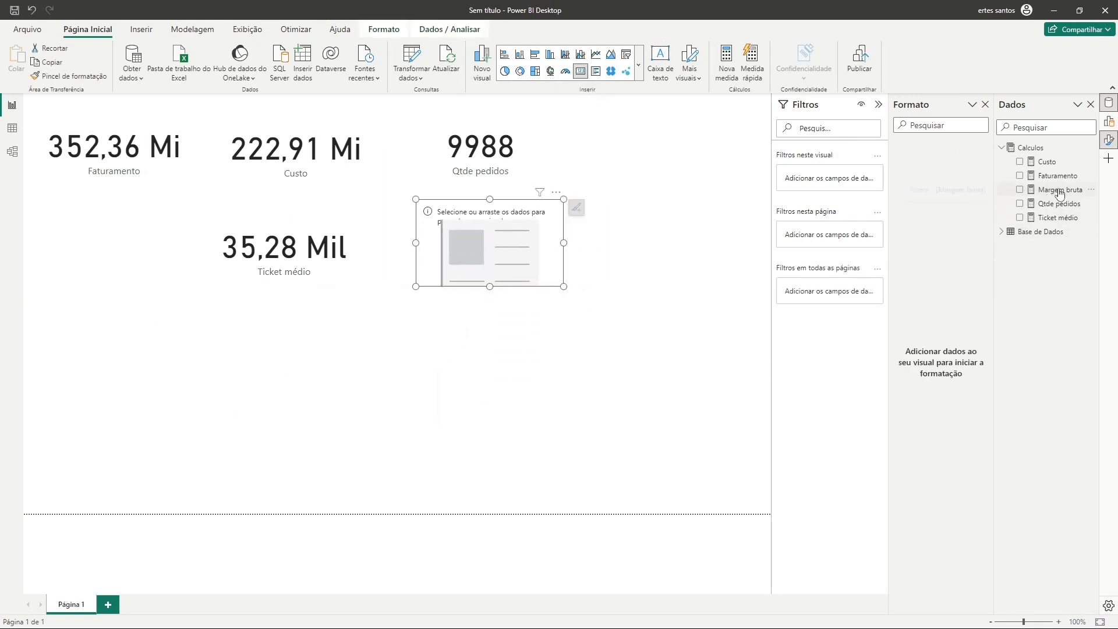
{"action": "left_click_drag", "start_coordinate": [1057, 191], "coordinate": [699, 192]}
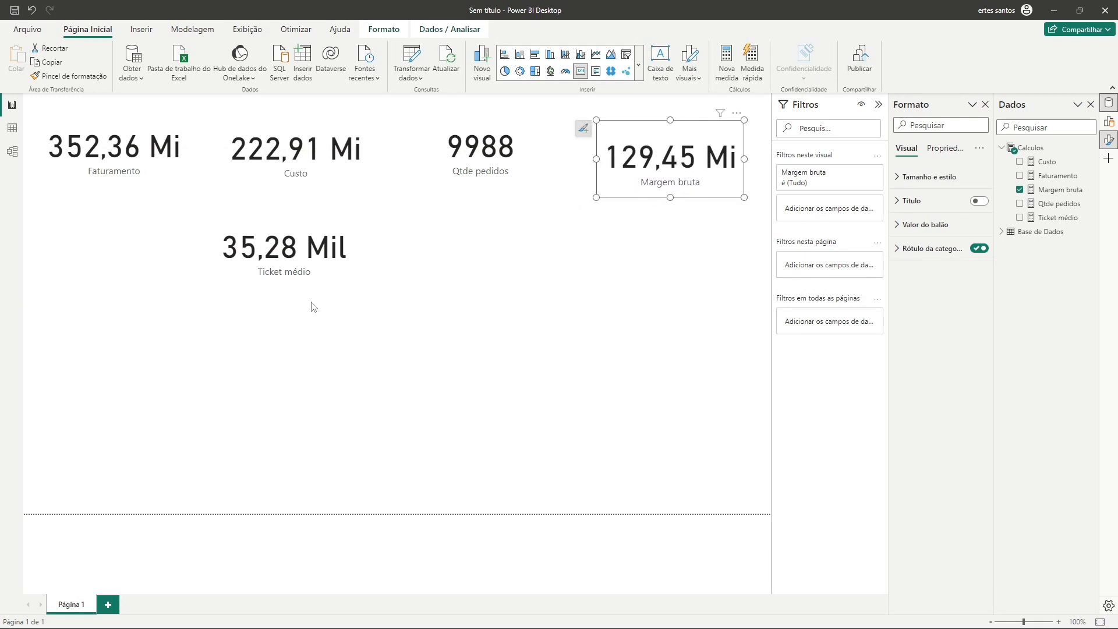
Line up the Faturamento, Custo, Qtde pedidos and Margem bruta cards slightly lower in one row, with Ticket médio beneath Margem bruta.
{"action": "left_click_drag", "start_coordinate": [309, 282], "coordinate": [382, 276]}
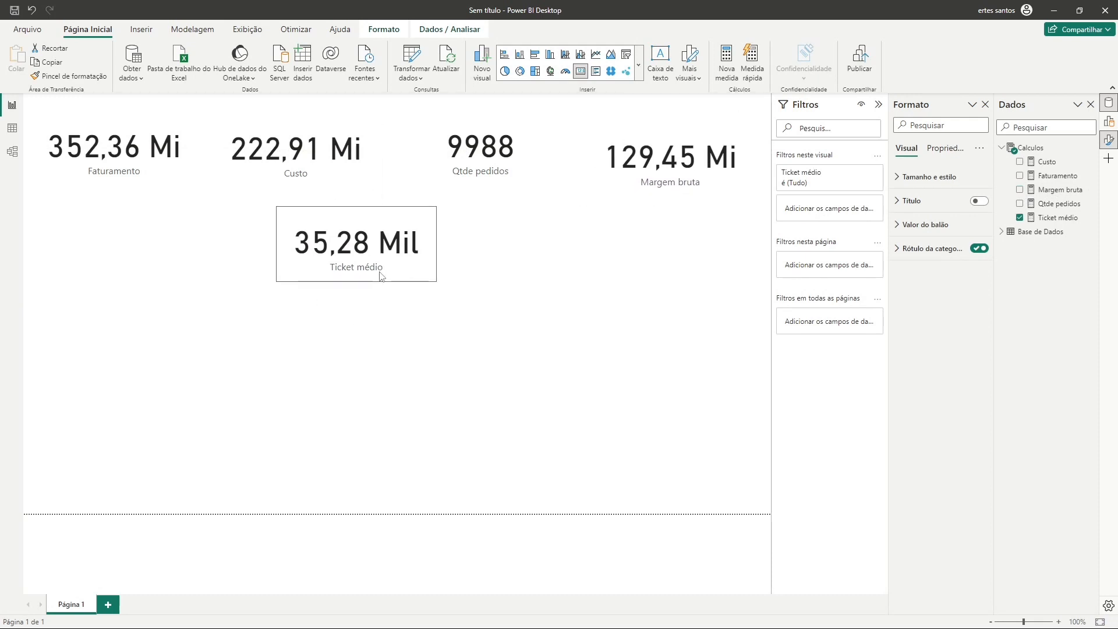
{"action": "left_click", "coordinate": [125, 178]}
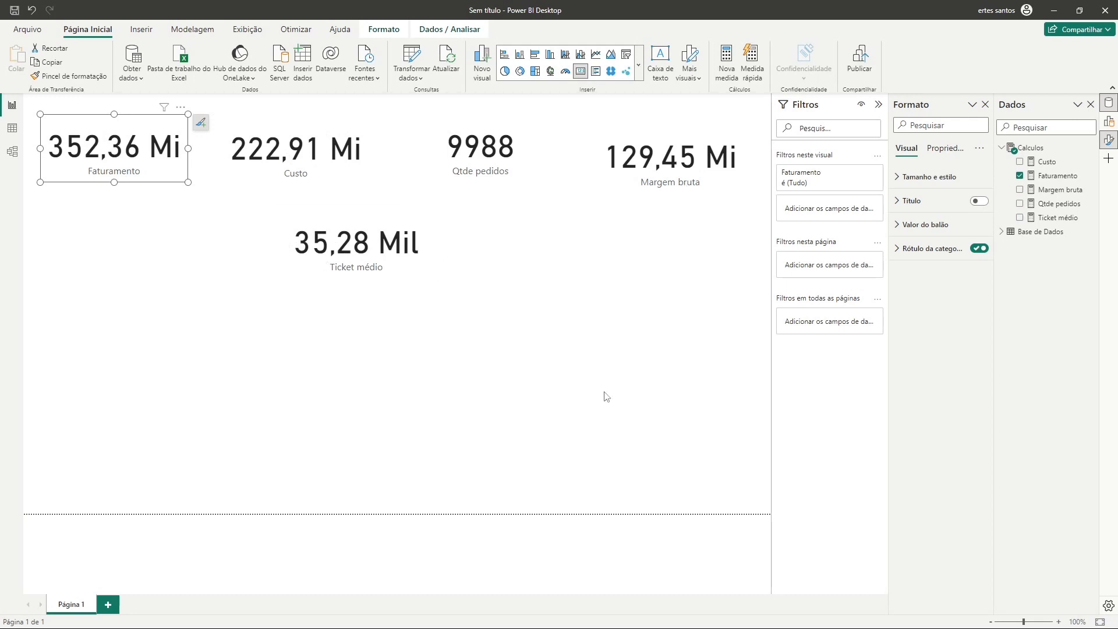
{"action": "left_click_drag", "start_coordinate": [165, 169], "coordinate": [212, 198]}
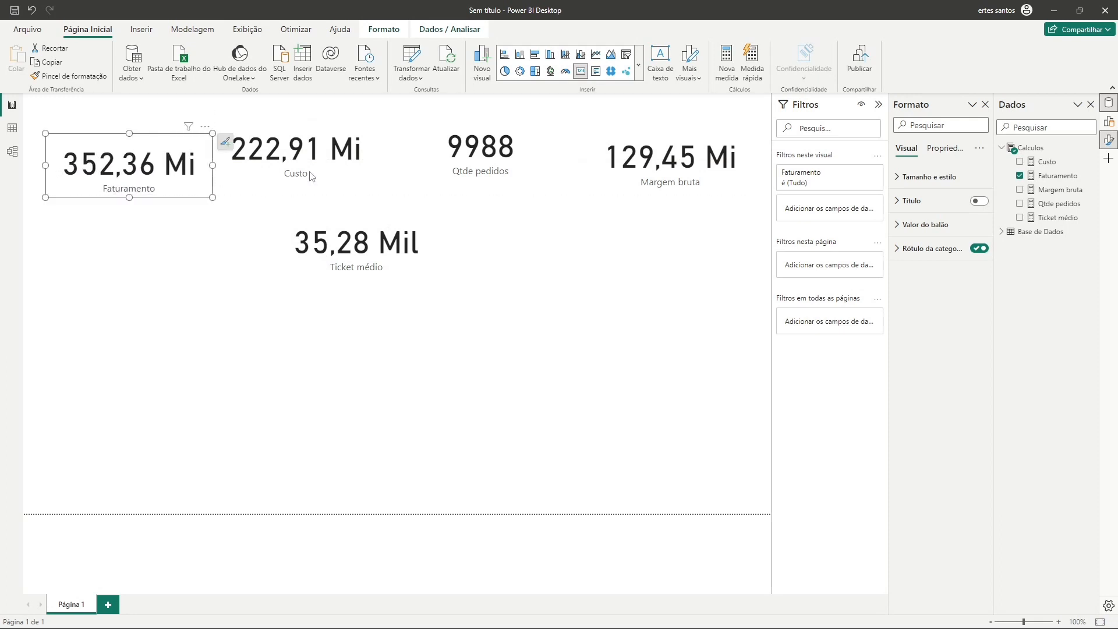
{"action": "left_click_drag", "start_coordinate": [312, 175], "coordinate": [335, 195]}
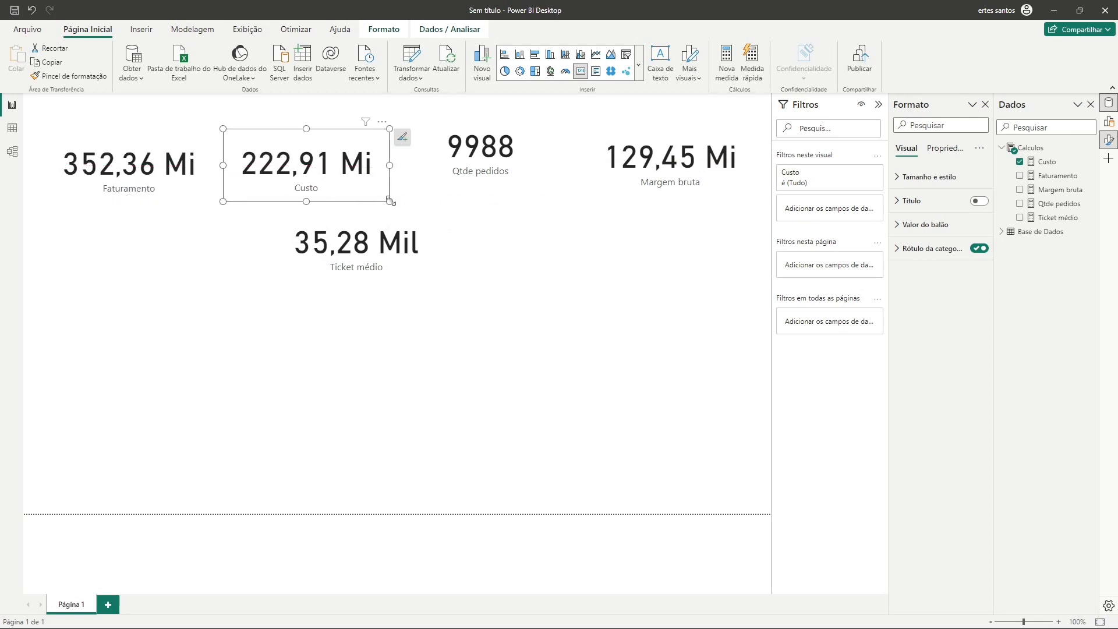
{"action": "left_click_drag", "start_coordinate": [495, 175], "coordinate": [488, 199]}
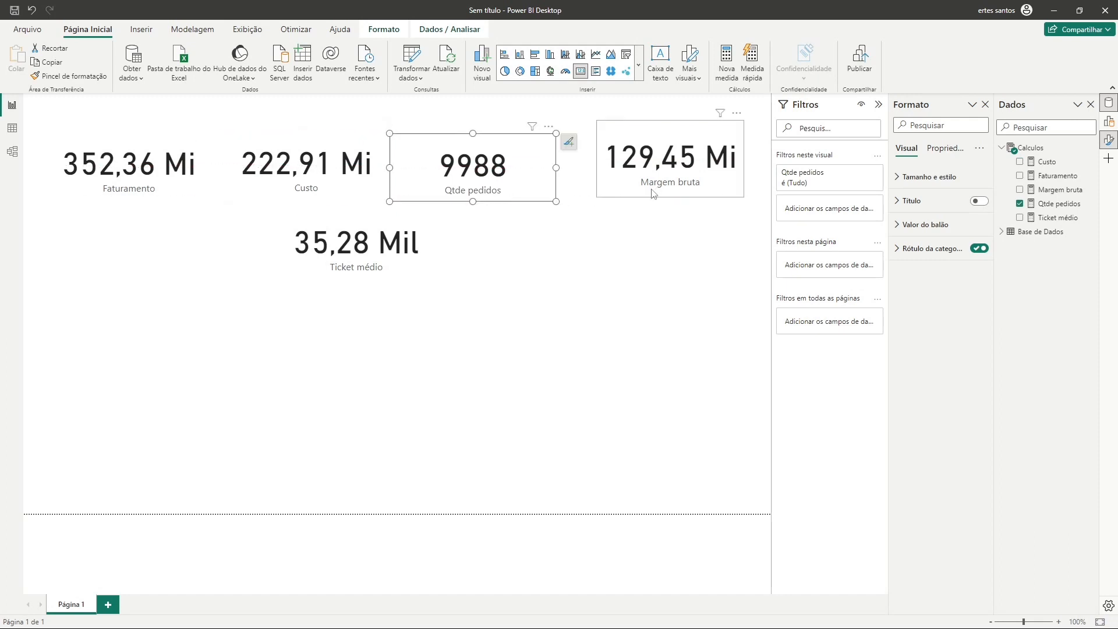
{"action": "left_click_drag", "start_coordinate": [653, 194], "coordinate": [651, 207]}
{"action": "left_click_drag", "start_coordinate": [412, 260], "coordinate": [684, 269]}
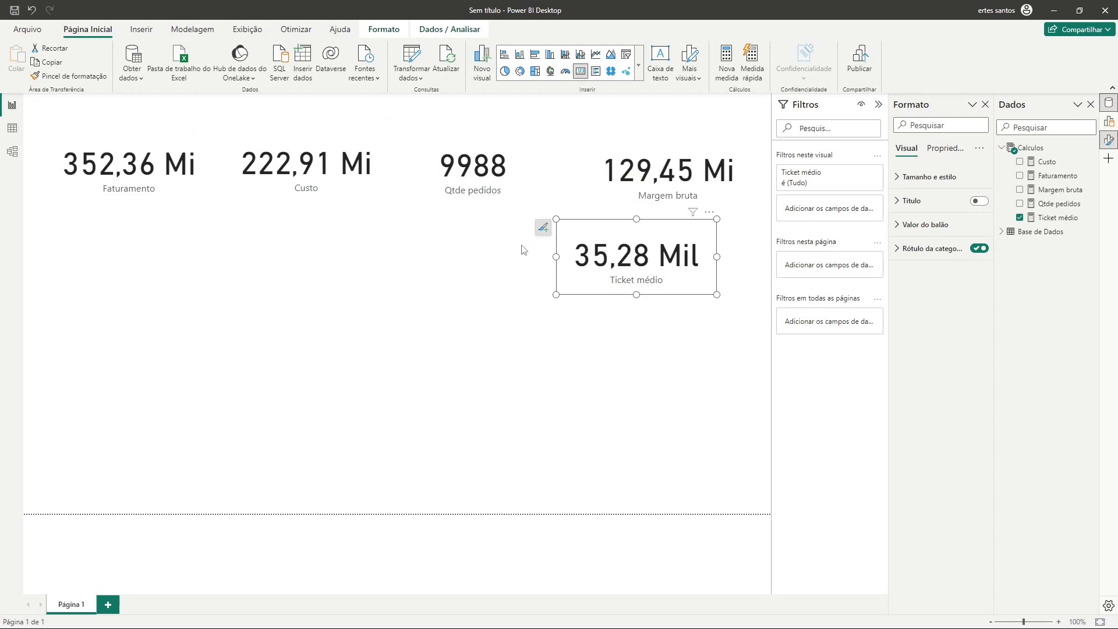
Reposition the Margem bruta card at the row's end near the page edge and place the Ticket médio card well below it.
{"action": "left_click", "coordinate": [625, 331]}
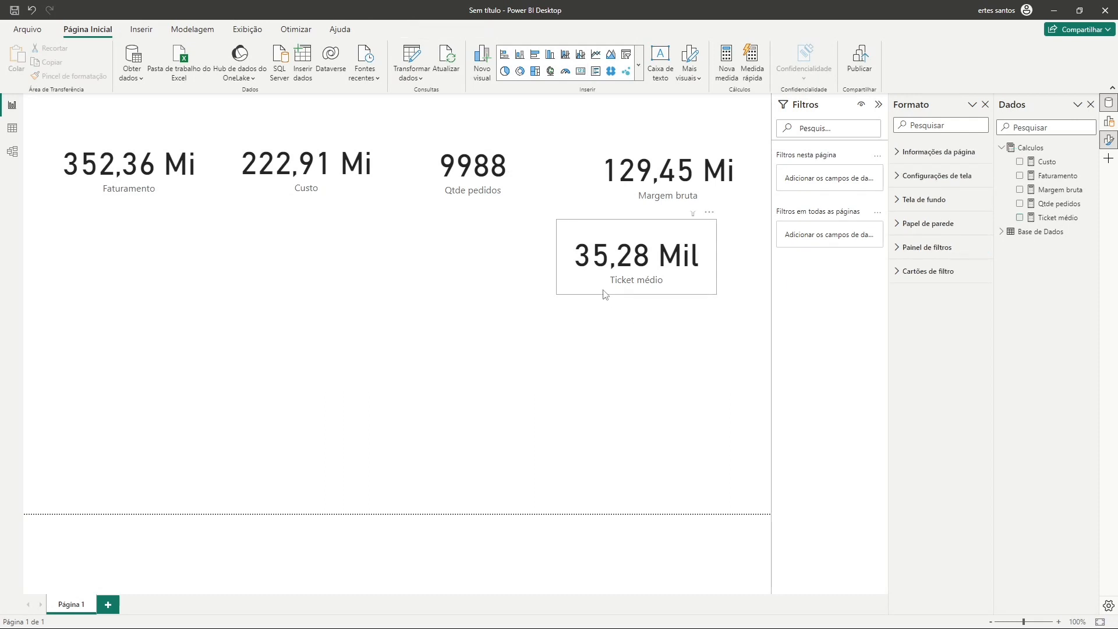
{"action": "left_click_drag", "start_coordinate": [602, 291], "coordinate": [678, 178]}
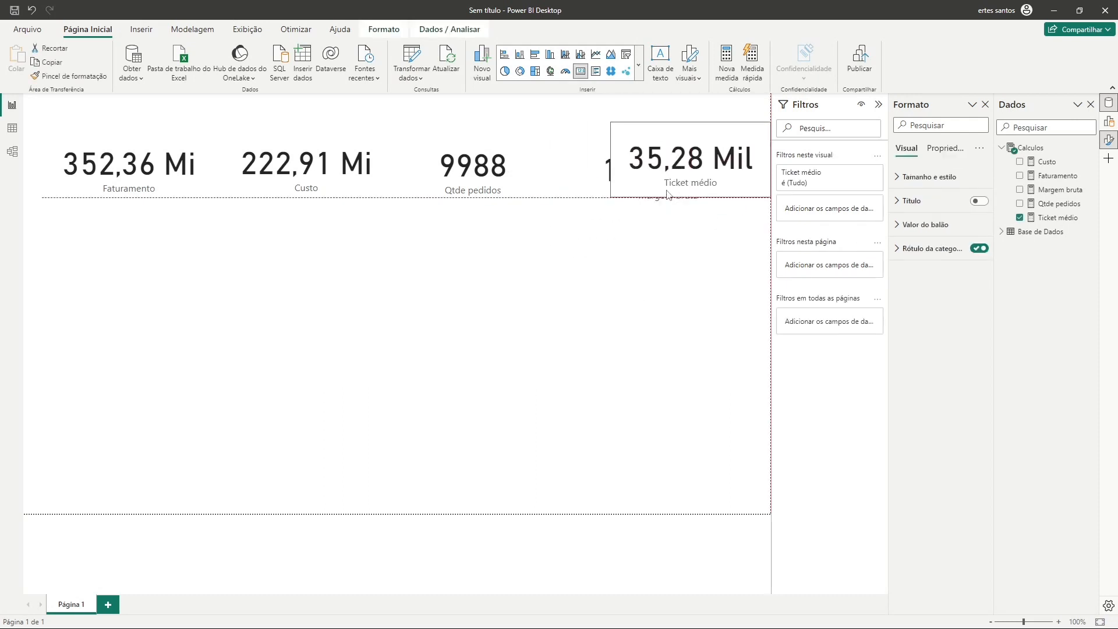
{"action": "key", "text": "Delete"}
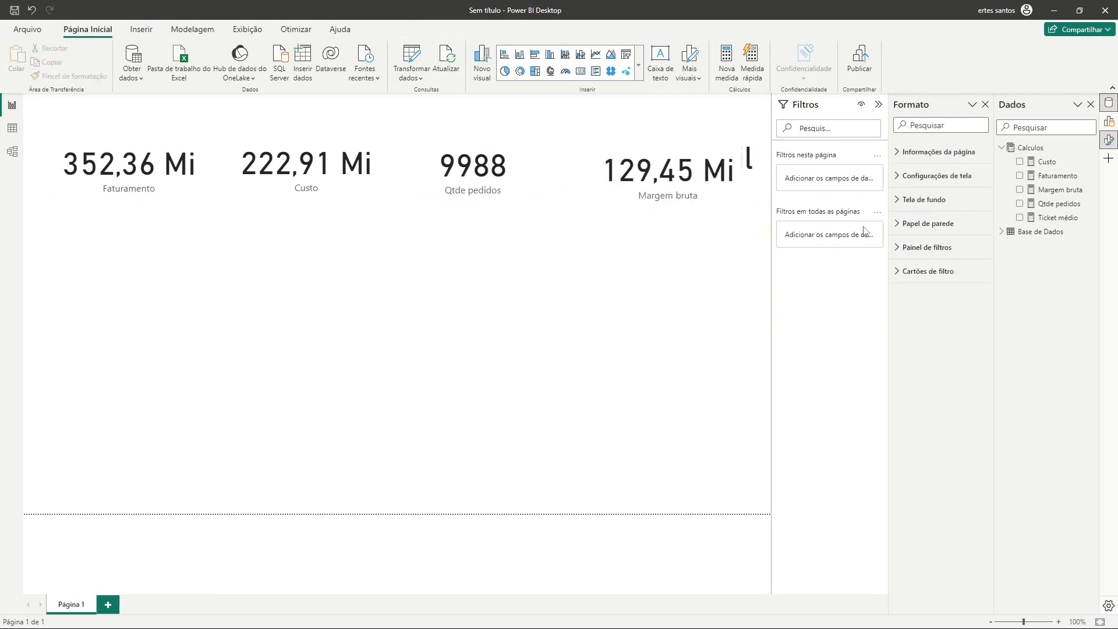
{"action": "left_click", "coordinate": [676, 169]}
{"action": "left_click_drag", "start_coordinate": [679, 169], "coordinate": [554, 219]}
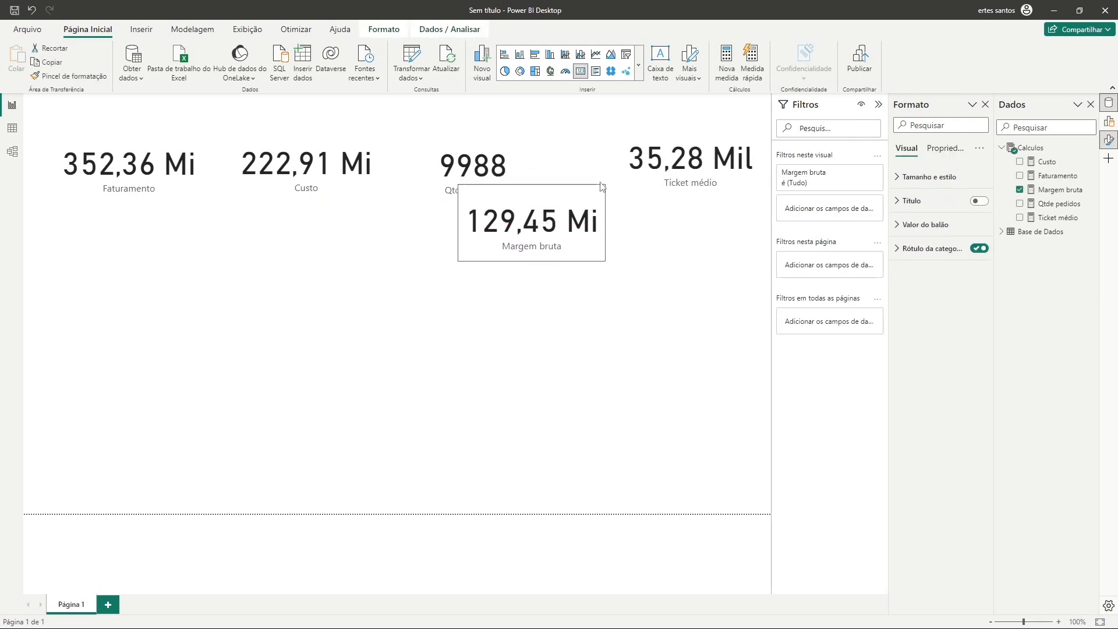
{"action": "left_click_drag", "start_coordinate": [712, 182], "coordinate": [677, 332]}
{"action": "left_click_drag", "start_coordinate": [513, 231], "coordinate": [683, 163]}
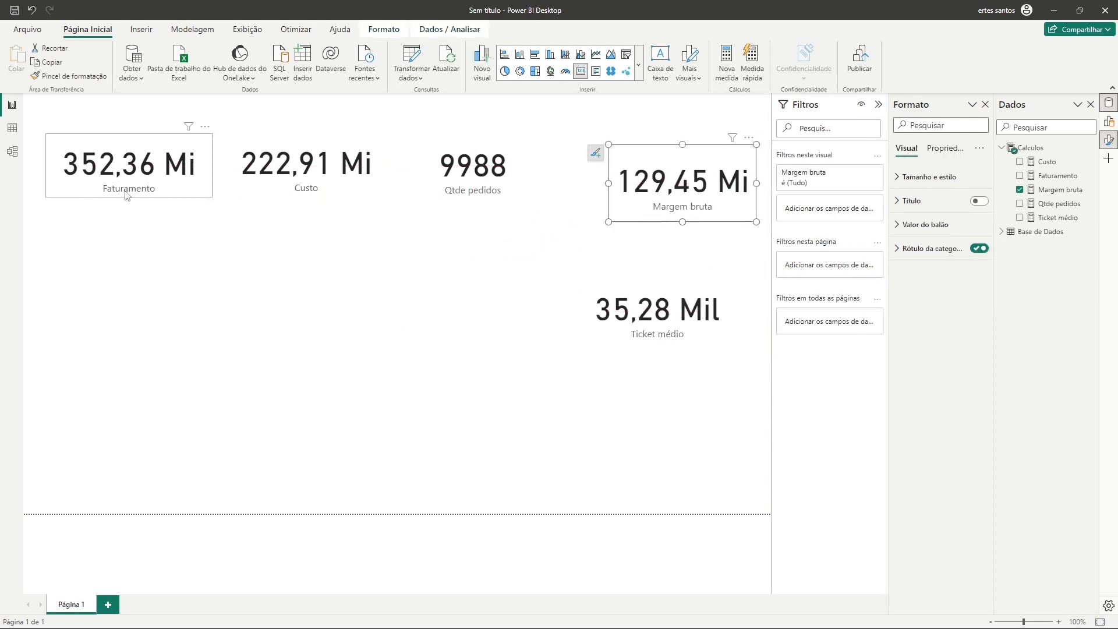
Set the Faturamento card's callout value to font size 16 and bold.
{"action": "left_click", "coordinate": [166, 191]}
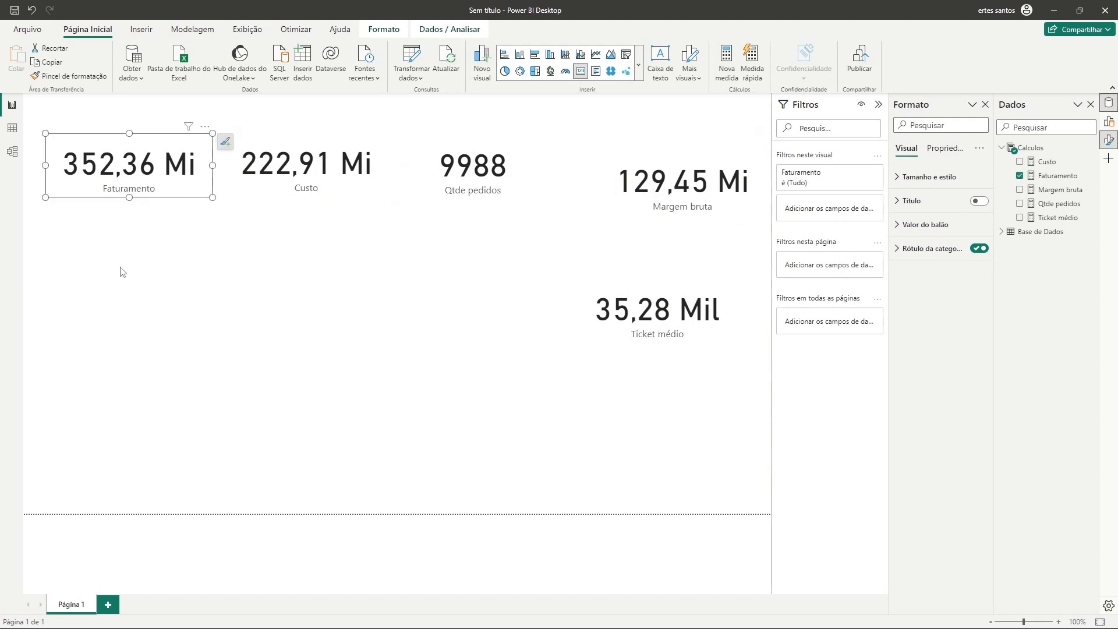
{"action": "left_click", "coordinate": [184, 327]}
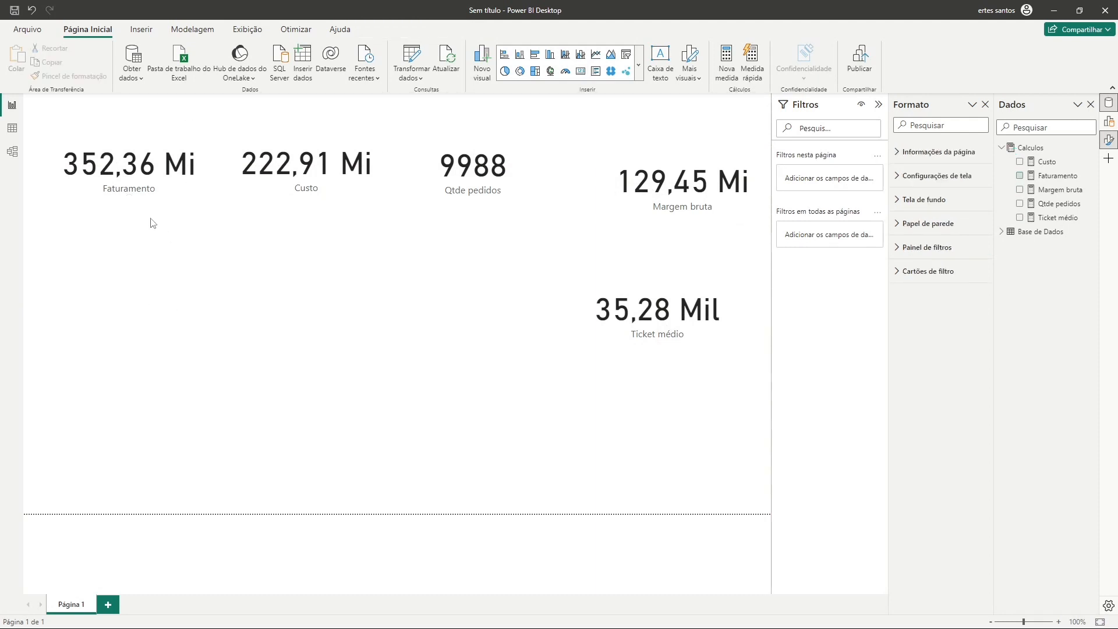
{"action": "left_click", "coordinate": [172, 195]}
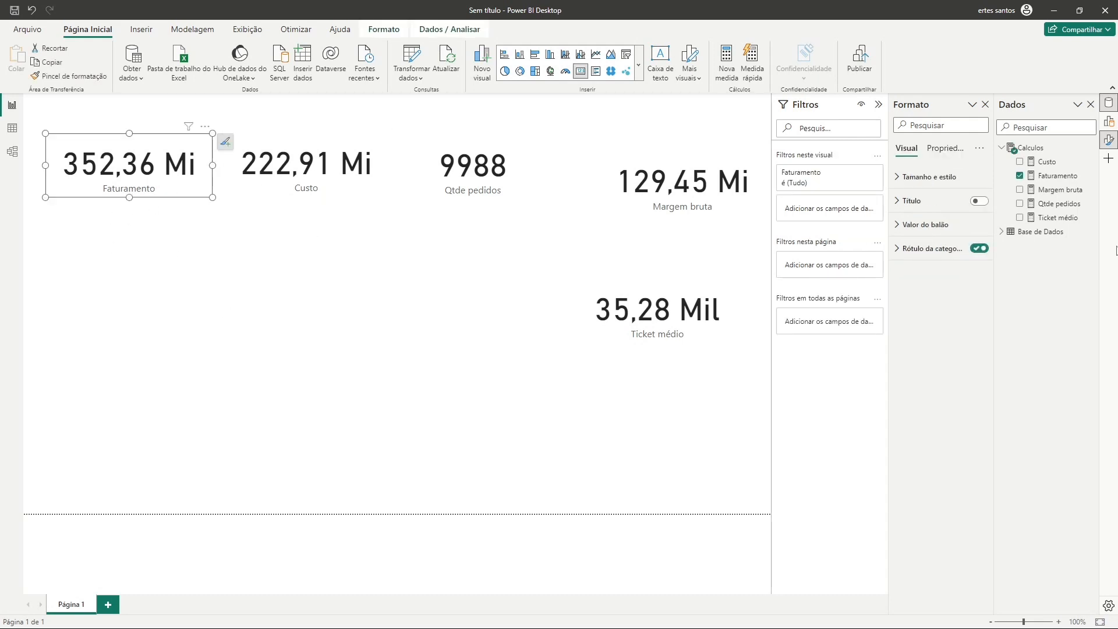
{"action": "left_click", "coordinate": [1002, 149]}
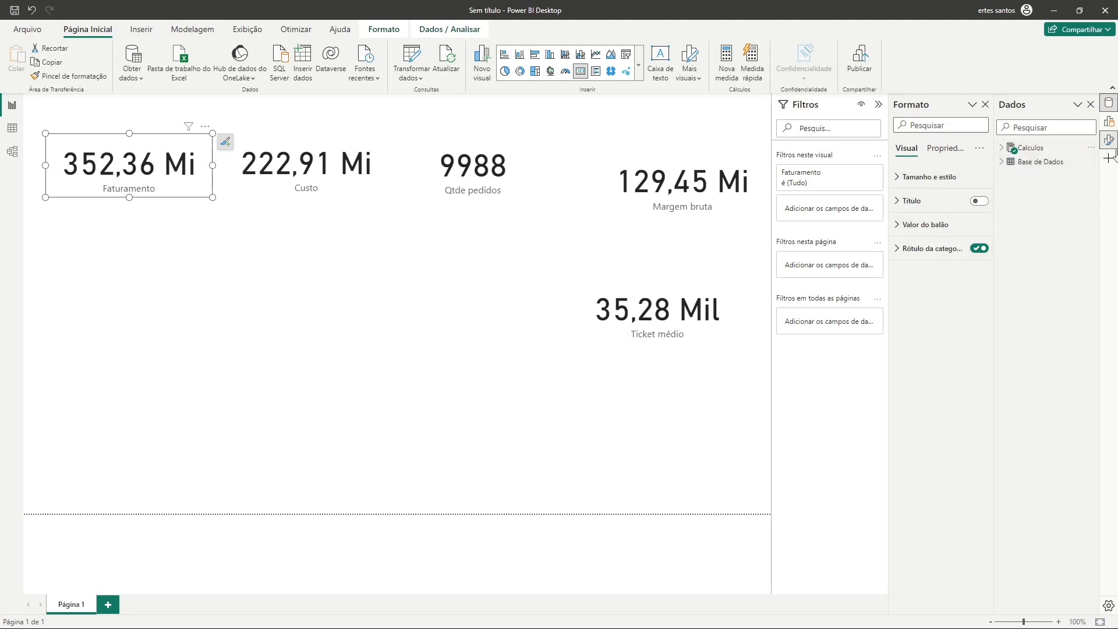
{"action": "left_click", "coordinate": [906, 227]}
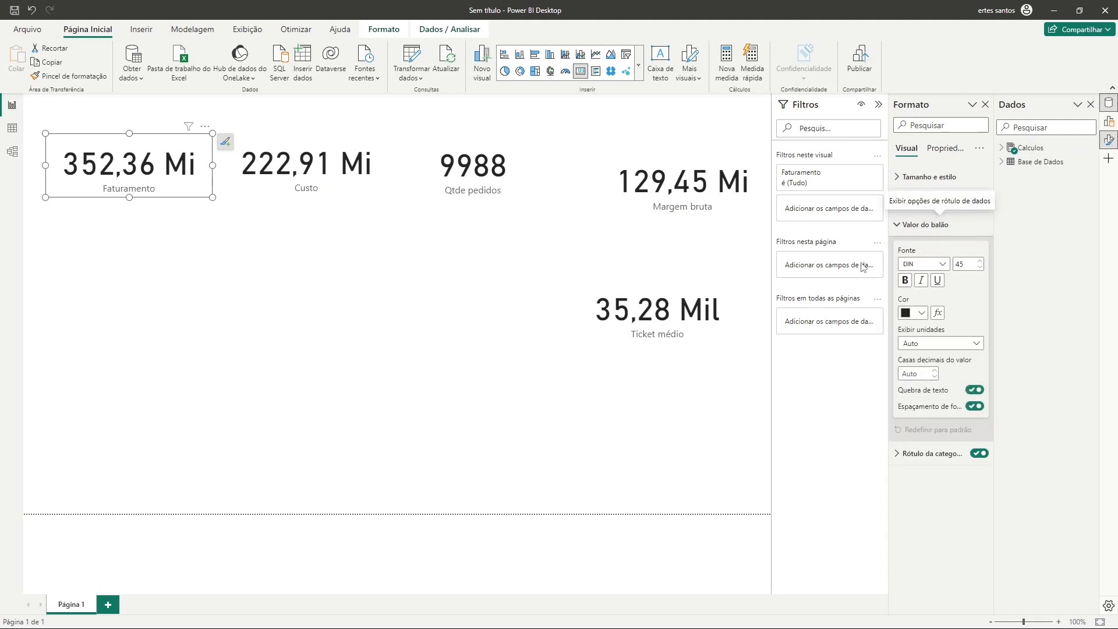
{"action": "double_click", "coordinate": [965, 264]}
{"action": "type", "text": "16"}
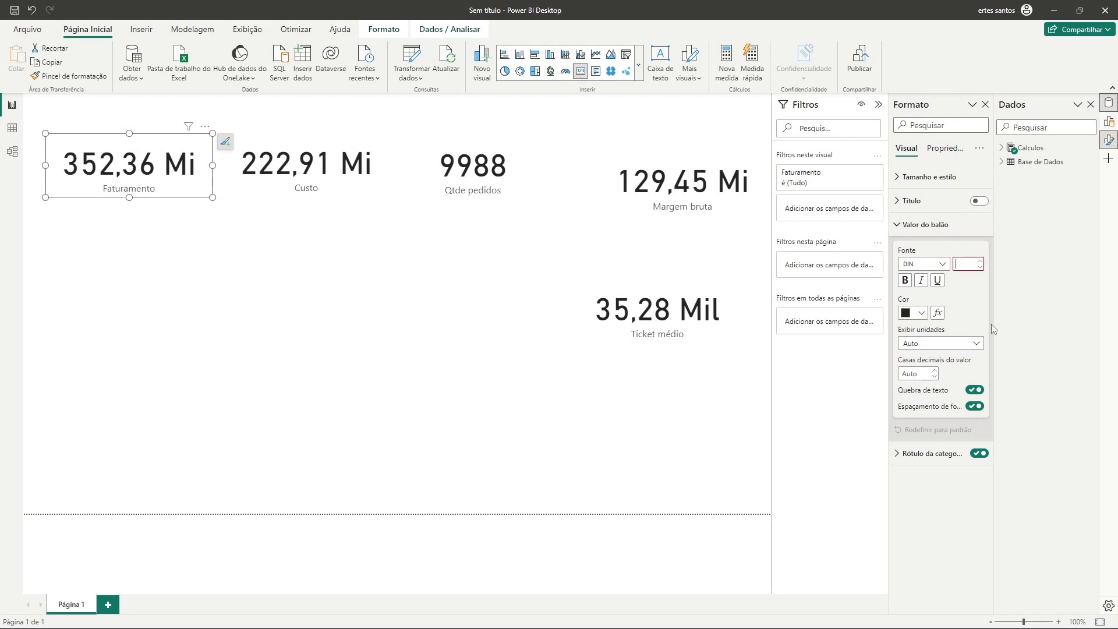
{"action": "left_click", "coordinate": [906, 281]}
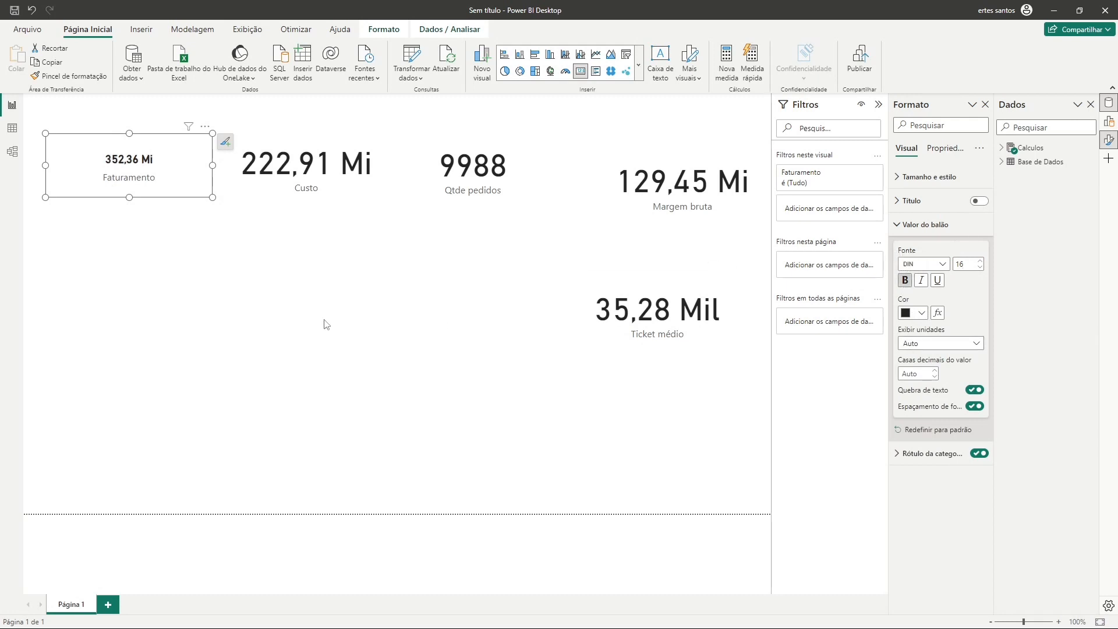
Shrink the Faturamento card's frame around its text and move the Custo card closer beside it.
{"action": "left_click", "coordinate": [208, 273]}
{"action": "left_click", "coordinate": [292, 188]}
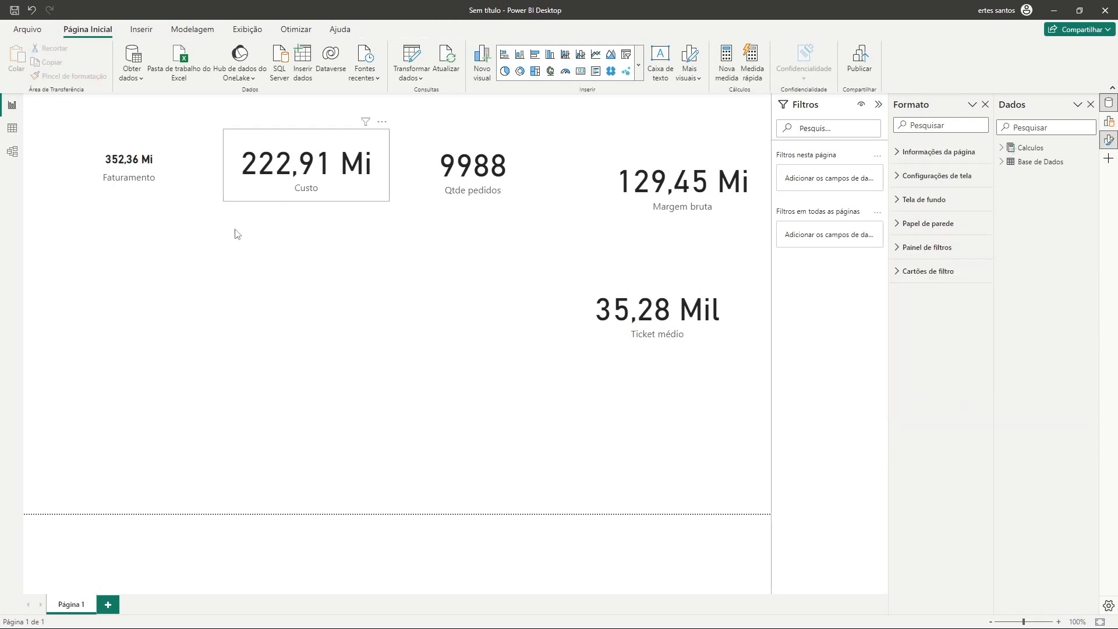
{"action": "left_click", "coordinate": [192, 178]}
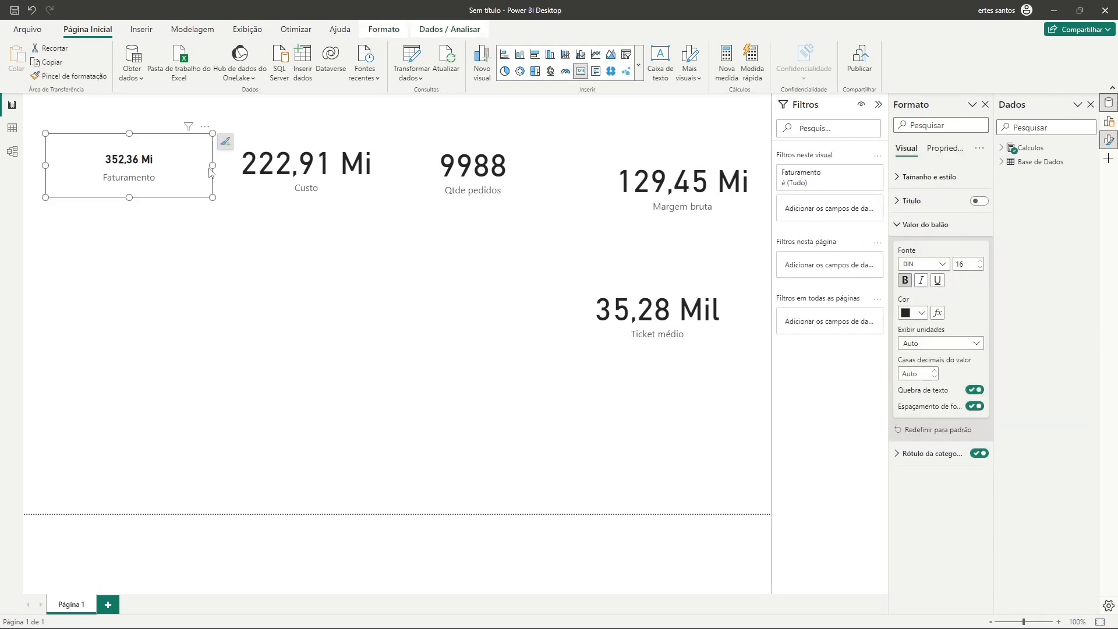
{"action": "left_click_drag", "start_coordinate": [212, 165], "coordinate": [172, 167]}
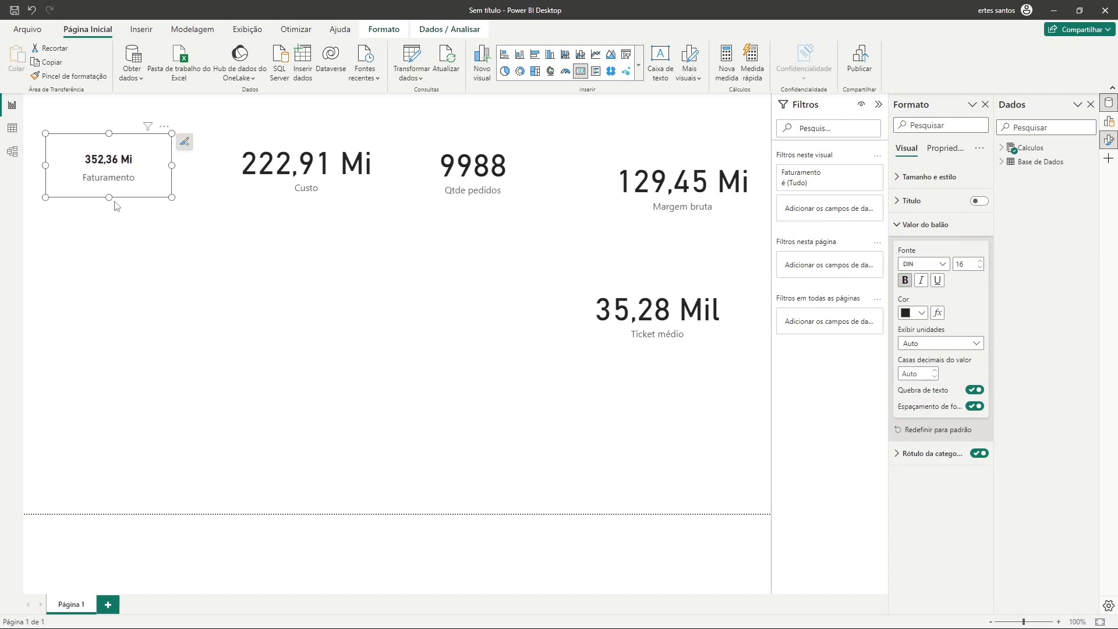
{"action": "left_click_drag", "start_coordinate": [113, 198], "coordinate": [112, 196]}
{"action": "left_click_drag", "start_coordinate": [265, 188], "coordinate": [237, 193]}
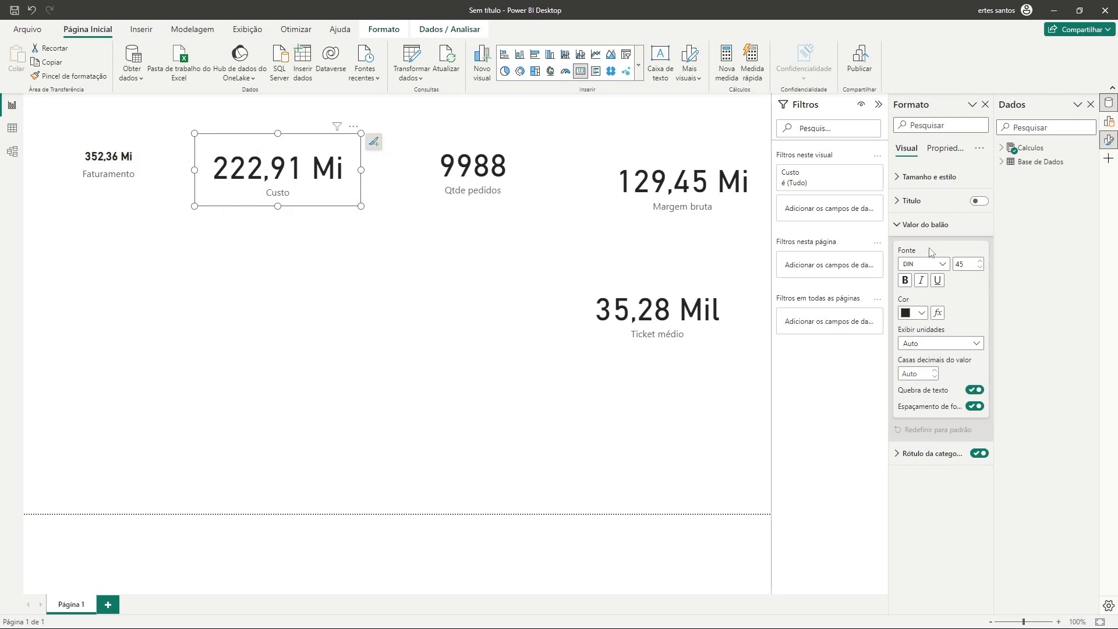
Format the Custo card's callout value as bold size 16 and shrink the card to align with Faturamento's bottom edge.
{"action": "left_click", "coordinate": [944, 227]}
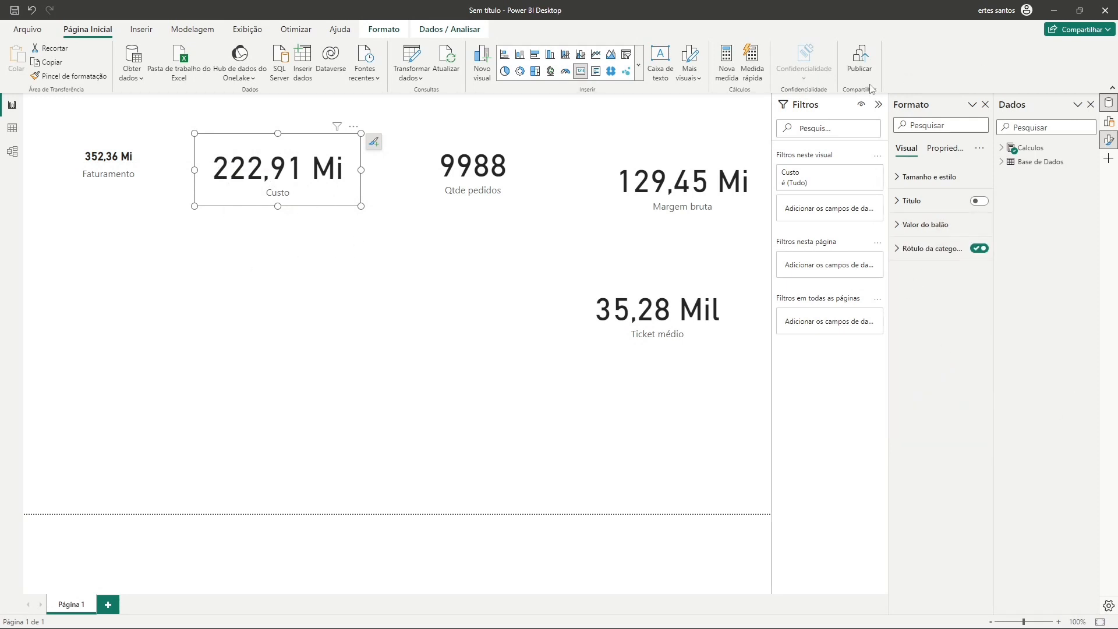
{"action": "left_click", "coordinate": [898, 230]}
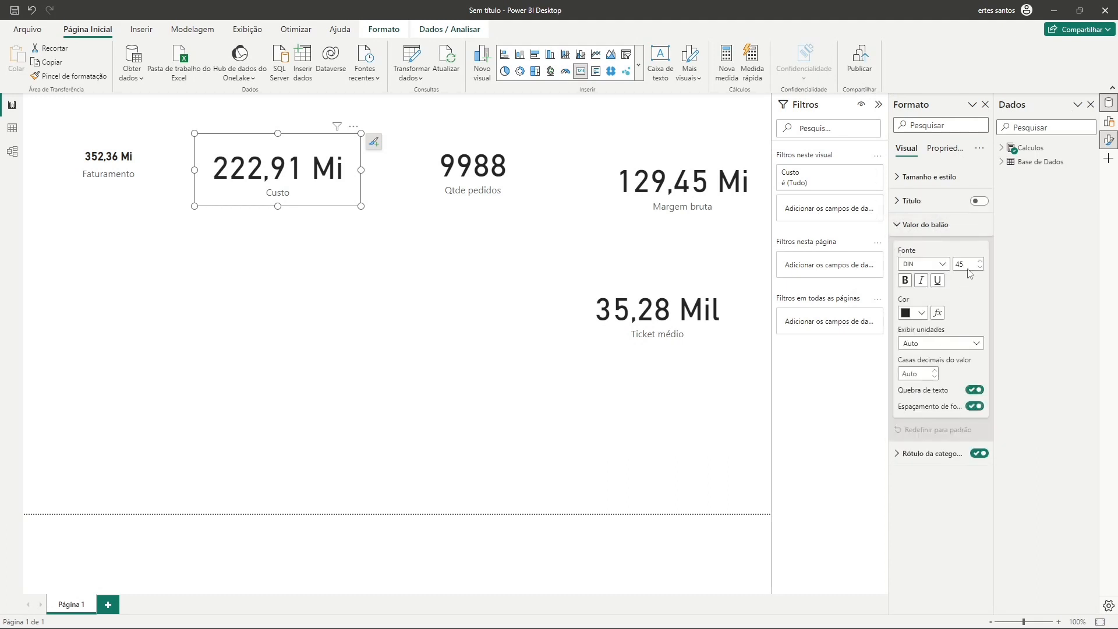
{"action": "type", "text": "16"}
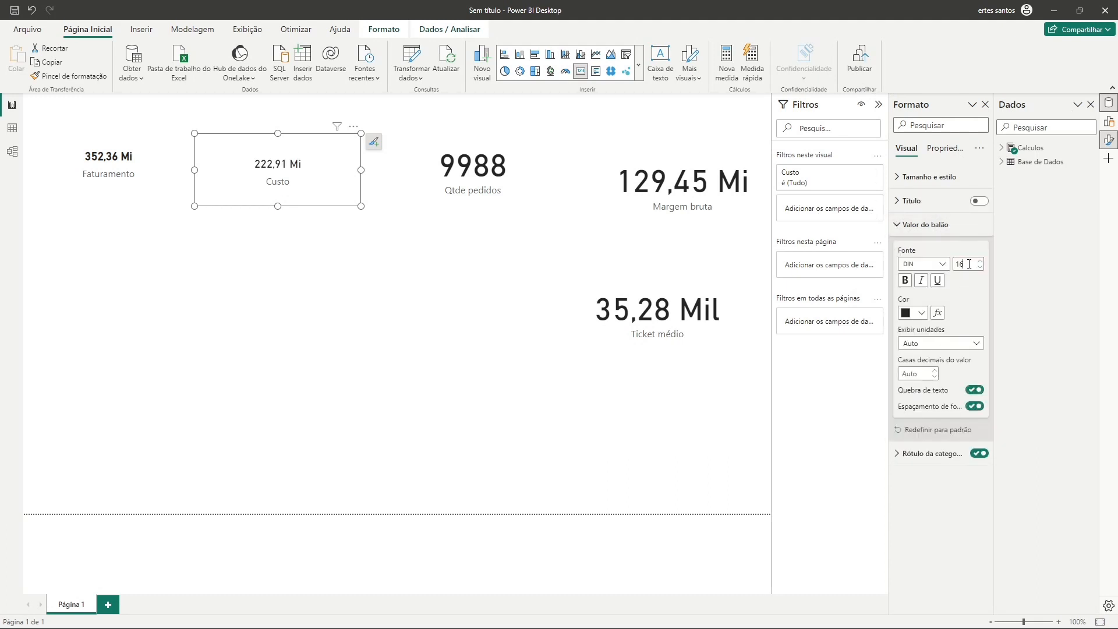
{"action": "left_click", "coordinate": [906, 283]}
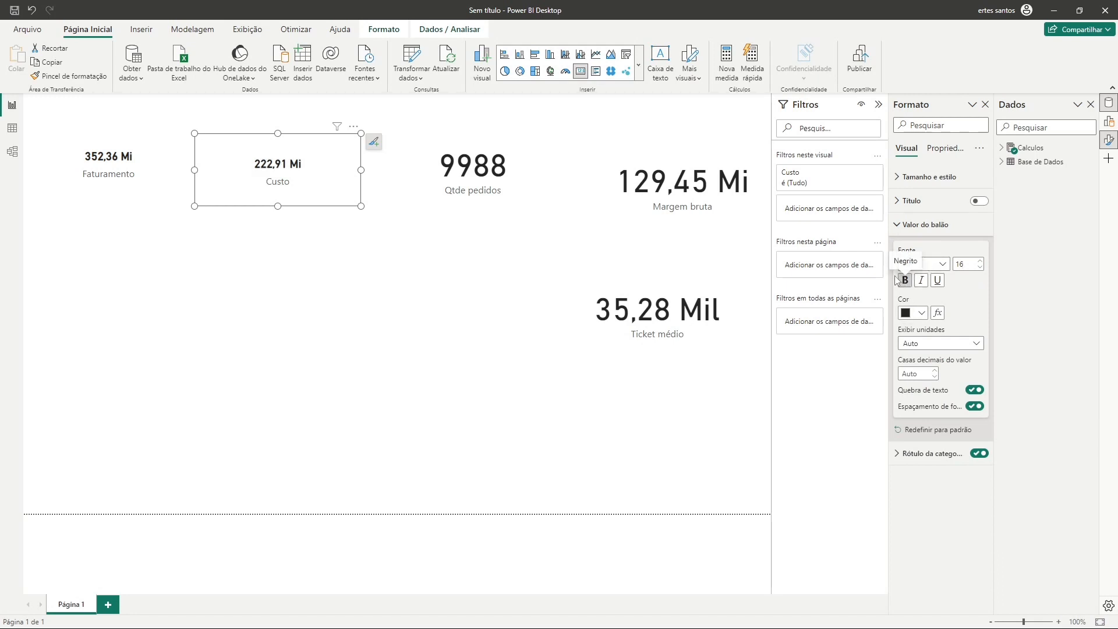
{"action": "left_click", "coordinate": [912, 225]}
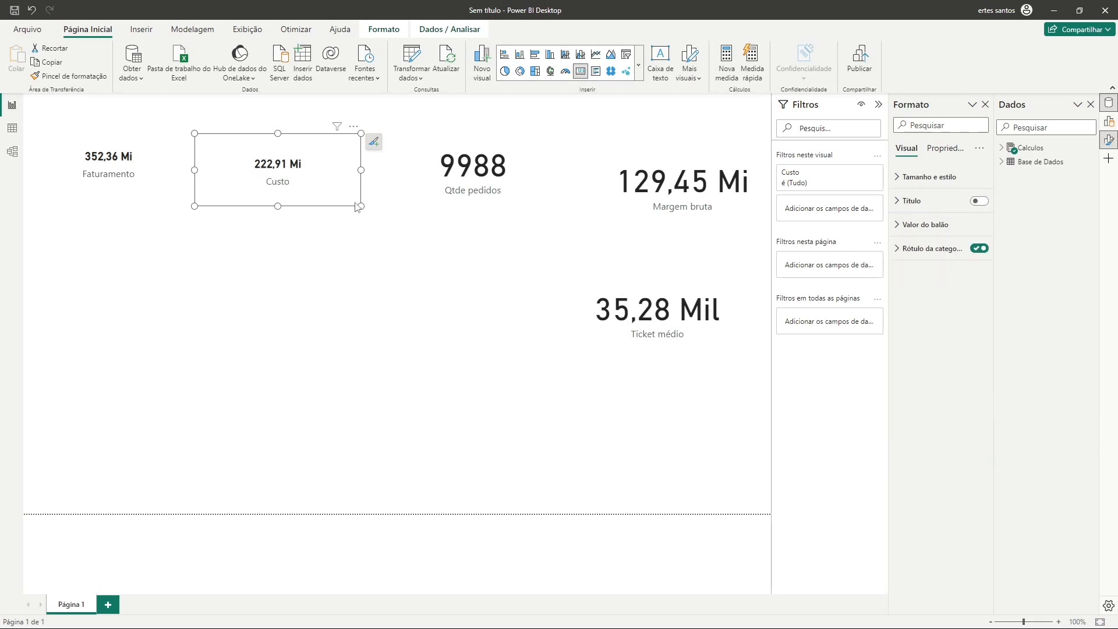
{"action": "left_click_drag", "start_coordinate": [361, 205], "coordinate": [352, 193]}
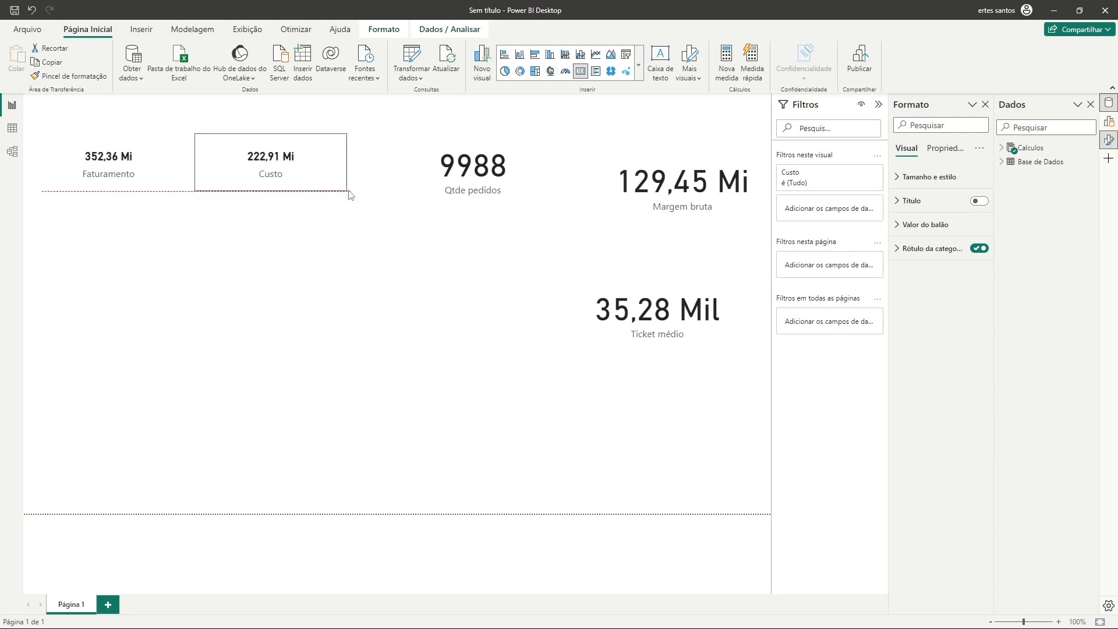
{"action": "left_click", "coordinate": [343, 237]}
Set the Qtde pedidos card's callout value to font size 16 and bold.
{"action": "left_click", "coordinate": [518, 185]}
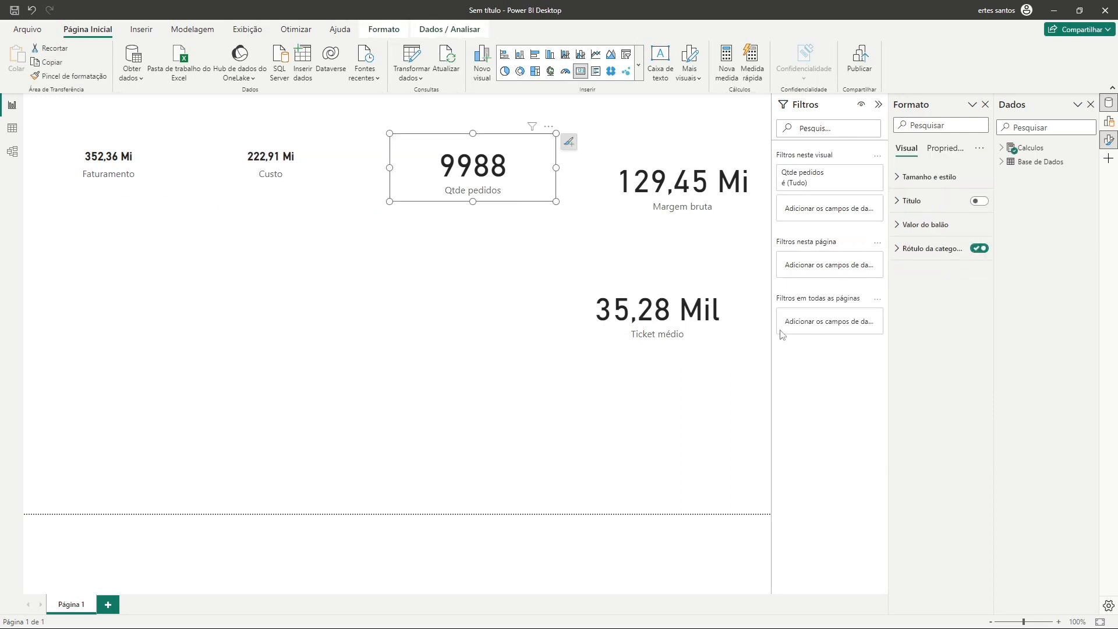
{"action": "left_click", "coordinate": [485, 216]}
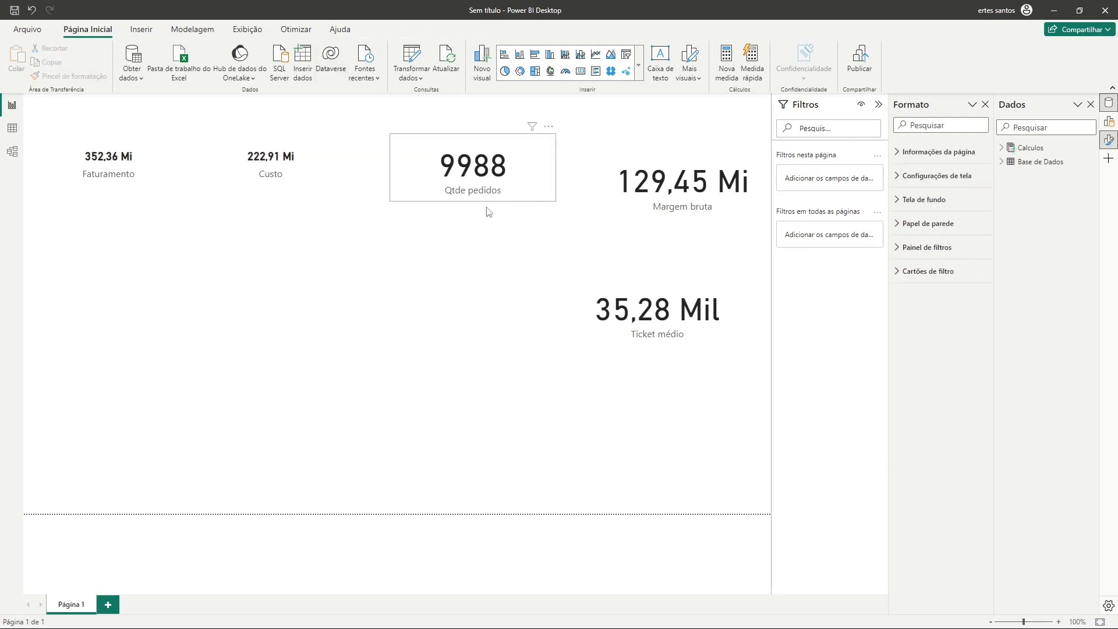
{"action": "left_click", "coordinate": [513, 174]}
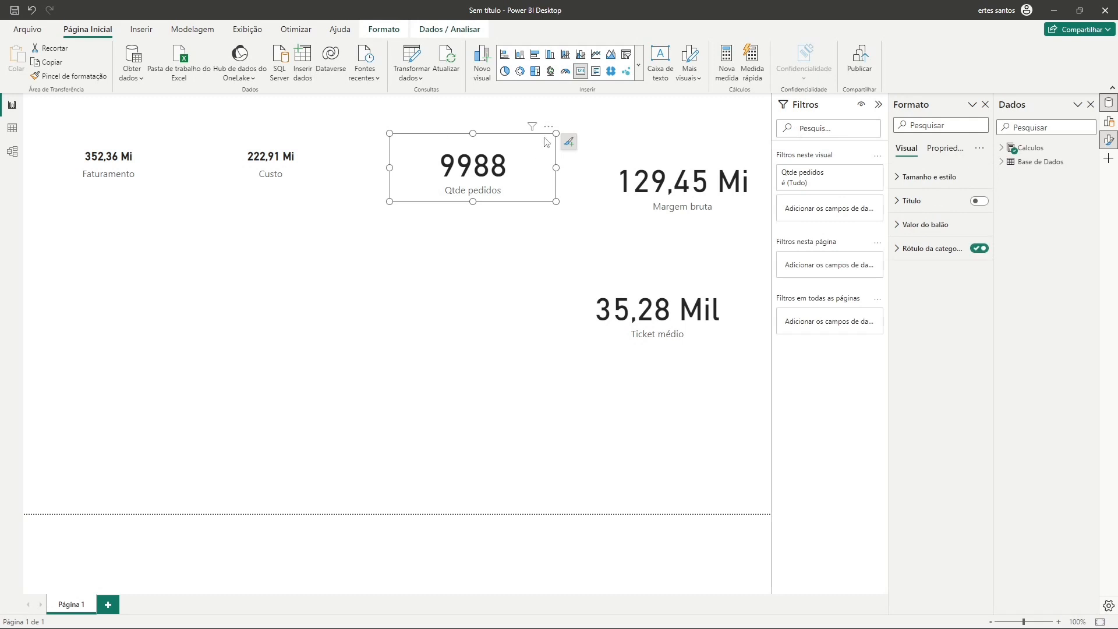
{"action": "left_click", "coordinate": [899, 226]}
{"action": "left_click", "coordinate": [965, 263]}
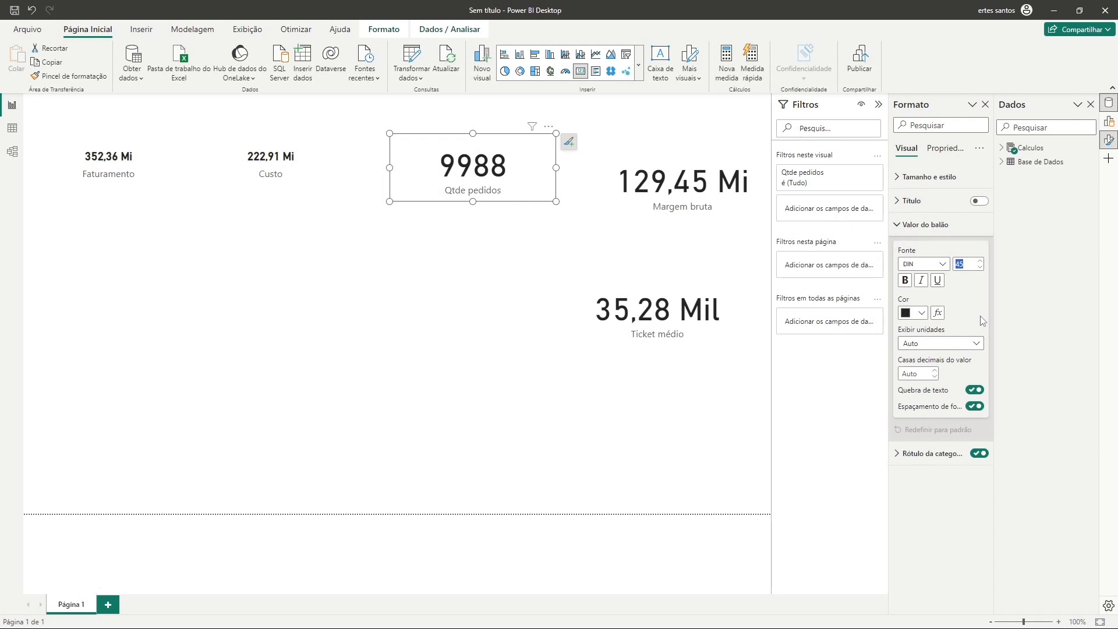
{"action": "key", "text": "BackSpace"}
{"action": "type", "text": "16"}
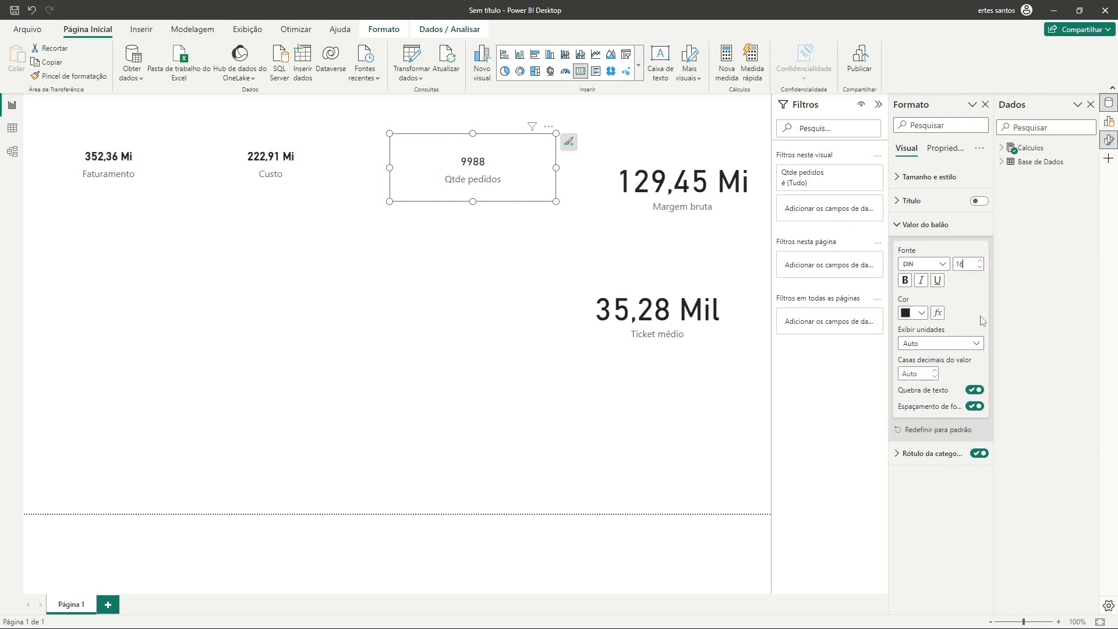
{"action": "left_click", "coordinate": [904, 283]}
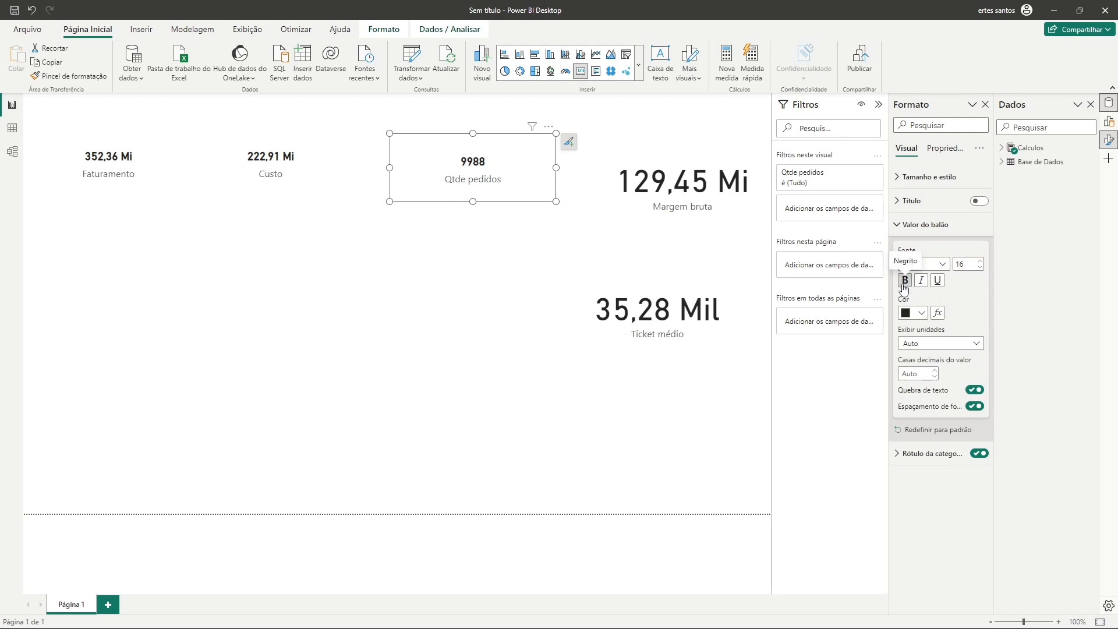
Shrink the Qtde pedidos card's frame around its text and shift the Custo and Qtde pedidos cards closer to Faturamento.
{"action": "left_click_drag", "start_coordinate": [555, 200], "coordinate": [484, 184]}
{"action": "left_click_drag", "start_coordinate": [296, 182], "coordinate": [290, 182]}
{"action": "left_click_drag", "start_coordinate": [420, 182], "coordinate": [411, 181]}
{"action": "left_click", "coordinate": [415, 236]}
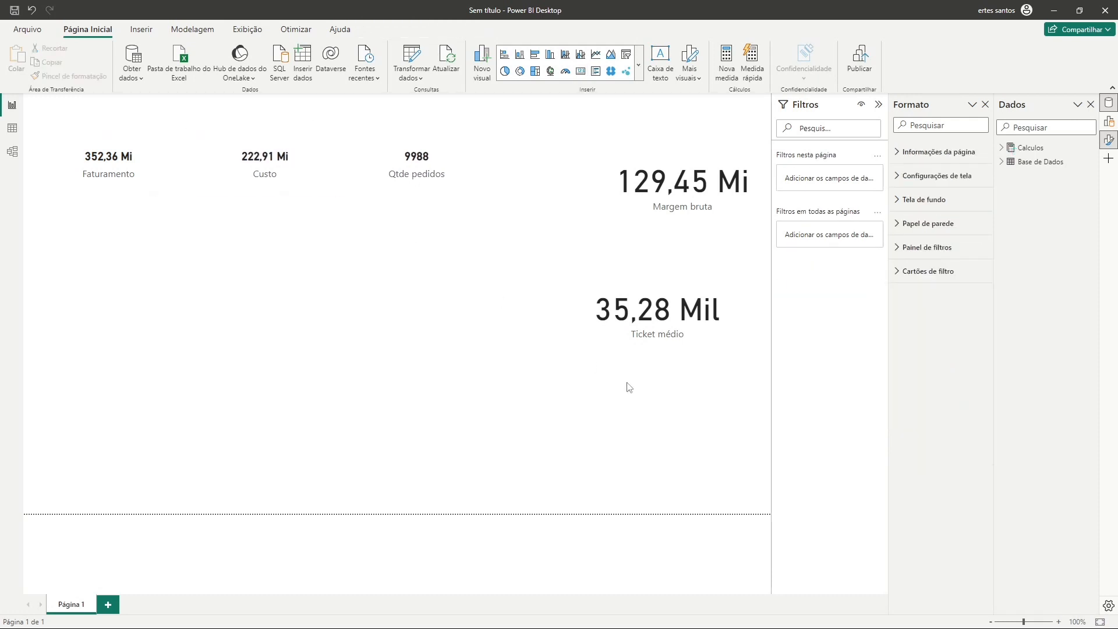
Set the Ticket médio card's callout value to font size 16 and bold.
{"action": "left_click", "coordinate": [661, 338]}
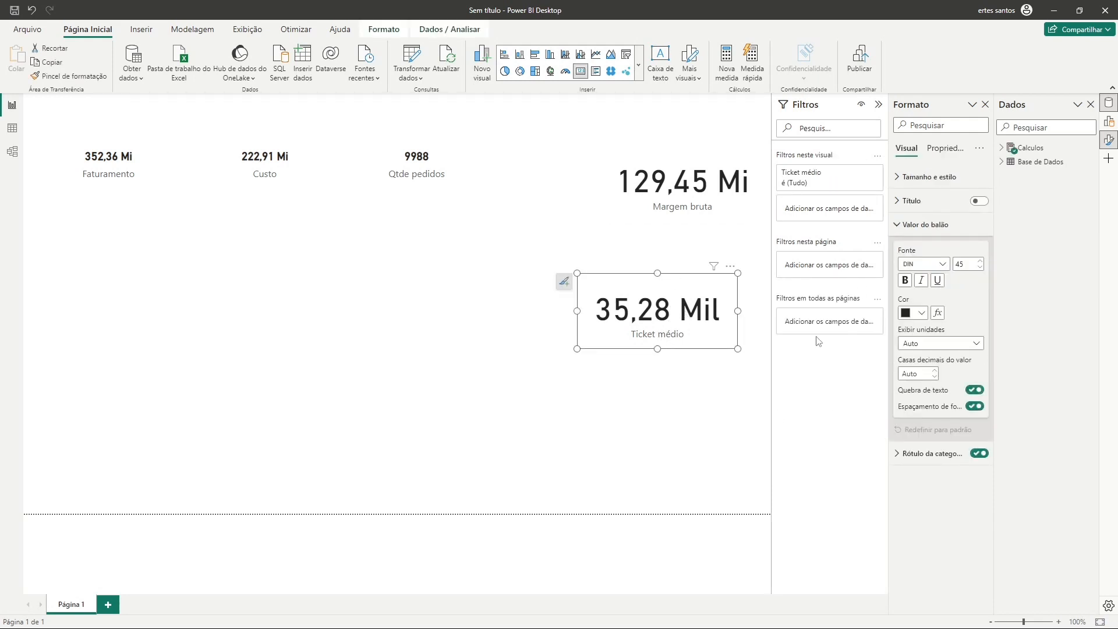
{"action": "left_click", "coordinate": [903, 226]}
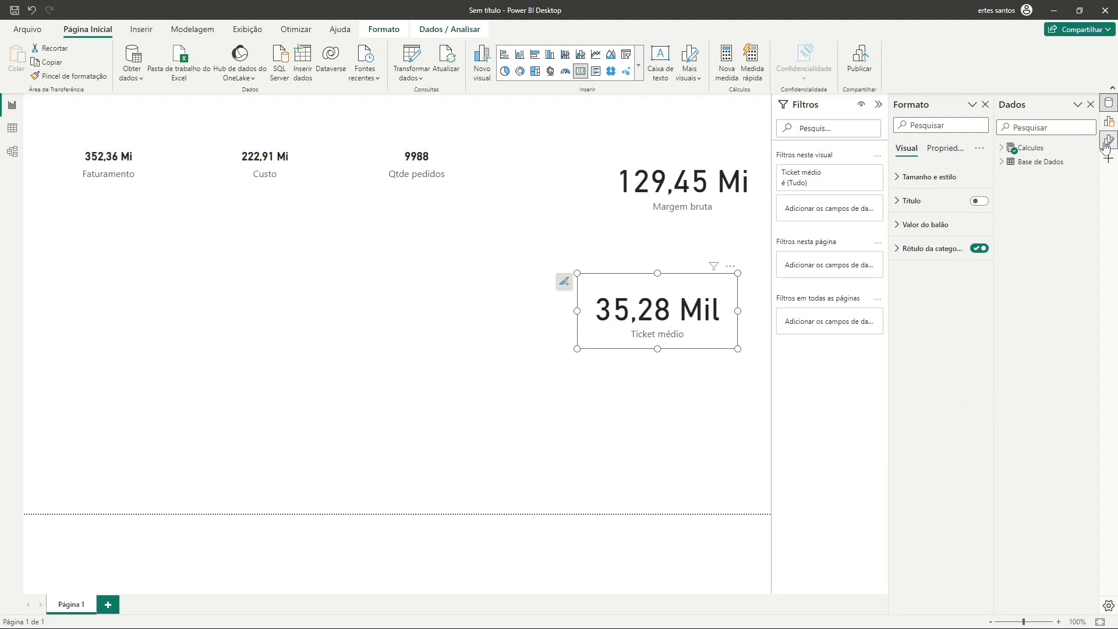
{"action": "left_click", "coordinate": [906, 228]}
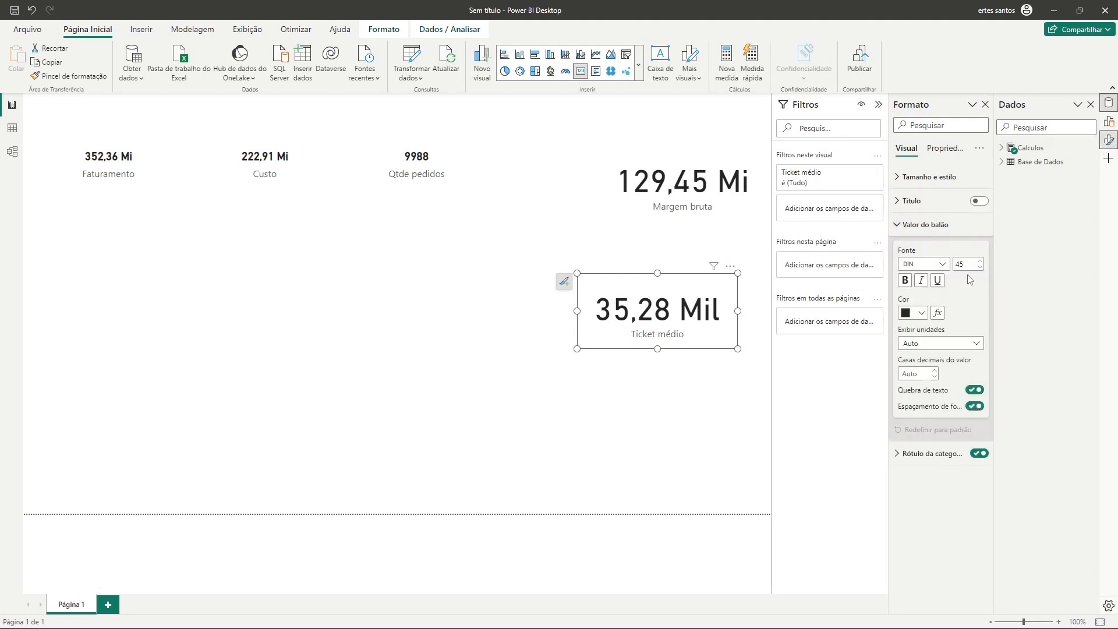
{"action": "type", "text": "16"}
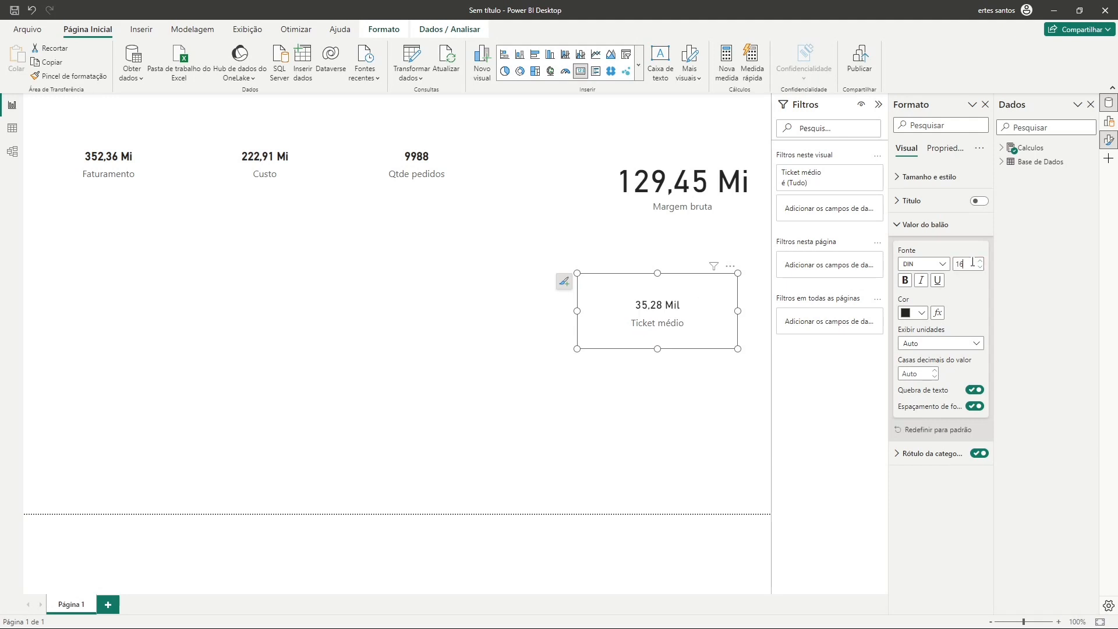
{"action": "left_click", "coordinate": [905, 281]}
Shrink the Ticket médio card and place it in the row beside Qtde pedidos, moving the Margem bruta card below the row.
{"action": "left_click_drag", "start_coordinate": [692, 349], "coordinate": [609, 184]}
{"action": "left_click", "coordinate": [680, 251]}
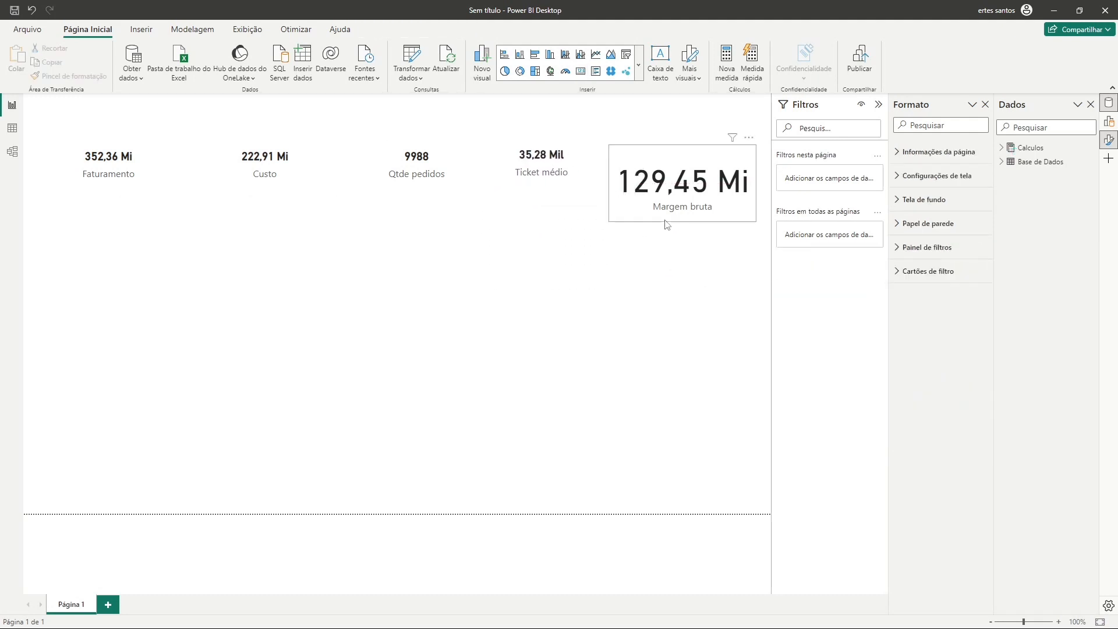
{"action": "left_click_drag", "start_coordinate": [666, 219], "coordinate": [610, 314]}
{"action": "left_click_drag", "start_coordinate": [577, 161], "coordinate": [586, 175]}
{"action": "left_click", "coordinate": [696, 341]}
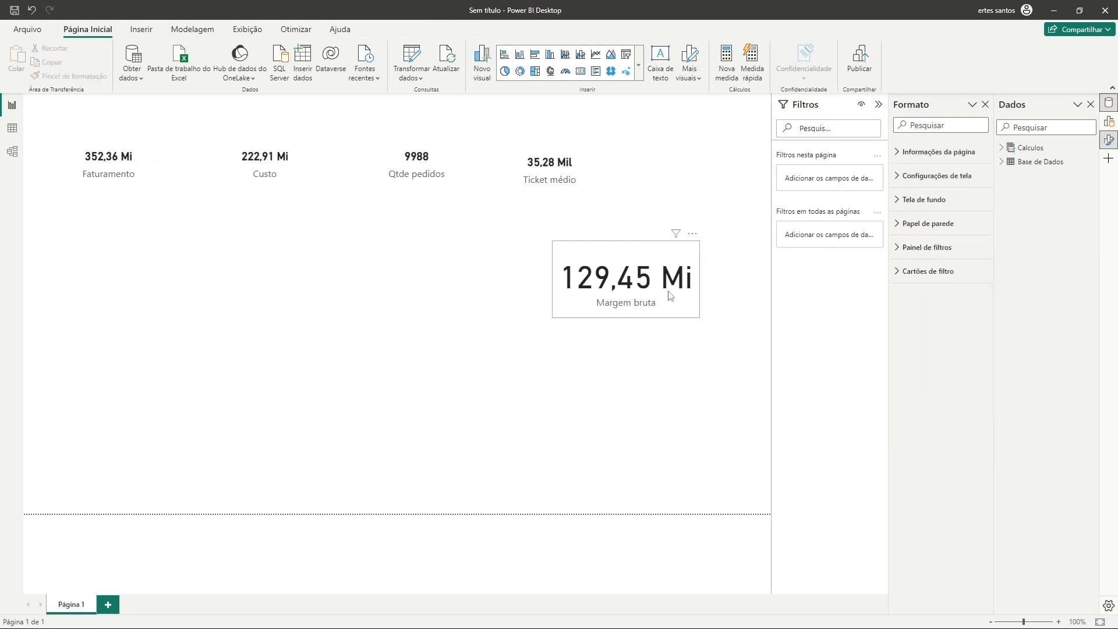
Format the Margem bruta card's callout value as bold size 16, shrink the card and place it at the row's end after Ticket médio.
{"action": "left_click", "coordinate": [685, 314]}
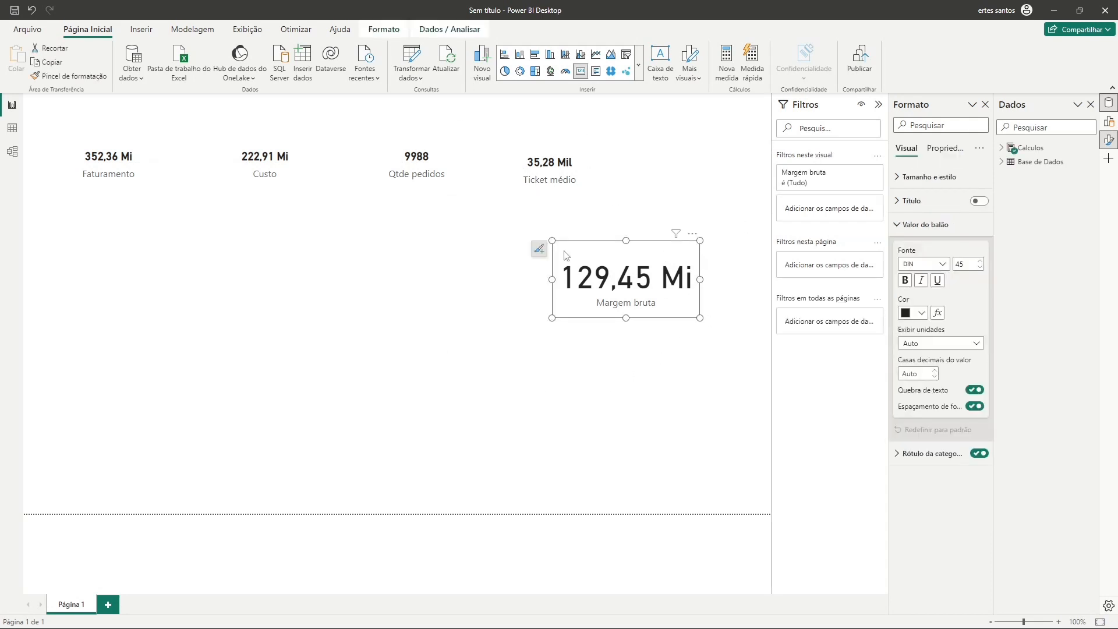
{"action": "double_click", "coordinate": [962, 264]}
{"action": "key", "text": "BackSpace"}
{"action": "type", "text": "16"}
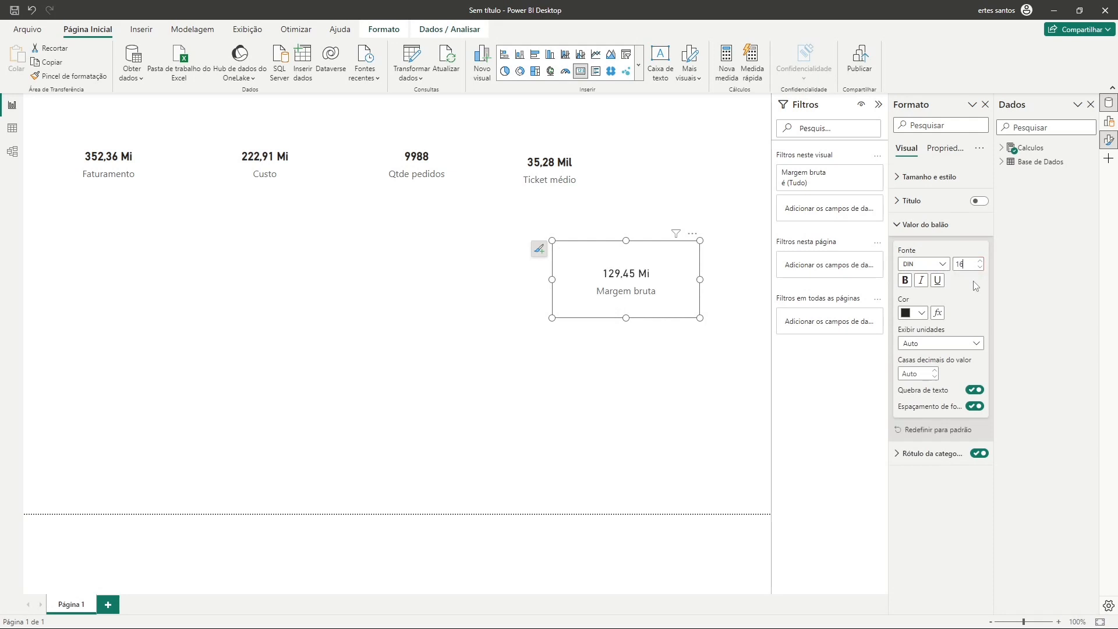
{"action": "left_click", "coordinate": [906, 280]}
{"action": "left_click_drag", "start_coordinate": [627, 322], "coordinate": [683, 198]}
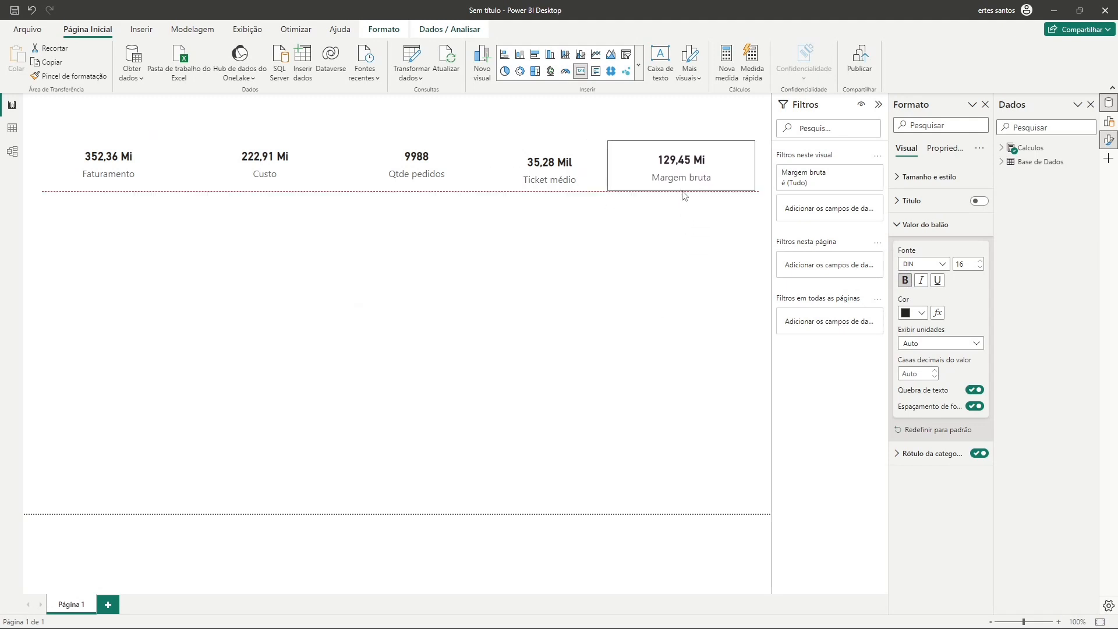
{"action": "left_click", "coordinate": [452, 309]}
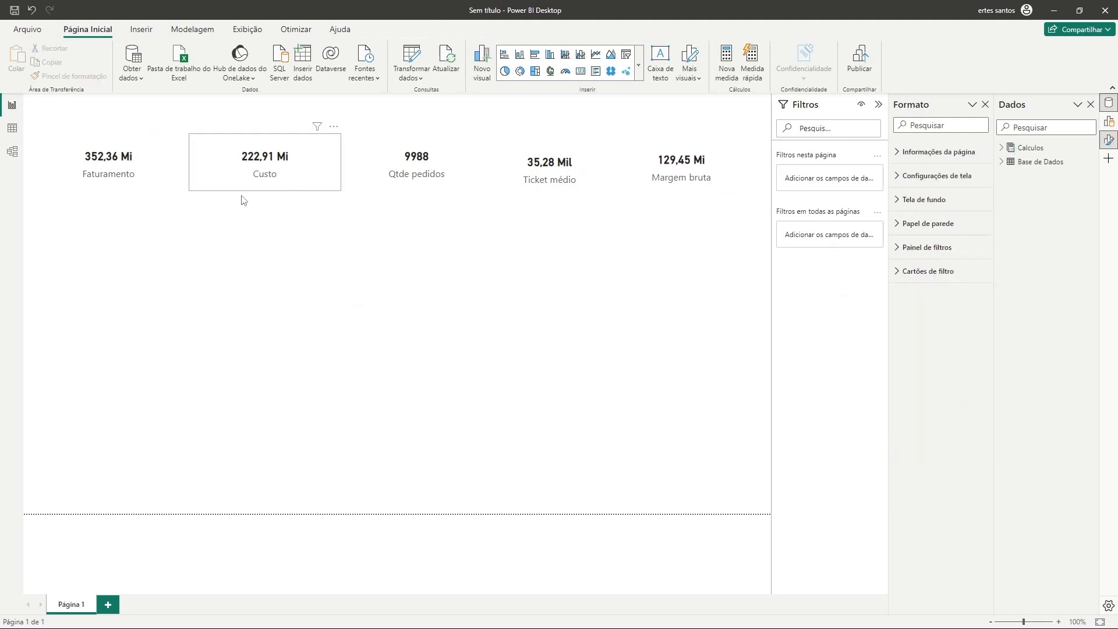
Adjust the spacing of the Custo, Qtde pedidos, Ticket médio and Margem bruta cards and narrow the Margem bruta card slightly.
{"action": "left_click", "coordinate": [312, 179]}
{"action": "left_click_drag", "start_coordinate": [411, 180], "coordinate": [416, 185]}
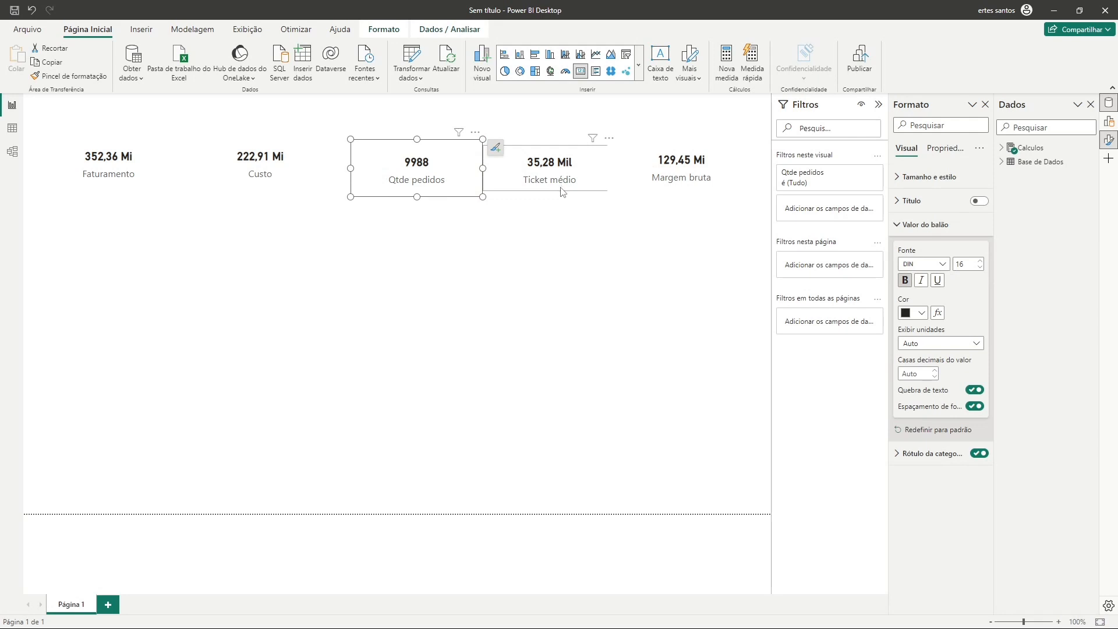
{"action": "left_click_drag", "start_coordinate": [563, 192], "coordinate": [572, 198]}
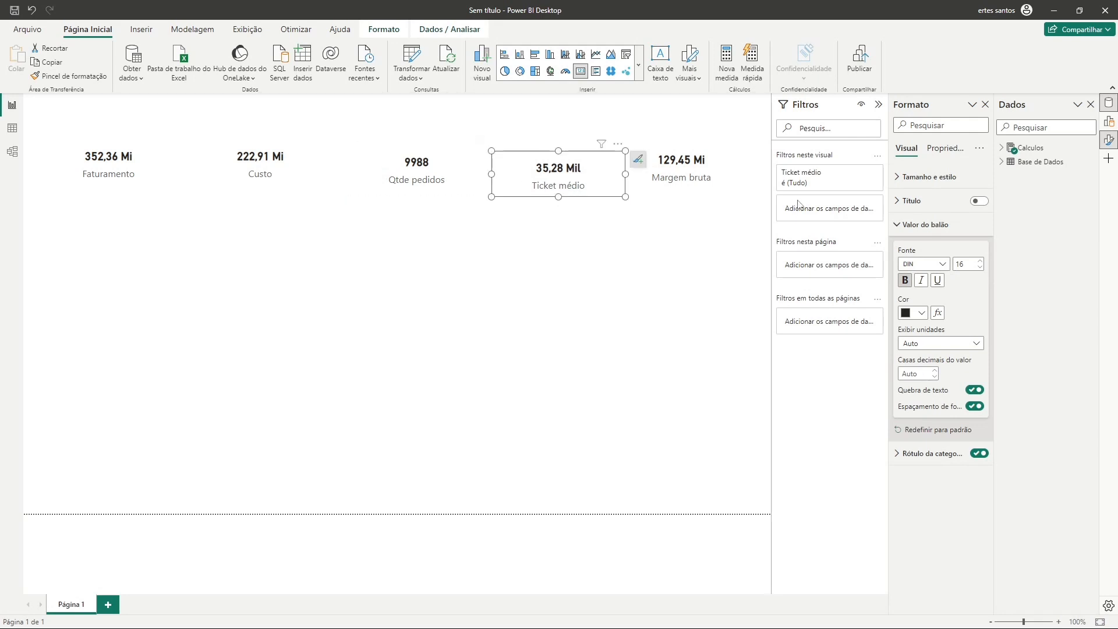
{"action": "left_click_drag", "start_coordinate": [643, 175], "coordinate": [627, 176]}
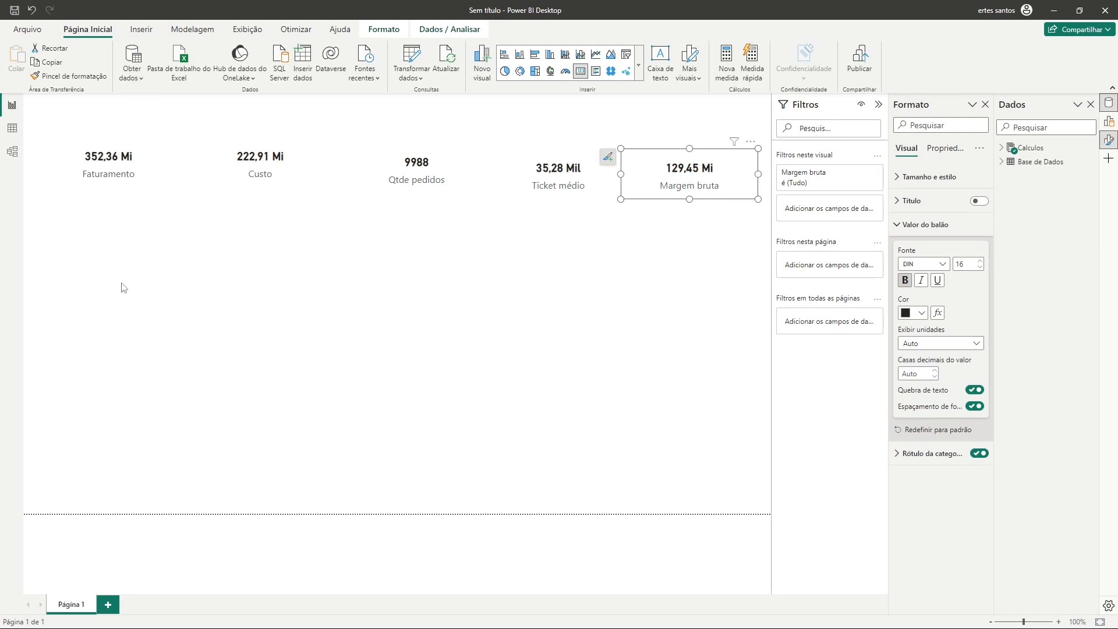
{"action": "left_click_drag", "start_coordinate": [109, 275], "coordinate": [425, 211]}
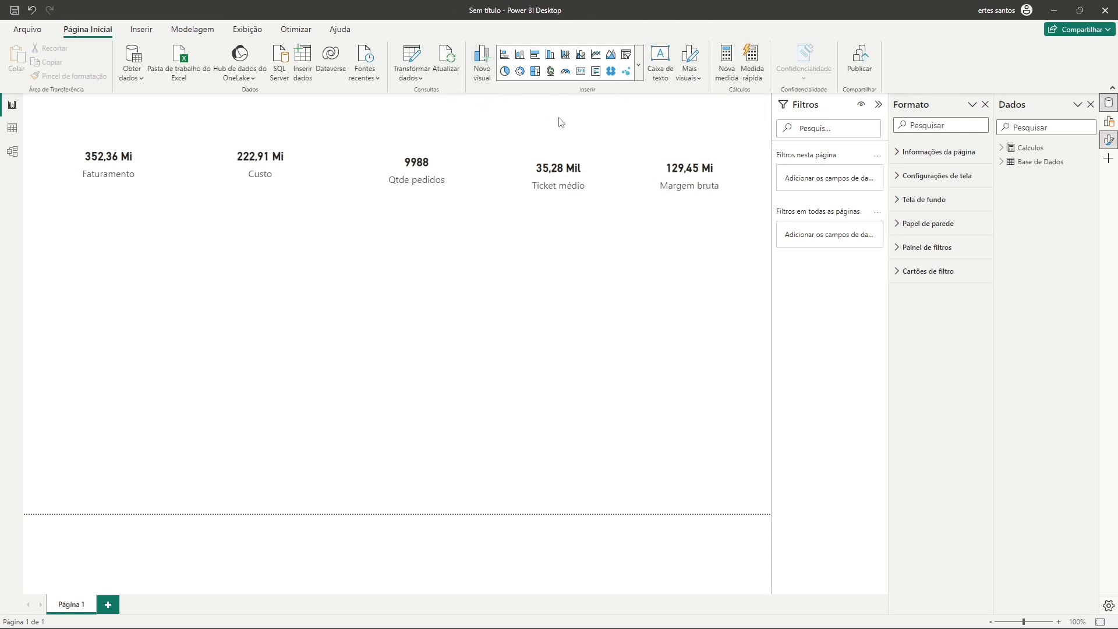
Insert an area chart, enlarge it and place it below the Faturamento, Custo and Qtde pedidos cards.
{"action": "left_click", "coordinate": [639, 71]}
{"action": "scroll", "coordinate": [575, 406], "scroll_direction": "down", "scroll_amount": 1}
{"action": "scroll", "coordinate": [571, 419], "scroll_direction": "down", "scroll_amount": 1}
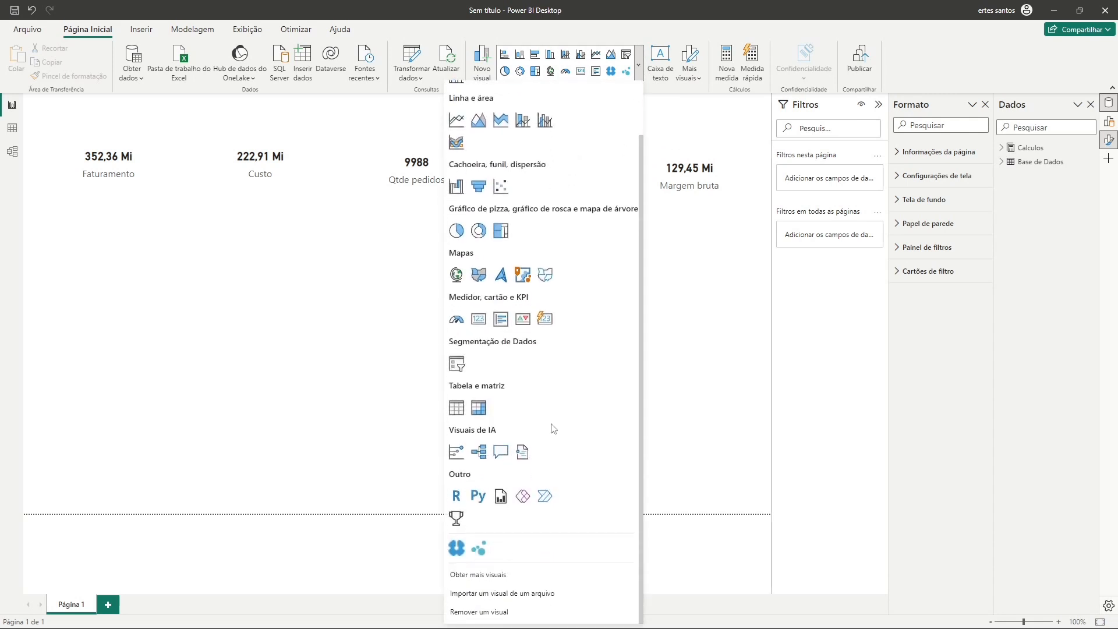
{"action": "scroll", "coordinate": [553, 429], "scroll_direction": "up", "scroll_amount": 1}
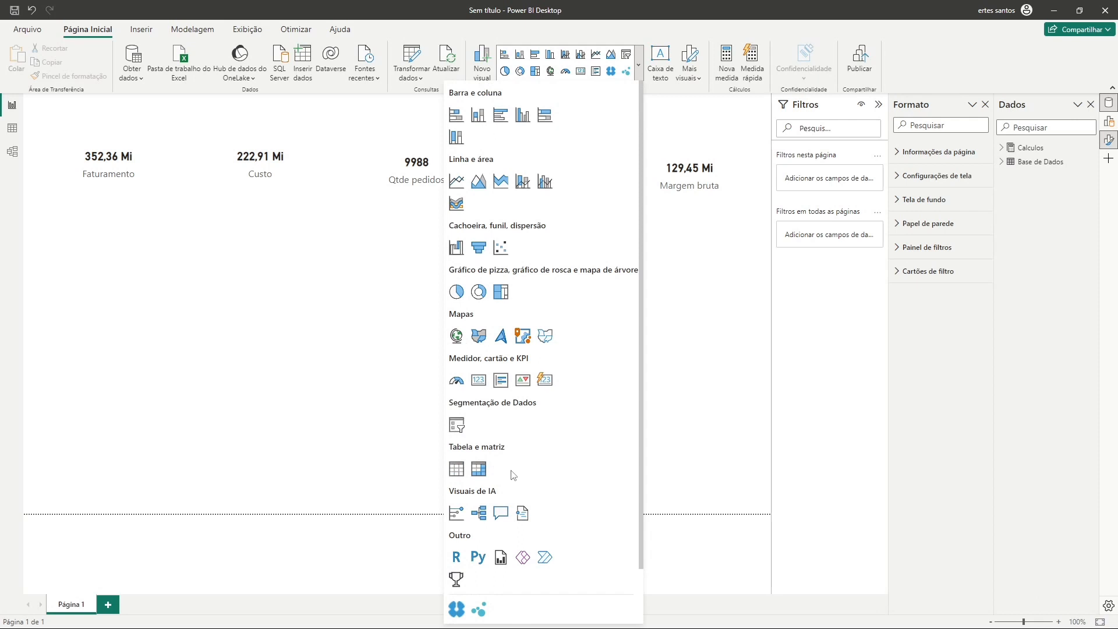
{"action": "left_click", "coordinate": [479, 184]}
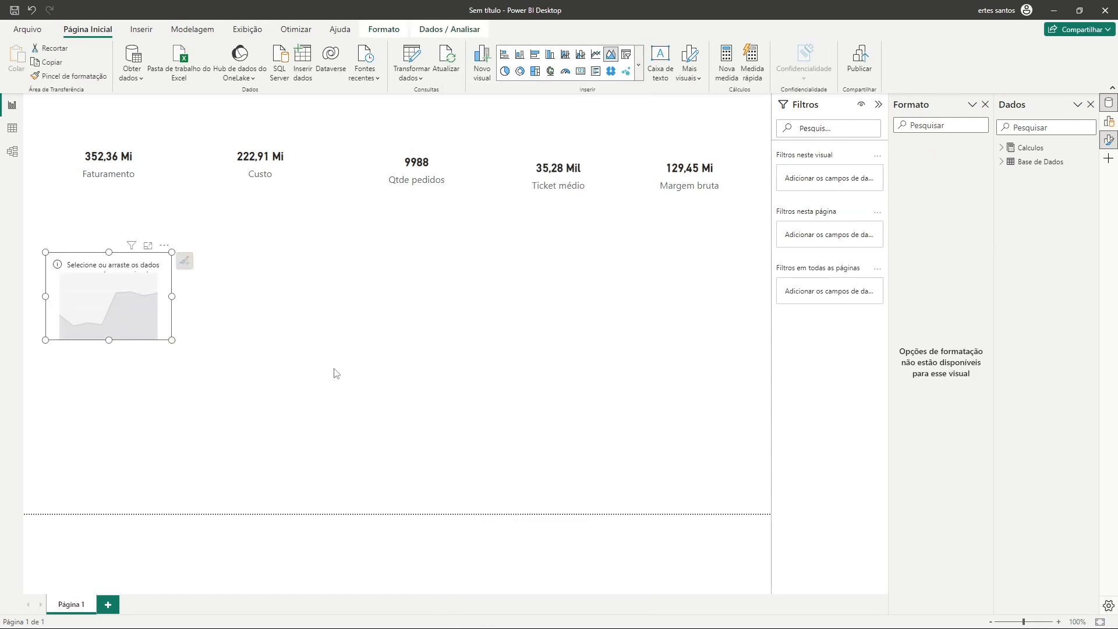
{"action": "left_click_drag", "start_coordinate": [145, 325], "coordinate": [385, 331]}
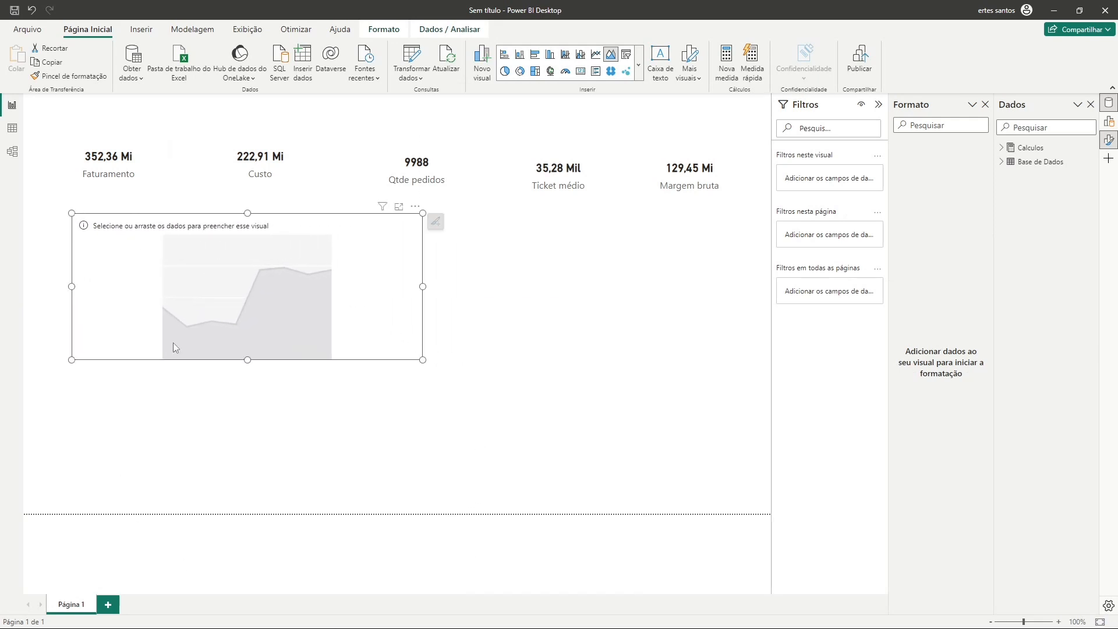
Plot the Faturamento measure by the Mês level of the Data_Pedido date hierarchy in the area chart.
{"action": "left_click", "coordinate": [1040, 167]}
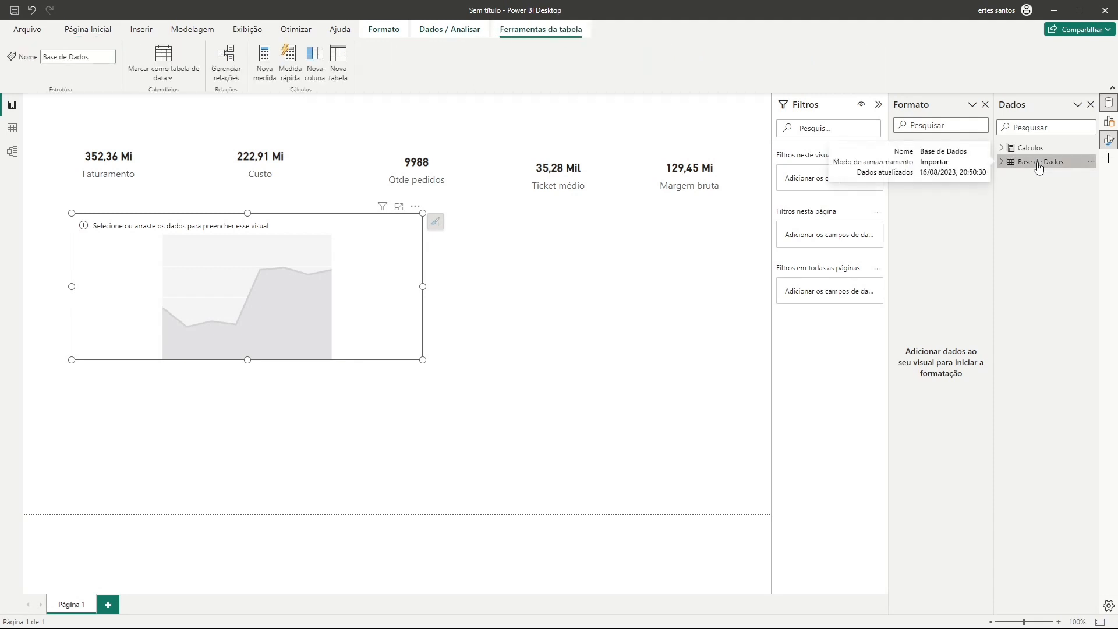
{"action": "left_click", "coordinate": [1002, 161]}
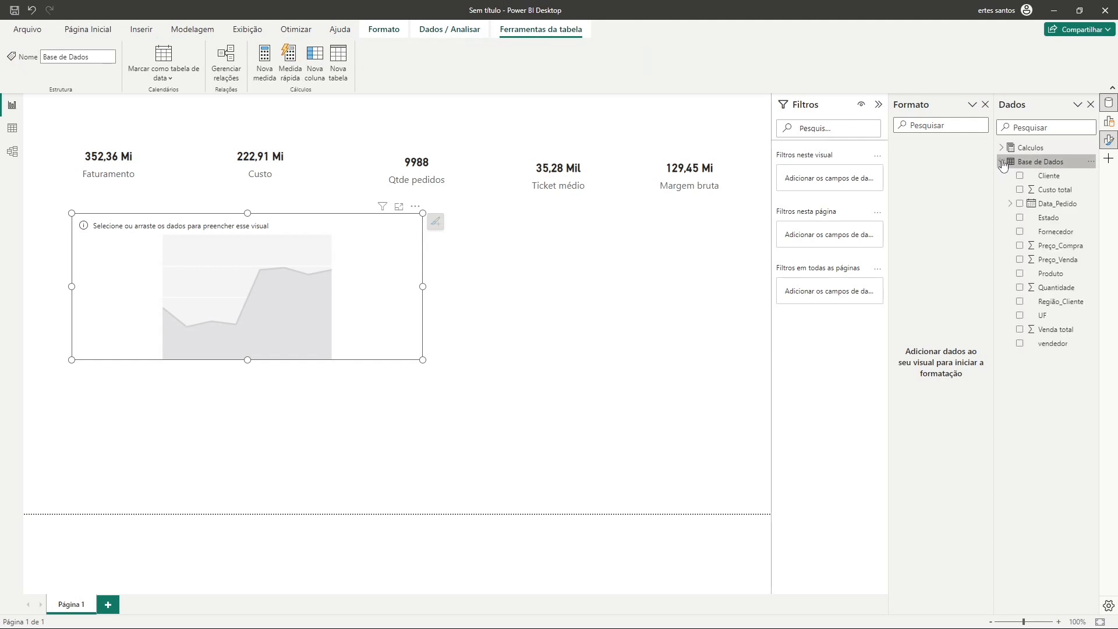
{"action": "left_click", "coordinate": [1010, 204]}
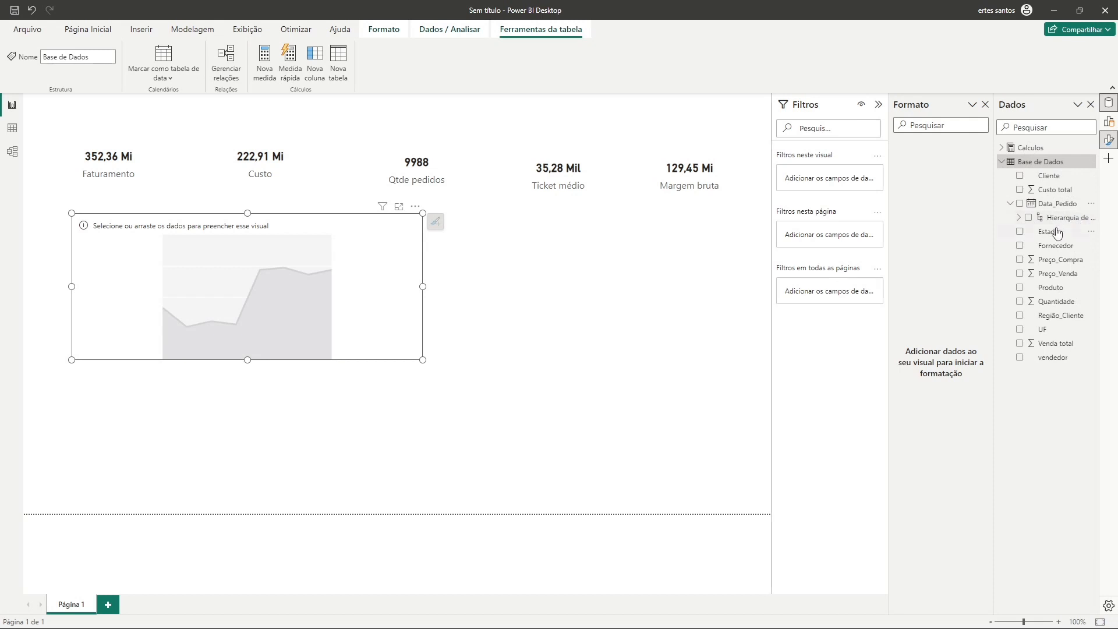
{"action": "left_click", "coordinate": [1020, 218]}
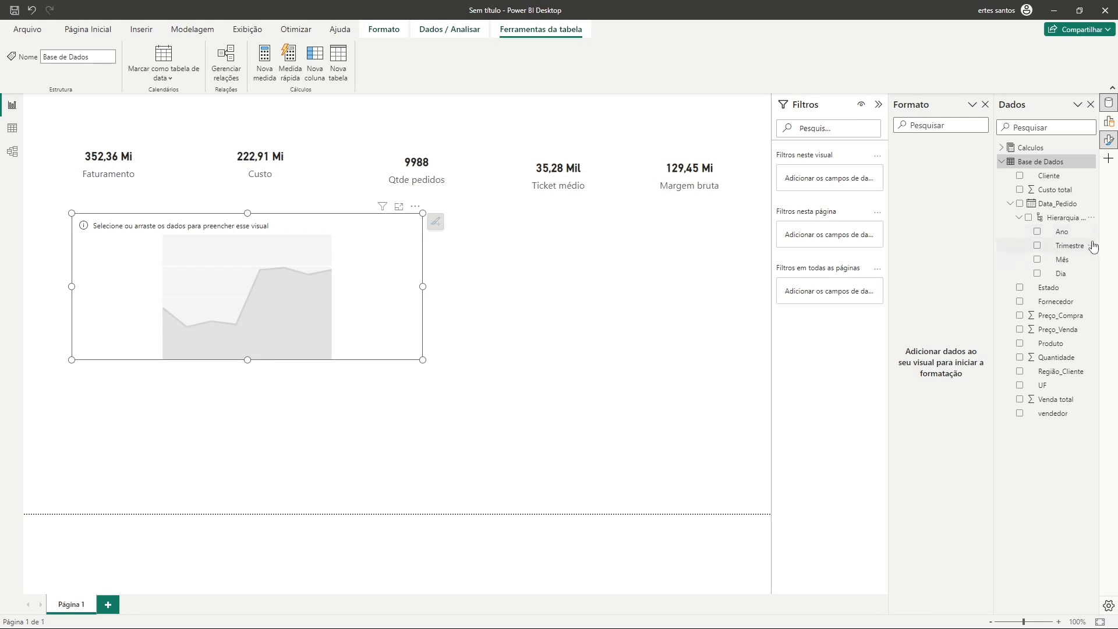
{"action": "left_click", "coordinate": [1039, 261]}
{"action": "left_click", "coordinate": [1003, 163]}
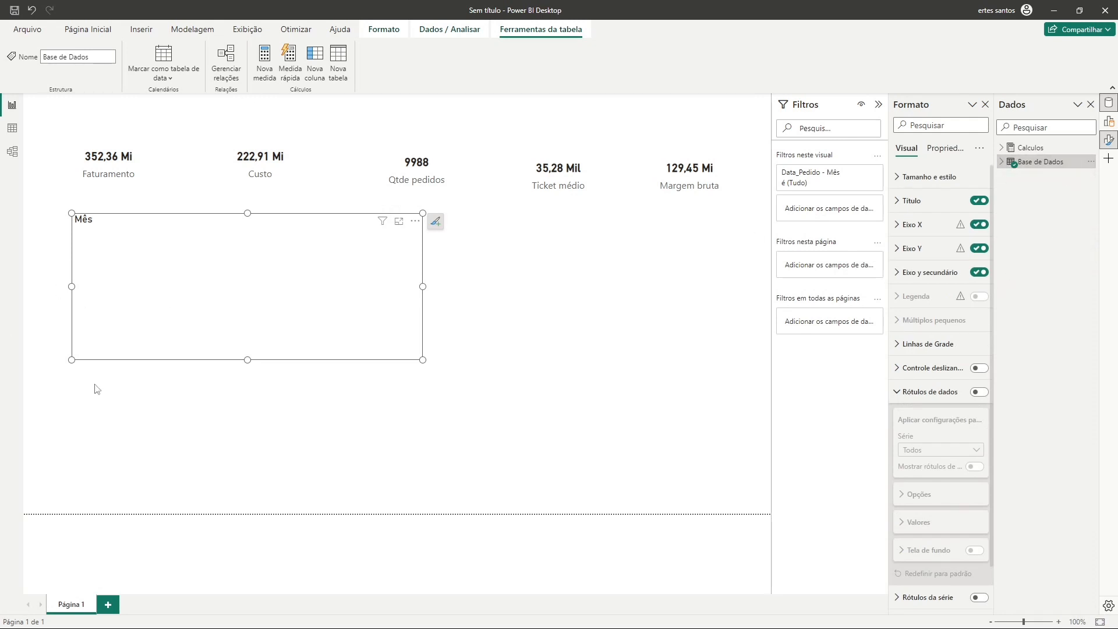
{"action": "left_click", "coordinate": [1002, 149]}
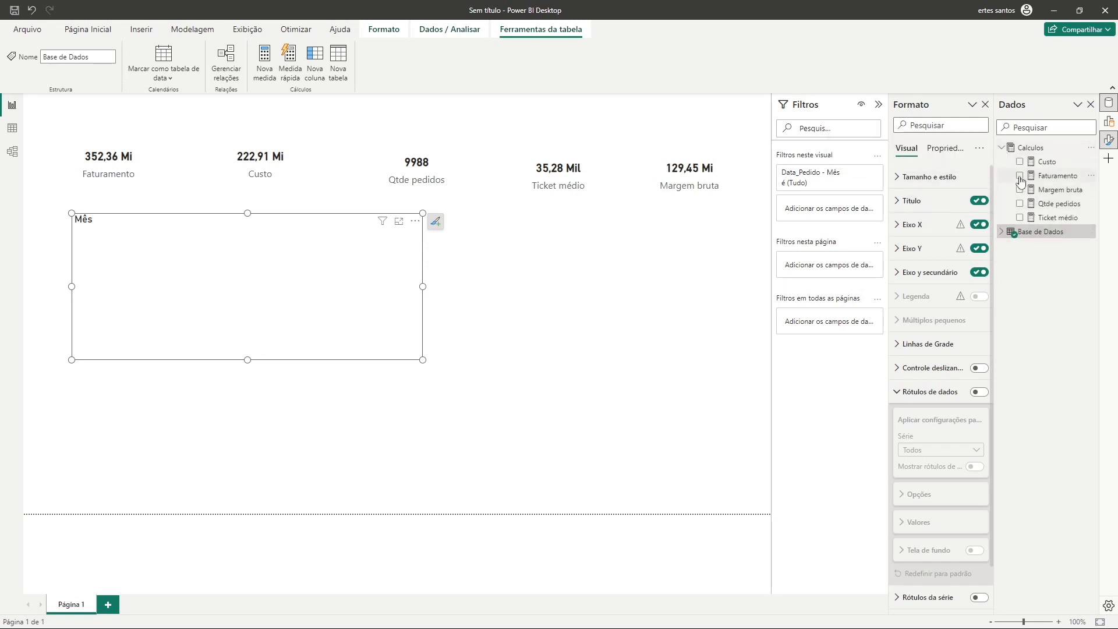
{"action": "left_click", "coordinate": [1020, 176]}
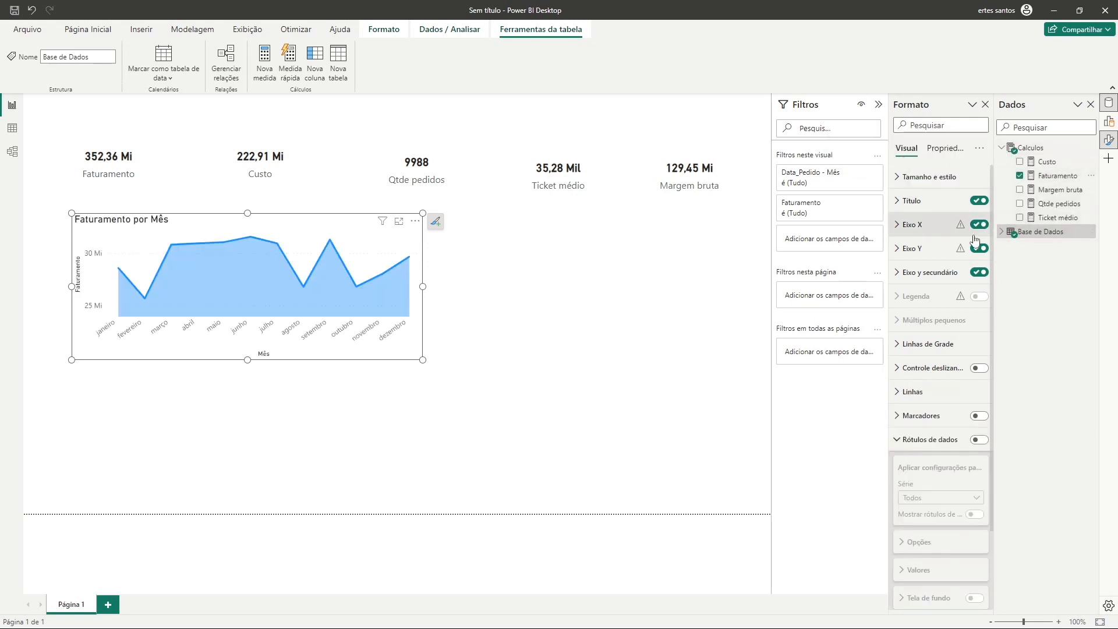
Widen and heighten the Faturamento por Mês chart and move it closer beneath the card row.
{"action": "left_click_drag", "start_coordinate": [423, 286], "coordinate": [514, 286]}
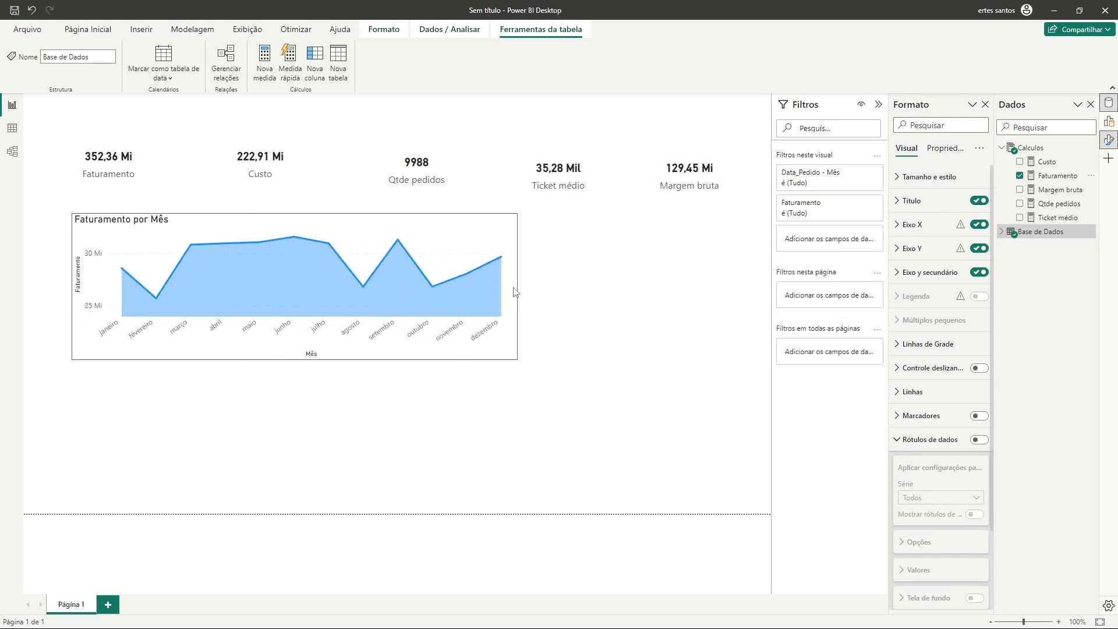
{"action": "left_click_drag", "start_coordinate": [293, 360], "coordinate": [294, 380]}
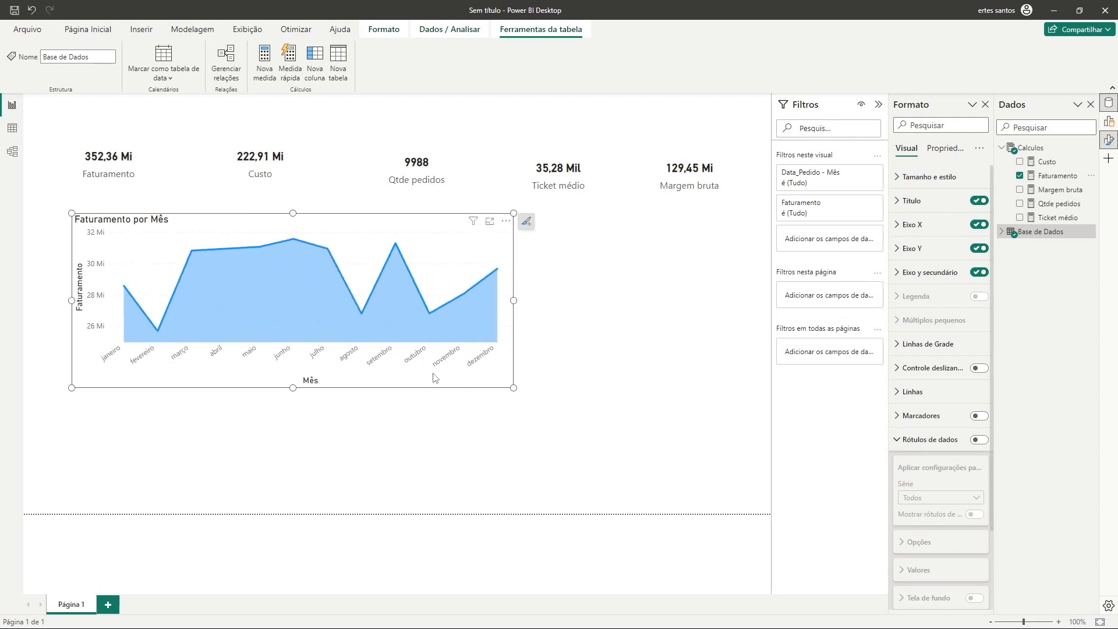
{"action": "mouse_move", "coordinate": [437, 374]}
{"action": "left_mouse_down"}
{"action": "mouse_move", "coordinate": [414, 362]}
{"action": "mouse_move", "coordinate": [425, 362]}
{"action": "left_mouse_up"}
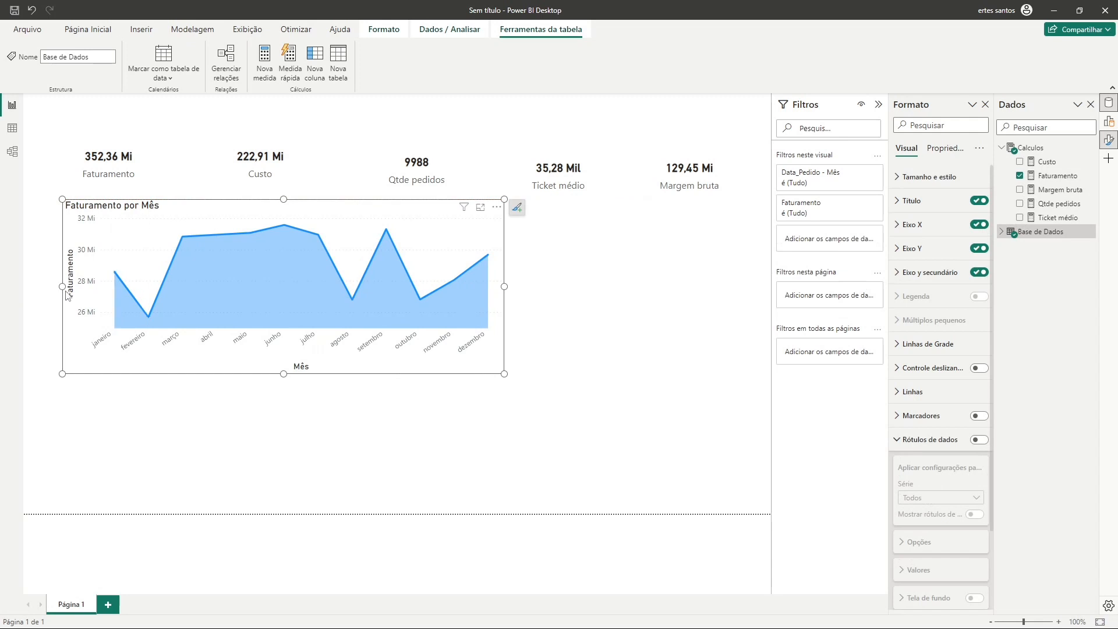
Trim the left side of the Faturamento por Mês chart slightly and test its cross-filtering of the cards with maio and dezembro.
{"action": "left_click_drag", "start_coordinate": [63, 288], "coordinate": [77, 289]}
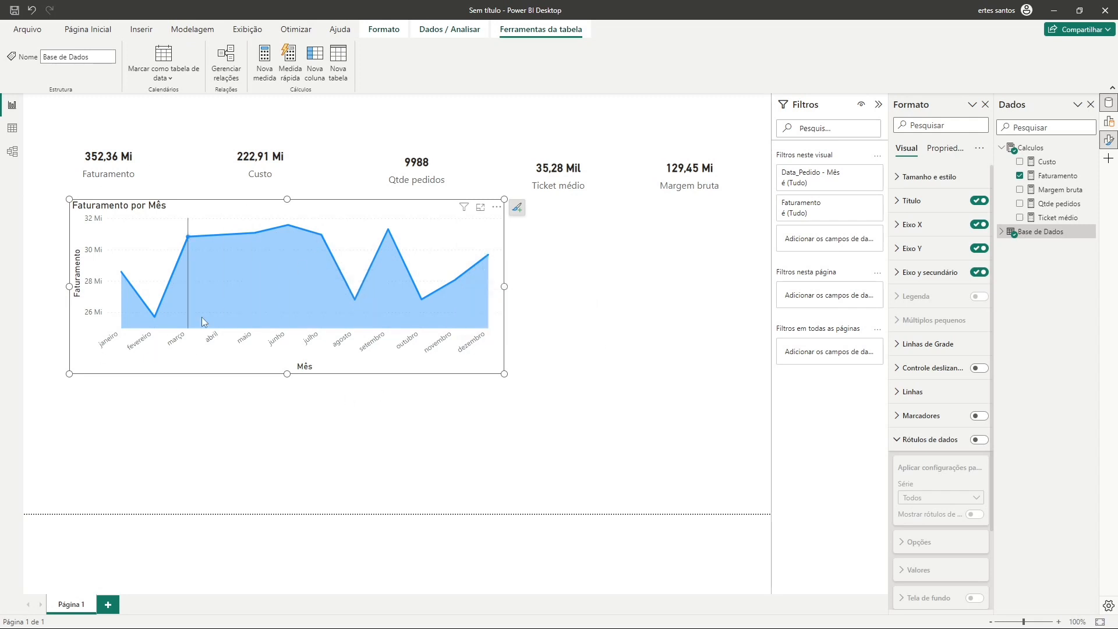
{"action": "mouse_move", "coordinate": [189, 239]}
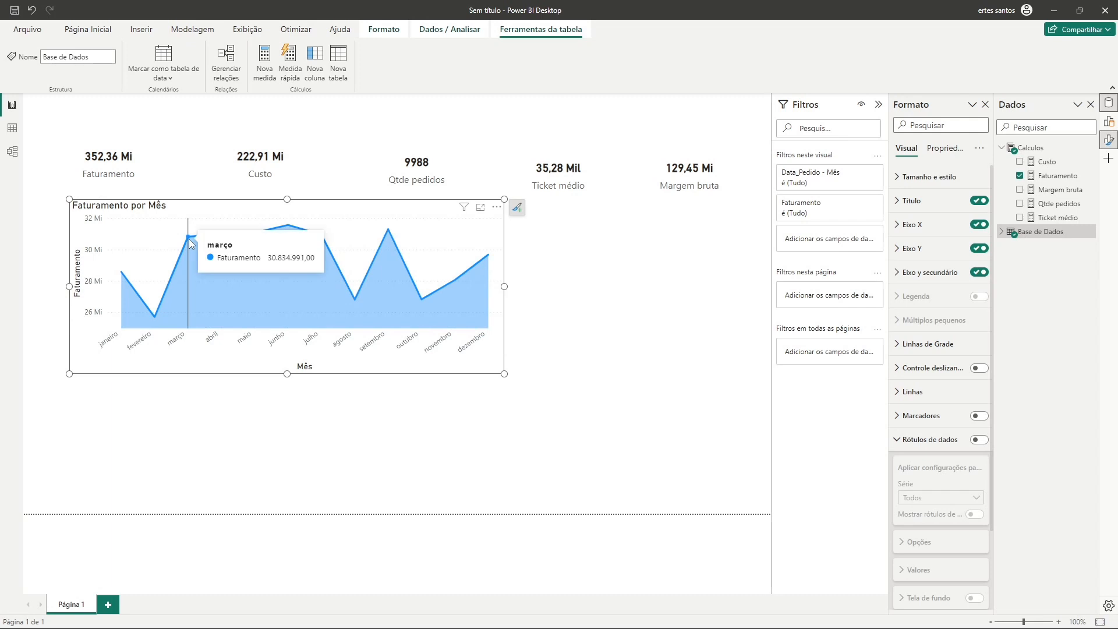
{"action": "left_click", "coordinate": [189, 239]}
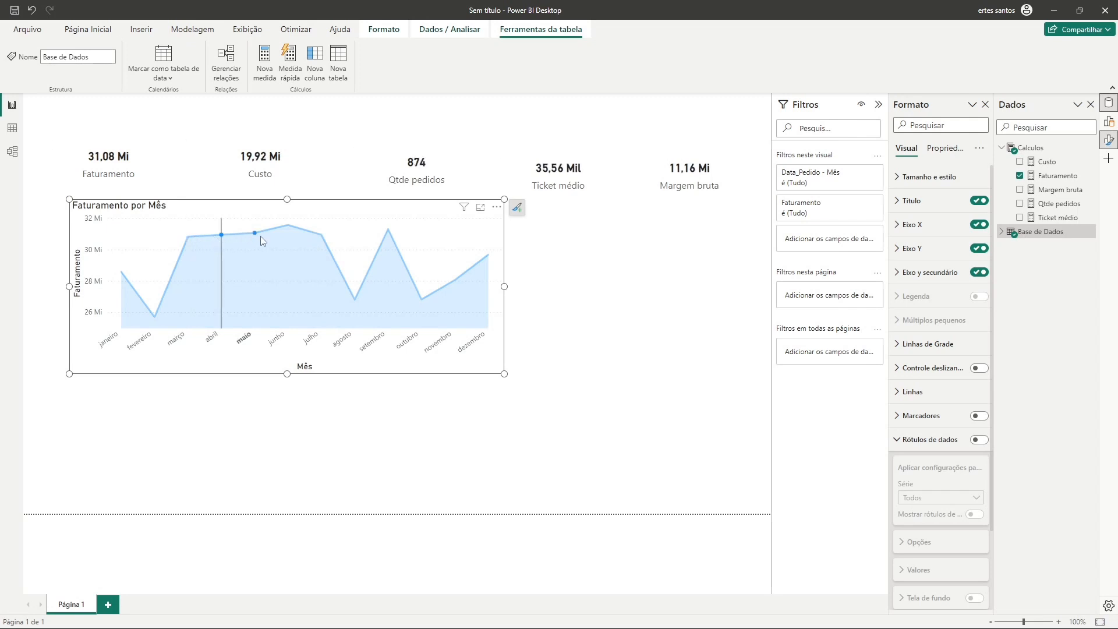
{"action": "left_click", "coordinate": [327, 260]}
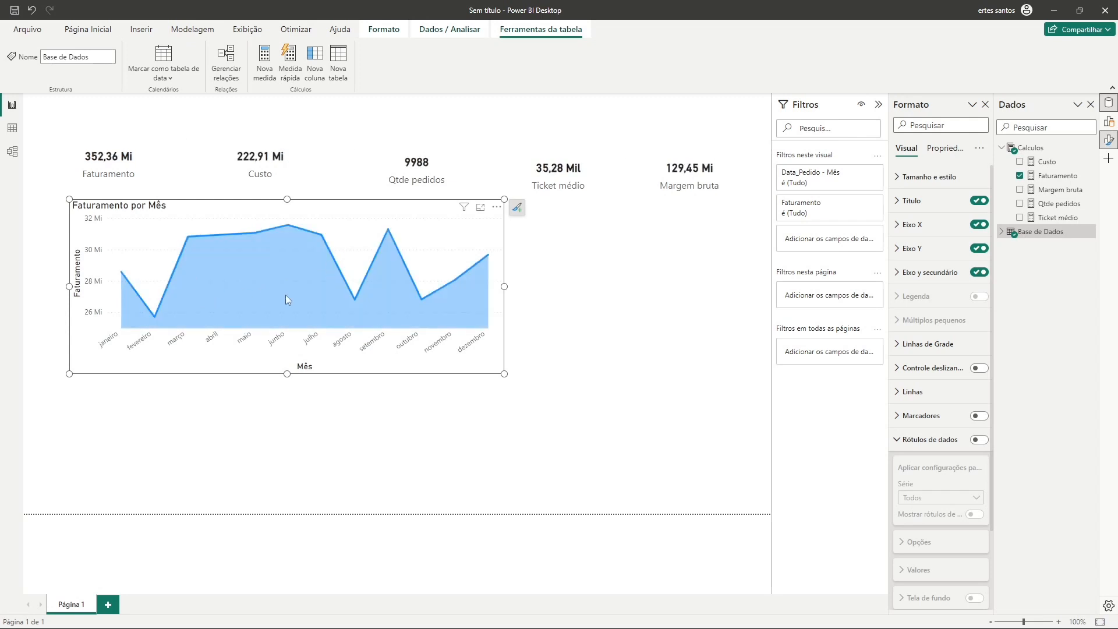
{"action": "left_click", "coordinate": [487, 256]}
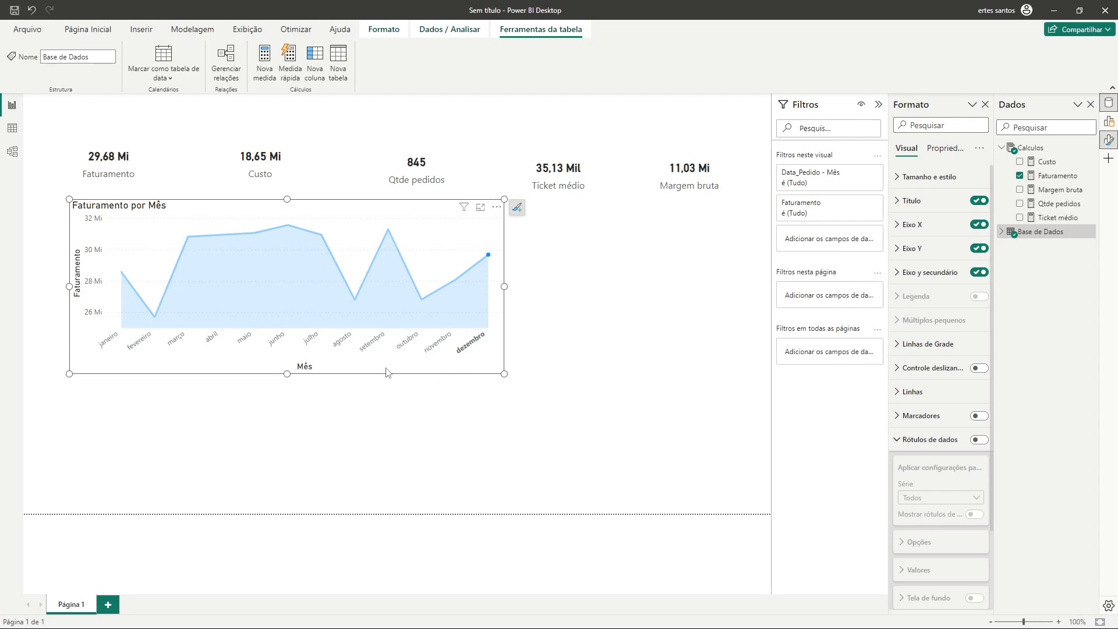
{"action": "left_click", "coordinate": [248, 247]}
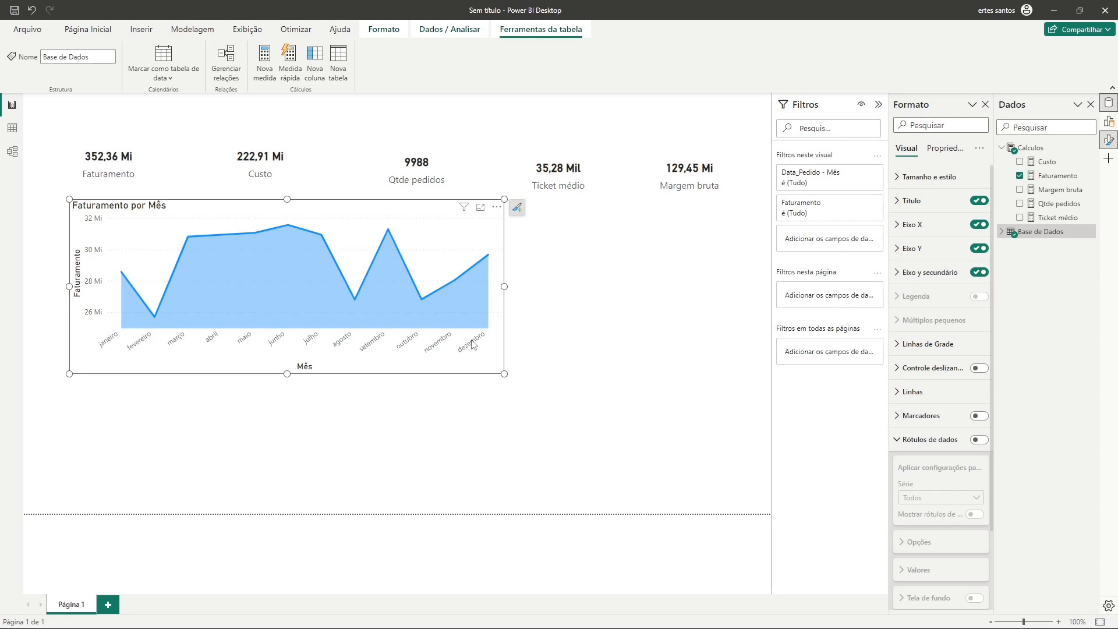
Reduce the height and width of the Faturamento por Mês chart and align its left edge with the Faturamento card above.
{"action": "left_click", "coordinate": [332, 394]}
{"action": "mouse_move", "coordinate": [362, 375]}
{"action": "left_mouse_down"}
{"action": "mouse_move", "coordinate": [375, 377]}
{"action": "mouse_move", "coordinate": [370, 367]}
{"action": "left_mouse_up"}
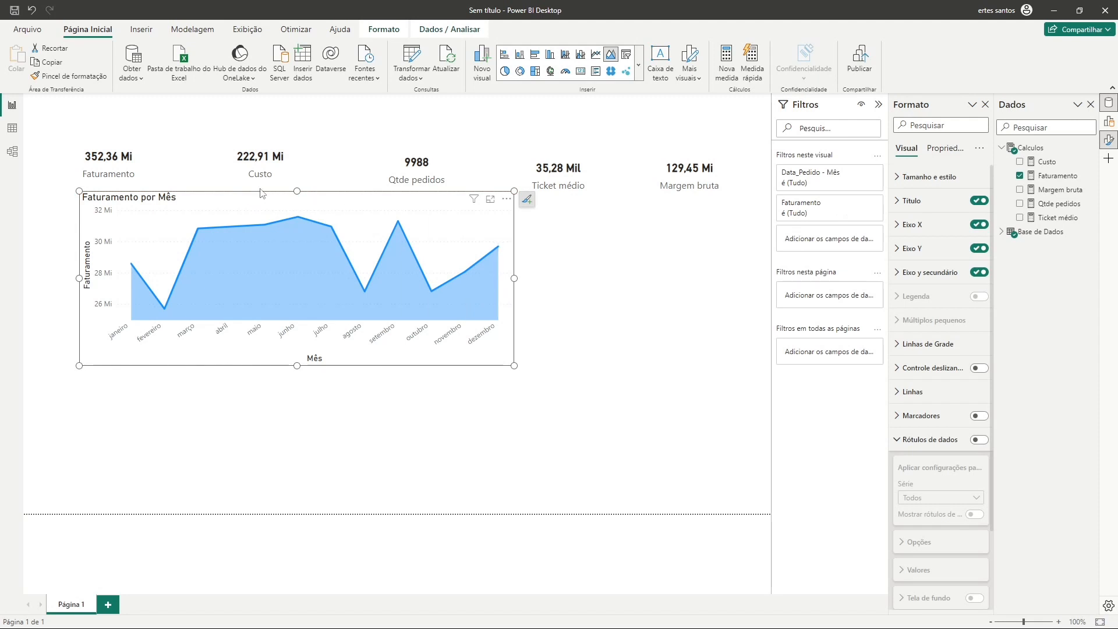
{"action": "left_click_drag", "start_coordinate": [296, 191], "coordinate": [297, 204]}
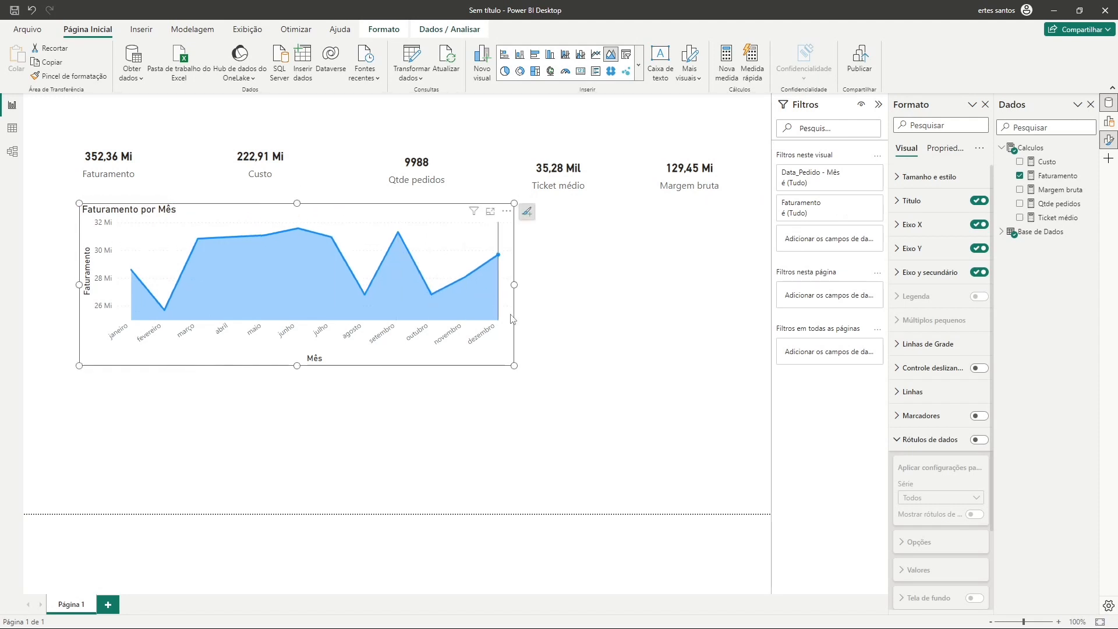
{"action": "left_click_drag", "start_coordinate": [514, 284], "coordinate": [451, 290]}
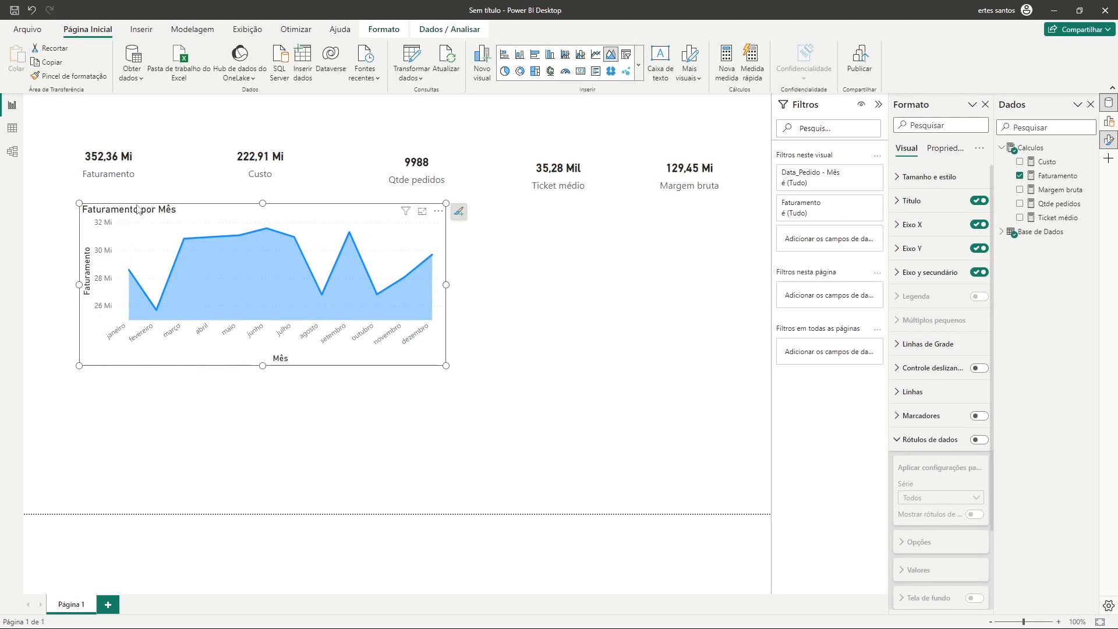
{"action": "left_click_drag", "start_coordinate": [138, 209], "coordinate": [109, 205]}
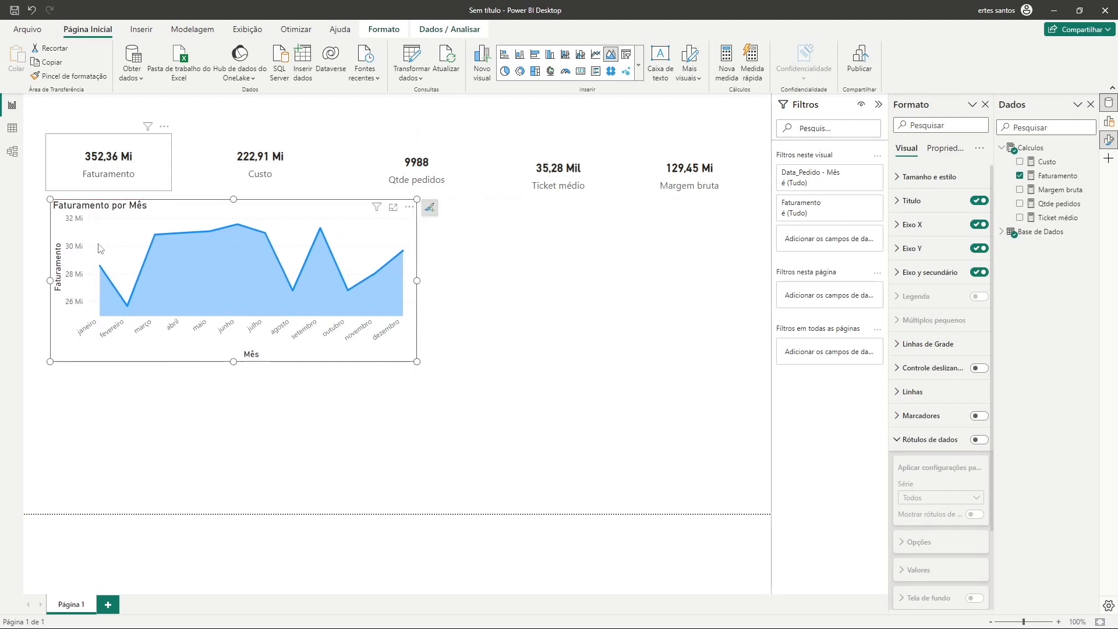
{"action": "mouse_move", "coordinate": [100, 249]}
{"action": "left_mouse_down"}
{"action": "mouse_move", "coordinate": [65, 248]}
{"action": "mouse_move", "coordinate": [95, 249]}
{"action": "left_mouse_up"}
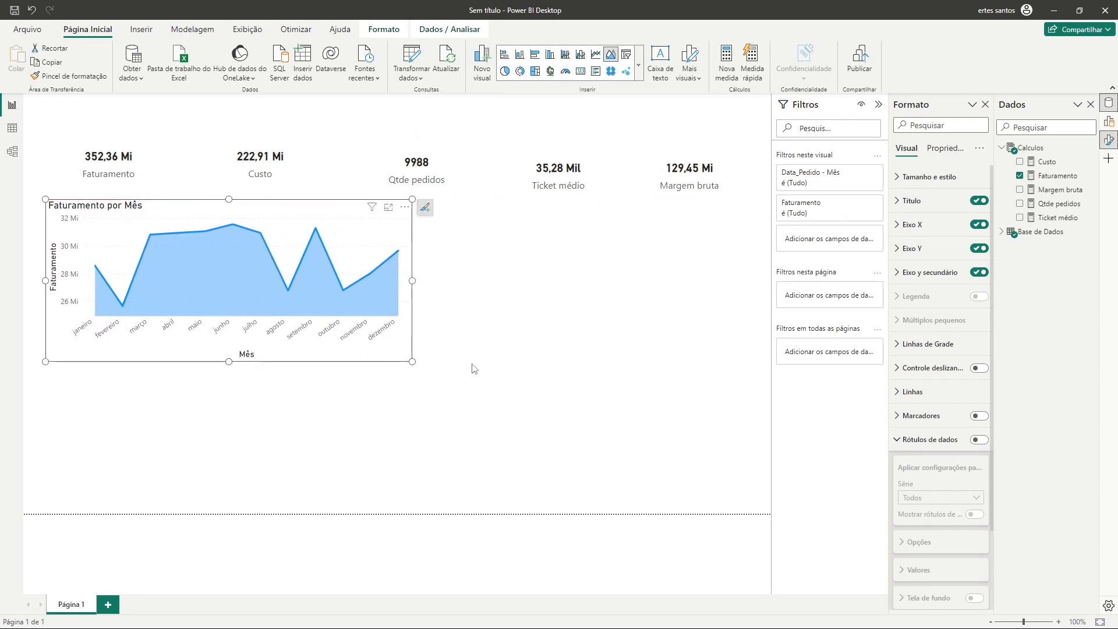
{"action": "left_click", "coordinate": [540, 357]}
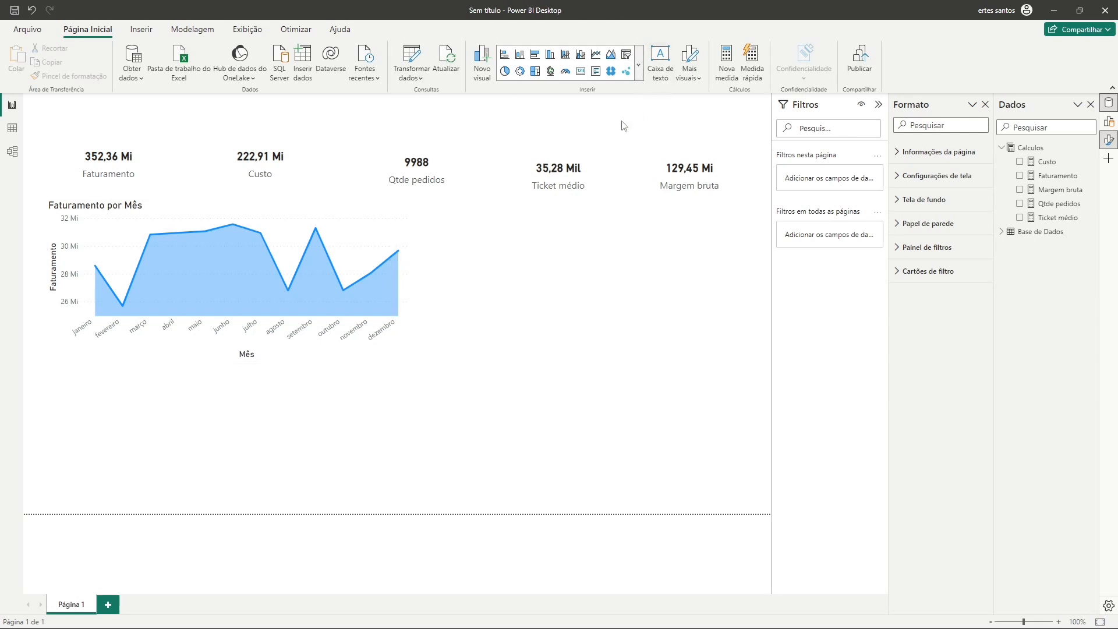
Insert a donut chart, narrow it and place it beside the Faturamento por Mês chart, beneath the Qtde pedidos and Ticket médio cards.
{"action": "left_click", "coordinate": [521, 75]}
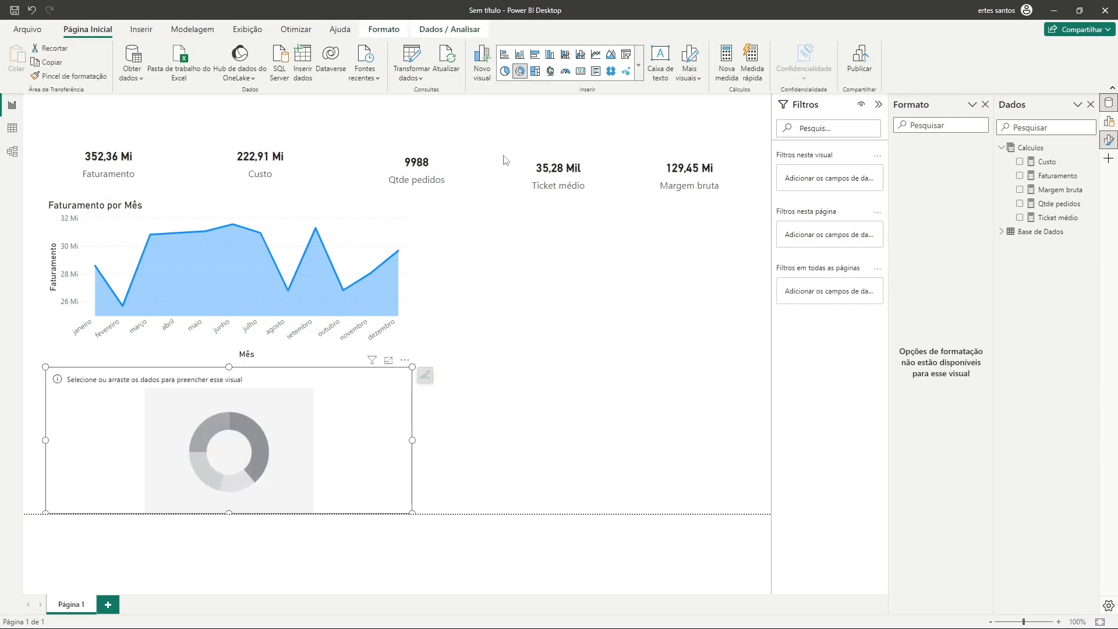
{"action": "left_click_drag", "start_coordinate": [382, 499], "coordinate": [539, 294]}
{"action": "left_click_drag", "start_coordinate": [657, 282], "coordinate": [607, 276]}
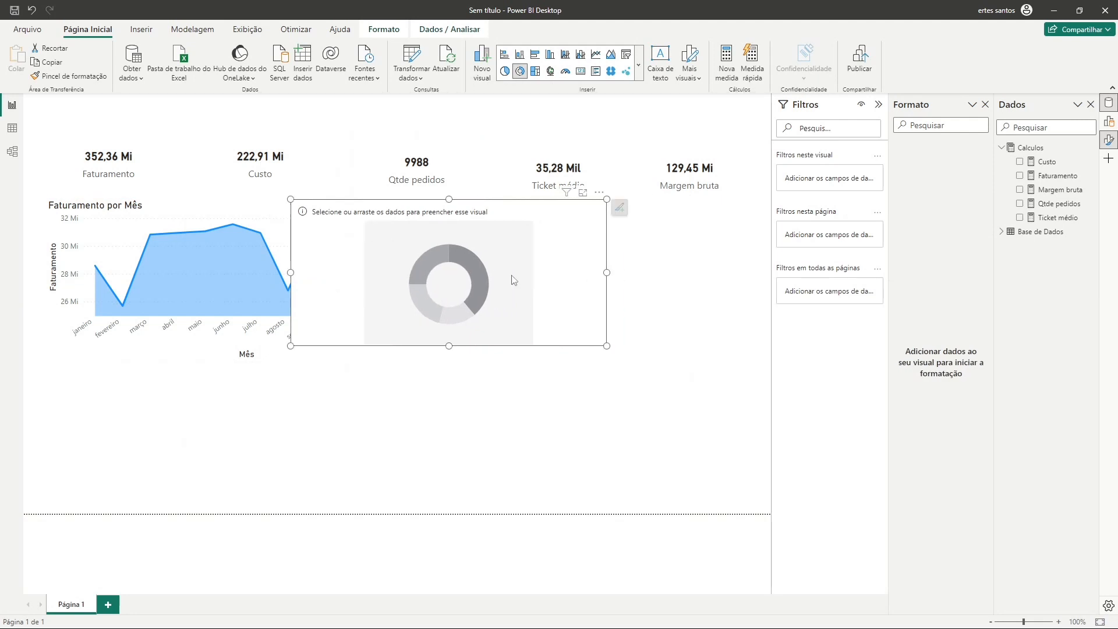
{"action": "left_click_drag", "start_coordinate": [290, 272], "coordinate": [456, 275]}
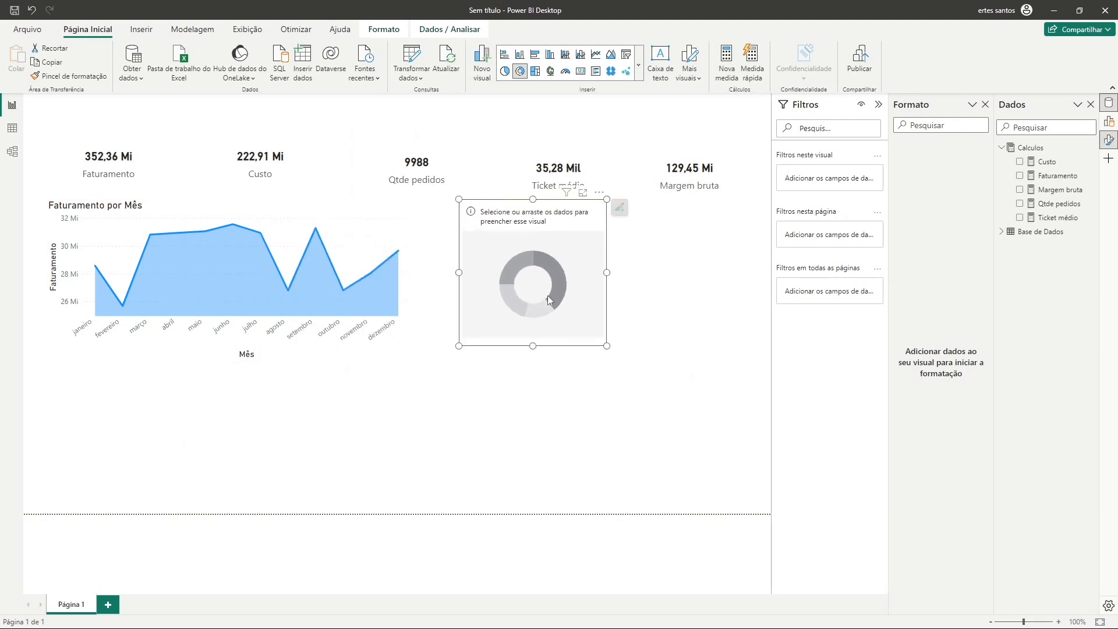
{"action": "left_click_drag", "start_coordinate": [548, 296], "coordinate": [560, 284]}
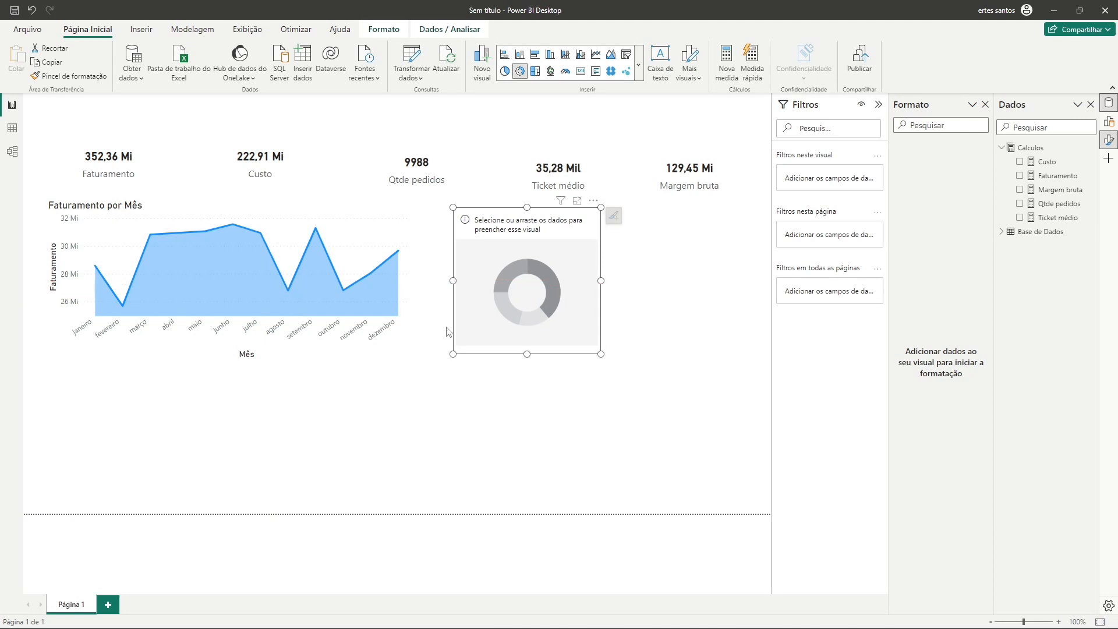
Plot the Custo measure by Fornecedor in the donut chart, adding Custo to it twice.
{"action": "left_click", "coordinate": [1002, 148]}
{"action": "left_click", "coordinate": [1001, 148]}
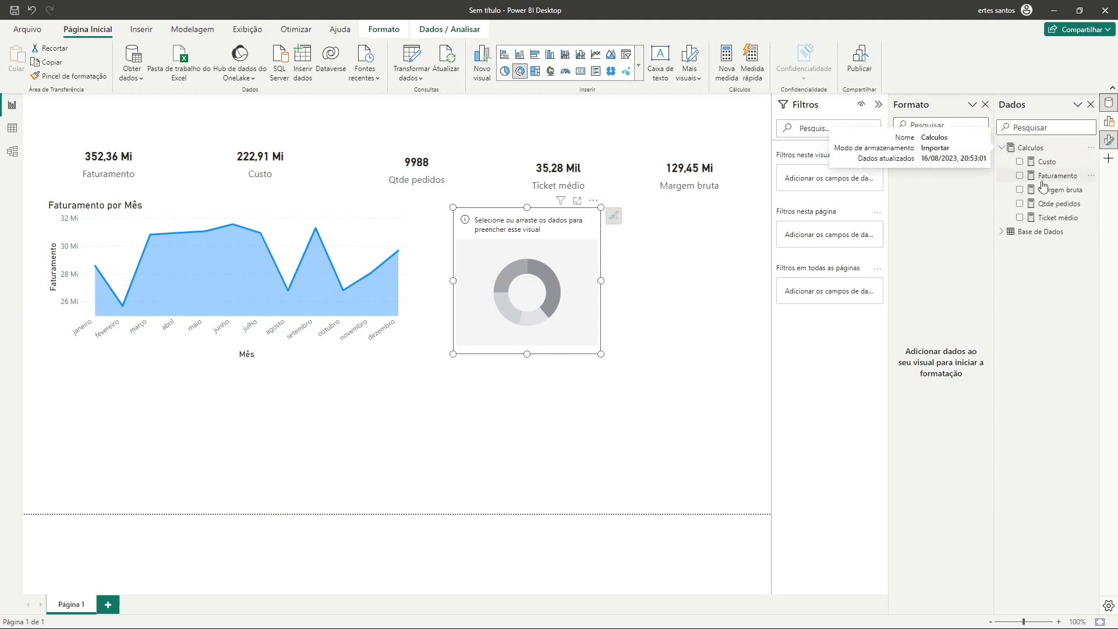
{"action": "left_click_drag", "start_coordinate": [1046, 162], "coordinate": [554, 283]}
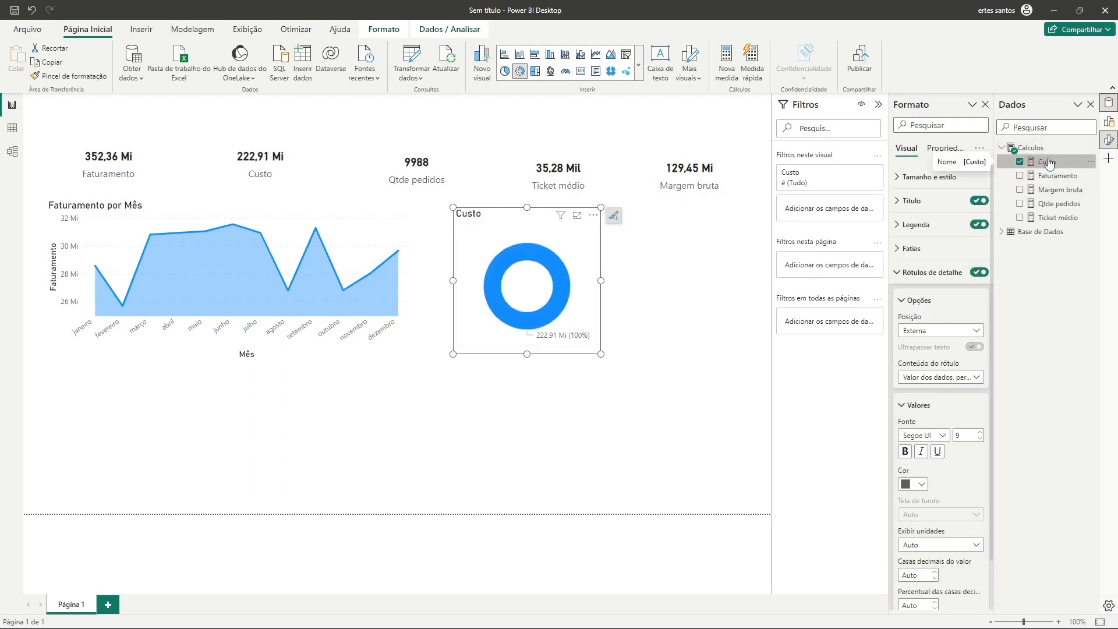
{"action": "left_click_drag", "start_coordinate": [1047, 163], "coordinate": [553, 317]}
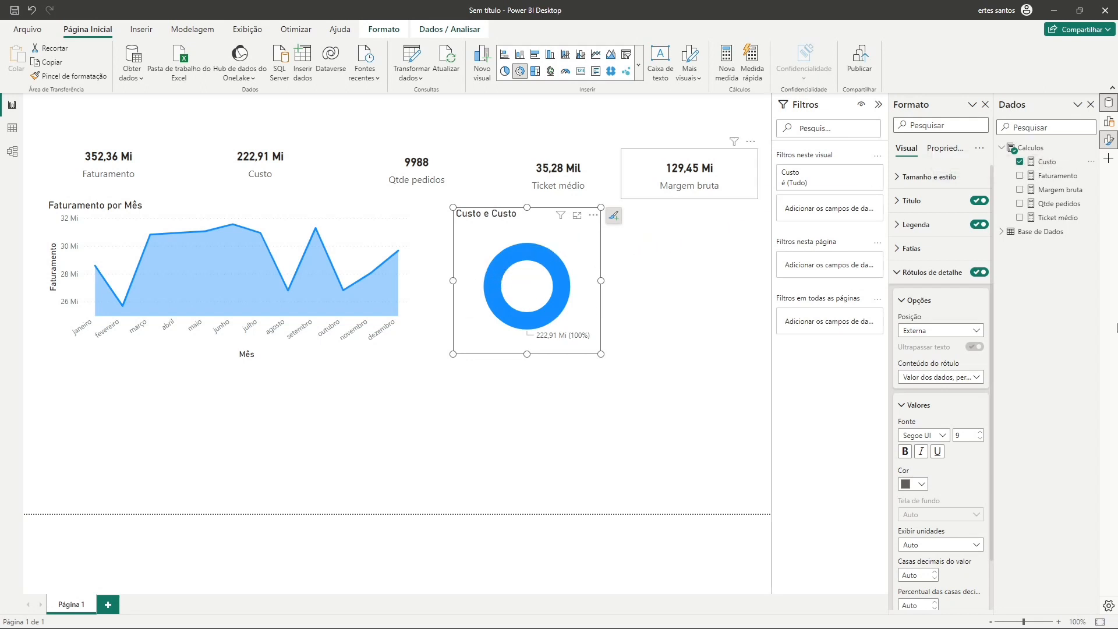
{"action": "left_click", "coordinate": [1002, 149]}
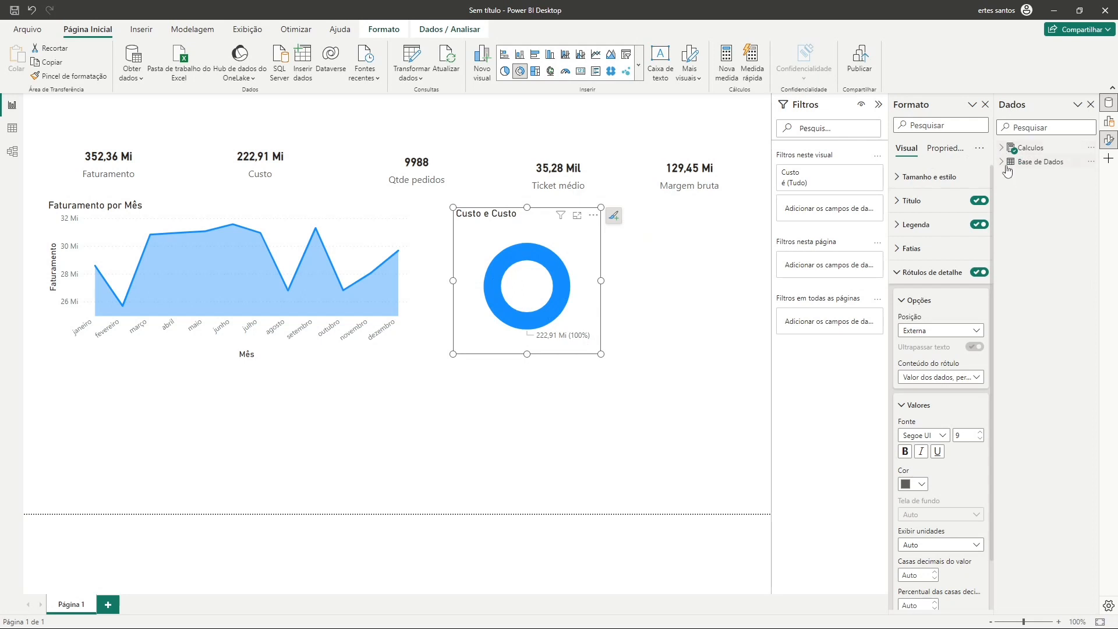
{"action": "left_click", "coordinate": [1004, 163]}
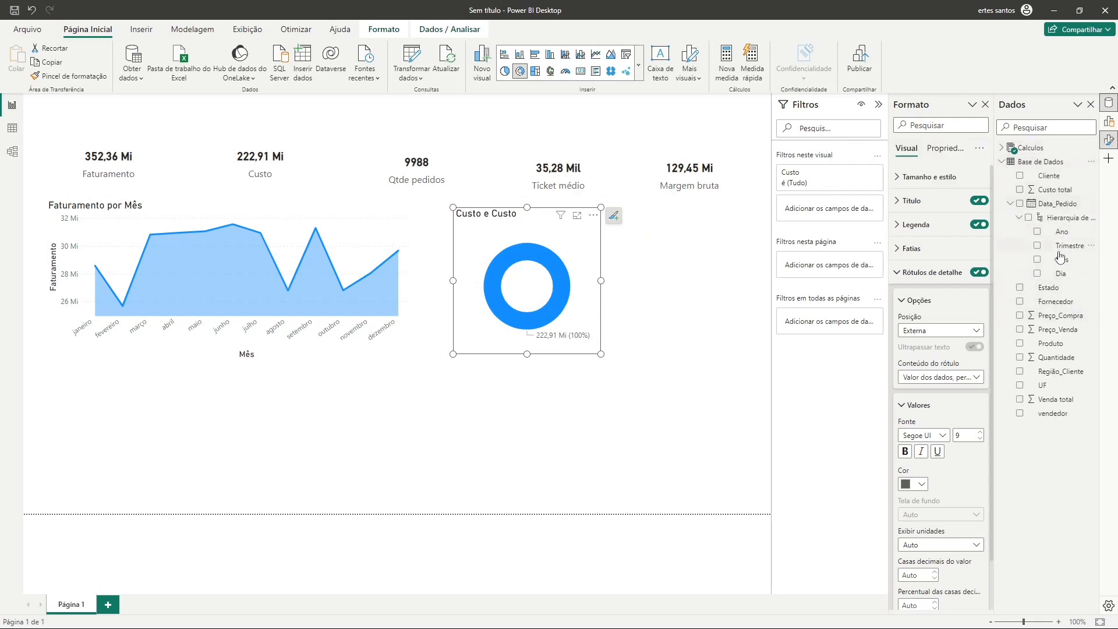
{"action": "left_click", "coordinate": [1020, 302]}
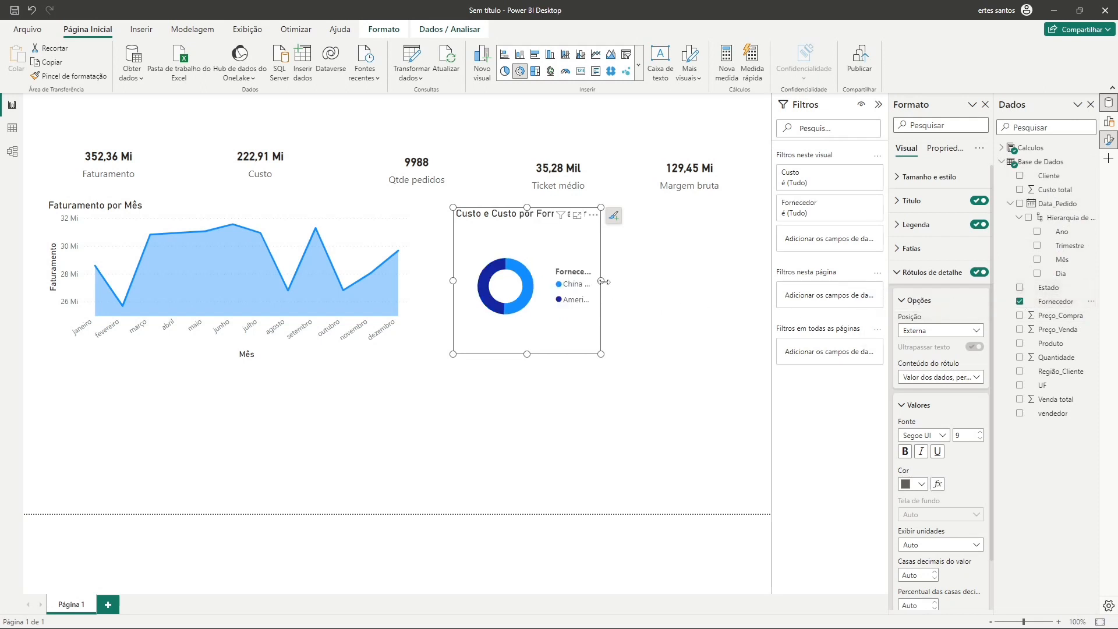
Widen the donut chart by Fornecedor and reposition it closer to the area chart and slightly lower on the page.
{"action": "left_click_drag", "start_coordinate": [603, 282], "coordinate": [658, 282]}
{"action": "left_click_drag", "start_coordinate": [622, 324], "coordinate": [597, 325]}
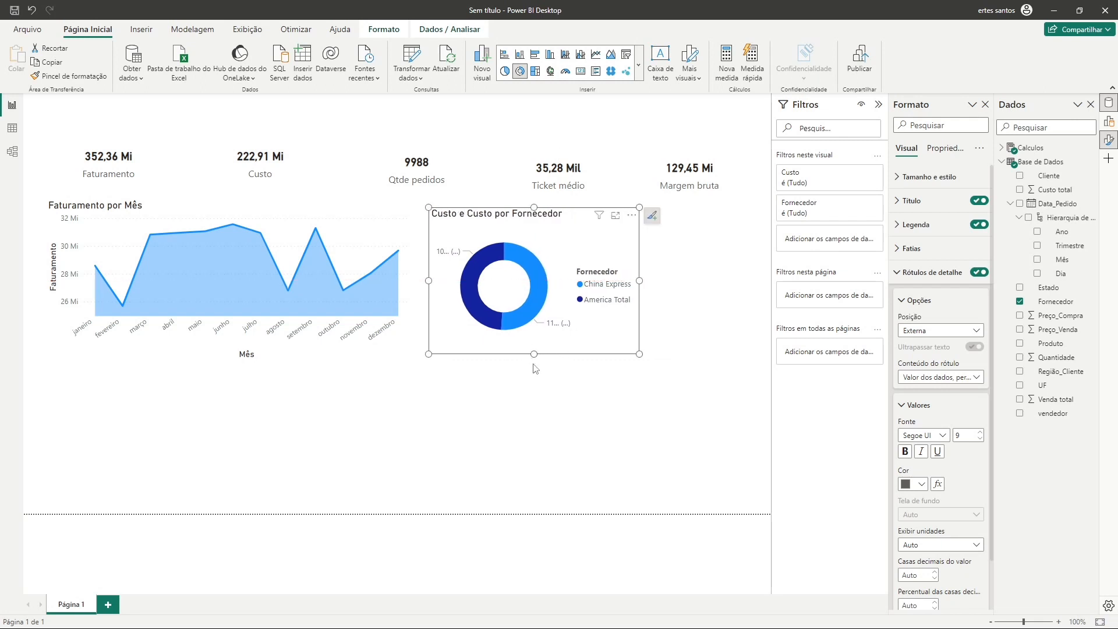
{"action": "left_click_drag", "start_coordinate": [532, 355], "coordinate": [542, 372]}
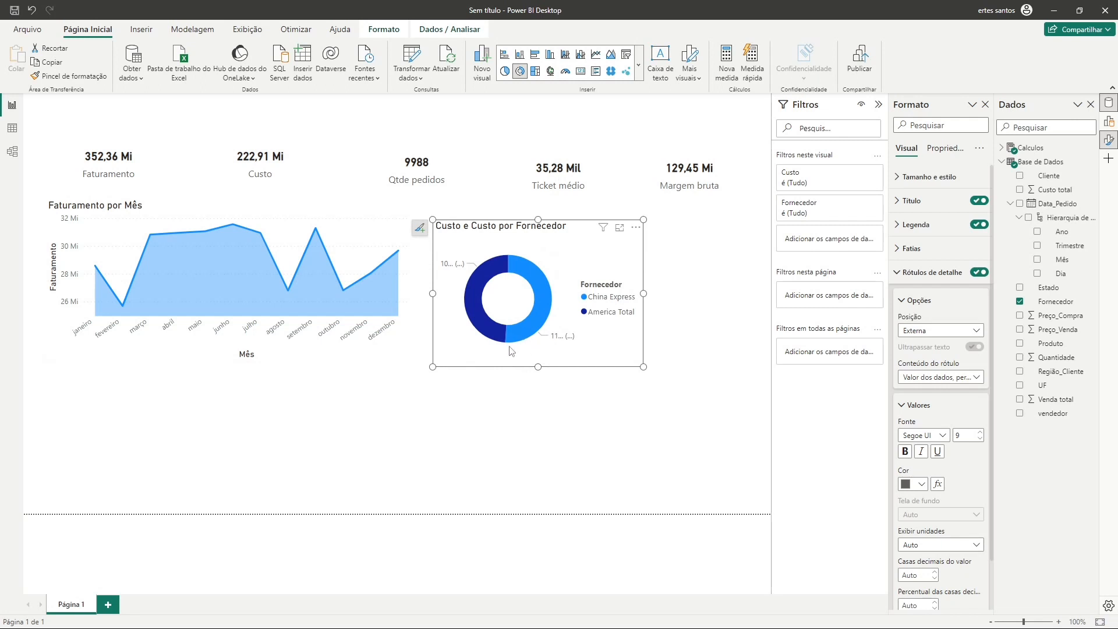
Test how the cards and area chart respond to selecting the America Total and China Express slices of the donut, and clear the selection.
{"action": "left_click", "coordinate": [492, 333]}
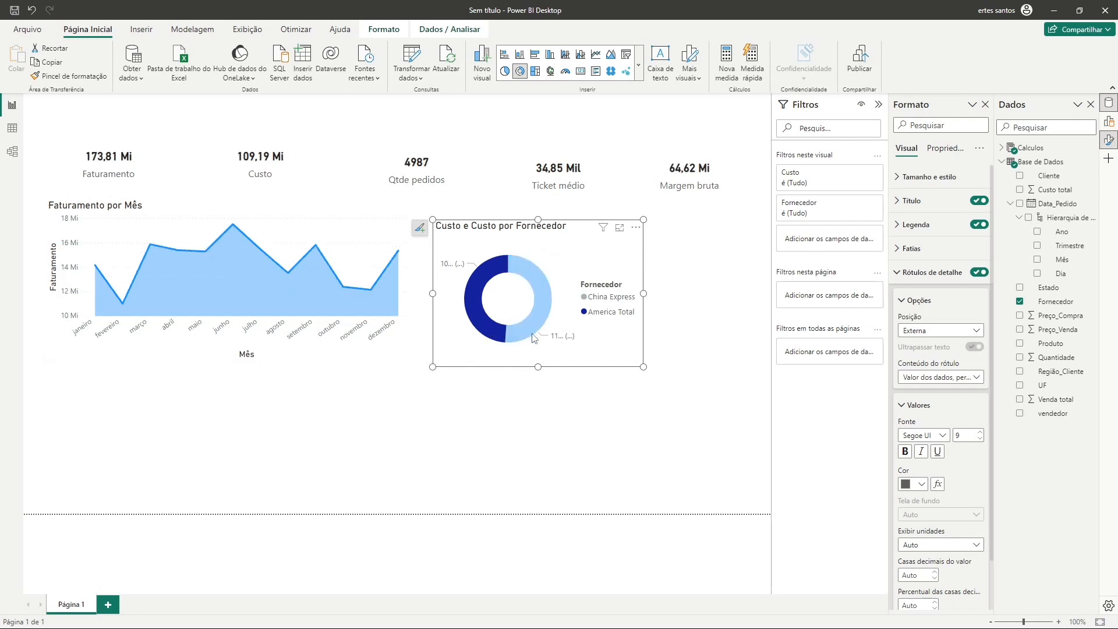
{"action": "left_click", "coordinate": [526, 327]}
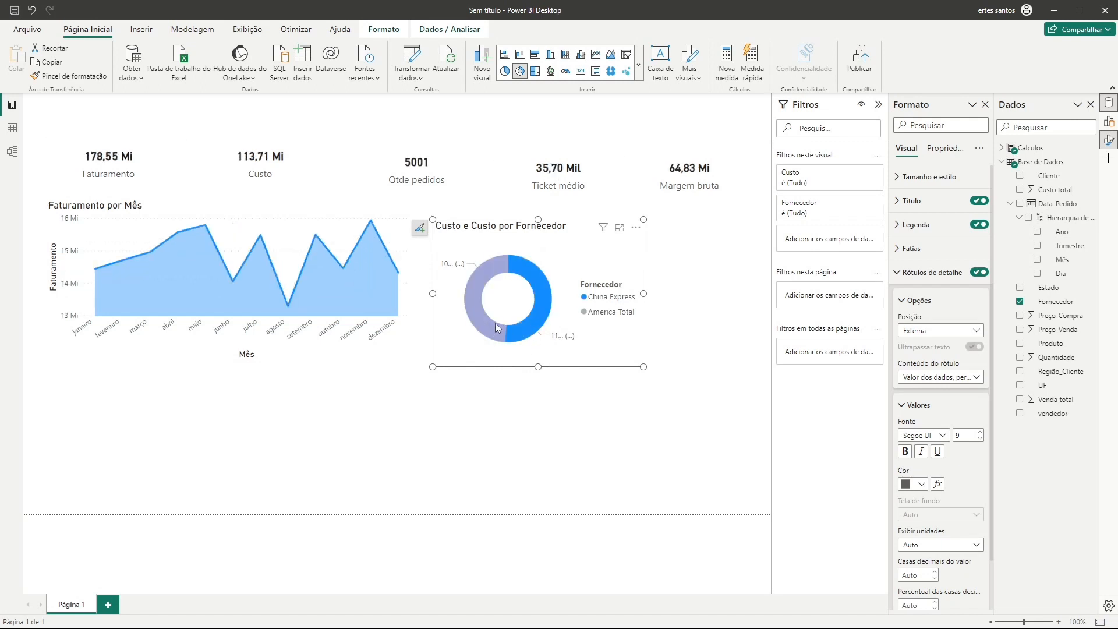
{"action": "left_click", "coordinate": [494, 323]}
{"action": "left_click", "coordinate": [535, 323]}
{"action": "left_click", "coordinate": [485, 313]}
{"action": "left_click", "coordinate": [527, 309]}
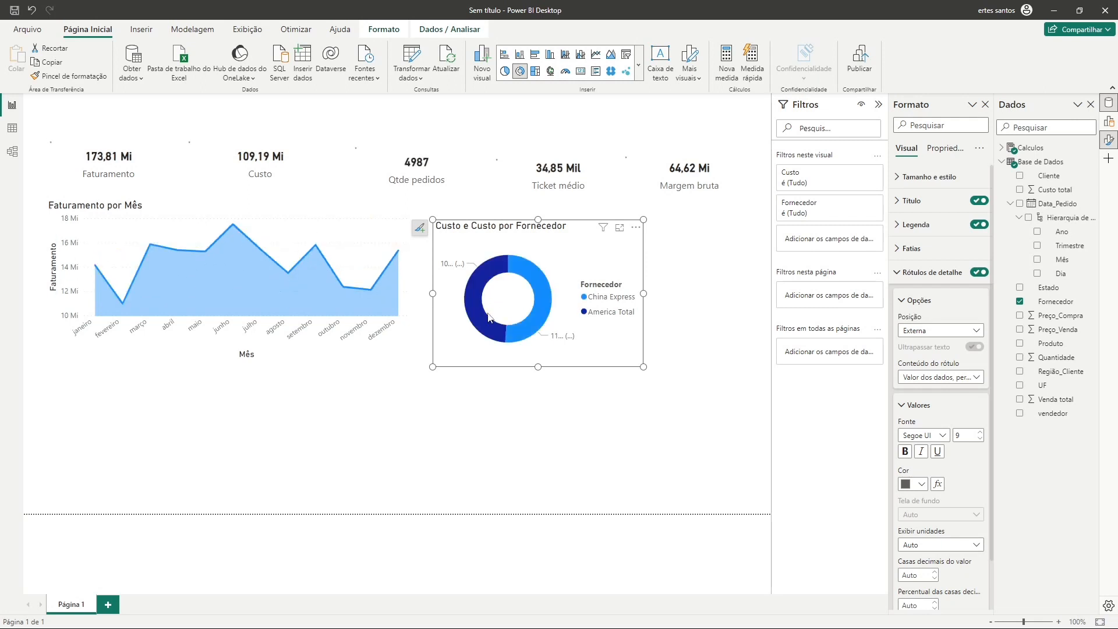
{"action": "left_click", "coordinate": [488, 321]}
{"action": "left_click", "coordinate": [533, 320]}
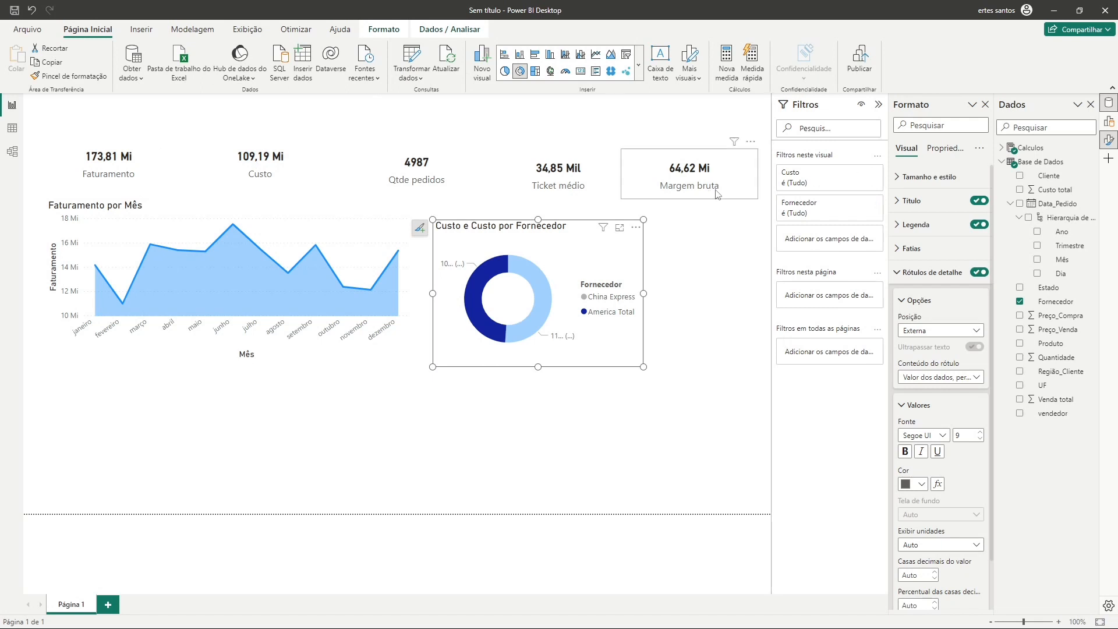
{"action": "left_click", "coordinate": [547, 309]}
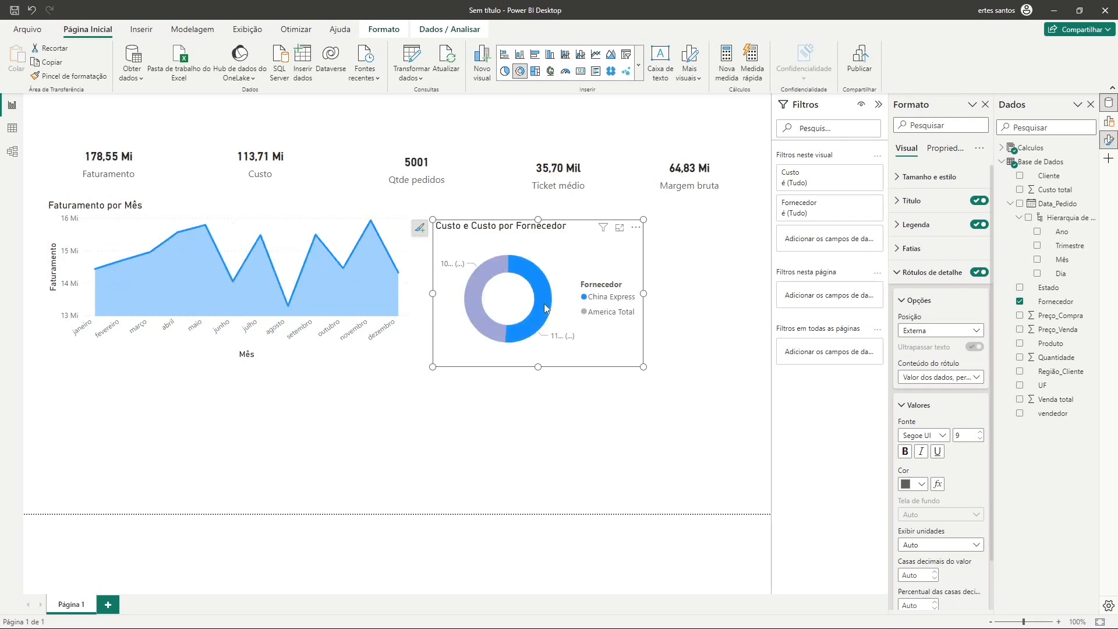
{"action": "left_click", "coordinate": [488, 314]}
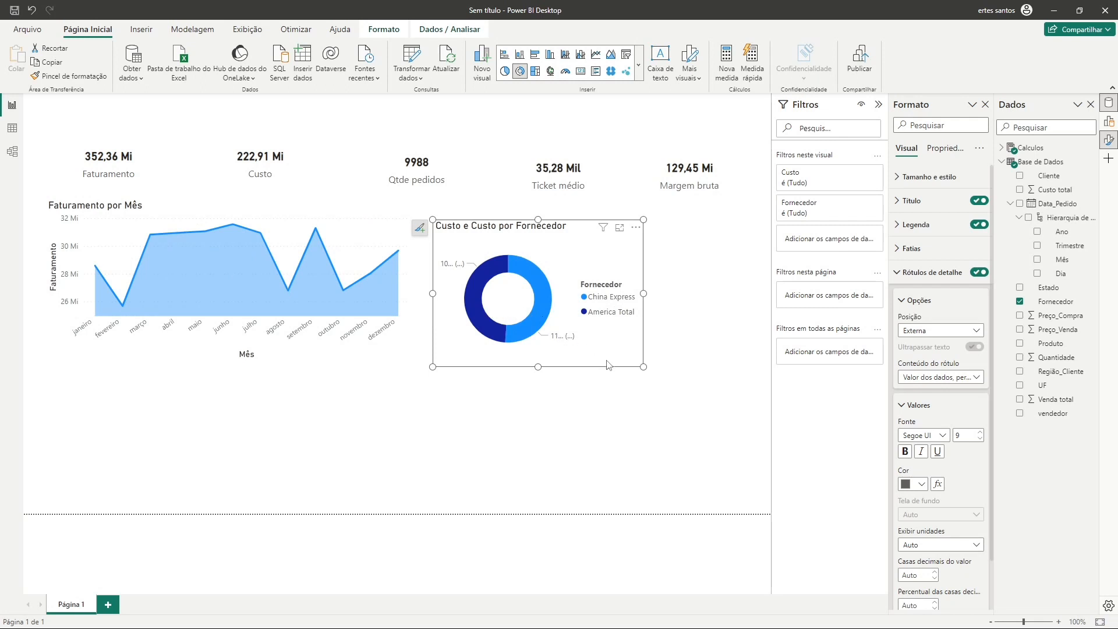
Shrink the donut chart by Fornecedor and move it up beneath the card row.
{"action": "left_click_drag", "start_coordinate": [608, 365], "coordinate": [594, 345]}
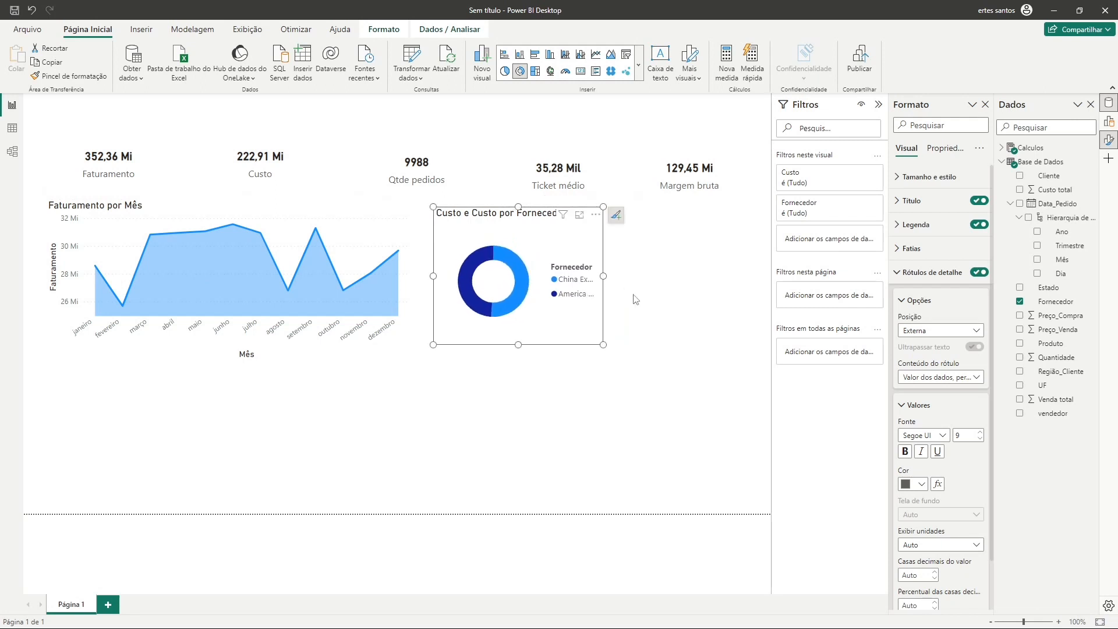
{"action": "left_click", "coordinate": [655, 315]}
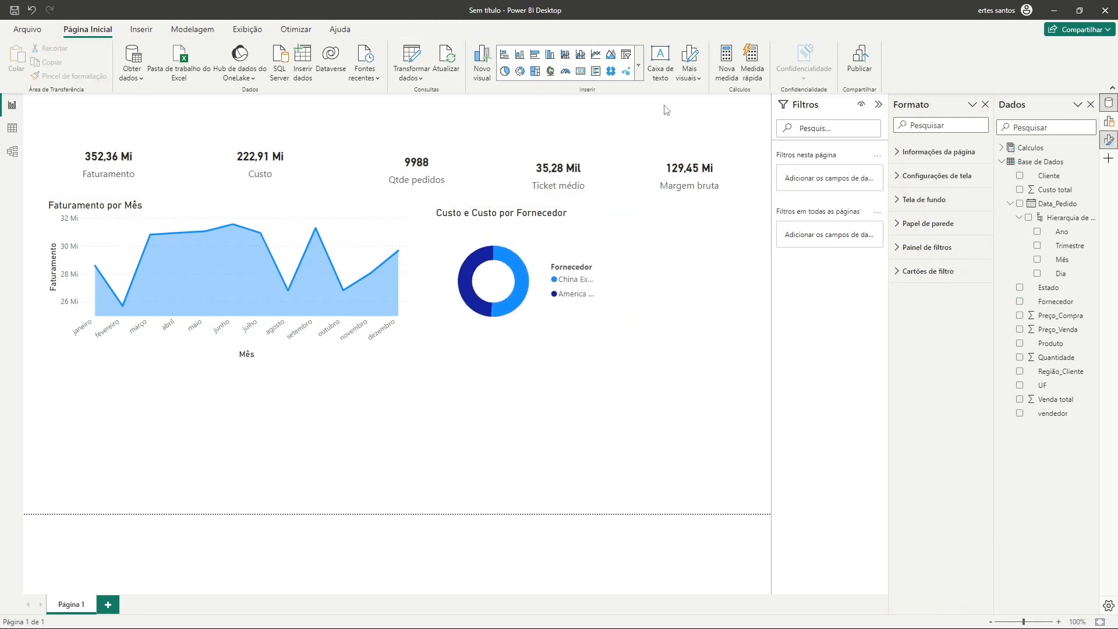
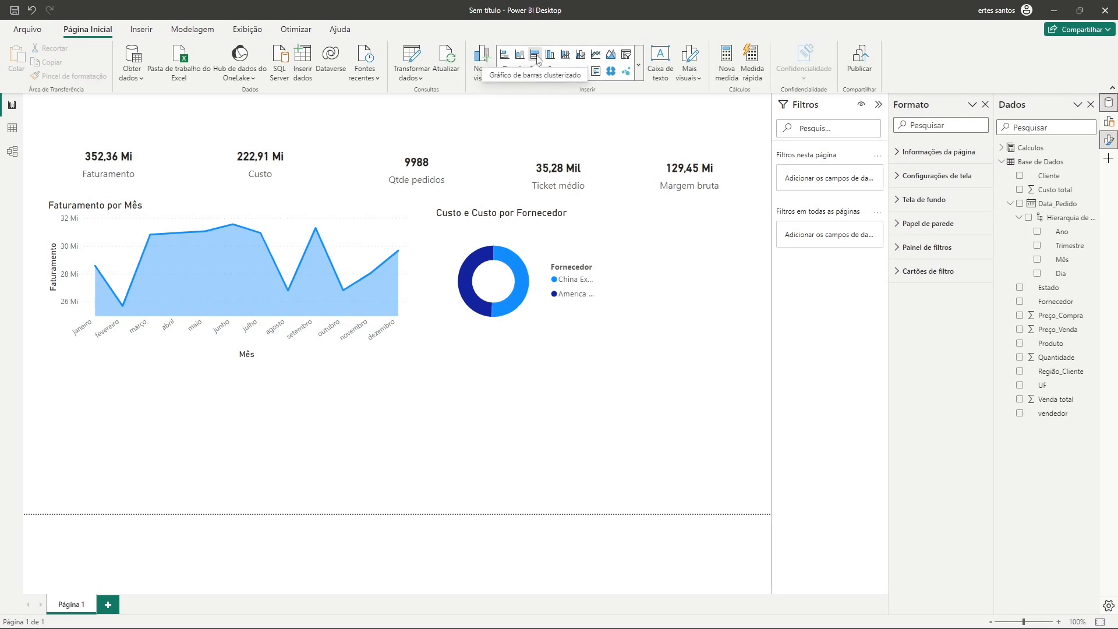
Insert a clustered bar chart, plot the Faturamento measure in it, make it taller and move it closer to the area chart.
{"action": "left_click", "coordinate": [537, 59]}
{"action": "left_click_drag", "start_coordinate": [230, 435], "coordinate": [461, 370]}
{"action": "left_click", "coordinate": [1002, 162]}
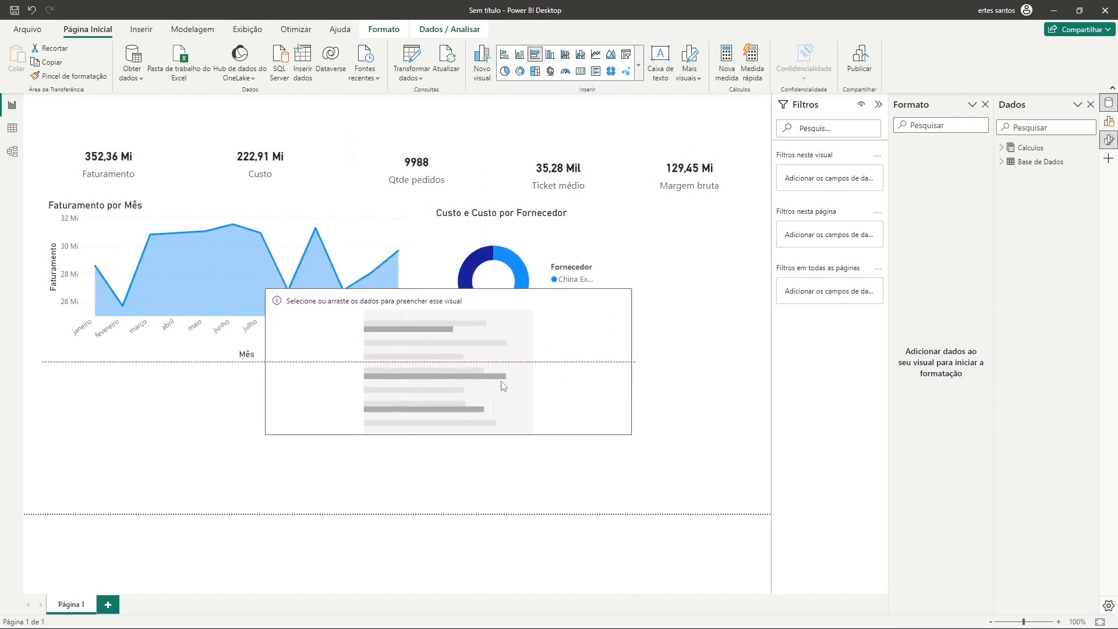
{"action": "left_click", "coordinate": [1006, 150]}
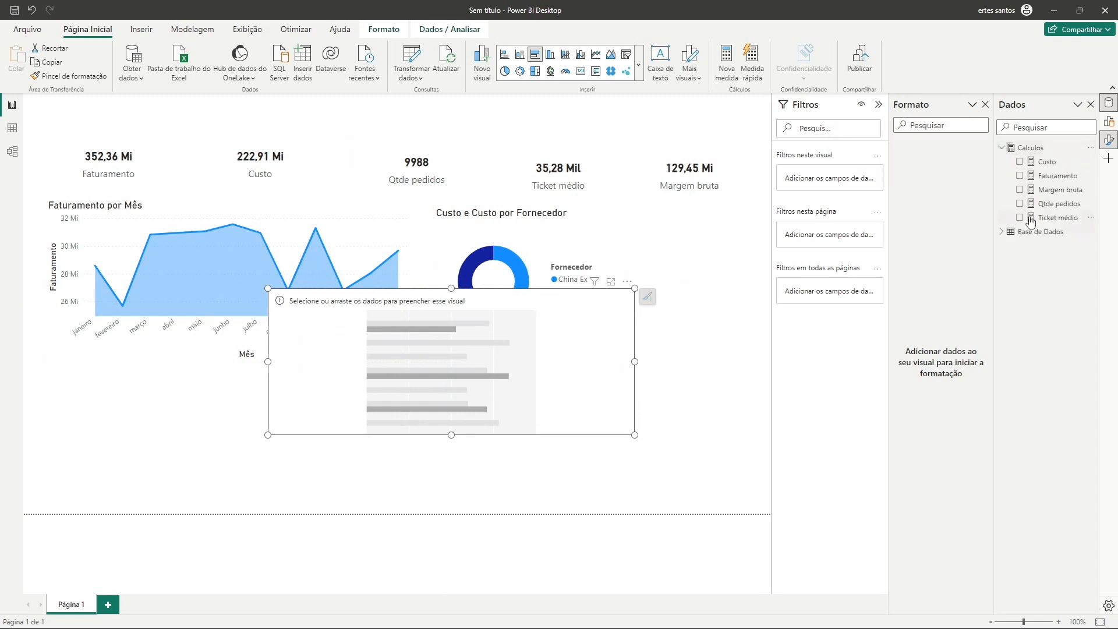
{"action": "left_click", "coordinate": [1020, 176]}
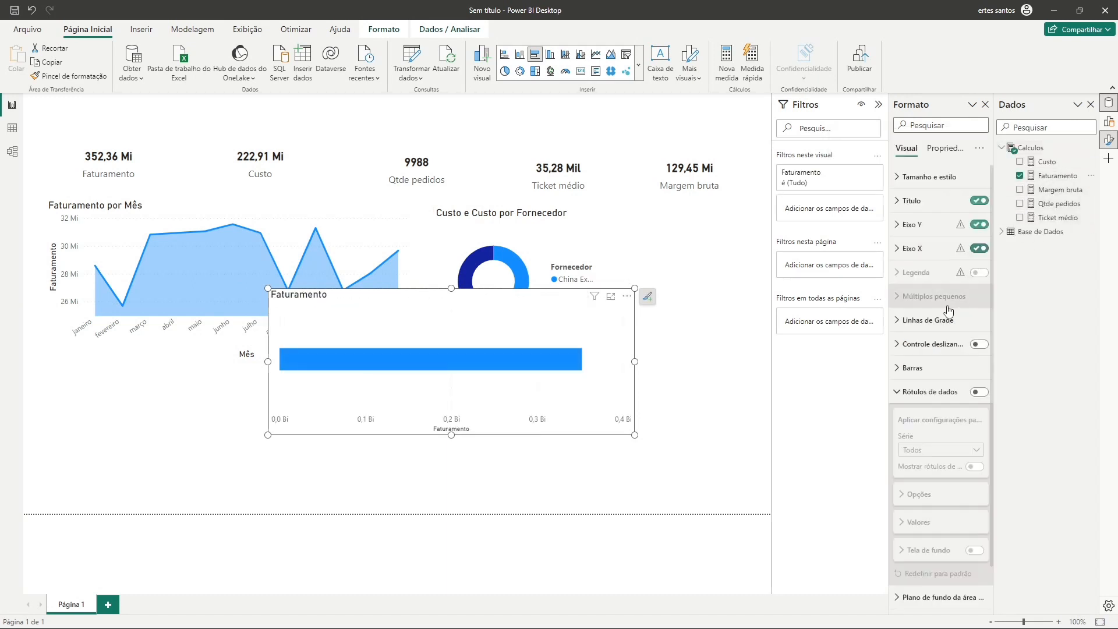
{"action": "left_click_drag", "start_coordinate": [452, 434], "coordinate": [451, 475]}
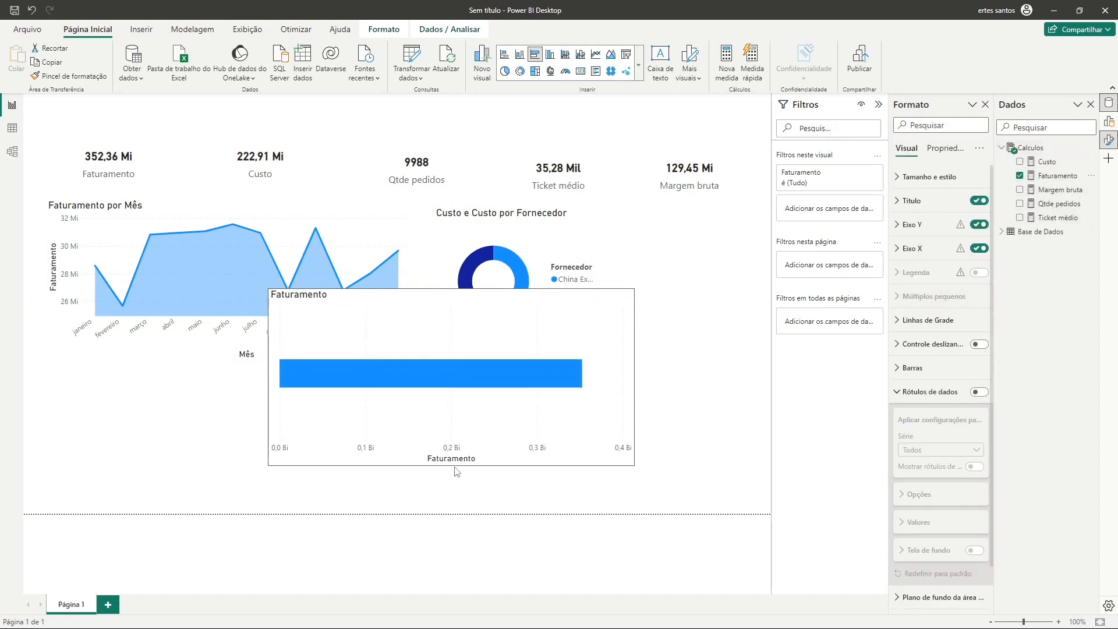
{"action": "left_click_drag", "start_coordinate": [564, 429], "coordinate": [445, 383]}
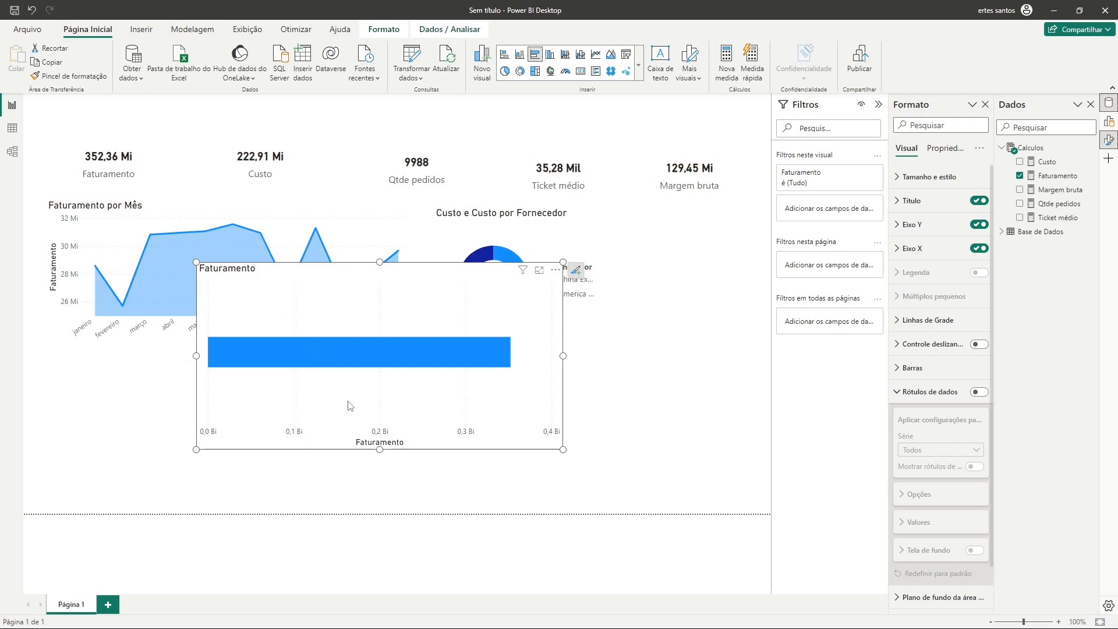
Break down the Faturamento bar chart by the Região_Cliente field of the Base de Dados table.
{"action": "mouse_move", "coordinate": [343, 360]}
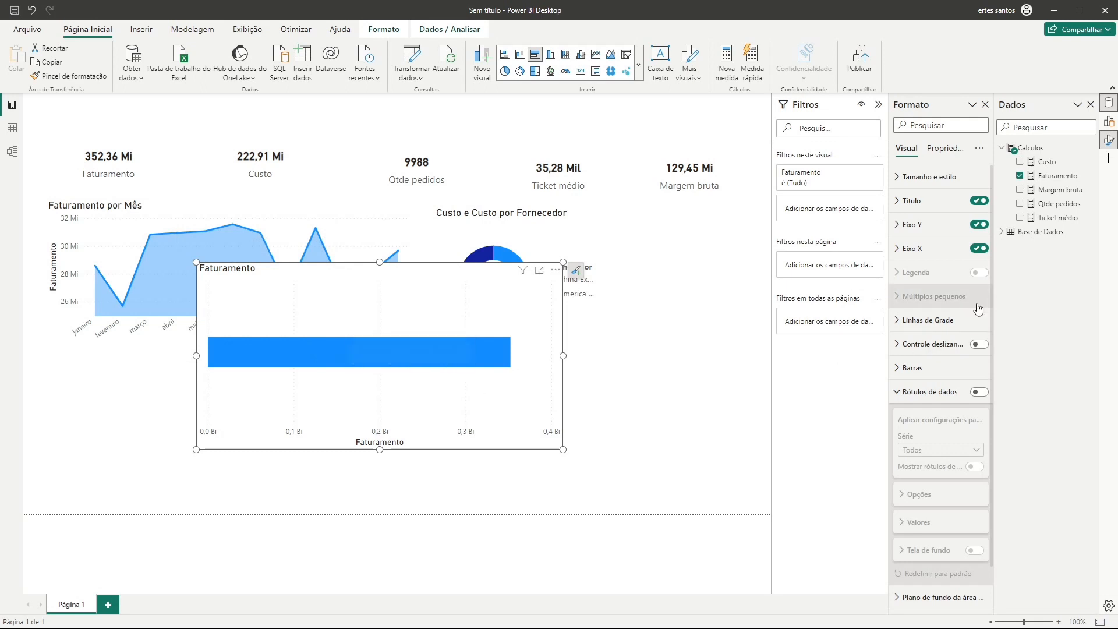
{"action": "left_click", "coordinate": [1002, 148]}
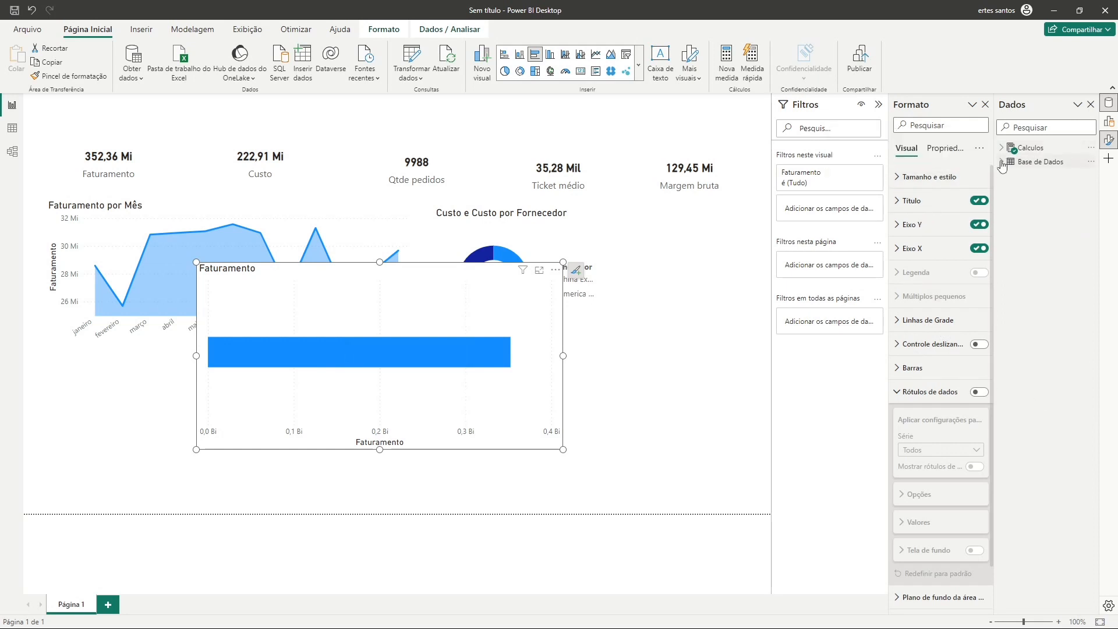
{"action": "left_click", "coordinate": [1003, 162]}
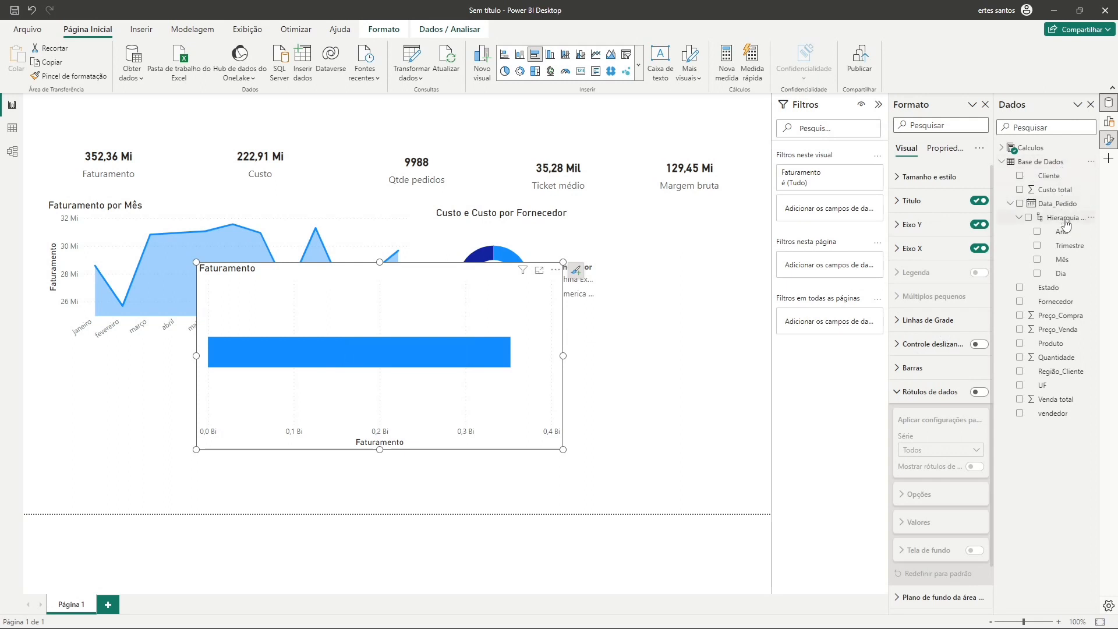
{"action": "left_click", "coordinate": [1021, 373]}
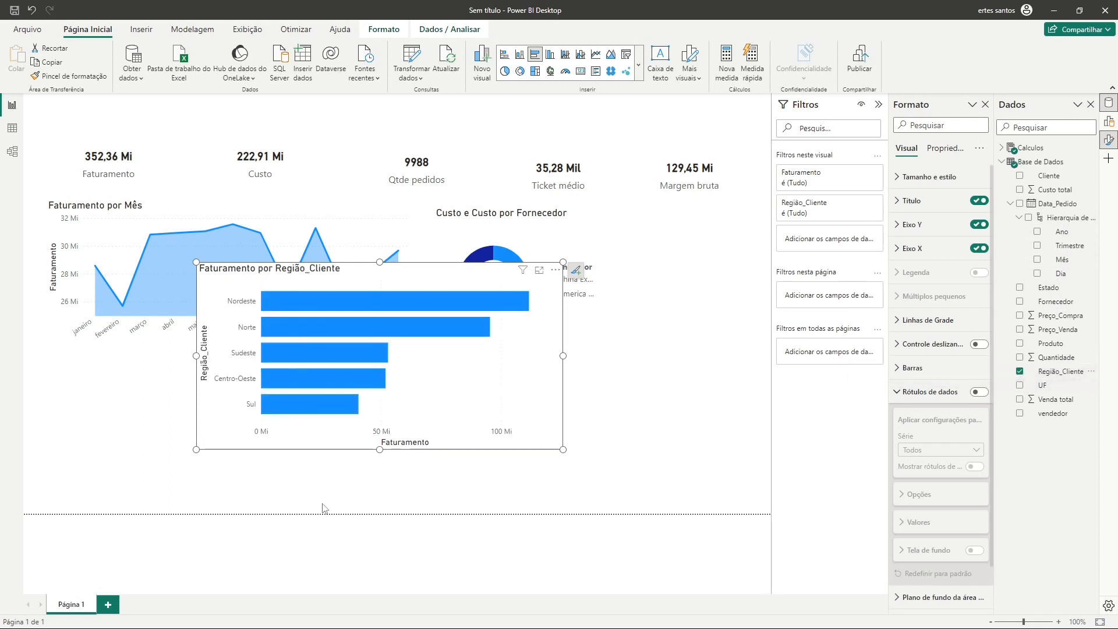
Shrink the Faturamento por Região_Cliente bar chart, move it clear of the area chart, and make the donut chart smaller.
{"action": "left_click_drag", "start_coordinate": [383, 471], "coordinate": [381, 478]}
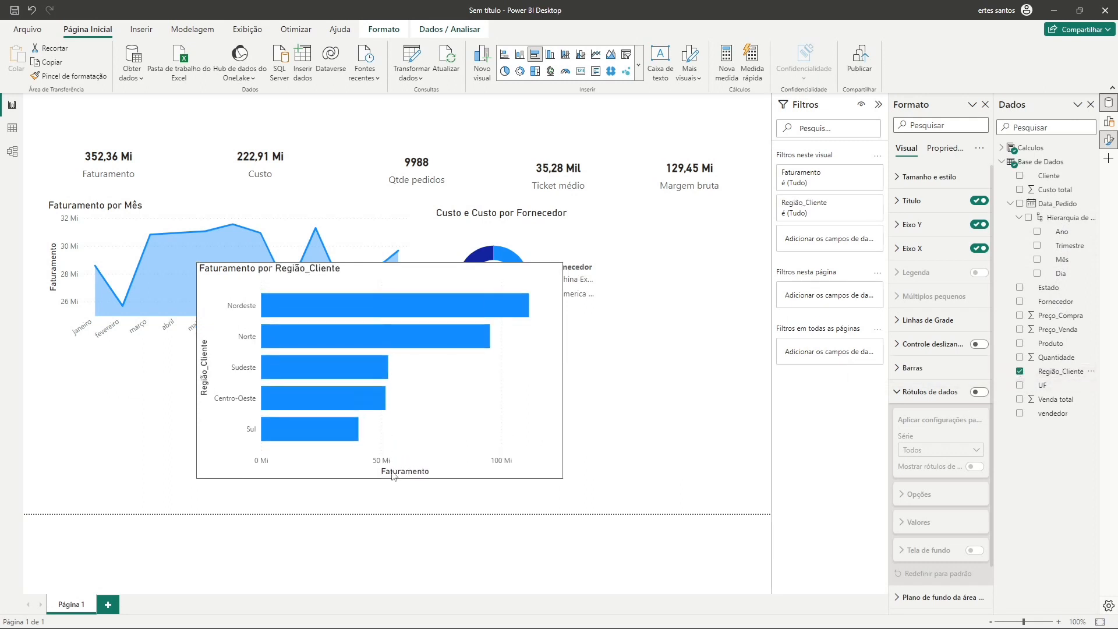
{"action": "left_click_drag", "start_coordinate": [196, 372], "coordinate": [286, 386]}
{"action": "left_click_drag", "start_coordinate": [461, 416], "coordinate": [483, 330]}
{"action": "left_click_drag", "start_coordinate": [439, 280], "coordinate": [551, 322]}
{"action": "left_click", "coordinate": [575, 317]}
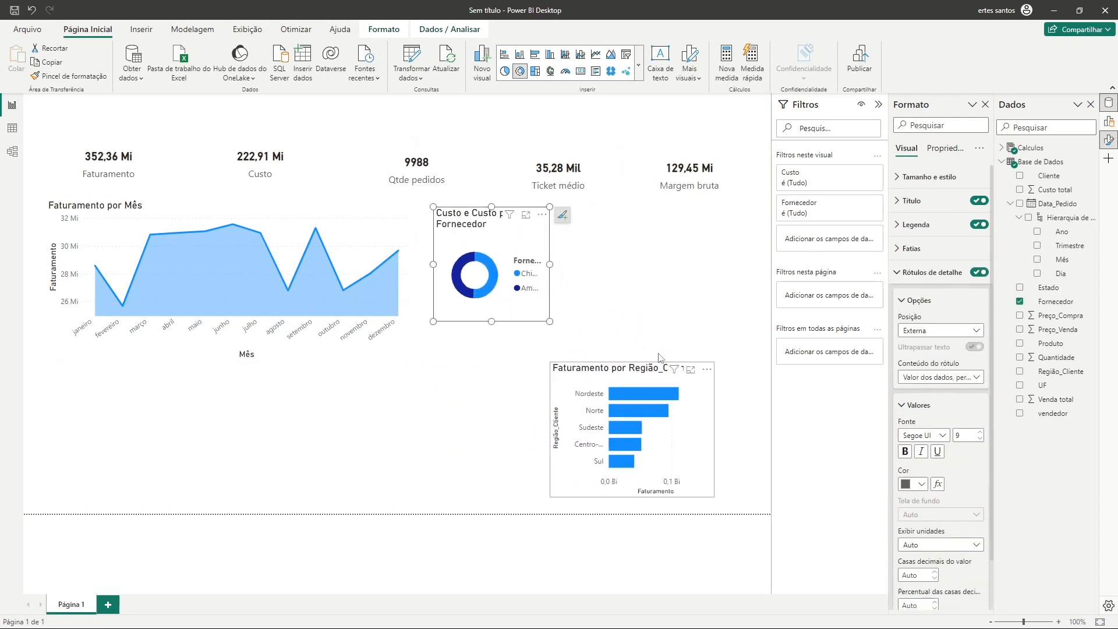
Place the Faturamento por Região_Cliente bar chart beside the donut beneath the card row and narrow it slightly.
{"action": "left_click_drag", "start_coordinate": [659, 358], "coordinate": [684, 259]}
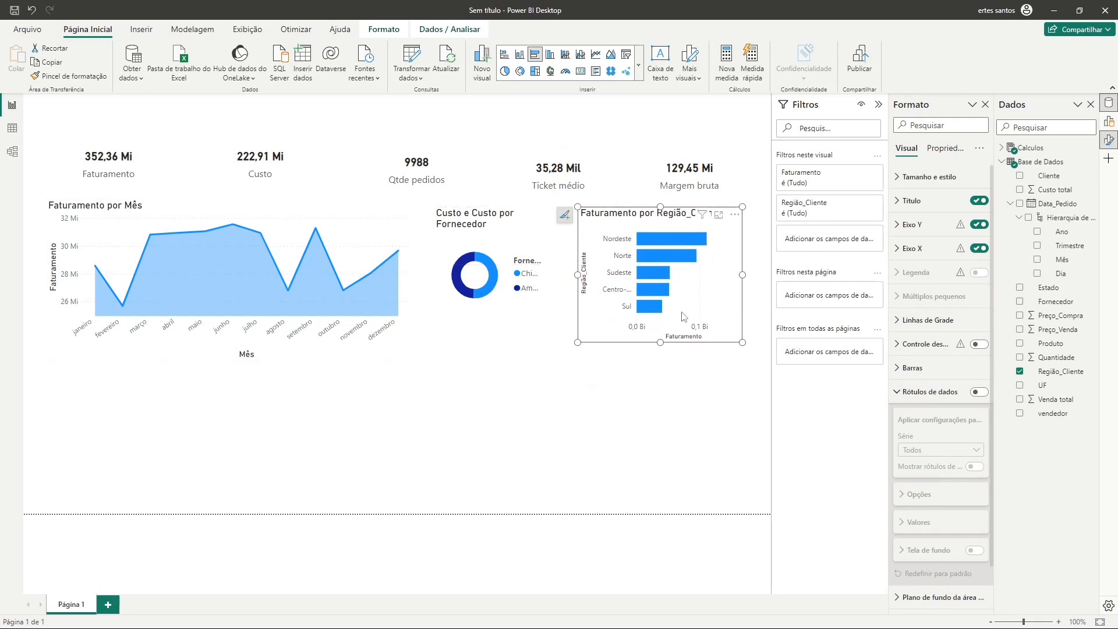
{"action": "mouse_move", "coordinate": [684, 316]}
{"action": "left_mouse_down"}
{"action": "mouse_move", "coordinate": [693, 309]}
{"action": "mouse_move", "coordinate": [671, 332]}
{"action": "left_mouse_up"}
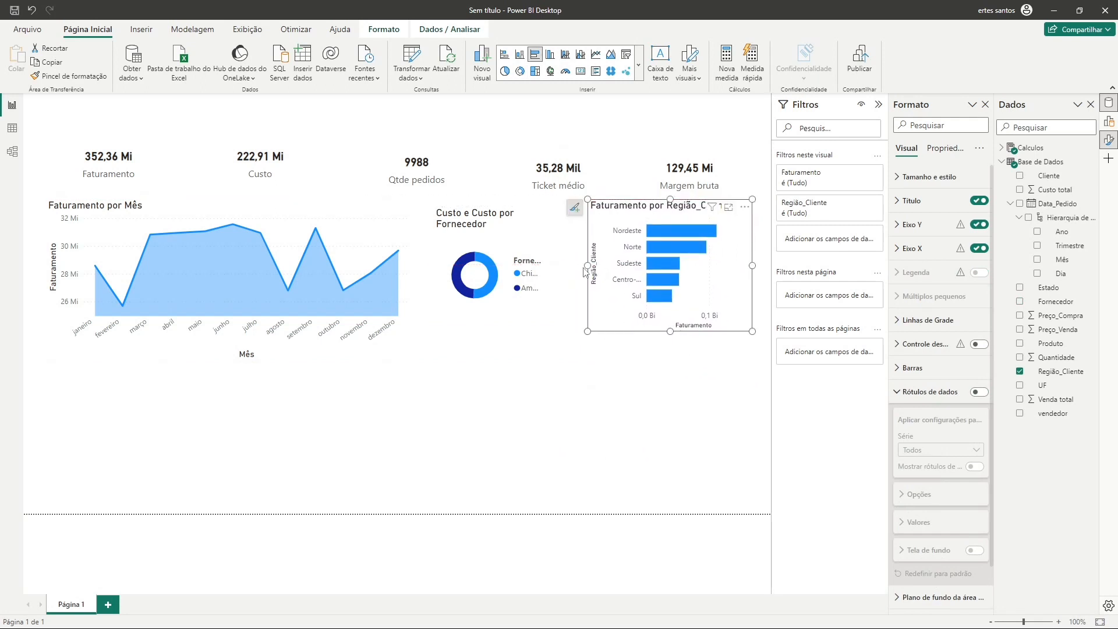
{"action": "left_click_drag", "start_coordinate": [597, 270], "coordinate": [606, 271]}
{"action": "left_click", "coordinate": [606, 402]}
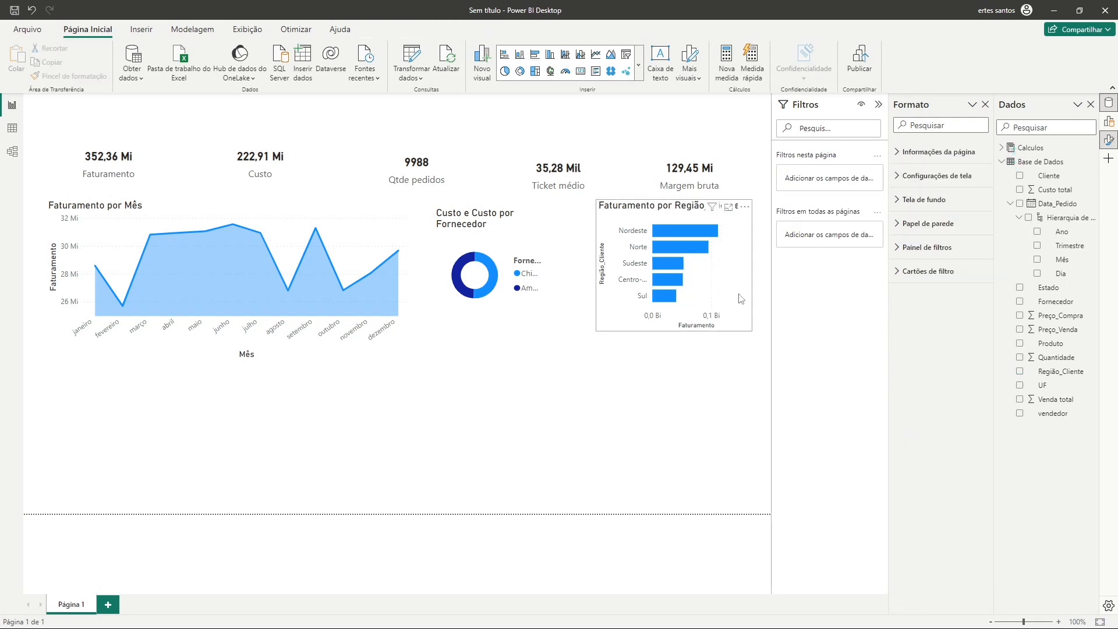
Test how the cards and charts respond to selecting each region's bar from Nordeste to Sul, and clear the selection.
{"action": "left_click", "coordinate": [691, 228]}
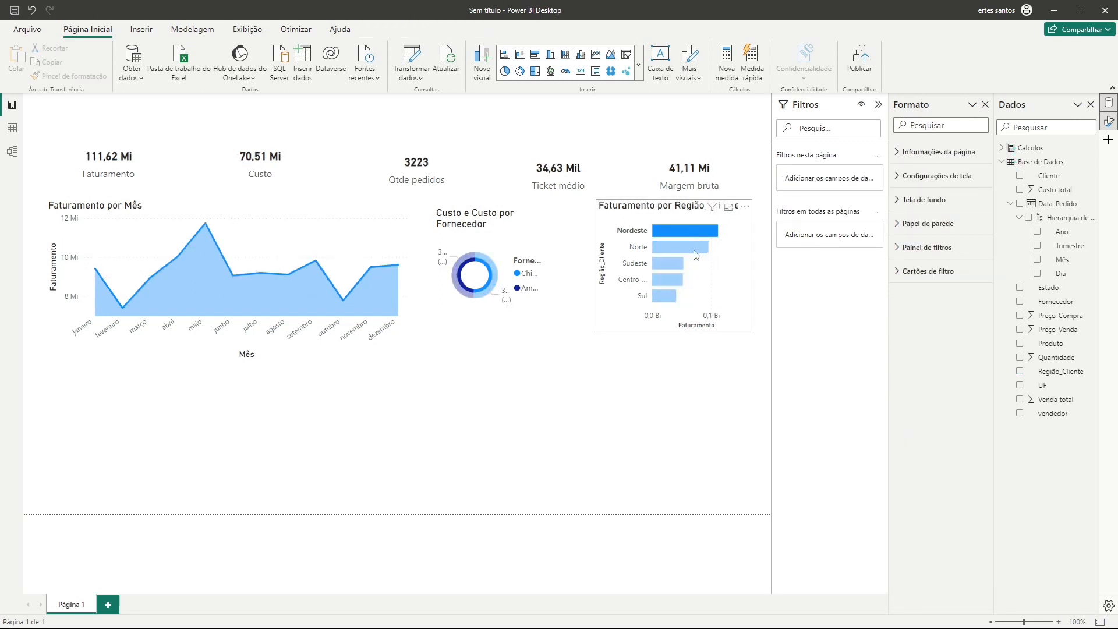
{"action": "left_click", "coordinate": [684, 251]}
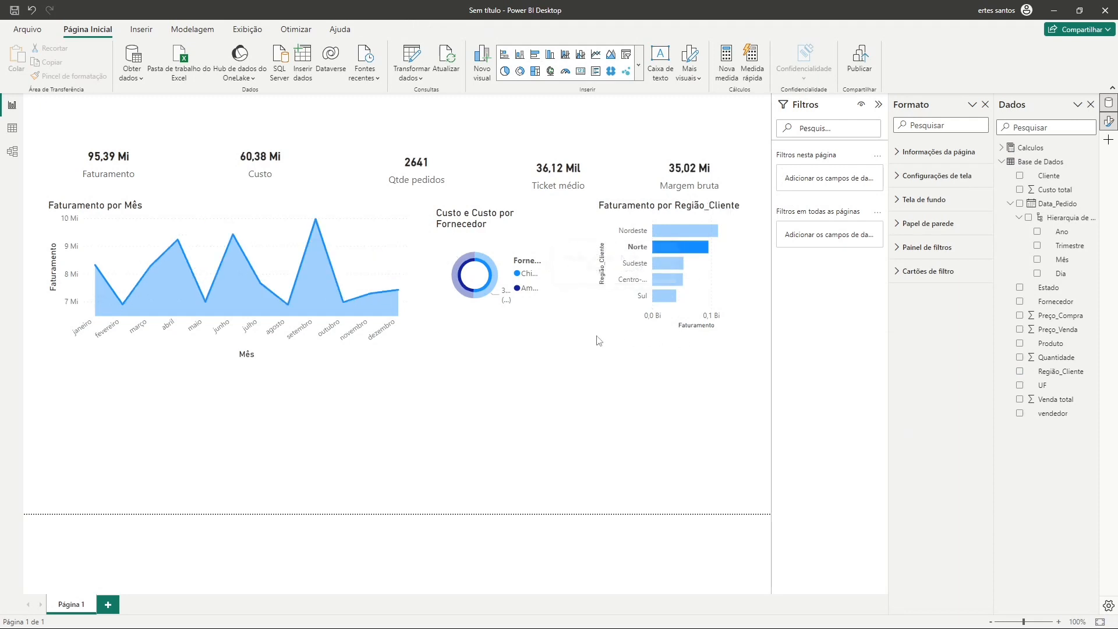
{"action": "left_click", "coordinate": [676, 265]}
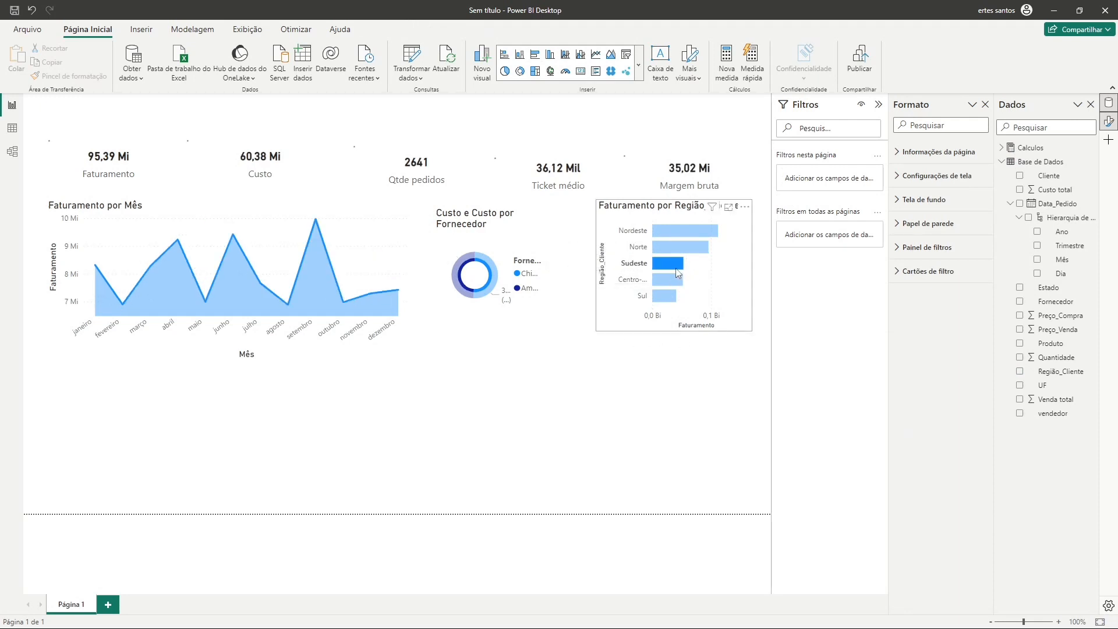
{"action": "left_click", "coordinate": [672, 282]}
{"action": "left_click", "coordinate": [667, 297]}
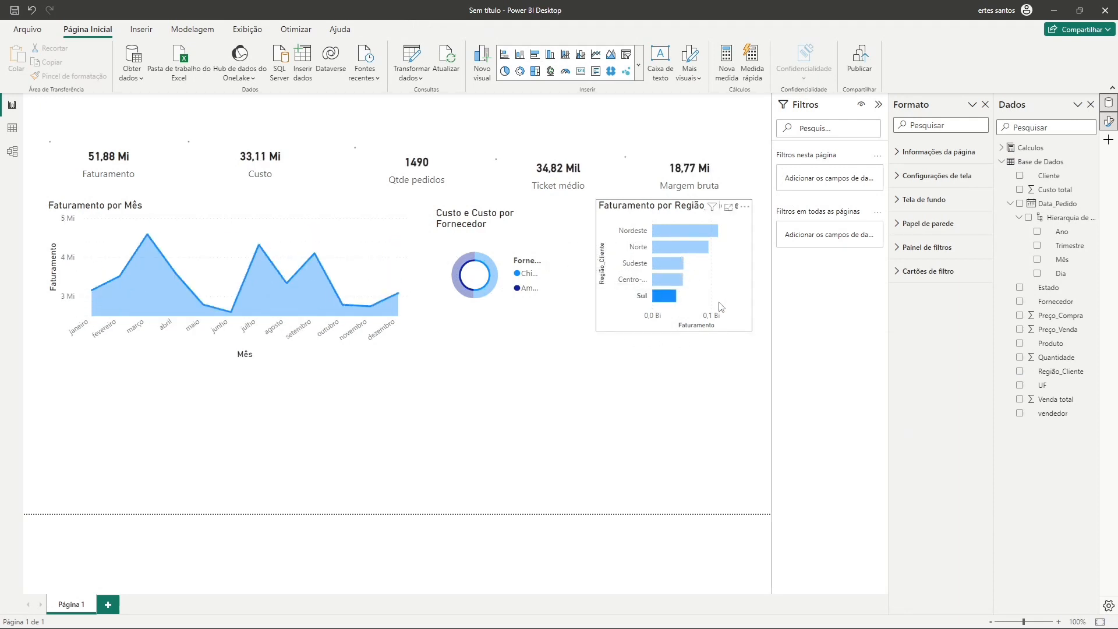
{"action": "left_click", "coordinate": [727, 328]}
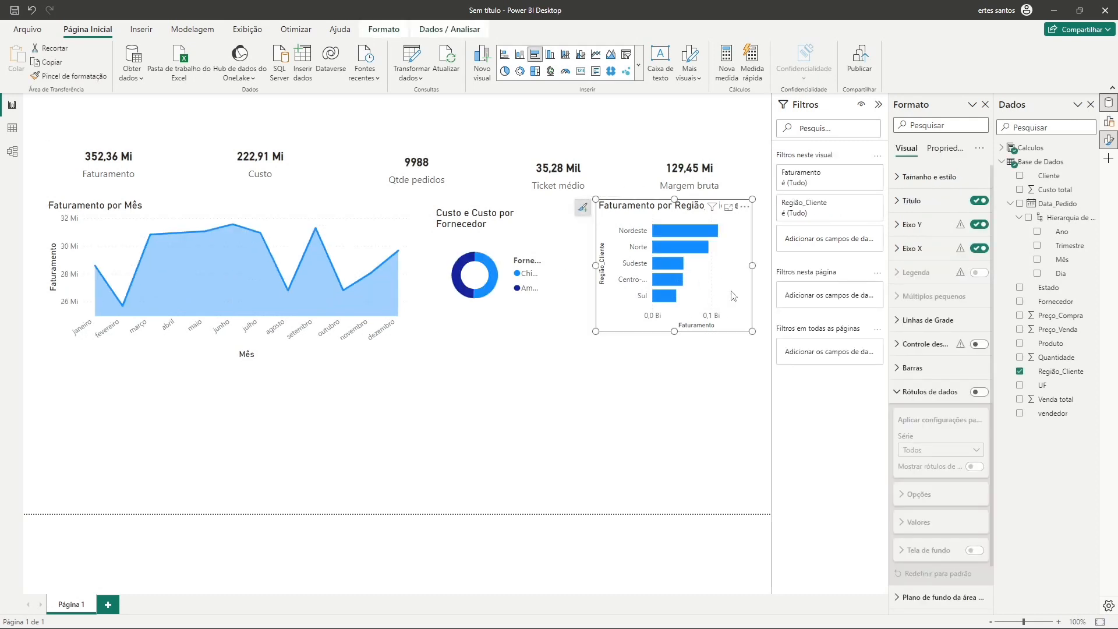
{"action": "left_click", "coordinate": [603, 459]}
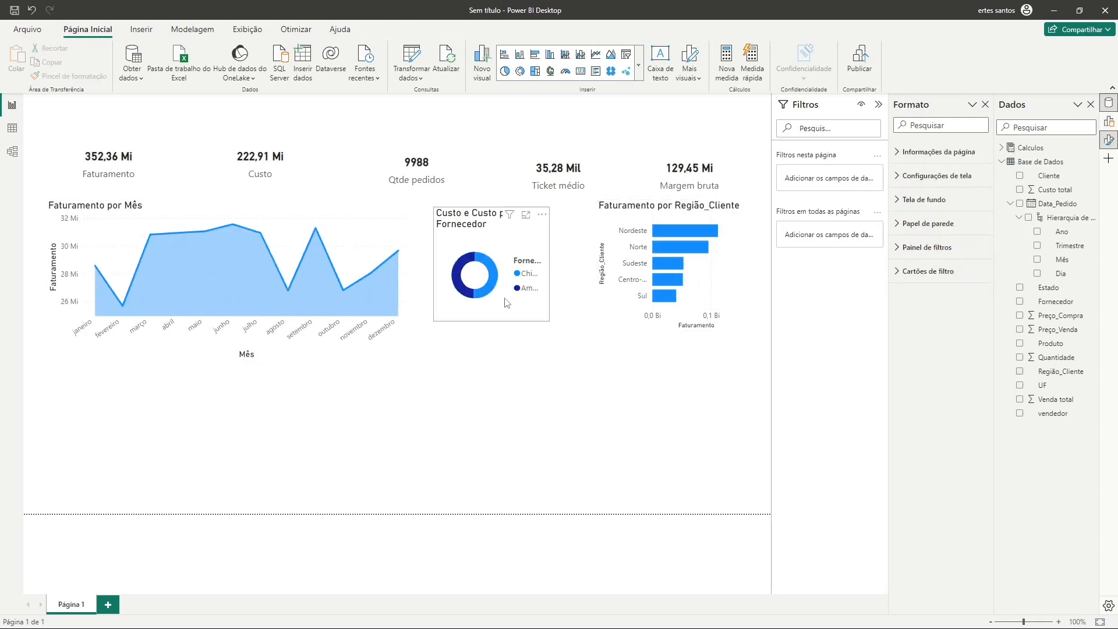
Enlarge the donut chart slightly towards the bar chart and check its response to selecting the Nordeste, Norte and Sudeste bars.
{"action": "left_click_drag", "start_coordinate": [519, 330], "coordinate": [578, 338]}
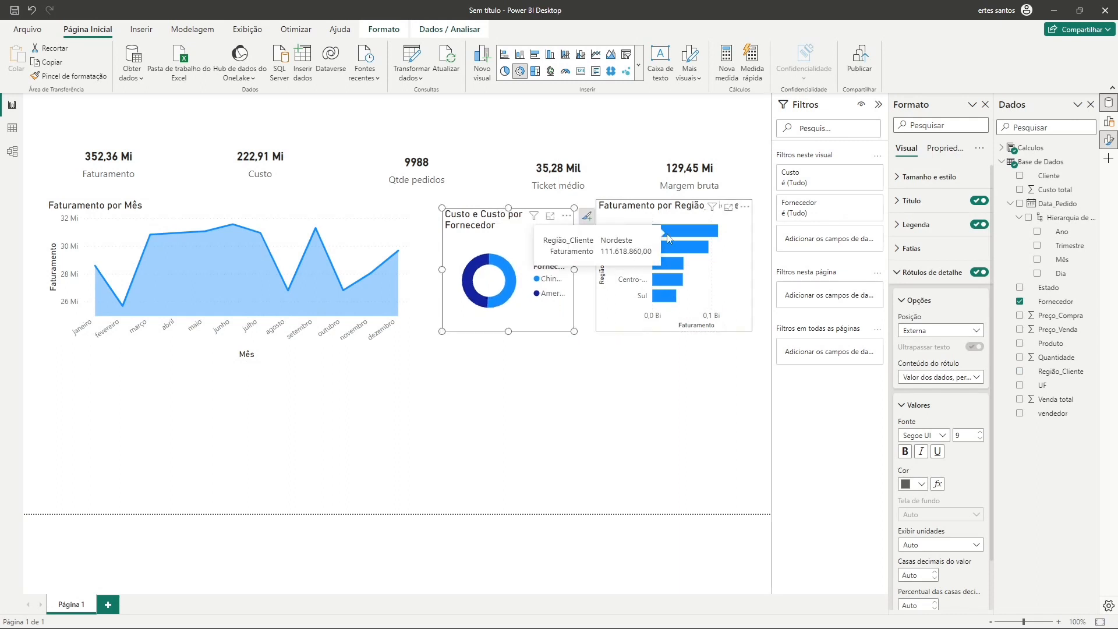
{"action": "left_click", "coordinate": [666, 233]}
{"action": "left_click", "coordinate": [674, 247]}
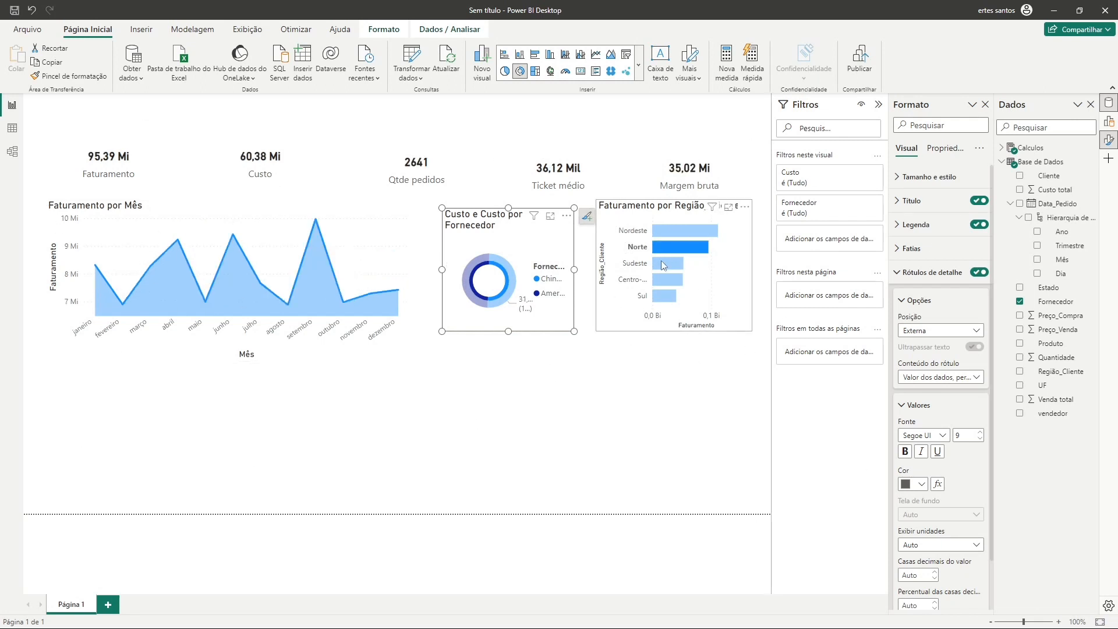
{"action": "left_click", "coordinate": [664, 264]}
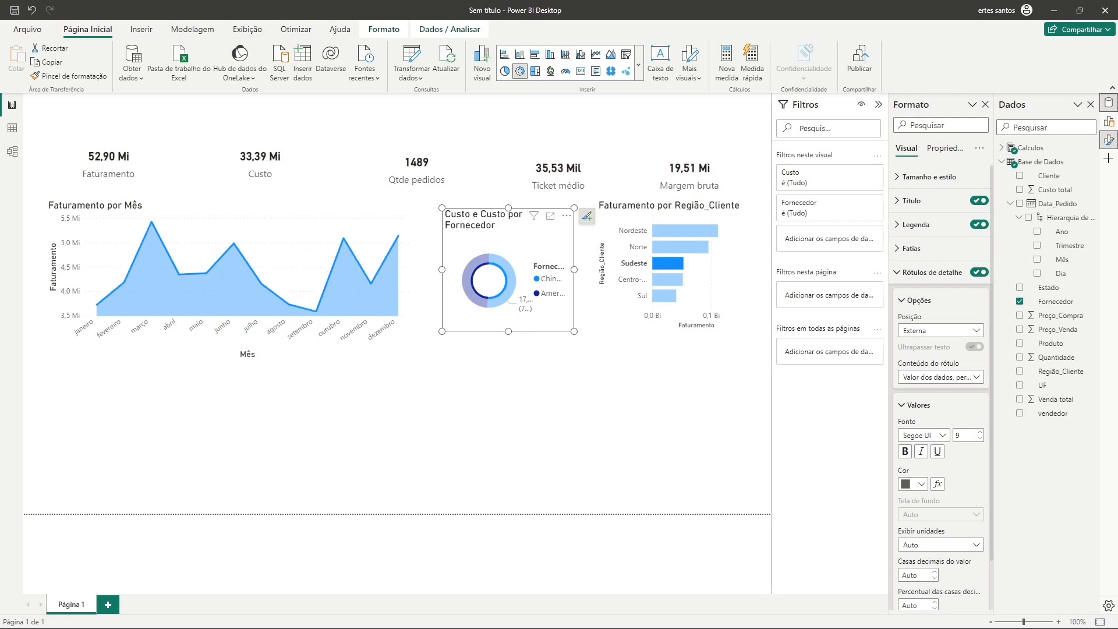
{"action": "left_click", "coordinate": [709, 310]}
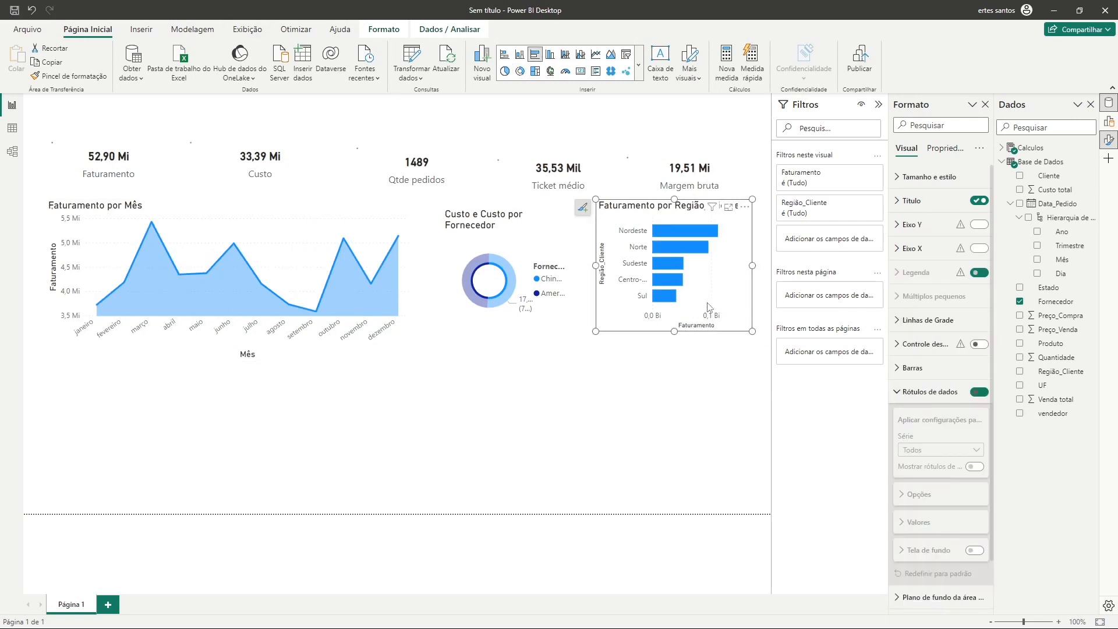
{"action": "left_click", "coordinate": [518, 327]}
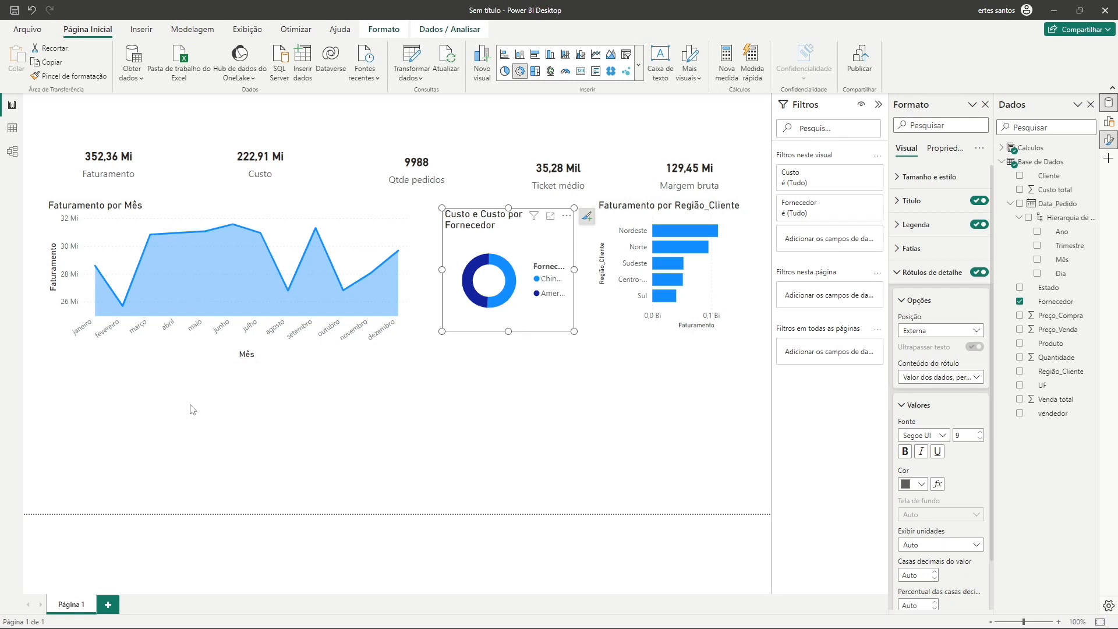
Collapse the donut chart's detail label options and the field list of the Base de Dados table.
{"action": "left_click", "coordinate": [899, 273]}
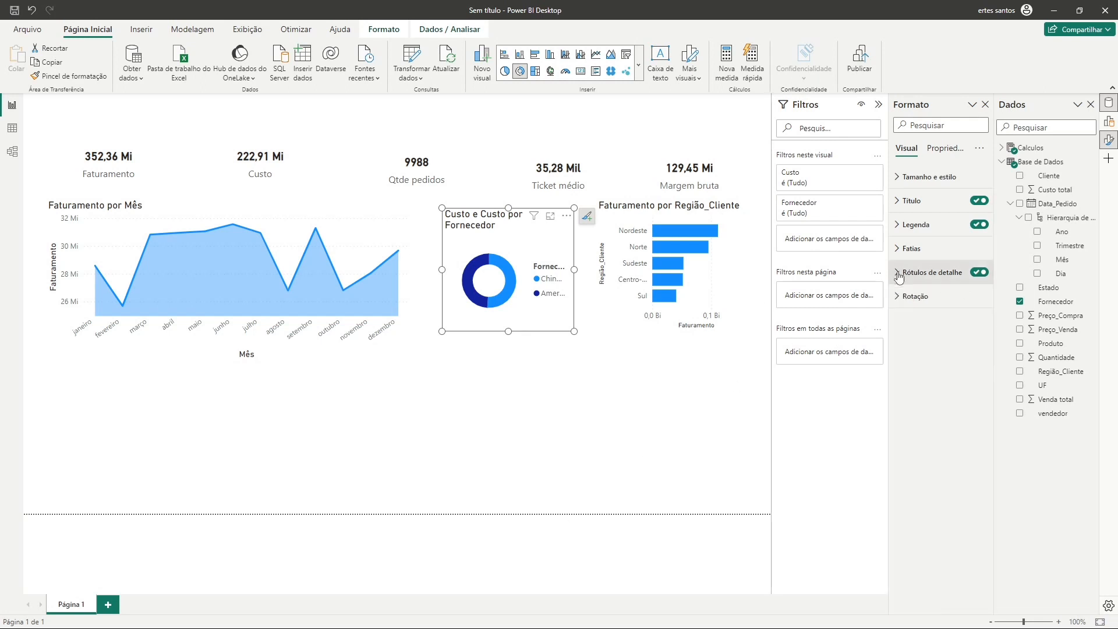
{"action": "left_click", "coordinate": [1009, 166]}
{"action": "left_click", "coordinate": [1002, 162]}
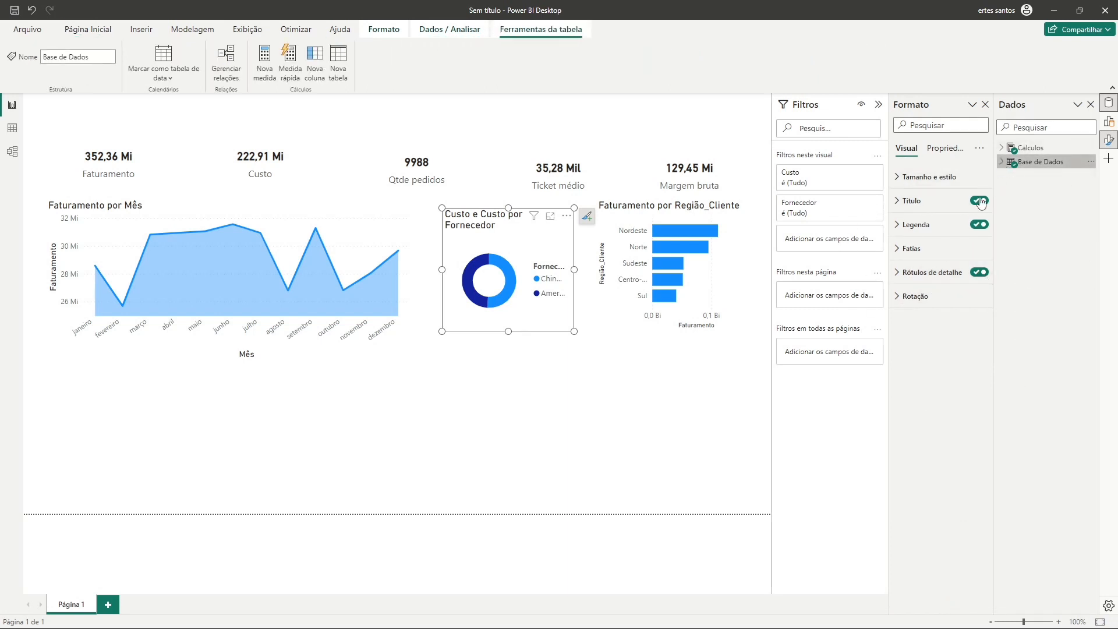
{"action": "left_click", "coordinate": [88, 30]}
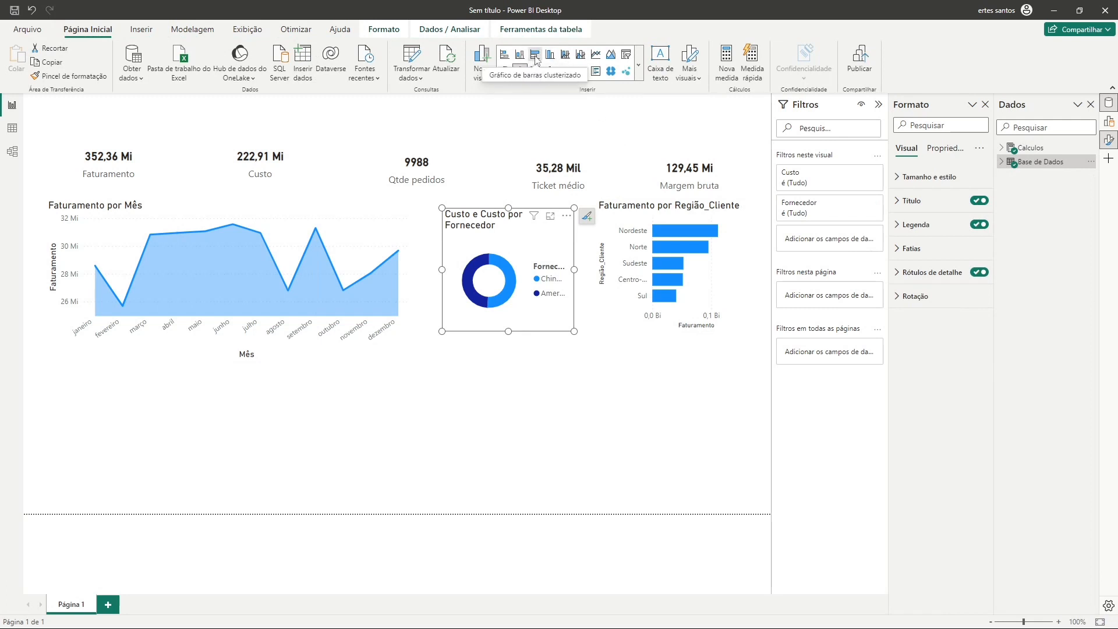
{"action": "left_click", "coordinate": [536, 58]}
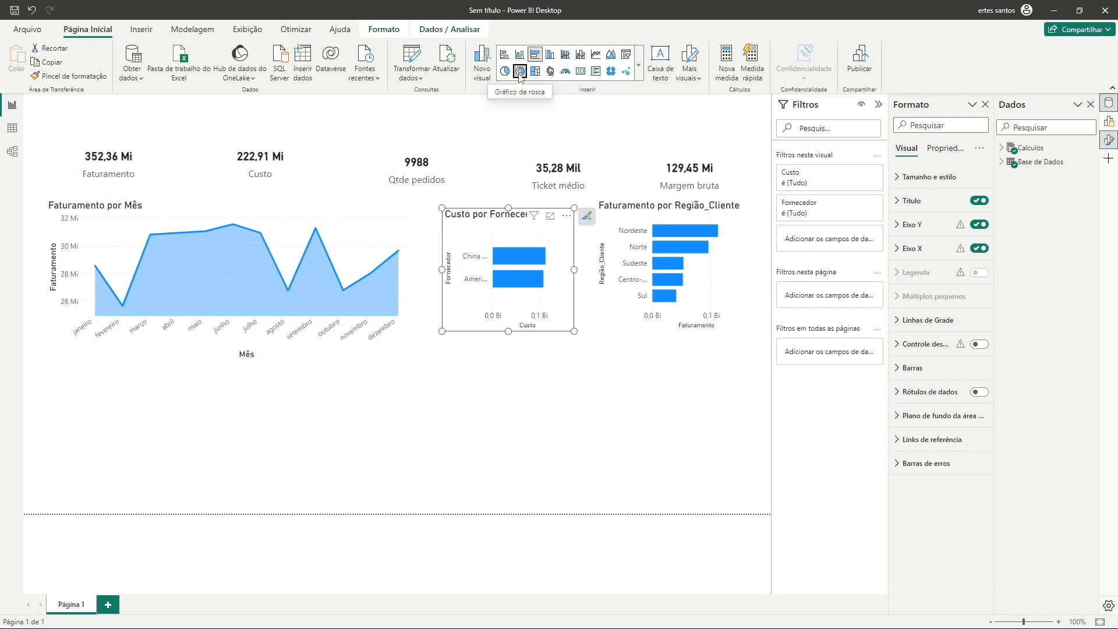
{"action": "left_click", "coordinate": [520, 71]}
Insert a second clustered bar chart beneath the area chart and narrow it to about half the page's visual area or less.
{"action": "left_click", "coordinate": [379, 432]}
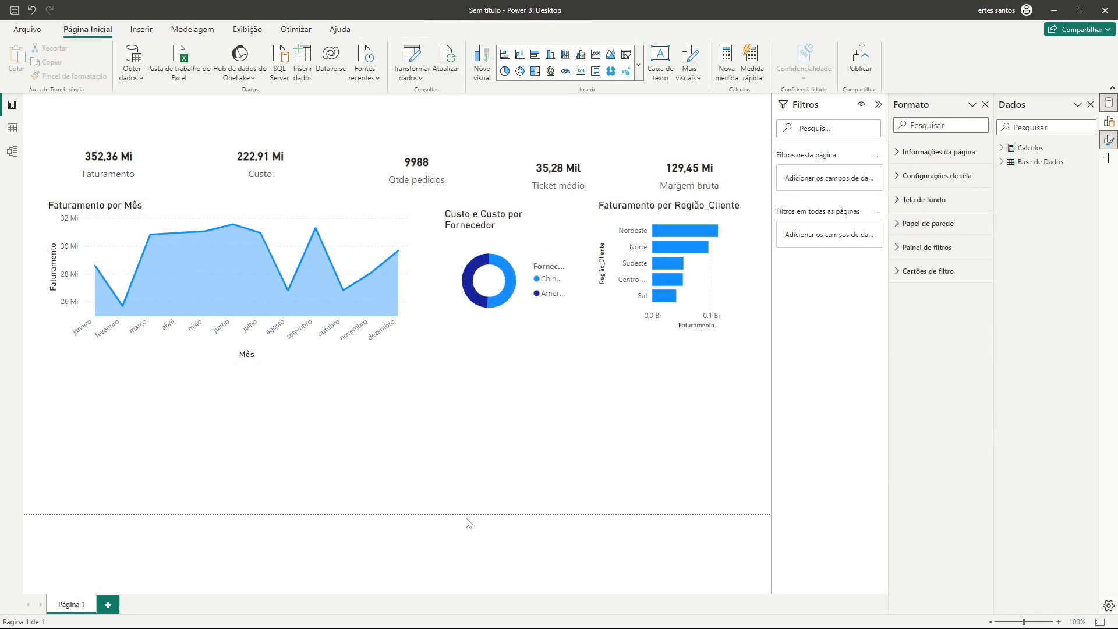
{"action": "left_click", "coordinate": [536, 57]}
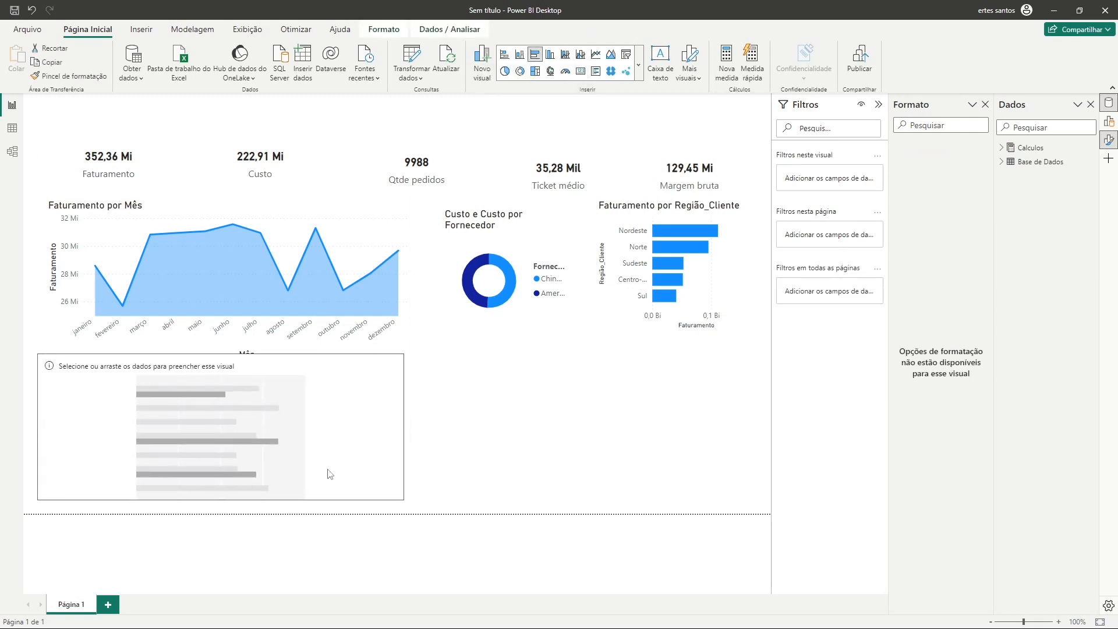
{"action": "left_click_drag", "start_coordinate": [336, 483], "coordinate": [327, 470]}
{"action": "left_click_drag", "start_coordinate": [403, 428], "coordinate": [260, 428]}
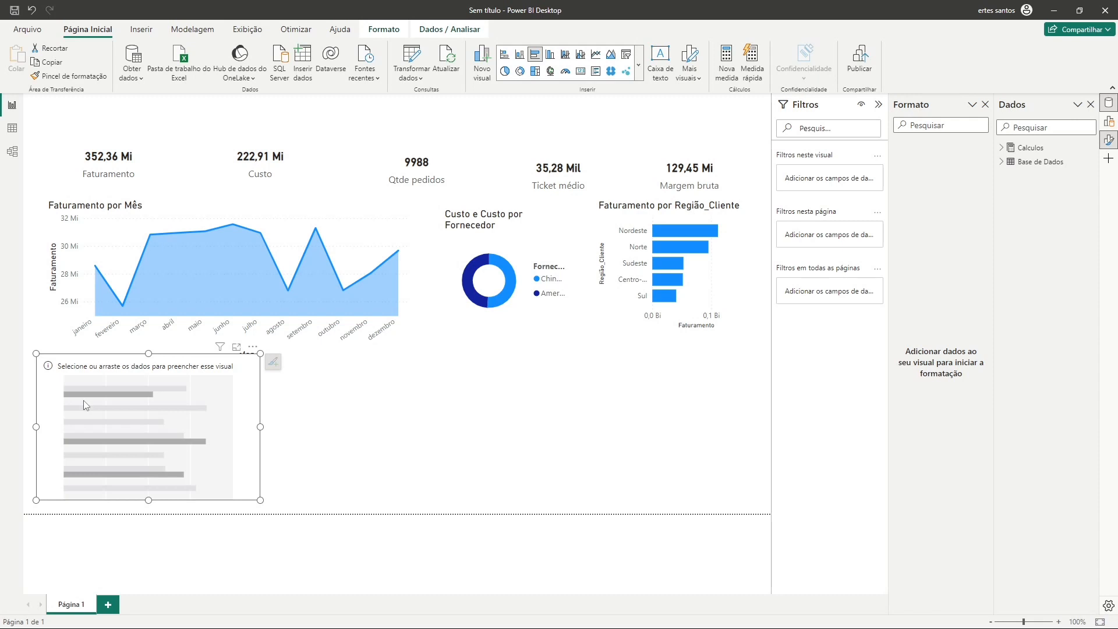
Assign the vendedor field to the new bar chart's Y axis and the Faturamento measure to its X axis.
{"action": "left_click", "coordinate": [1107, 123]}
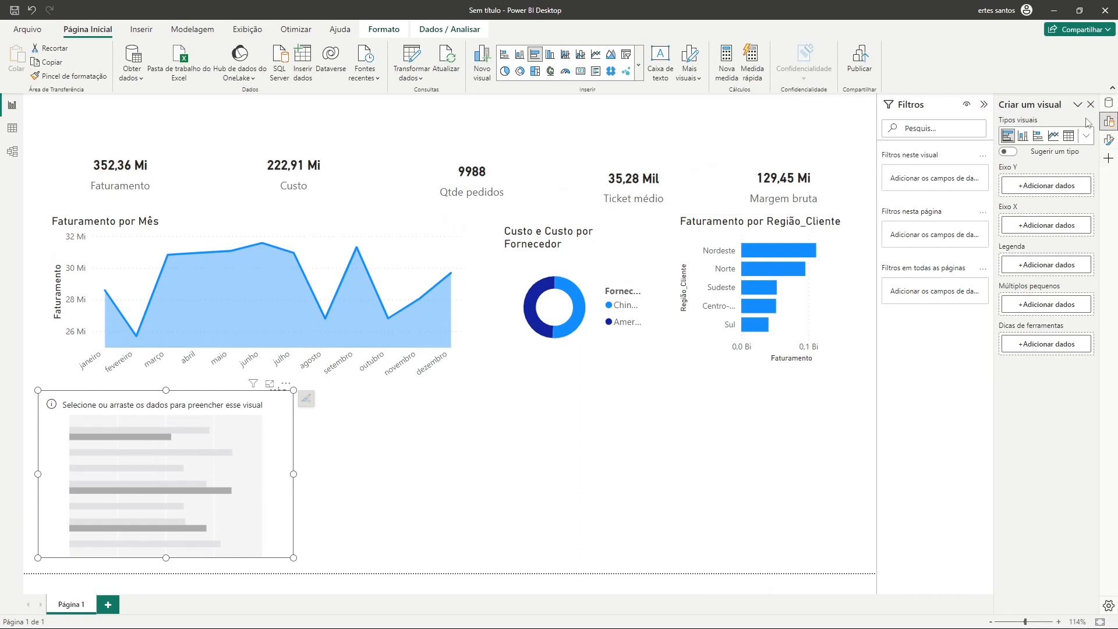
{"action": "left_click", "coordinate": [1048, 185]}
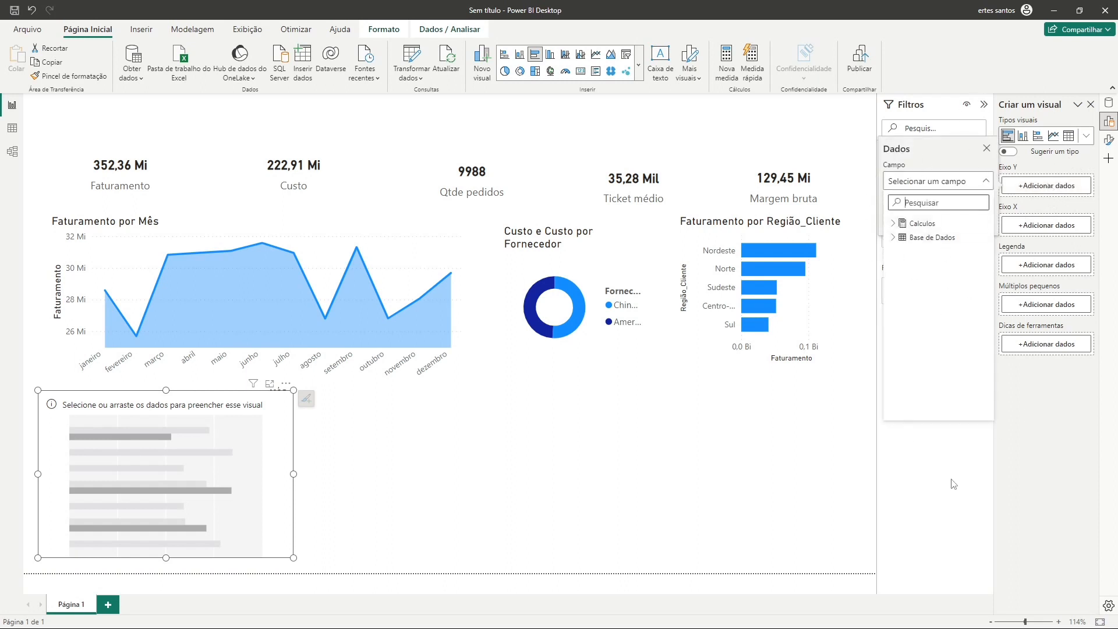
{"action": "left_click", "coordinate": [893, 237]}
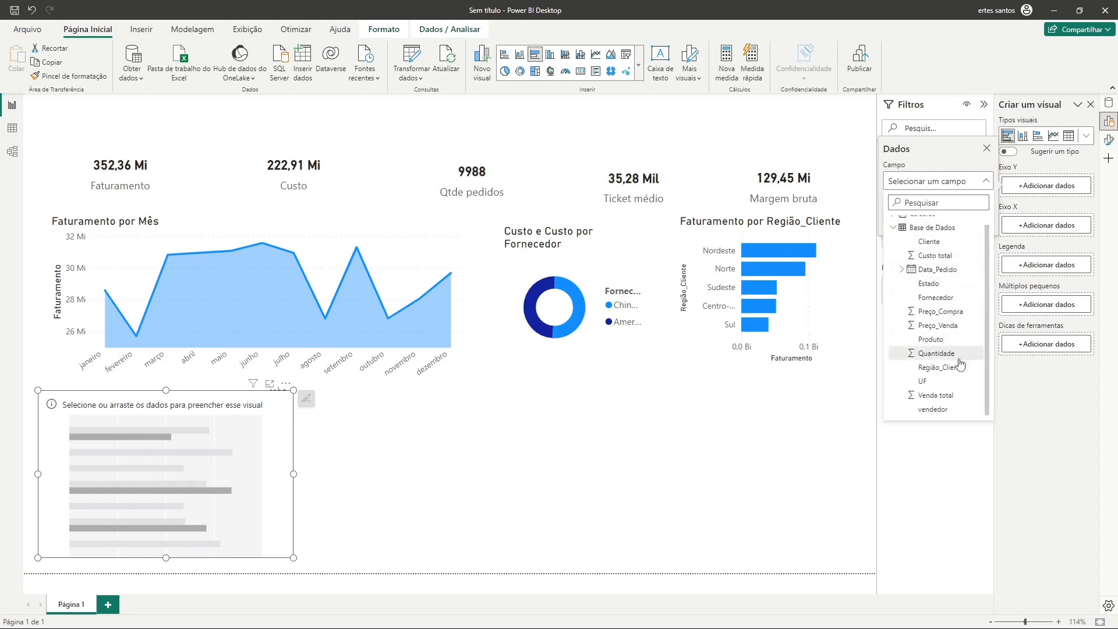
{"action": "scroll", "coordinate": [932, 393], "scroll_direction": "down", "scroll_amount": 1}
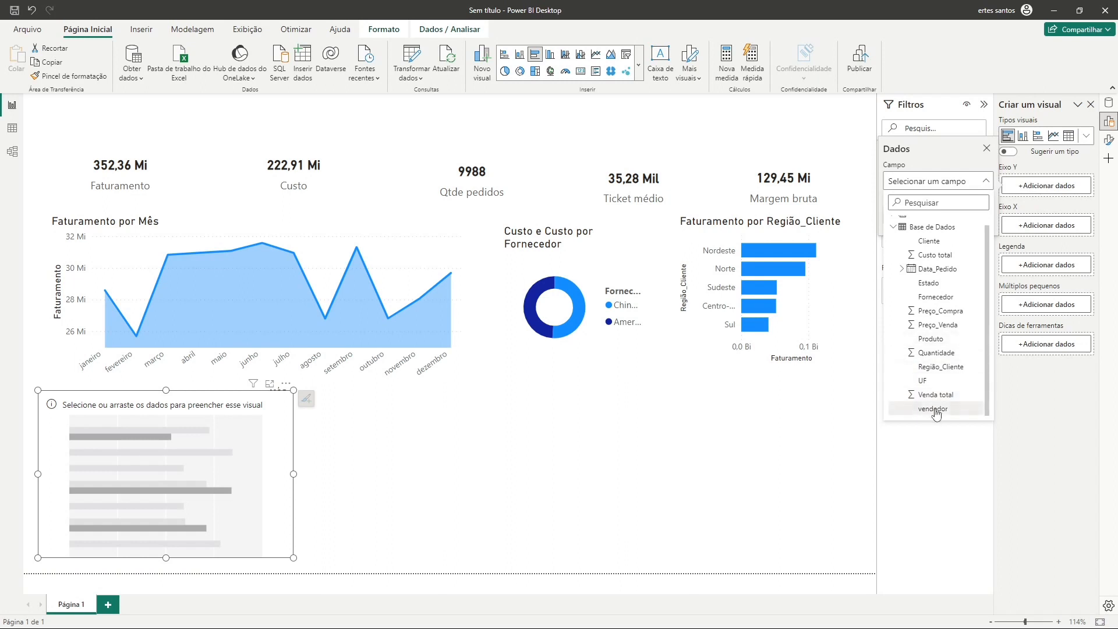
{"action": "left_click", "coordinate": [928, 411]}
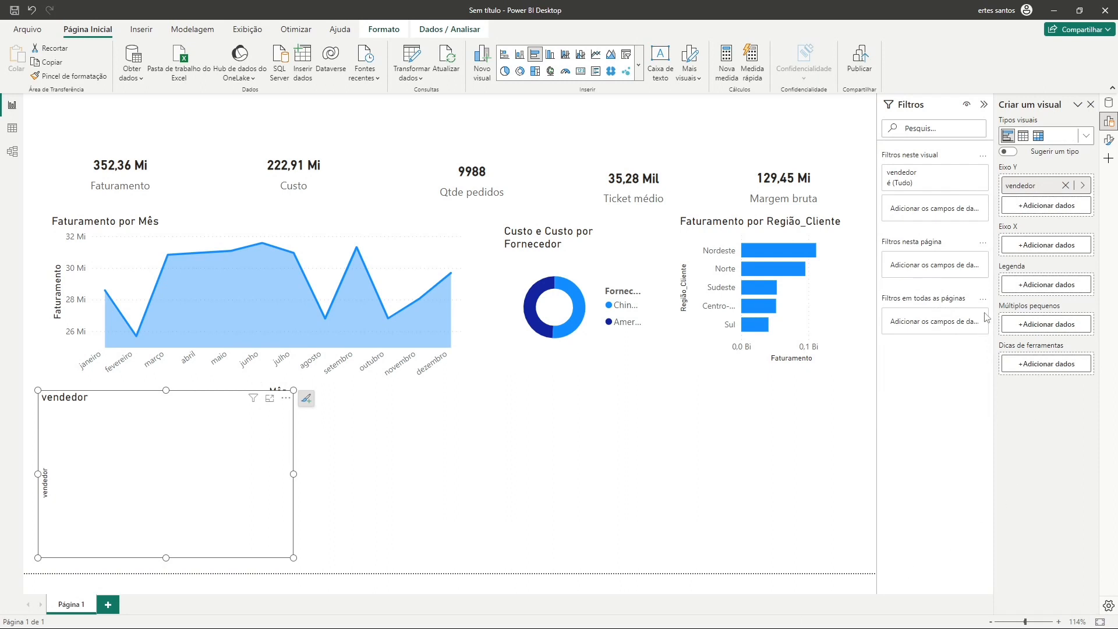
{"action": "left_click", "coordinate": [1053, 250]}
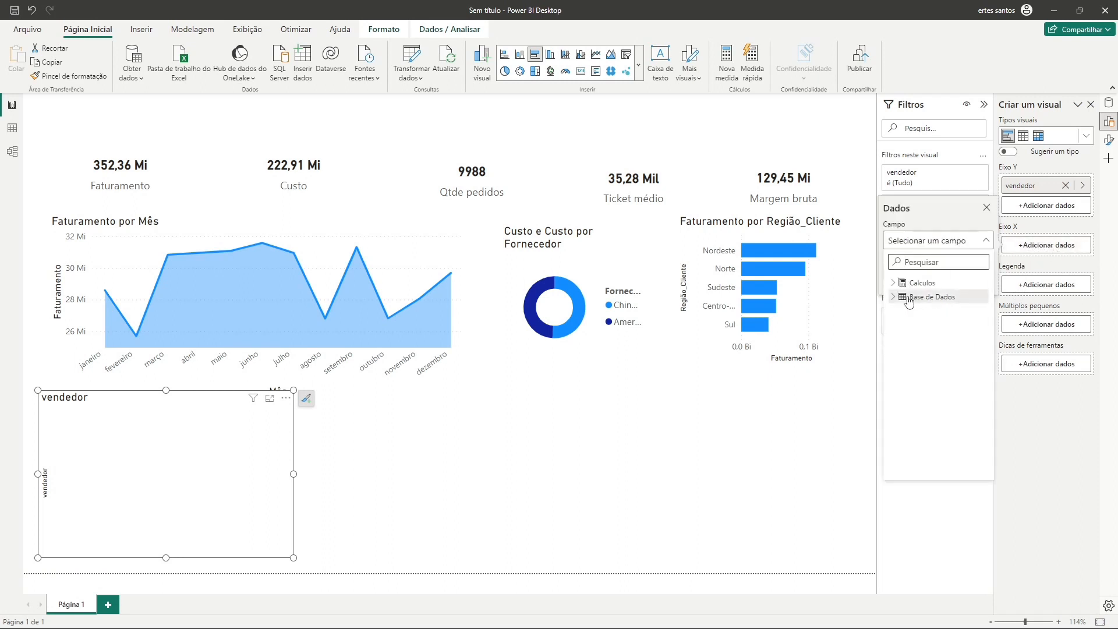
{"action": "left_click", "coordinate": [894, 283]}
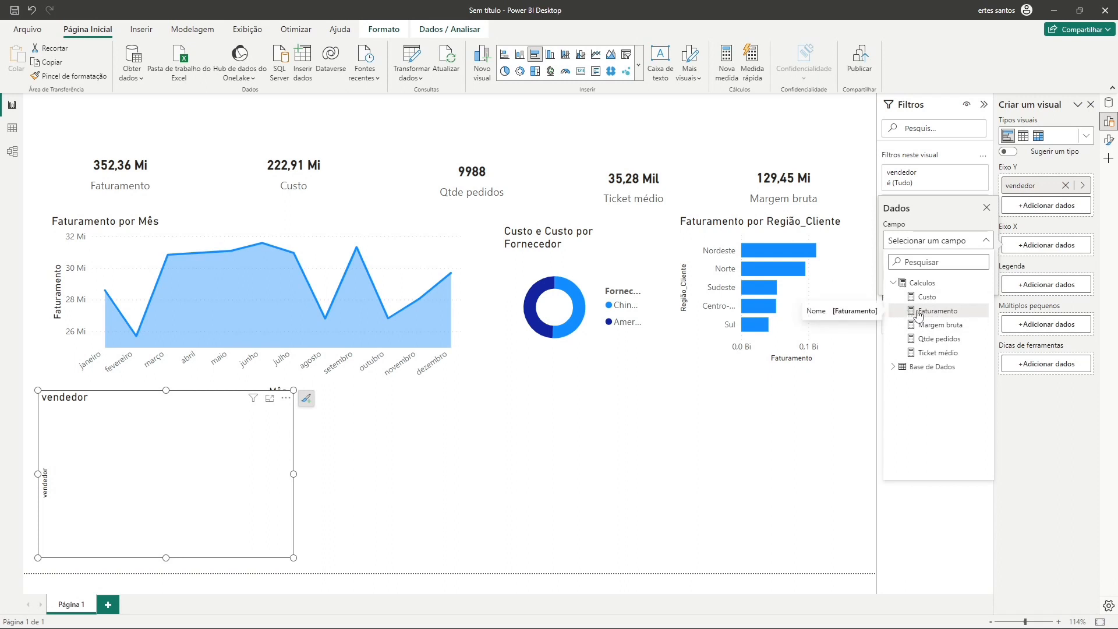
{"action": "left_click", "coordinate": [918, 313]}
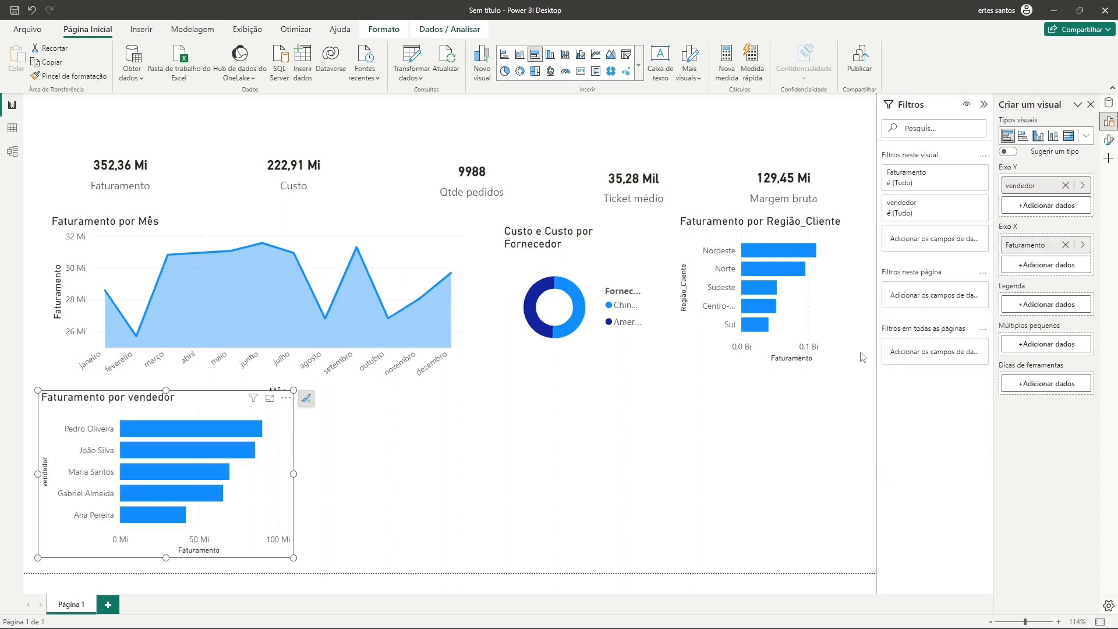
Shorten the Faturamento por vendedor chart from its upper edge to clear the area chart, and test selecting its first two bars.
{"action": "left_click_drag", "start_coordinate": [166, 390], "coordinate": [166, 408]}
{"action": "left_click", "coordinate": [176, 448]}
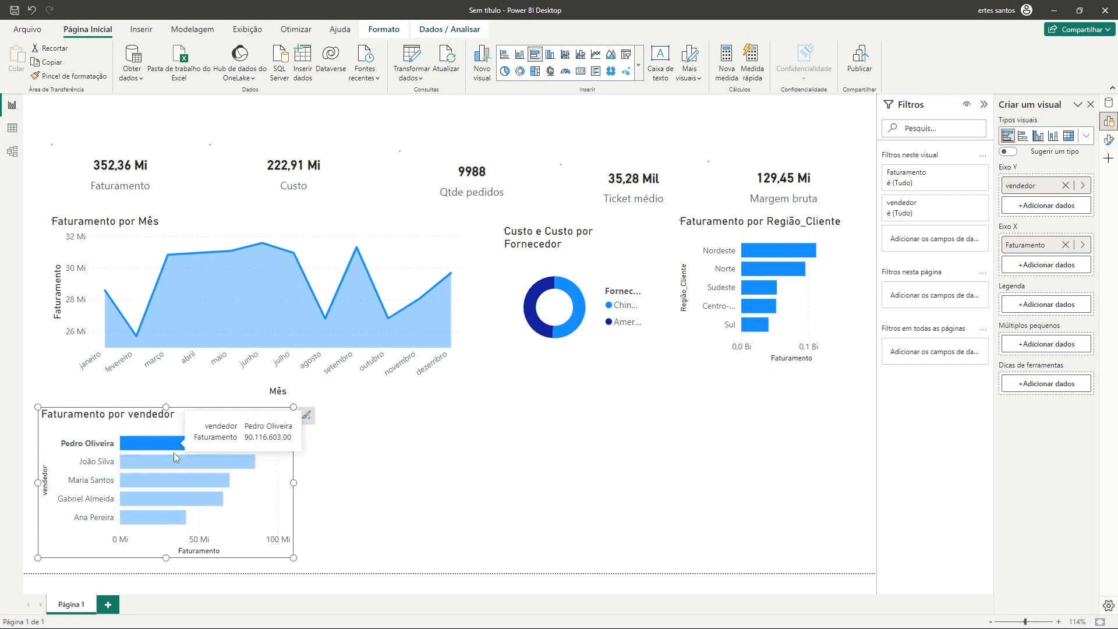
{"action": "left_click", "coordinate": [172, 459]}
{"action": "left_click", "coordinate": [248, 511]}
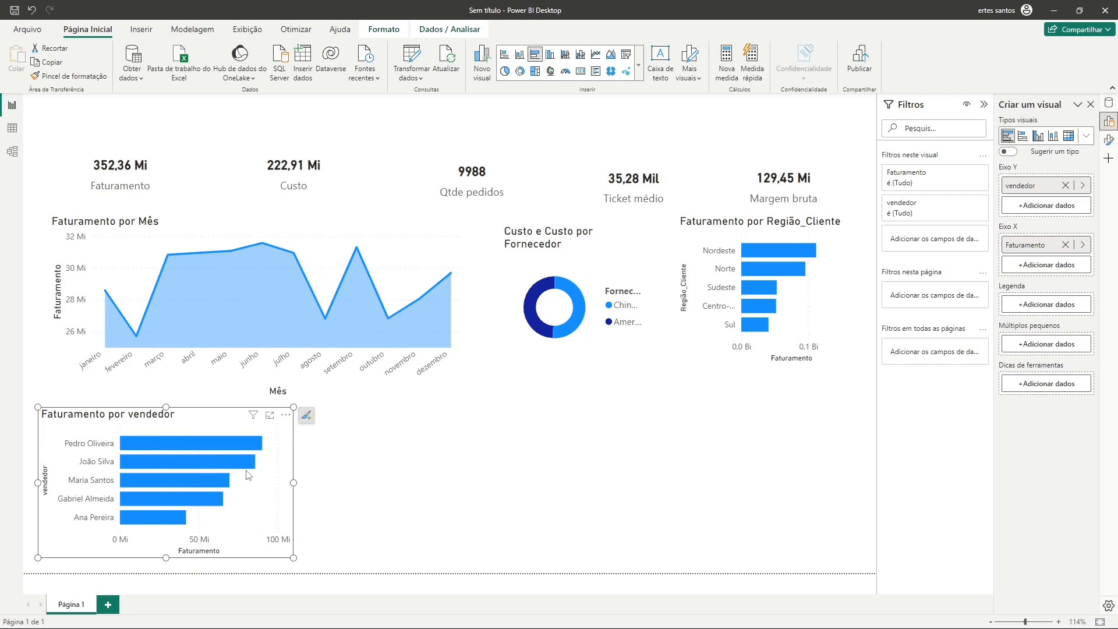
{"action": "left_click", "coordinate": [191, 447]}
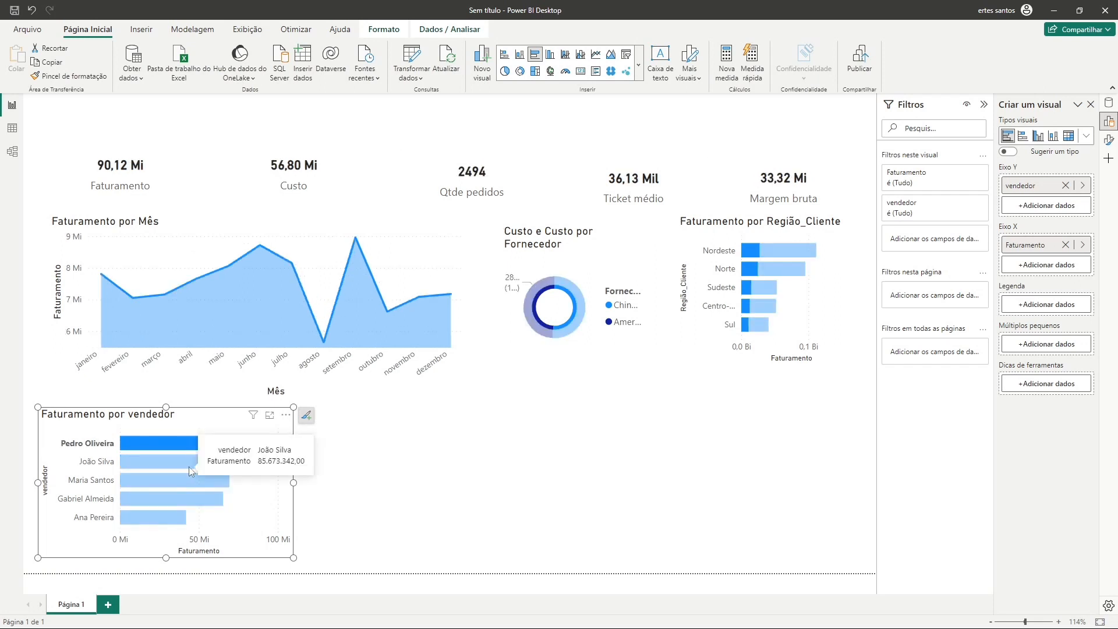
{"action": "left_click", "coordinate": [189, 465]}
{"action": "left_click", "coordinate": [252, 498]}
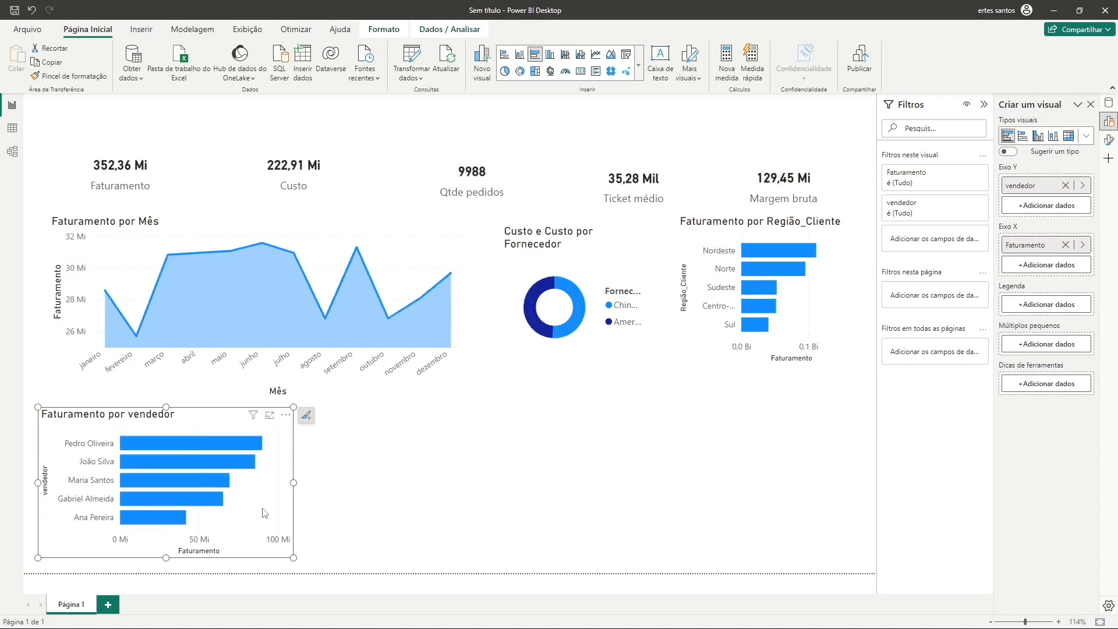
{"action": "mouse_move", "coordinate": [288, 311]}
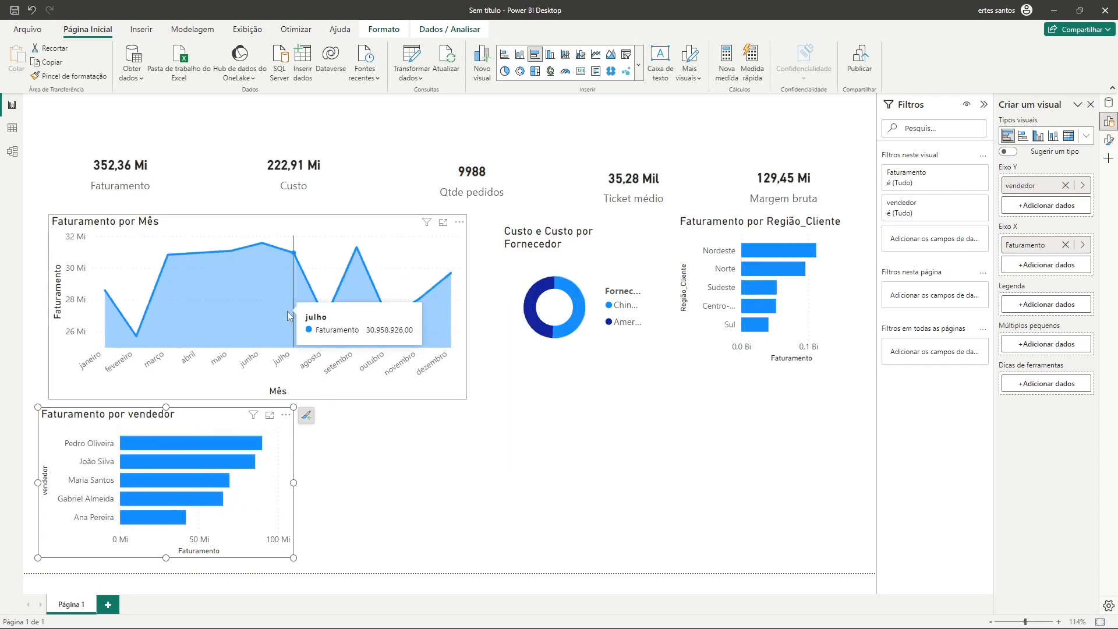
{"action": "left_click", "coordinate": [415, 459]}
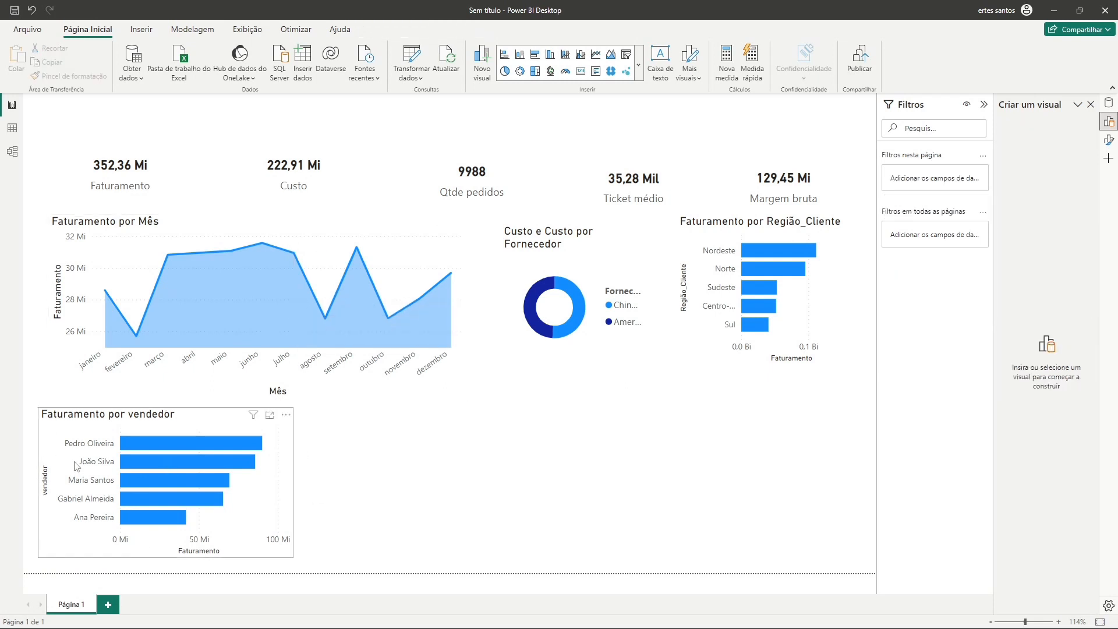
Narrow the Faturamento por vendedor chart so its left edge lines up with the area chart, and test selecting its first bar.
{"action": "left_click", "coordinate": [42, 491]}
{"action": "left_click_drag", "start_coordinate": [38, 483], "coordinate": [53, 483]}
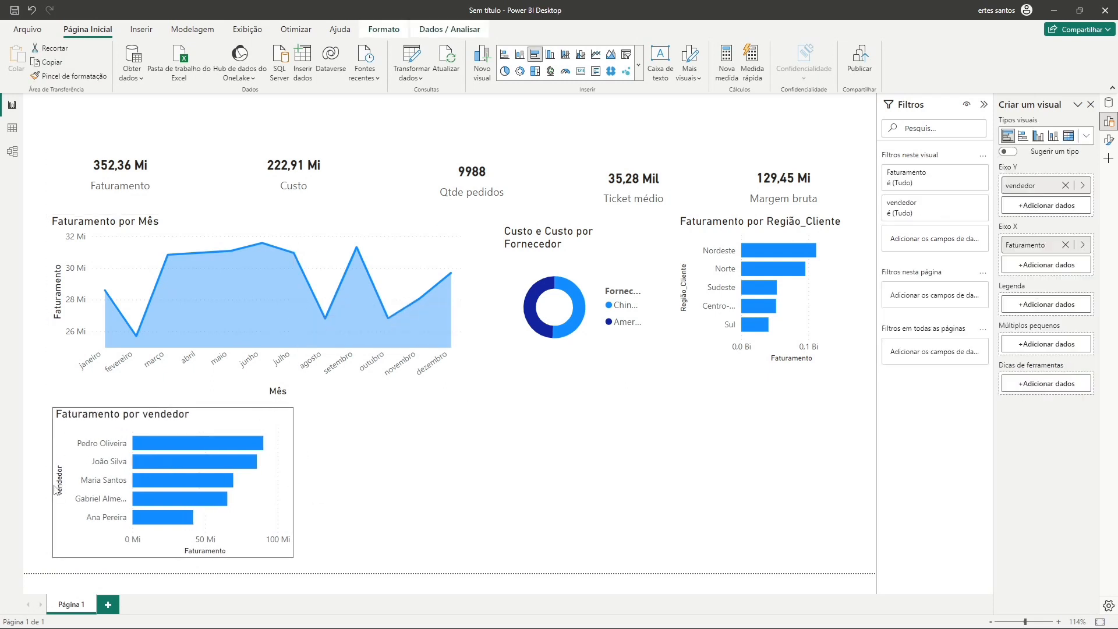
{"action": "left_click", "coordinate": [178, 446]}
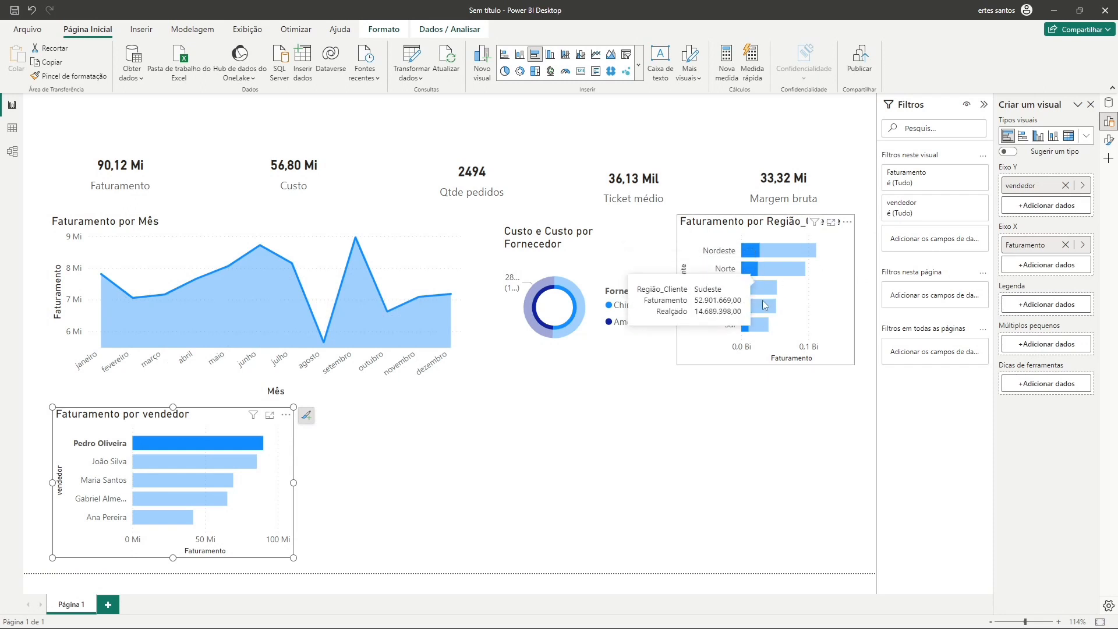
{"action": "left_click", "coordinate": [249, 536]}
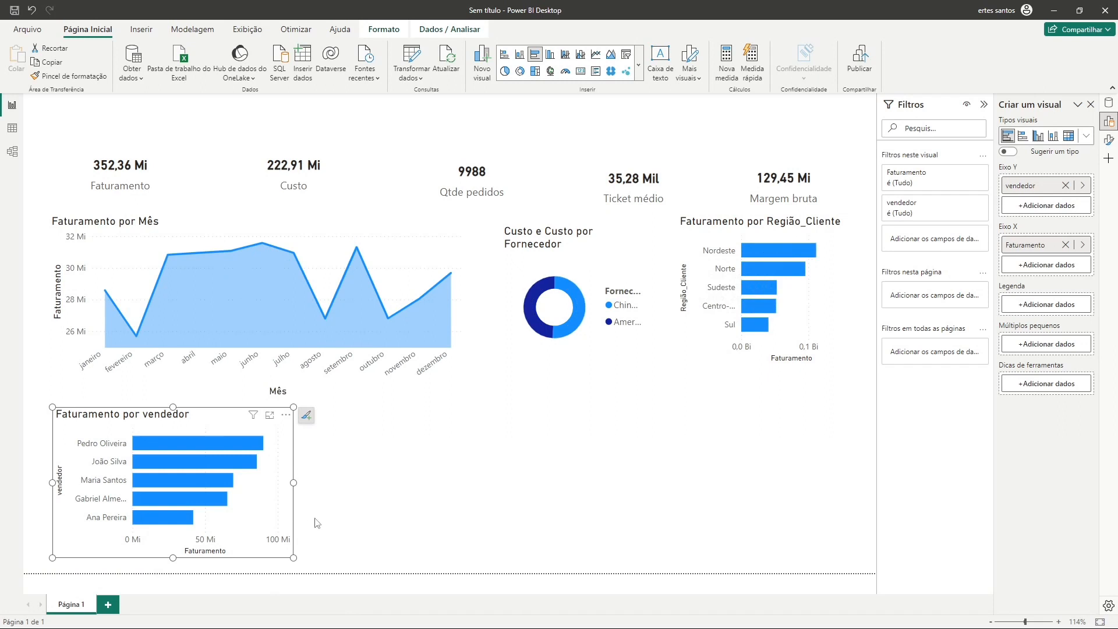
Shorten the area chart to the lower edge of the region bar chart and extend the vendedor chart upwards into the freed space.
{"action": "left_click", "coordinate": [418, 421]}
{"action": "left_click", "coordinate": [373, 398]}
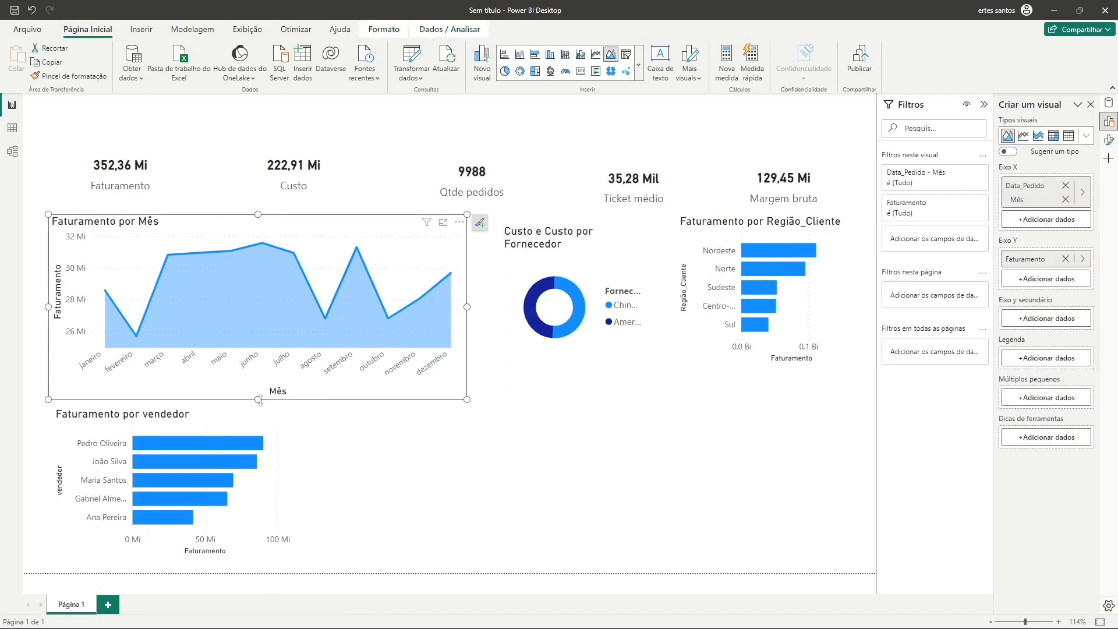
{"action": "left_click_drag", "start_coordinate": [261, 399], "coordinate": [261, 375]}
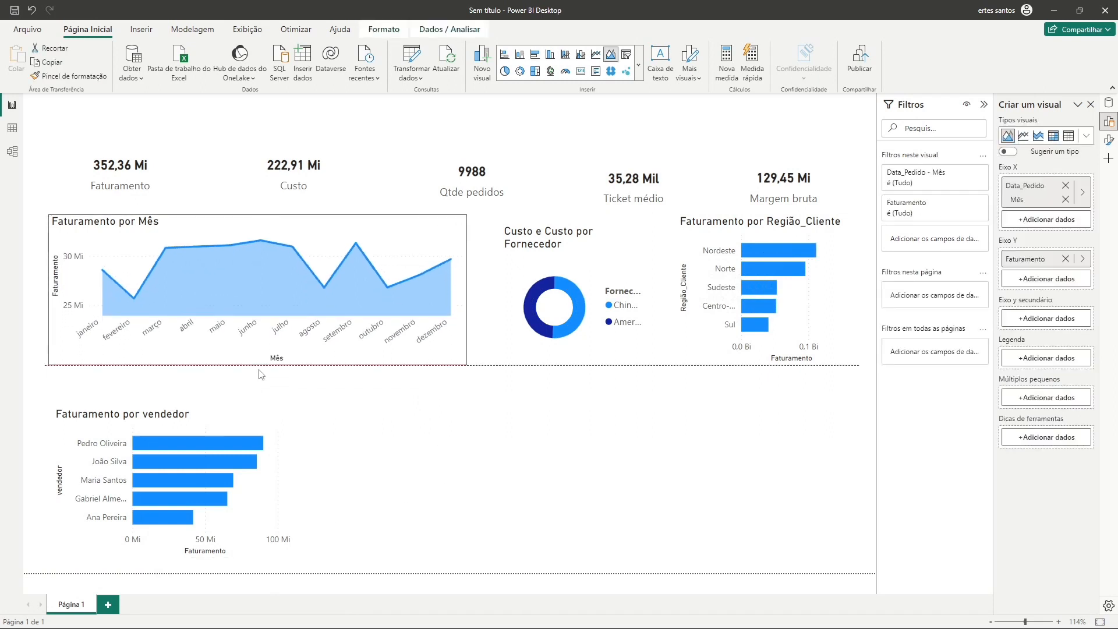
{"action": "left_click", "coordinate": [281, 458]}
{"action": "left_click_drag", "start_coordinate": [173, 406], "coordinate": [173, 381]}
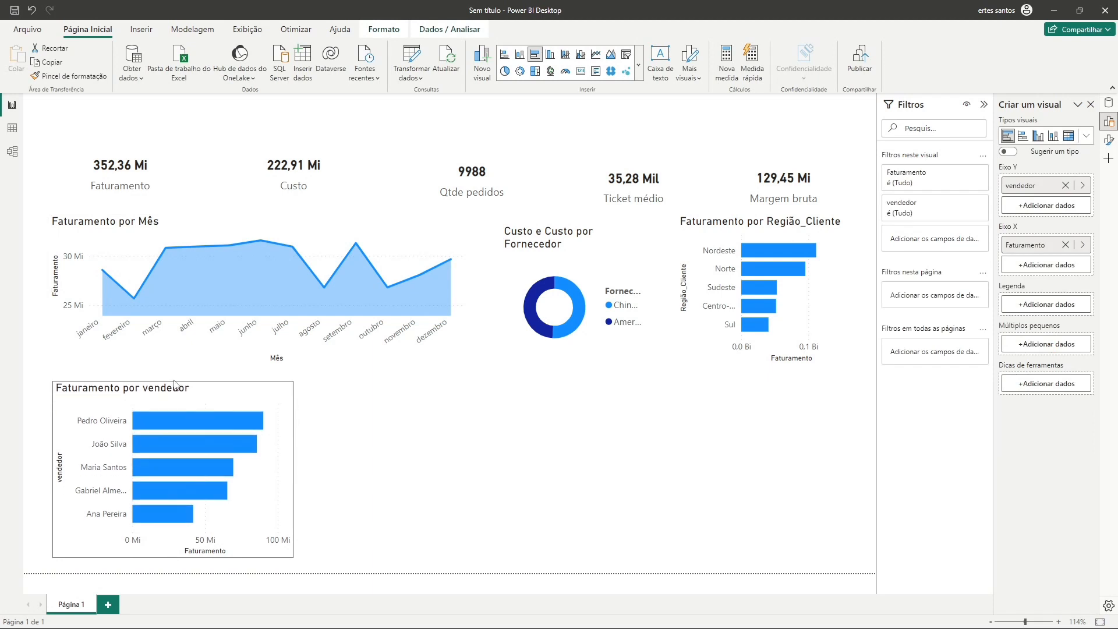
{"action": "left_click", "coordinate": [468, 487]}
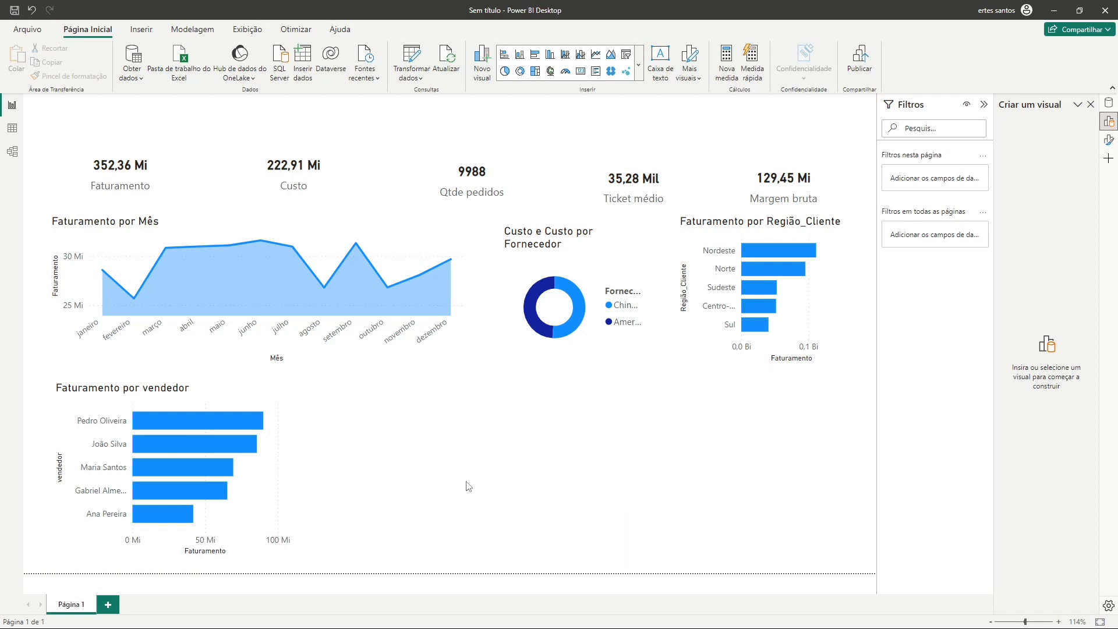
Insert a matrix visual beside the Faturamento por vendedor chart, reduce its width and height slightly, and deselect it.
{"action": "left_click", "coordinate": [639, 71]}
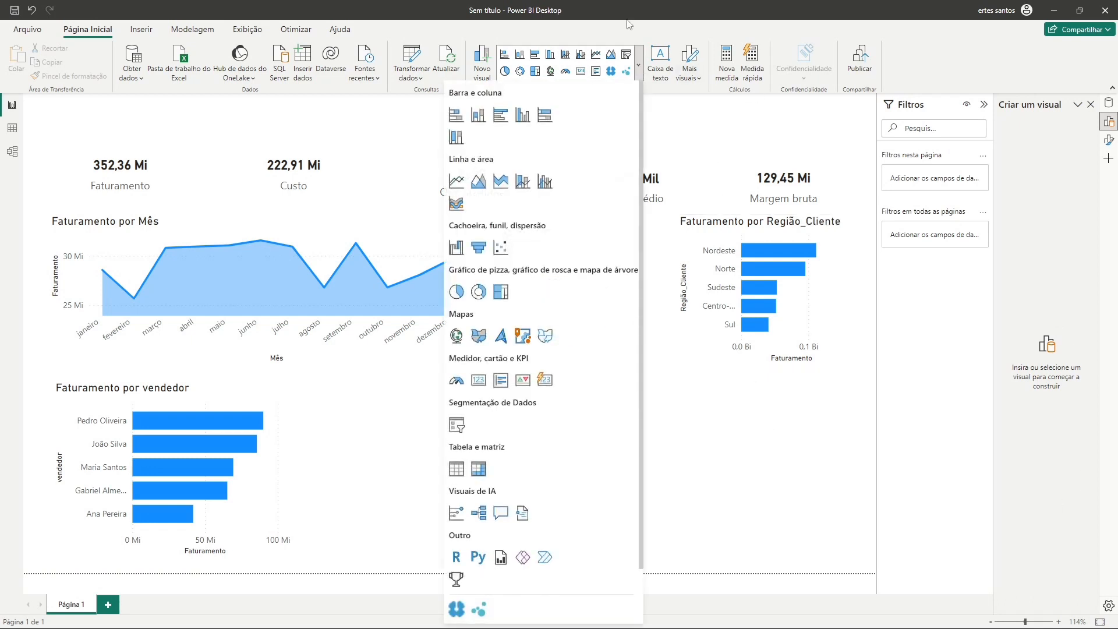
{"action": "left_click", "coordinate": [481, 473]}
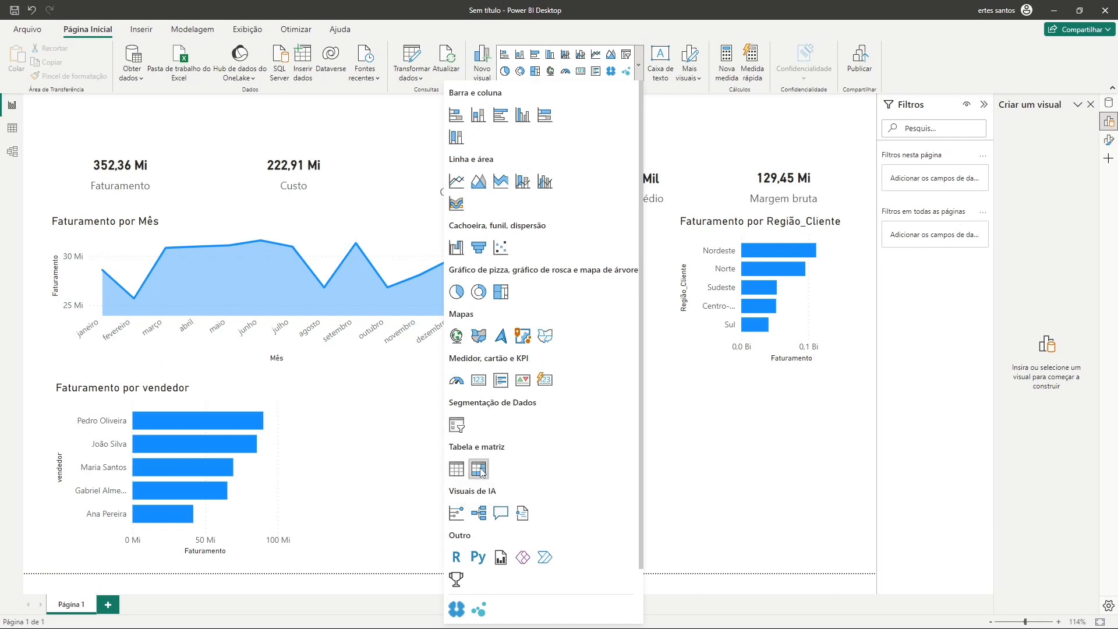
{"action": "left_click_drag", "start_coordinate": [467, 470], "coordinate": [590, 471]}
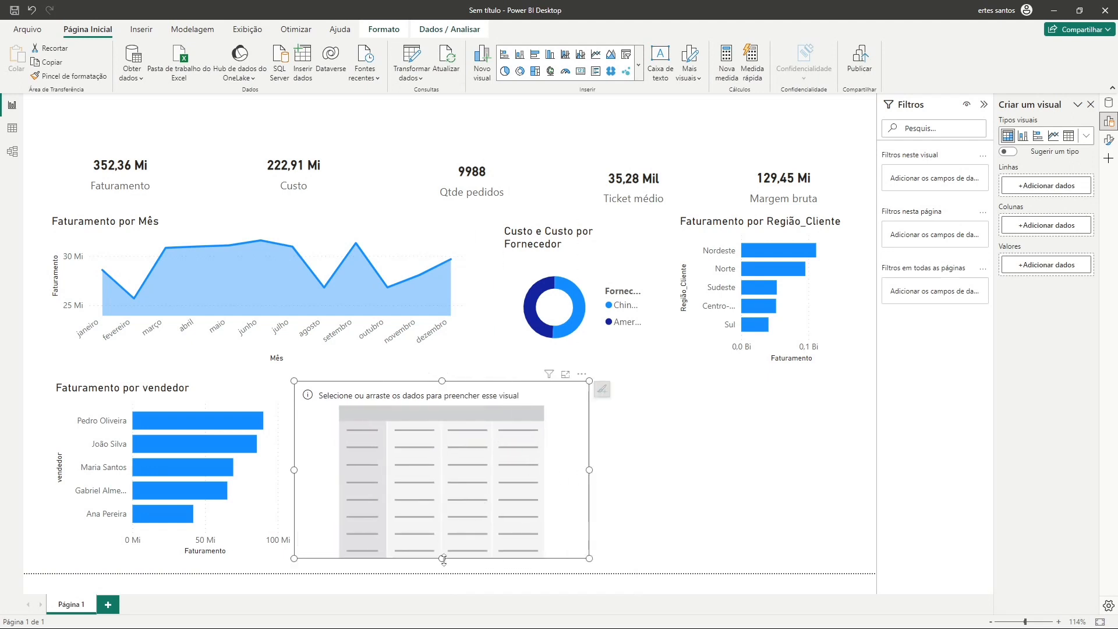
{"action": "left_click_drag", "start_coordinate": [443, 559], "coordinate": [442, 547]}
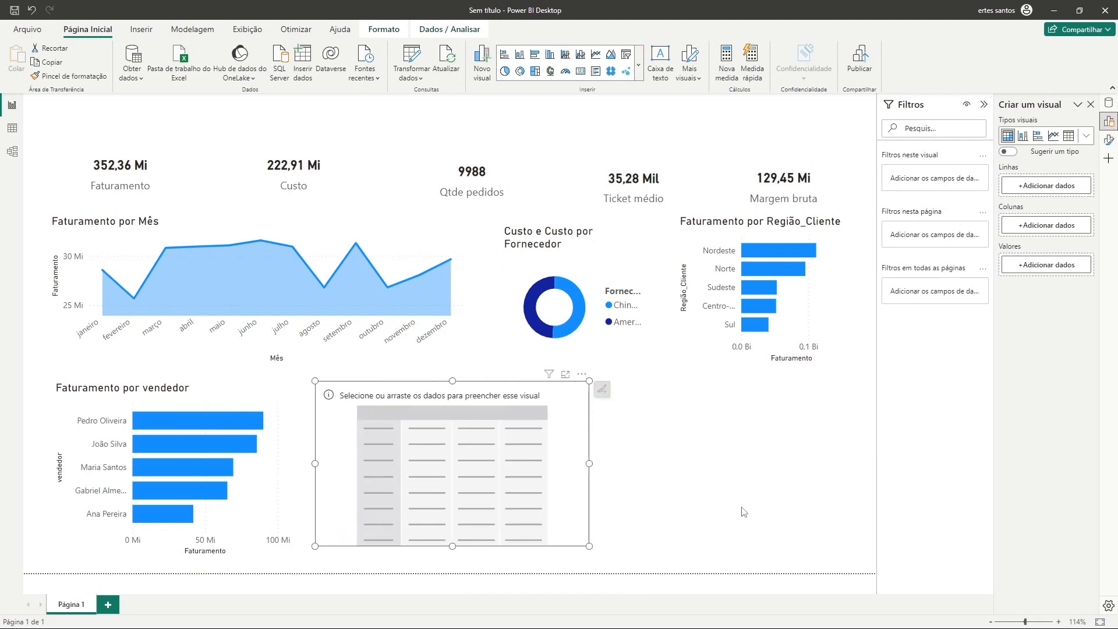
{"action": "left_click", "coordinate": [758, 521]}
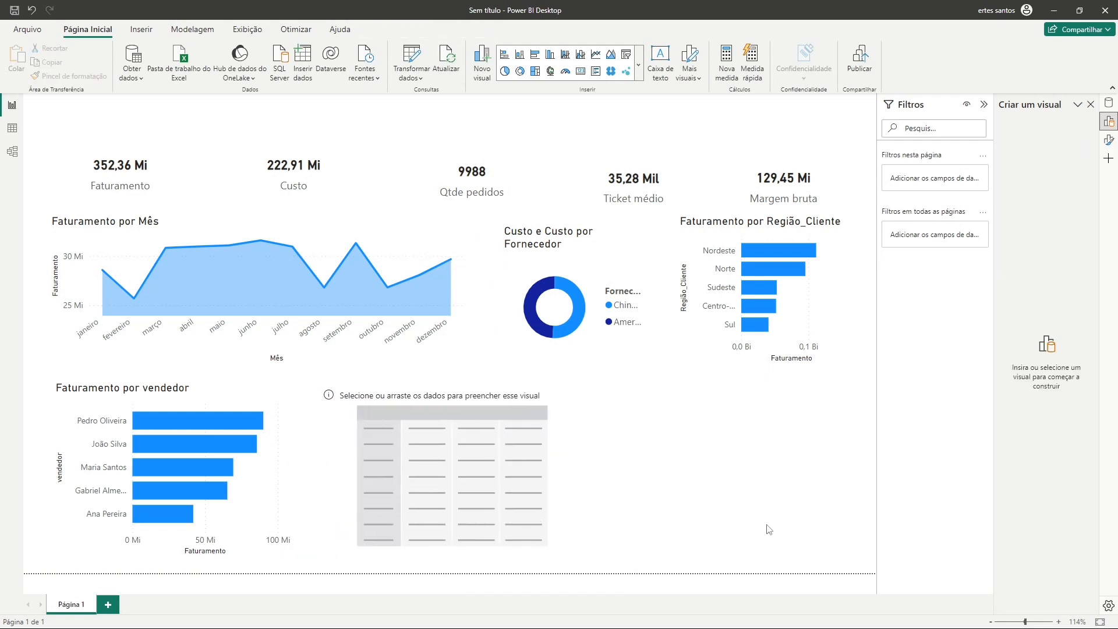
{"action": "left_click", "coordinate": [1110, 141]}
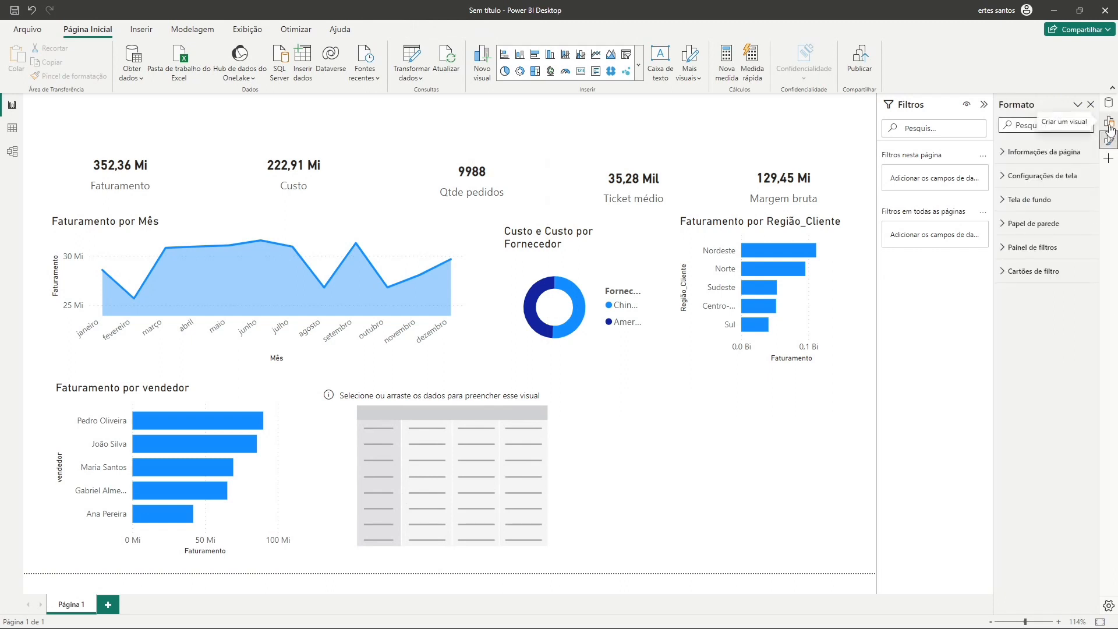
{"action": "left_click", "coordinate": [1111, 129]}
{"action": "left_click", "coordinate": [1110, 128]}
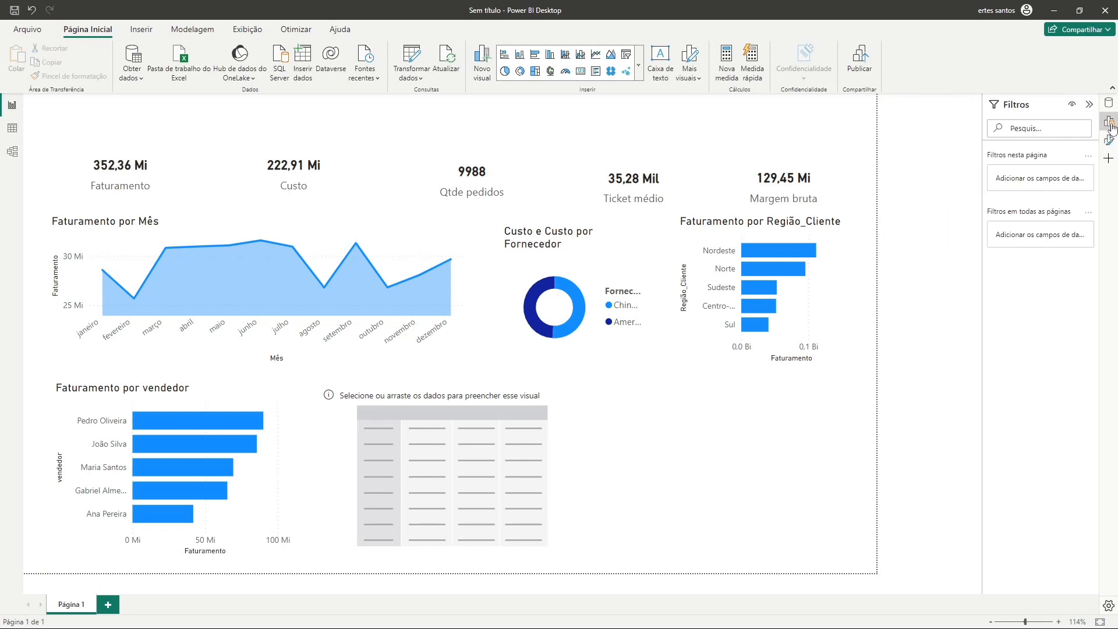
{"action": "left_click", "coordinate": [1111, 128]}
{"action": "left_click", "coordinate": [542, 530]}
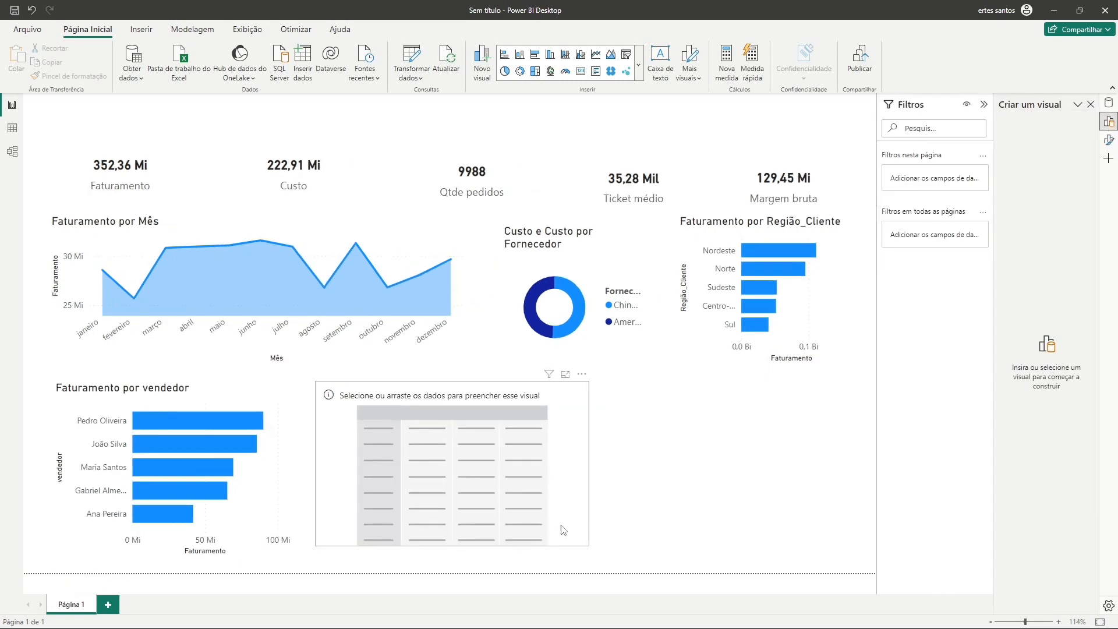
Add the Produto field from Base de Dados to the matrix rows and narrow the matrix slightly from its left edge.
{"action": "left_click", "coordinate": [563, 530]}
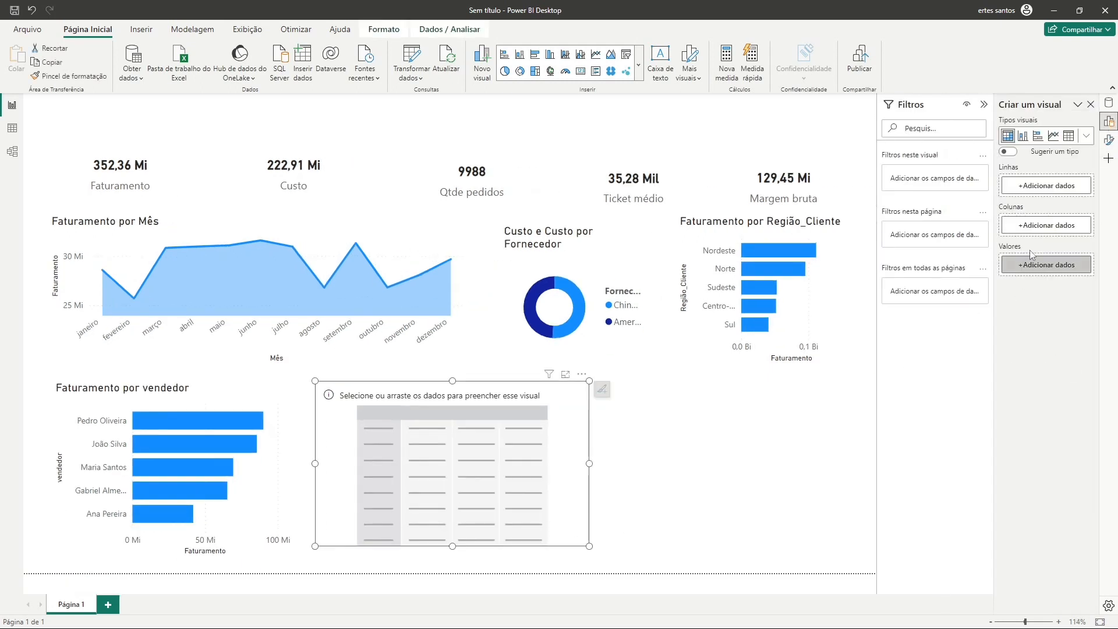
{"action": "left_click", "coordinate": [1110, 122]}
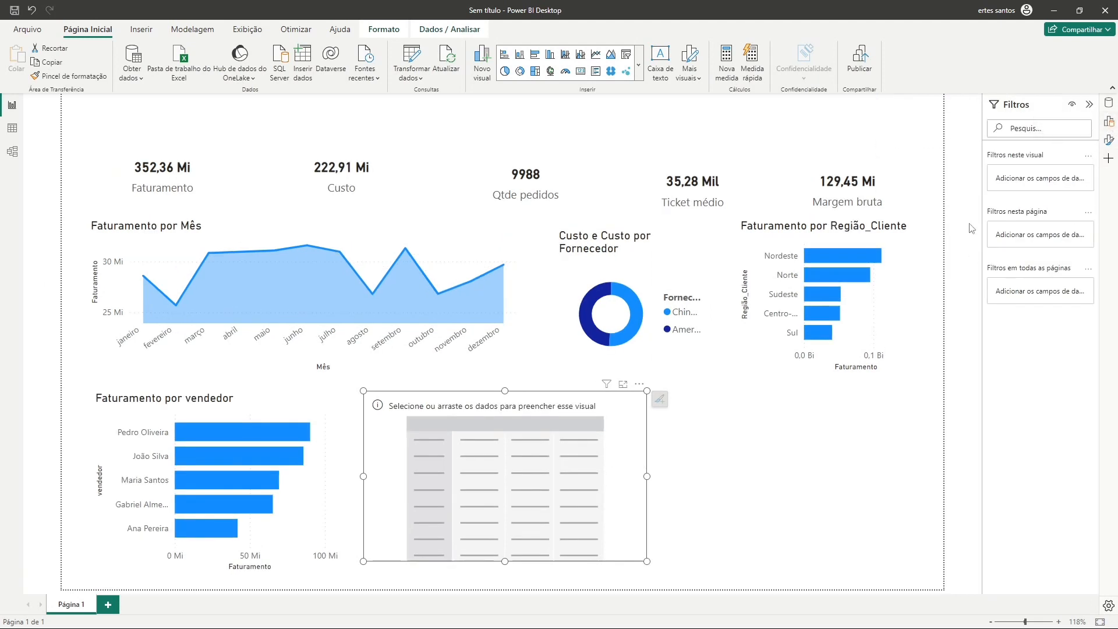
{"action": "left_click", "coordinate": [1110, 121]}
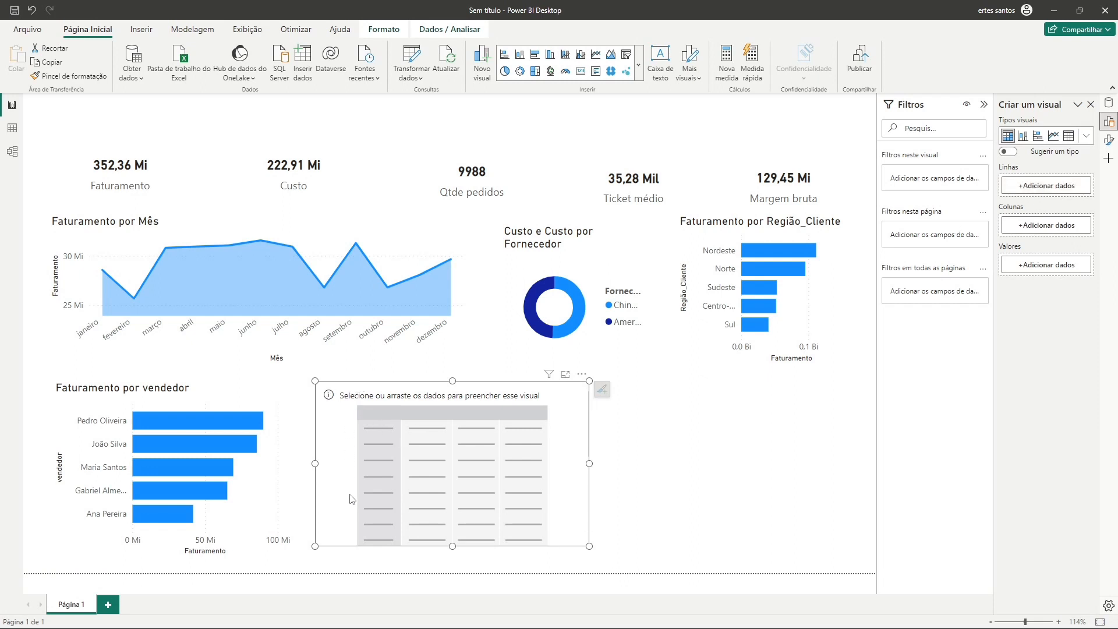
{"action": "left_click", "coordinate": [1043, 194]}
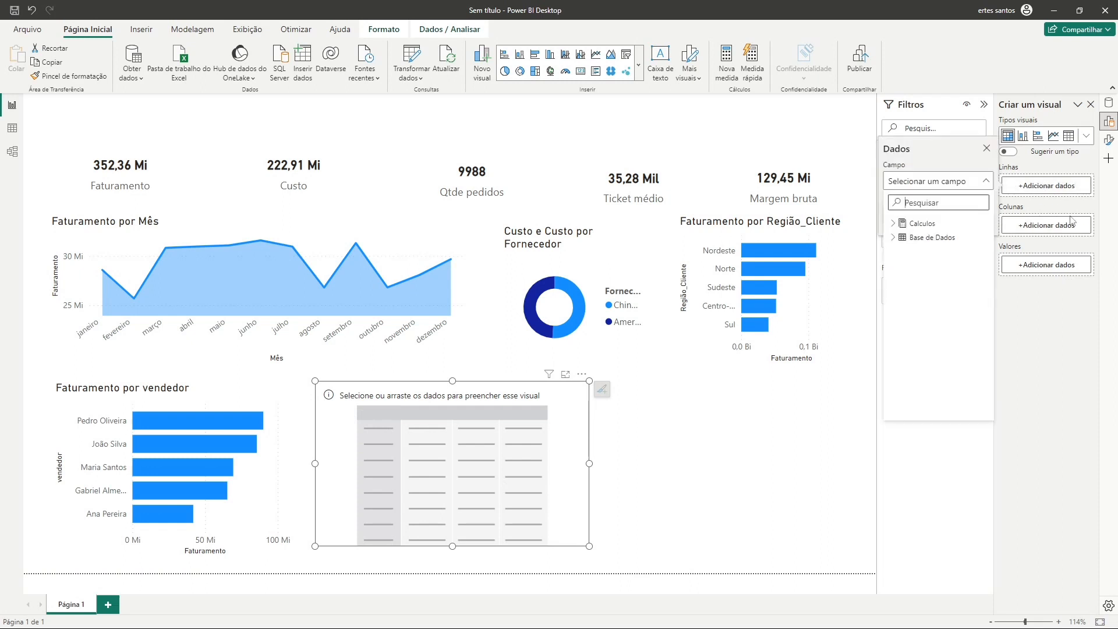
{"action": "left_click", "coordinate": [897, 238]}
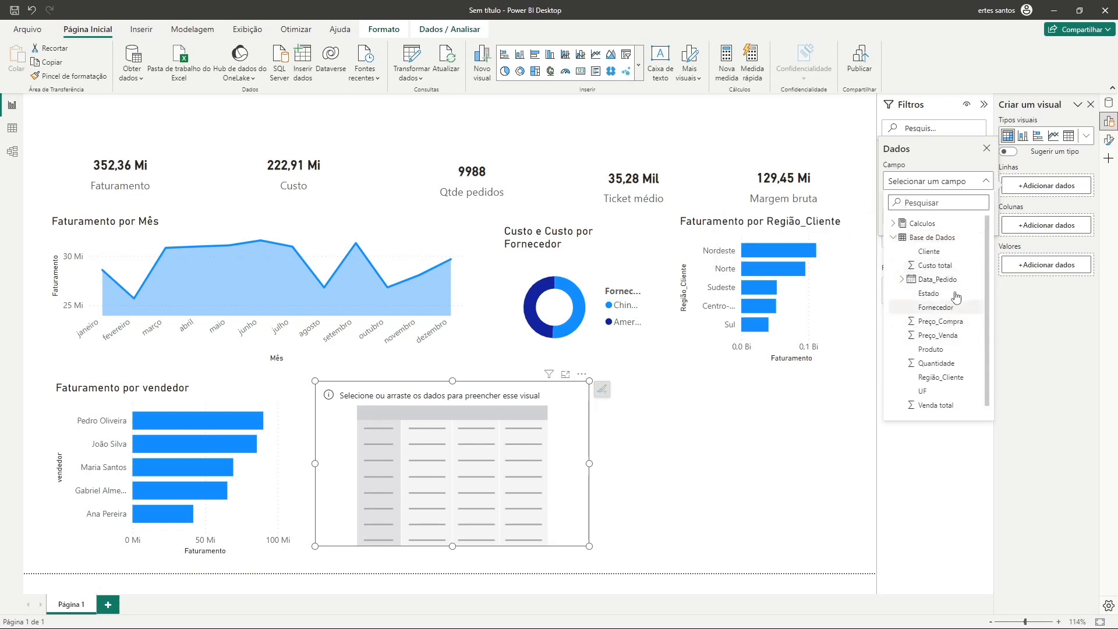
{"action": "scroll", "coordinate": [988, 285], "scroll_direction": "down", "scroll_amount": 1}
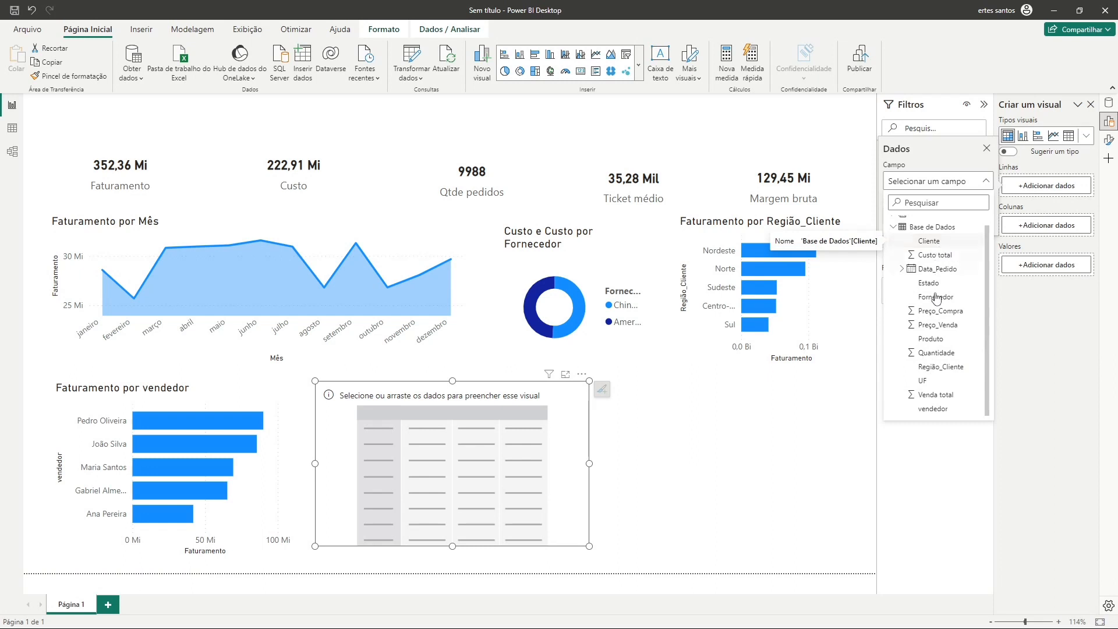
{"action": "left_click", "coordinate": [930, 339]}
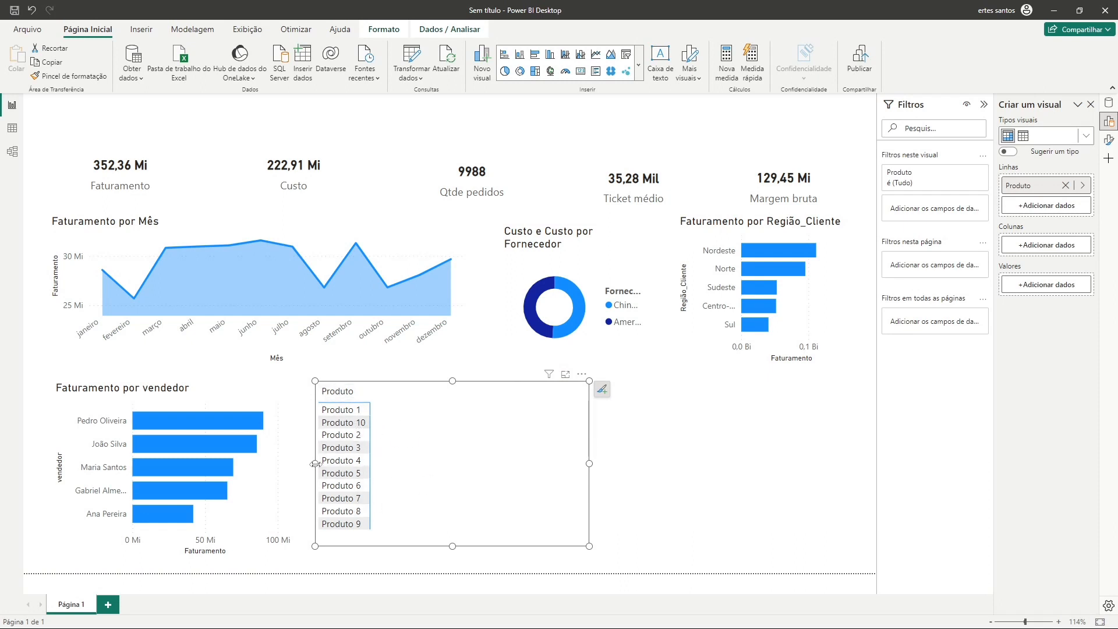
{"action": "left_click_drag", "start_coordinate": [325, 470], "coordinate": [325, 466]}
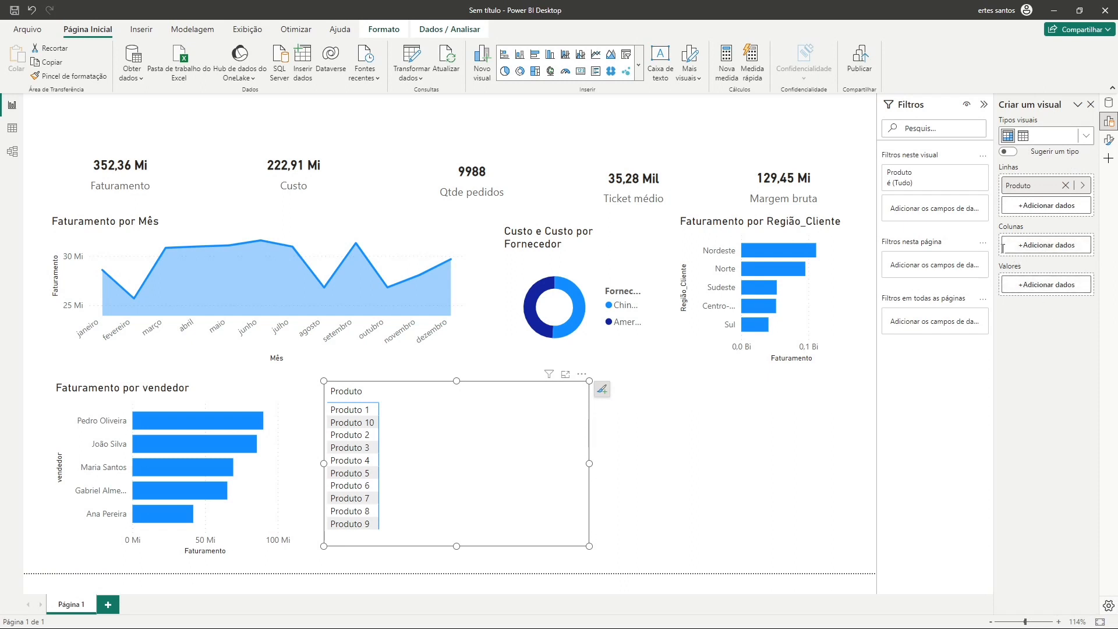
Add the Faturamento, Custo and Margem bruta measures from Calculos as the matrix values.
{"action": "left_click", "coordinate": [1028, 288]}
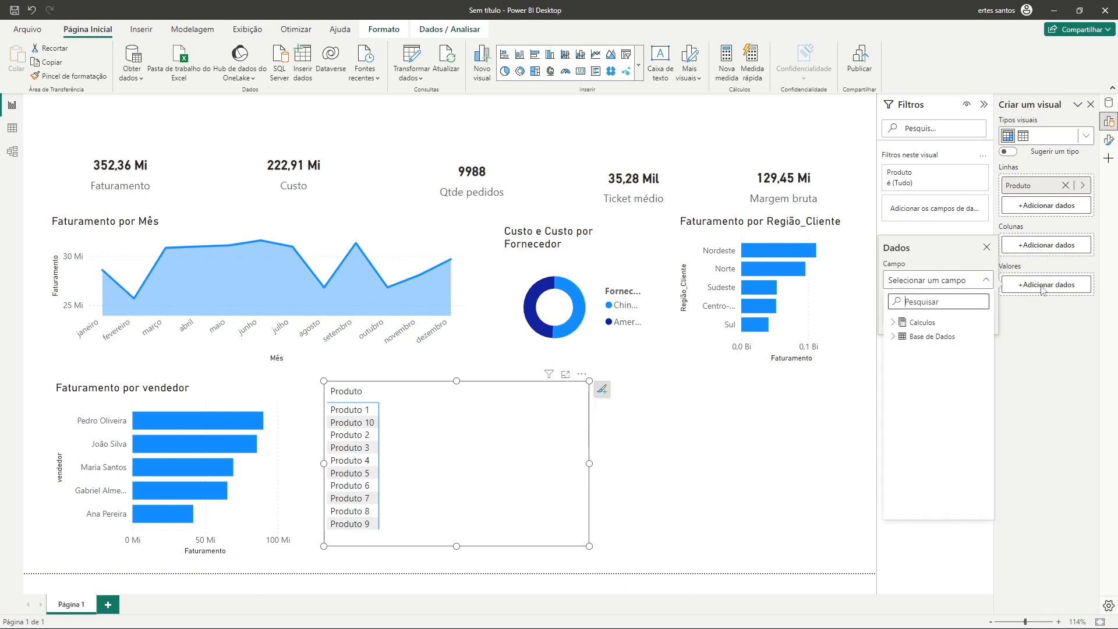
{"action": "left_click", "coordinate": [897, 330]}
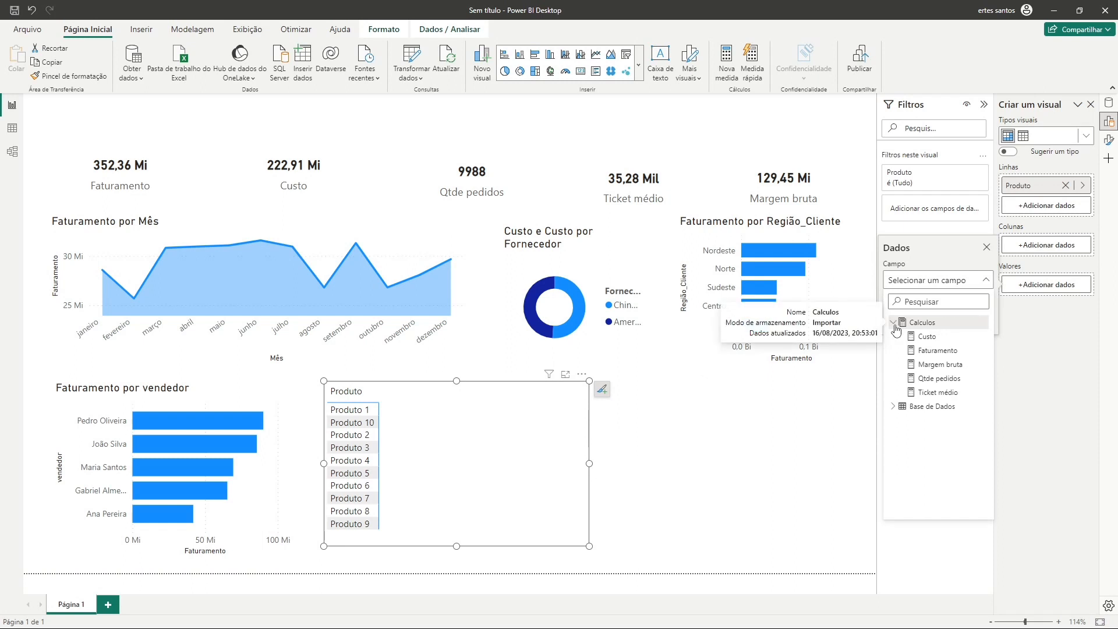
{"action": "left_click", "coordinate": [914, 351]}
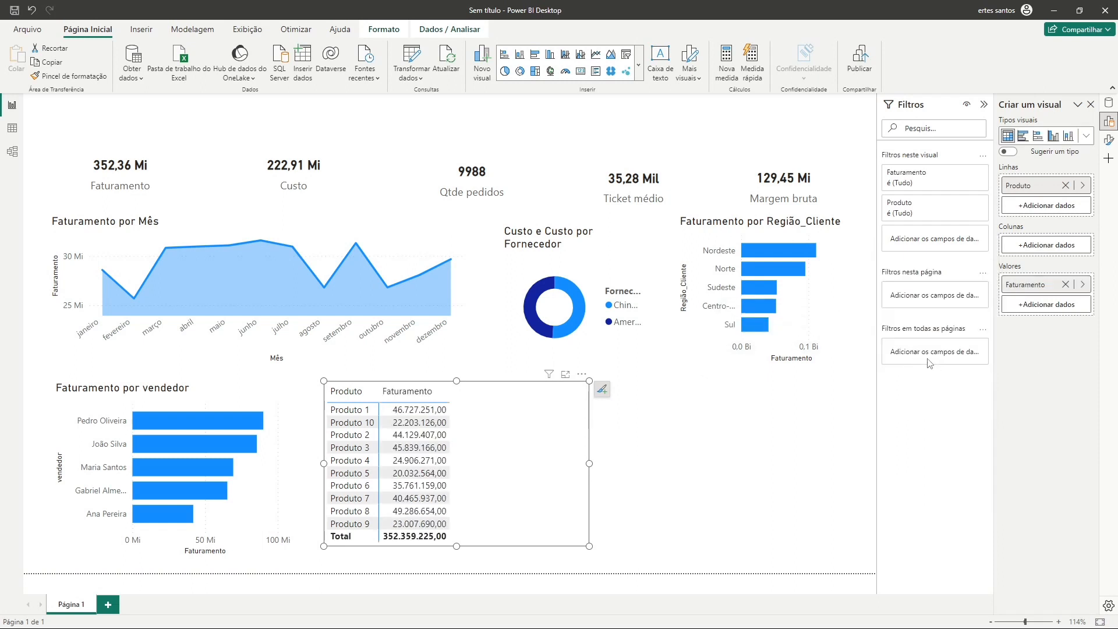
{"action": "left_click", "coordinate": [1030, 310]}
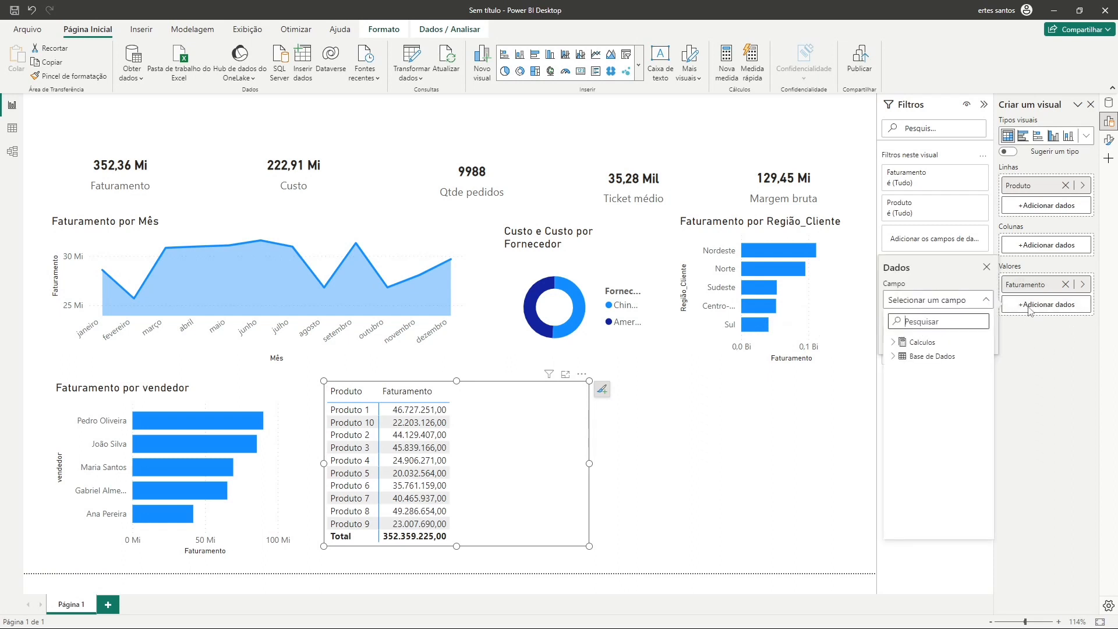
{"action": "left_click", "coordinate": [895, 343]}
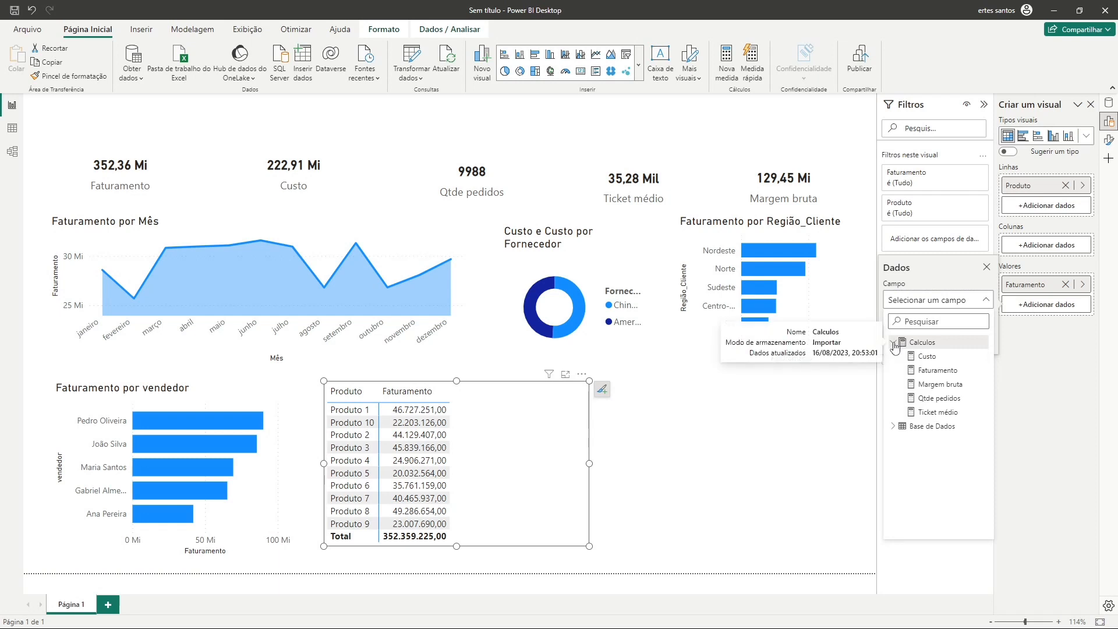
{"action": "left_click", "coordinate": [930, 356]}
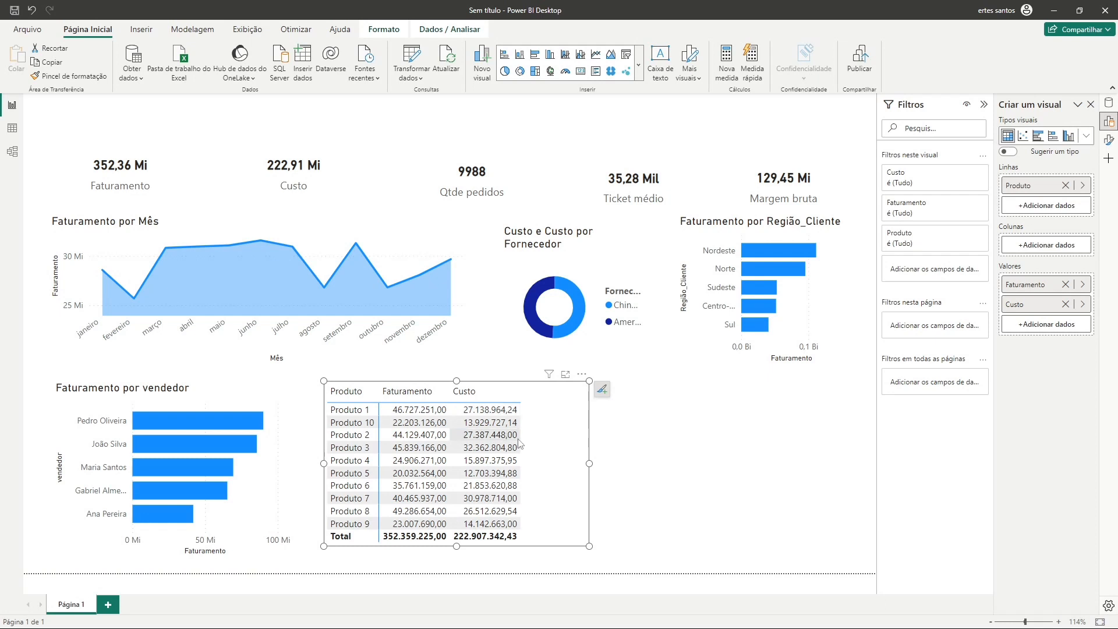
{"action": "left_click", "coordinate": [1048, 326]}
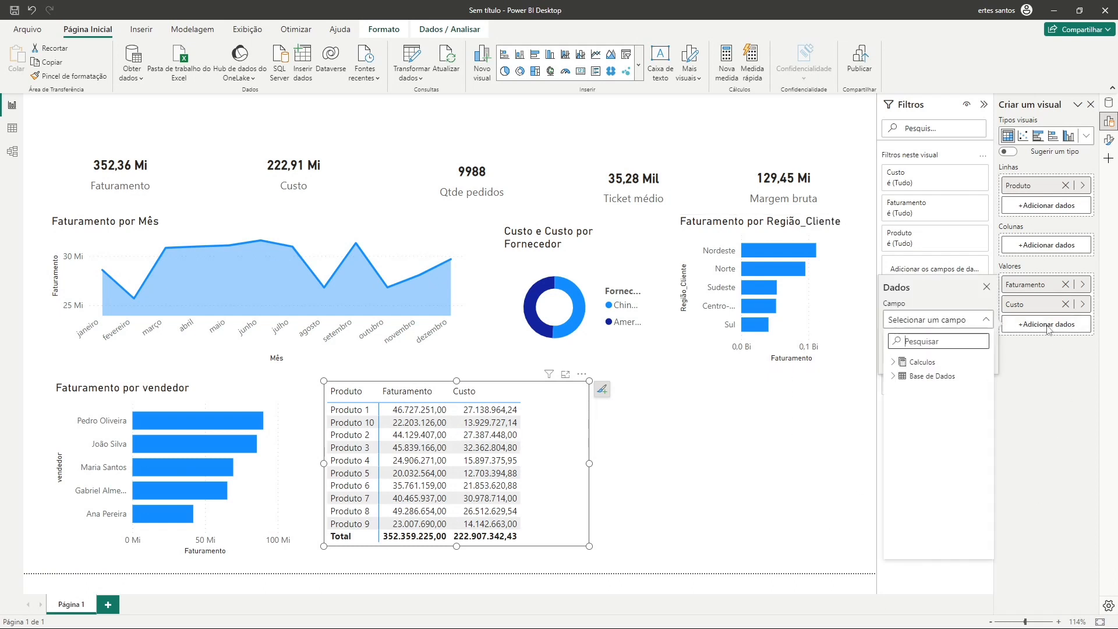
{"action": "left_click", "coordinate": [897, 362]}
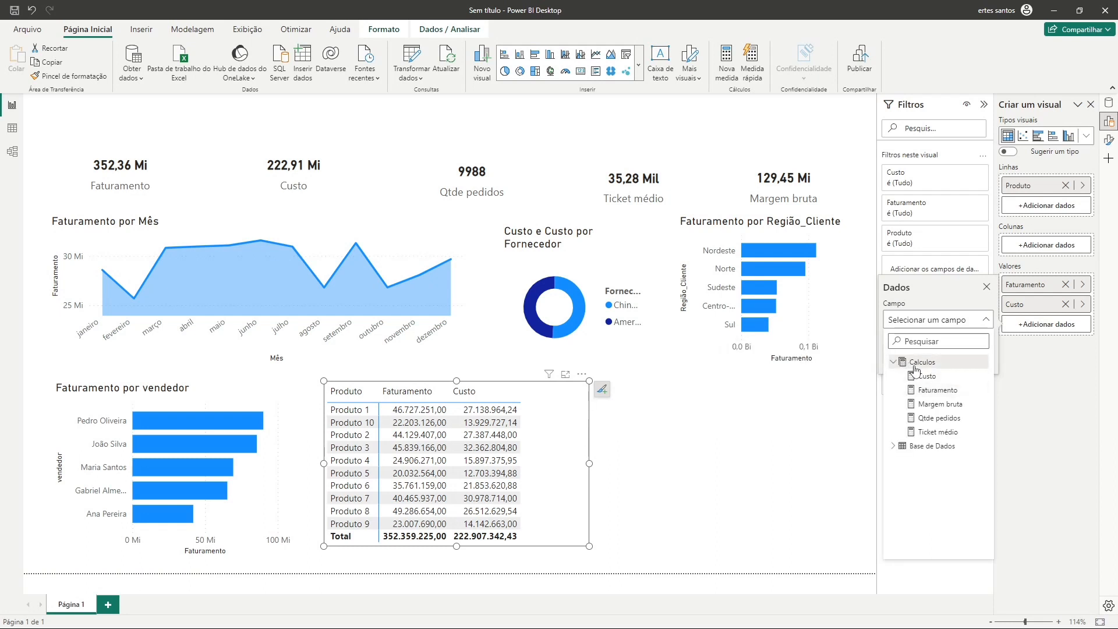
{"action": "left_click", "coordinate": [922, 406]}
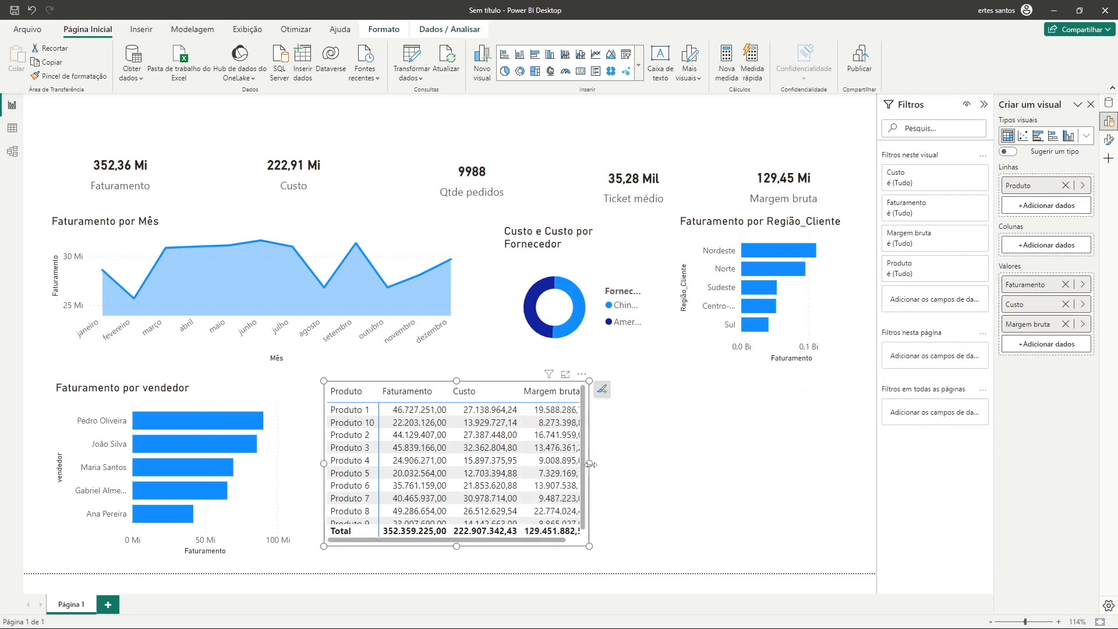
Widen the matrix so the Margem bruta column fits in full, and move it slightly down and away from the vendedor chart.
{"action": "left_click_drag", "start_coordinate": [588, 474], "coordinate": [615, 475]}
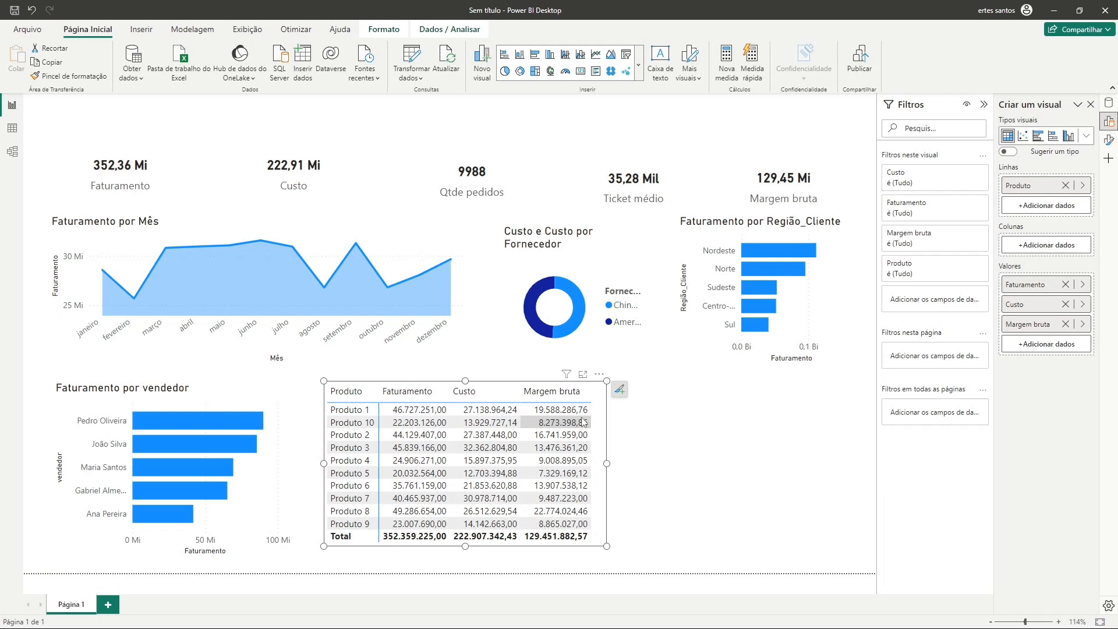
{"action": "left_click", "coordinate": [730, 512]}
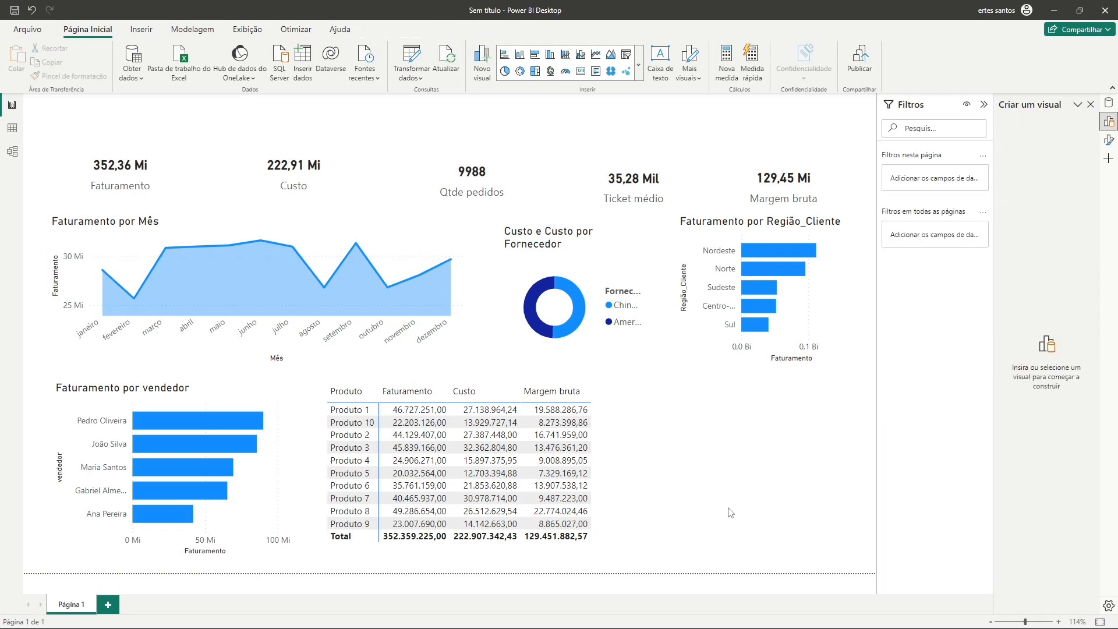
{"action": "mouse_move", "coordinate": [332, 292]}
{"action": "left_click", "coordinate": [574, 544]}
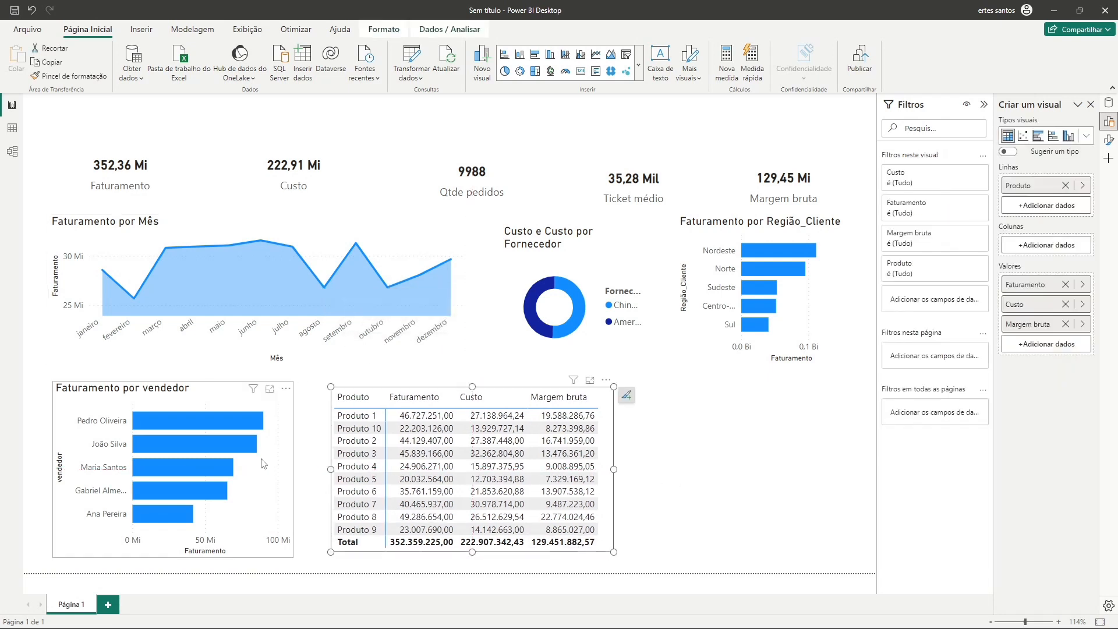
Move the five KPI cards slightly up, shifting Ticket médio left to sit between Qtde pedidos and Margem bruta.
{"action": "mouse_move", "coordinate": [257, 443]}
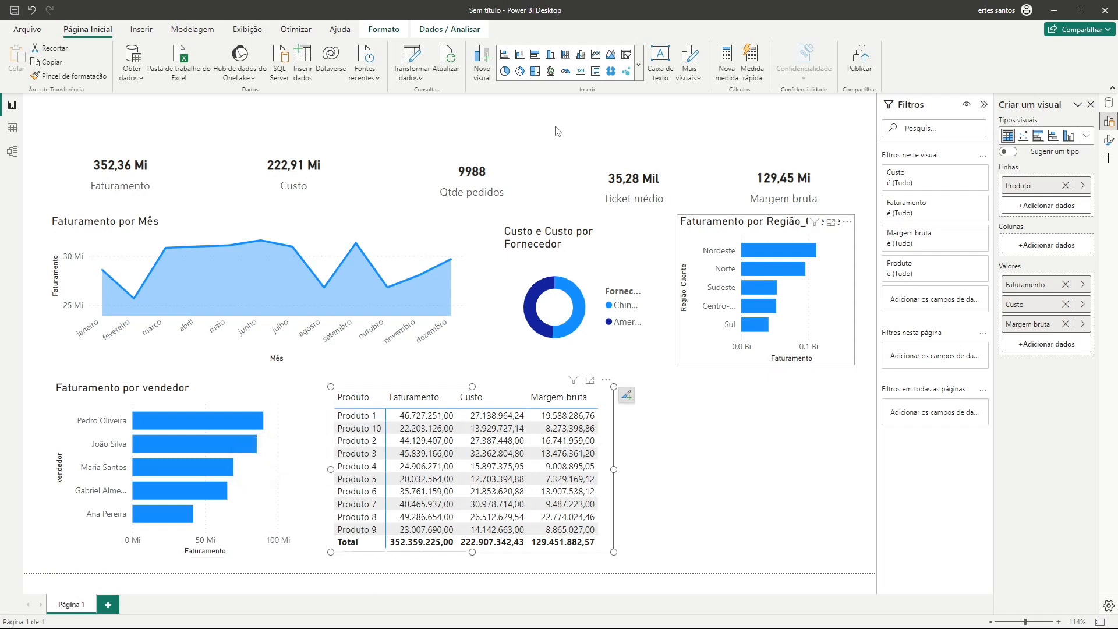
{"action": "mouse_move", "coordinate": [303, 269]}
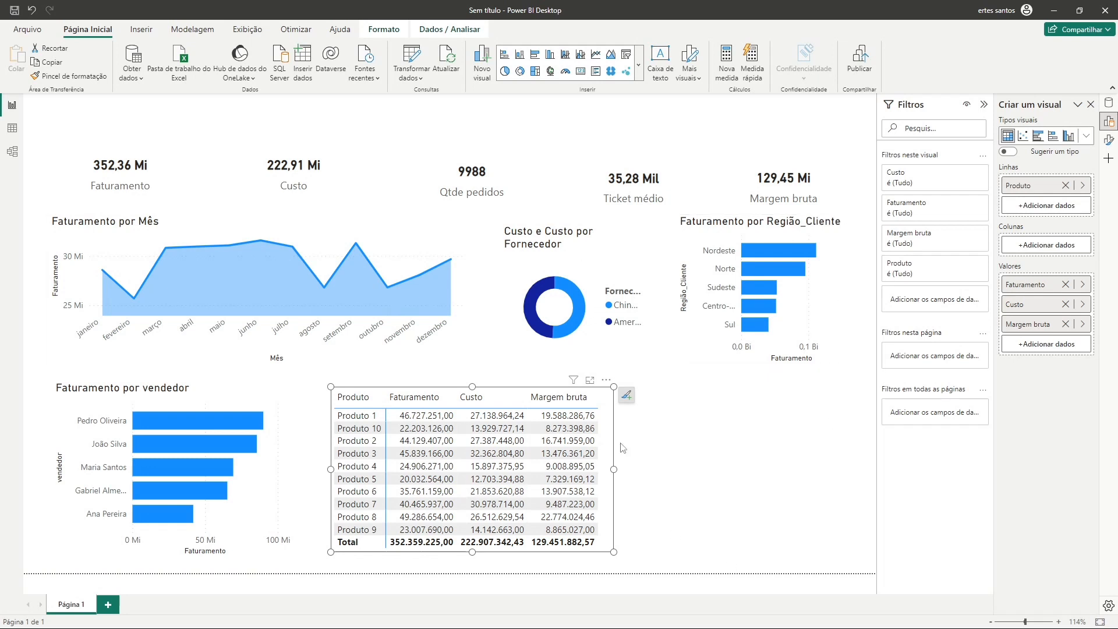
{"action": "left_click_drag", "start_coordinate": [636, 185], "coordinate": [625, 172]}
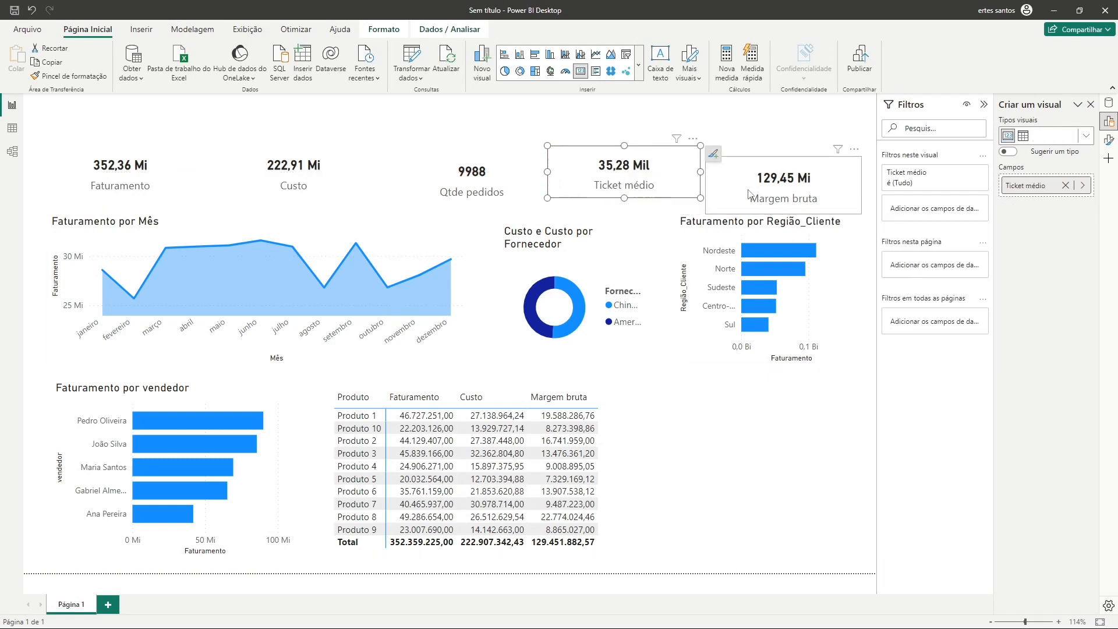
{"action": "left_click_drag", "start_coordinate": [760, 187], "coordinate": [763, 171]}
{"action": "left_click_drag", "start_coordinate": [513, 191], "coordinate": [510, 181]}
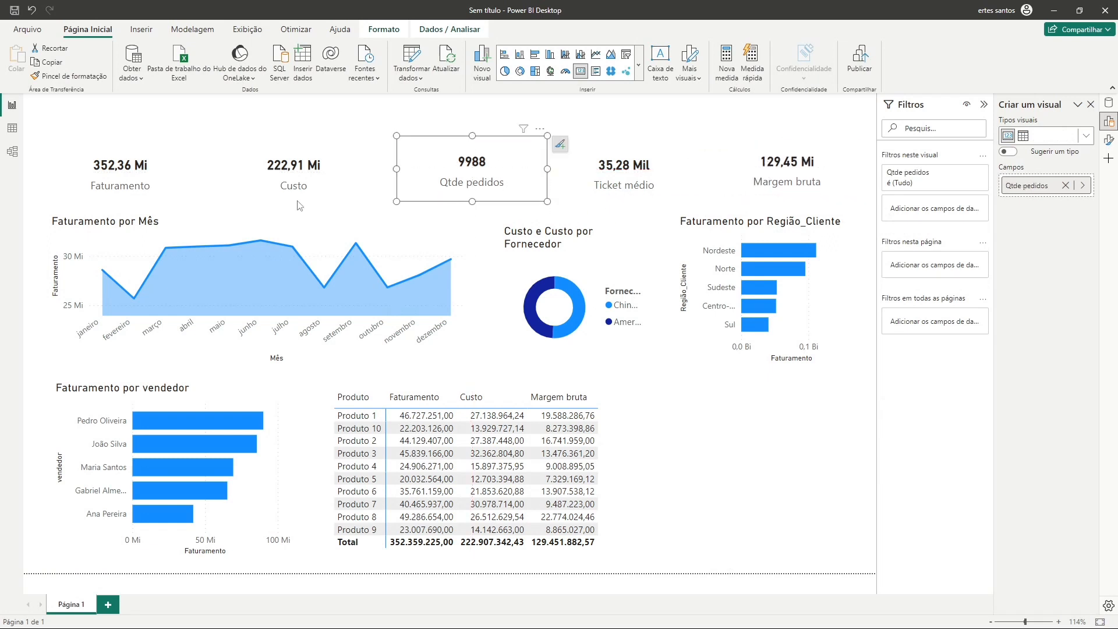
{"action": "left_click_drag", "start_coordinate": [268, 179], "coordinate": [293, 175]}
{"action": "left_click_drag", "start_coordinate": [165, 178], "coordinate": [165, 175]}
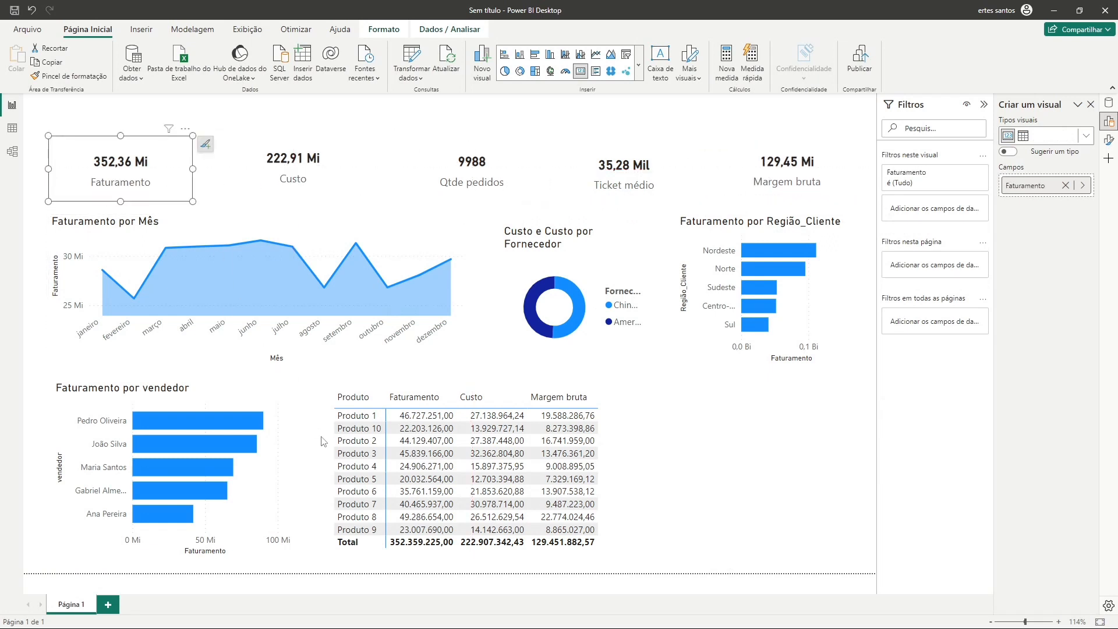
Test cross-filtering the page by Produto 1 in the matrix, and clear the selection.
{"action": "left_click", "coordinate": [352, 422]}
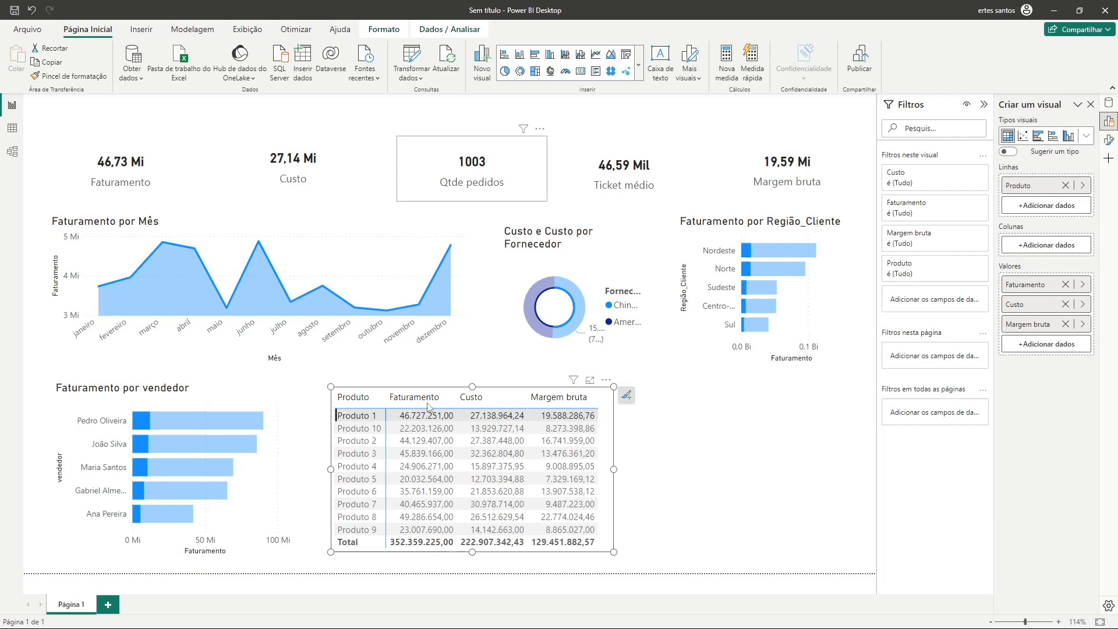
{"action": "mouse_move", "coordinate": [109, 298]}
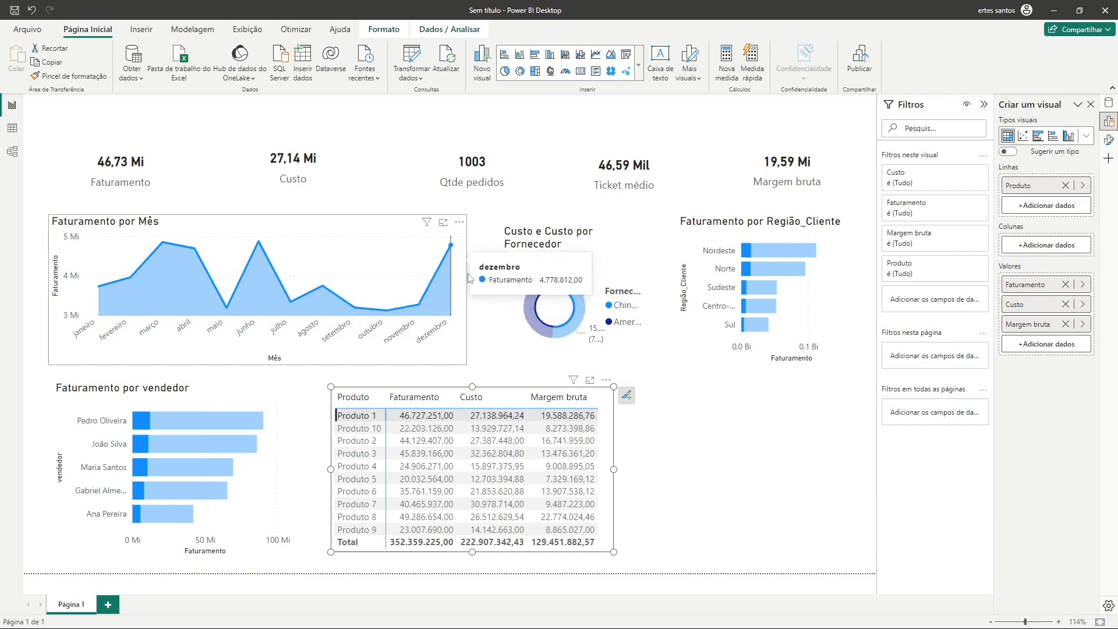
{"action": "left_click", "coordinate": [607, 518]}
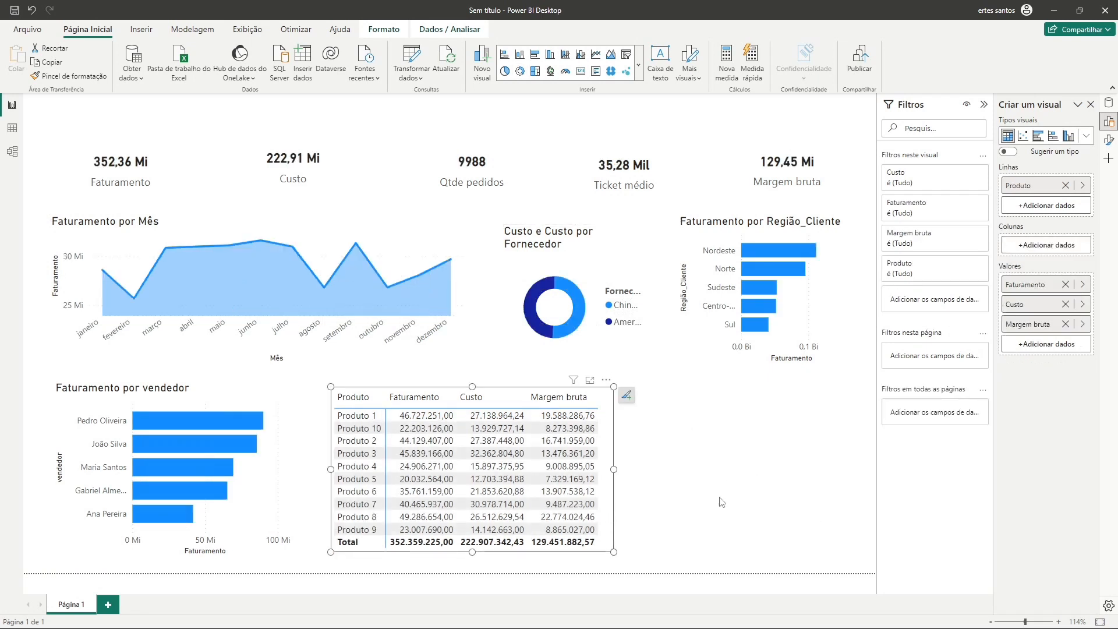
Move the Faturamento por Região_Cliente bar chart slightly up towards the KPI cards.
{"action": "left_click", "coordinate": [744, 496]}
{"action": "left_click", "coordinate": [614, 482]}
{"action": "left_click", "coordinate": [758, 364]}
{"action": "left_click_drag", "start_coordinate": [757, 365], "coordinate": [757, 352]}
Move the Custo donut up level with the region bar chart, widen it so its title fits on one line, and deselect it.
{"action": "mouse_move", "coordinate": [644, 338]}
{"action": "left_mouse_down"}
{"action": "mouse_move", "coordinate": [643, 321]}
{"action": "mouse_move", "coordinate": [658, 354]}
{"action": "left_mouse_up"}
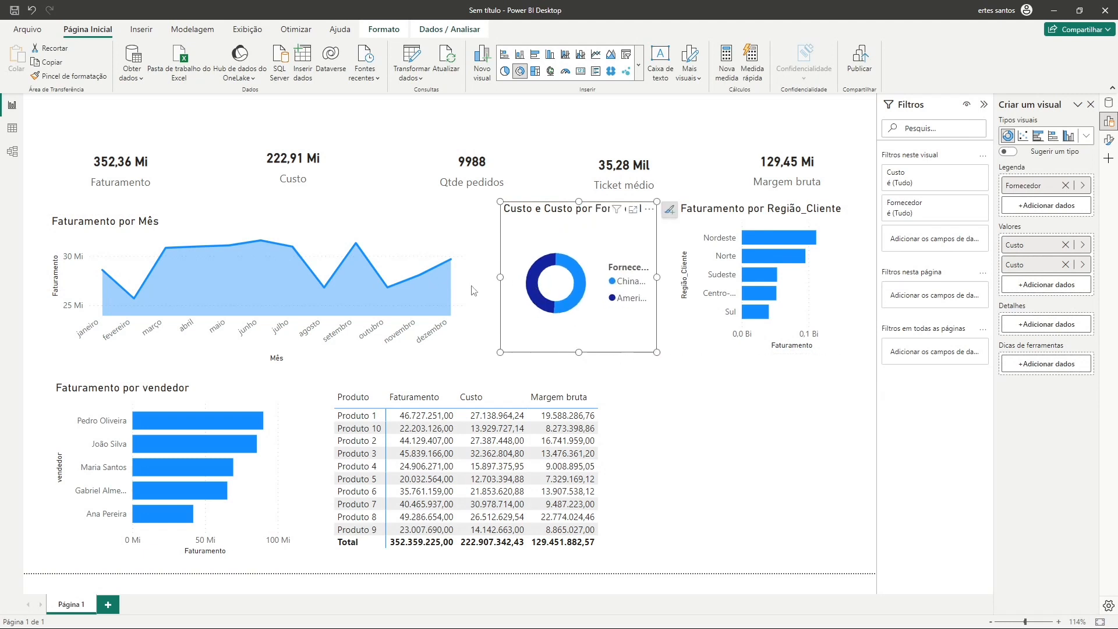
{"action": "left_click", "coordinate": [486, 289]}
{"action": "left_click", "coordinate": [501, 282]}
{"action": "left_click_drag", "start_coordinate": [501, 276], "coordinate": [492, 276]}
{"action": "left_click", "coordinate": [737, 476]}
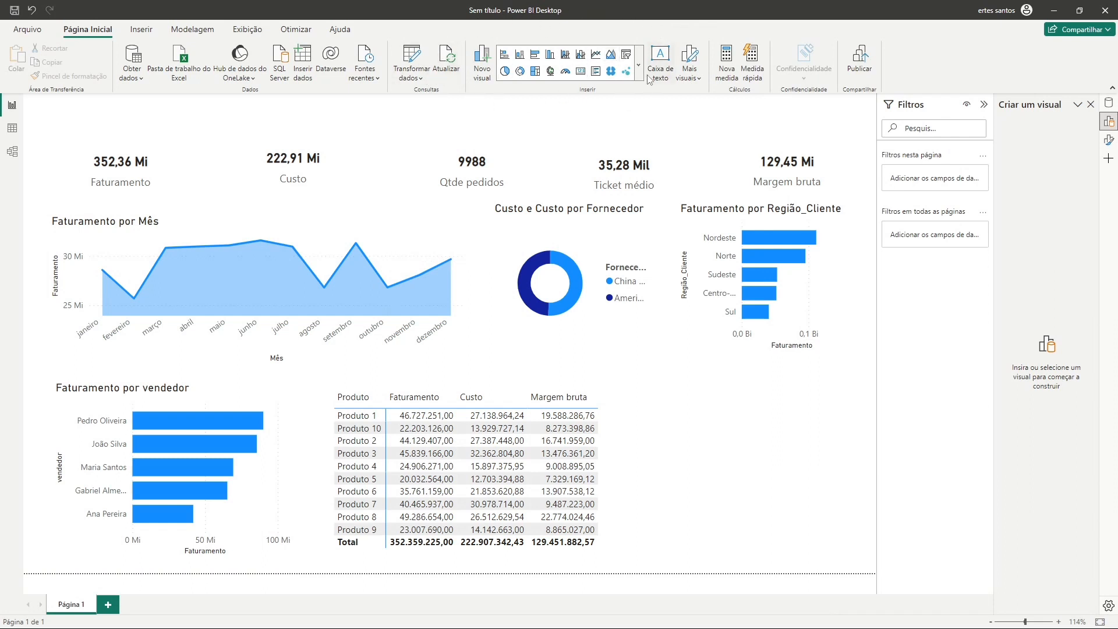
Insert a map visual beside the matrix, shift it towards the matrix, and enlarge it to the region chart's right edge.
{"action": "left_click", "coordinate": [551, 73]}
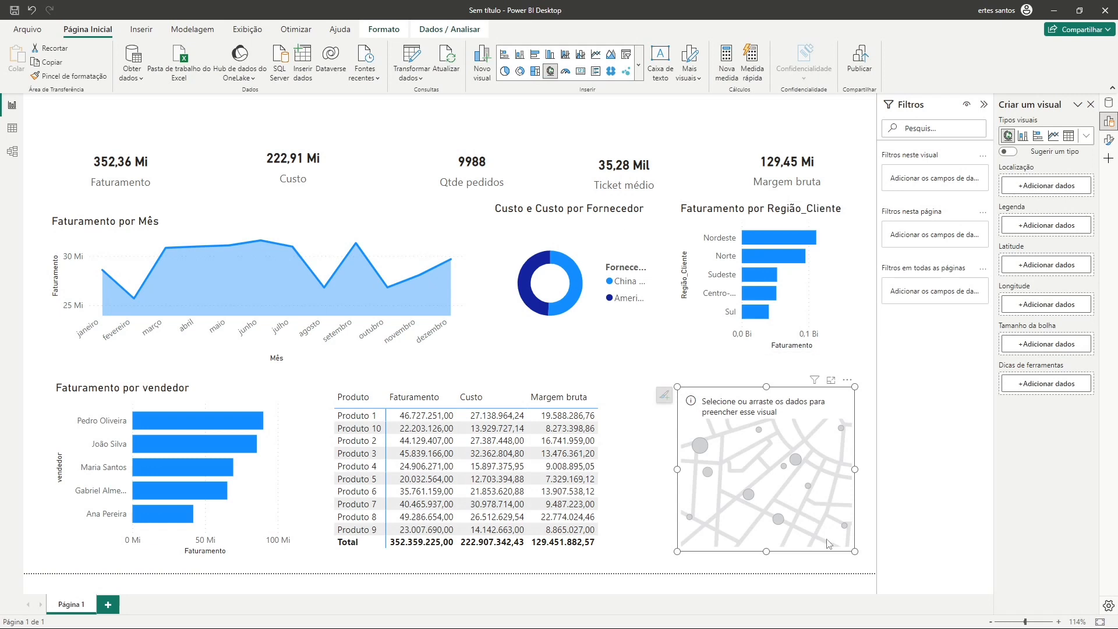
{"action": "left_click_drag", "start_coordinate": [811, 516], "coordinate": [791, 510]}
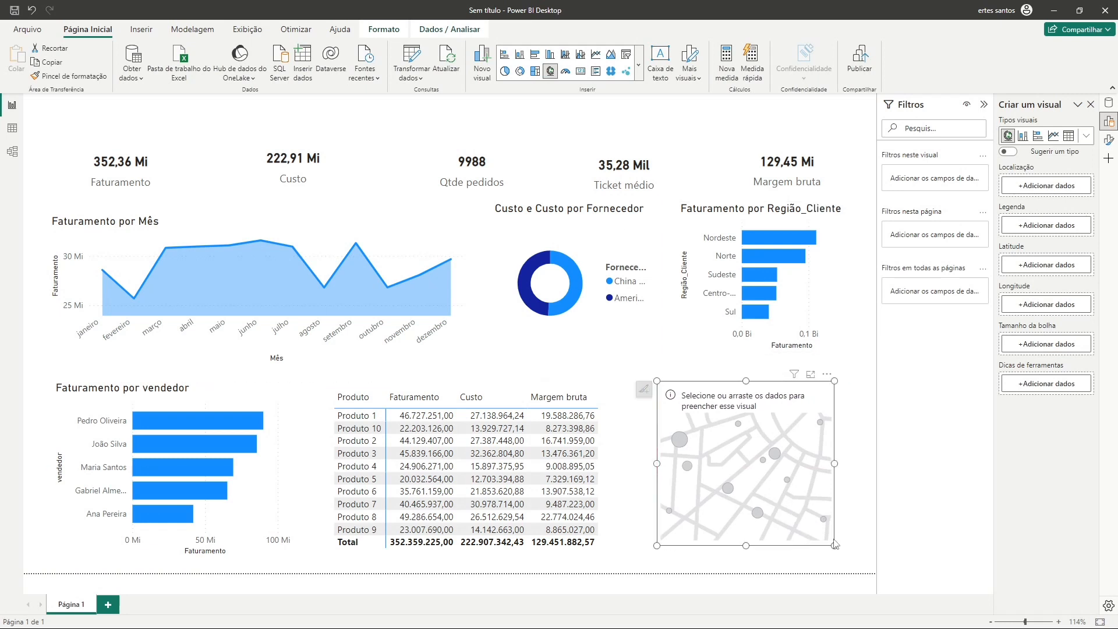
{"action": "left_click_drag", "start_coordinate": [835, 545], "coordinate": [856, 552]}
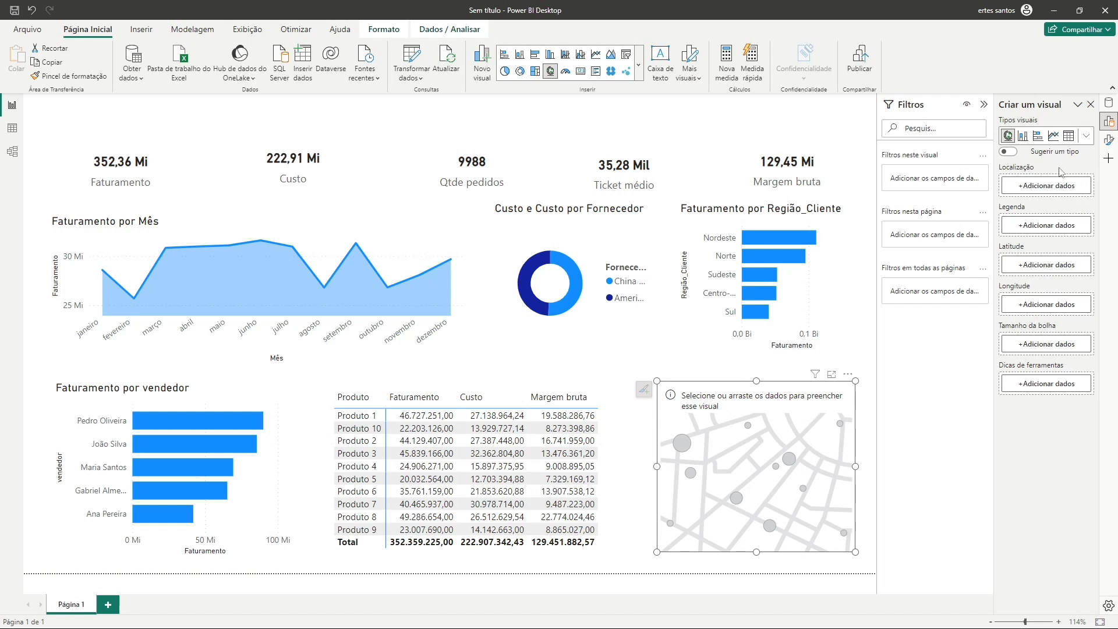
Assign the Estado field from Base de Dados to the map's location.
{"action": "left_click", "coordinate": [1036, 187]}
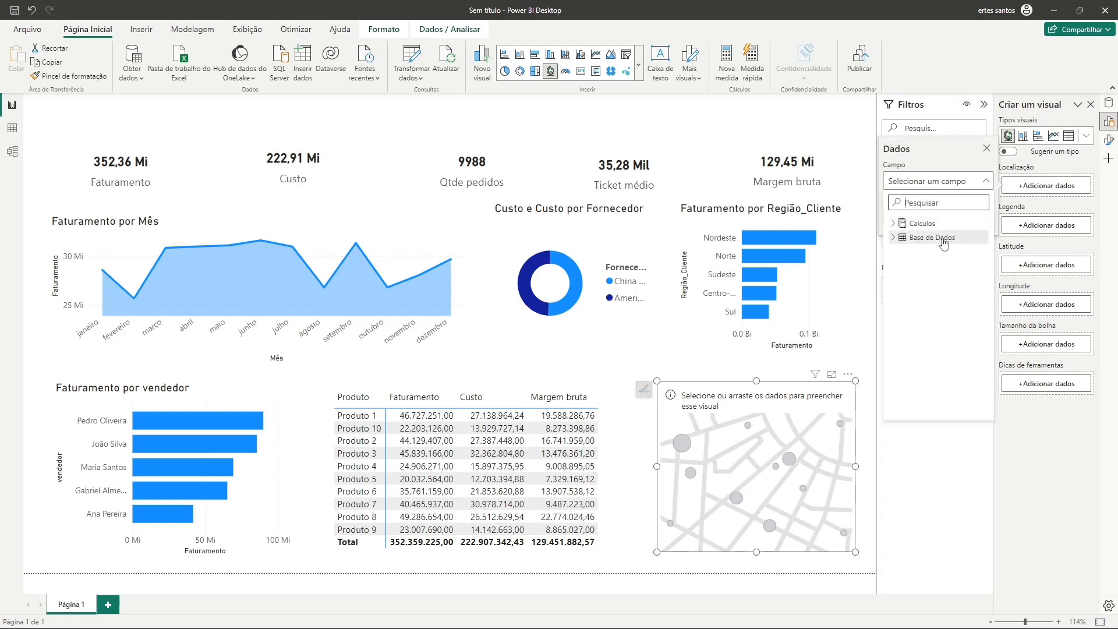
{"action": "left_click", "coordinate": [893, 239]}
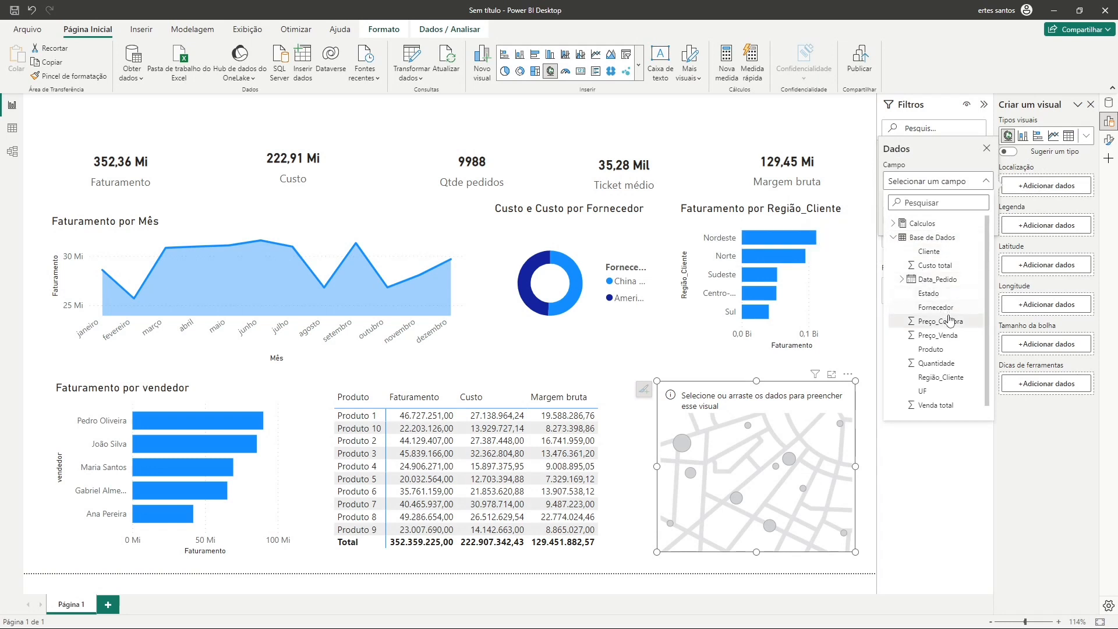
{"action": "scroll", "coordinate": [961, 396], "scroll_direction": "down", "scroll_amount": 1}
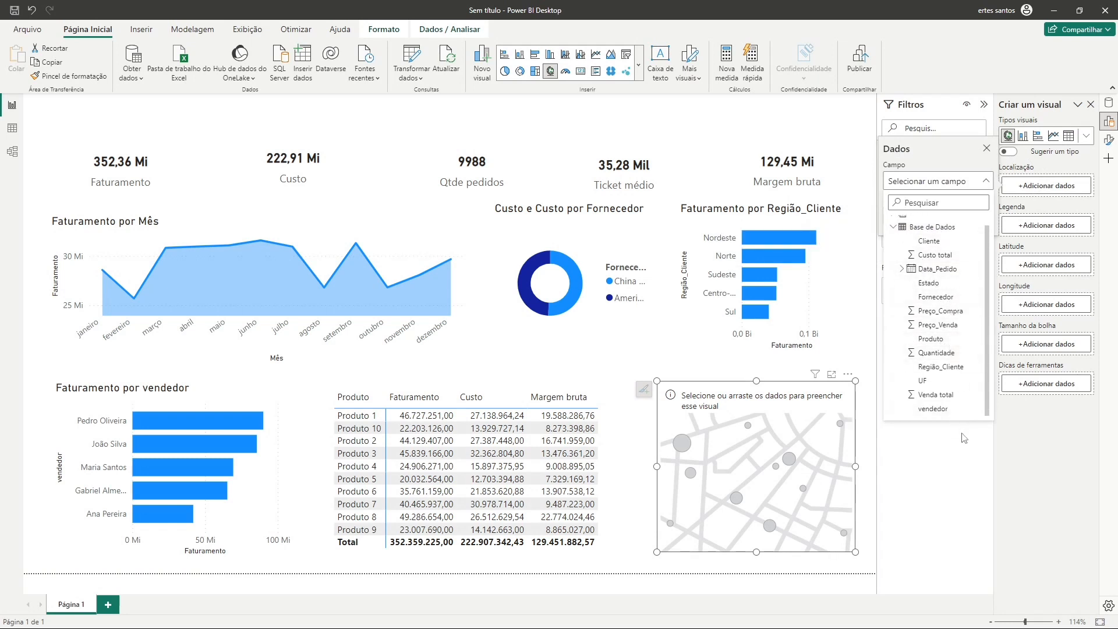
{"action": "left_click", "coordinate": [929, 283]}
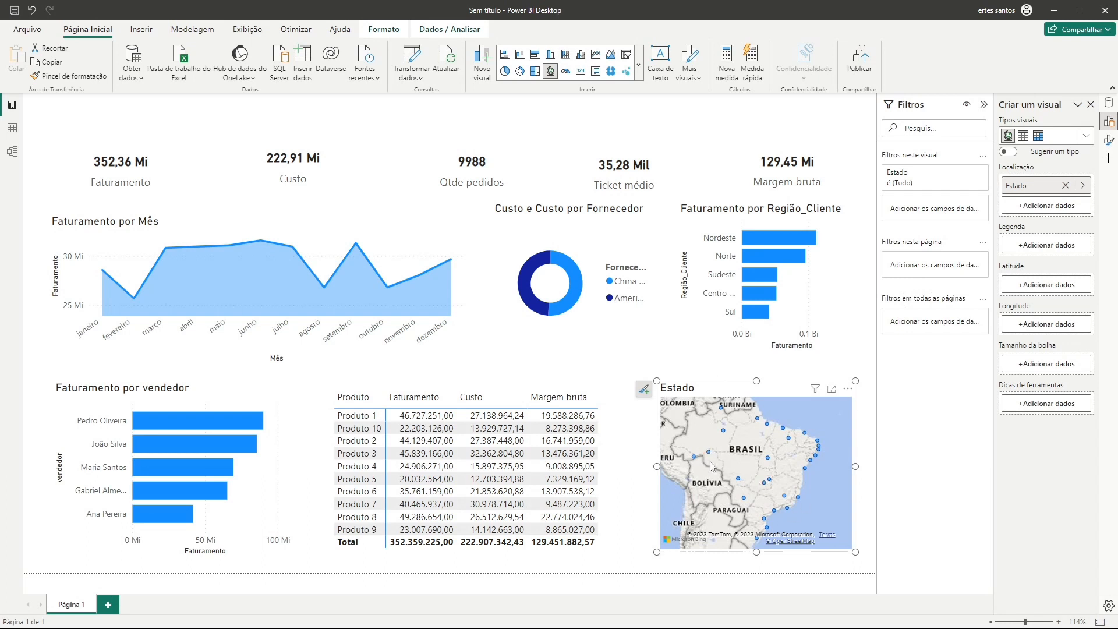
{"action": "mouse_move", "coordinate": [710, 456]}
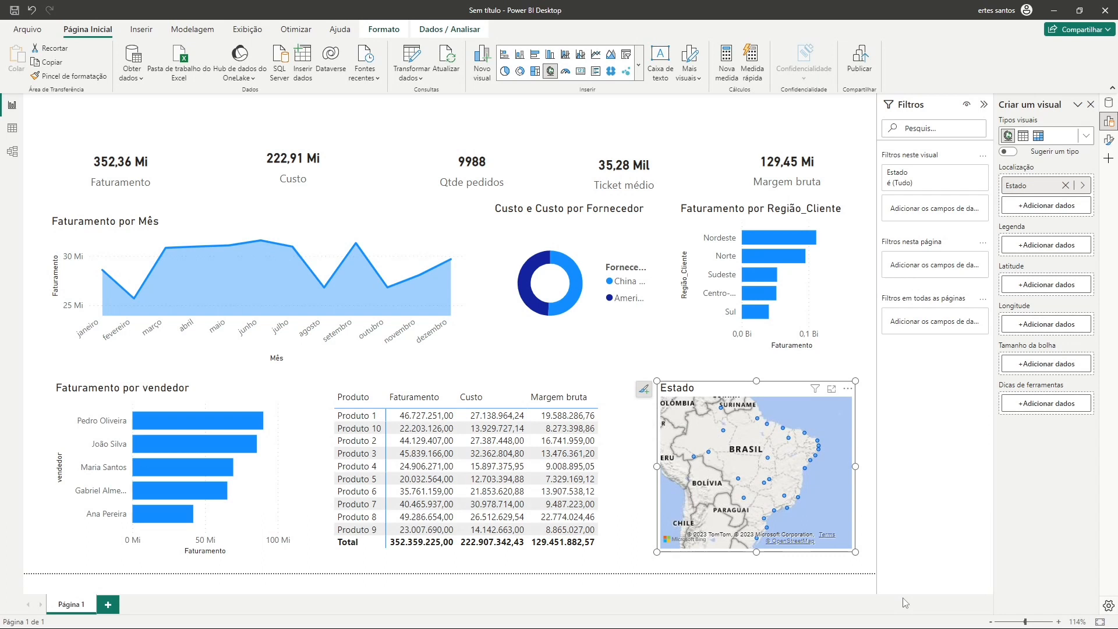
Assign the Faturamento measure from Calculos to the map's bubble size.
{"action": "left_click", "coordinate": [1036, 368]}
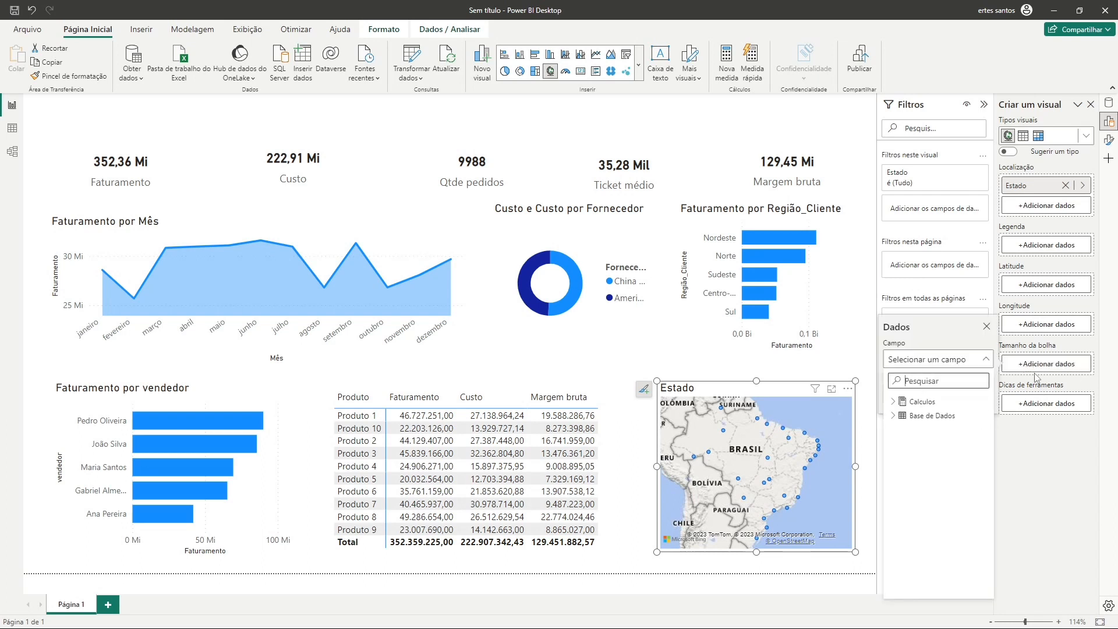
{"action": "left_click", "coordinate": [896, 407]}
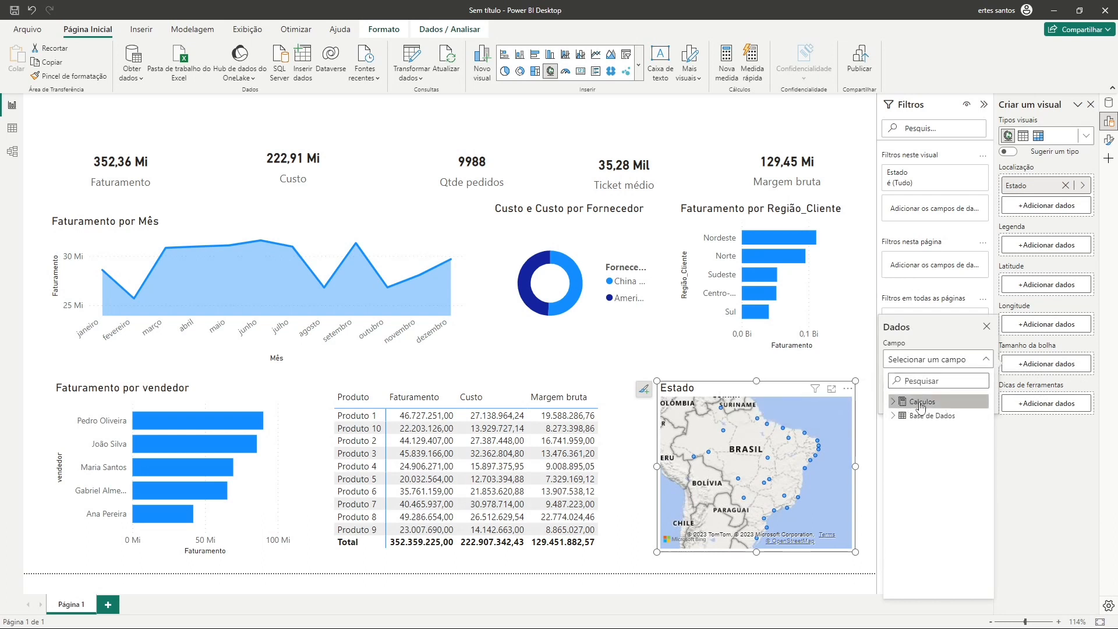
{"action": "left_click", "coordinate": [895, 402]}
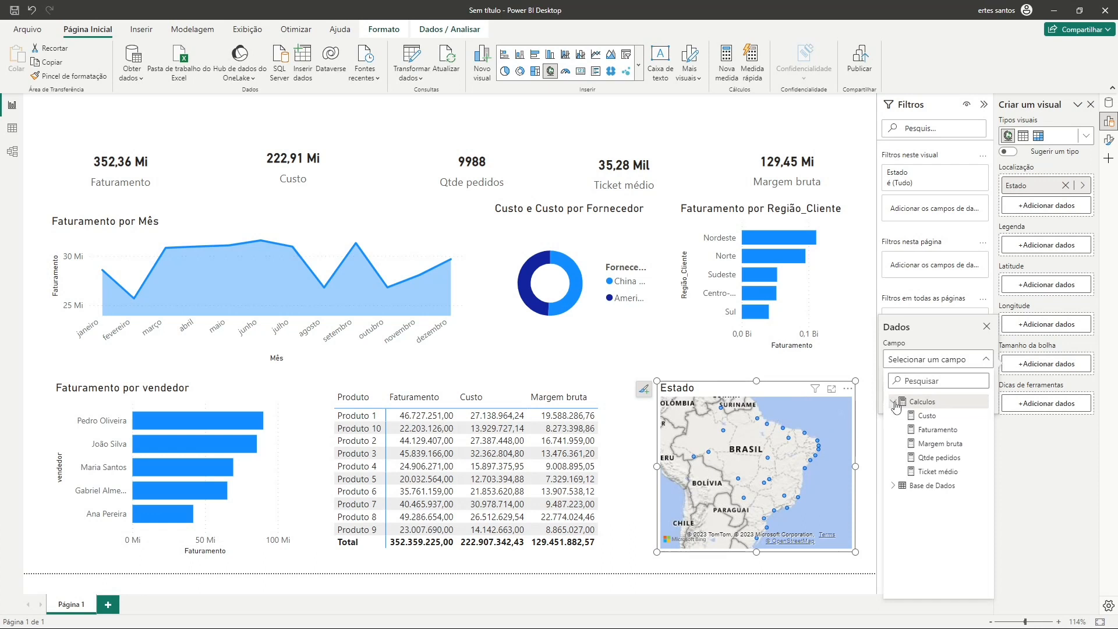
{"action": "left_click", "coordinate": [916, 431]}
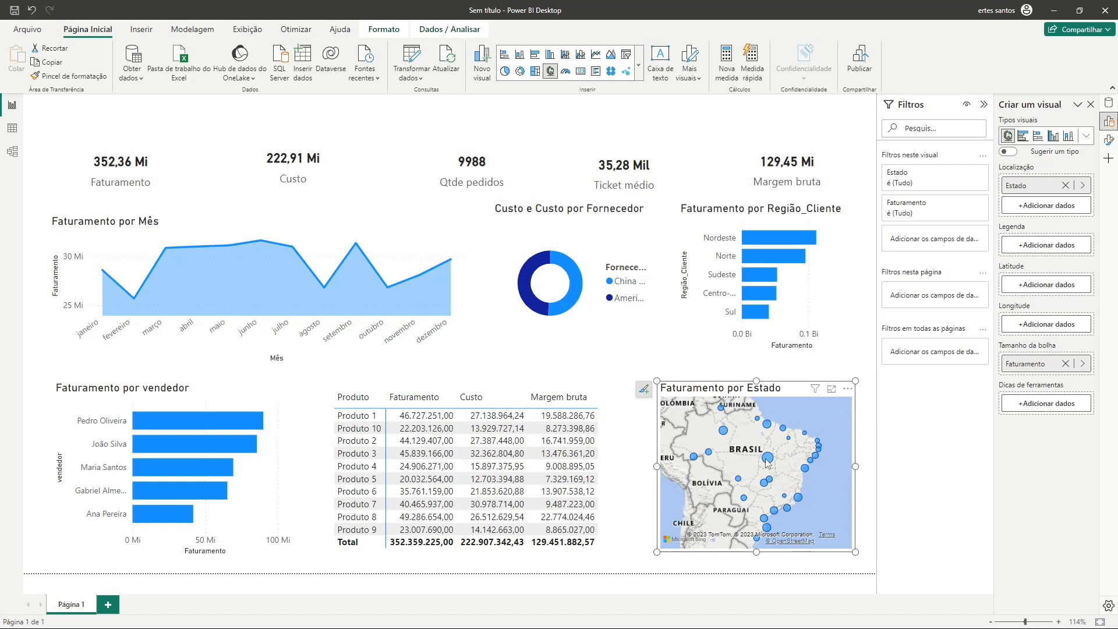
Check the state bubbles' tooltips on the map, test cross-filtering the page by Nordeste in the region chart, and clear the filter.
{"action": "mouse_move", "coordinate": [767, 427]}
{"action": "mouse_move", "coordinate": [799, 498]}
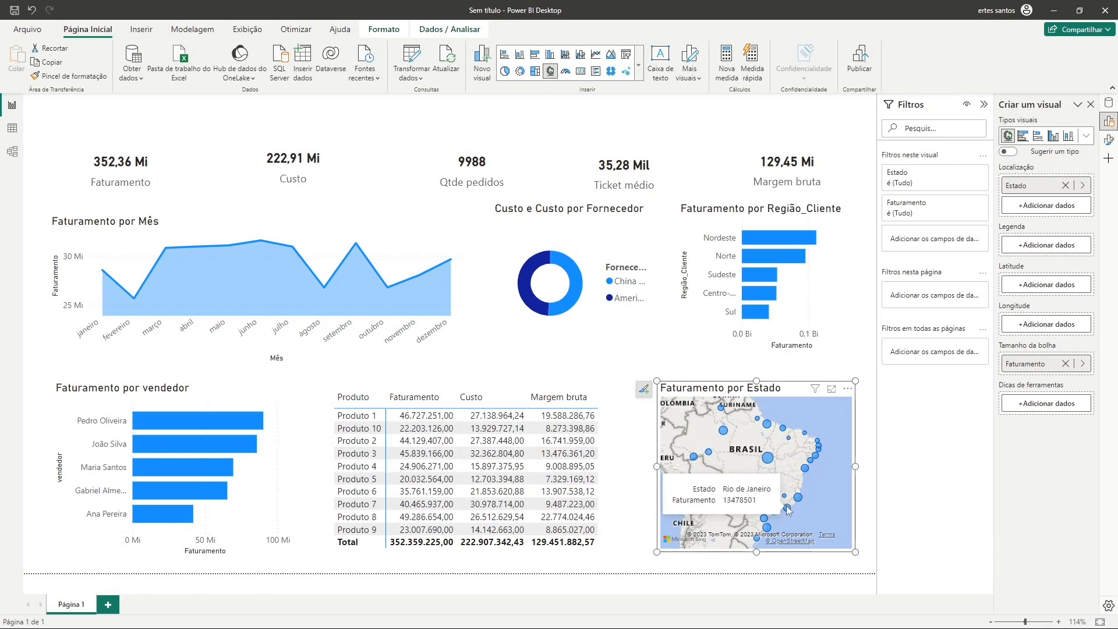
{"action": "mouse_move", "coordinate": [756, 545]}
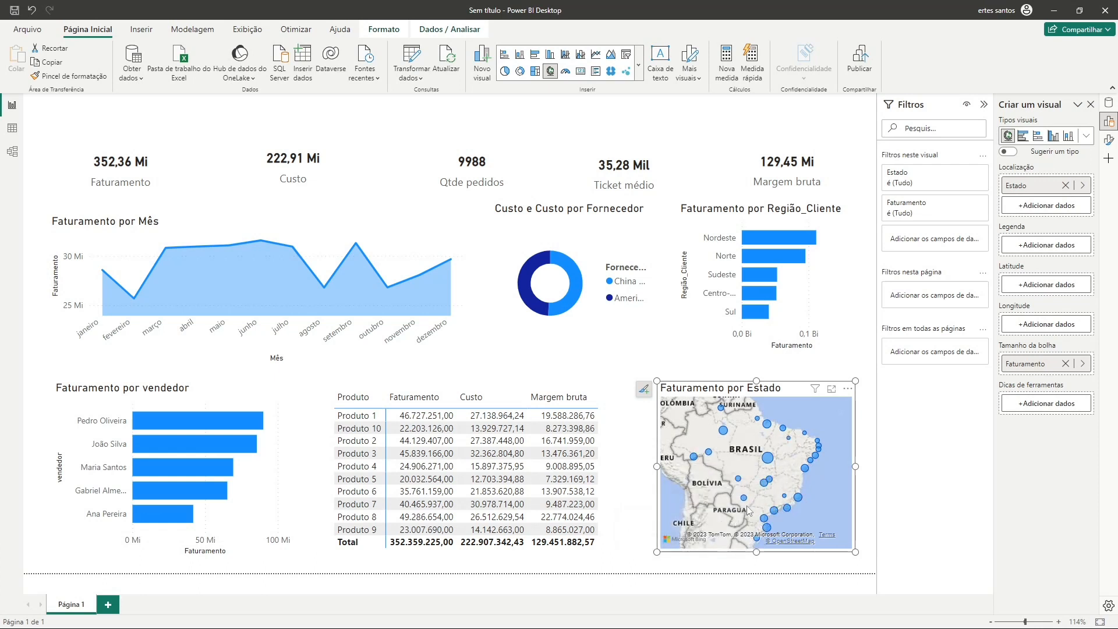
{"action": "mouse_move", "coordinate": [784, 242]}
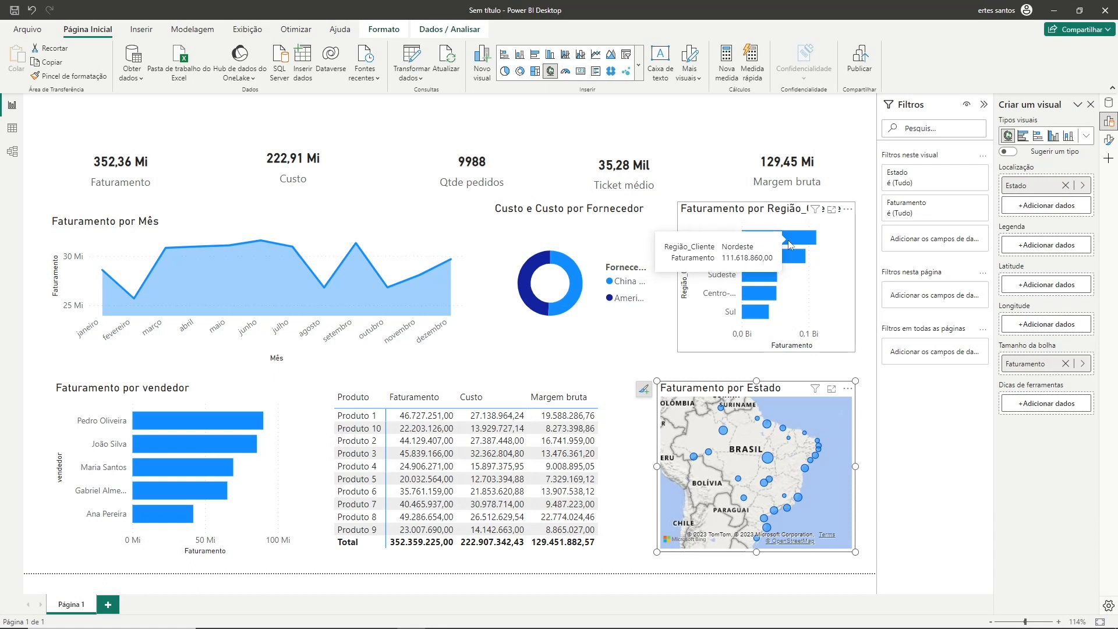
{"action": "left_click", "coordinate": [788, 240]}
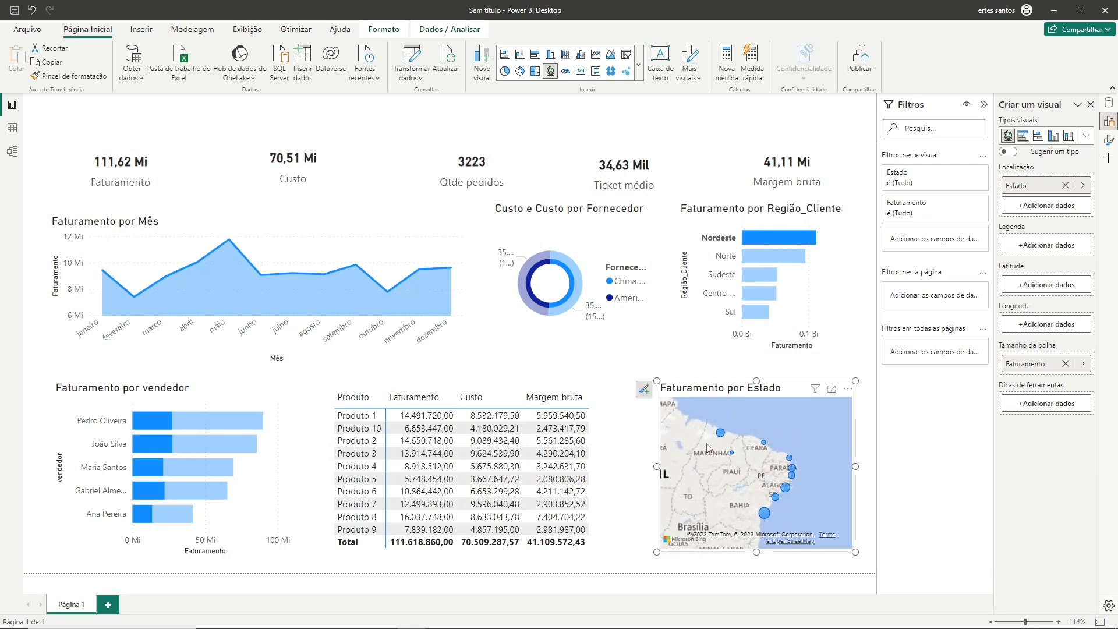
{"action": "left_click", "coordinate": [797, 324]}
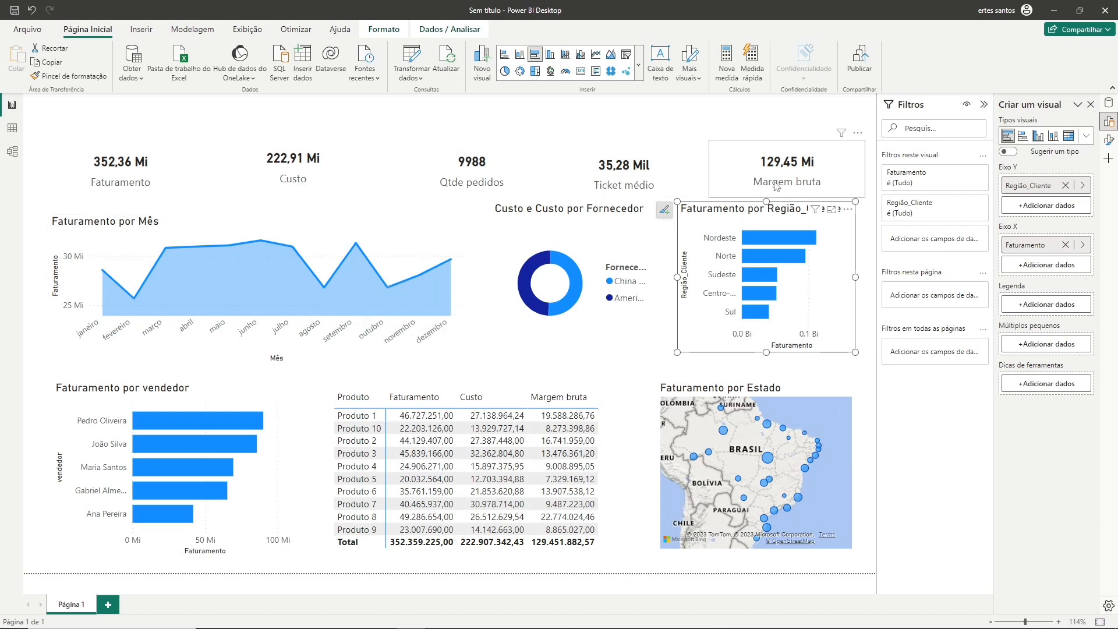
Shift the Custo donut slightly away from the region bar chart and deselect it.
{"action": "left_click_drag", "start_coordinate": [621, 259], "coordinate": [615, 259]}
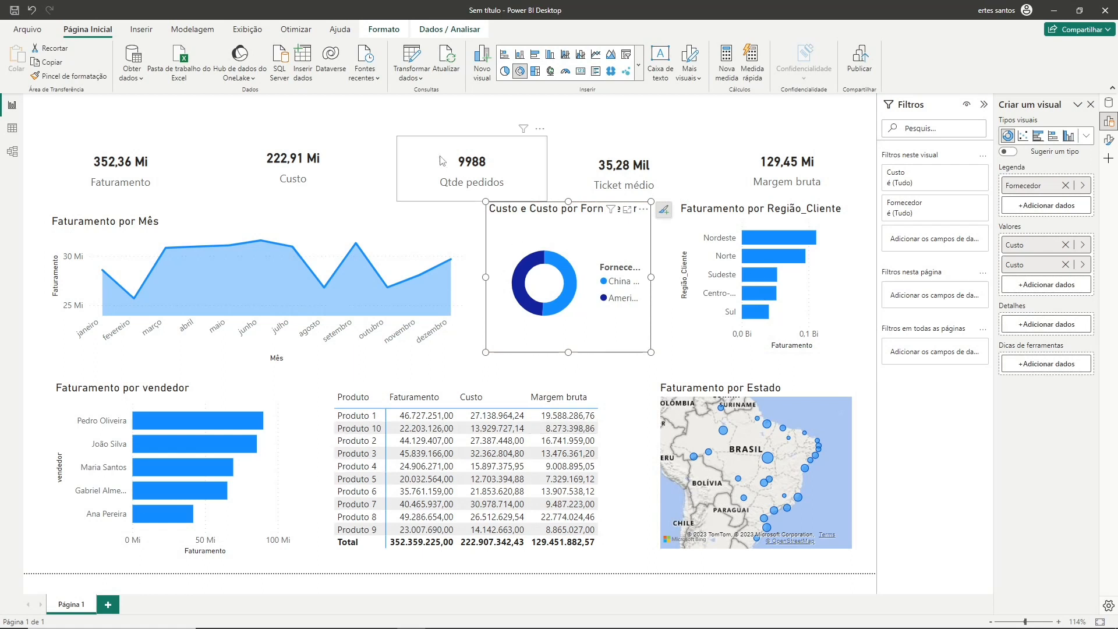
{"action": "left_click", "coordinate": [424, 126]}
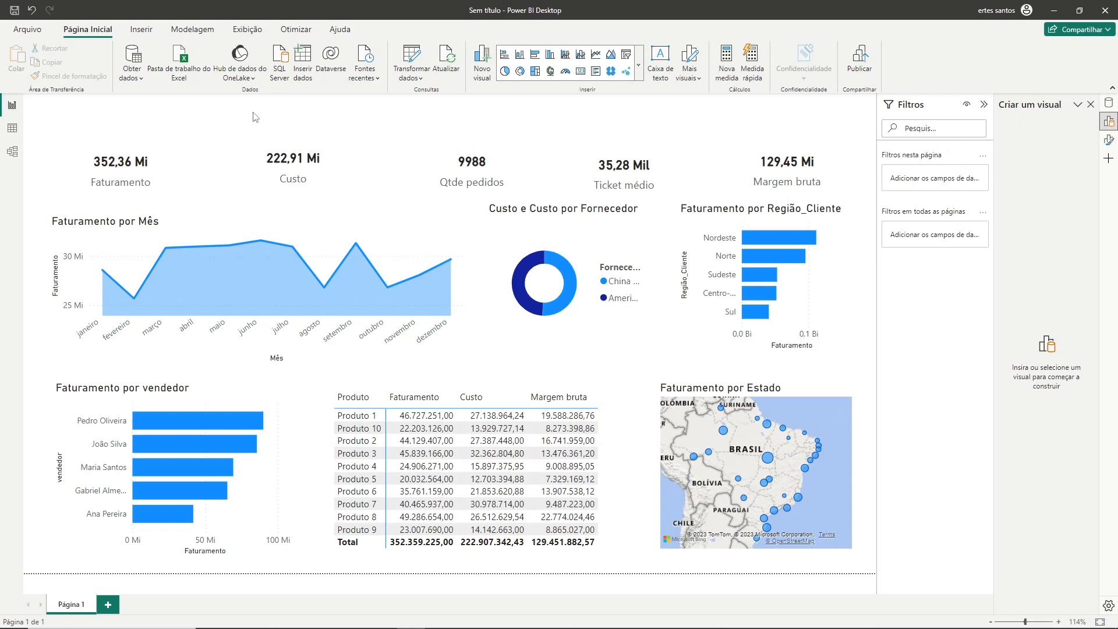
Load the Pagina 01 image from the projeto vendas folder as the page's canvas background.
{"action": "left_click", "coordinate": [1109, 145]}
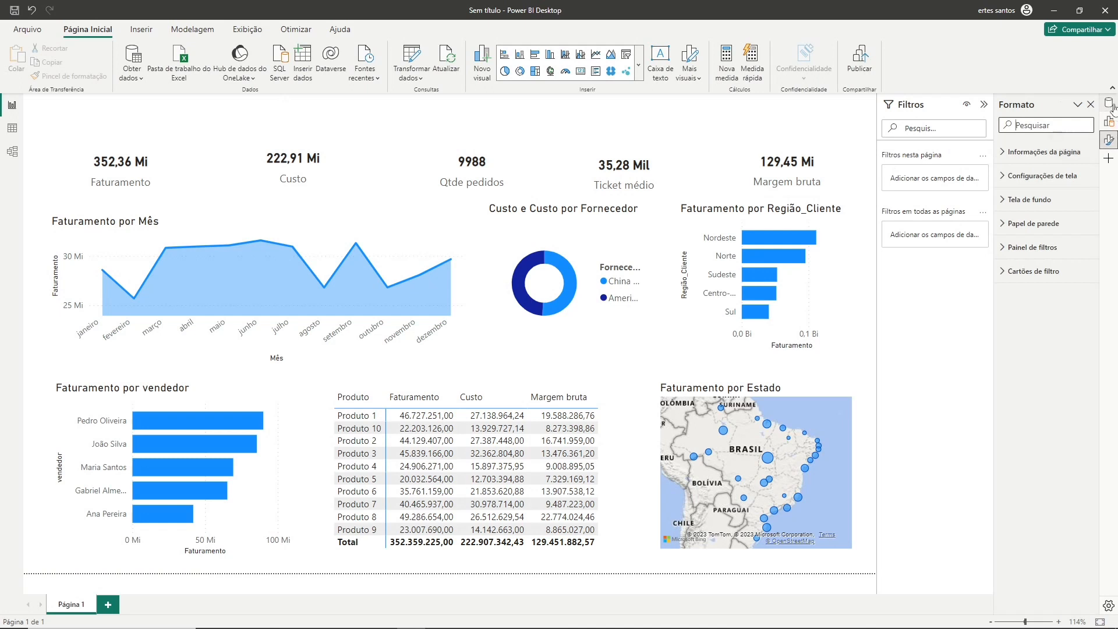
{"action": "left_click", "coordinate": [1002, 203]}
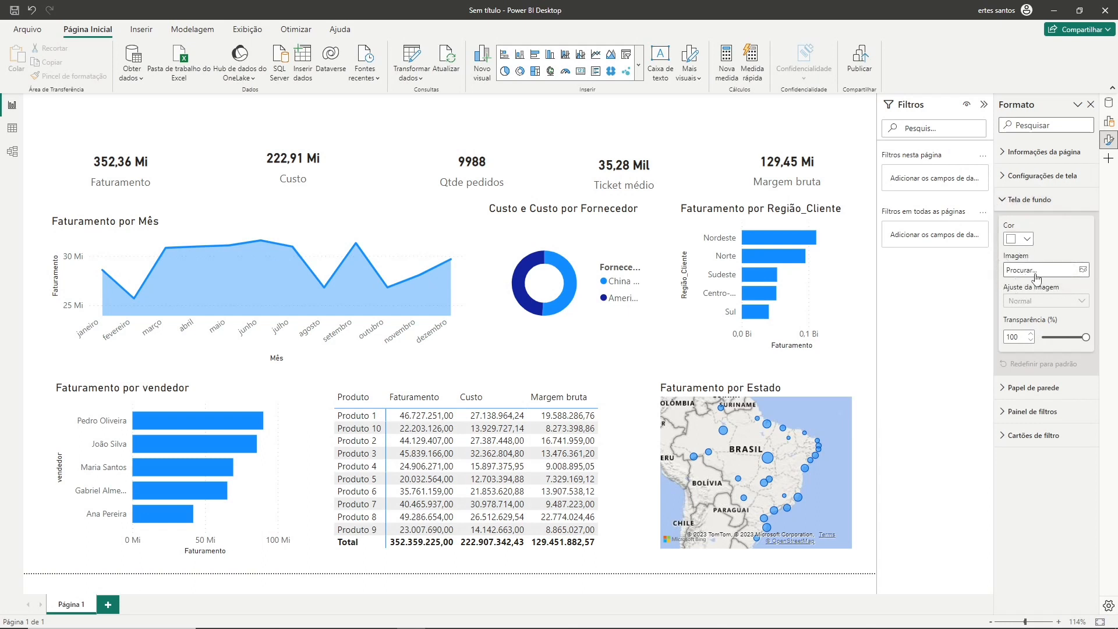
{"action": "left_click", "coordinate": [1083, 271]}
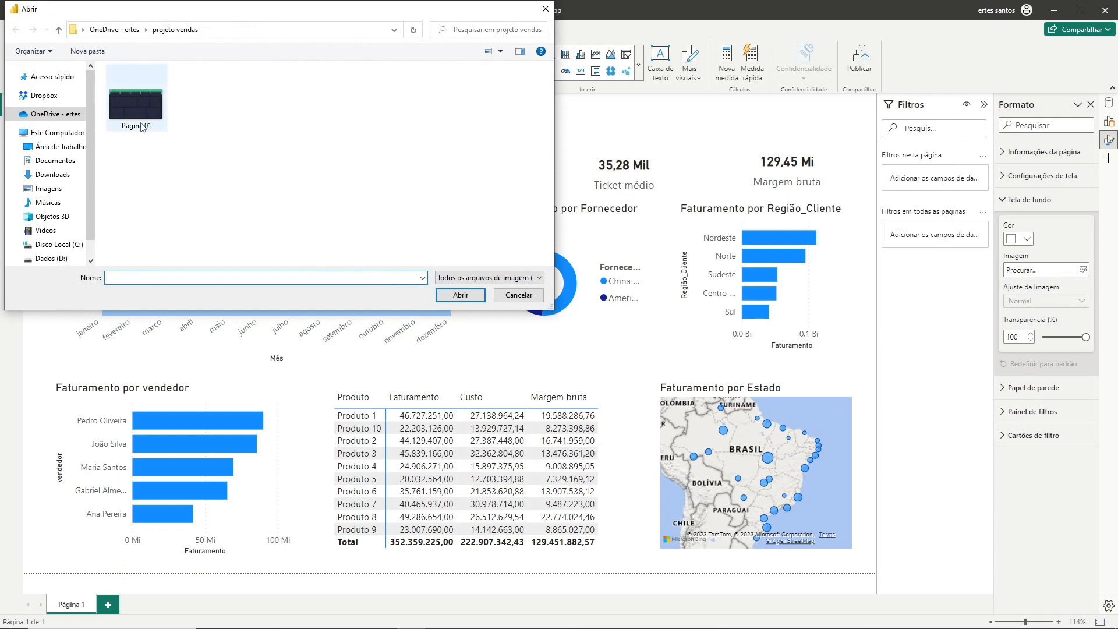
{"action": "left_click", "coordinate": [133, 103]}
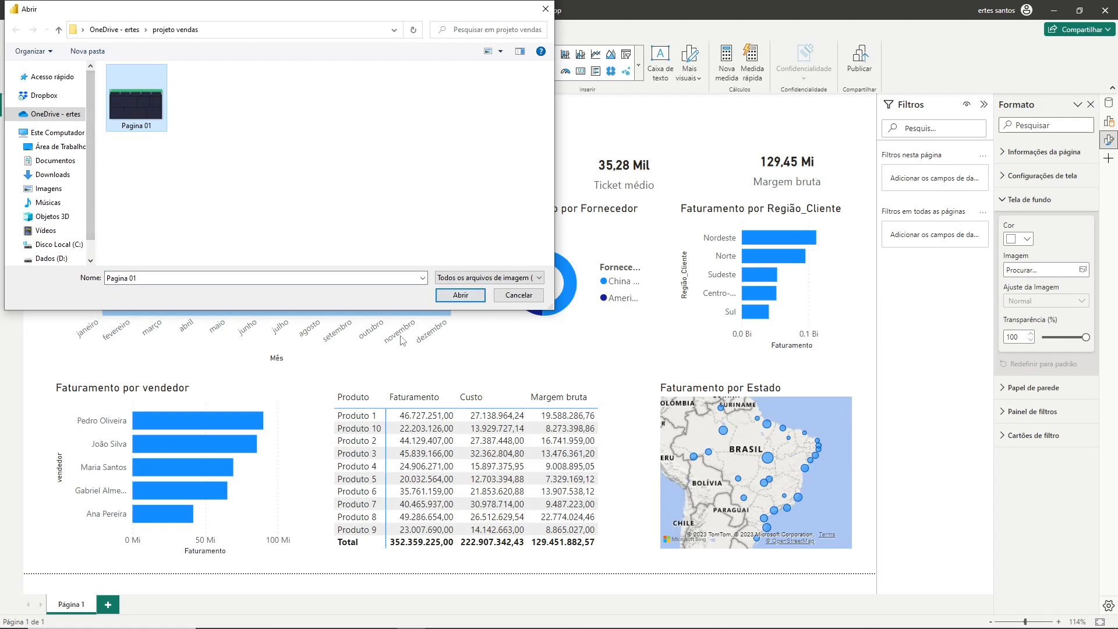
{"action": "left_click", "coordinate": [460, 295]}
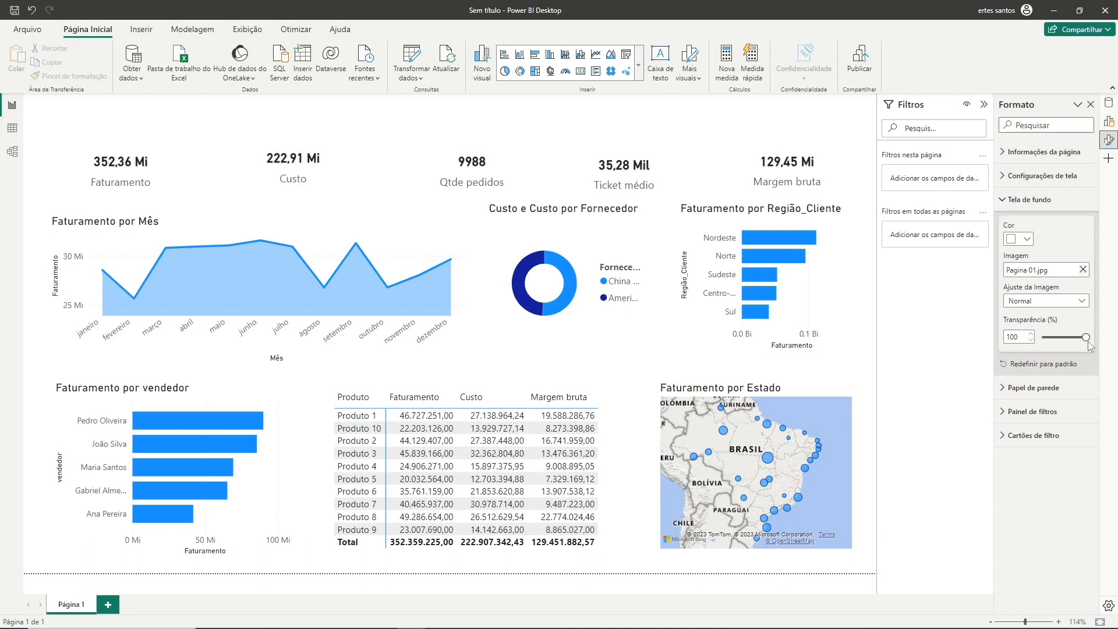
Set the canvas background's transparency to 0% and its image fit to Ajuste.
{"action": "left_click_drag", "start_coordinate": [1087, 339], "coordinate": [1042, 337]}
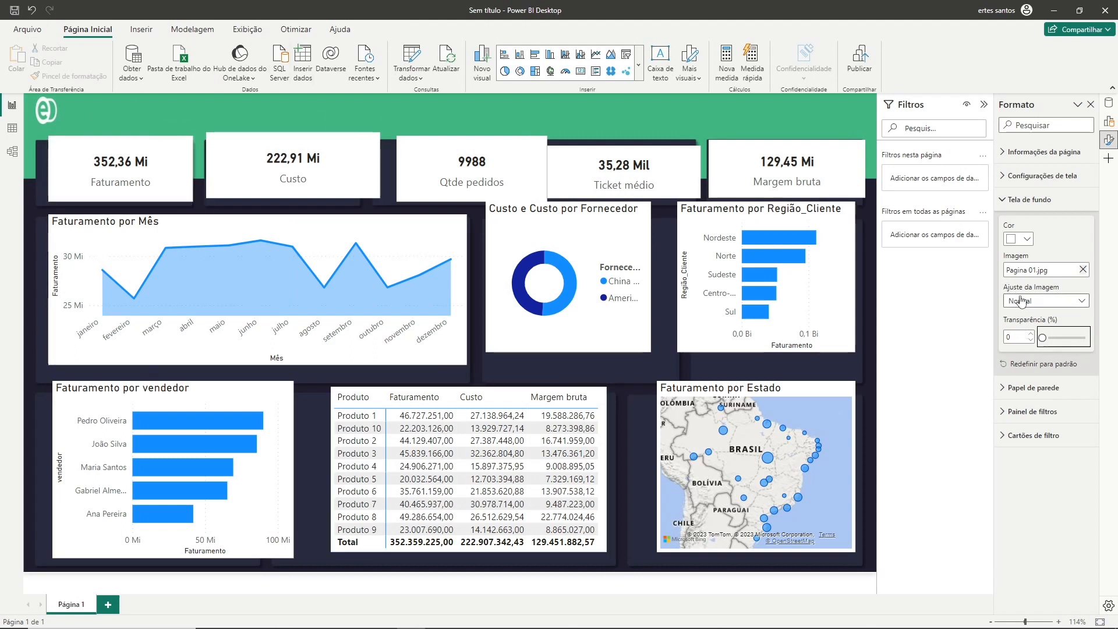
{"action": "left_click", "coordinate": [1055, 304]}
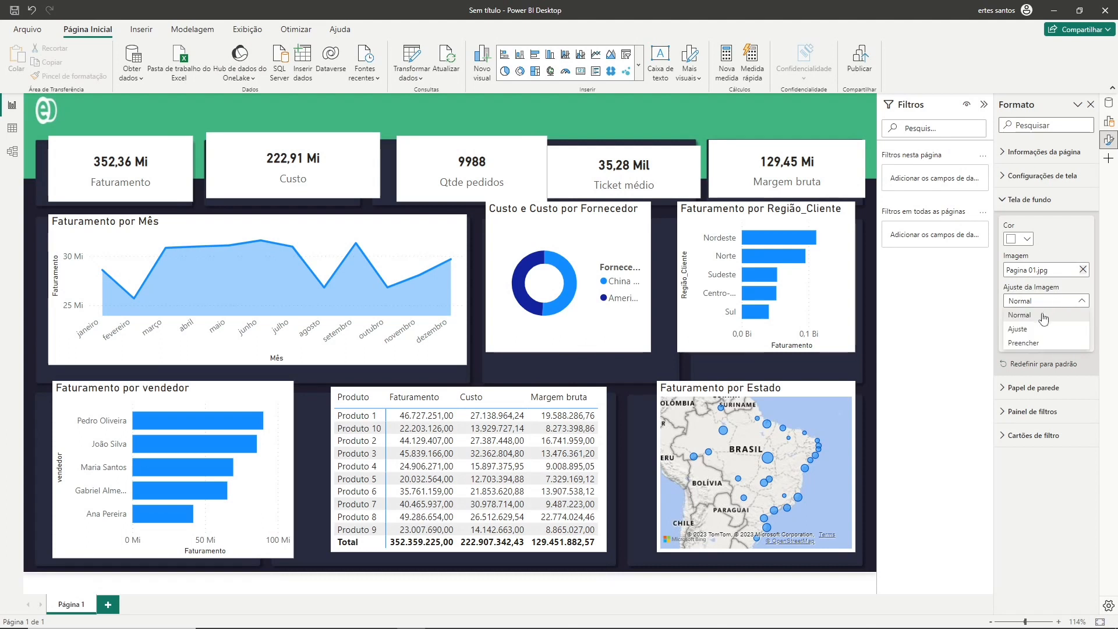
{"action": "left_click", "coordinate": [1030, 330]}
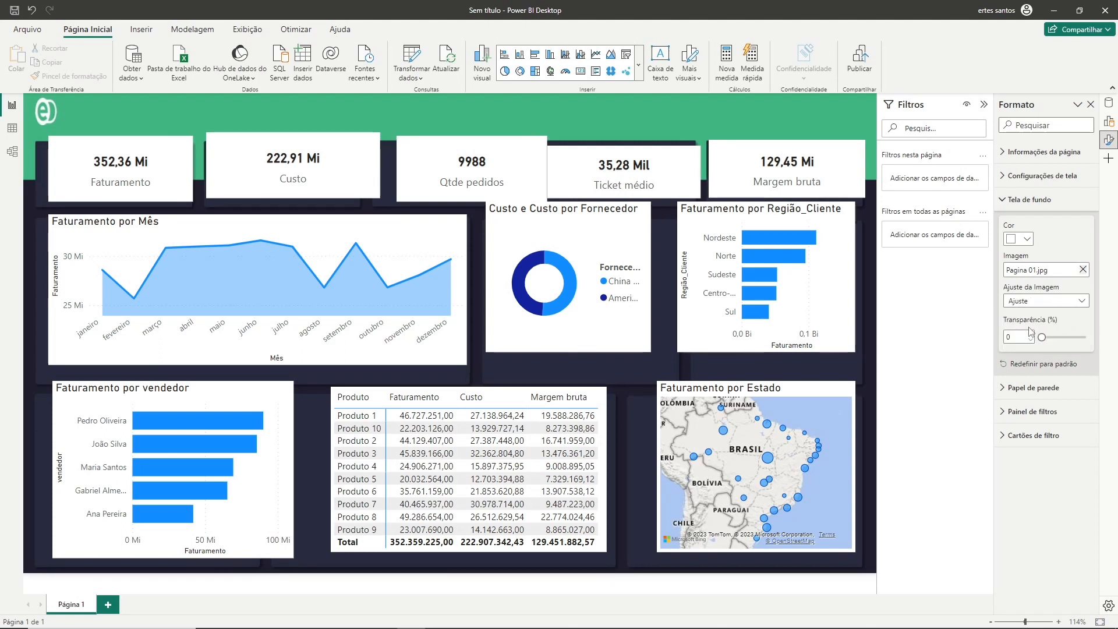
{"action": "left_click", "coordinate": [1007, 204]}
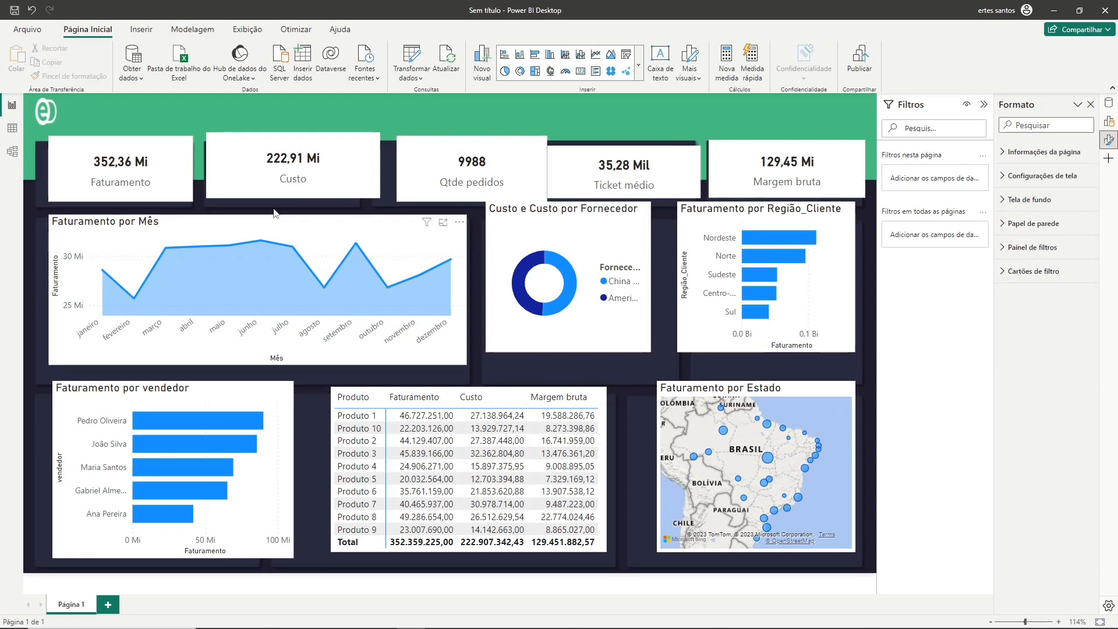
Fit the Faturamento and Custo cards into the first two background frames by moving them and trimming their size.
{"action": "mouse_move", "coordinate": [172, 201]}
{"action": "left_mouse_down"}
{"action": "mouse_move", "coordinate": [171, 188]}
{"action": "mouse_move", "coordinate": [176, 203]}
{"action": "left_mouse_up"}
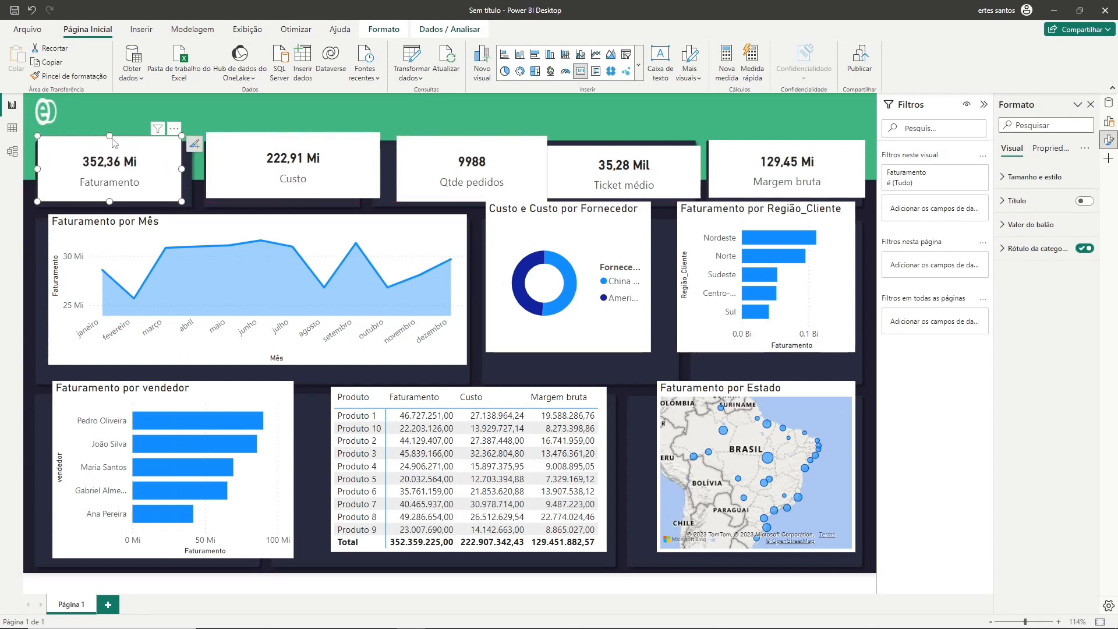
{"action": "left_click_drag", "start_coordinate": [293, 174], "coordinate": [293, 181]}
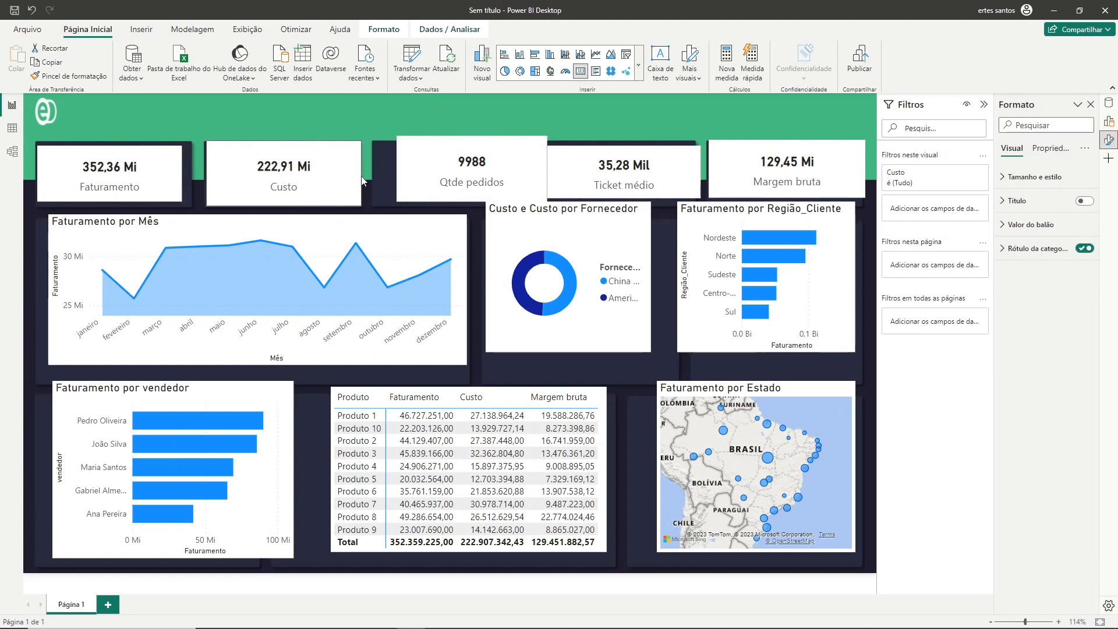
{"action": "left_click_drag", "start_coordinate": [381, 174], "coordinate": [356, 174]}
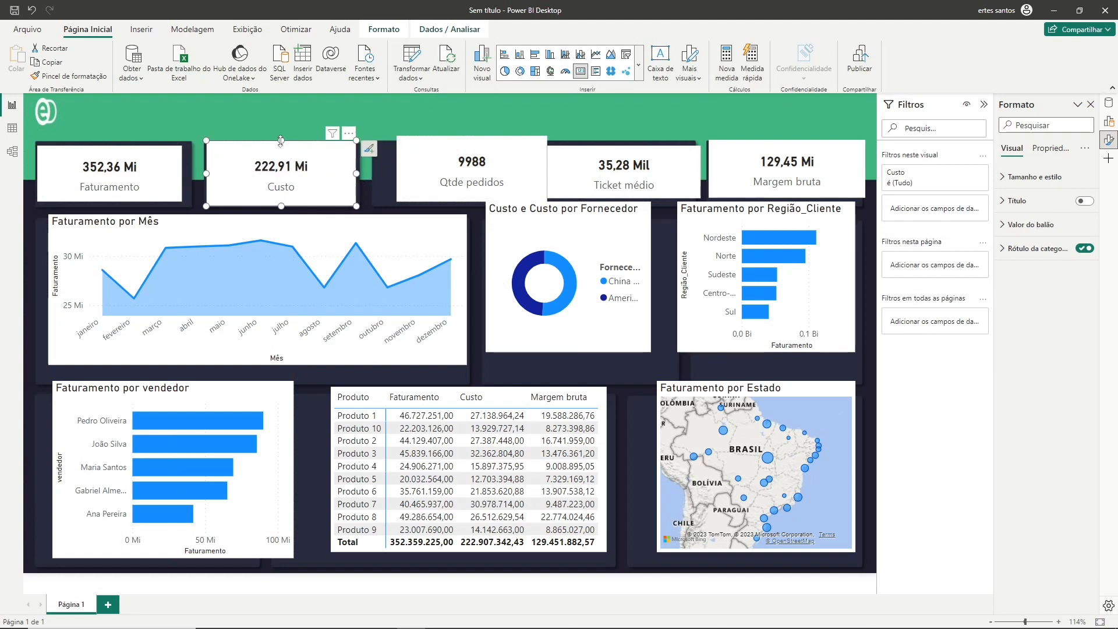
{"action": "left_click_drag", "start_coordinate": [282, 140], "coordinate": [282, 145]}
Fit the Qtde pedidos and Ticket médio cards into the third and fourth background frames by moving and resizing them.
{"action": "left_click_drag", "start_coordinate": [451, 189], "coordinate": [427, 191]}
{"action": "left_click_drag", "start_coordinate": [526, 136], "coordinate": [520, 145]}
{"action": "left_click_drag", "start_coordinate": [634, 170], "coordinate": [629, 170]}
{"action": "left_click_drag", "start_coordinate": [695, 198], "coordinate": [692, 198]}
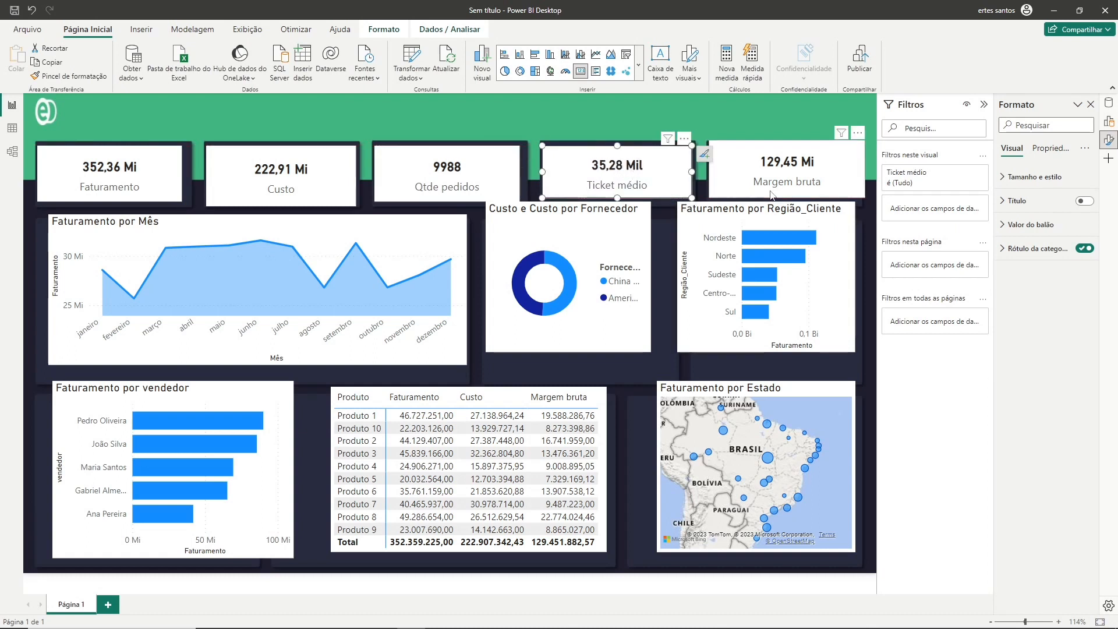
Move the region bar chart down clear of the cards, and fit the Margem bruta card into the fifth background frame.
{"action": "left_click", "coordinate": [771, 194]}
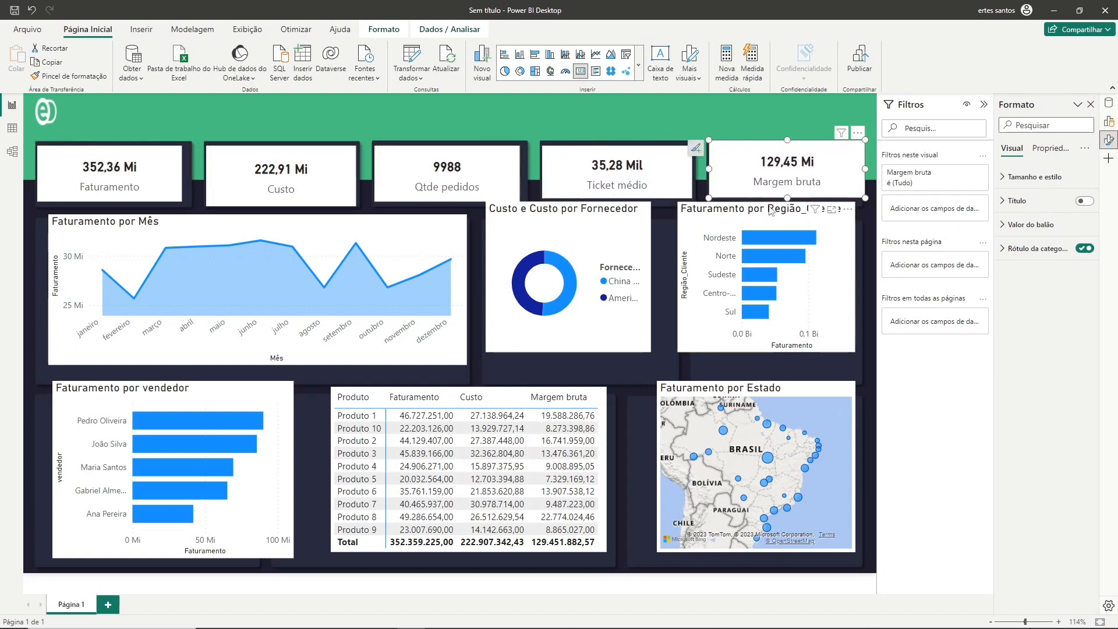
{"action": "left_click_drag", "start_coordinate": [774, 209], "coordinate": [784, 237]}
{"action": "left_click_drag", "start_coordinate": [781, 195], "coordinate": [781, 202]}
{"action": "left_click_drag", "start_coordinate": [864, 204], "coordinate": [861, 202]}
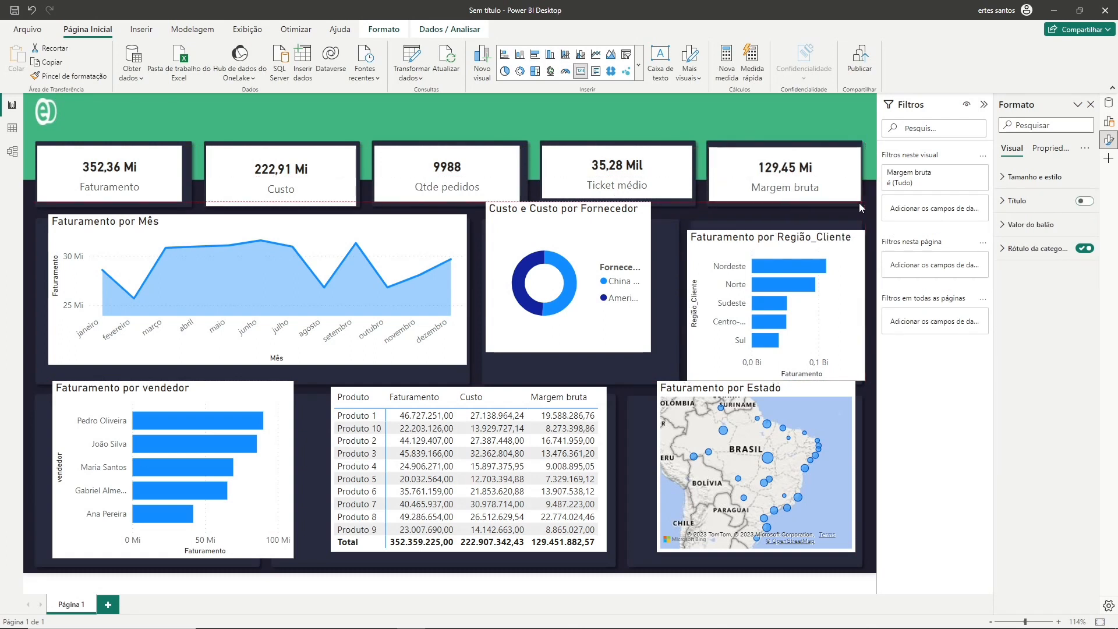
Fine-tune the positions of the Custo and Faturamento cards inside their frames and deselect them.
{"action": "left_click_drag", "start_coordinate": [302, 199], "coordinate": [303, 196]}
{"action": "left_click_drag", "start_coordinate": [169, 194], "coordinate": [173, 194]}
{"action": "left_click", "coordinate": [213, 374]}
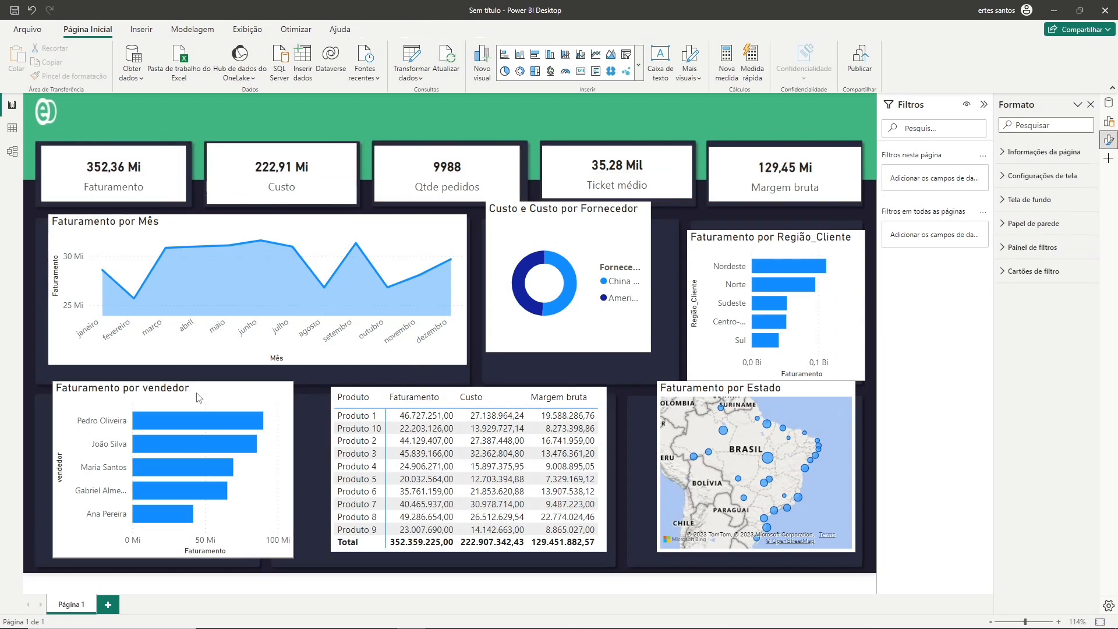
Shorten the Faturamento por vendedor chart from its upper edge, shift it left, and narrow it to fit its background frame.
{"action": "left_click", "coordinate": [197, 389]}
{"action": "left_click_drag", "start_coordinate": [173, 382], "coordinate": [174, 399]}
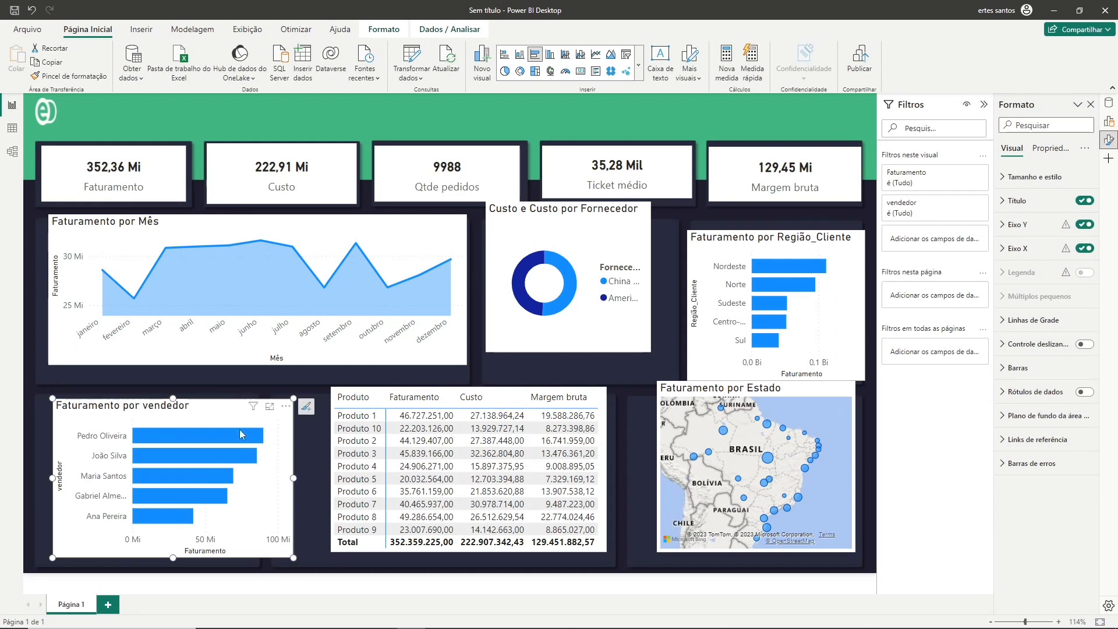
{"action": "left_click_drag", "start_coordinate": [231, 419], "coordinate": [216, 419]}
{"action": "left_click_drag", "start_coordinate": [278, 478], "coordinate": [254, 482]}
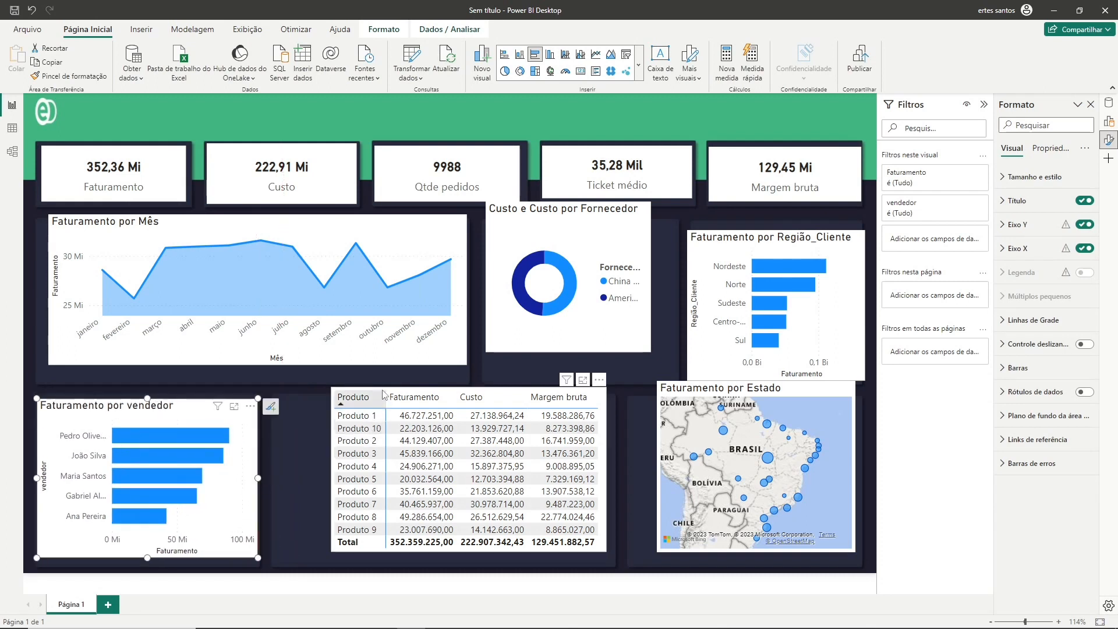
Fit the product matrix into the middle frame of the lower row by moving and widening it, and widen its Custo and Faturamento columns.
{"action": "left_click_drag", "start_coordinate": [383, 394], "coordinate": [342, 406]}
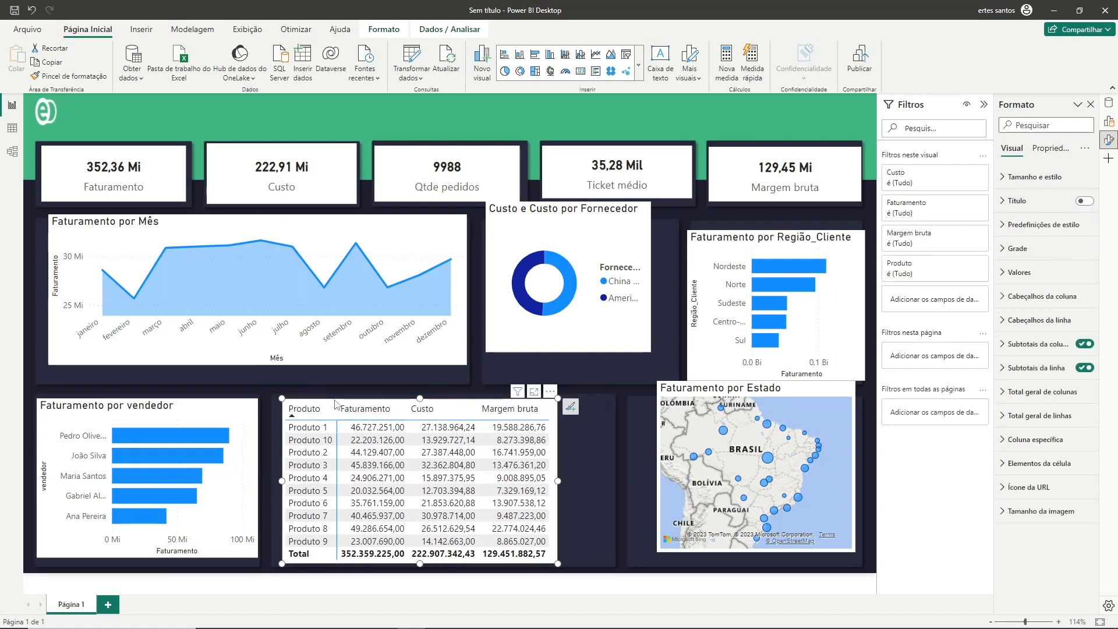
{"action": "left_click_drag", "start_coordinate": [555, 482], "coordinate": [610, 481]}
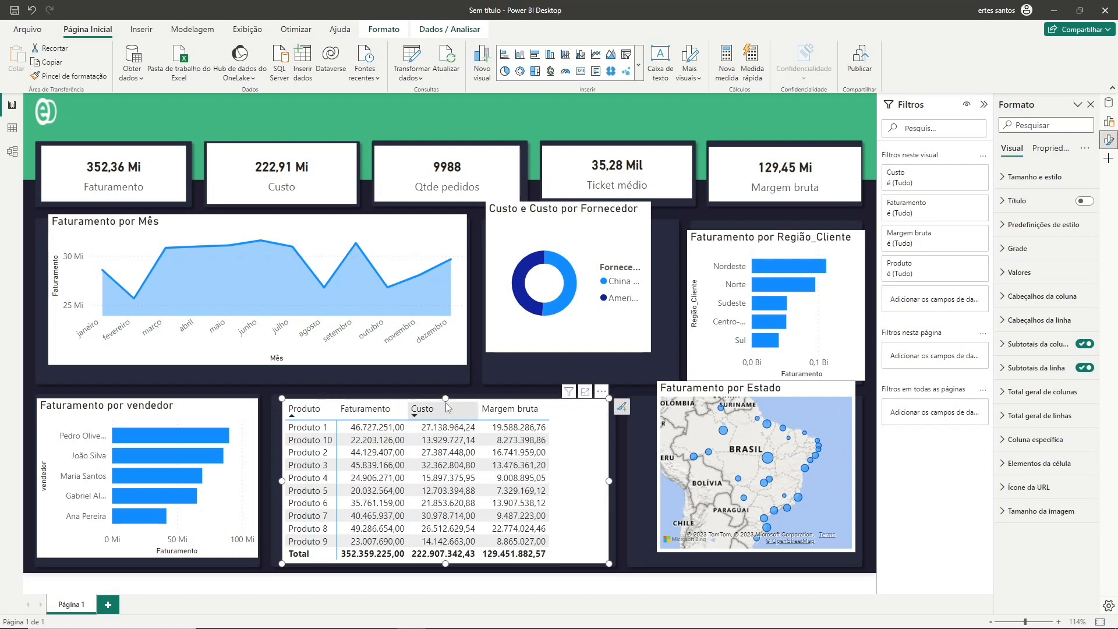
{"action": "left_click_drag", "start_coordinate": [478, 410], "coordinate": [519, 415]}
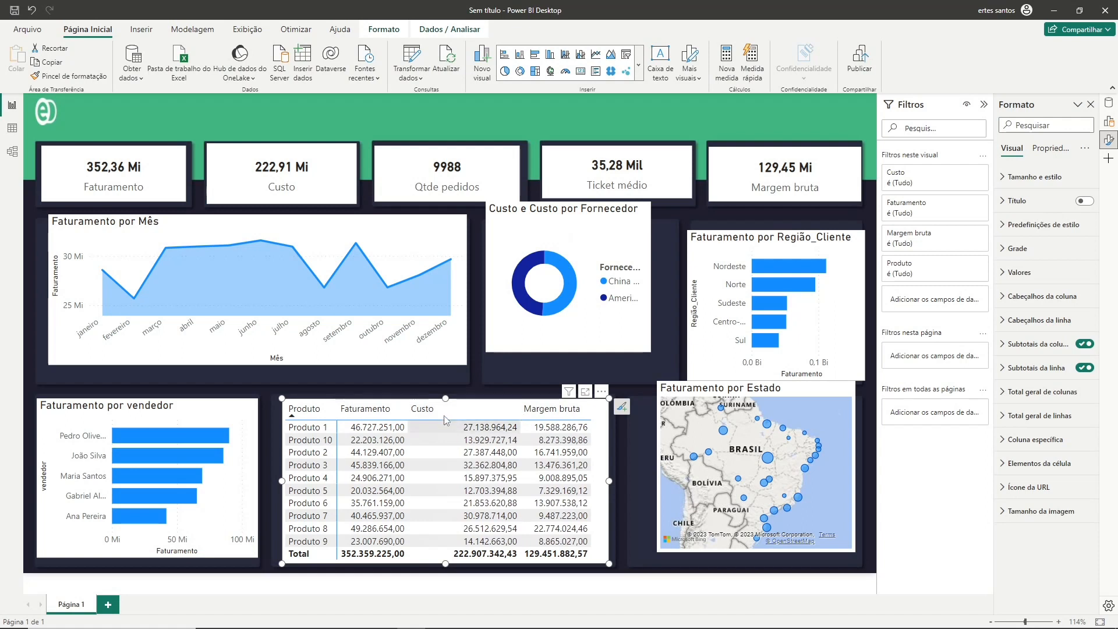
{"action": "left_click_drag", "start_coordinate": [412, 414], "coordinate": [423, 409]}
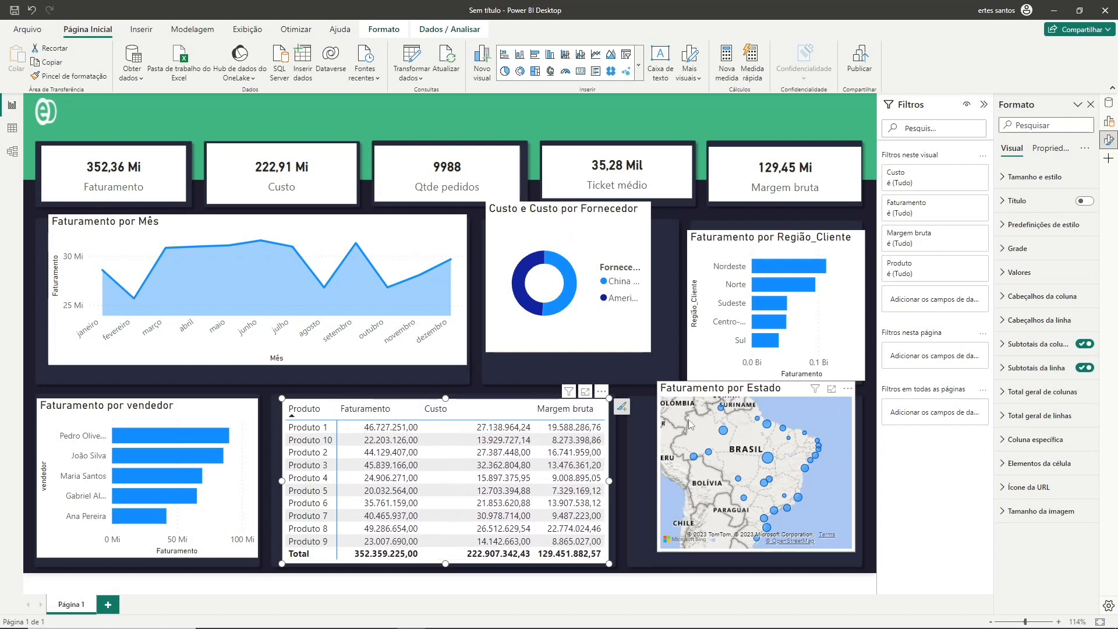
Move the Faturamento por Estado map into the last frame of the lower row and widen it to fill the frame.
{"action": "mouse_move", "coordinate": [720, 395]}
{"action": "left_mouse_down"}
{"action": "mouse_move", "coordinate": [696, 404]}
{"action": "mouse_move", "coordinate": [735, 399]}
{"action": "left_mouse_up"}
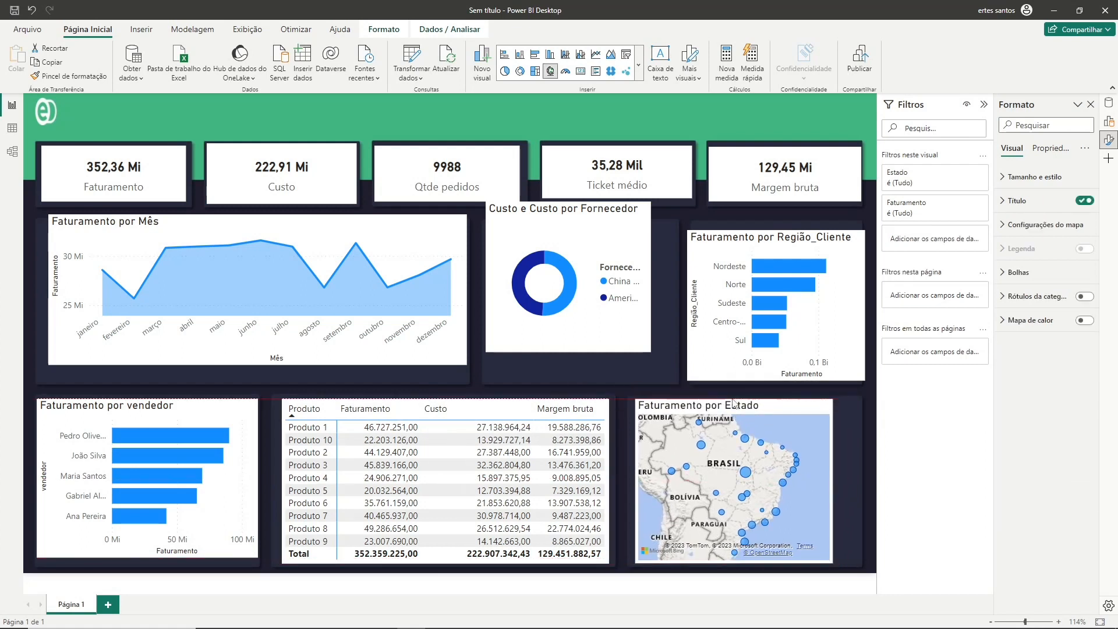
{"action": "left_click_drag", "start_coordinate": [833, 483], "coordinate": [862, 481]}
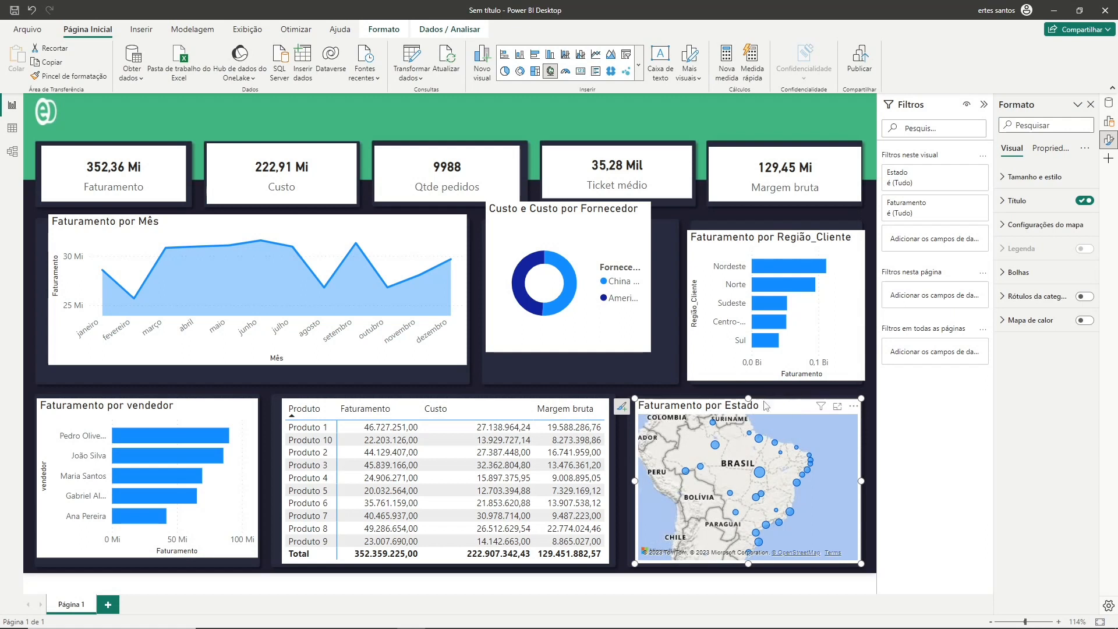
{"action": "mouse_move", "coordinate": [791, 405]}
{"action": "left_mouse_down"}
{"action": "mouse_move", "coordinate": [766, 402]}
{"action": "mouse_move", "coordinate": [782, 408]}
{"action": "mouse_move", "coordinate": [768, 269]}
{"action": "mouse_move", "coordinate": [608, 212]}
{"action": "mouse_move", "coordinate": [721, 368]}
{"action": "mouse_move", "coordinate": [780, 407]}
{"action": "left_mouse_up"}
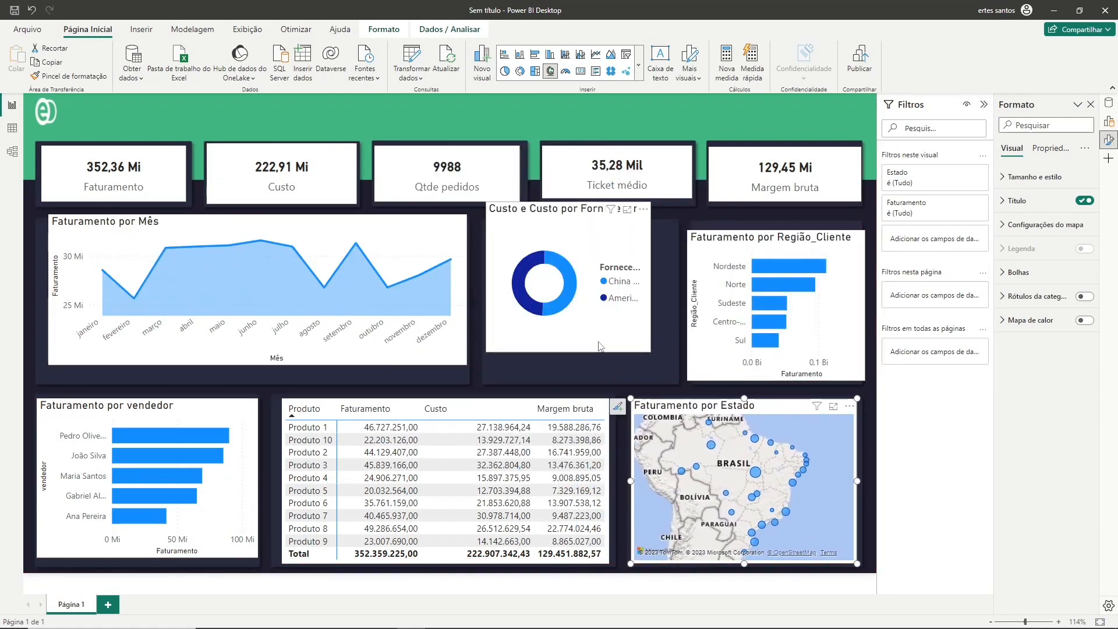
Fit the Custo por Fornecedor donut chart and the Faturamento por Mês chart into their frames by moving and resizing them, and deselect.
{"action": "left_click_drag", "start_coordinate": [599, 343], "coordinate": [674, 380]}
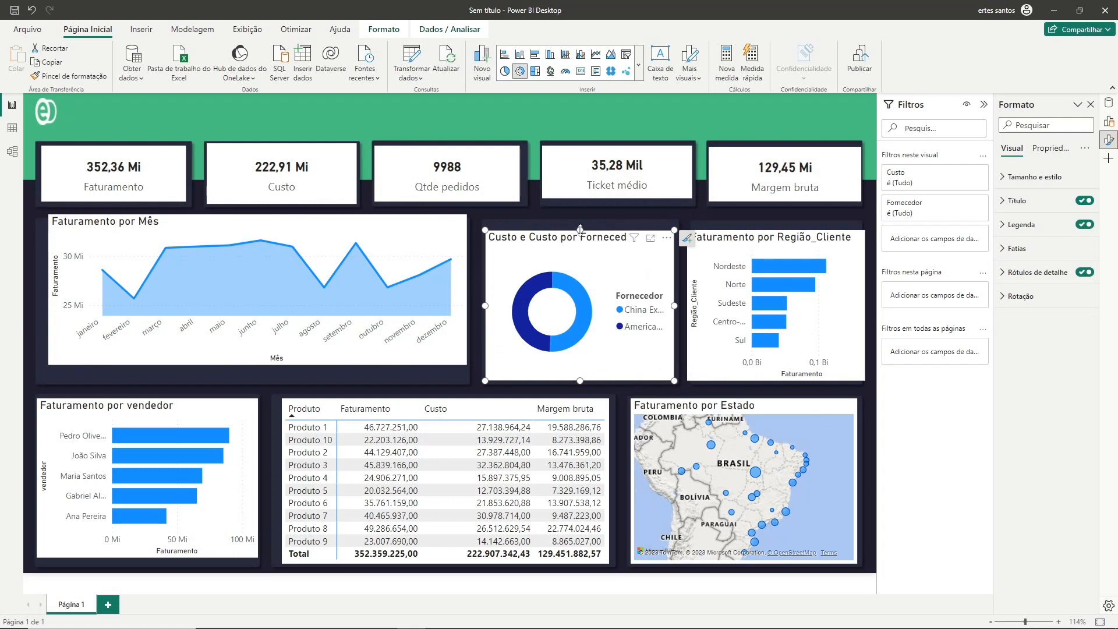
{"action": "left_click_drag", "start_coordinate": [580, 229], "coordinate": [580, 223]}
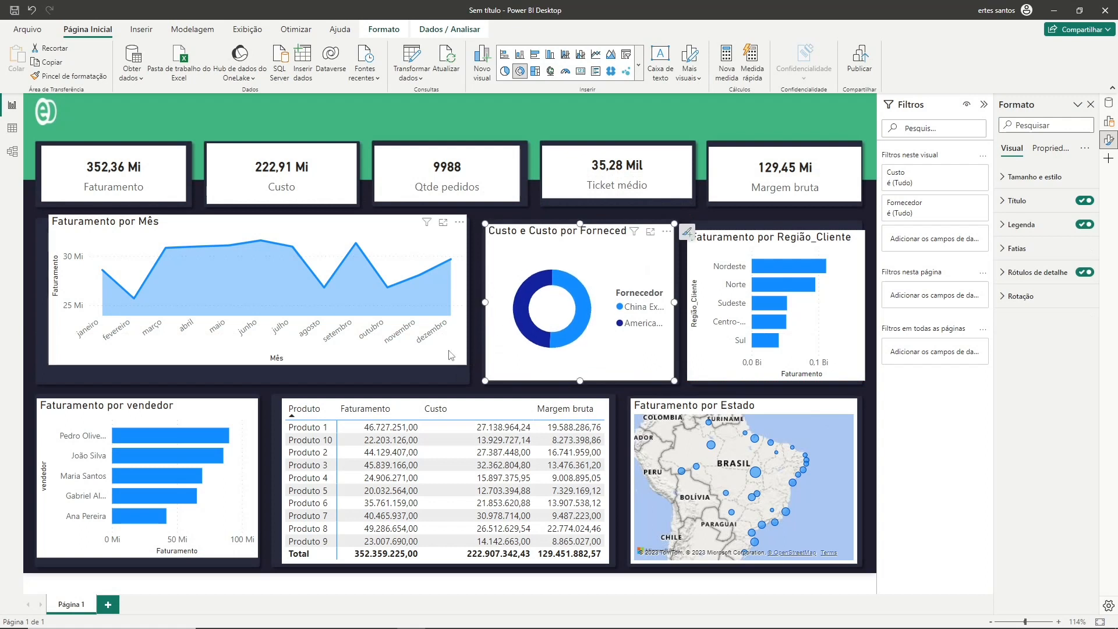
{"action": "left_click_drag", "start_coordinate": [451, 355], "coordinate": [446, 372]}
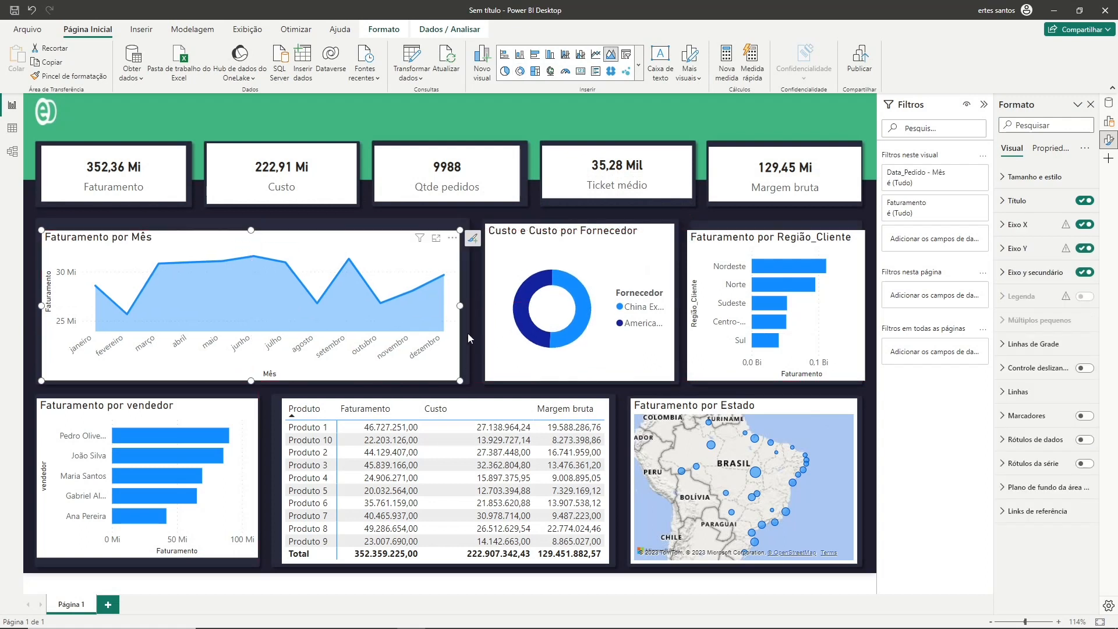
{"action": "left_click_drag", "start_coordinate": [460, 307], "coordinate": [467, 307]}
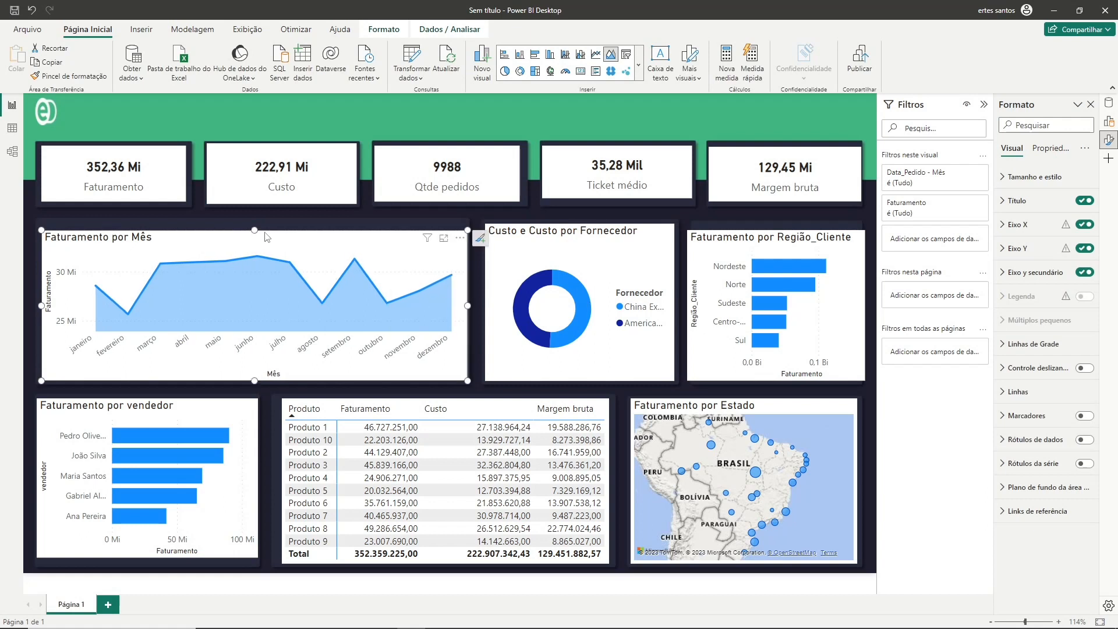
{"action": "left_click_drag", "start_coordinate": [256, 231], "coordinate": [257, 227]}
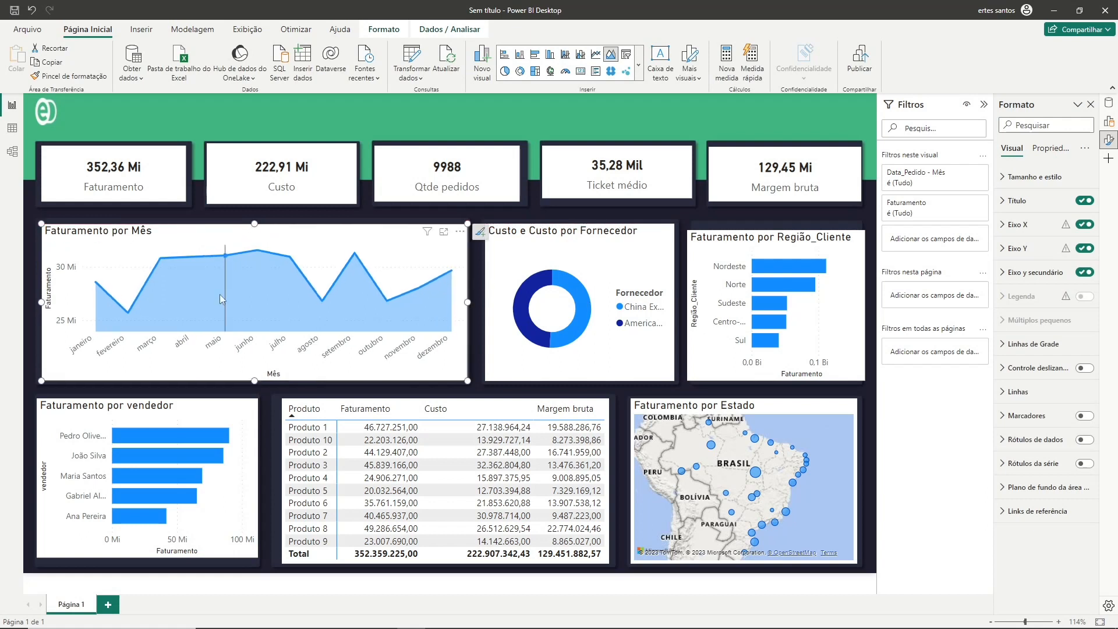
{"action": "left_click", "coordinate": [182, 117]}
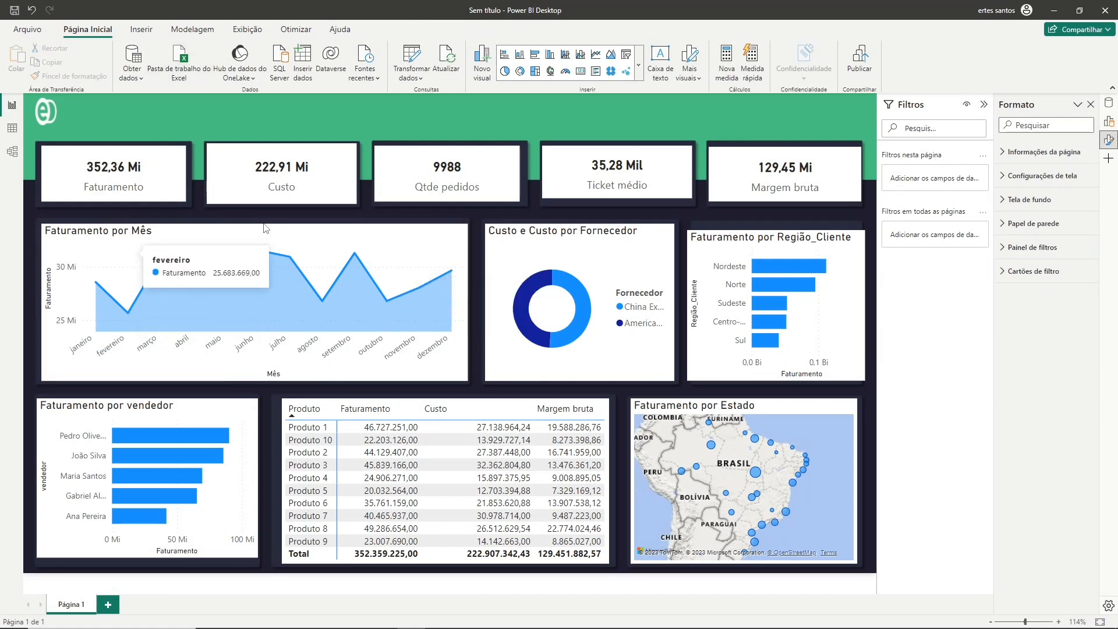
Apply the purple gradient theme with the dark purple background from the Power BI themes to the report.
{"action": "mouse_move", "coordinate": [250, 279]}
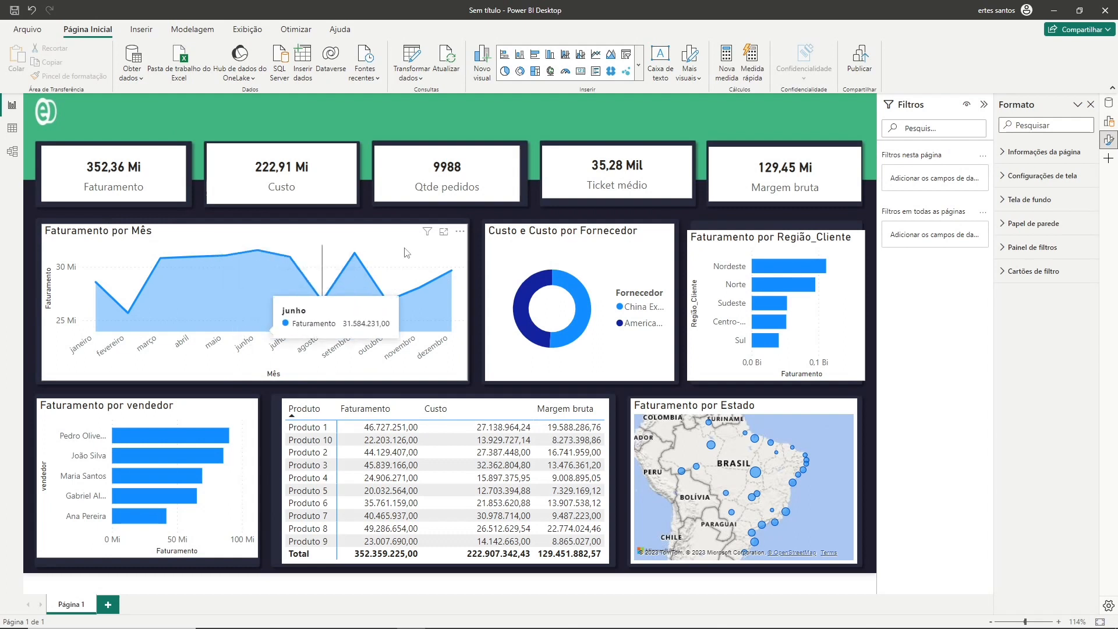
{"action": "left_click", "coordinate": [141, 29]}
{"action": "left_click", "coordinate": [198, 31]}
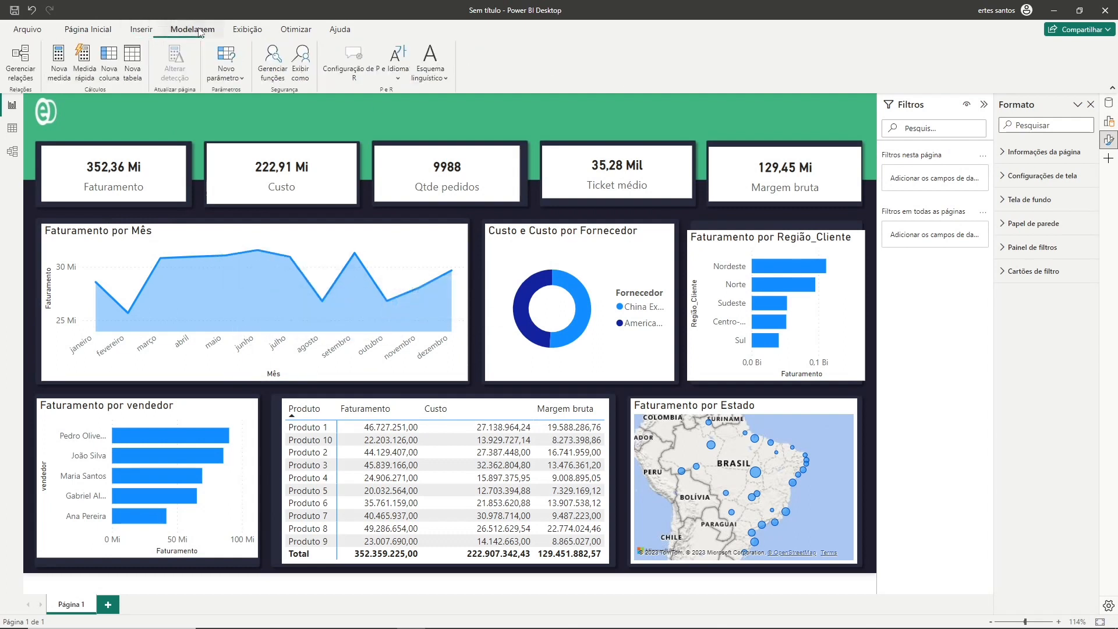
{"action": "left_click", "coordinate": [247, 29]}
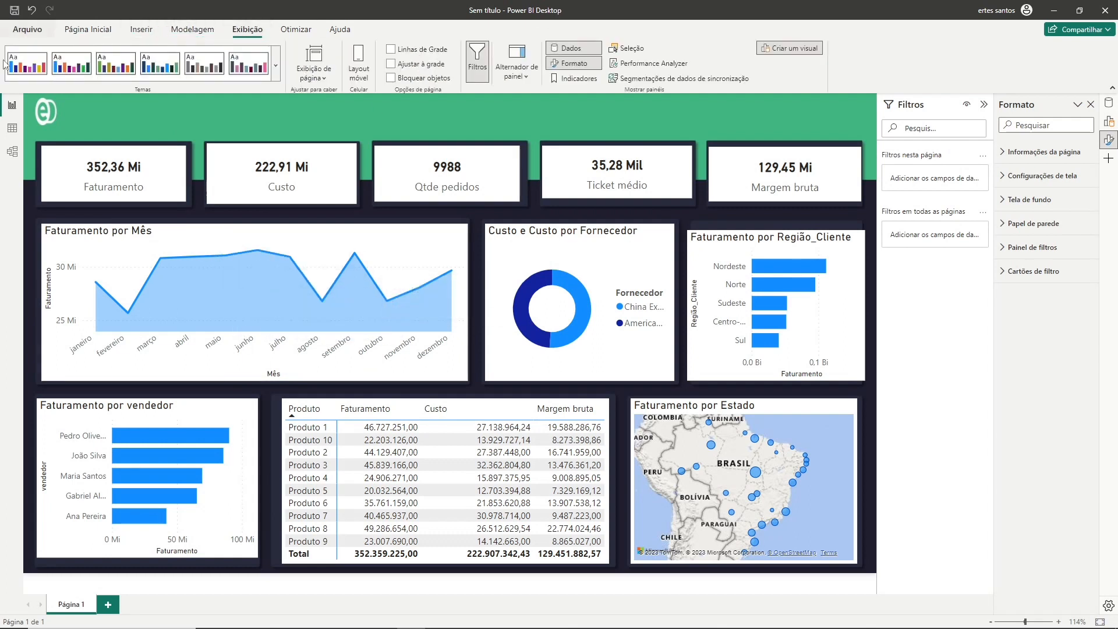
{"action": "left_click", "coordinate": [88, 31]}
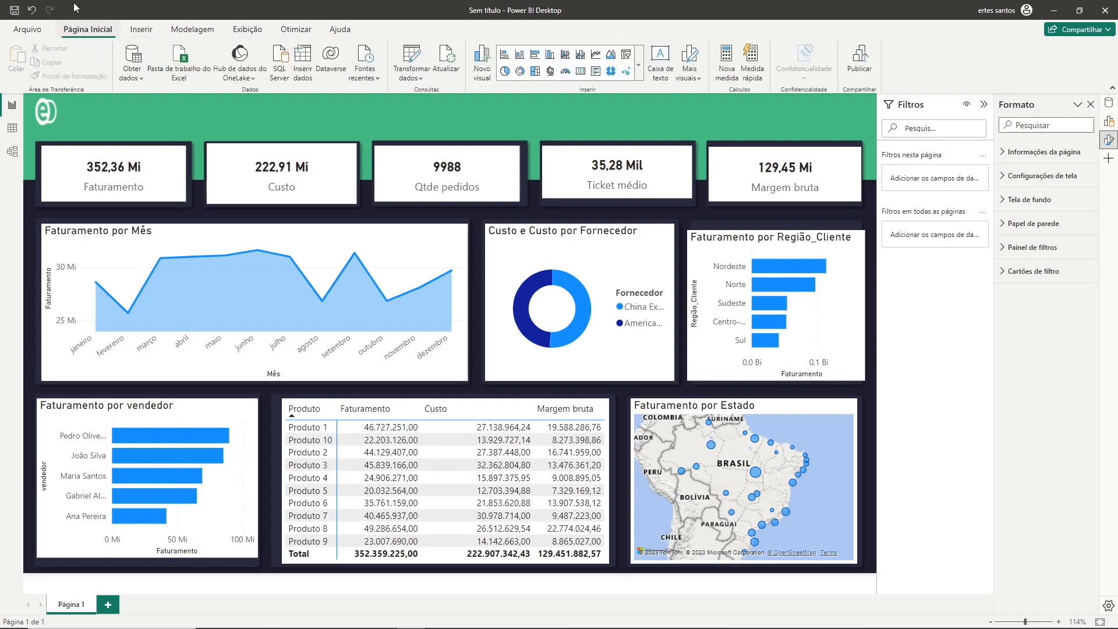
{"action": "left_click", "coordinate": [248, 29]}
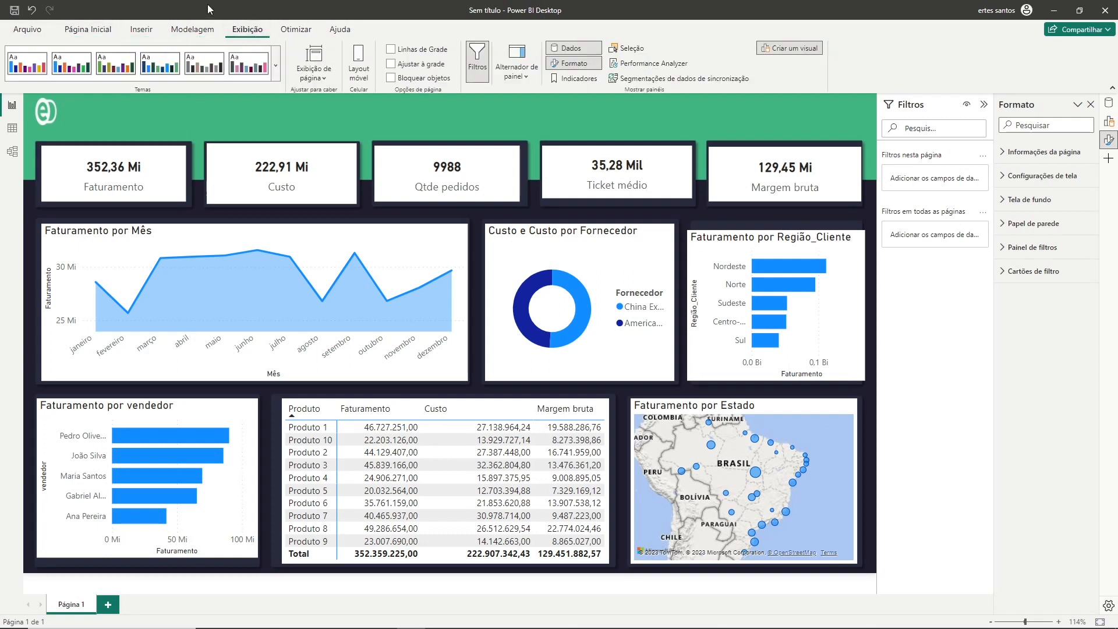
{"action": "left_click", "coordinate": [276, 68]}
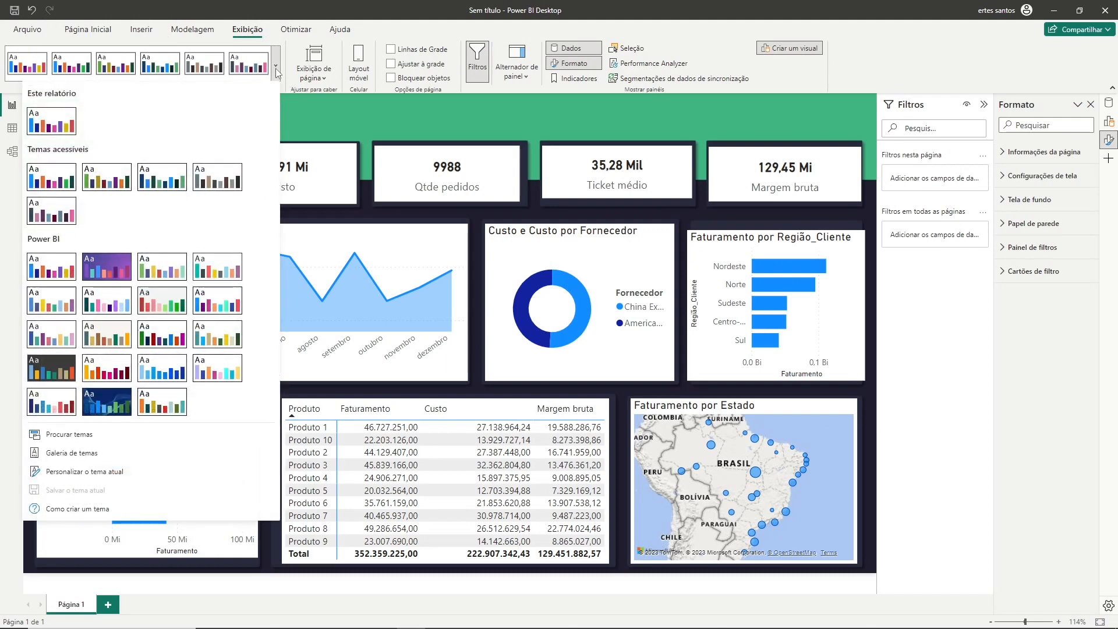
{"action": "left_click", "coordinate": [110, 266]}
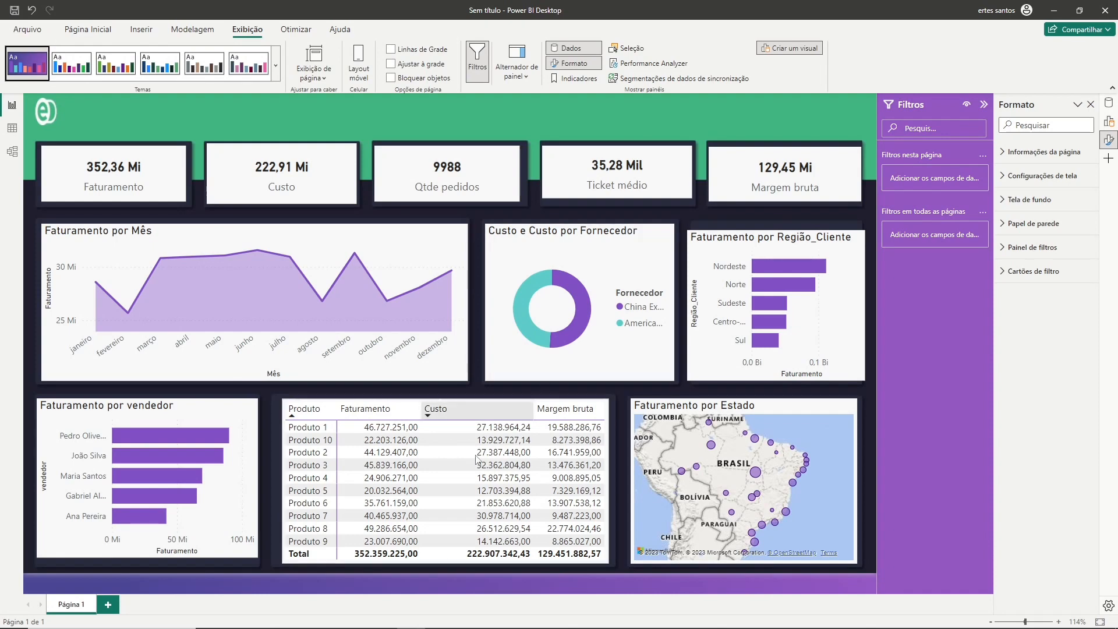
{"action": "mouse_move", "coordinate": [354, 617]}
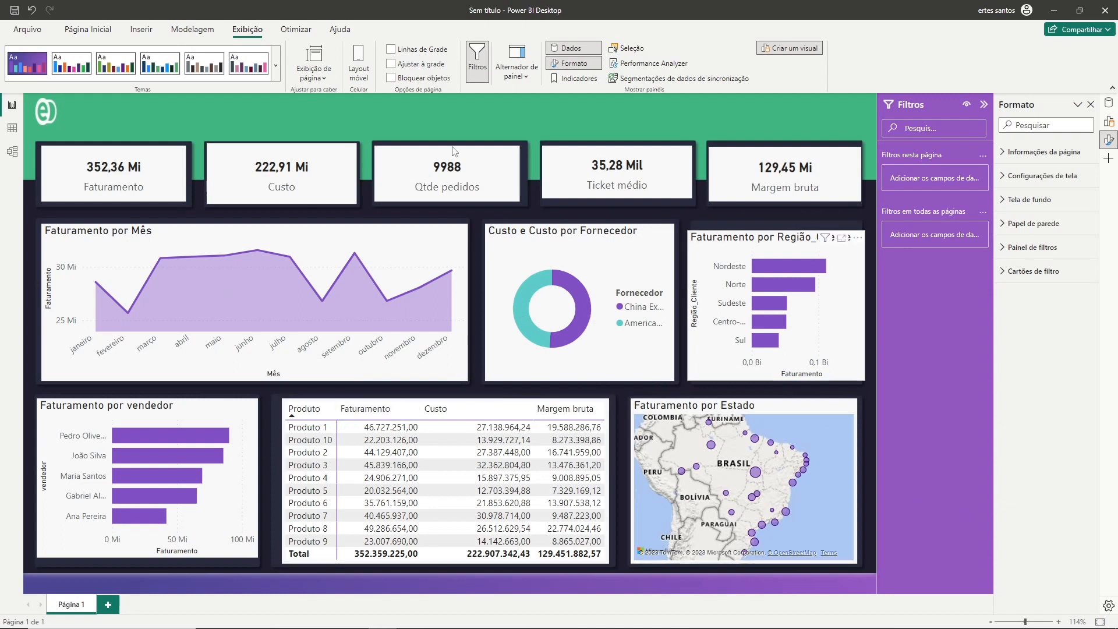
{"action": "mouse_move", "coordinate": [150, 252]}
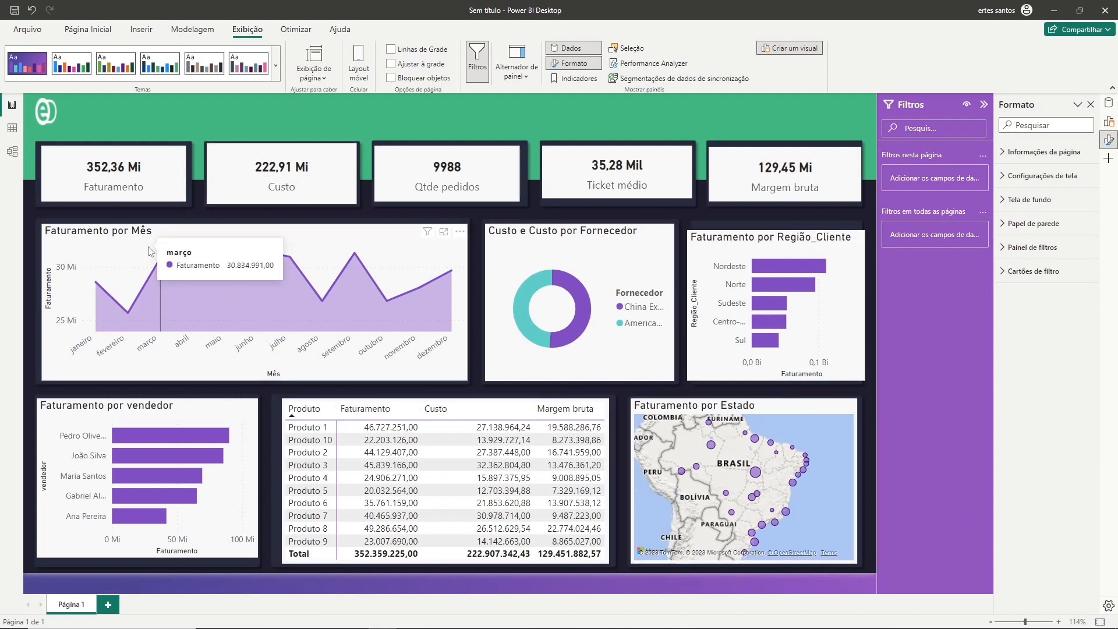
Format the Faturamento measure in the Calculos table as currency with the R$ Português (Brasil) symbol.
{"action": "left_click", "coordinate": [173, 200]}
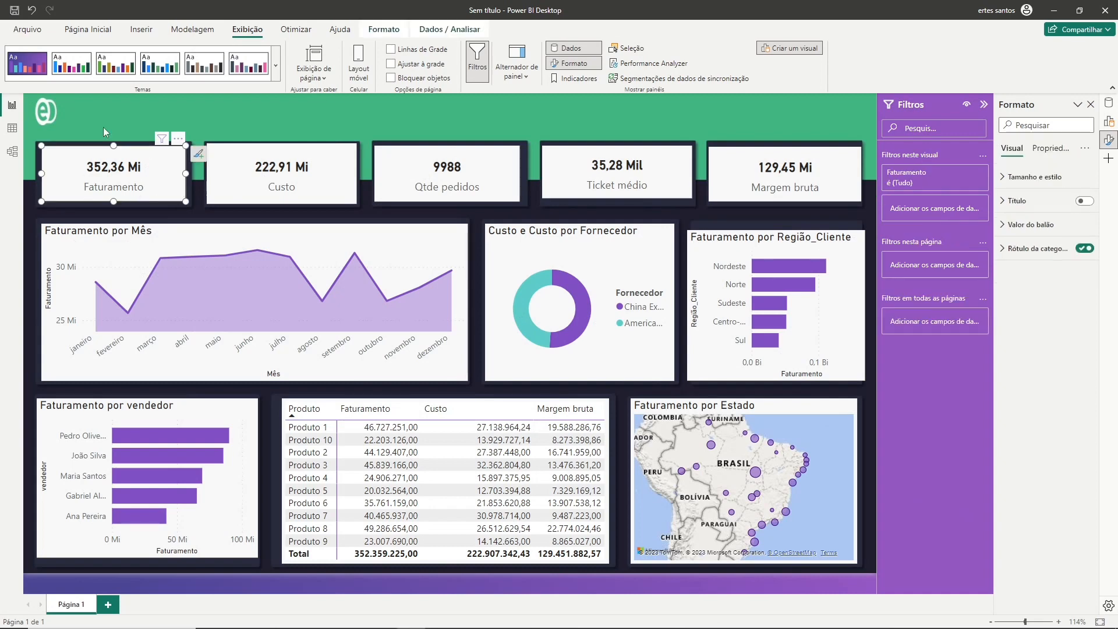
{"action": "left_click", "coordinate": [87, 29]}
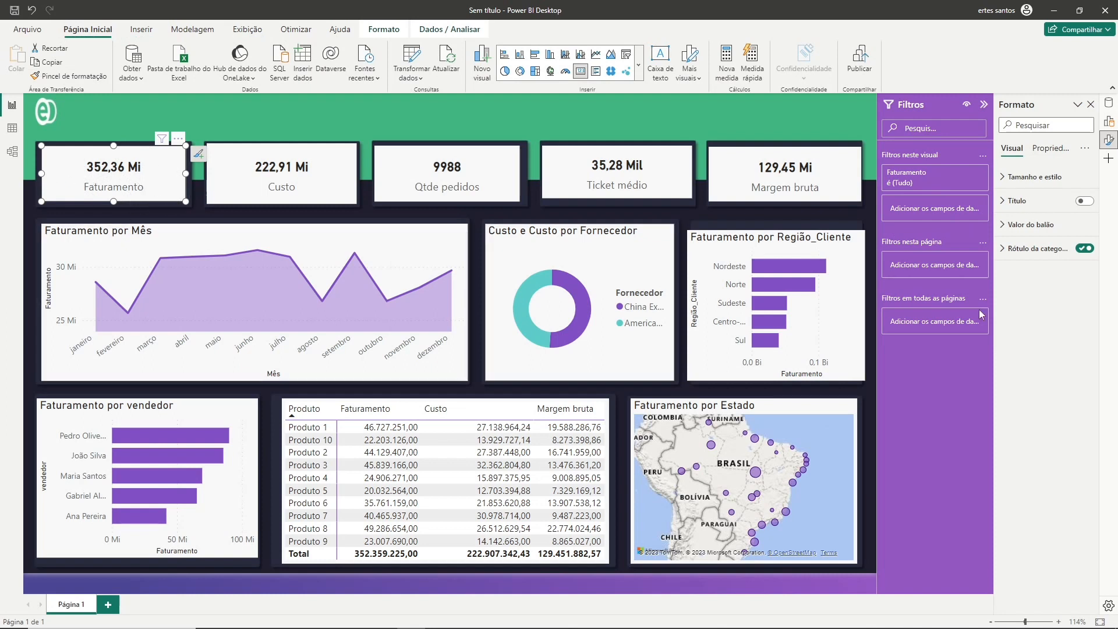
{"action": "left_click", "coordinate": [1110, 123]}
{"action": "left_click", "coordinate": [1110, 123]}
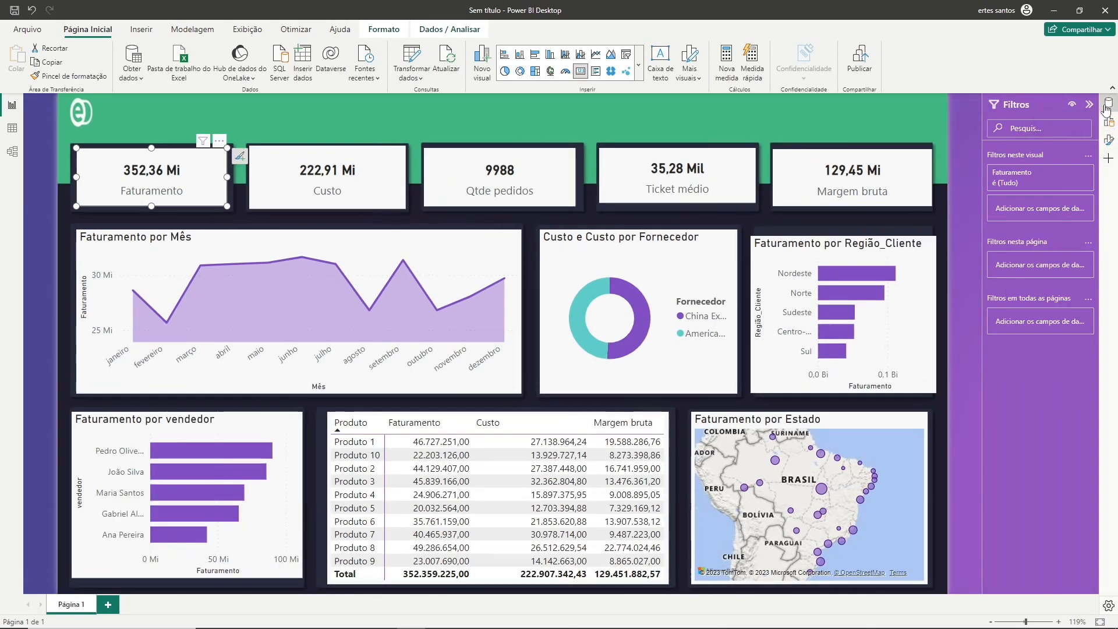
{"action": "left_click", "coordinate": [1109, 103]}
{"action": "left_click", "coordinate": [1002, 148]}
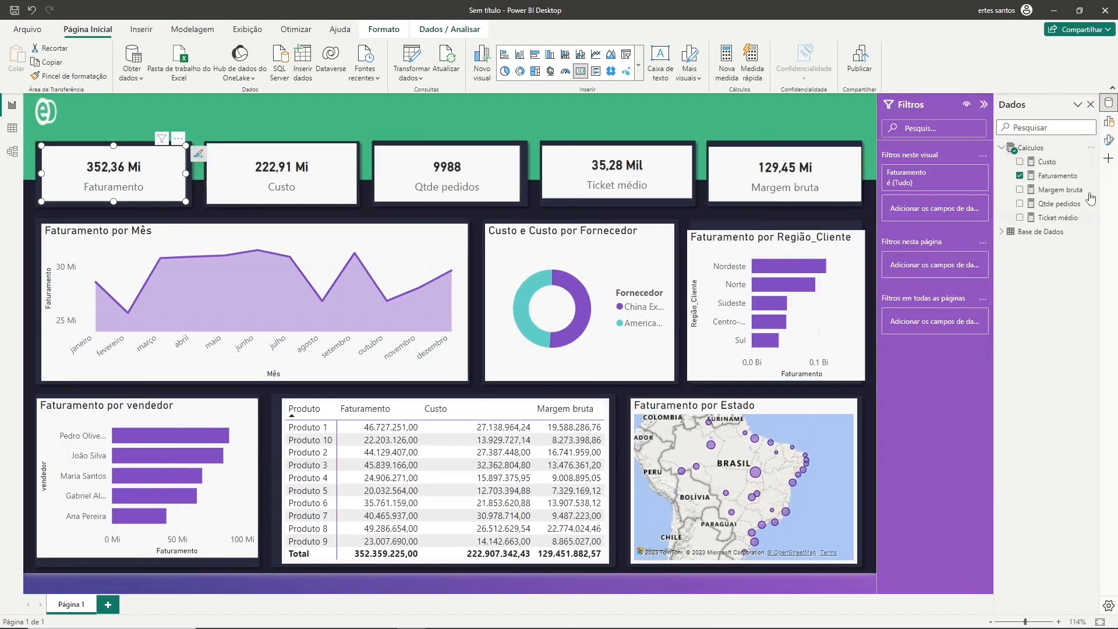
{"action": "left_click", "coordinate": [1051, 178]}
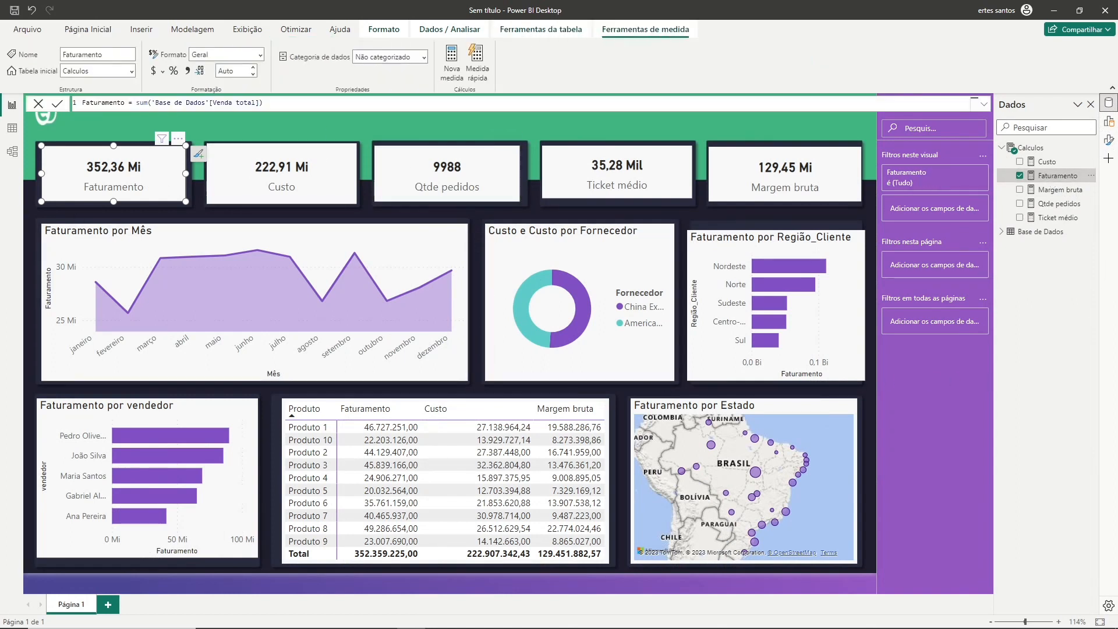
{"action": "left_click", "coordinate": [163, 71]}
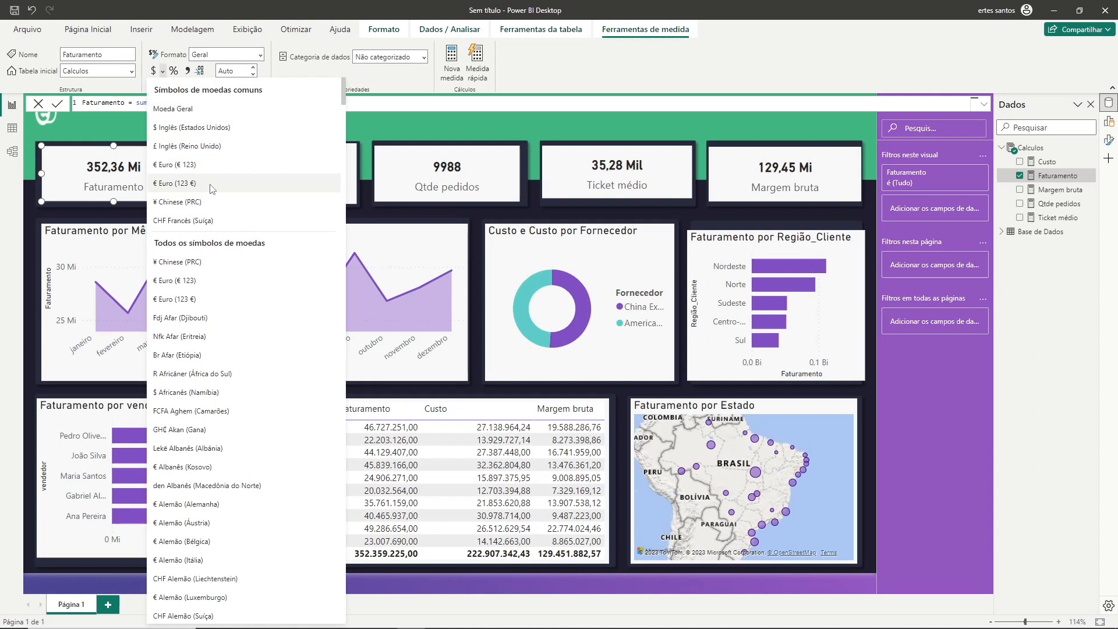
{"action": "scroll", "coordinate": [218, 286], "scroll_direction": "down", "scroll_amount": 3}
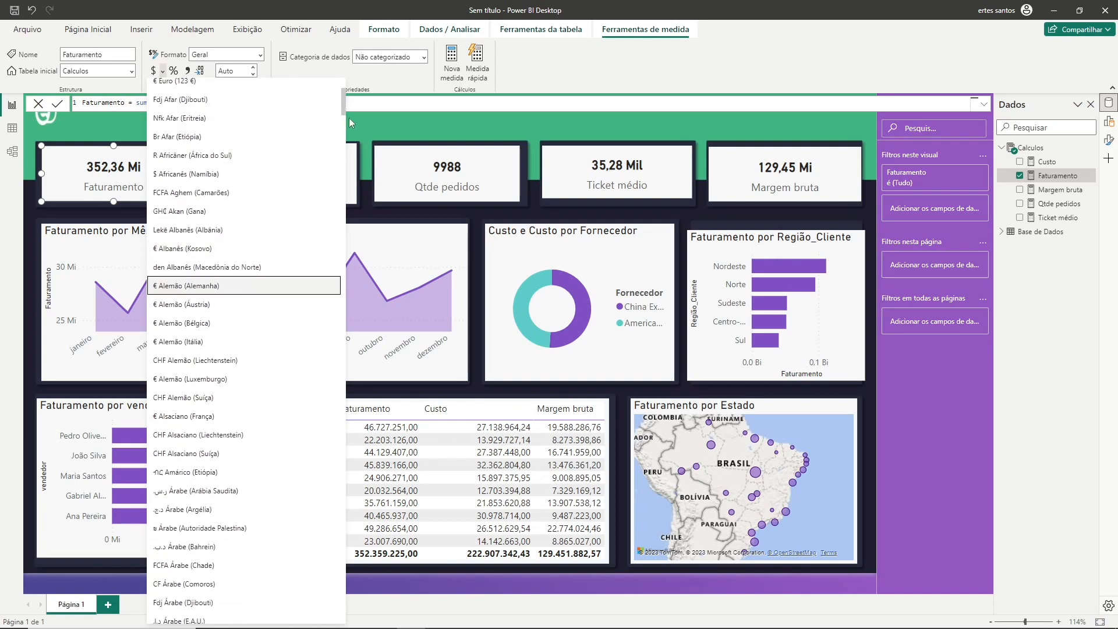
{"action": "left_click_drag", "start_coordinate": [344, 107], "coordinate": [318, 399]}
{"action": "scroll", "coordinate": [318, 399], "scroll_direction": "down", "scroll_amount": 15}
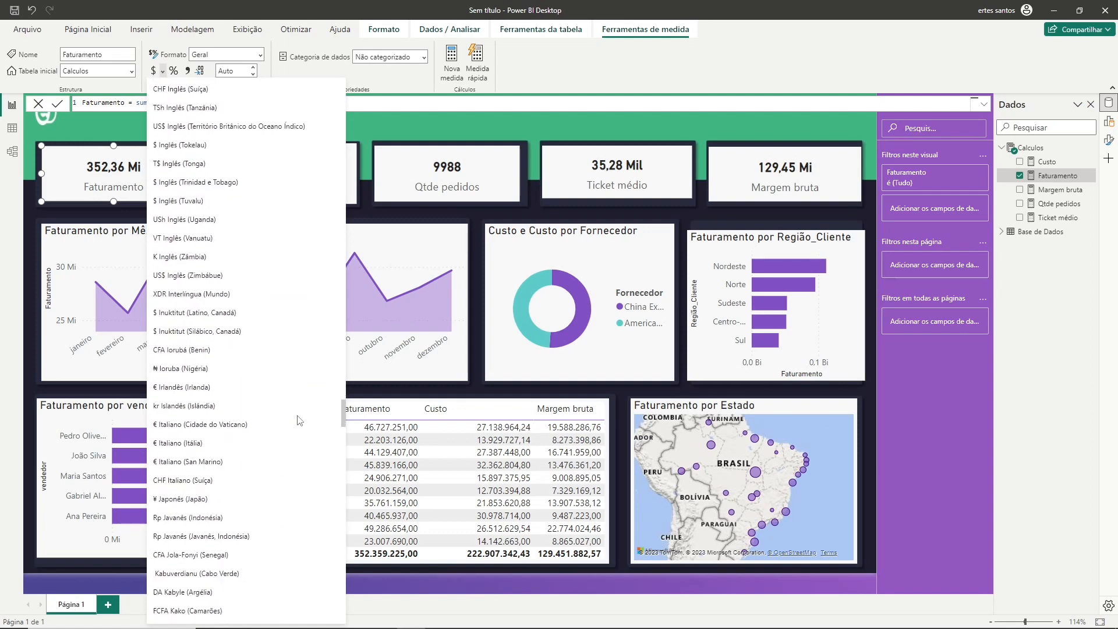
{"action": "scroll", "coordinate": [299, 421], "scroll_direction": "down", "scroll_amount": 12}
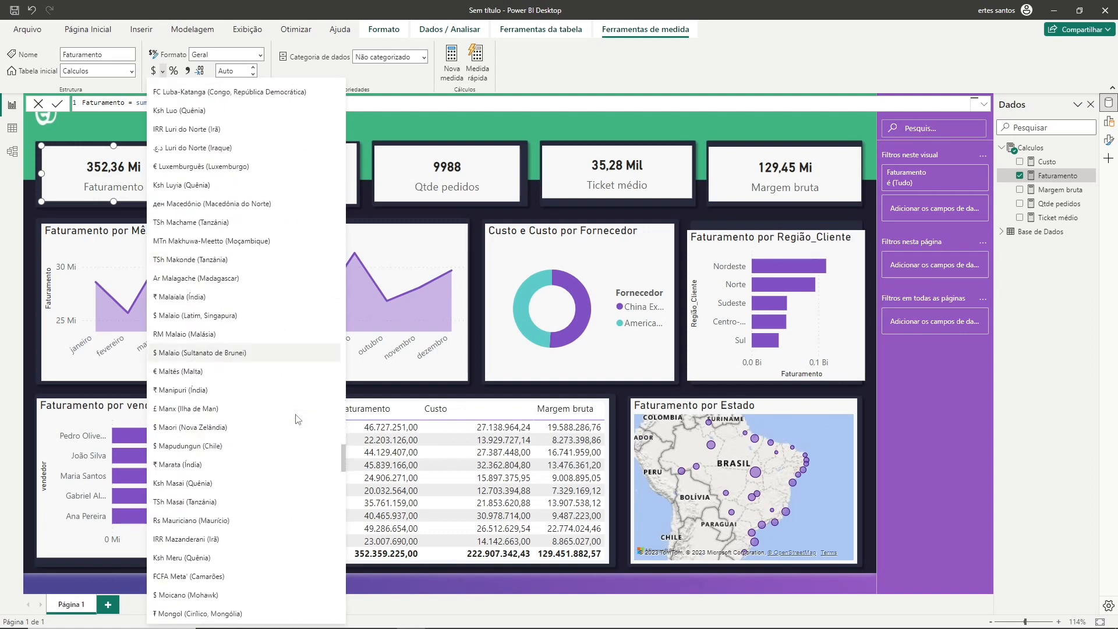
{"action": "scroll", "coordinate": [299, 420], "scroll_direction": "down", "scroll_amount": 3}
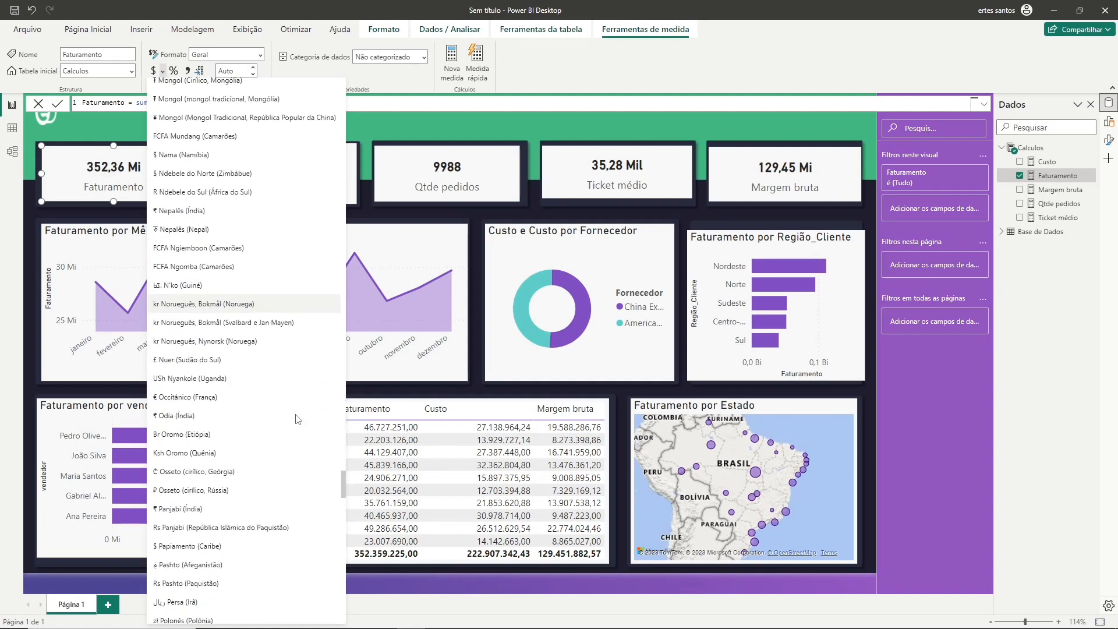
{"action": "scroll", "coordinate": [298, 420], "scroll_direction": "down", "scroll_amount": 3}
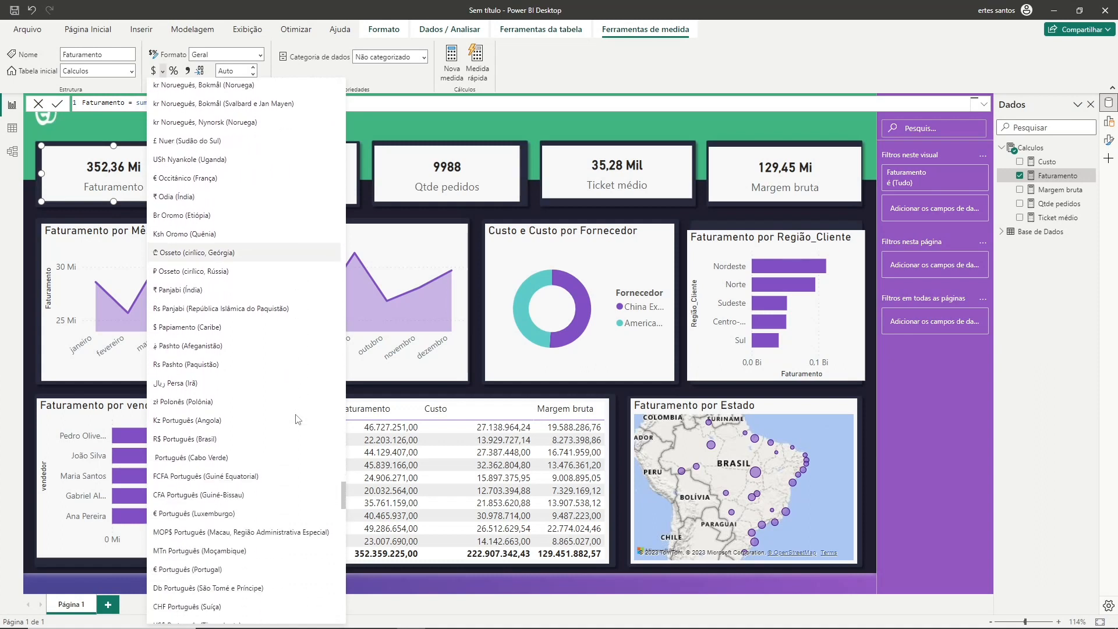
{"action": "left_click", "coordinate": [180, 440]}
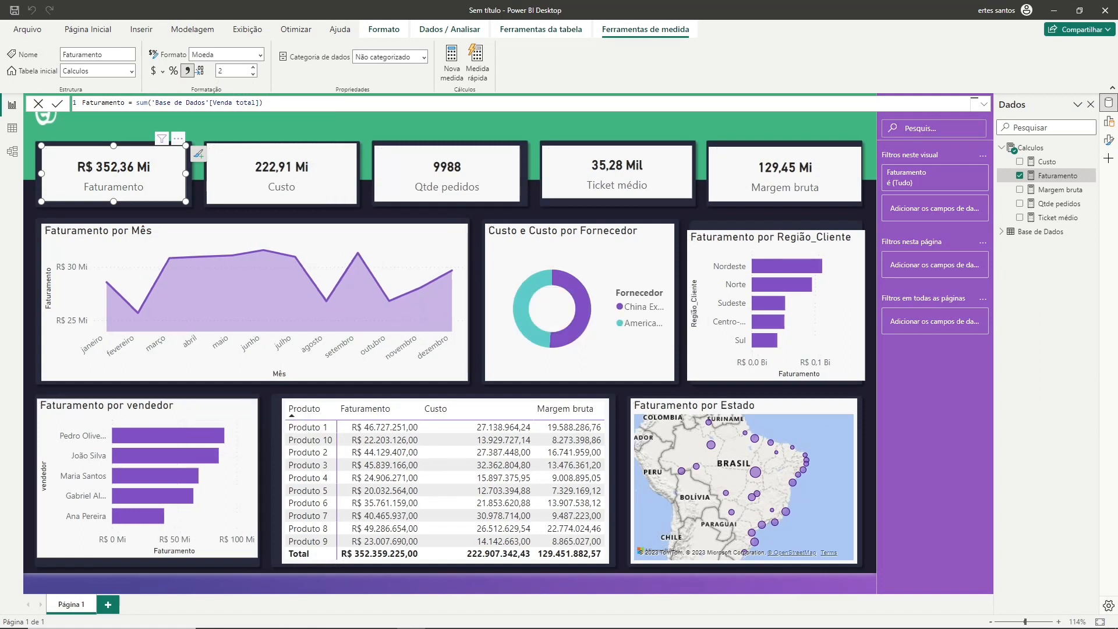
Format the Margem bruta and Custo measures in the Calculos table as currency with the R$ Português (Brasil) symbol.
{"action": "left_click", "coordinate": [1047, 194]}
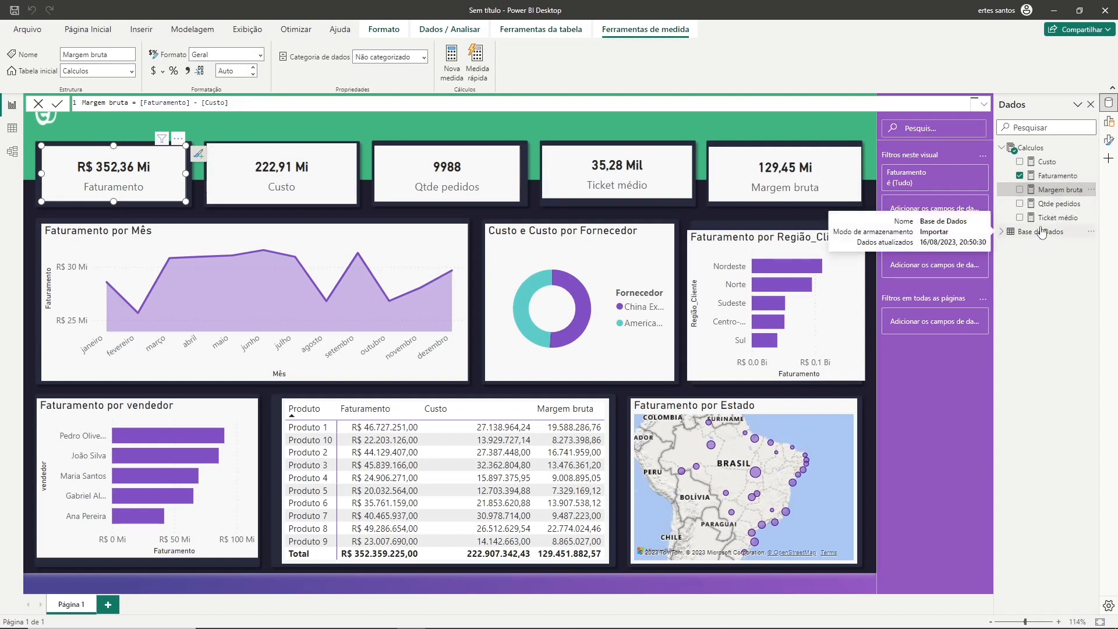
{"action": "left_click", "coordinate": [162, 72]}
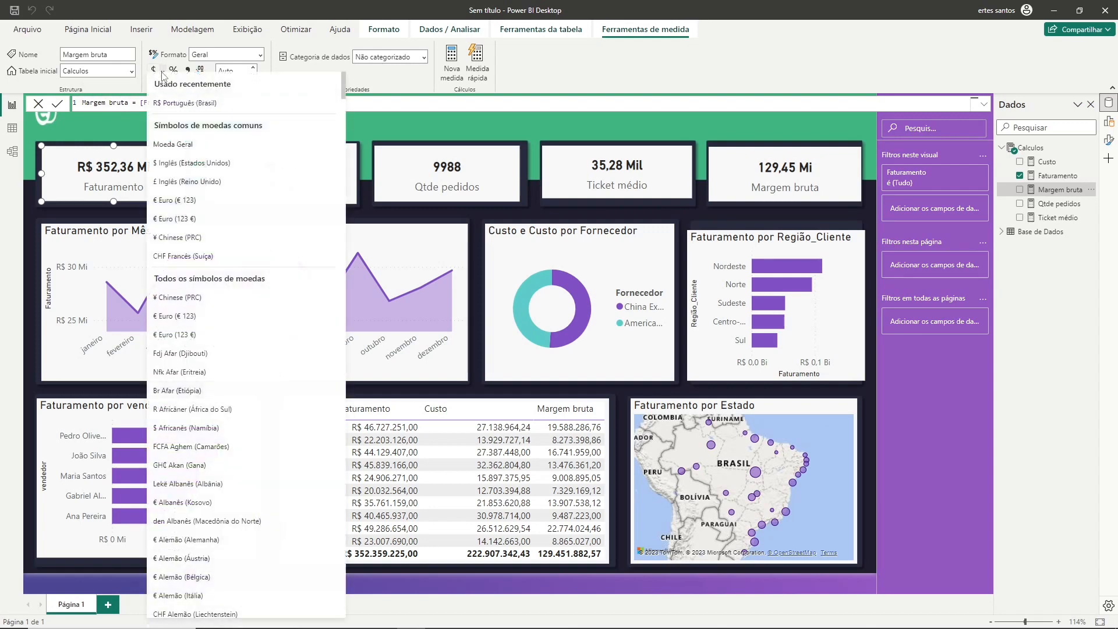
{"action": "left_click", "coordinate": [180, 111]}
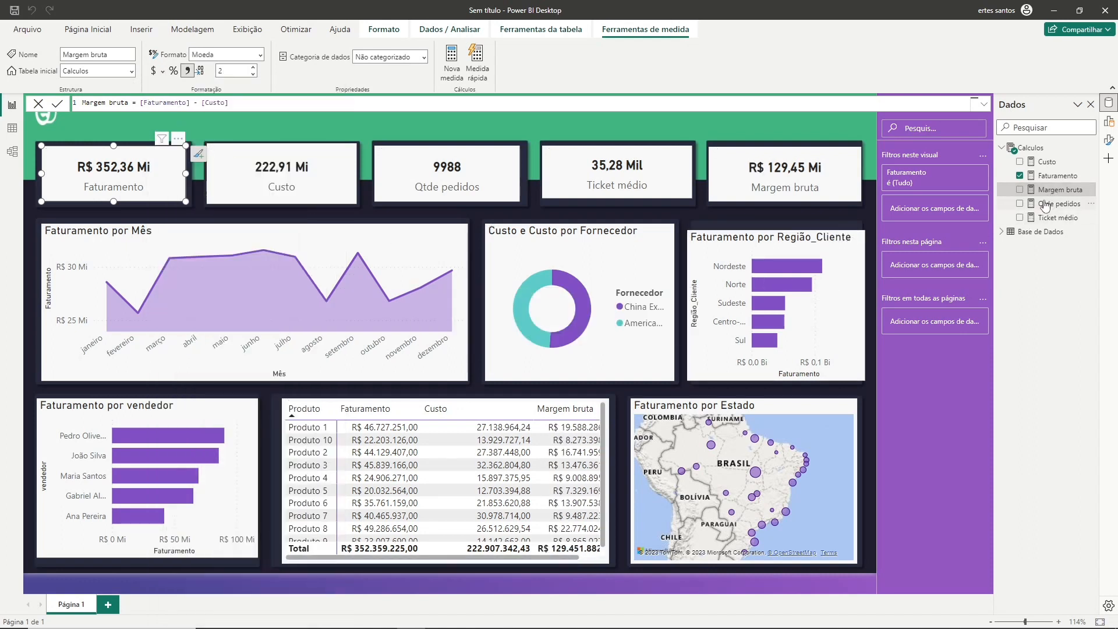
{"action": "left_click", "coordinate": [1047, 162]}
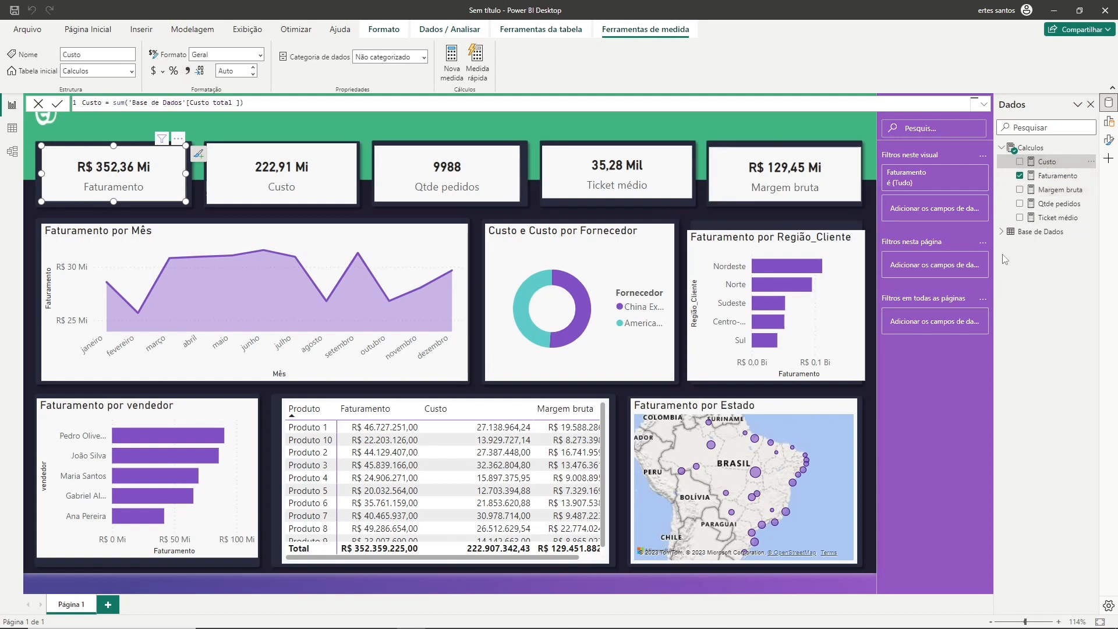
{"action": "left_click", "coordinate": [162, 71]}
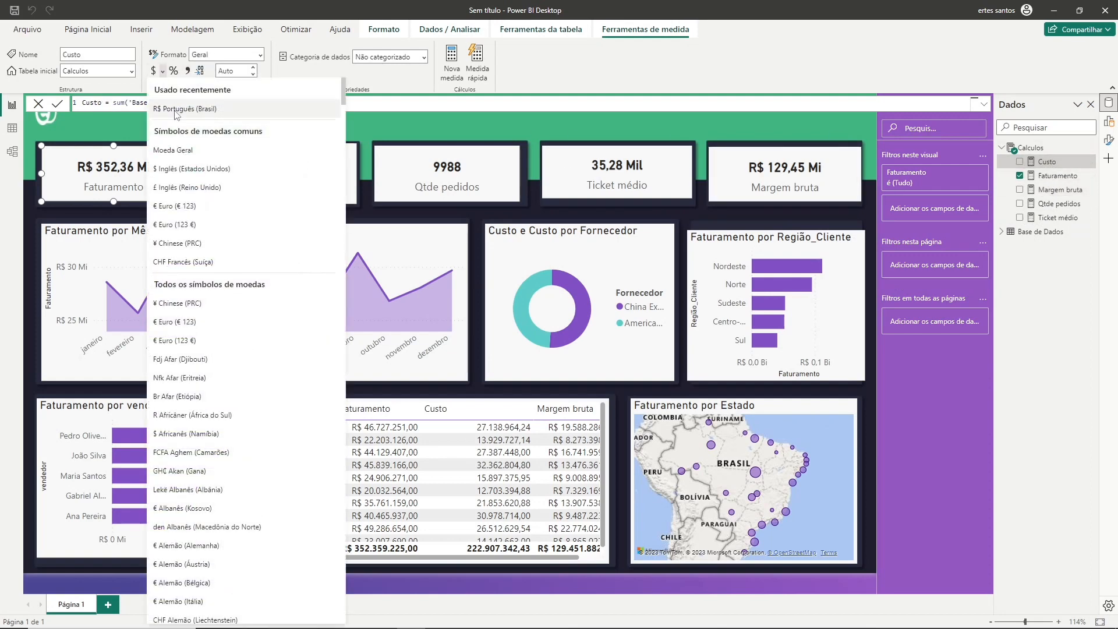
{"action": "left_click", "coordinate": [177, 111]}
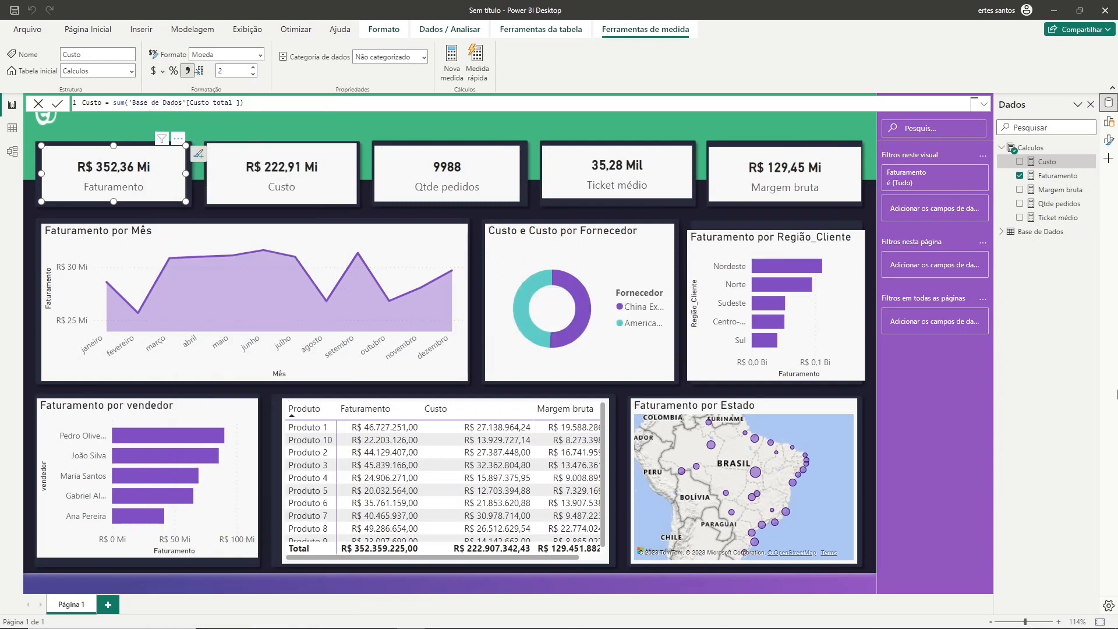
Format the Ticket médio measure as currency with the R$ Português (Brasil) symbol, then collapse the Calculos table and deselect the card.
{"action": "left_click", "coordinate": [1057, 218]}
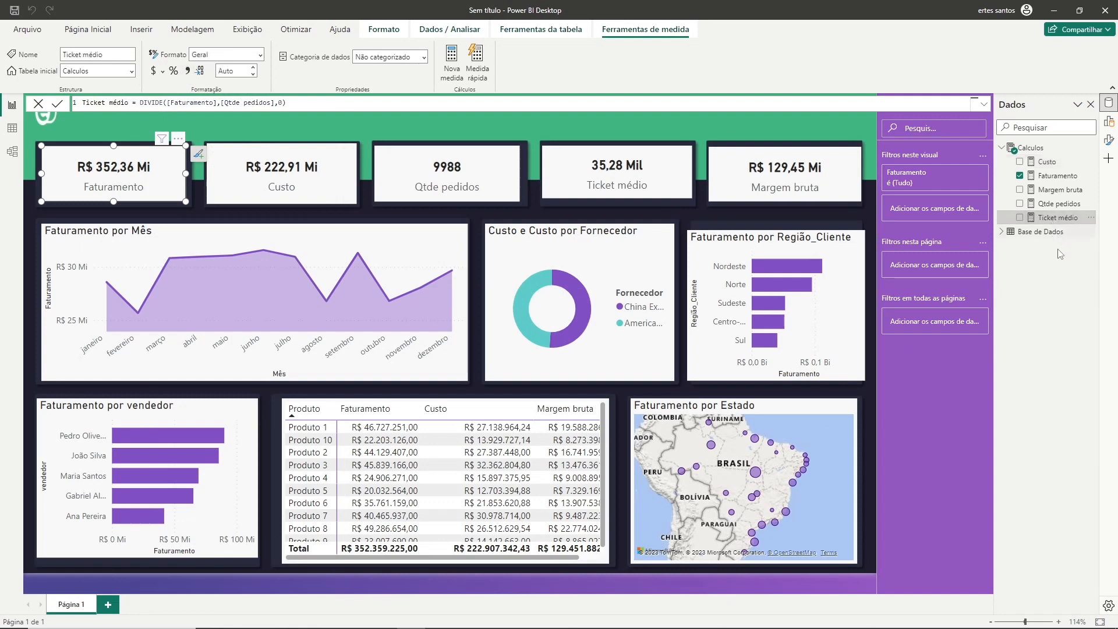
{"action": "left_click", "coordinate": [163, 71]}
{"action": "left_click", "coordinate": [173, 107]}
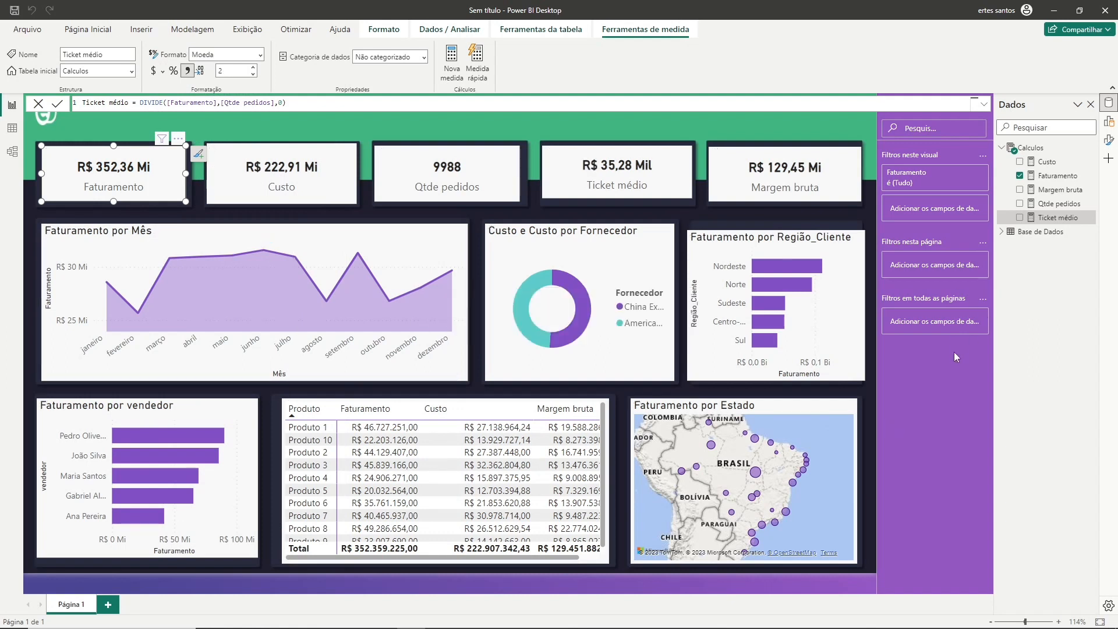
{"action": "left_click", "coordinate": [1003, 149]}
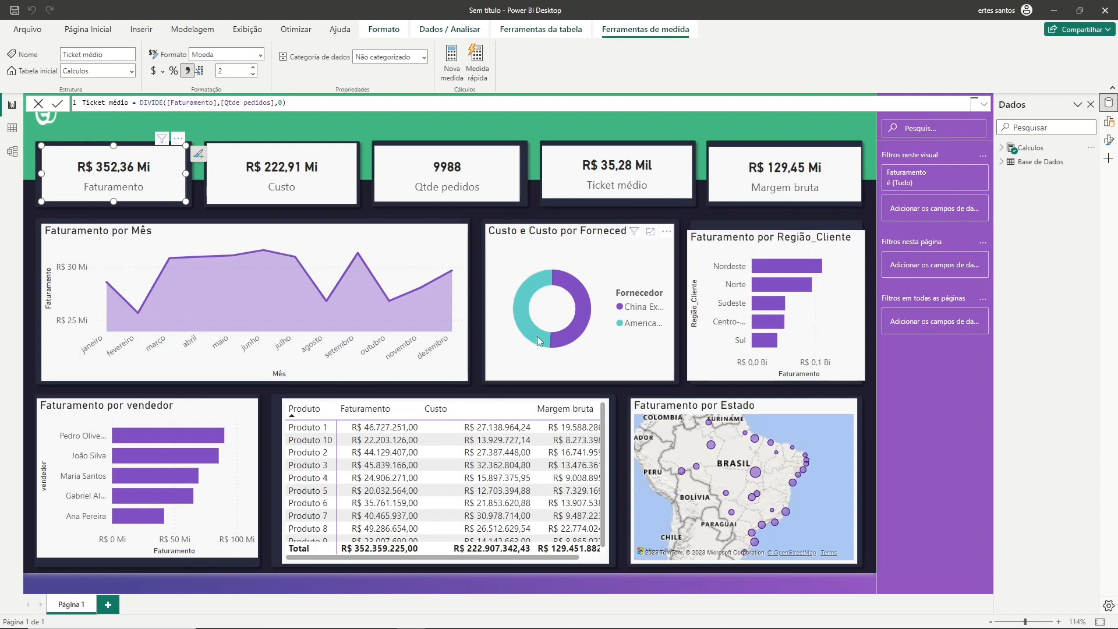
{"action": "left_click", "coordinate": [502, 389]}
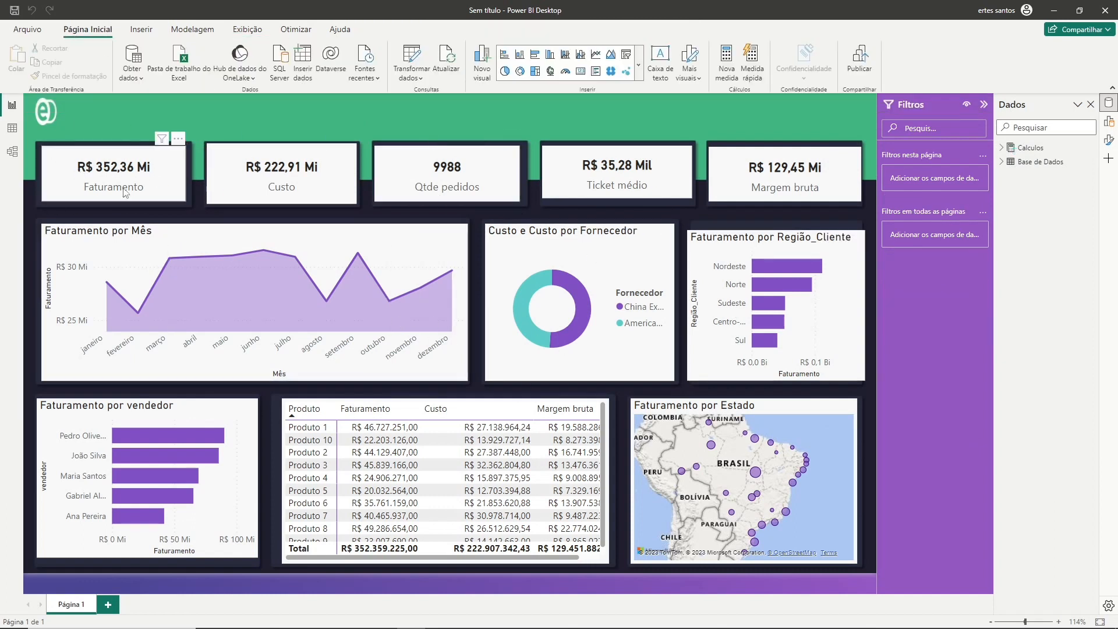
Turn off the background and the category label of the Faturamento card.
{"action": "left_click", "coordinate": [82, 182]}
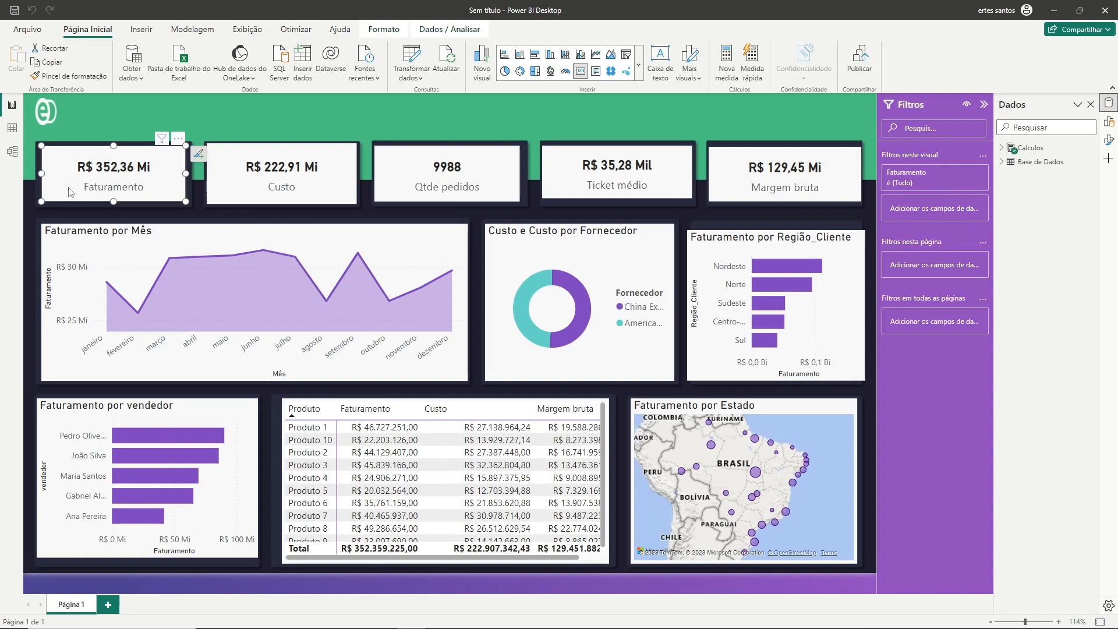
{"action": "left_click", "coordinate": [1110, 142]}
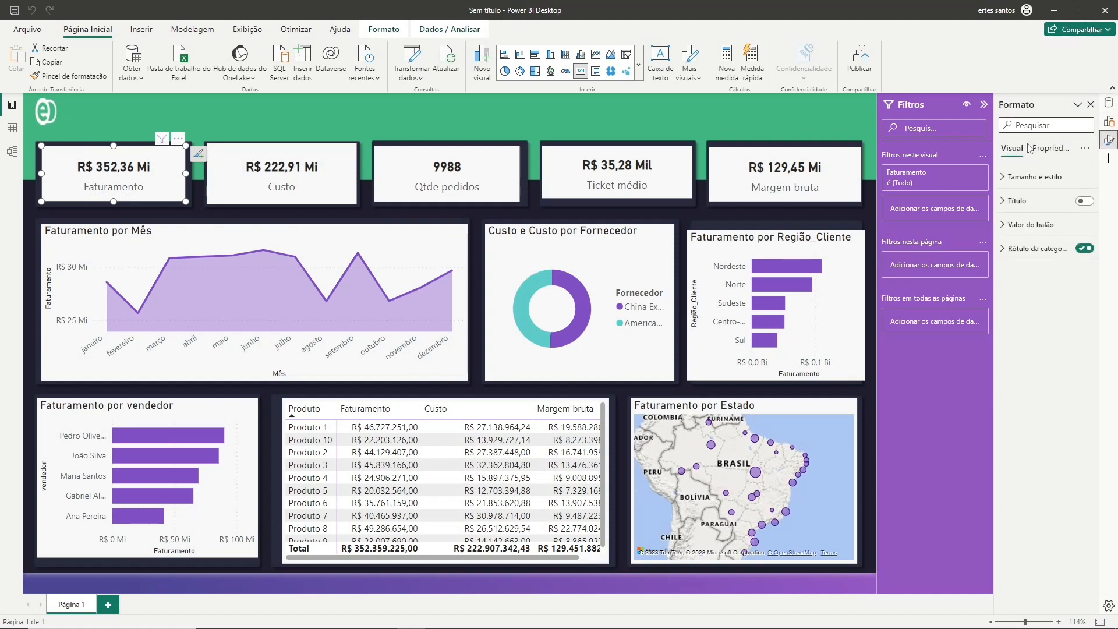
{"action": "left_click", "coordinate": [1004, 178]}
{"action": "left_click", "coordinate": [1109, 140]}
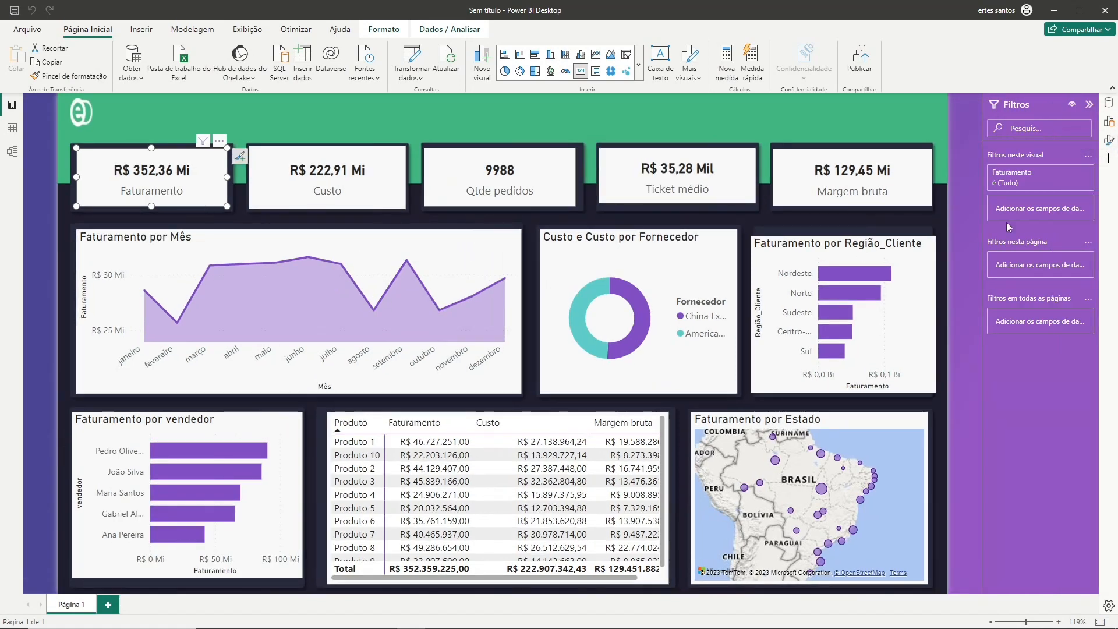
{"action": "left_click", "coordinate": [1108, 140]}
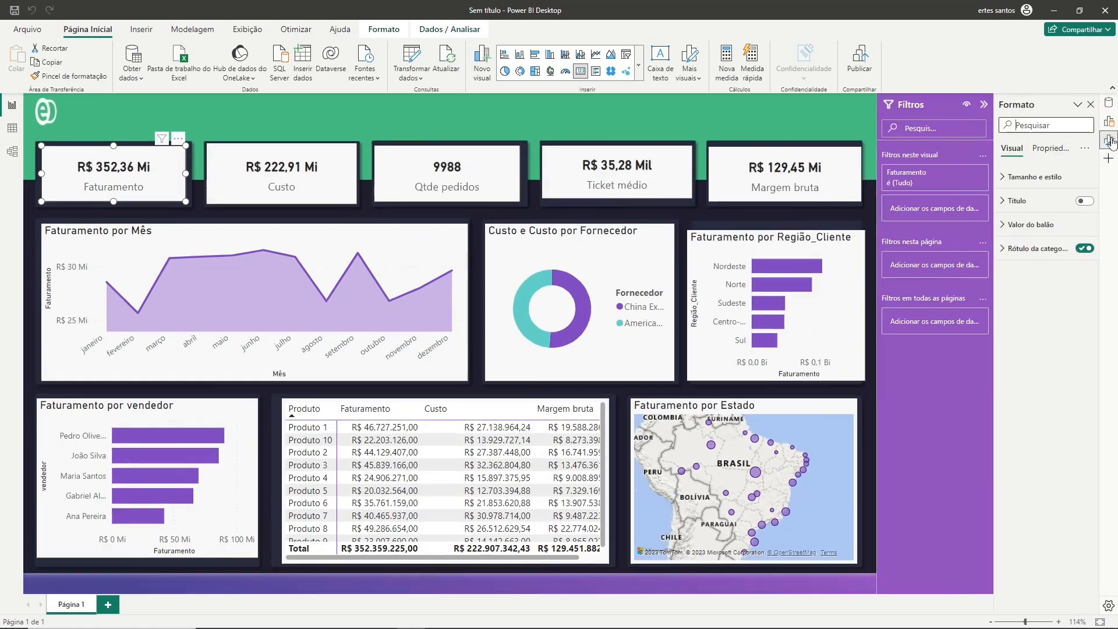
{"action": "left_click", "coordinate": [1011, 178]}
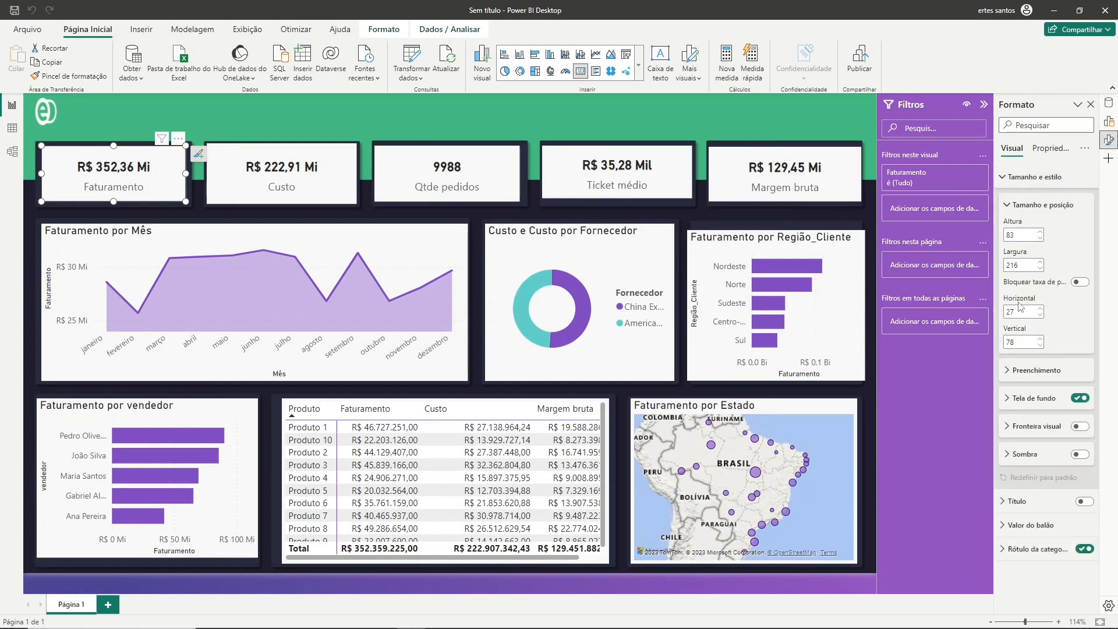
{"action": "left_click", "coordinate": [1080, 400]}
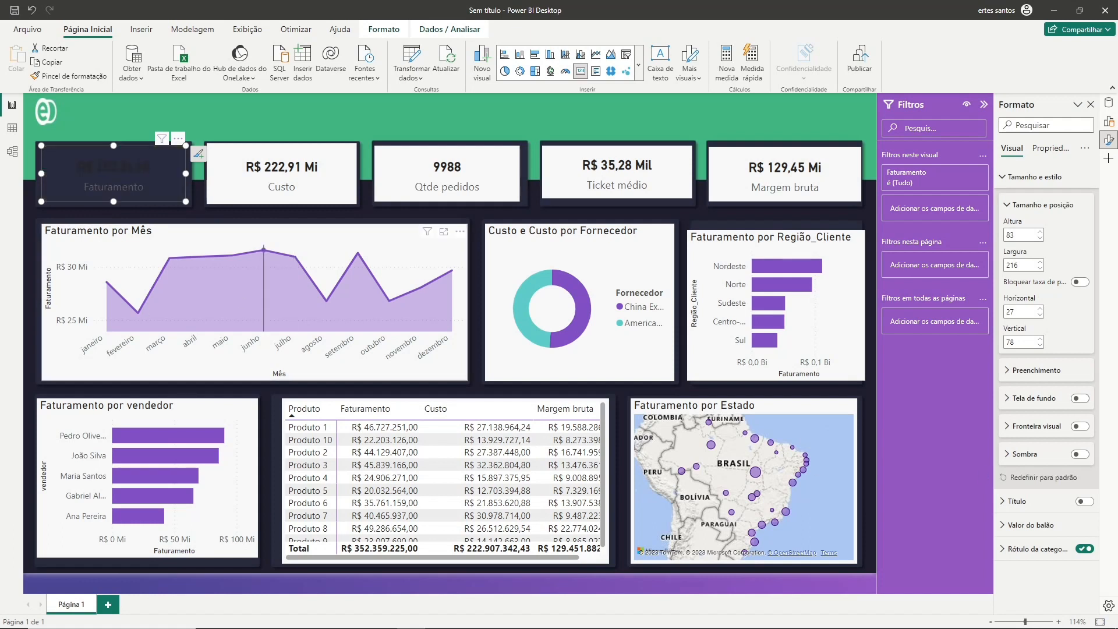
{"action": "left_click", "coordinate": [1004, 178]}
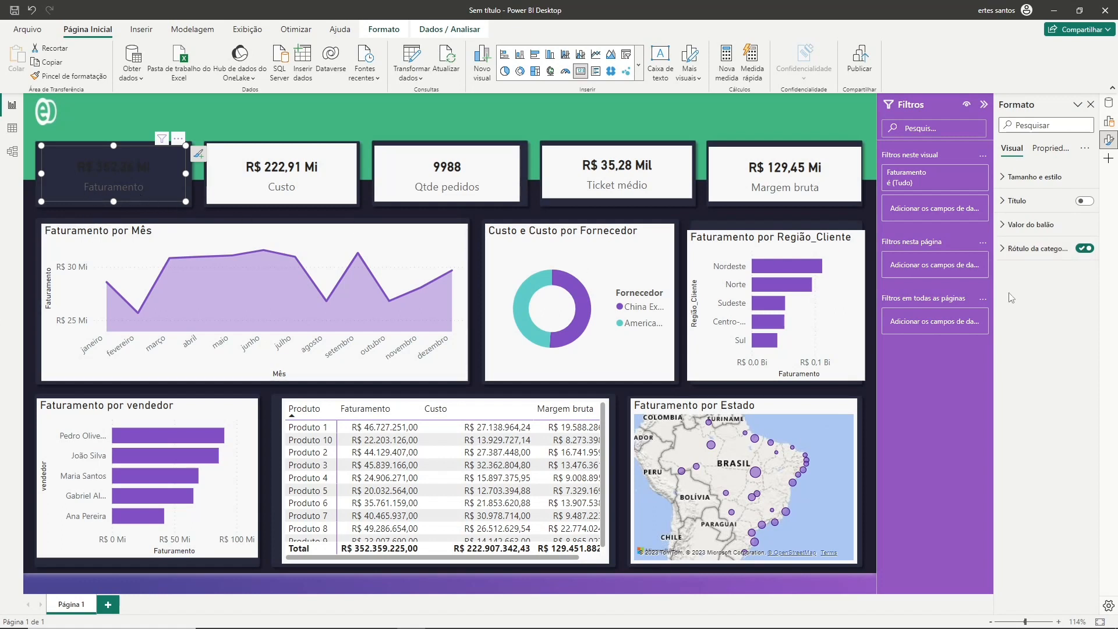
{"action": "left_click", "coordinate": [1083, 252]}
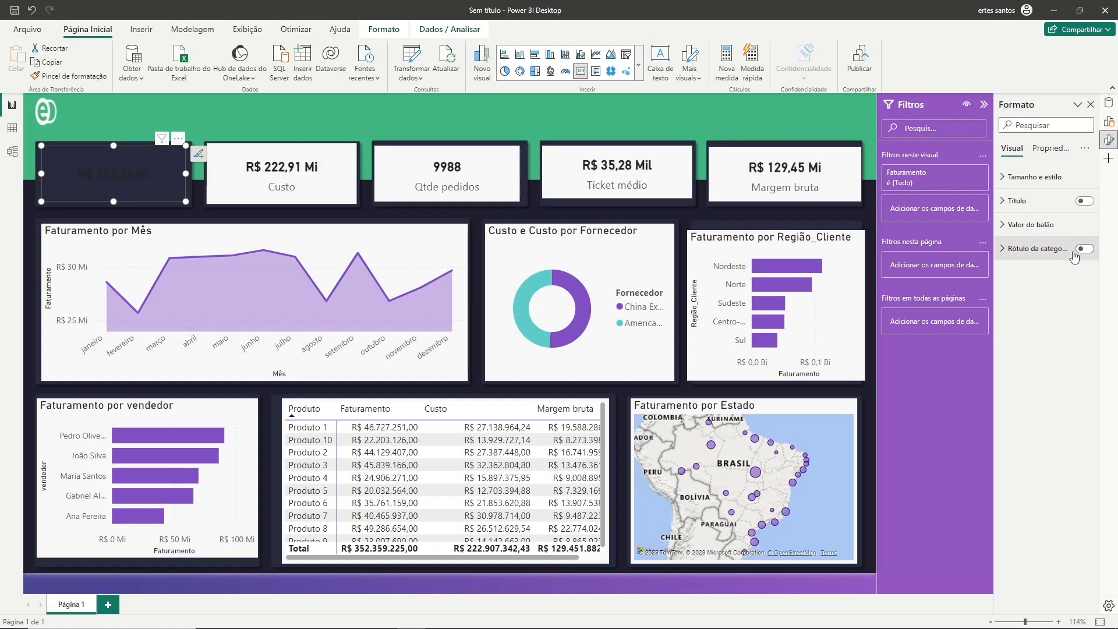
Set the Faturamento card's callout value color to white (Branco).
{"action": "left_click", "coordinate": [1005, 227]}
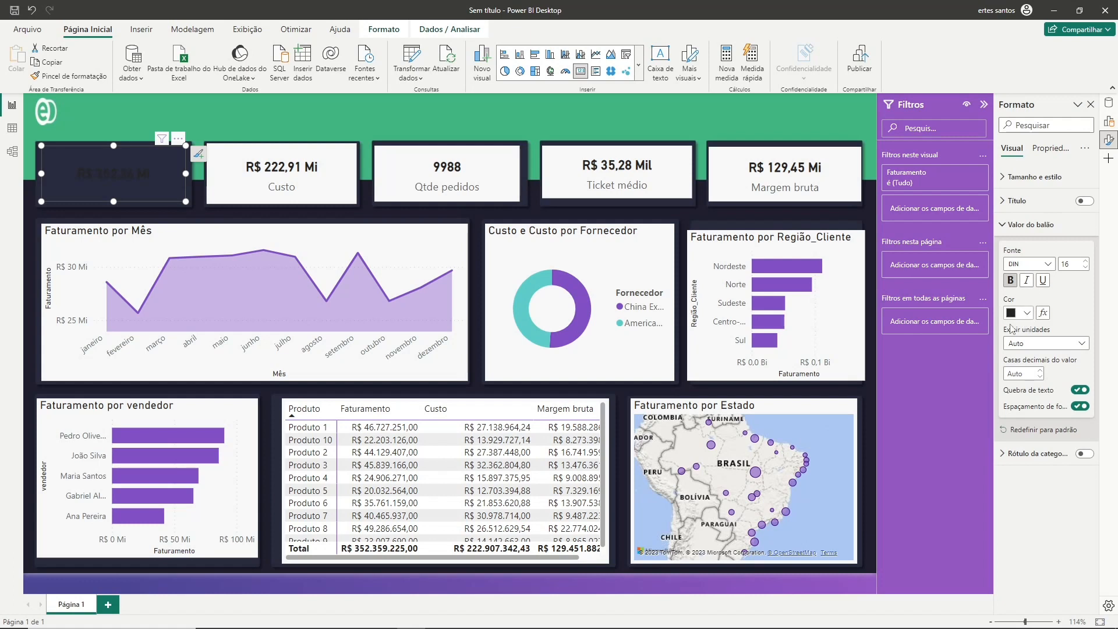
{"action": "left_click", "coordinate": [1027, 313]}
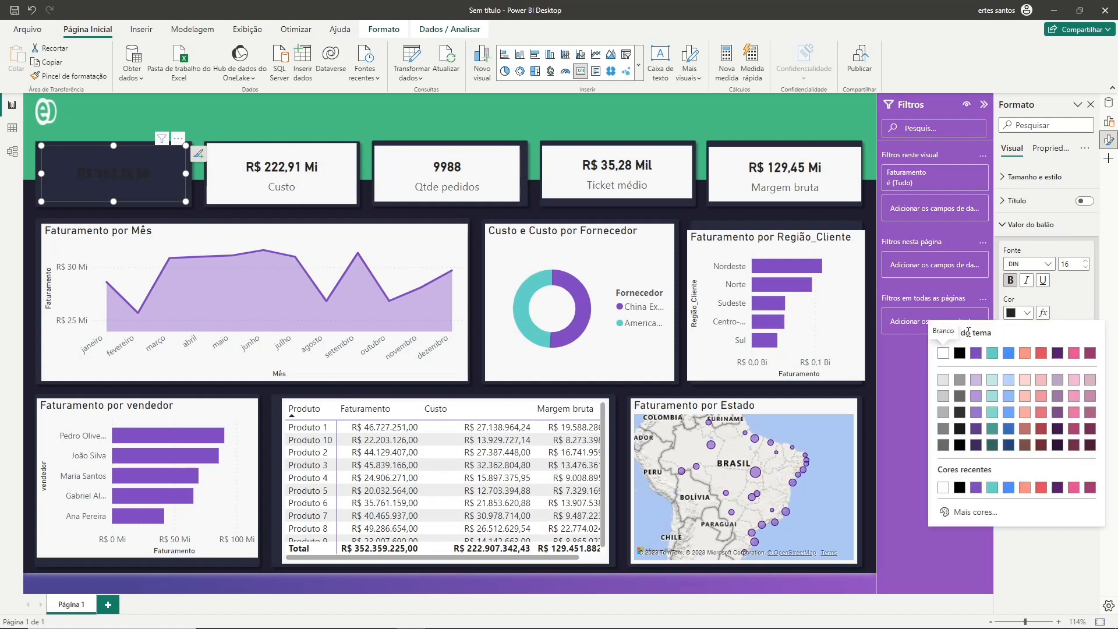
{"action": "left_click", "coordinate": [943, 354]}
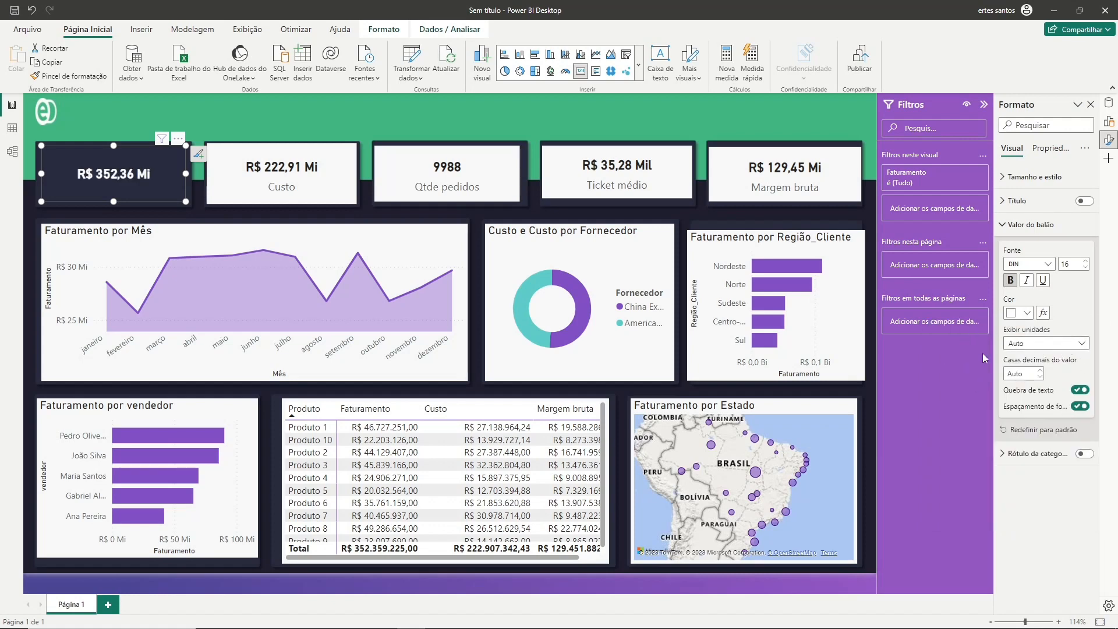
Set the Faturamento card value's display units to Nenhum with 0 decimal places.
{"action": "left_click", "coordinate": [1083, 345]}
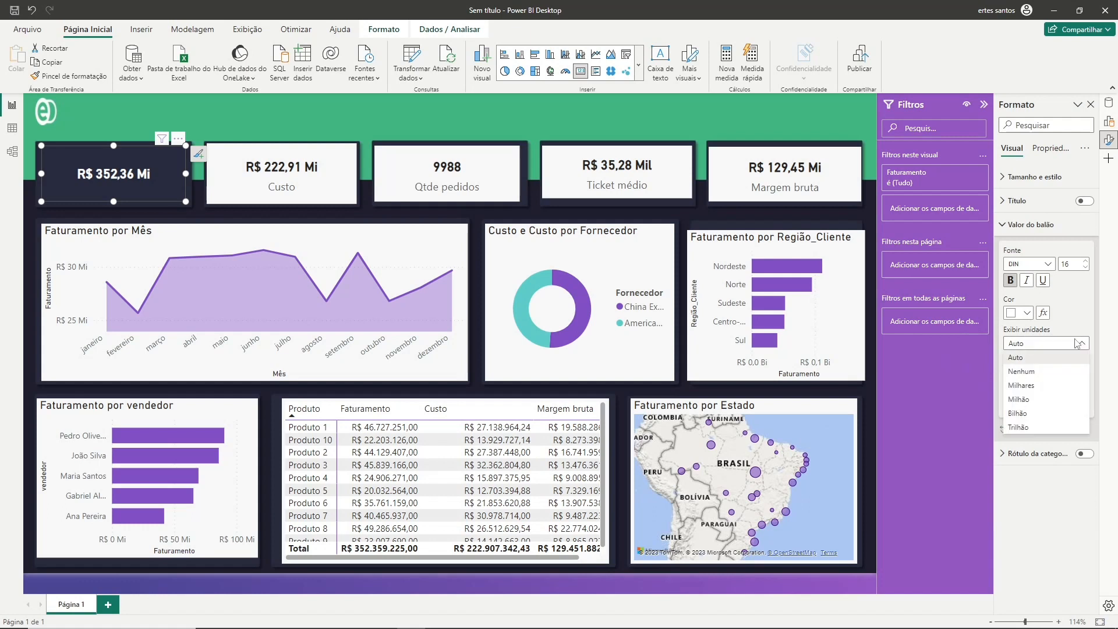
{"action": "left_click", "coordinate": [1019, 372]}
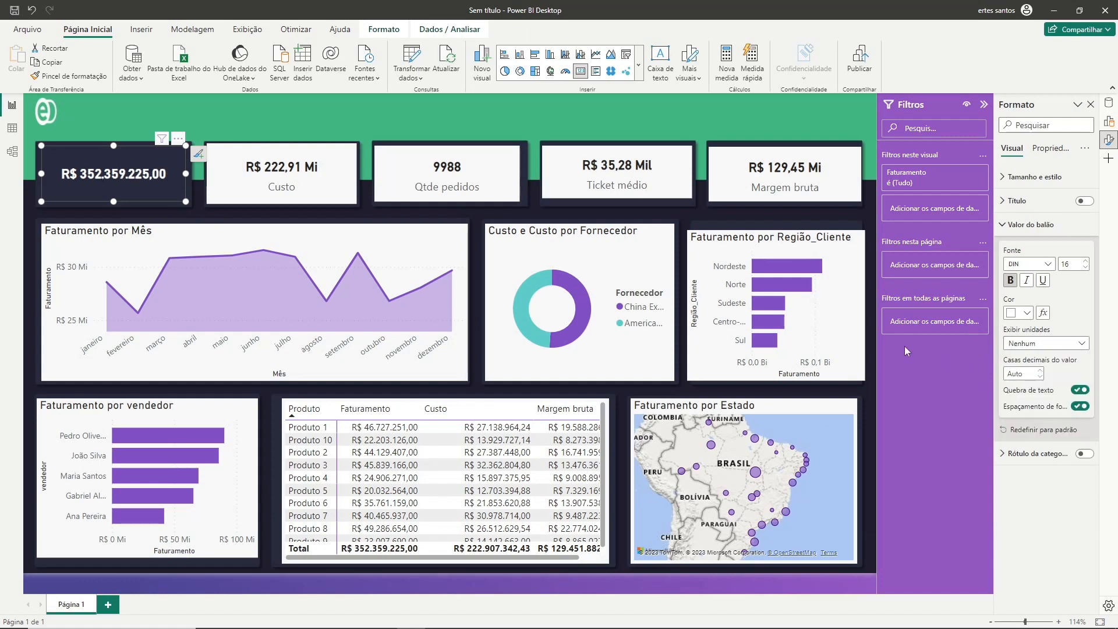
{"action": "left_click", "coordinate": [1029, 373]}
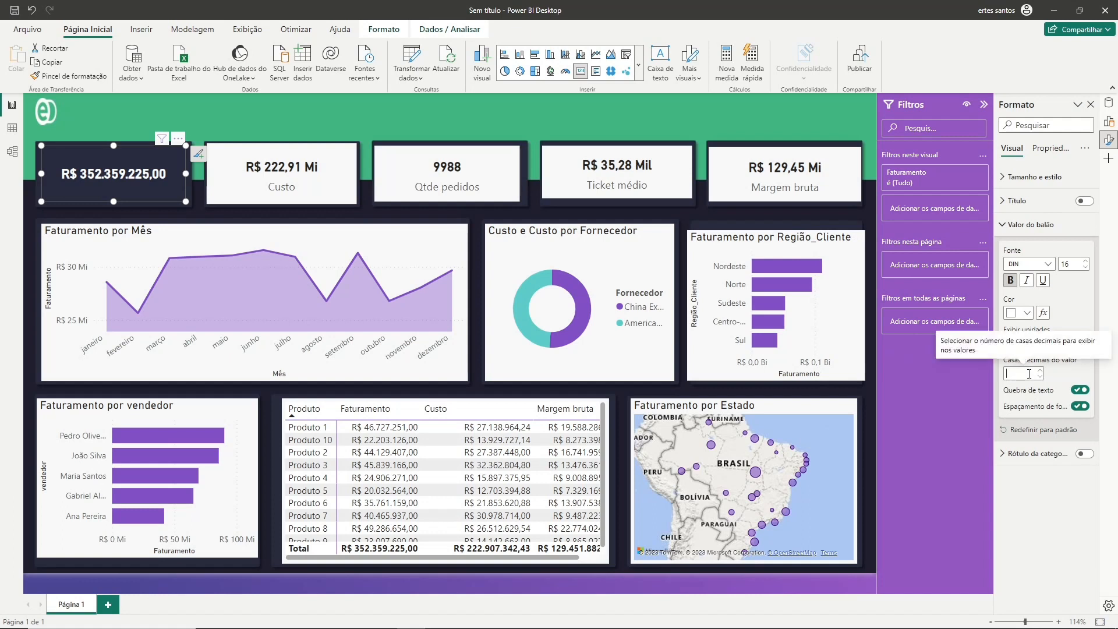
{"action": "type", "text": "0"}
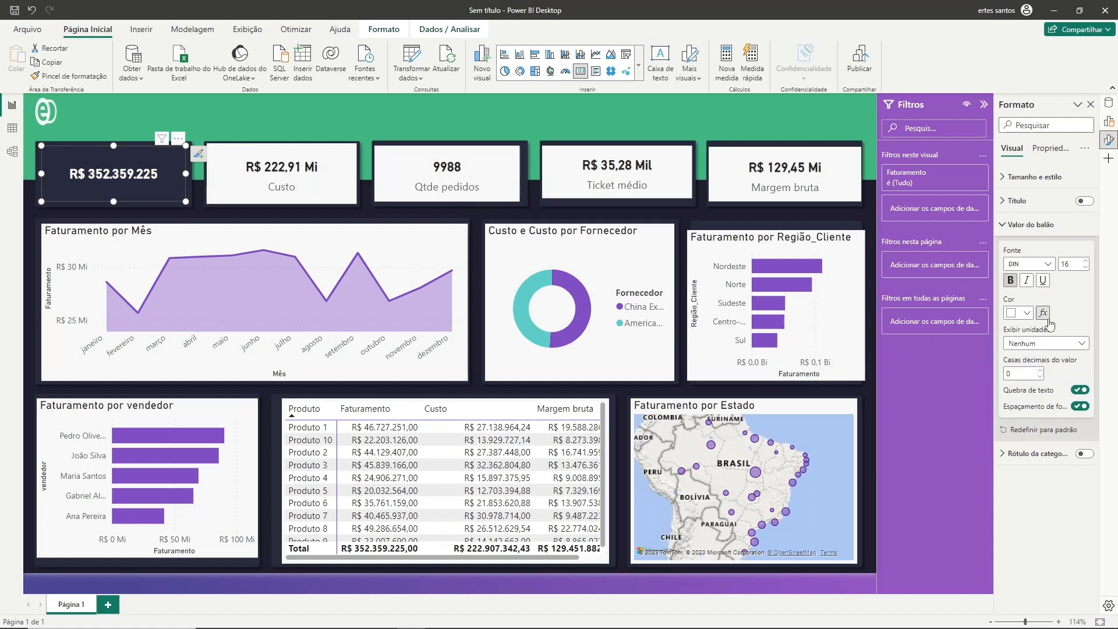
{"action": "left_click", "coordinate": [1008, 227]}
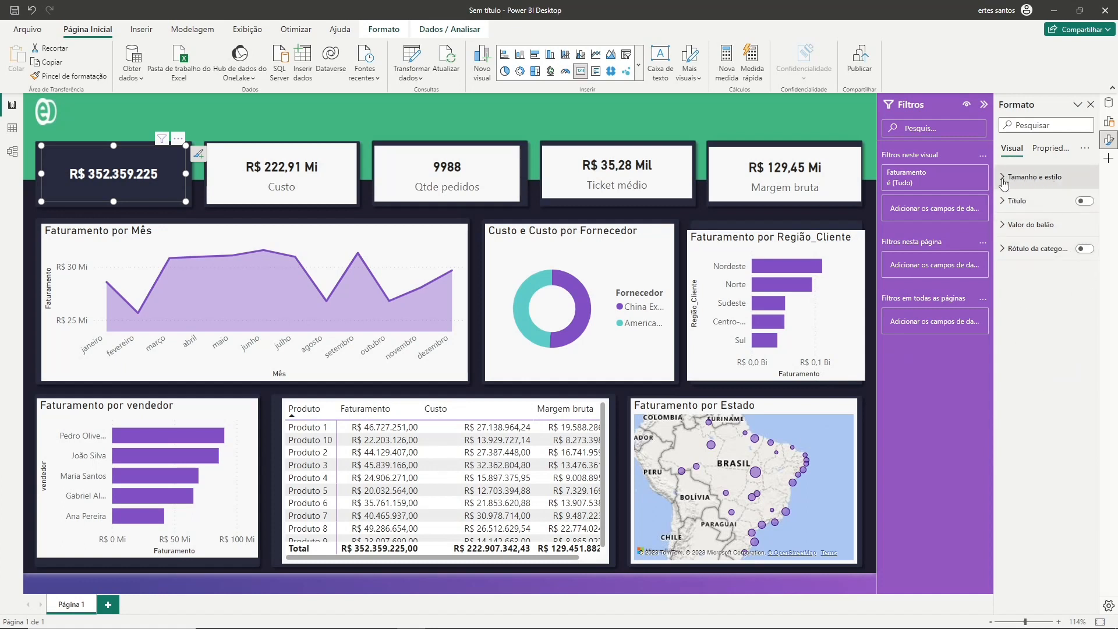
Turn the Faturamento card's background on and back off to compare the two looks.
{"action": "left_click", "coordinate": [1003, 182]}
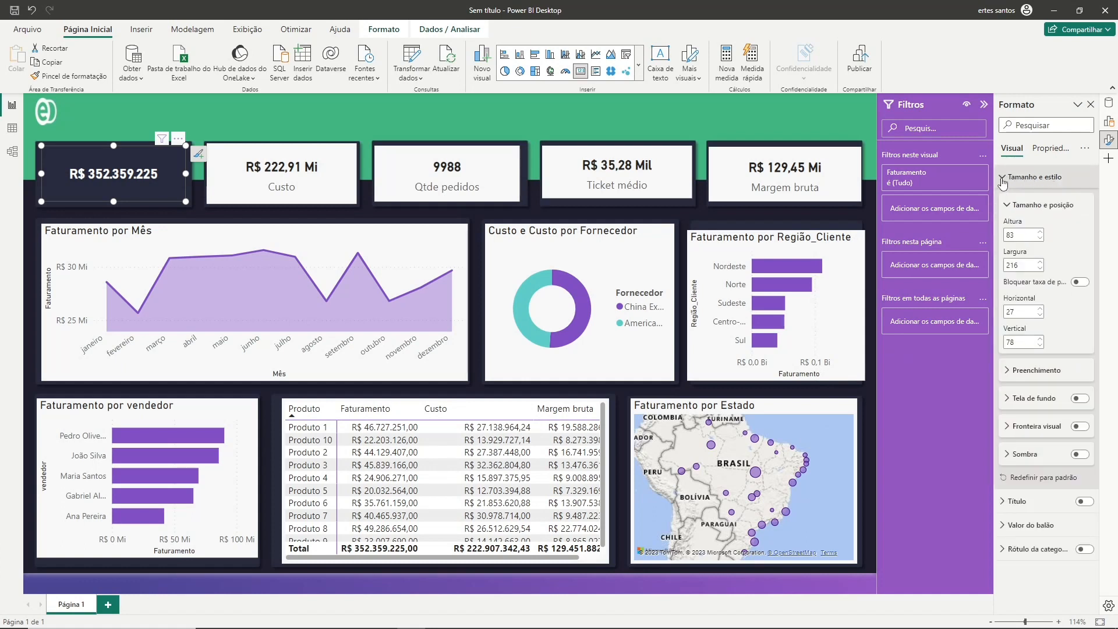
{"action": "left_click", "coordinate": [1082, 400]}
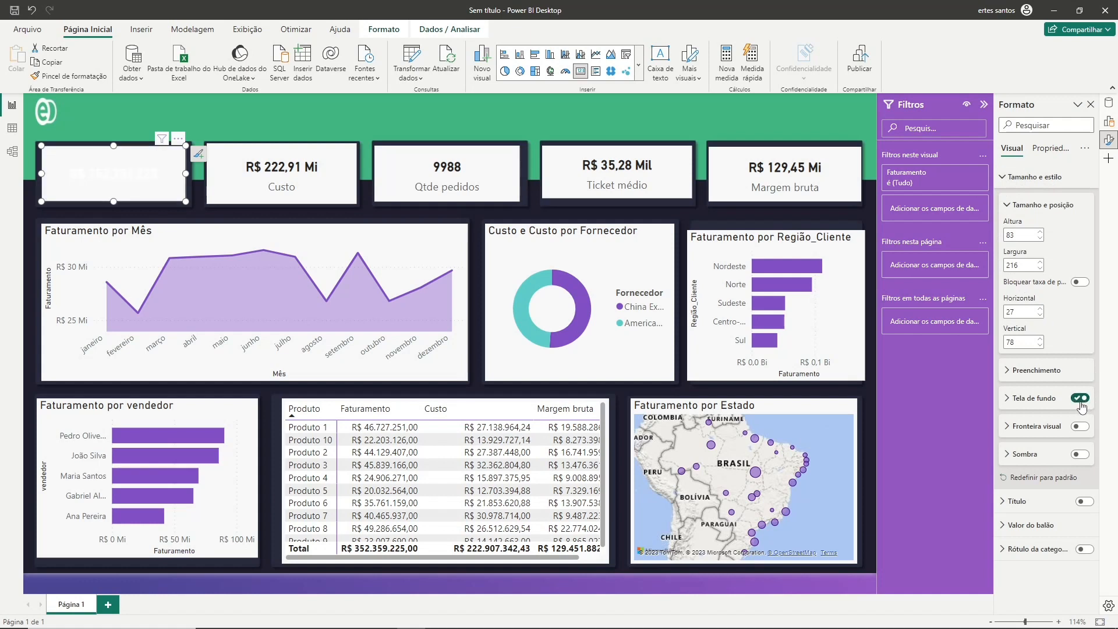
{"action": "left_click", "coordinate": [1082, 400]}
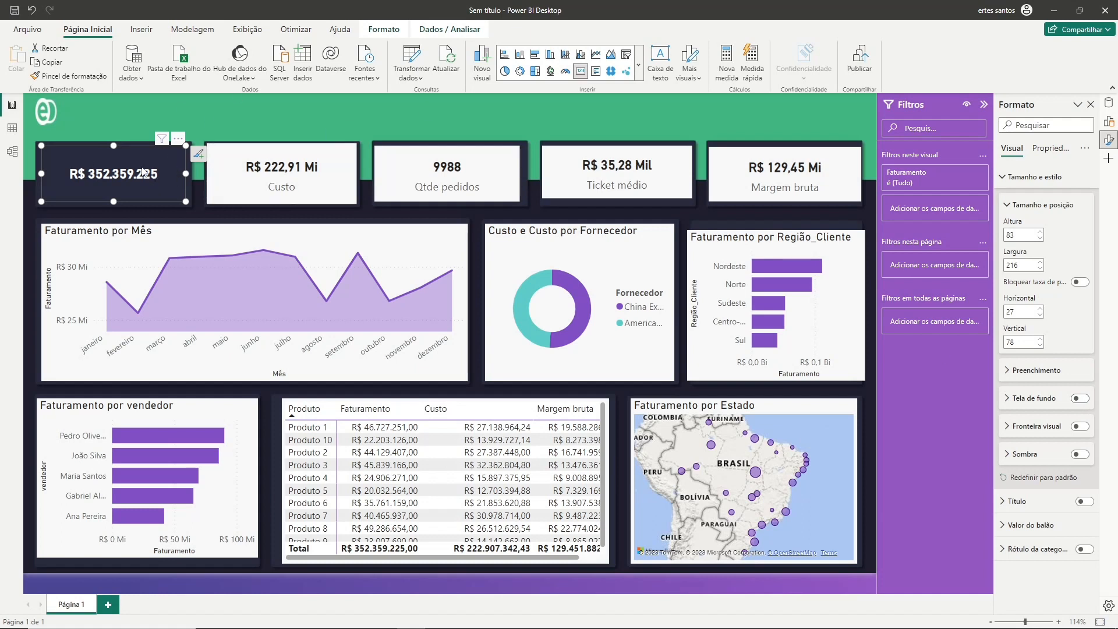
{"action": "left_click", "coordinate": [1006, 179]}
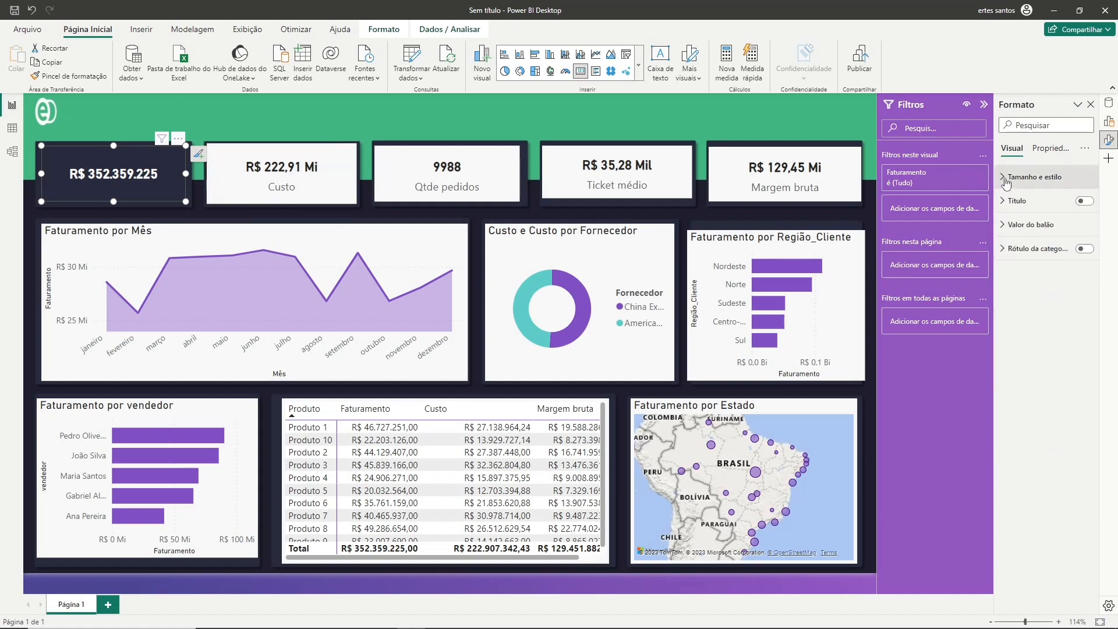
Reapply the white color and the Nenhum display units to the Faturamento card's callout value.
{"action": "left_click", "coordinate": [1006, 227]}
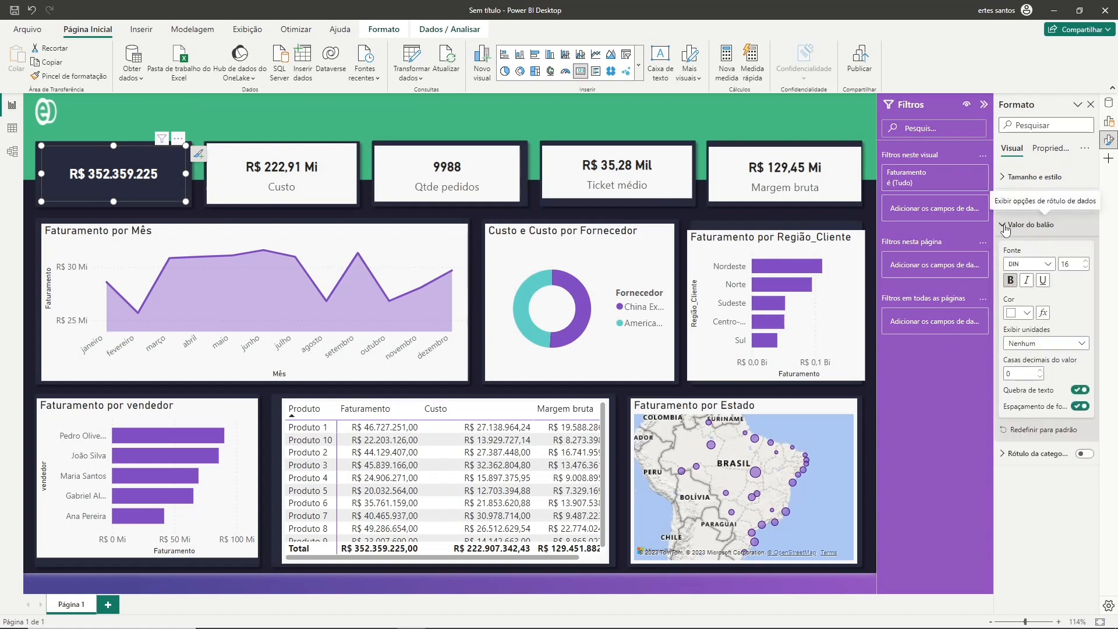
{"action": "left_click", "coordinate": [1028, 318]}
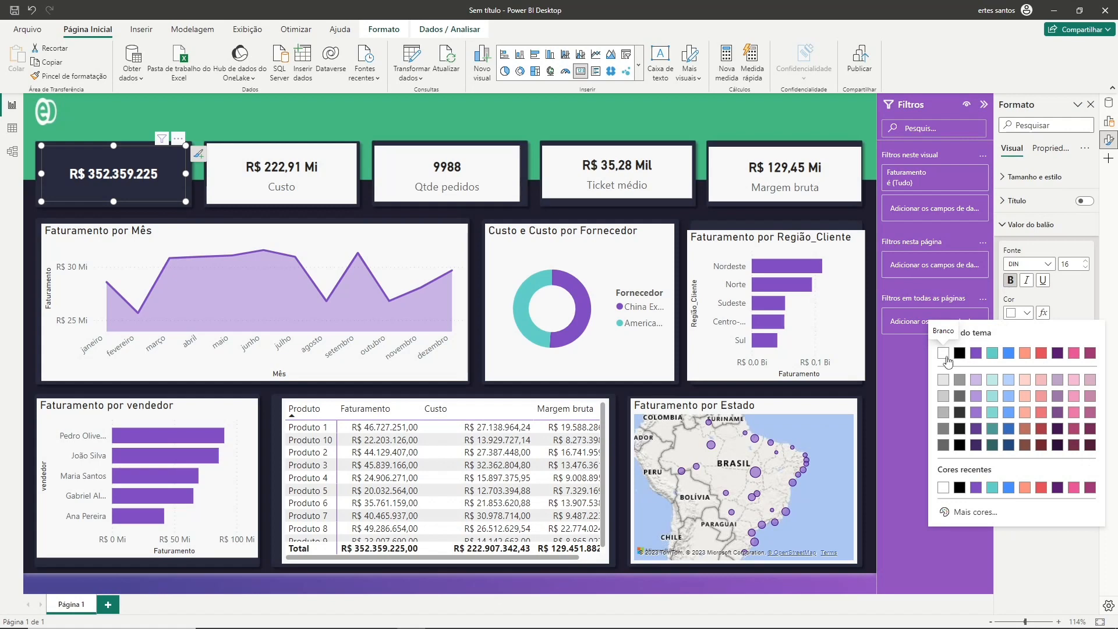
{"action": "left_click", "coordinate": [945, 354]}
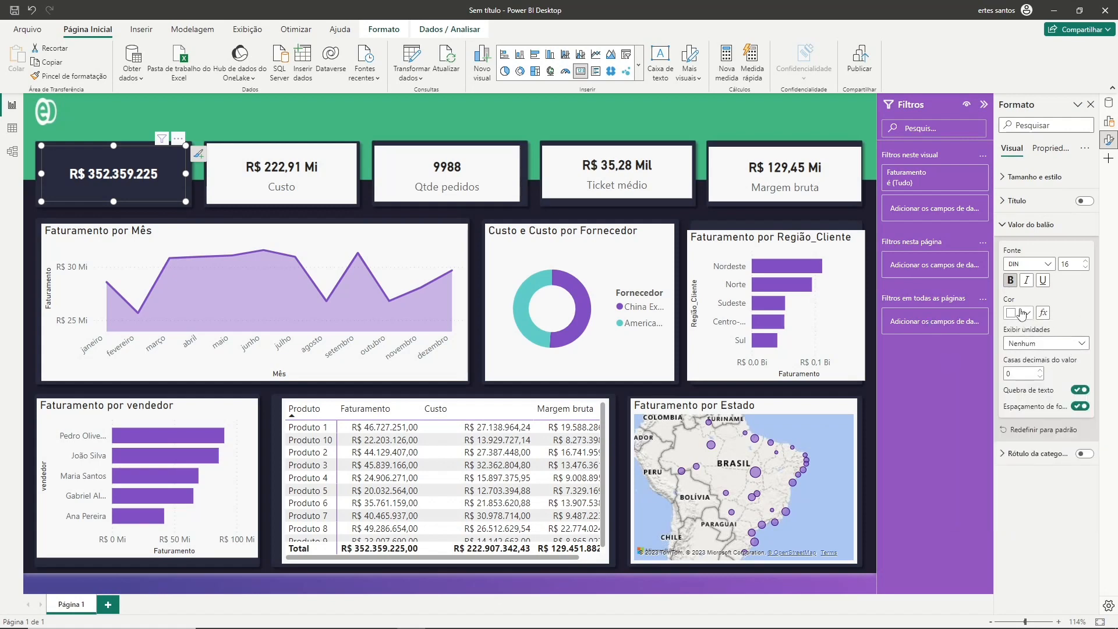
{"action": "left_click", "coordinate": [1054, 342]}
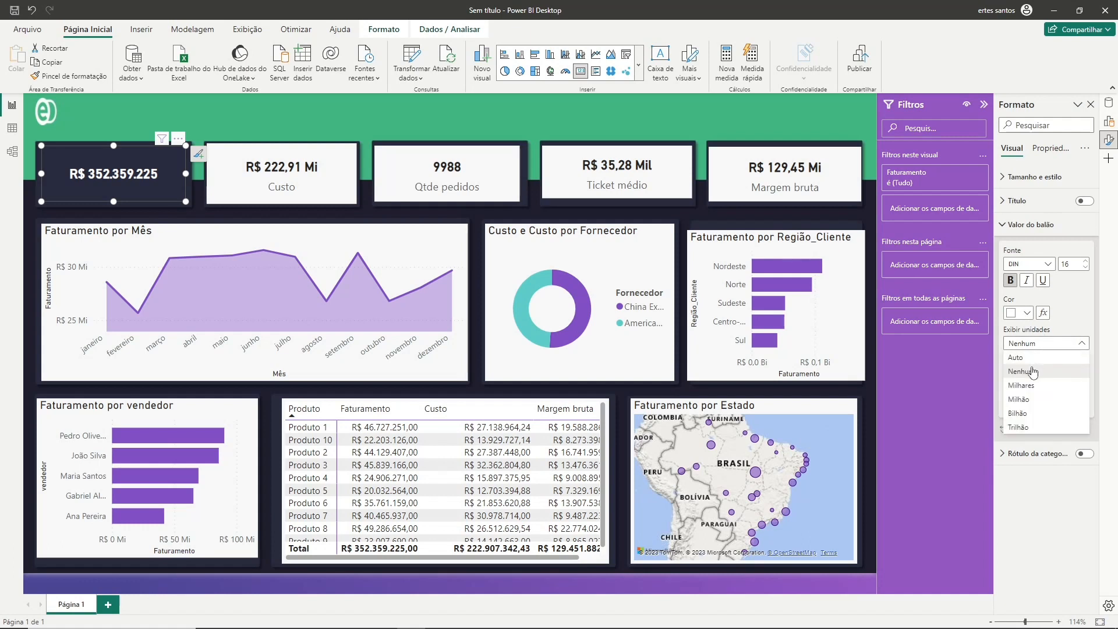
{"action": "left_click", "coordinate": [1035, 371]}
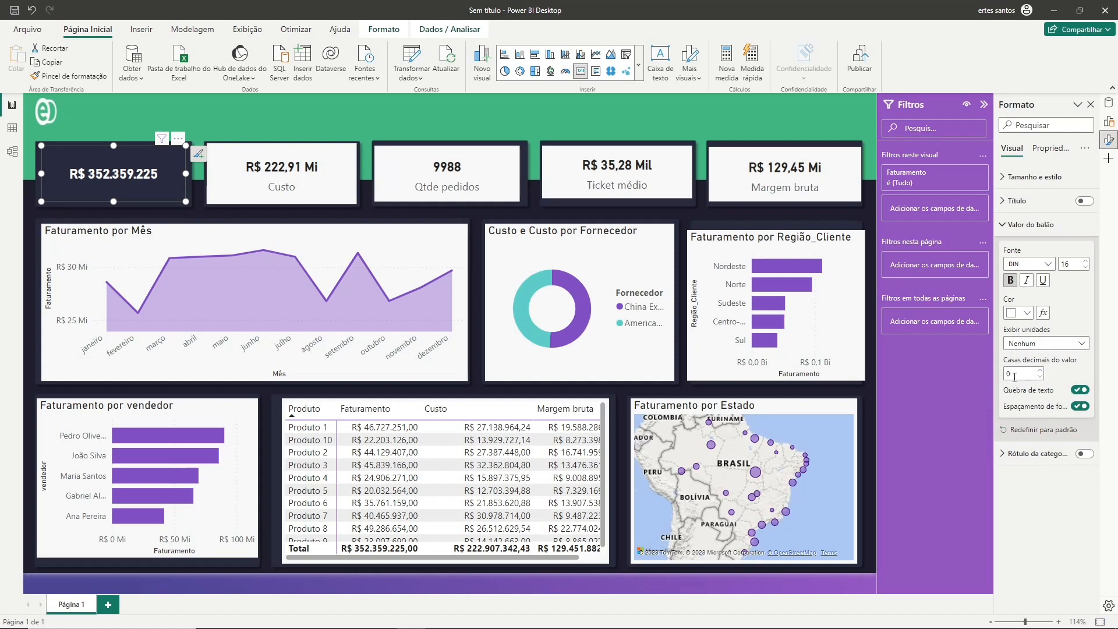
Turn on the Faturamento card's title and make its text bold at font size 14.
{"action": "left_click", "coordinate": [1006, 227]}
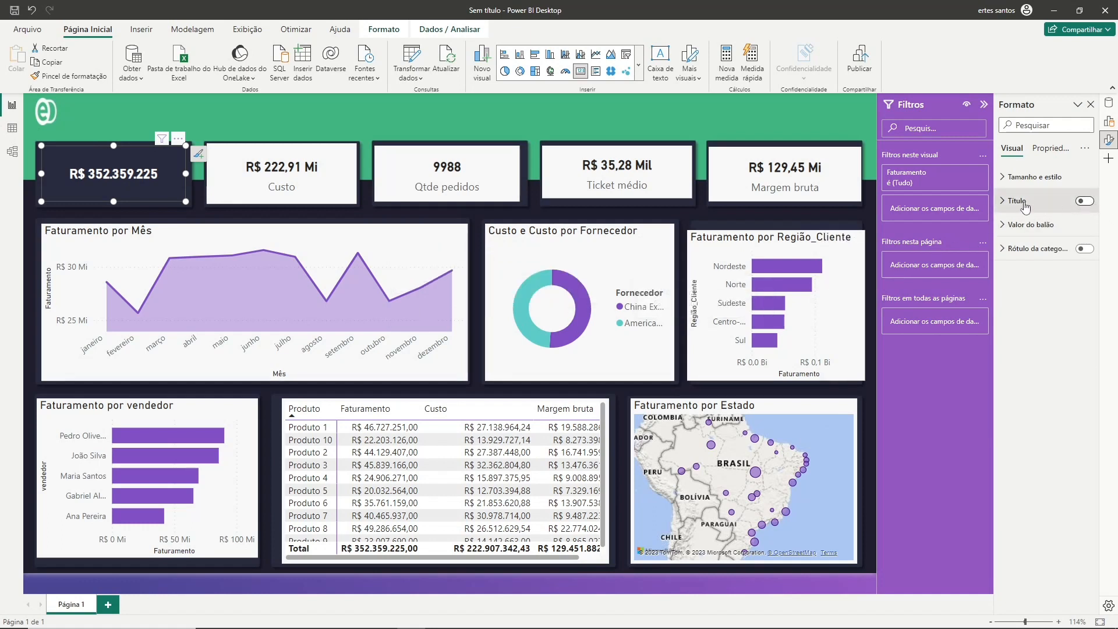
{"action": "left_click", "coordinate": [1093, 203]}
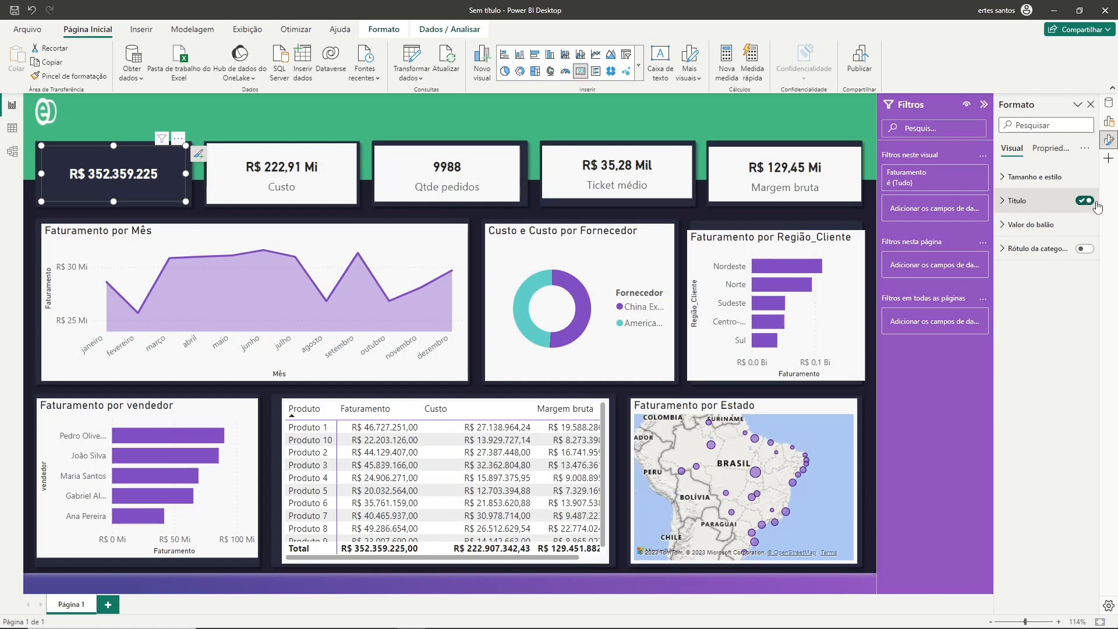
{"action": "left_click", "coordinate": [1004, 204]}
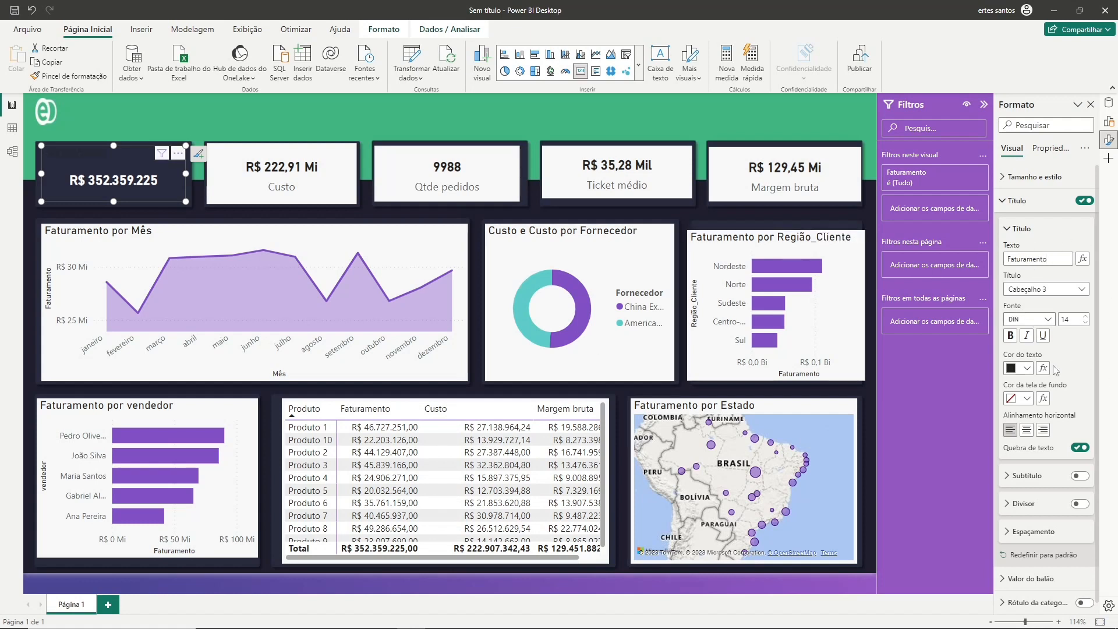
{"action": "left_click", "coordinate": [1017, 337]}
{"action": "double_click", "coordinate": [1075, 320]}
{"action": "key", "text": "BackSpace"}
{"action": "type", "text": "16"}
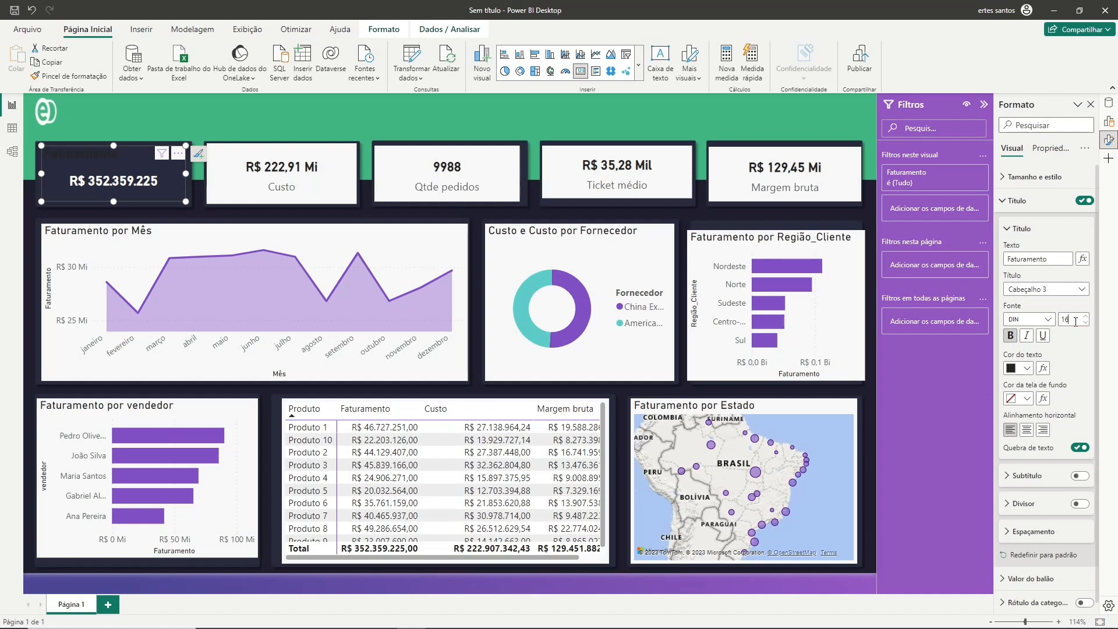
{"action": "key", "text": "BackSpace"}
{"action": "type", "text": "4"}
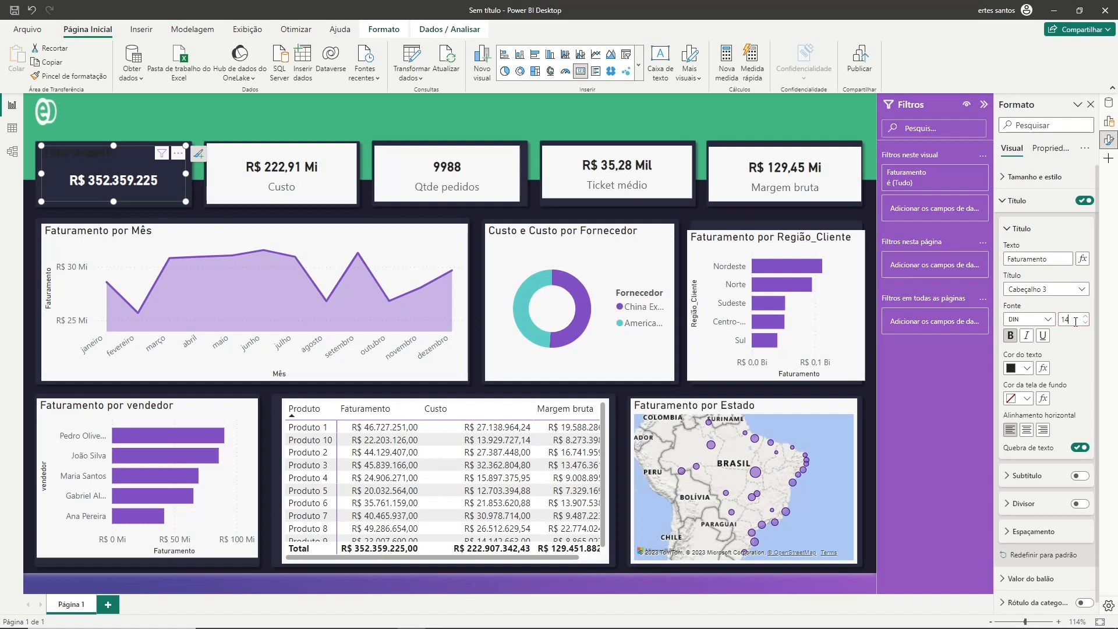
Set the Faturamento card's title text color to white (Branco) and deselect the card.
{"action": "left_click", "coordinate": [1028, 369]}
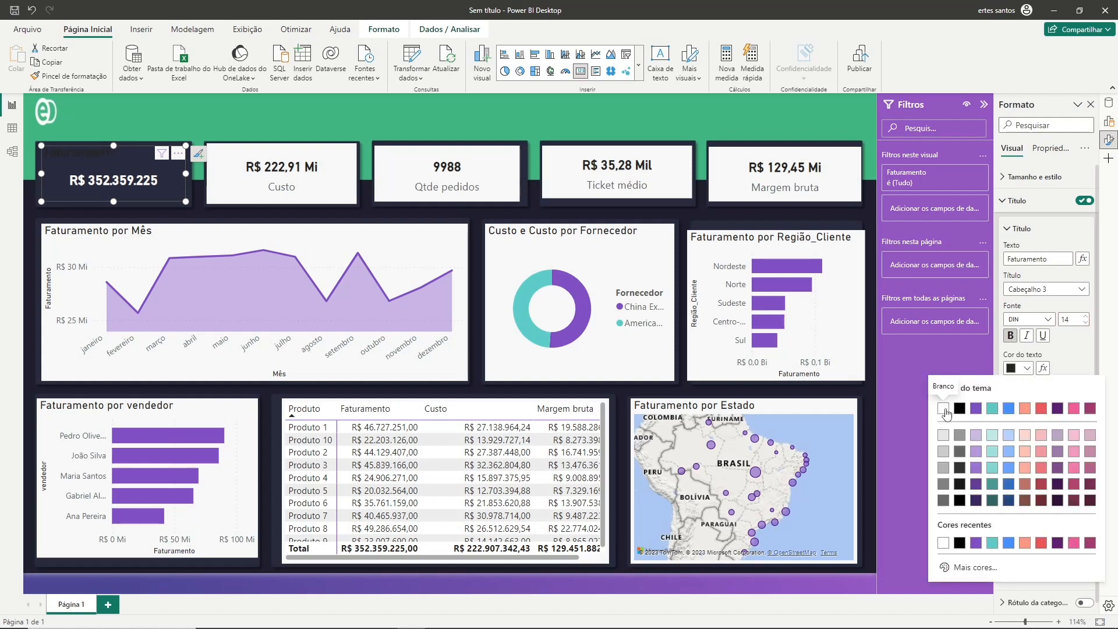
{"action": "left_click", "coordinate": [944, 409]}
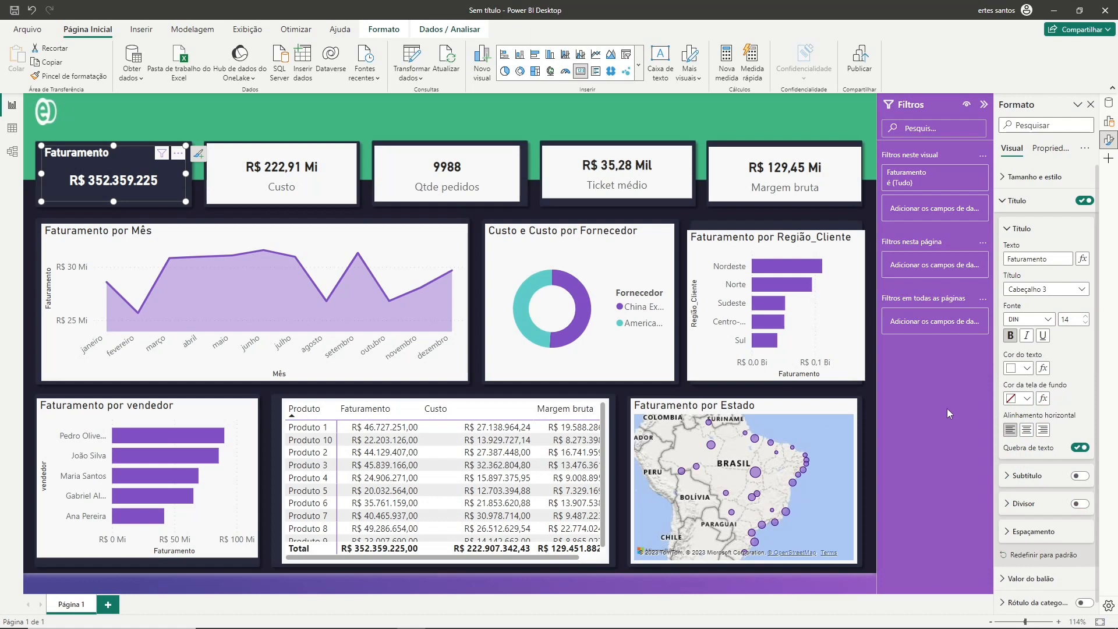
{"action": "left_click", "coordinate": [313, 122]}
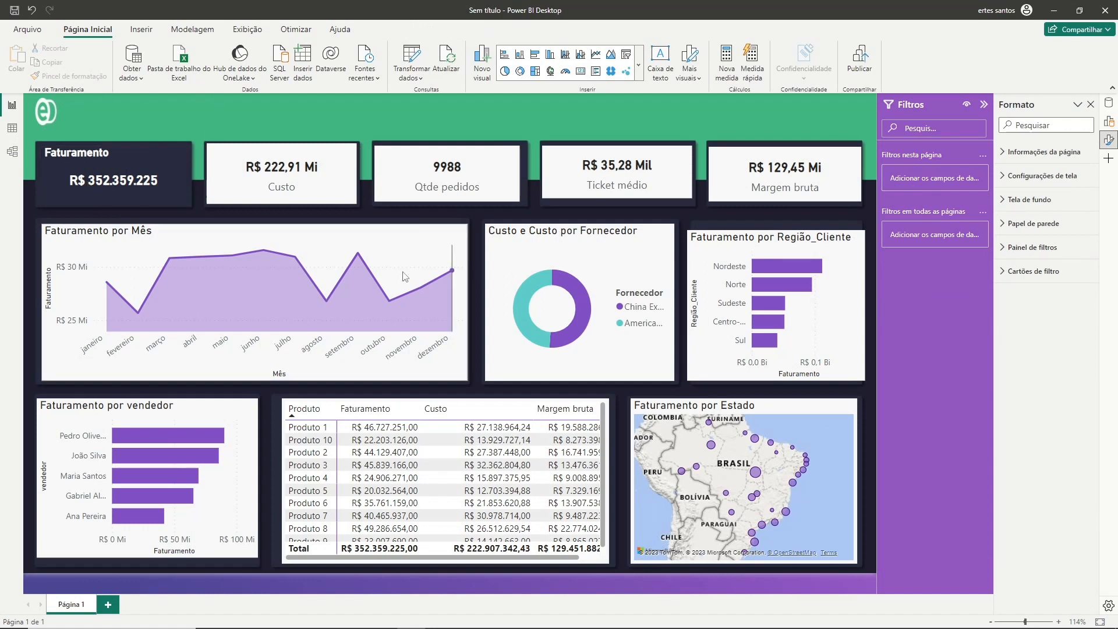
Copy the Faturamento card's formatting onto the Custo card with the format painter.
{"action": "left_click", "coordinate": [166, 181]}
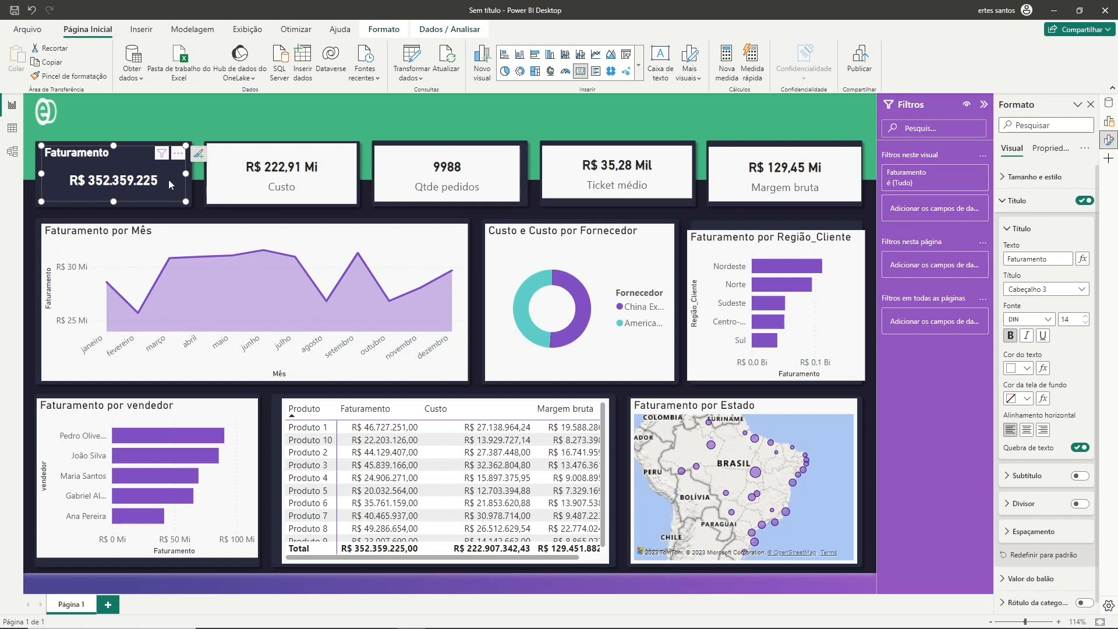
{"action": "left_click", "coordinate": [69, 76]}
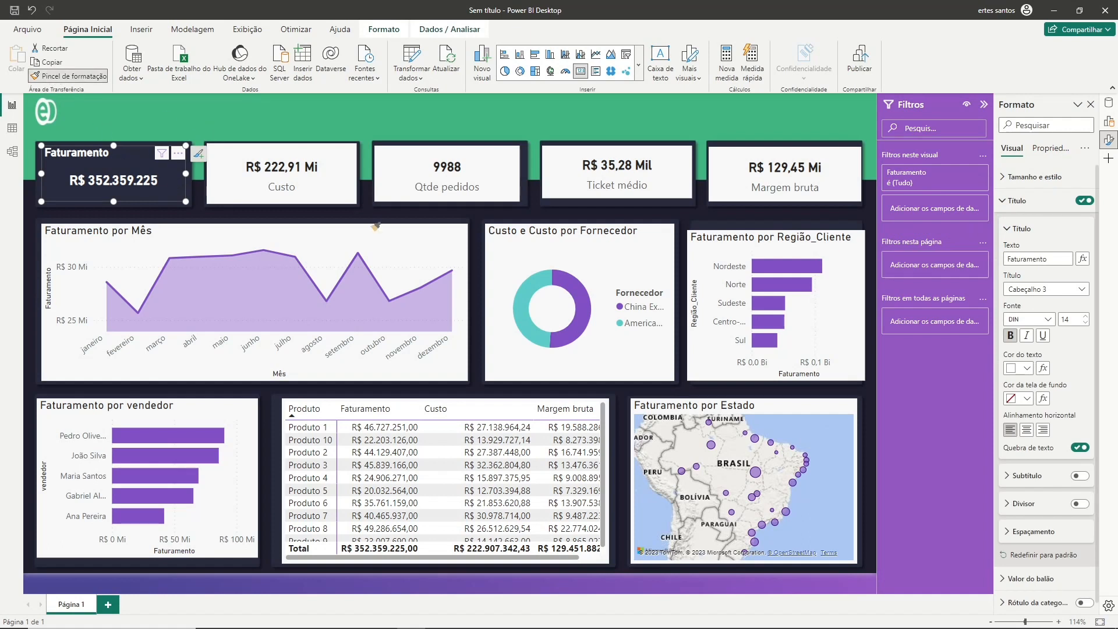
{"action": "left_click", "coordinate": [267, 179]}
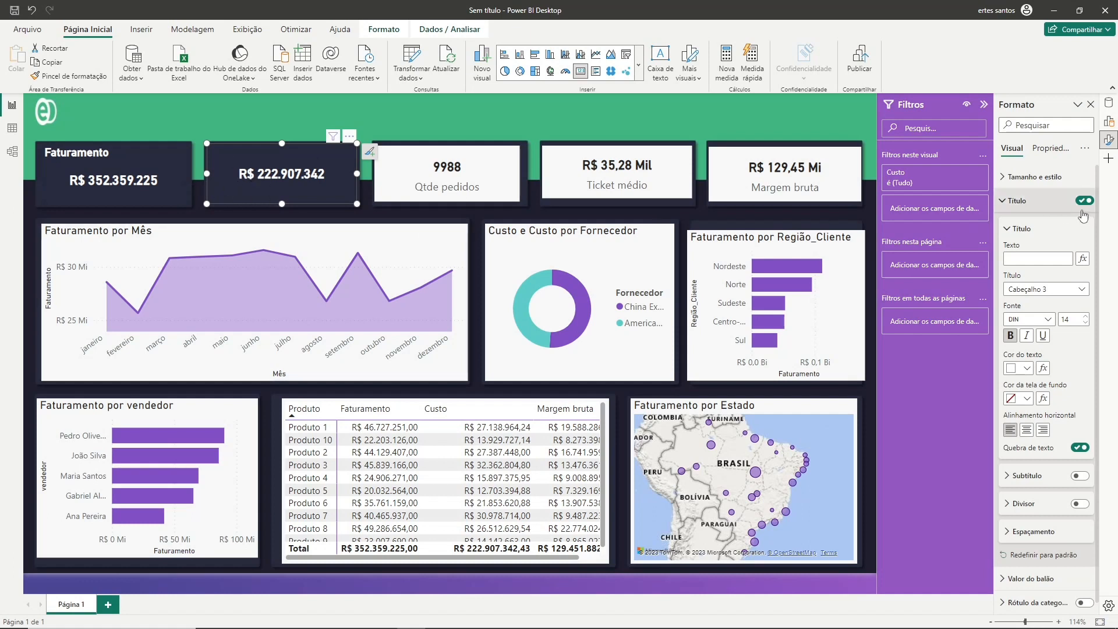
Turn on the Custo card's category label and background, and deselect the card.
{"action": "left_click", "coordinate": [1012, 202]}
{"action": "left_click", "coordinate": [1083, 249]}
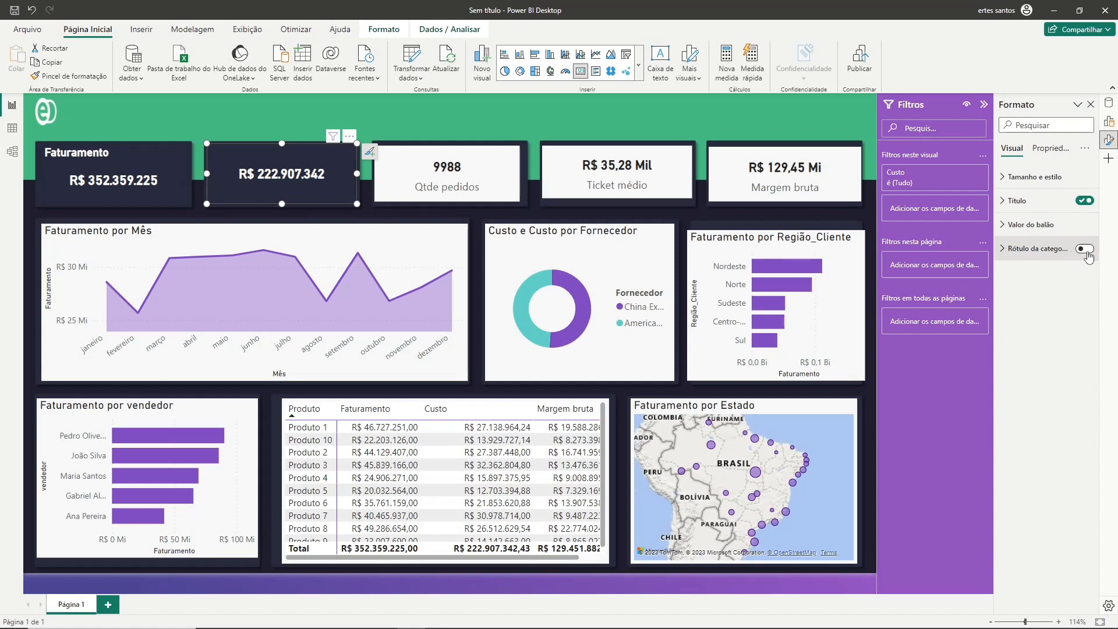
{"action": "left_click", "coordinate": [1005, 180]}
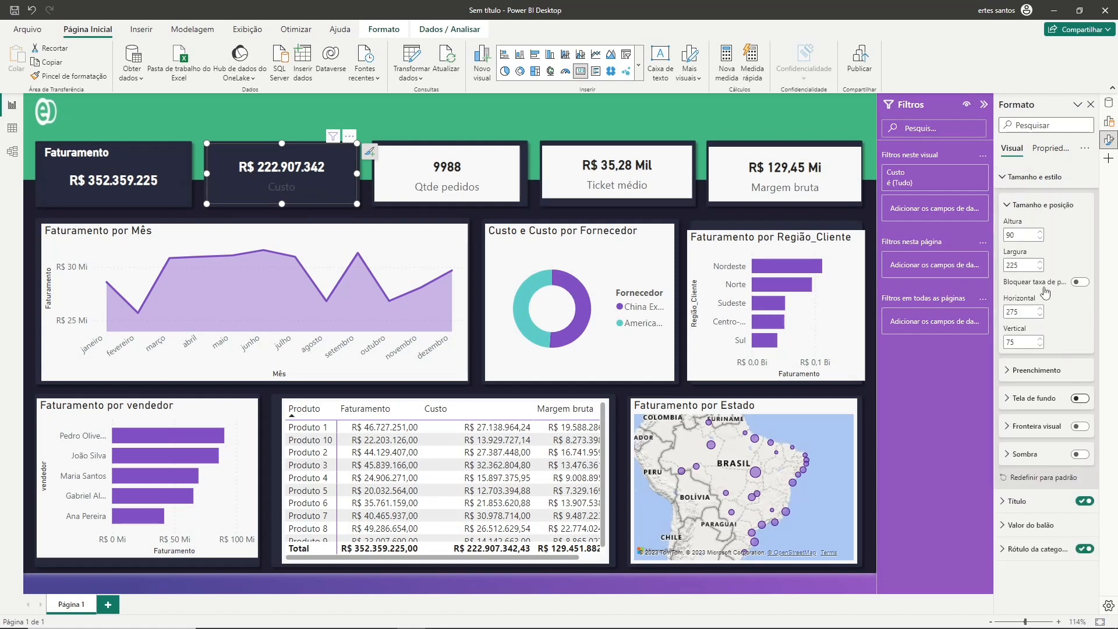
{"action": "left_click", "coordinate": [1081, 399]}
{"action": "left_click", "coordinate": [1005, 177]}
{"action": "left_click", "coordinate": [227, 131]}
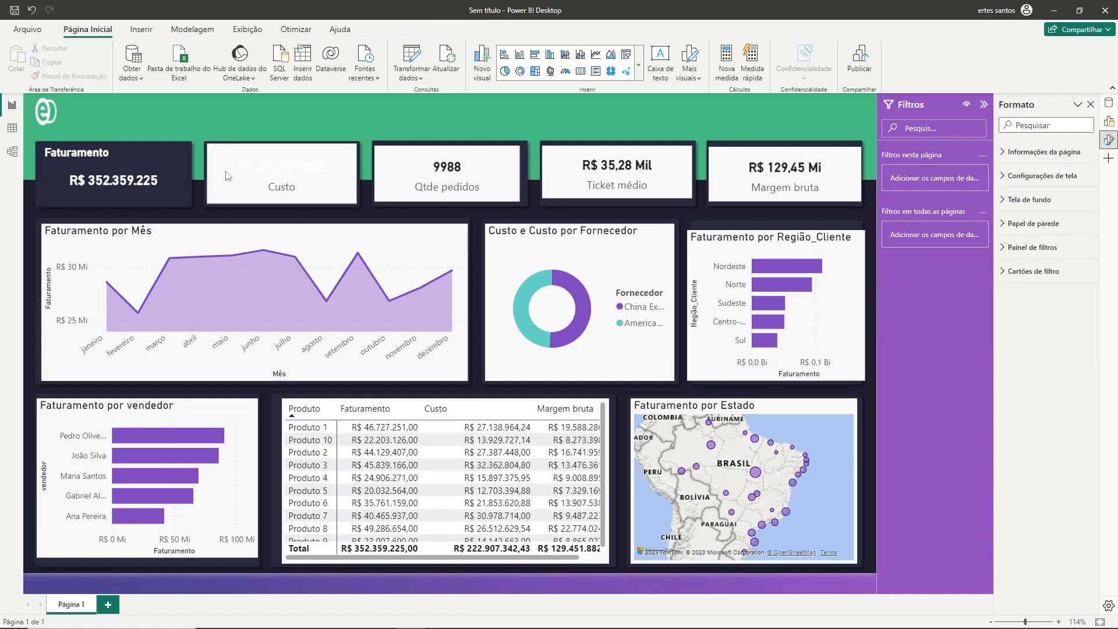
Turn off the Custo card's background and category label, and set its title text to "Custo".
{"action": "left_click", "coordinate": [269, 179]}
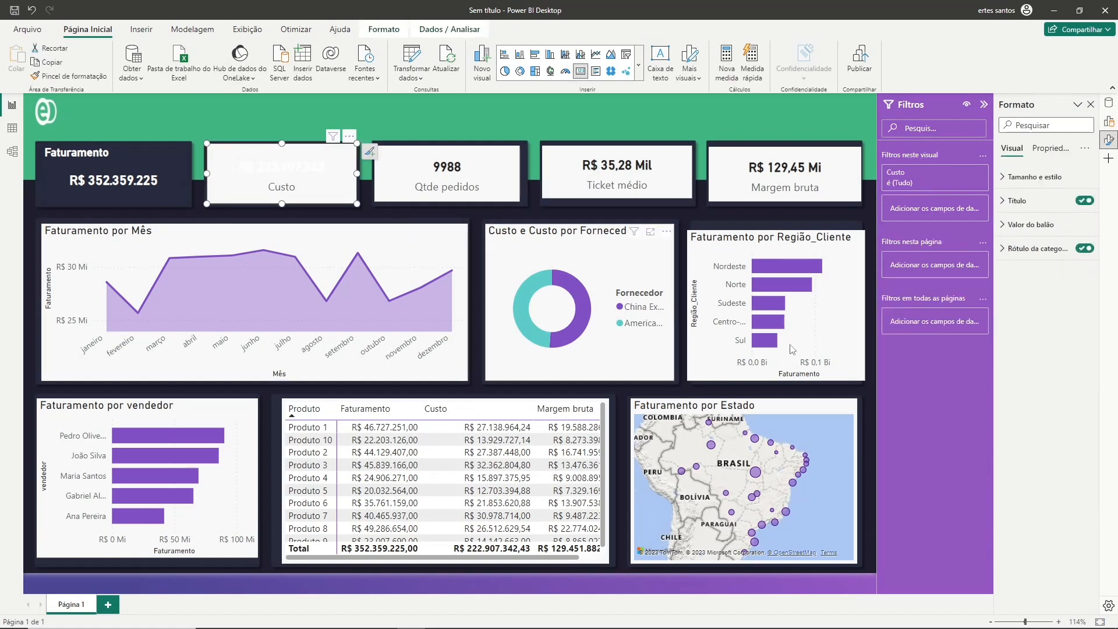
{"action": "left_click", "coordinate": [1010, 184]}
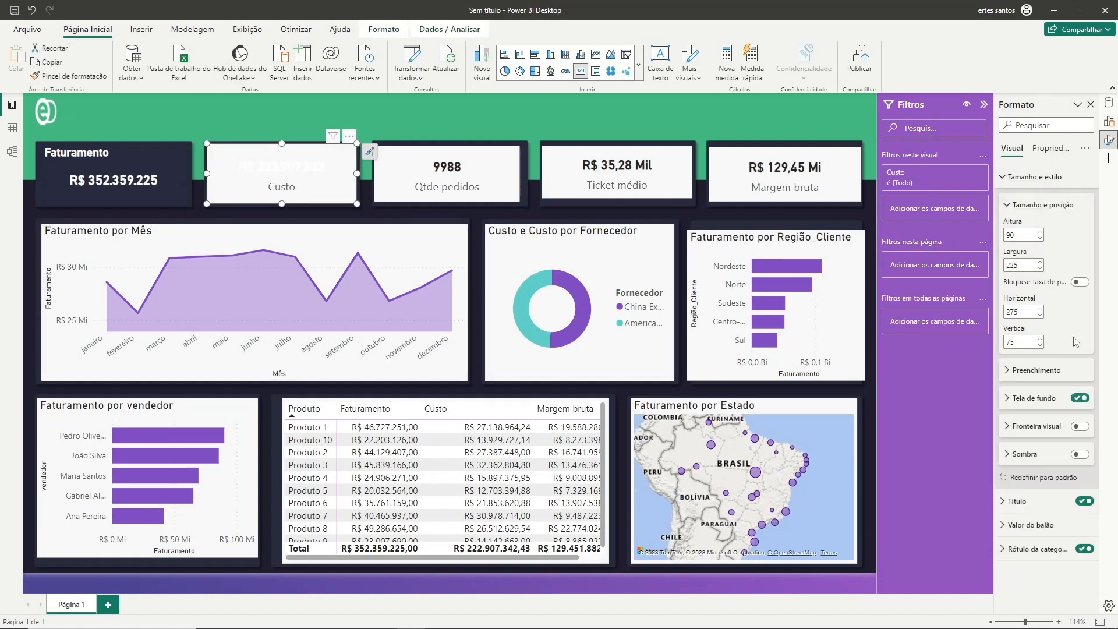
{"action": "left_click", "coordinate": [1080, 399]}
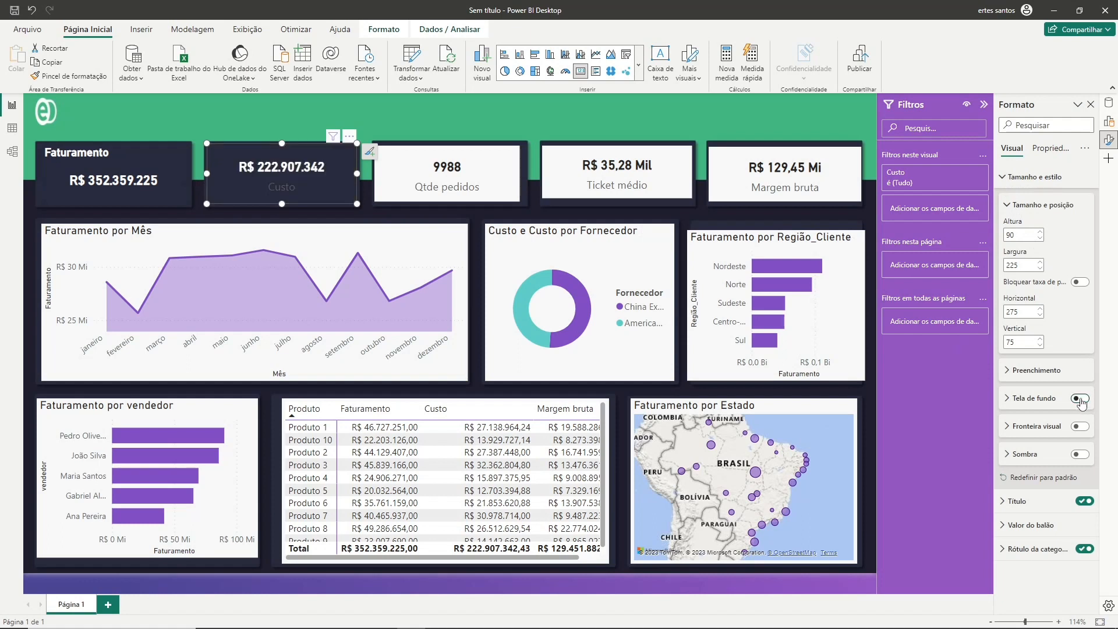
{"action": "left_click", "coordinate": [1005, 177]}
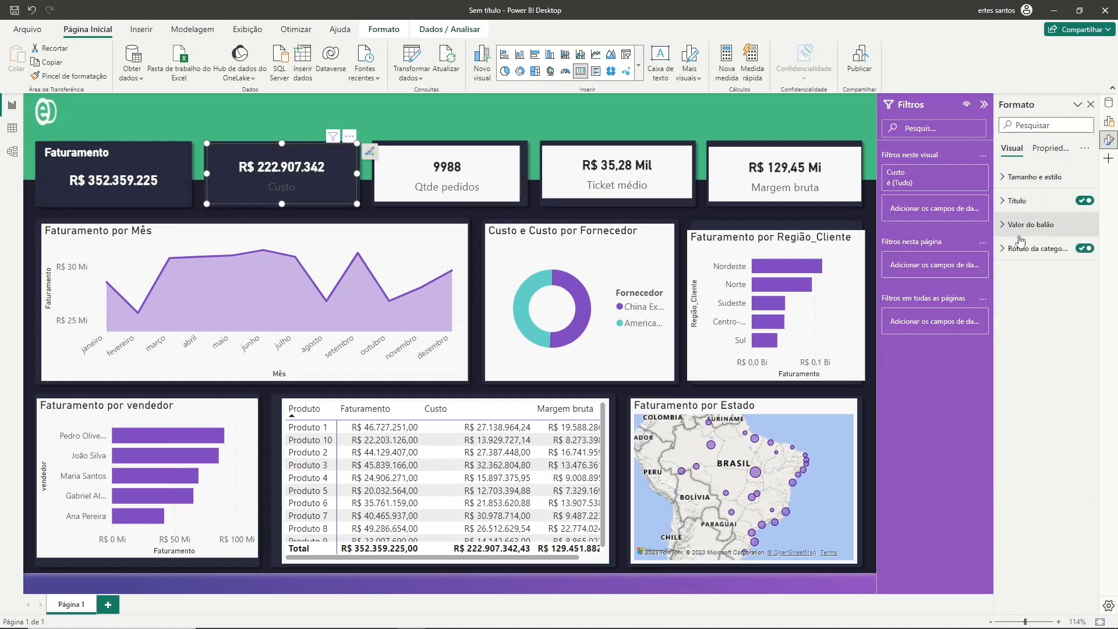
{"action": "left_click", "coordinate": [1086, 250]}
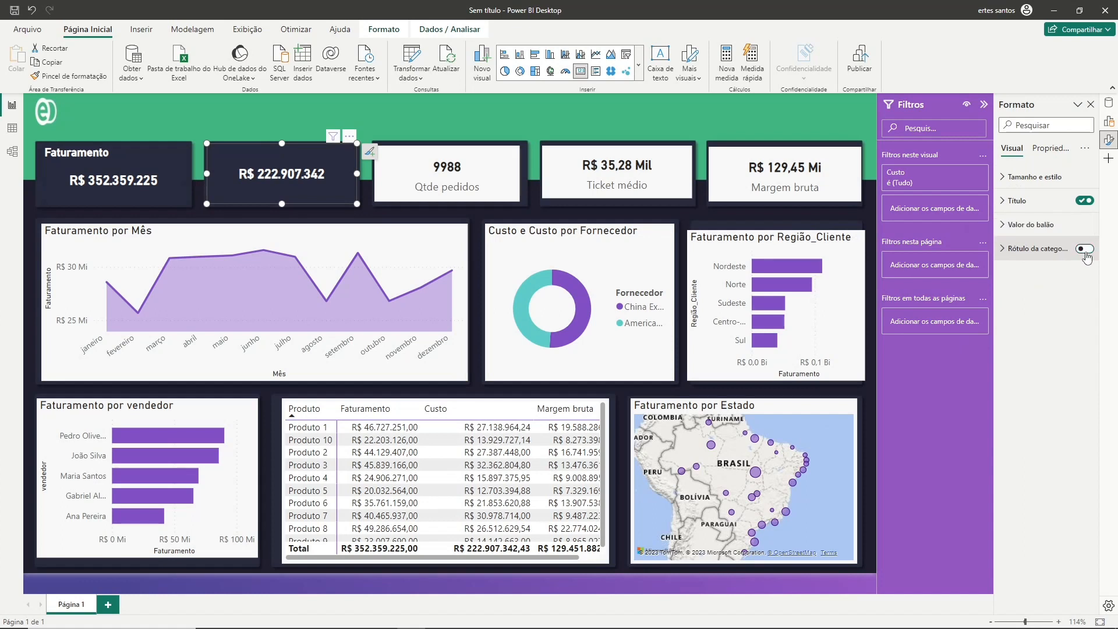
{"action": "left_click", "coordinate": [1014, 200]}
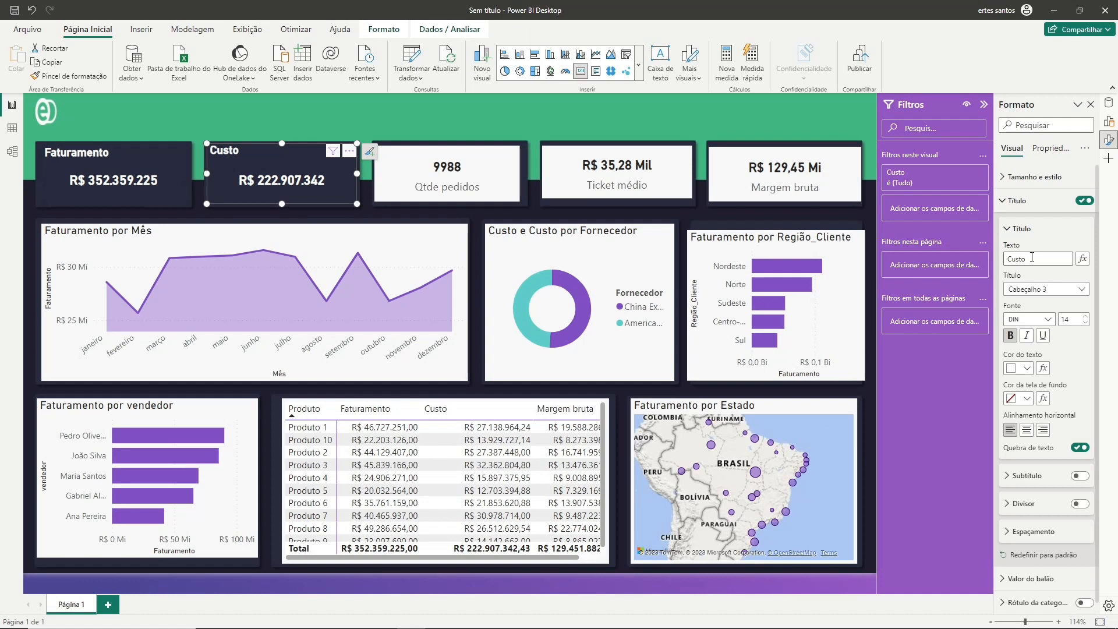
Turn off the background and category label of the Qtde pedidos card.
{"action": "left_click", "coordinate": [406, 193]}
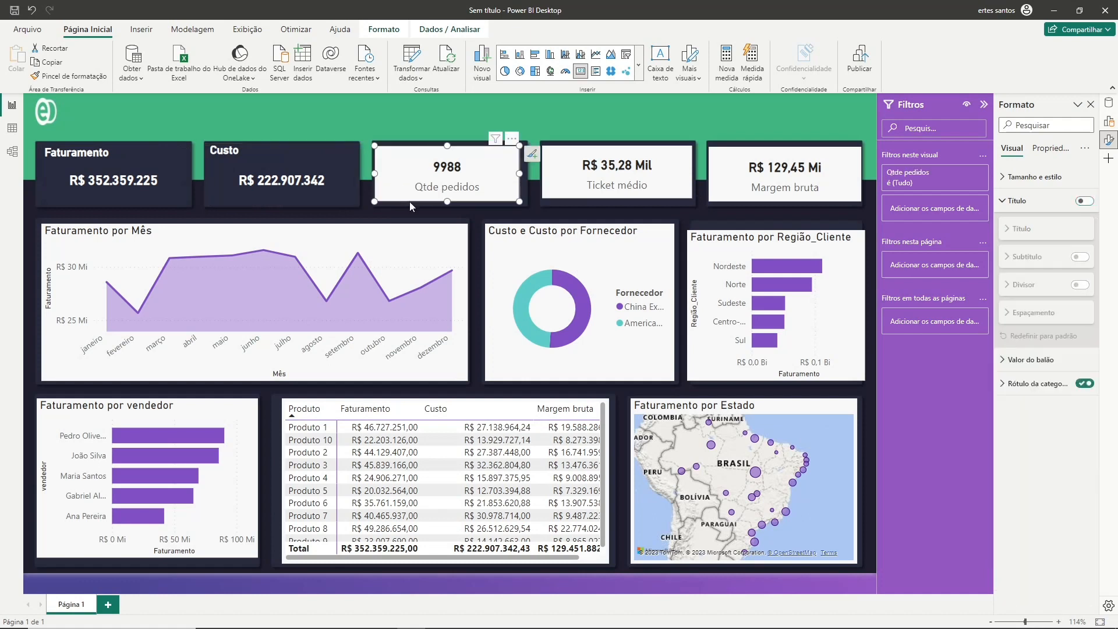
{"action": "left_click", "coordinate": [1005, 200]}
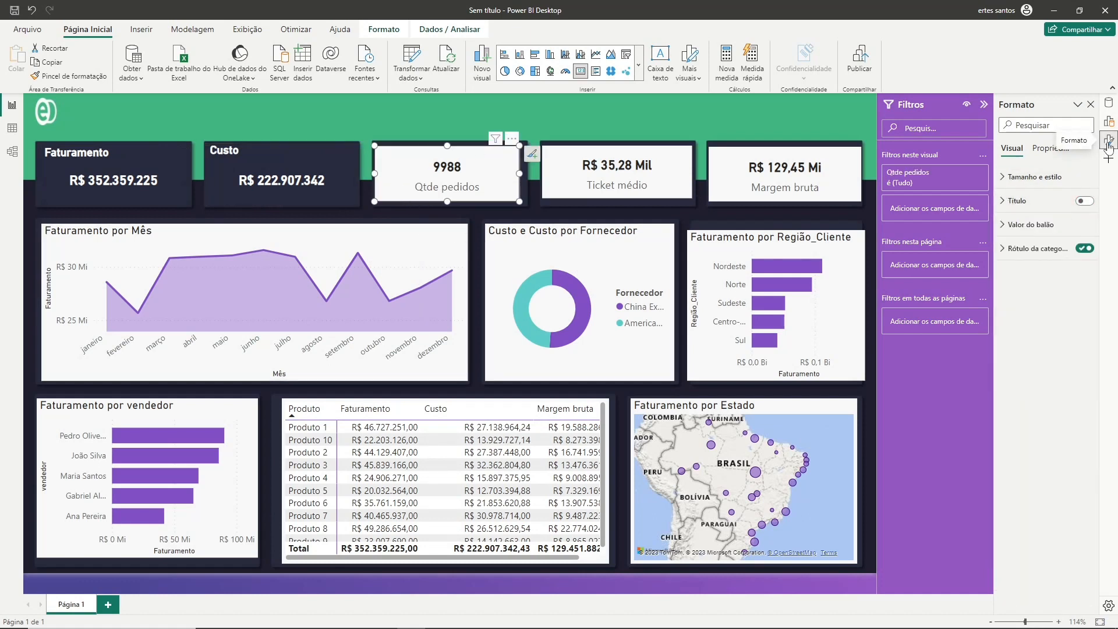
{"action": "left_click", "coordinate": [1006, 179]}
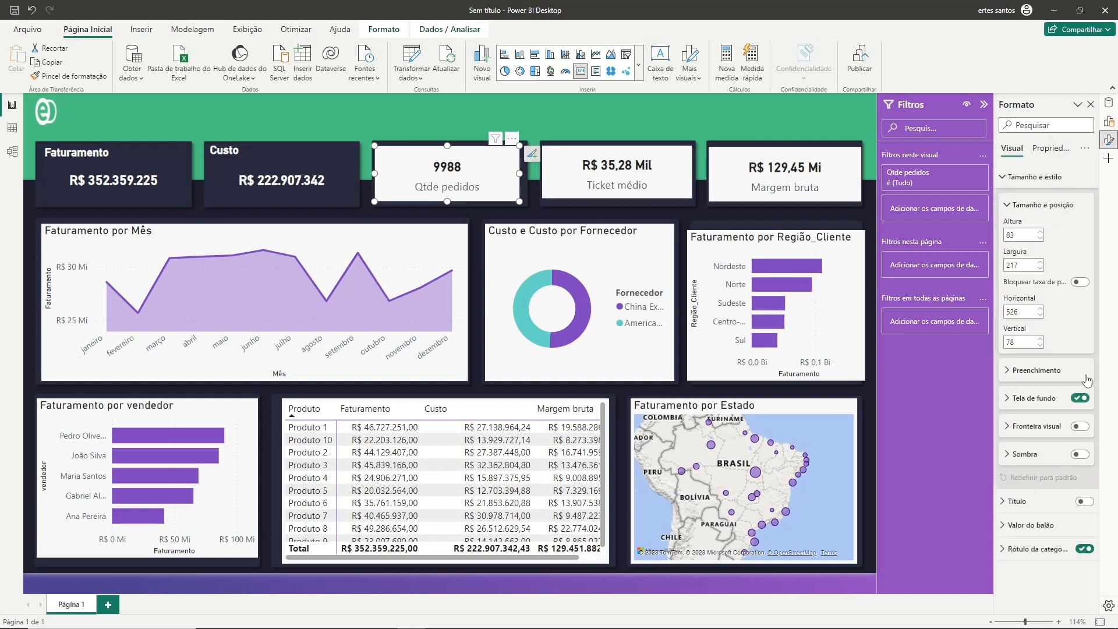
{"action": "left_click", "coordinate": [1081, 399]}
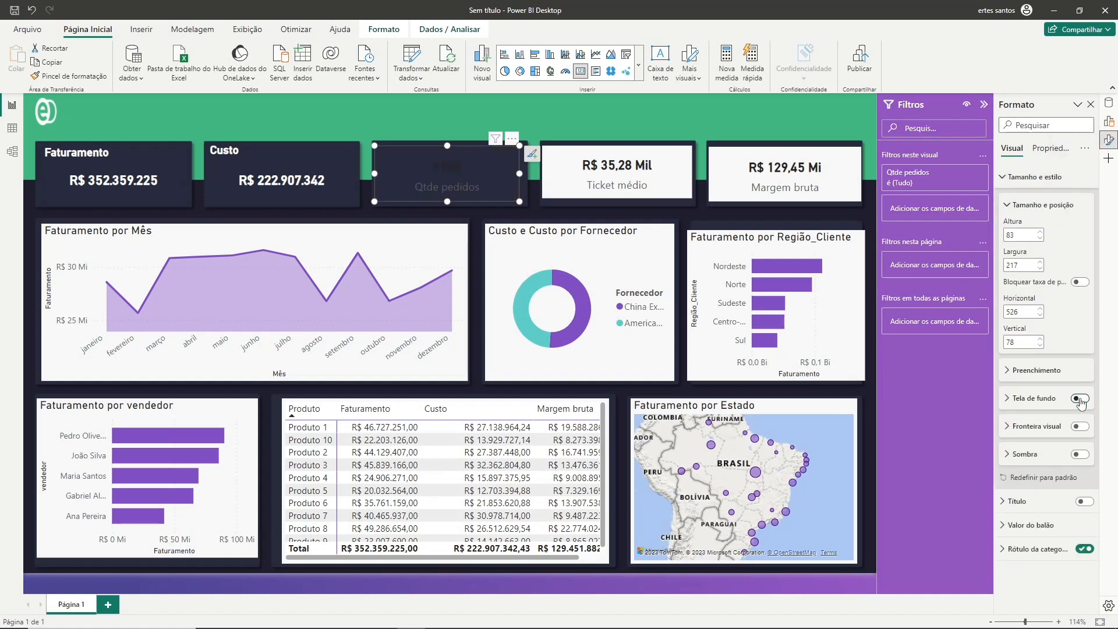
{"action": "left_click", "coordinate": [1005, 177]}
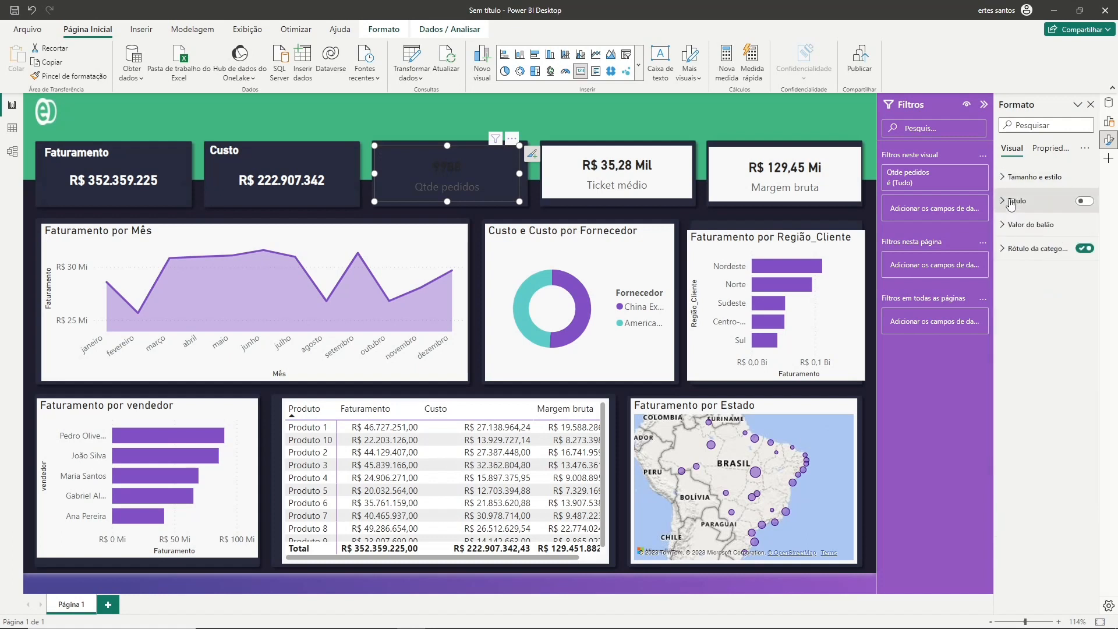
{"action": "left_click", "coordinate": [1085, 250]}
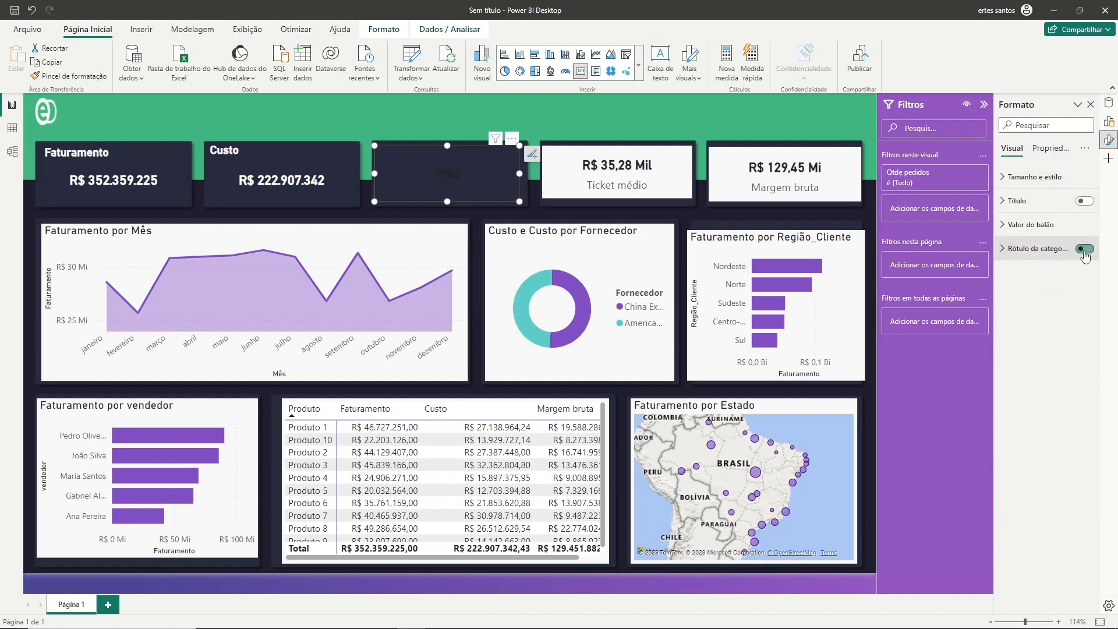
Set the callout value color of the Qtde pedidos card to white.
{"action": "left_click", "coordinate": [1007, 226]}
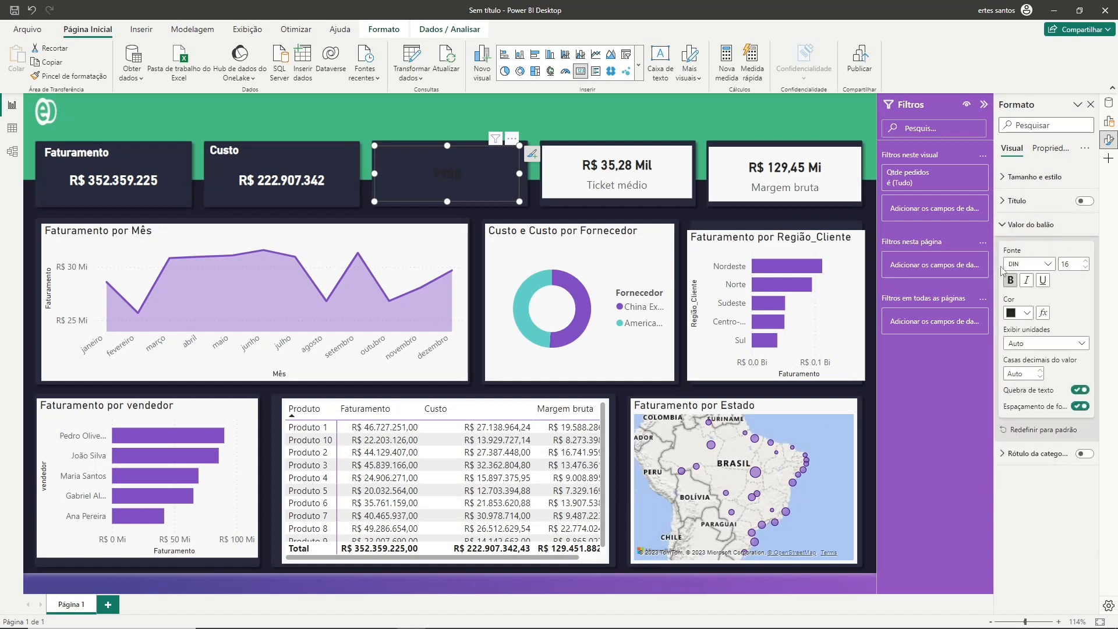
{"action": "left_click", "coordinate": [1025, 316]}
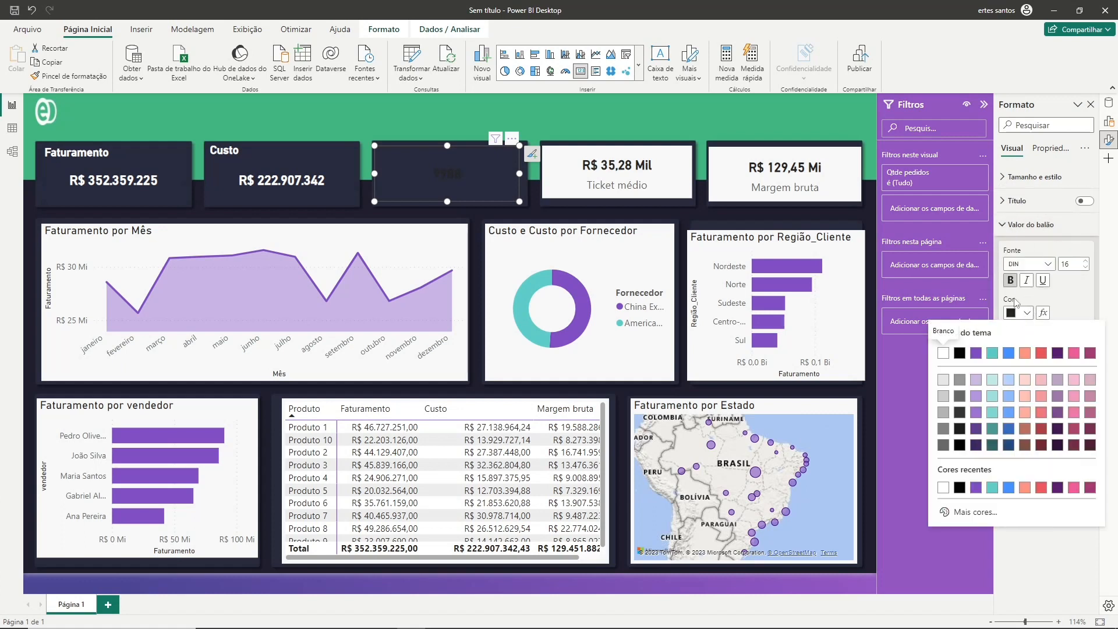
{"action": "left_click", "coordinate": [944, 353]}
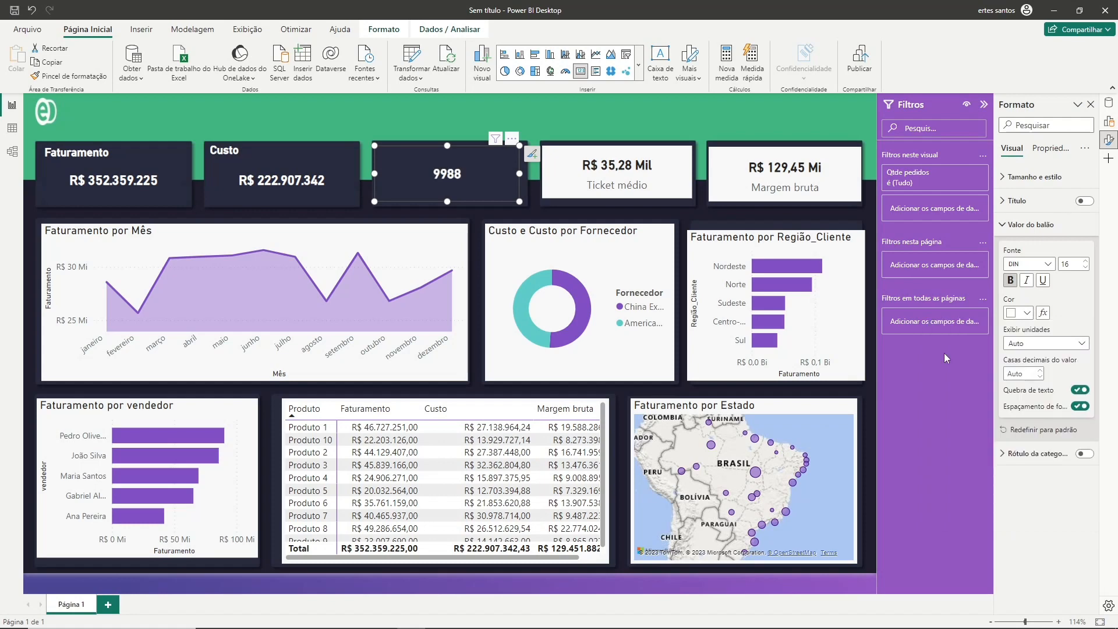
{"action": "left_click", "coordinate": [1011, 228]}
Enable the title on the Qtde pedidos card and set its text to "Nfs emitidas".
{"action": "left_click", "coordinate": [1057, 210]}
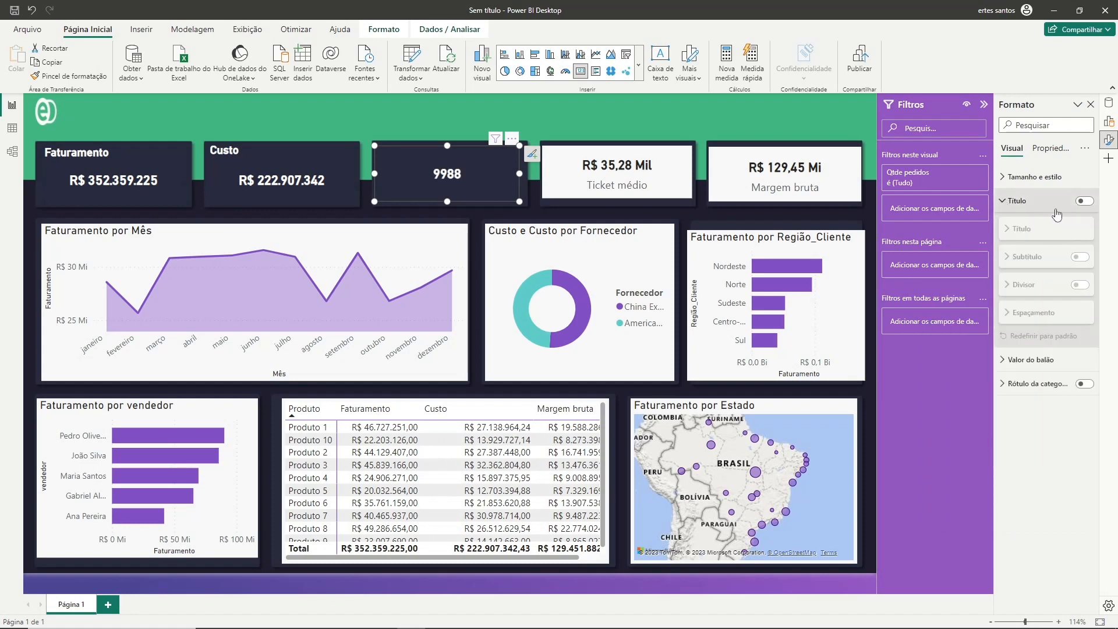
{"action": "left_click", "coordinate": [1084, 201]}
{"action": "left_click", "coordinate": [1020, 229]}
{"action": "left_click", "coordinate": [1015, 256]}
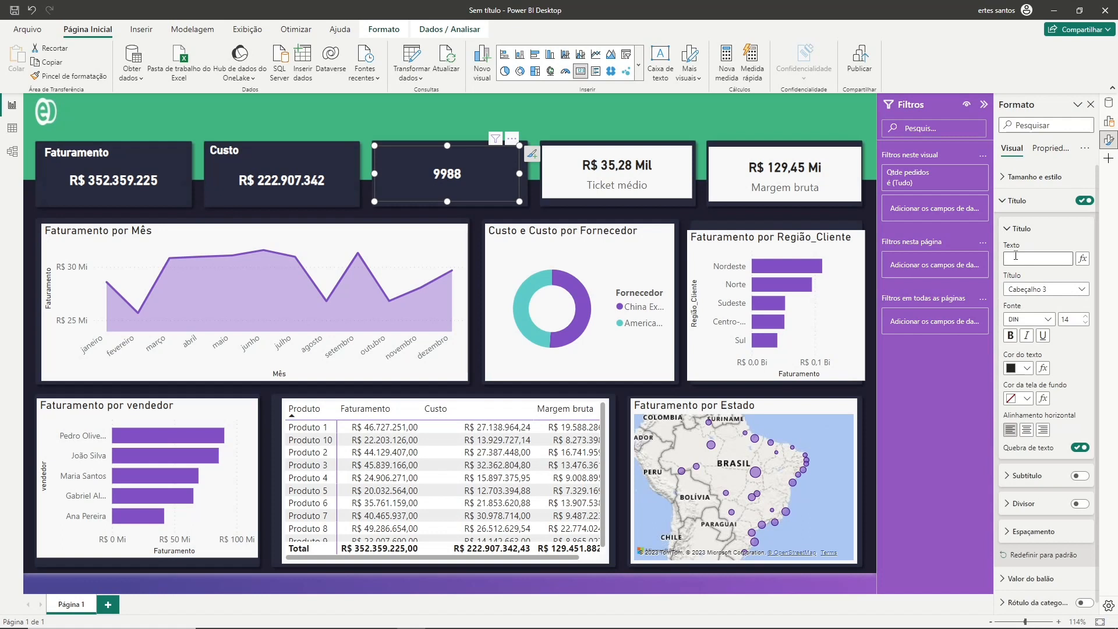
{"action": "type", "text": "Nú"}
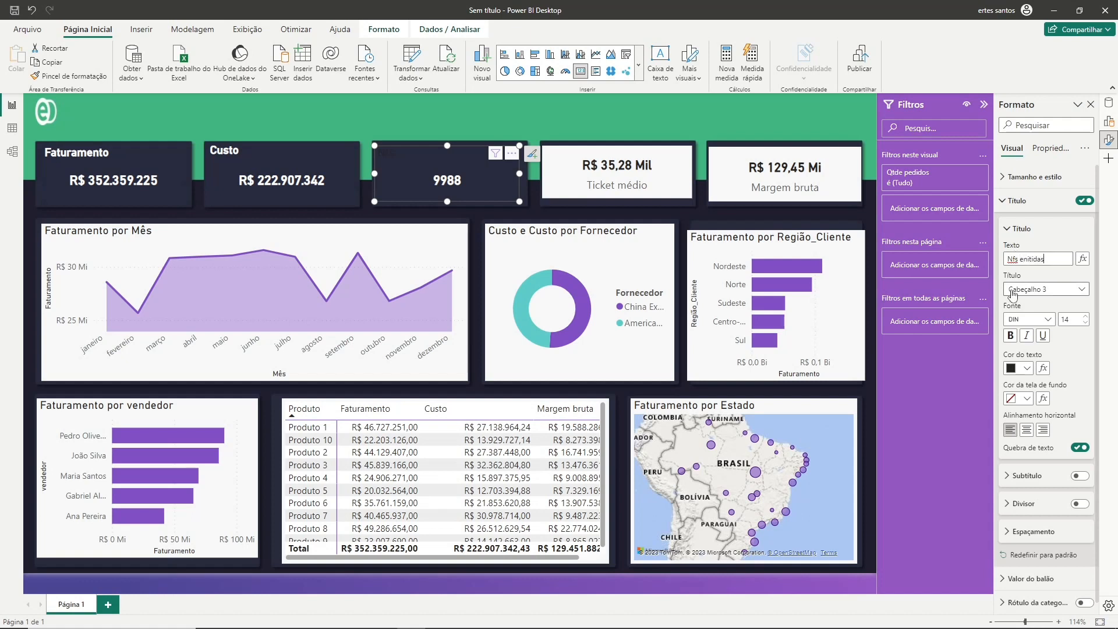
{"action": "left_click", "coordinate": [1029, 258]}
{"action": "key", "text": "BackSpace"}
{"action": "type", "text": "m"}
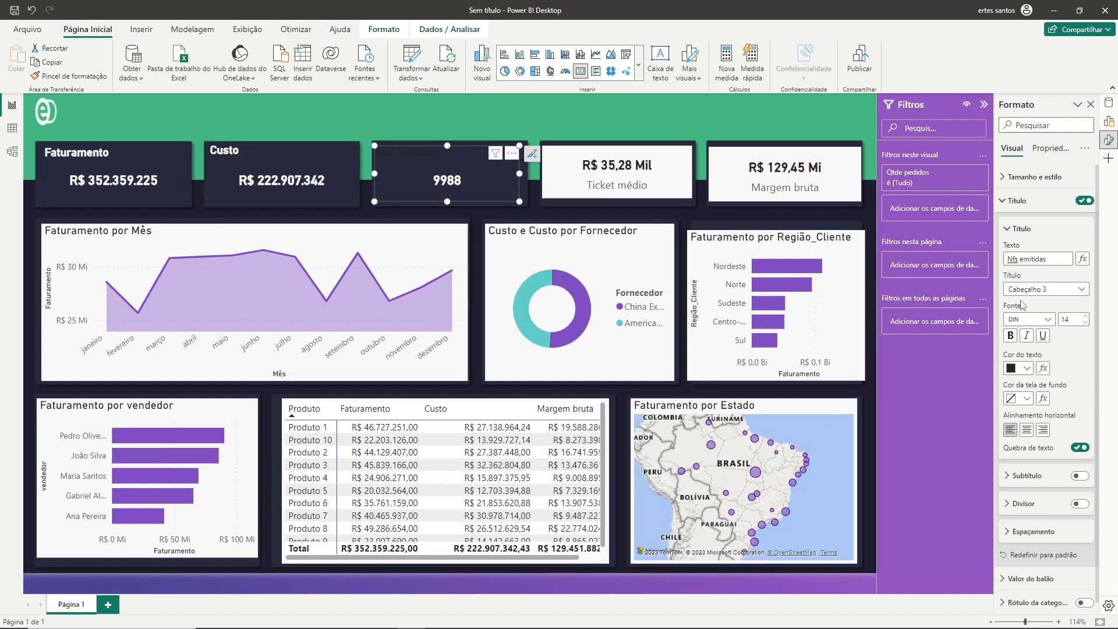
Make the Nfs emitidas card's title white and bold.
{"action": "left_click", "coordinate": [1025, 368]}
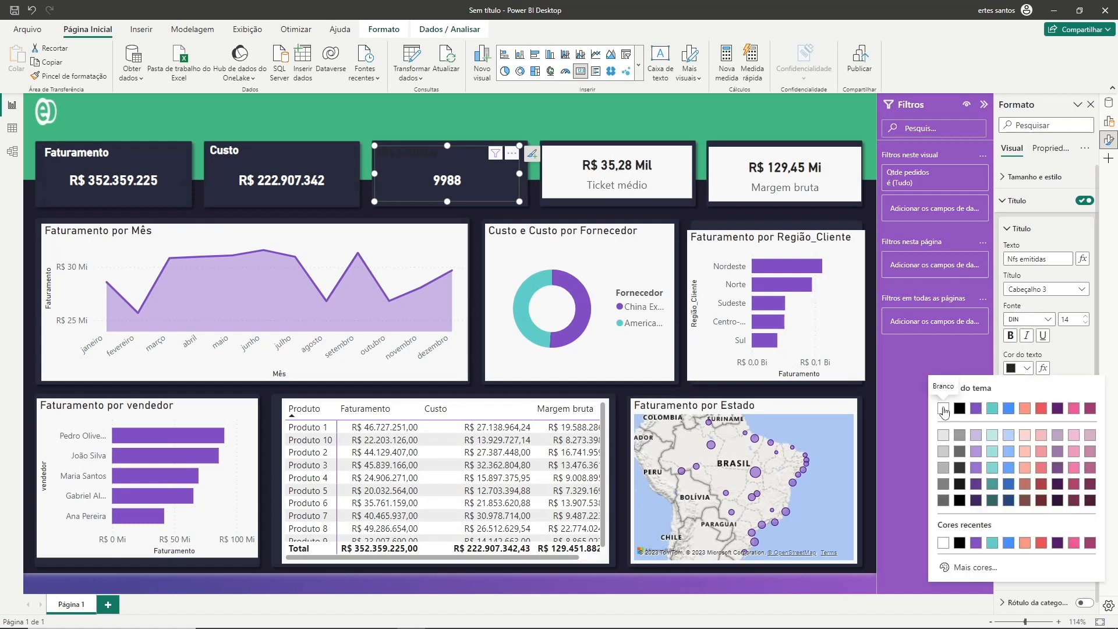
{"action": "left_click", "coordinate": [943, 409]}
{"action": "left_click", "coordinate": [1011, 335]}
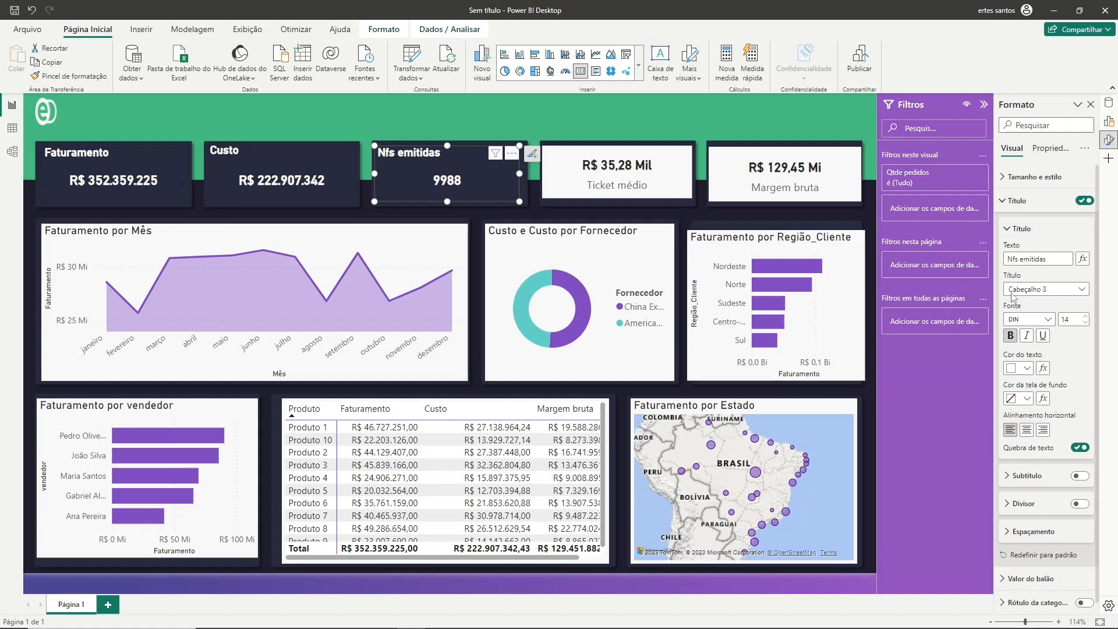
{"action": "left_click", "coordinate": [1002, 202]}
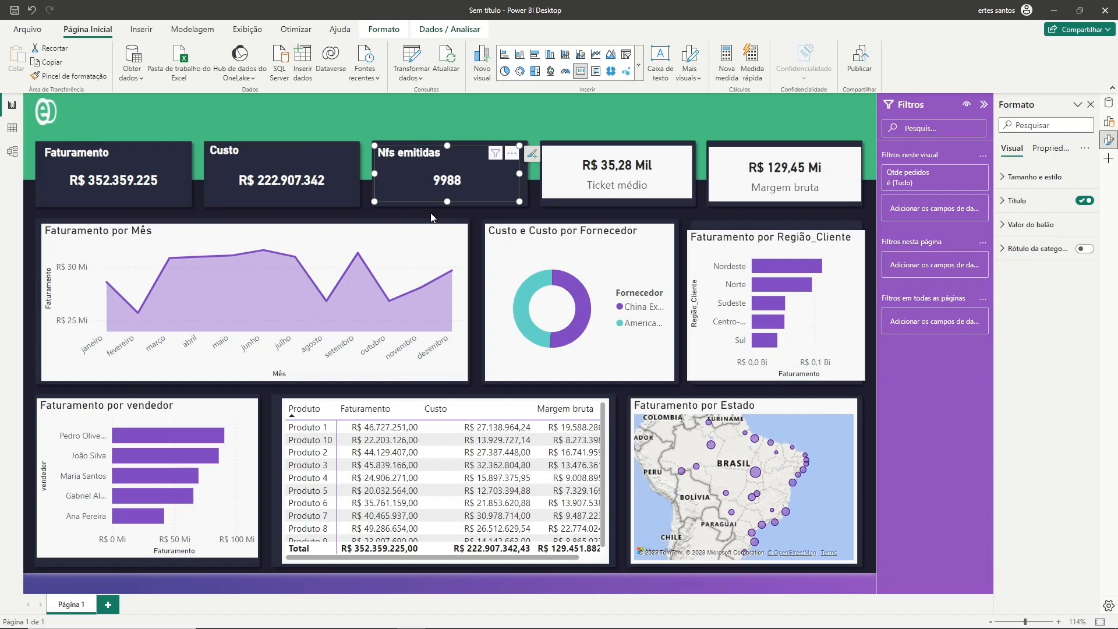
Turn off the background and category label of the Ticket médio card.
{"action": "left_click", "coordinate": [589, 120]}
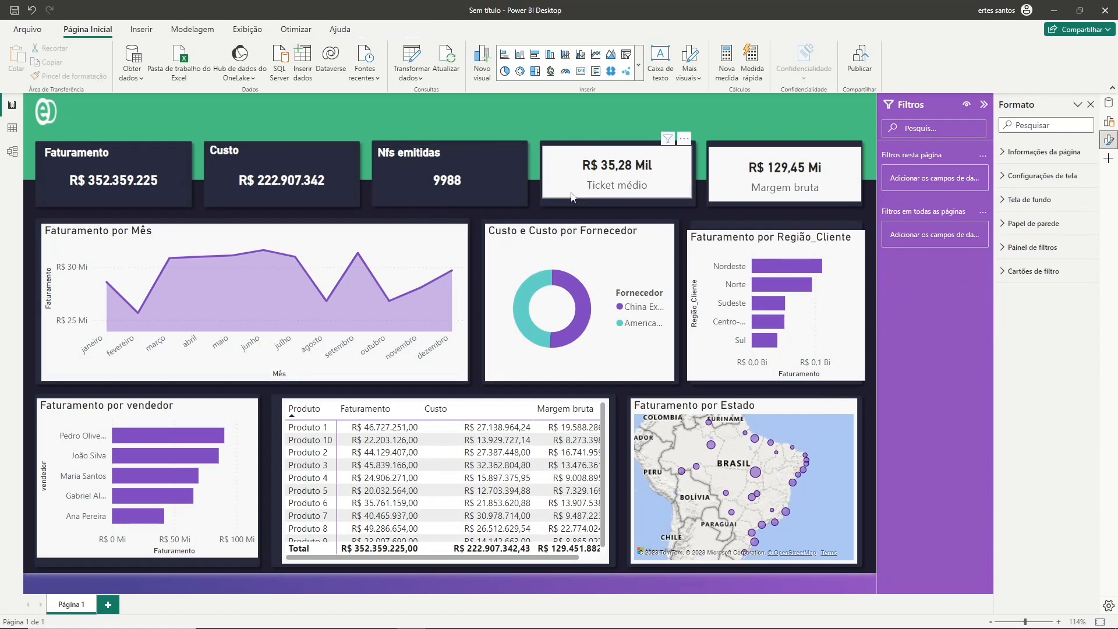
{"action": "left_click", "coordinate": [572, 192]}
{"action": "left_click", "coordinate": [582, 123]}
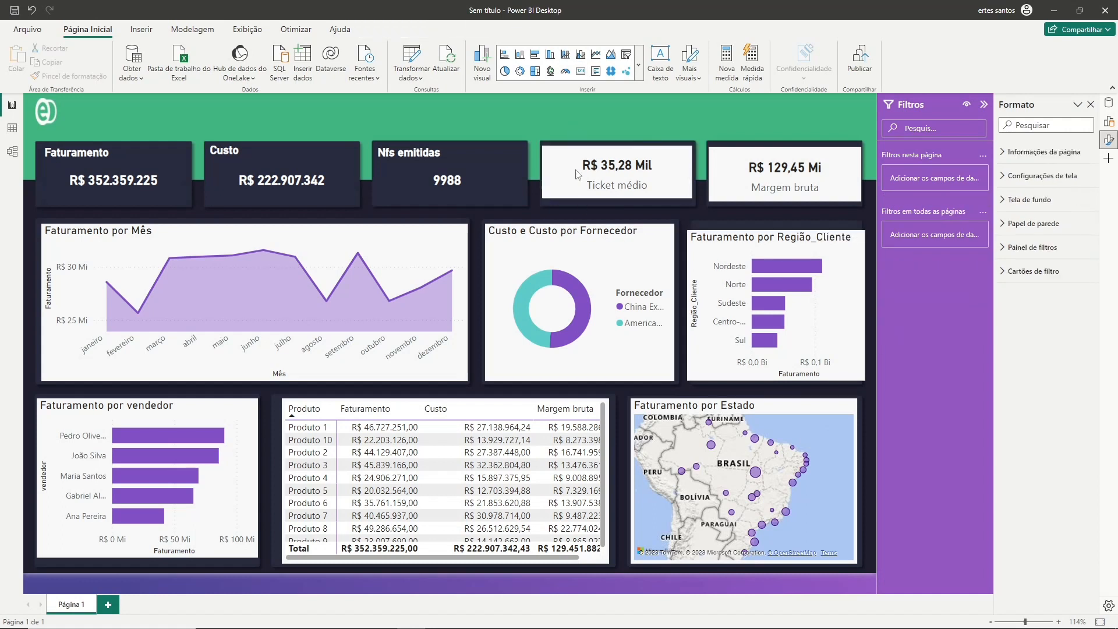
{"action": "left_click", "coordinate": [578, 178]}
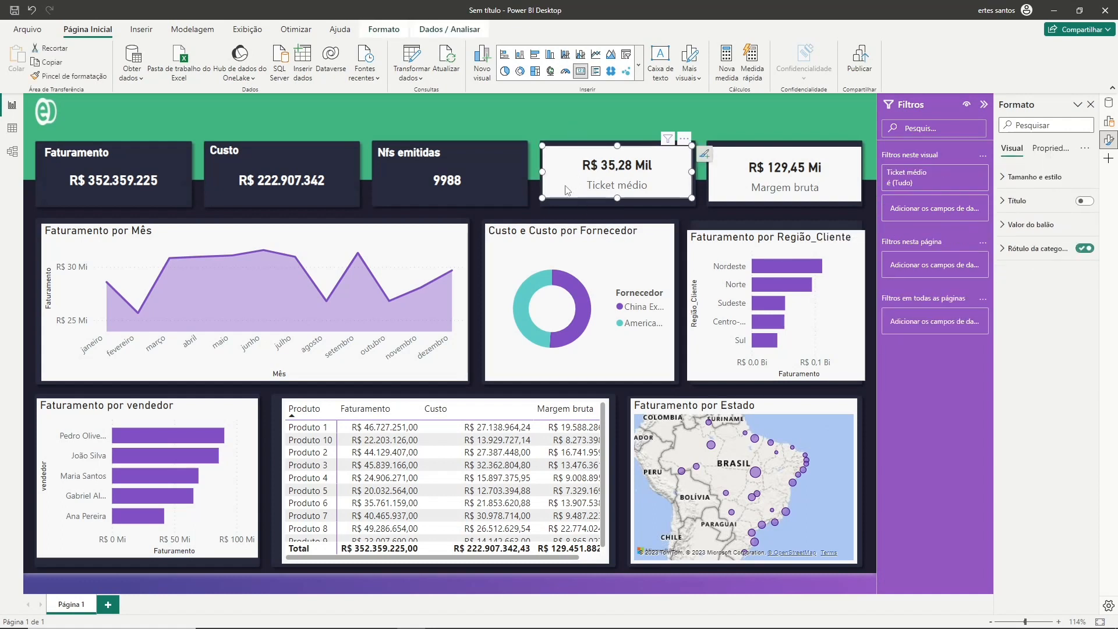
{"action": "left_click", "coordinate": [1003, 178]}
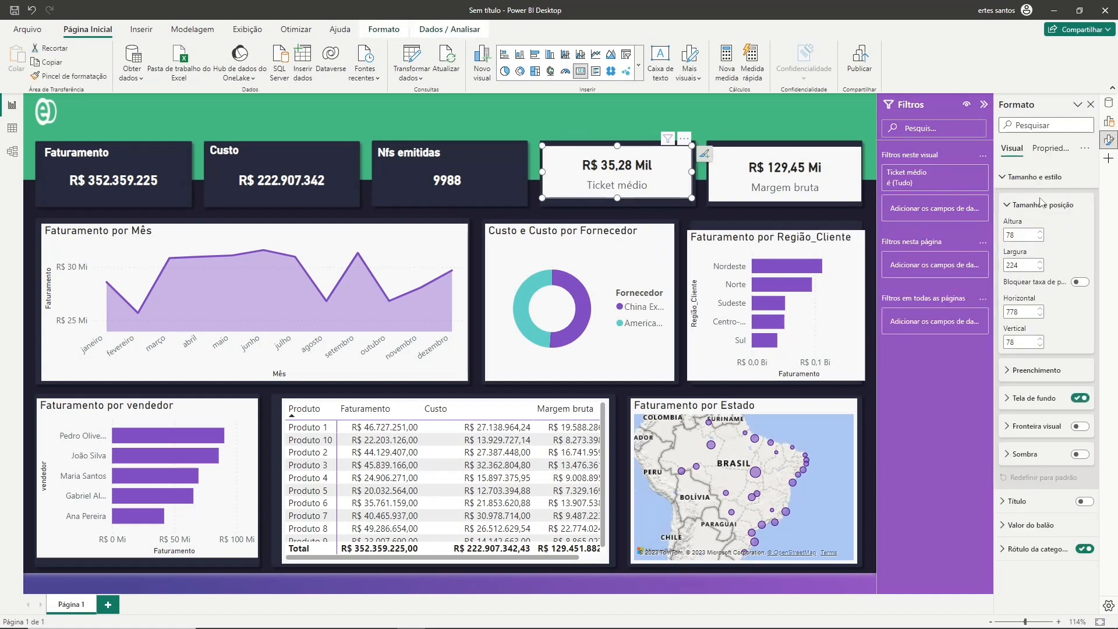
{"action": "left_click", "coordinate": [1081, 401]}
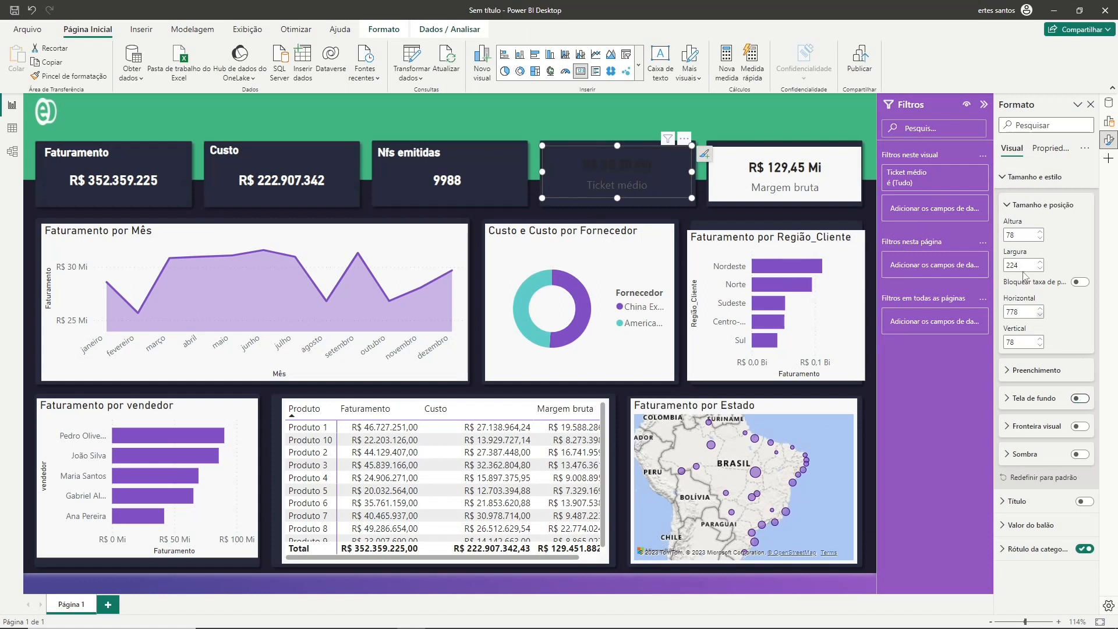
{"action": "left_click", "coordinate": [1003, 178]}
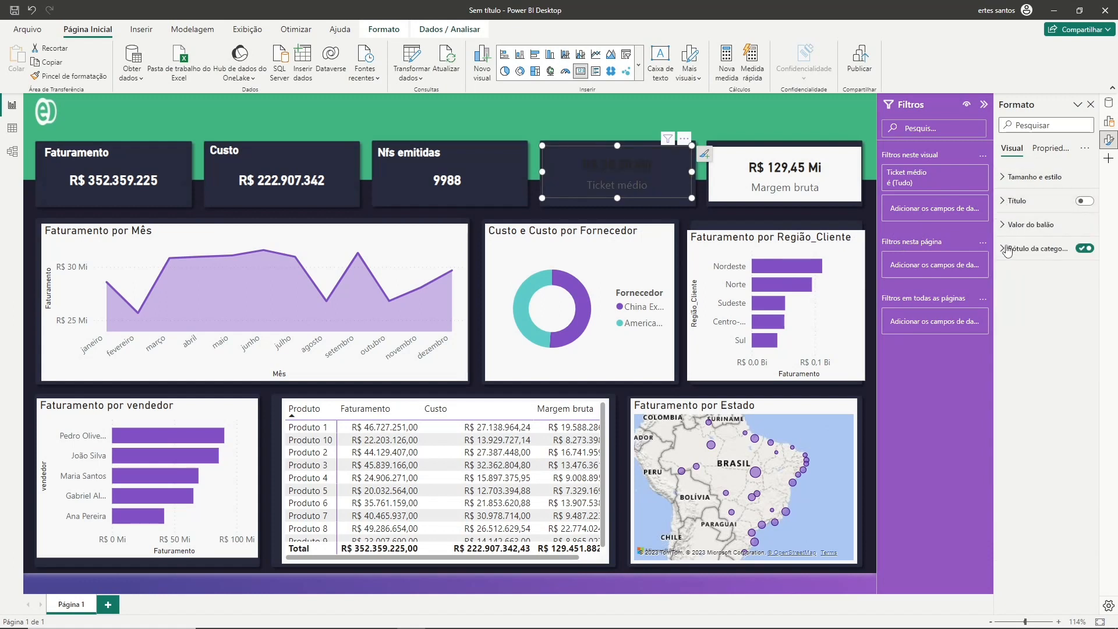
{"action": "left_click", "coordinate": [1085, 251]}
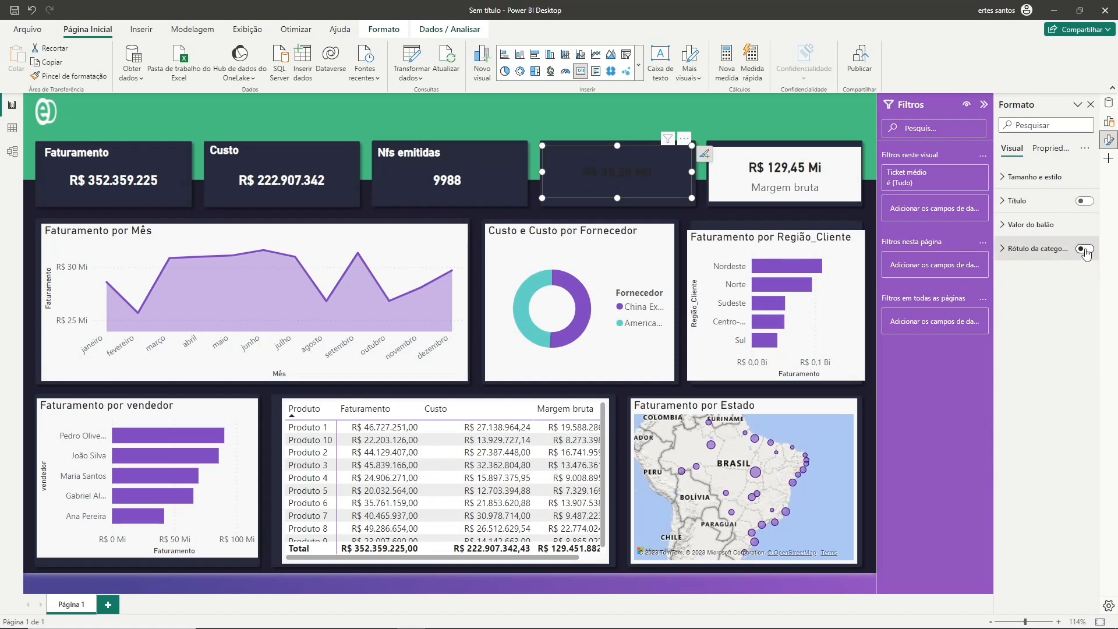
Set the callout value color of the Ticket médio card to white.
{"action": "left_click", "coordinate": [1083, 233]}
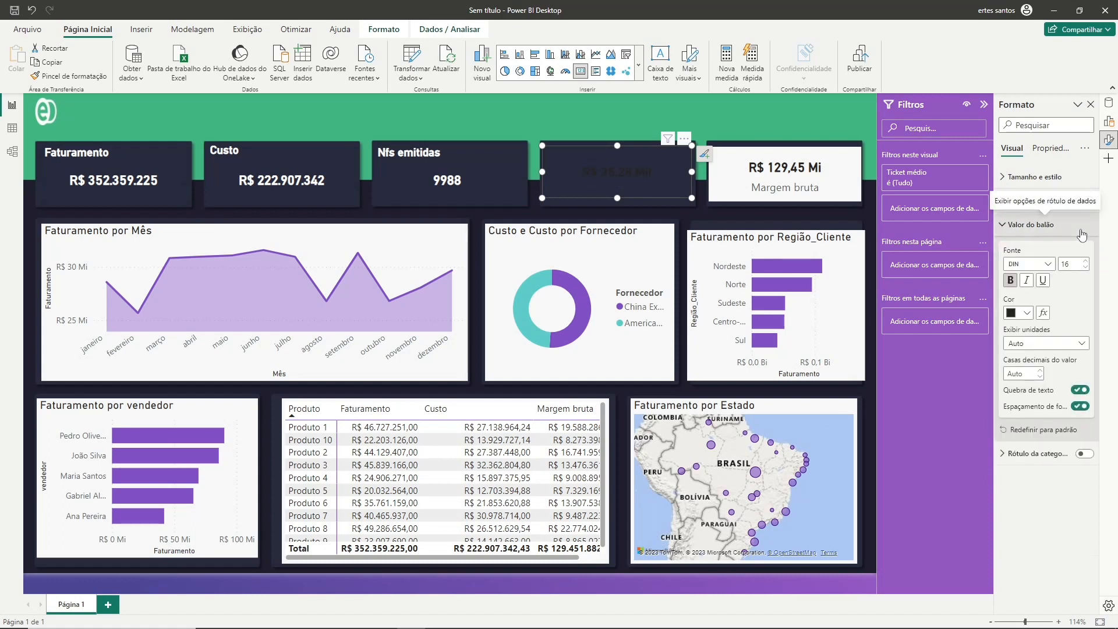
{"action": "left_click", "coordinate": [1003, 227]}
{"action": "left_click", "coordinate": [1013, 225]}
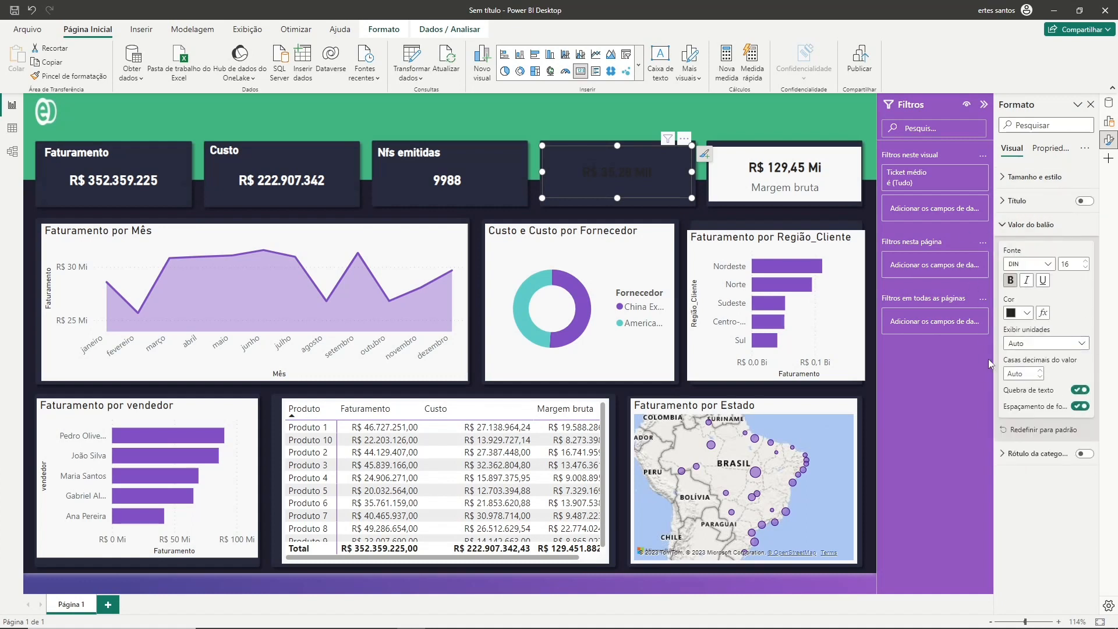
{"action": "left_click", "coordinate": [1026, 313]}
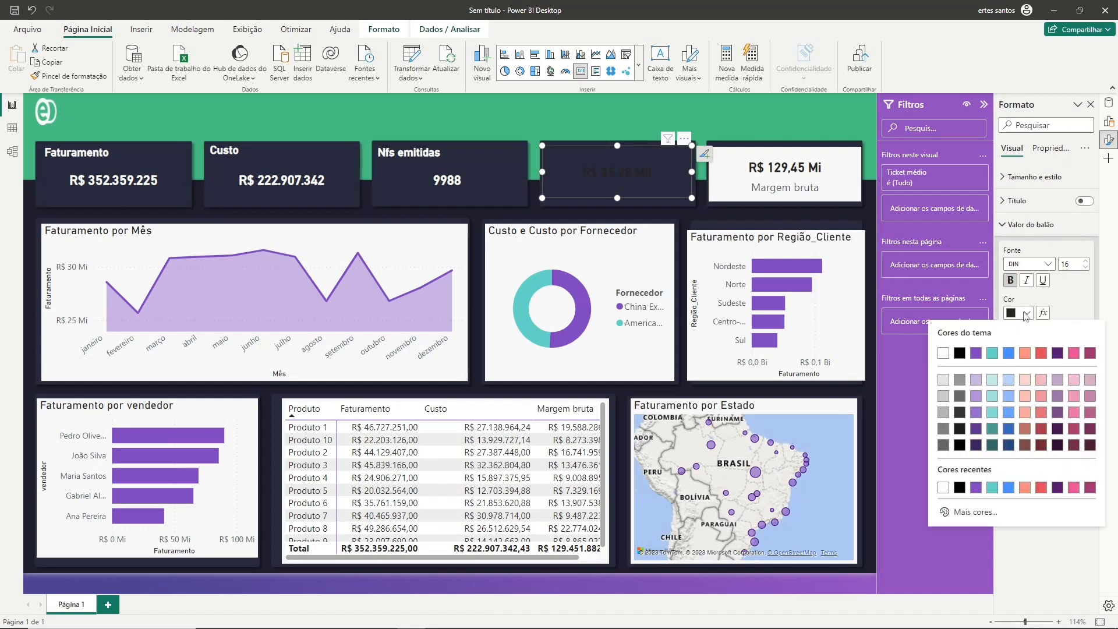
{"action": "left_click", "coordinate": [943, 353]}
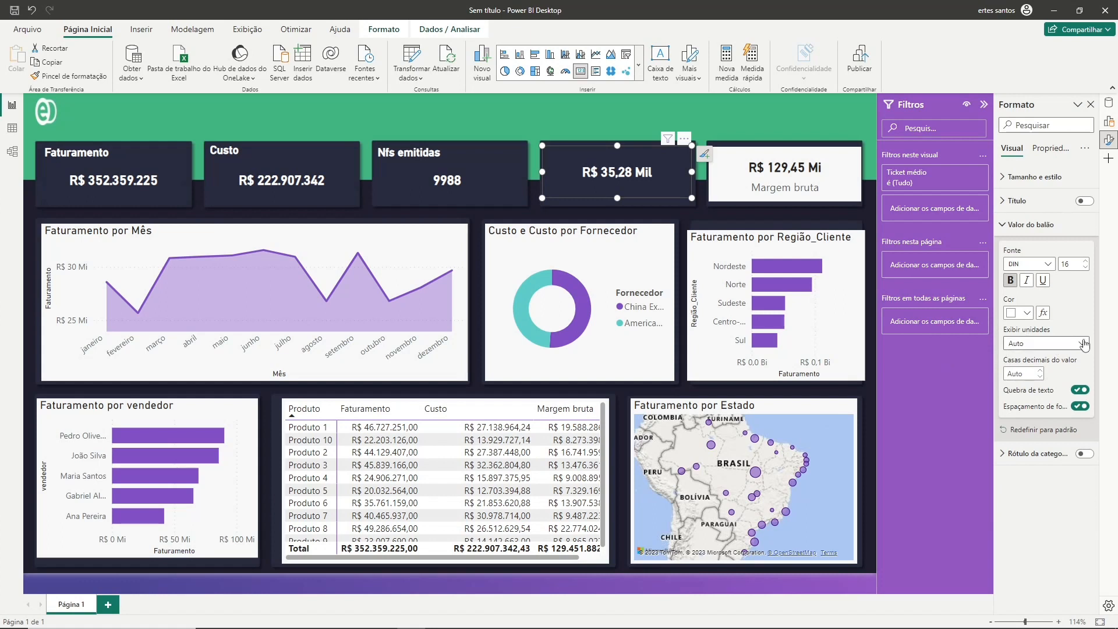
Show the Ticket médio card's value in full without abbreviated units, and try setting its decimal places to 0.
{"action": "left_click", "coordinate": [1049, 345]}
{"action": "left_click", "coordinate": [1042, 374]}
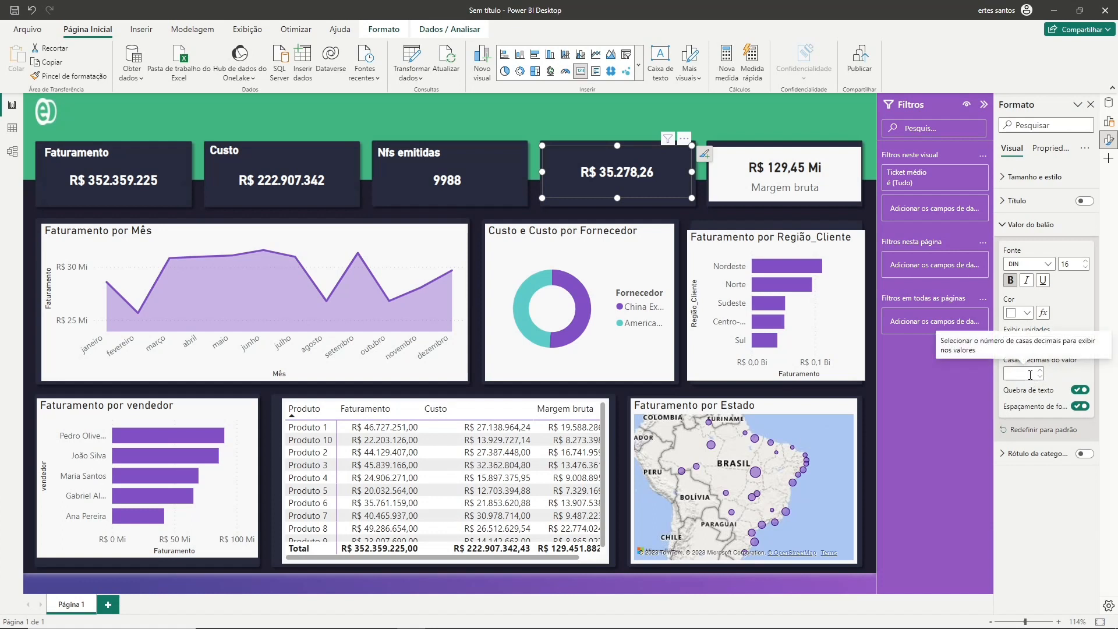
{"action": "type", "text": "0"}
{"action": "key", "text": "BackSpace"}
{"action": "left_click", "coordinate": [1007, 225]}
Turn on the title of the Ticket médio card and set its text to "Ticket médio".
{"action": "left_click", "coordinate": [1010, 201]}
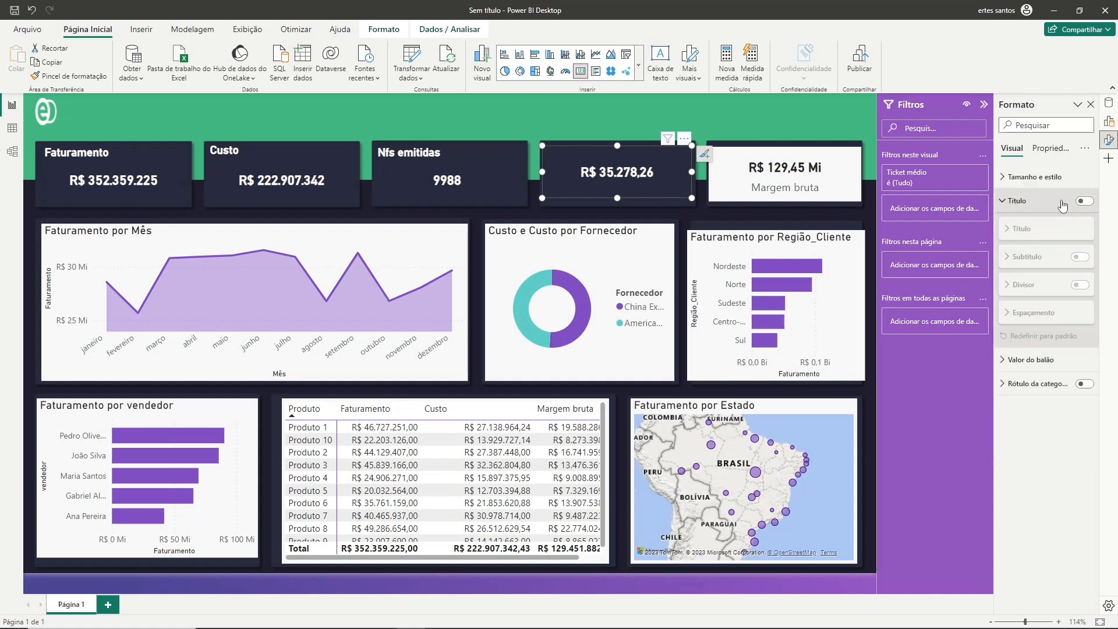
{"action": "left_click", "coordinate": [1065, 221]}
{"action": "left_click", "coordinate": [1030, 257]}
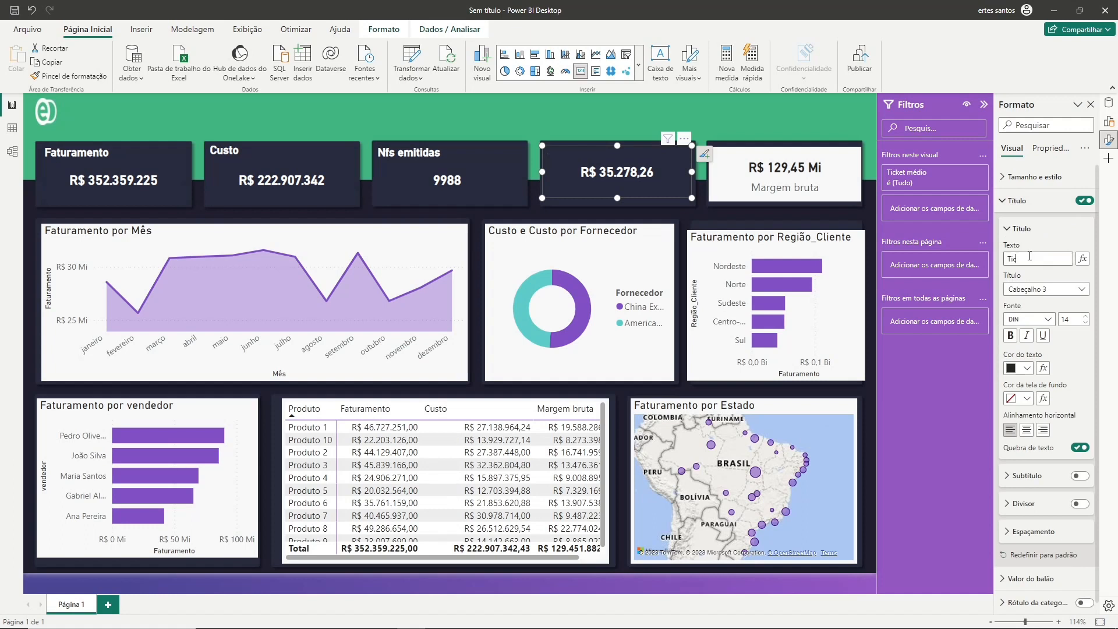
{"action": "type", "text": "Ticket médio"}
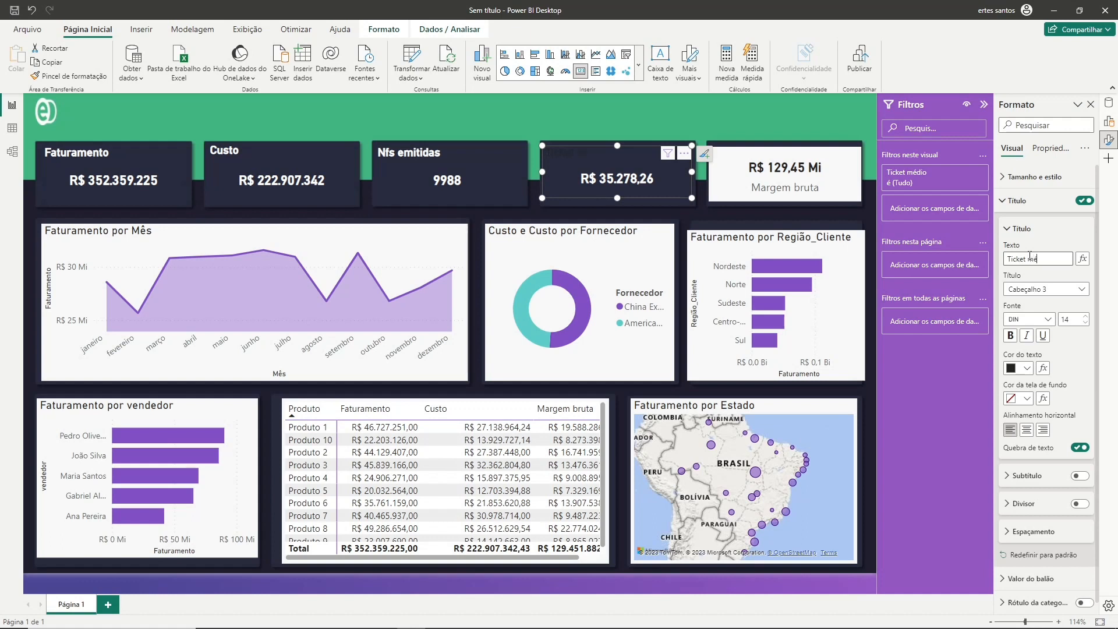
Make the Ticket médio card's title bold and white.
{"action": "left_click", "coordinate": [1031, 258]}
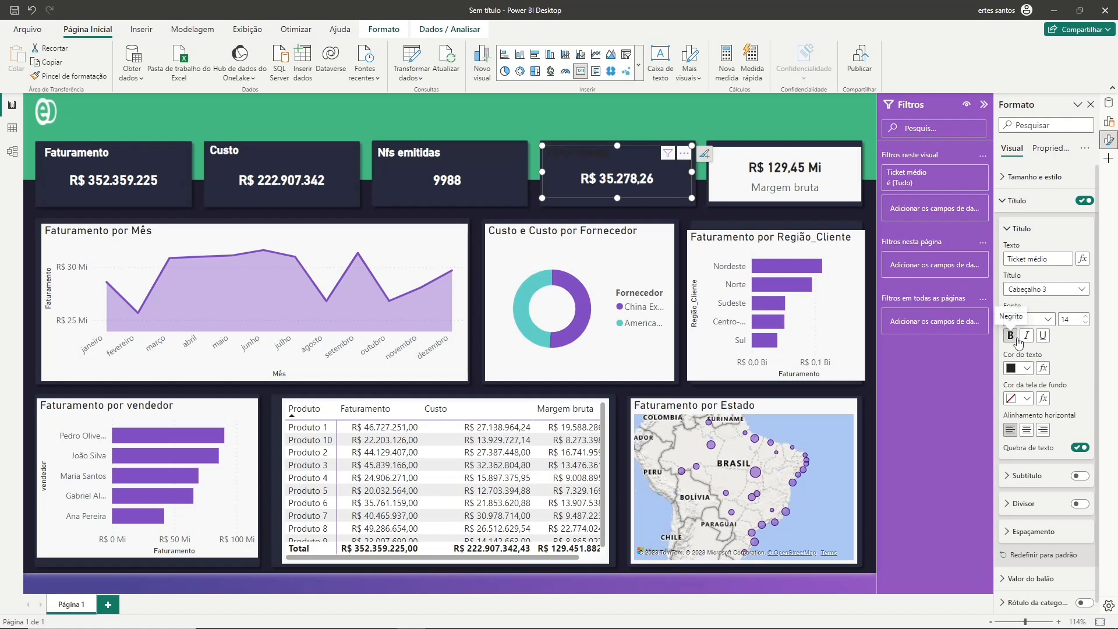
{"action": "left_click", "coordinate": [1027, 368]}
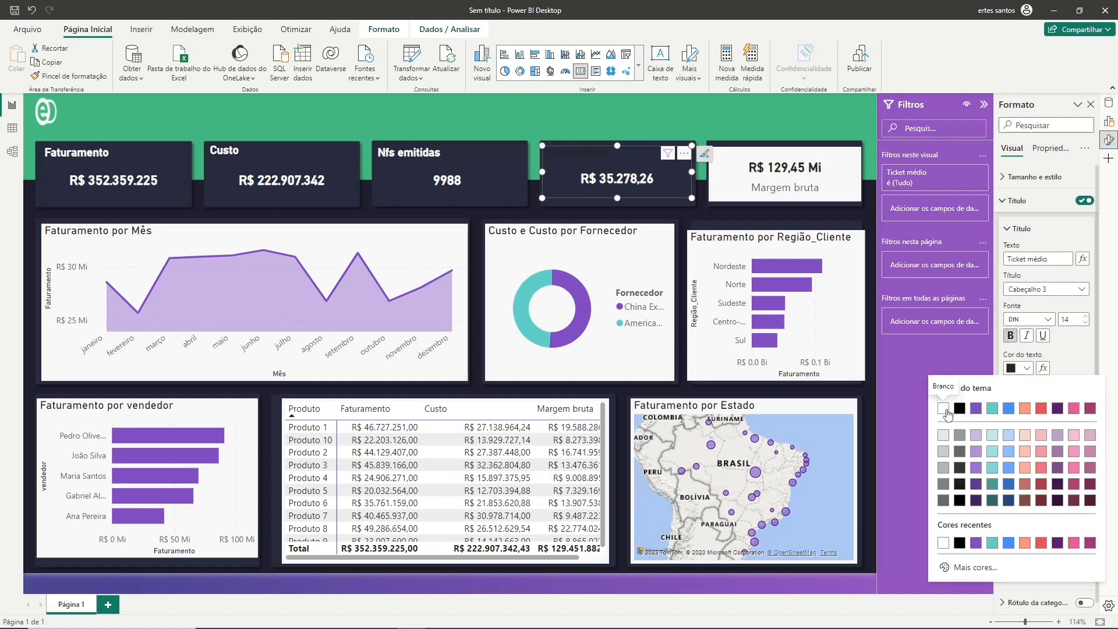
{"action": "left_click", "coordinate": [943, 409]}
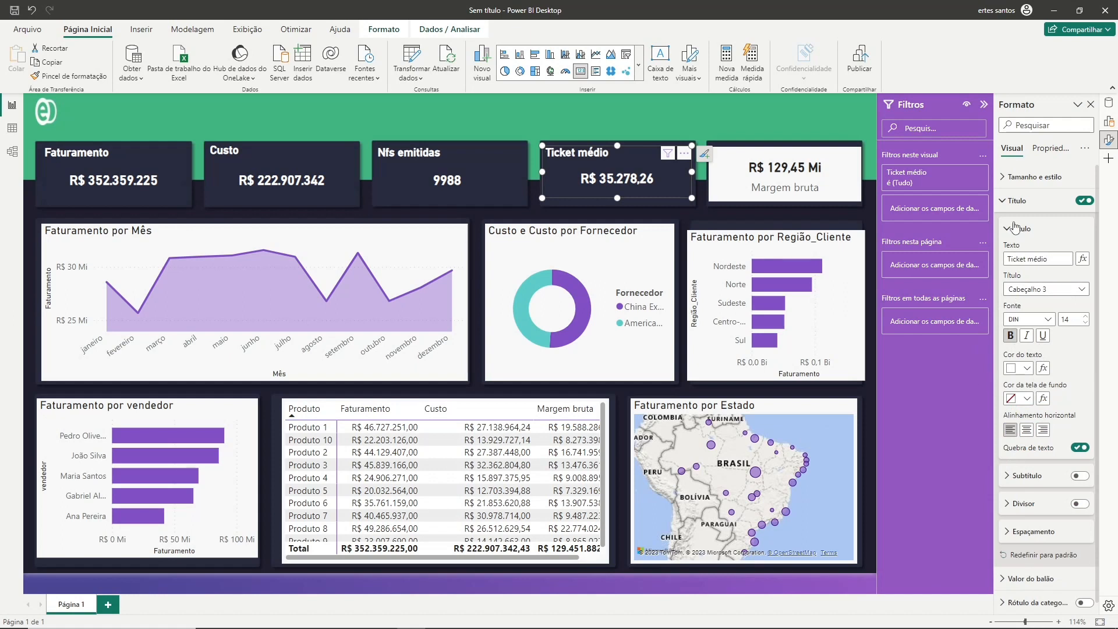
{"action": "left_click", "coordinate": [1017, 201]}
{"action": "left_click", "coordinate": [637, 113]}
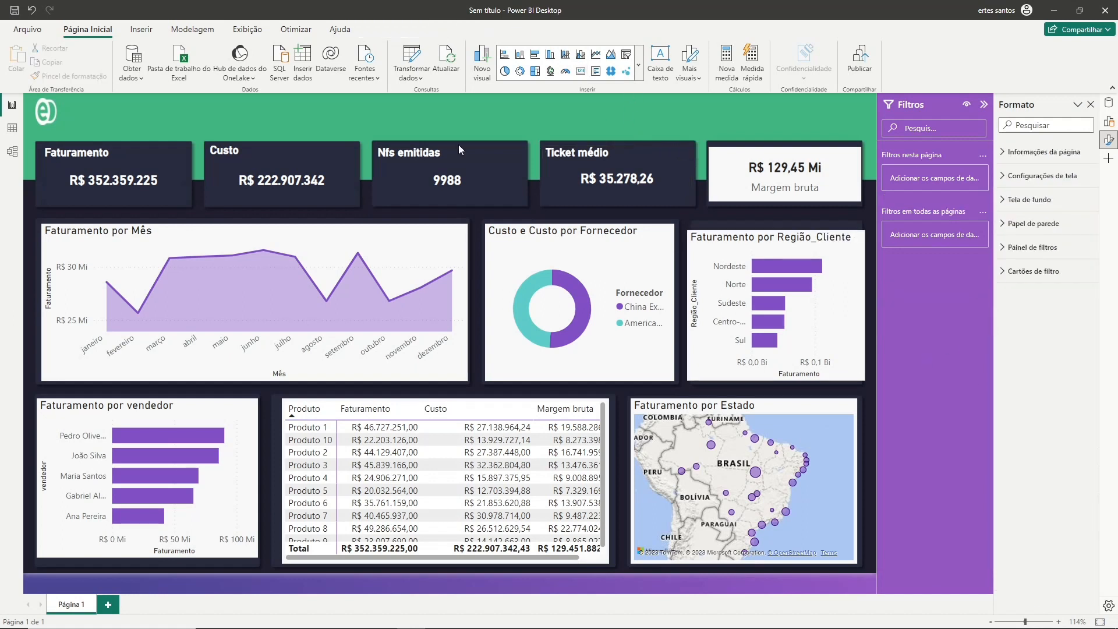
Turn off the background of the Margem bruta card.
{"action": "left_click", "coordinate": [776, 194]}
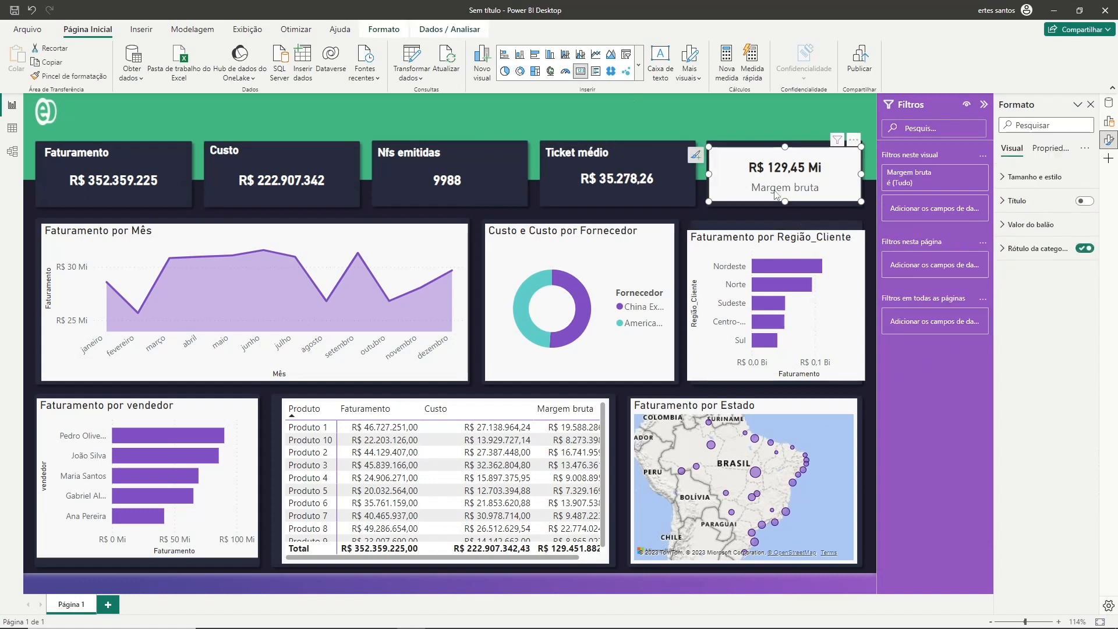
{"action": "left_click", "coordinate": [1006, 178]}
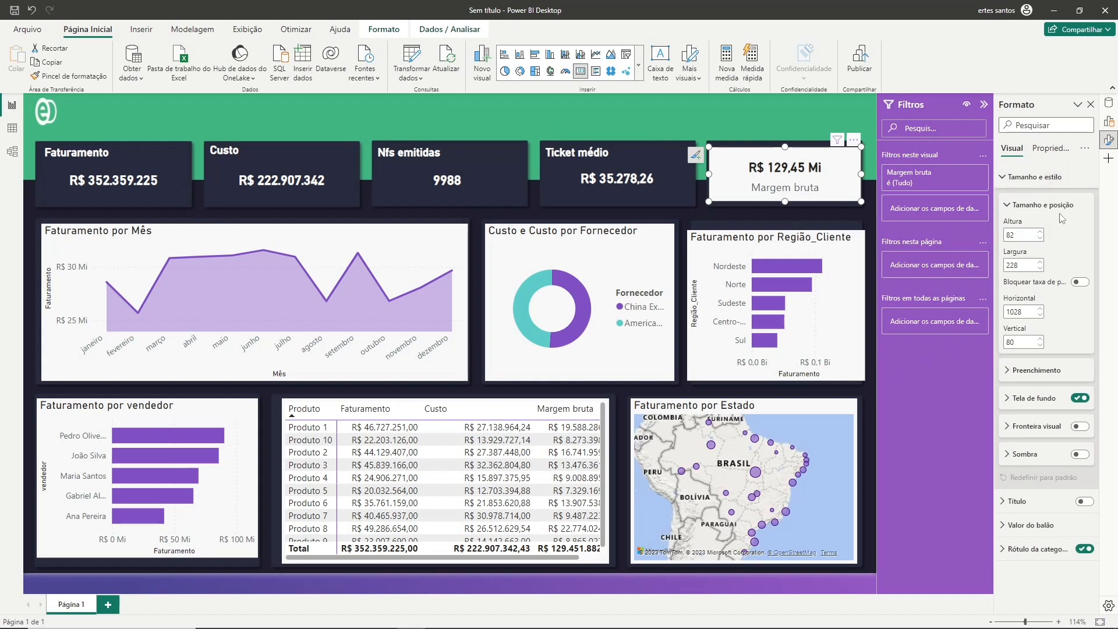
{"action": "left_click", "coordinate": [1093, 402]}
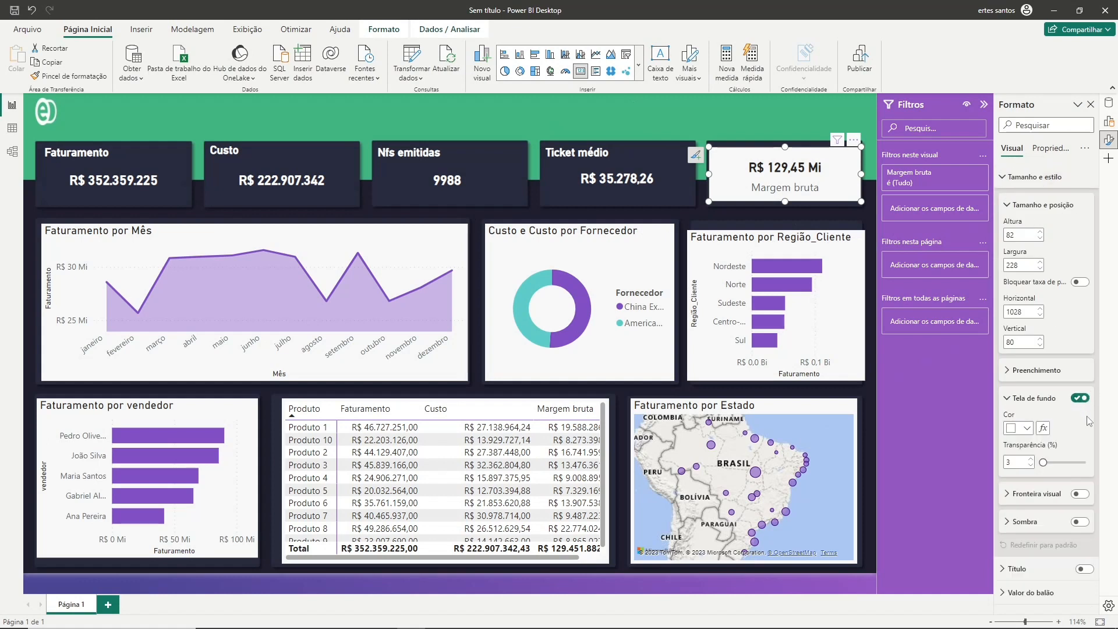
{"action": "left_click", "coordinate": [1081, 399]}
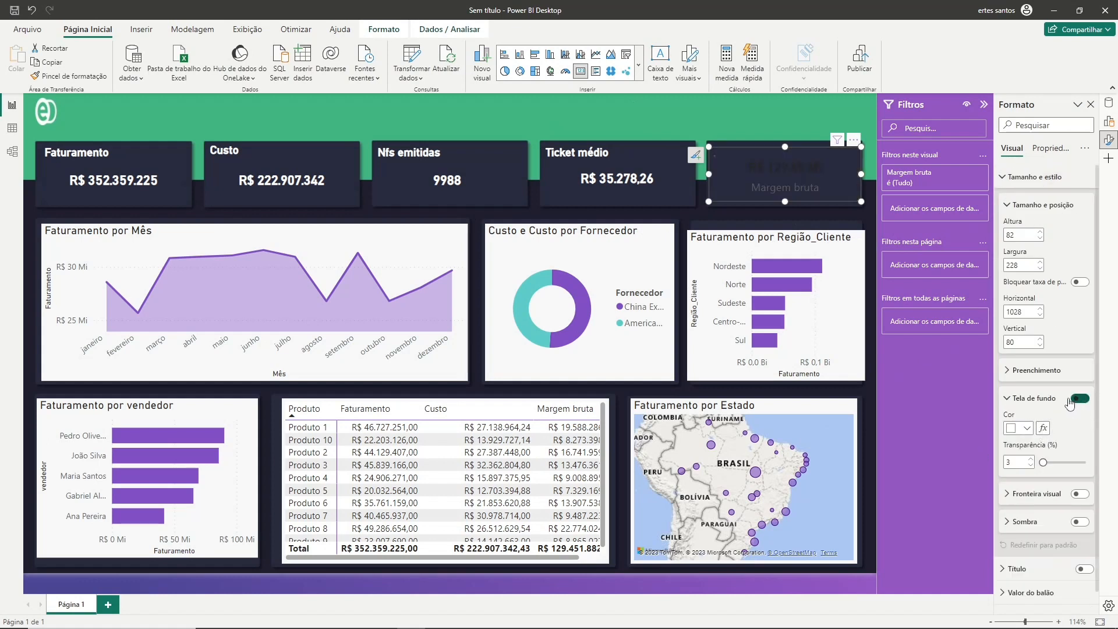
{"action": "left_click", "coordinate": [1007, 178]}
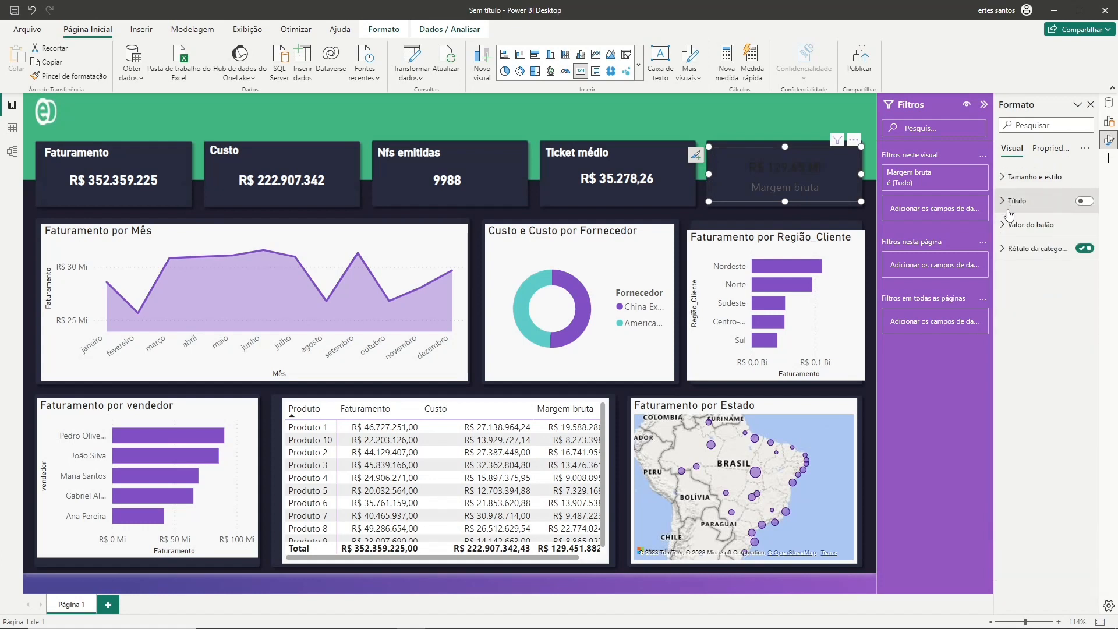
Turn on the title of the Margem bruta card and set its text to "Margem bruta".
{"action": "left_click", "coordinate": [1006, 201]}
{"action": "left_click", "coordinate": [1085, 201]}
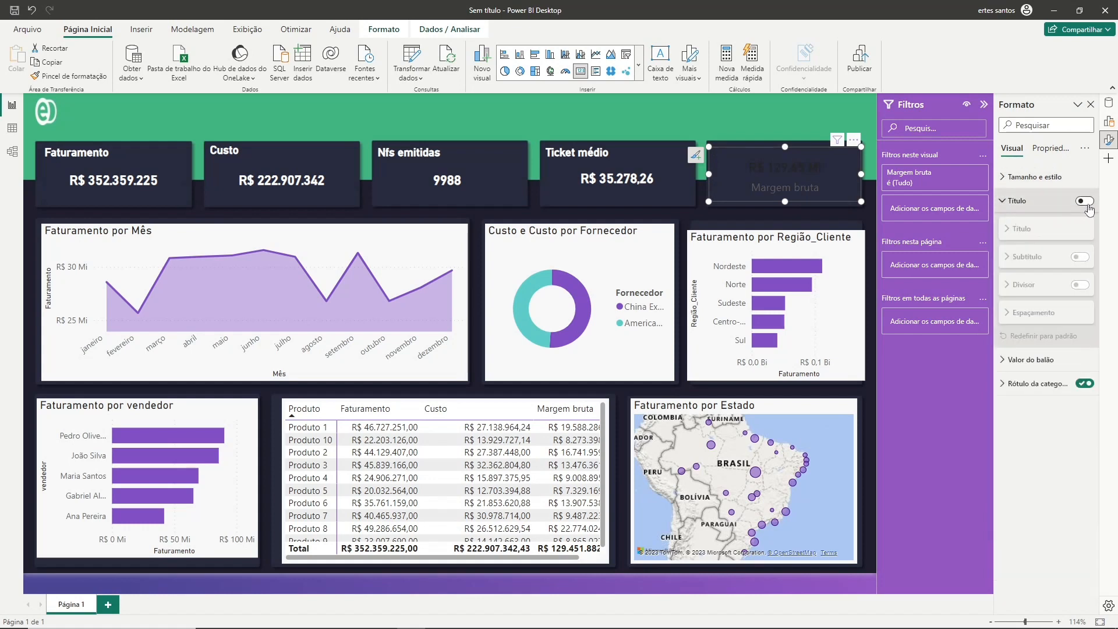
{"action": "left_click", "coordinate": [1048, 230]}
{"action": "left_click", "coordinate": [1028, 261]}
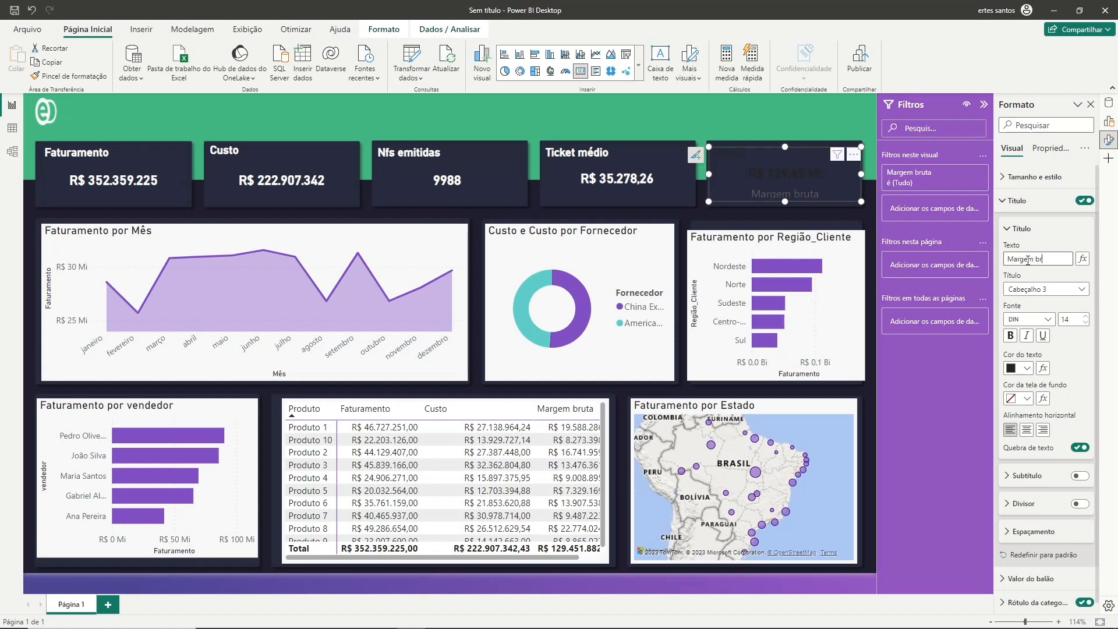
Make the Margem bruta card's title white and bold.
{"action": "left_click", "coordinate": [1027, 368]}
{"action": "left_click", "coordinate": [943, 409]}
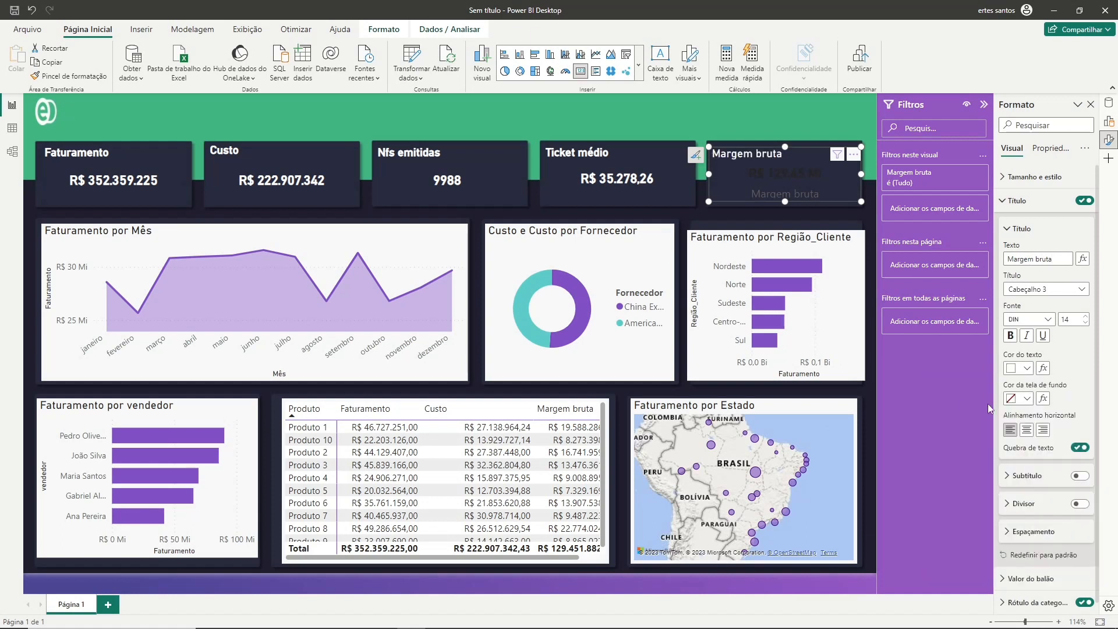
{"action": "left_click", "coordinate": [1011, 336]}
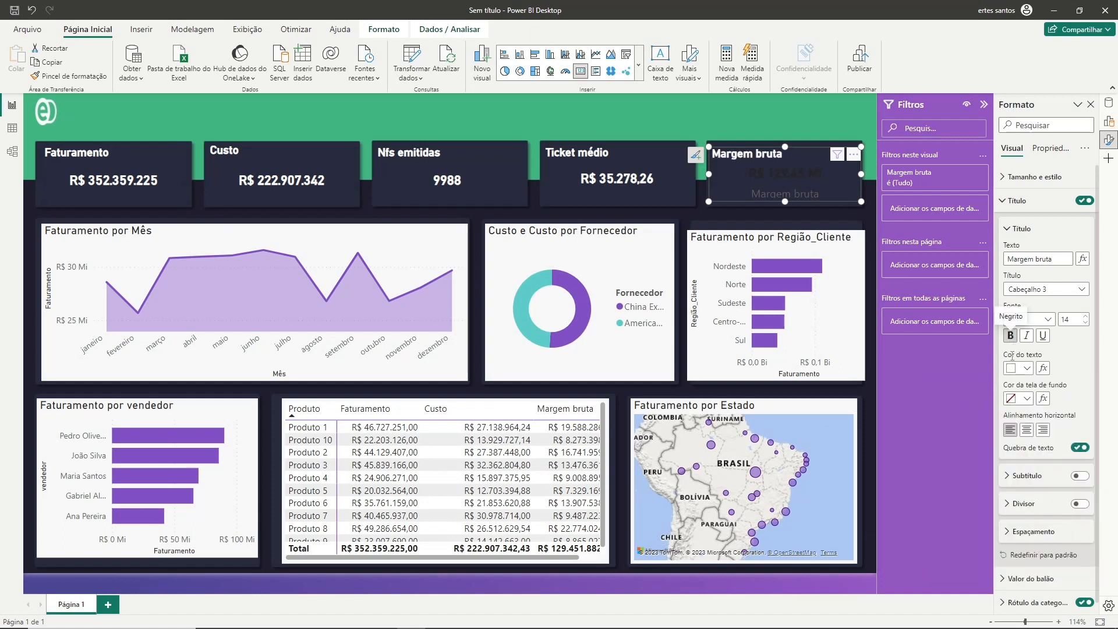
{"action": "left_click", "coordinate": [1004, 233]}
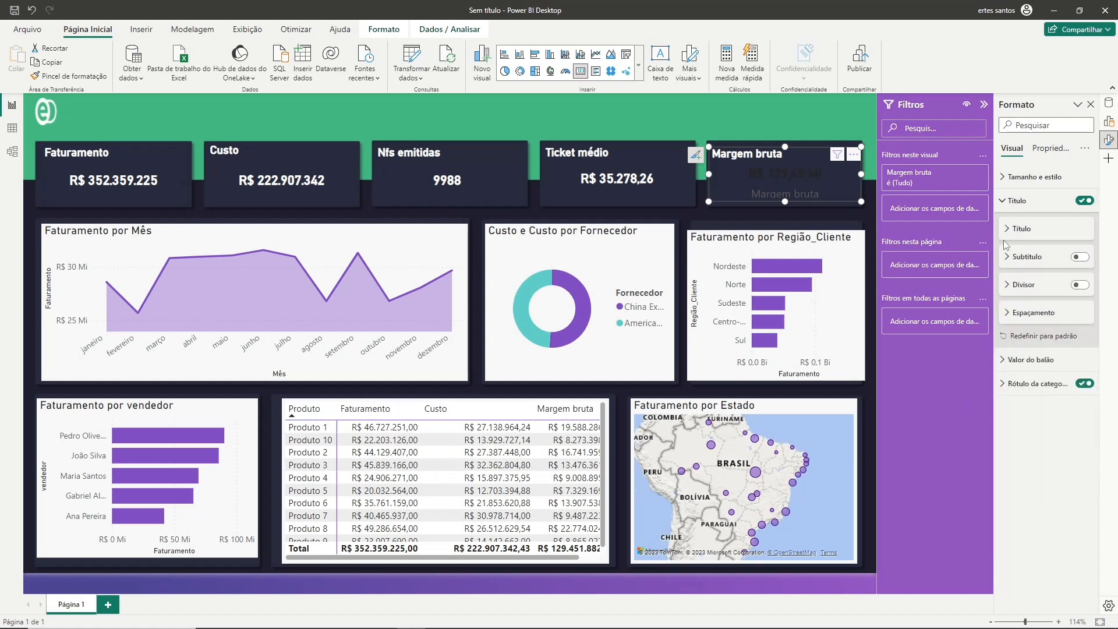
{"action": "left_click", "coordinate": [1010, 202]}
Turn off the category label of the Margem bruta card and set its callout value color to white.
{"action": "left_click", "coordinate": [1085, 249]}
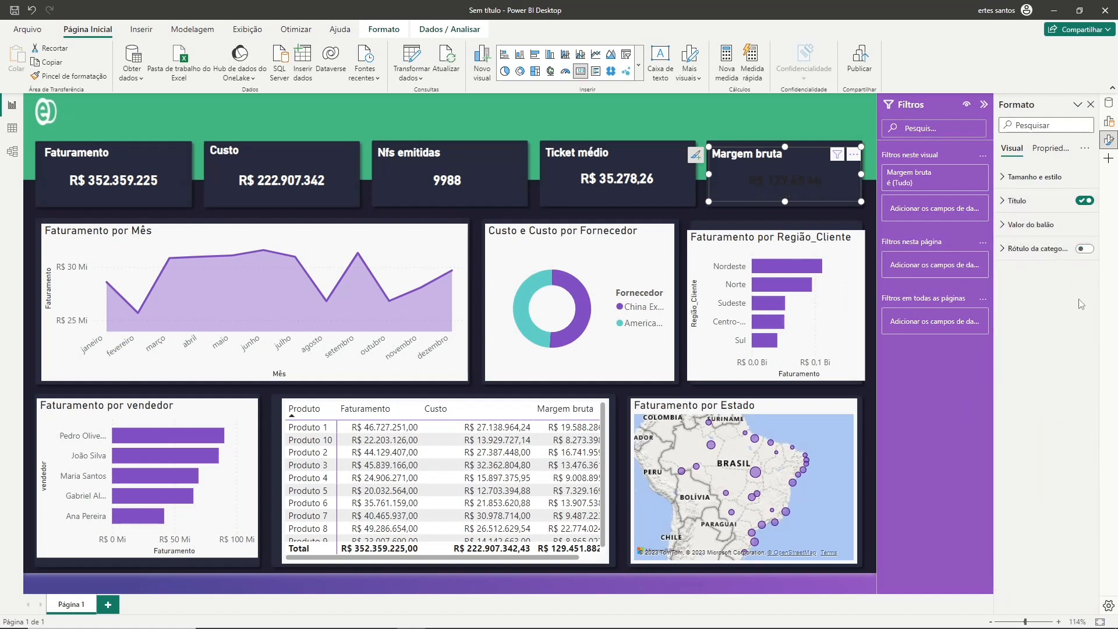
{"action": "left_click", "coordinate": [1005, 227]}
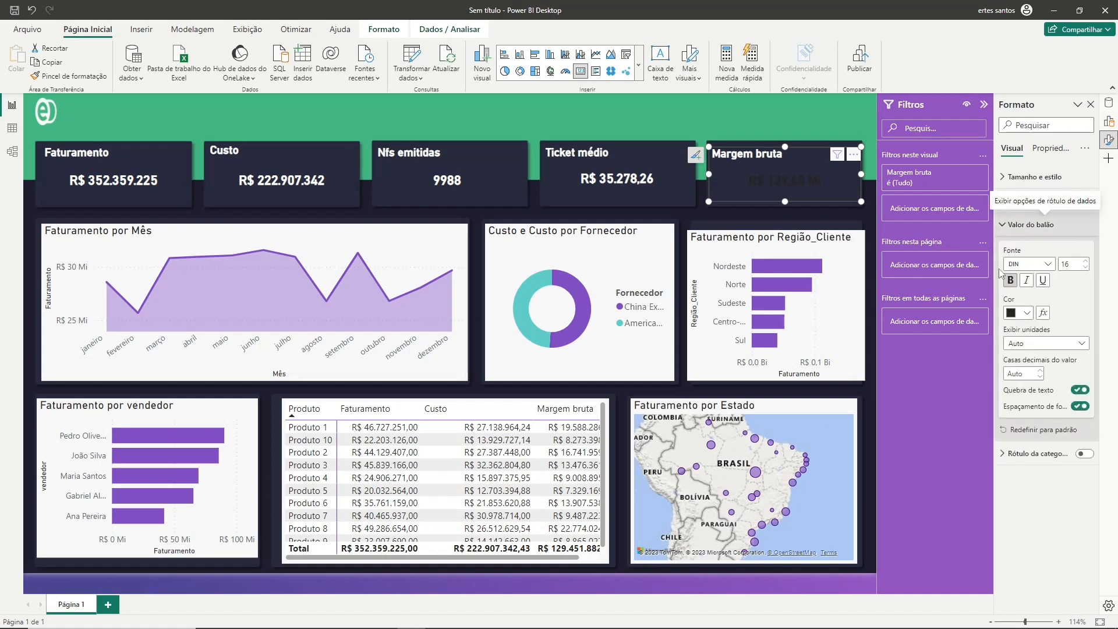
{"action": "left_click", "coordinate": [1027, 318]}
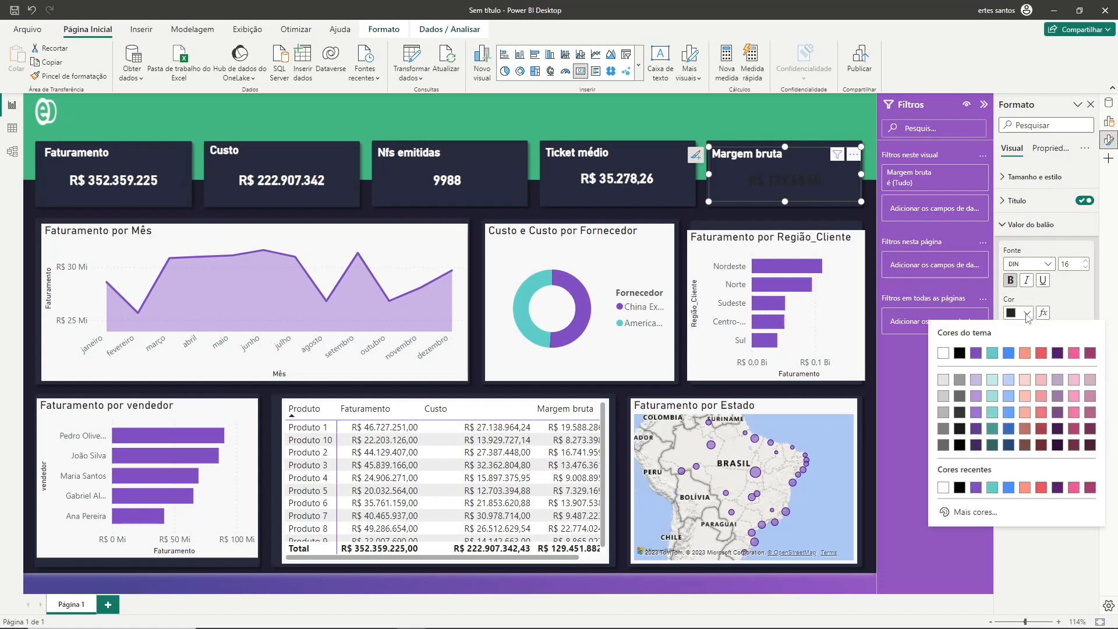
{"action": "left_click", "coordinate": [946, 352]}
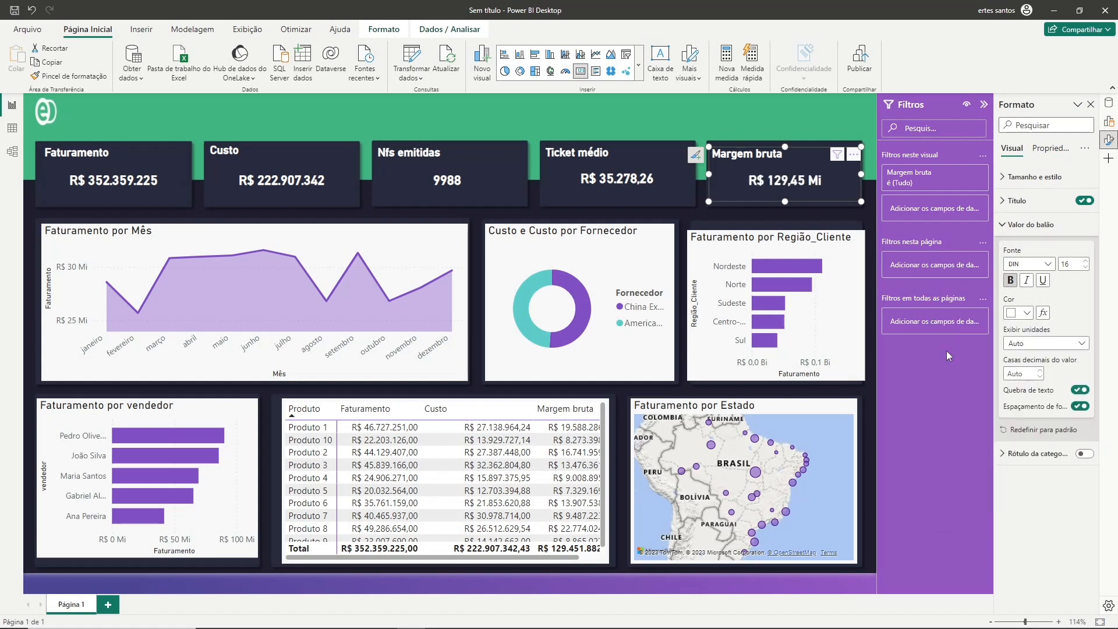
Show the Margem bruta card's value in full without abbreviated units and set its decimal places to 0.
{"action": "left_click", "coordinate": [1081, 349]}
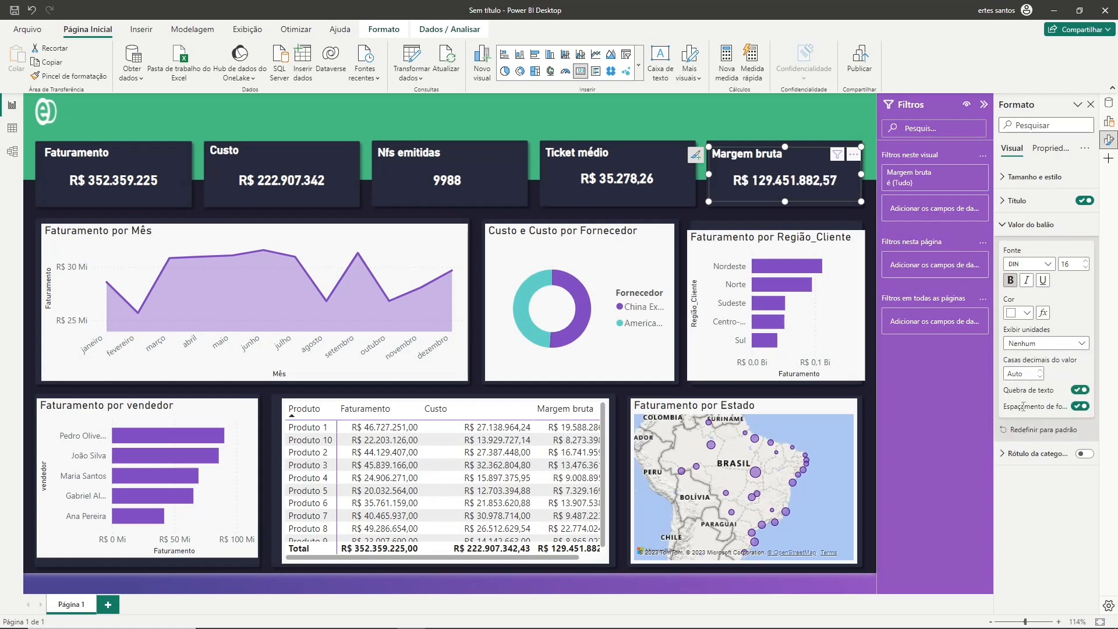
{"action": "left_click", "coordinate": [1026, 374]}
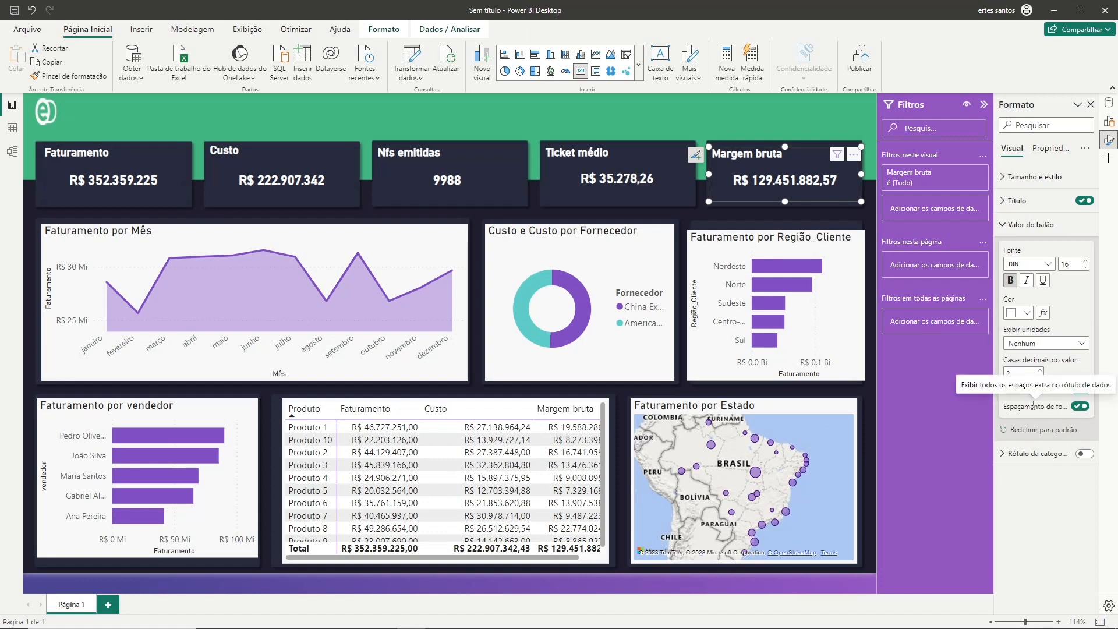
{"action": "key", "text": "BackSpace"}
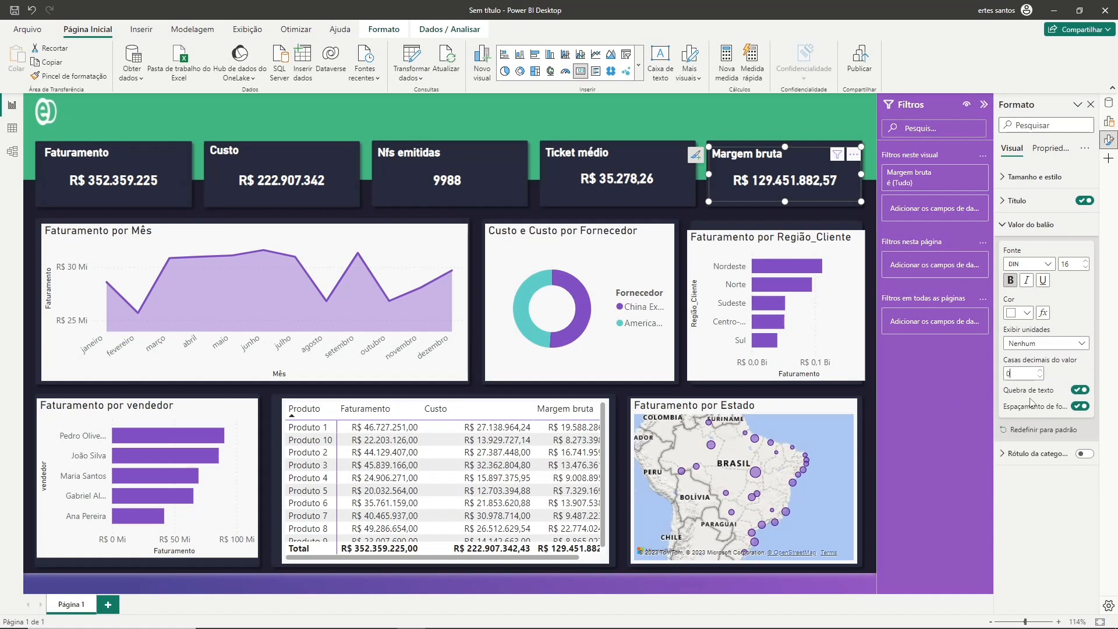
{"action": "left_click", "coordinate": [1031, 224]}
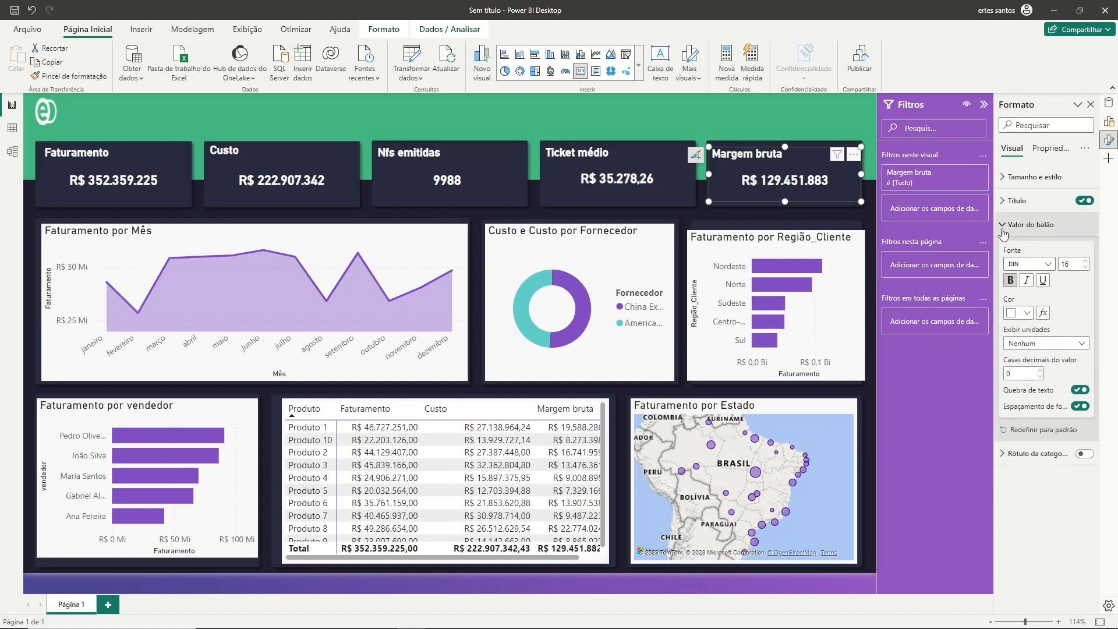
{"action": "left_click", "coordinate": [620, 113]}
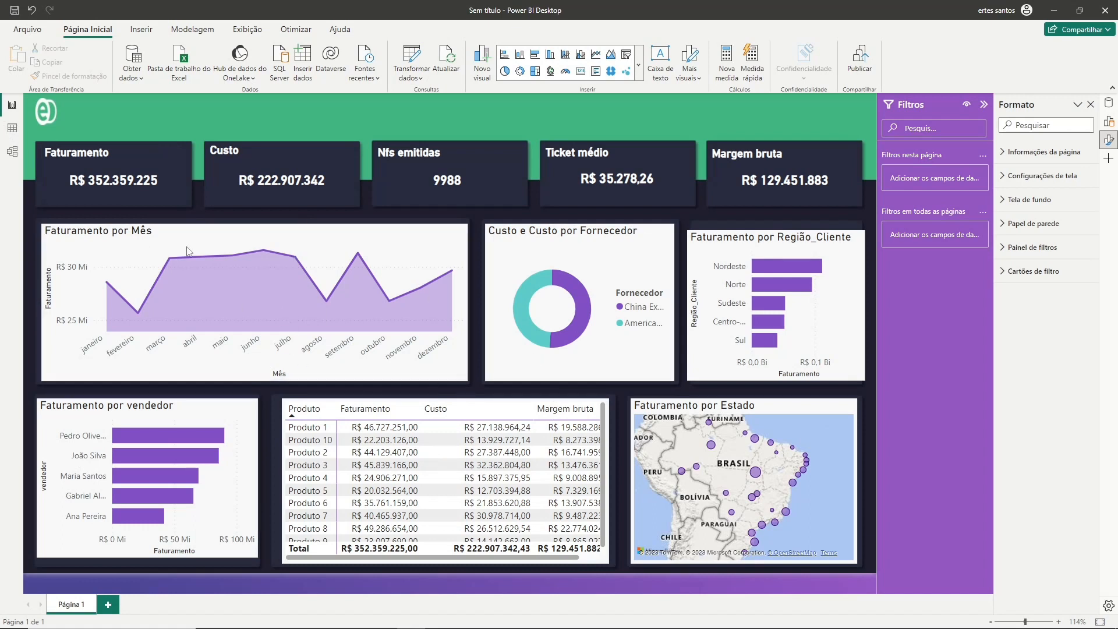
Turn off the secondary Y axis and its title in the Faturamento por Mês area chart.
{"action": "left_click", "coordinate": [55, 378]}
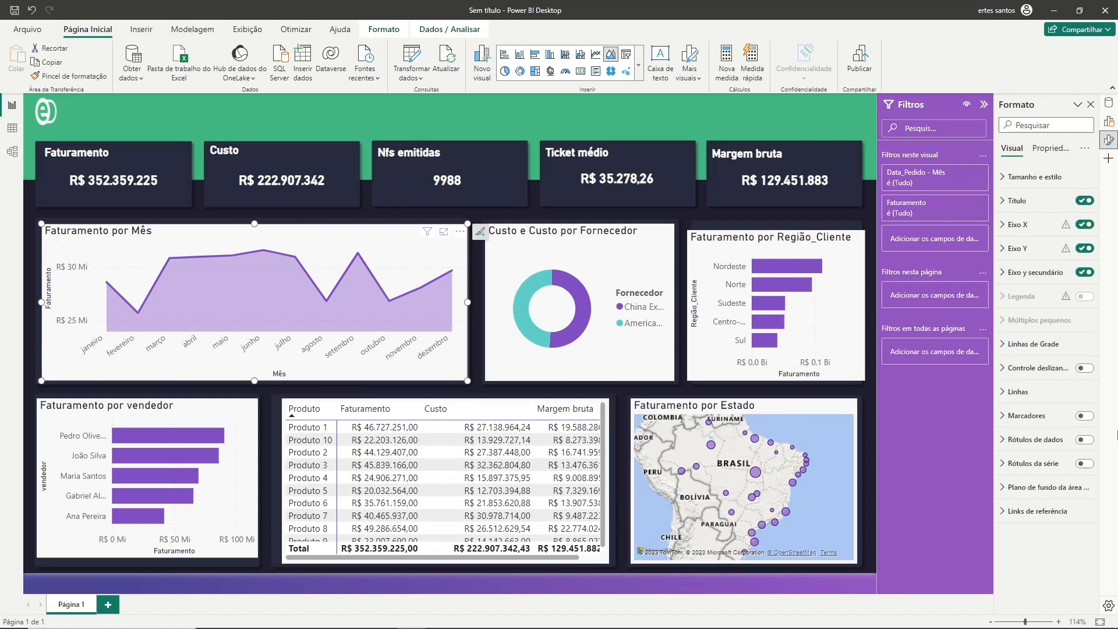
{"action": "left_click", "coordinate": [1084, 276]}
{"action": "left_click", "coordinate": [1007, 280]}
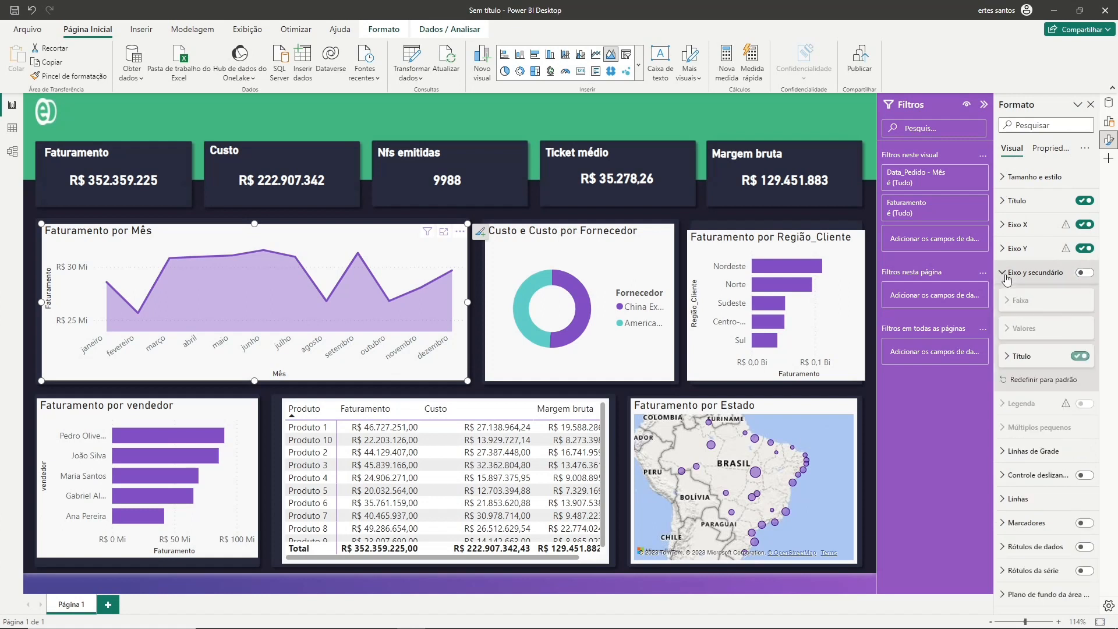
{"action": "left_click", "coordinate": [1081, 357]}
{"action": "left_click", "coordinate": [1009, 275]}
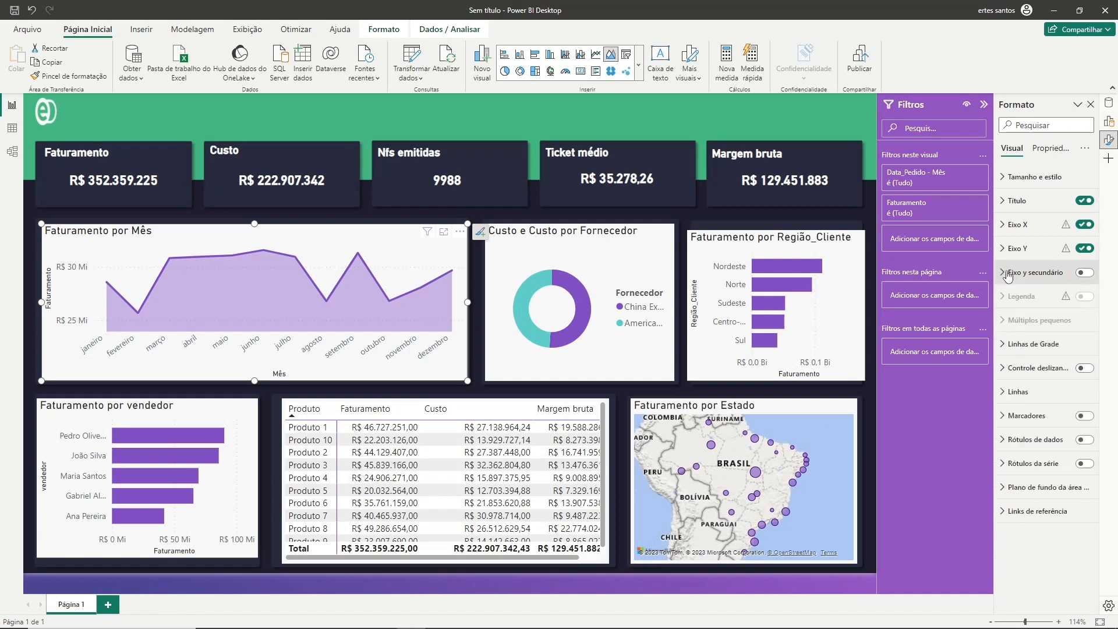
Turn off the Y axis with its title and the X axis title in the Faturamento por Mês chart.
{"action": "left_click", "coordinate": [1004, 251]}
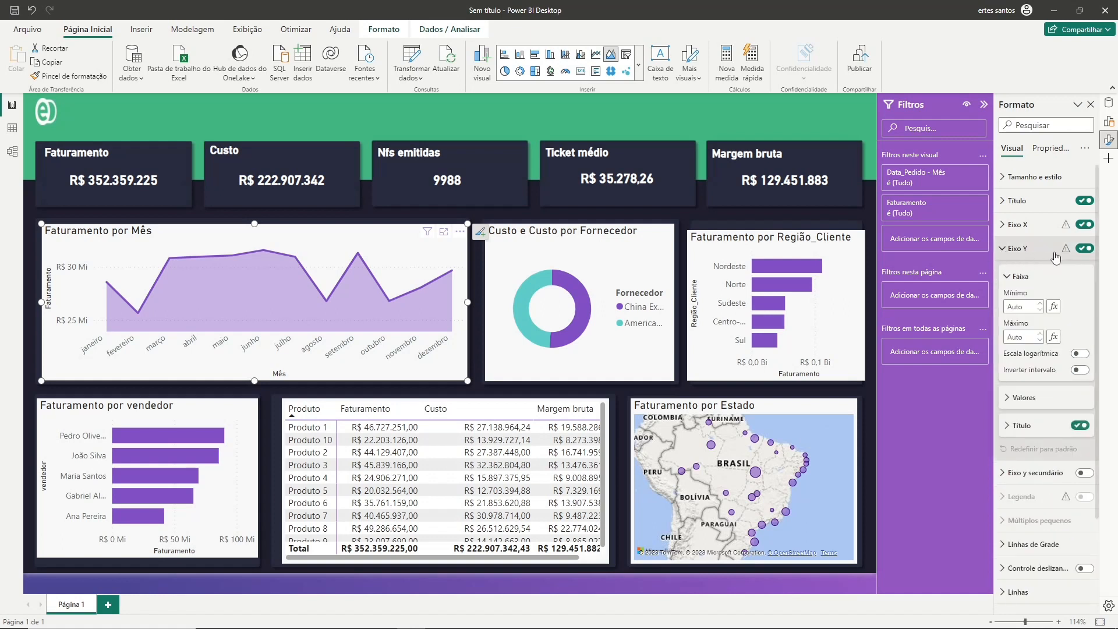
{"action": "left_click", "coordinate": [1087, 252]}
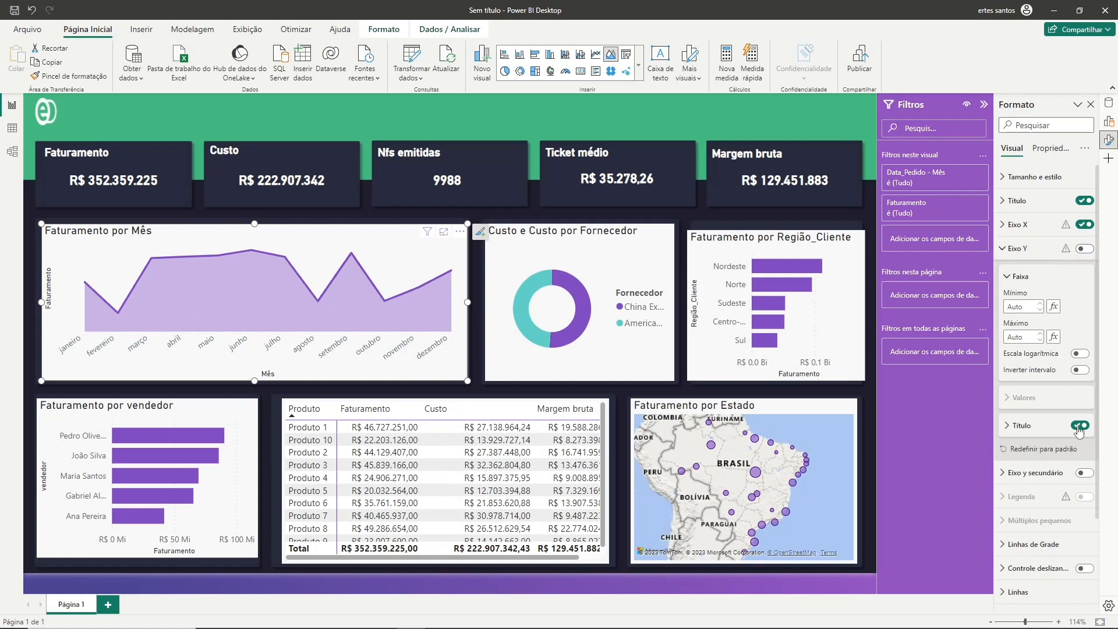
{"action": "left_click", "coordinate": [1081, 427]}
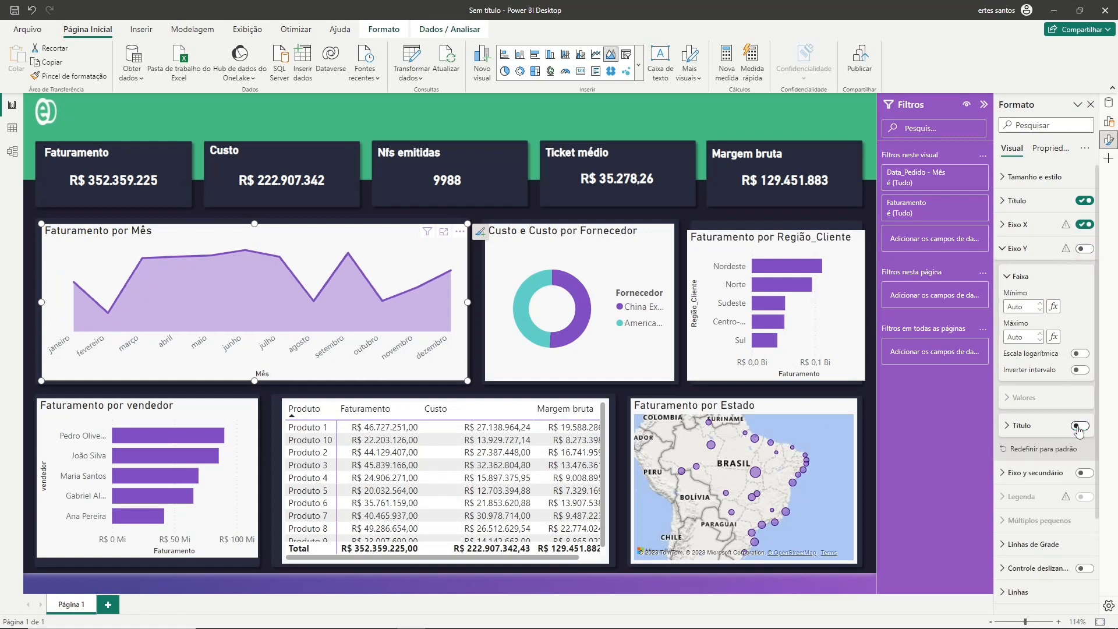
{"action": "left_click", "coordinate": [1008, 252]}
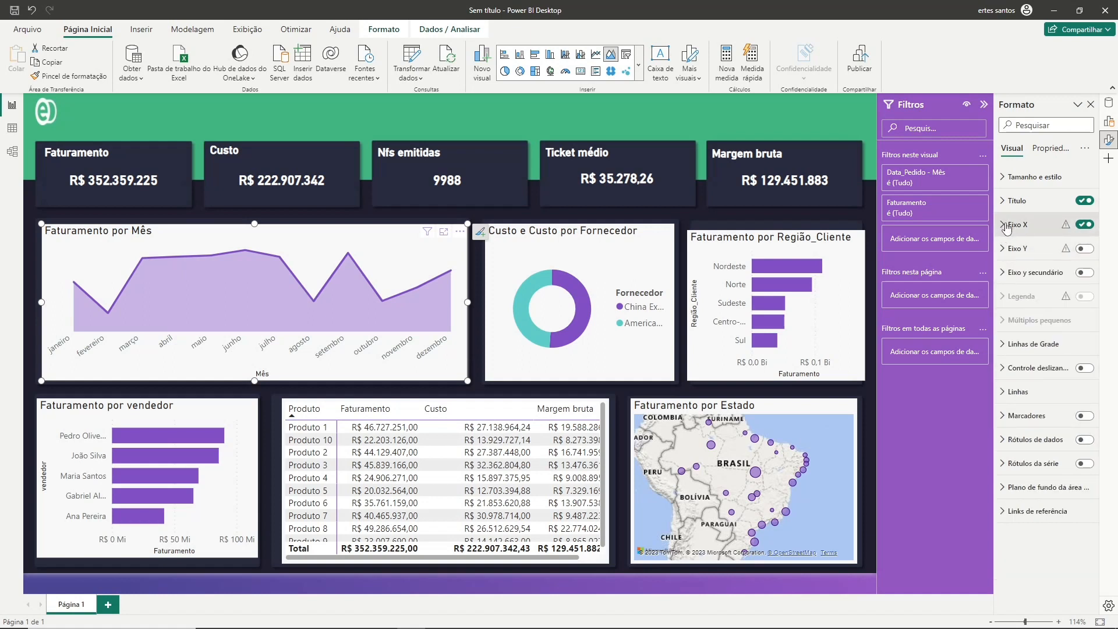
{"action": "left_click", "coordinate": [1007, 226]}
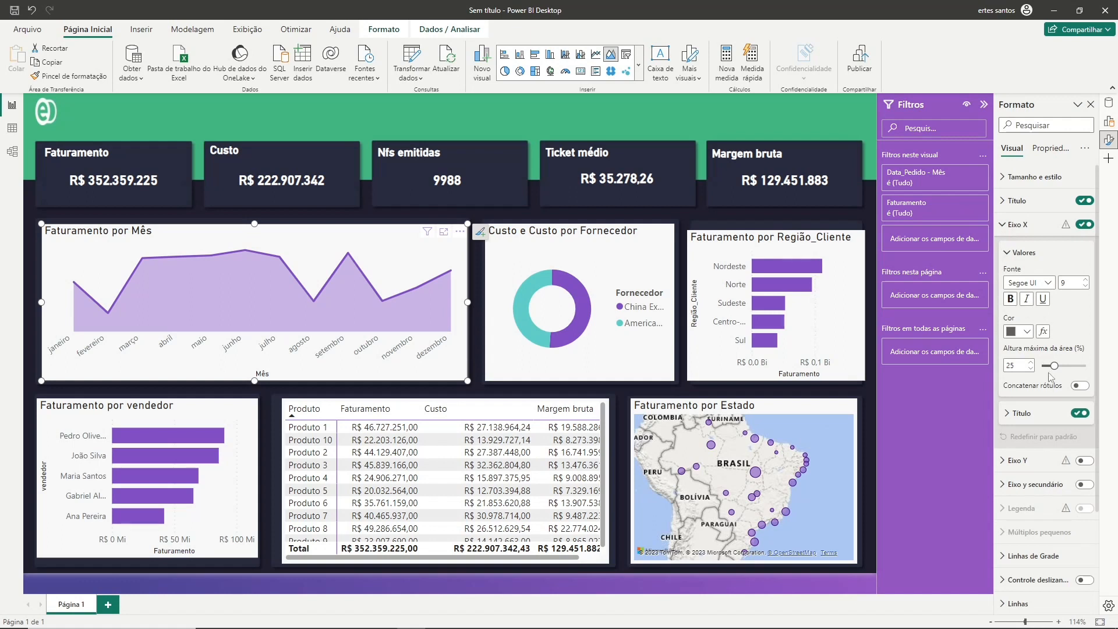
{"action": "left_click", "coordinate": [1079, 415]}
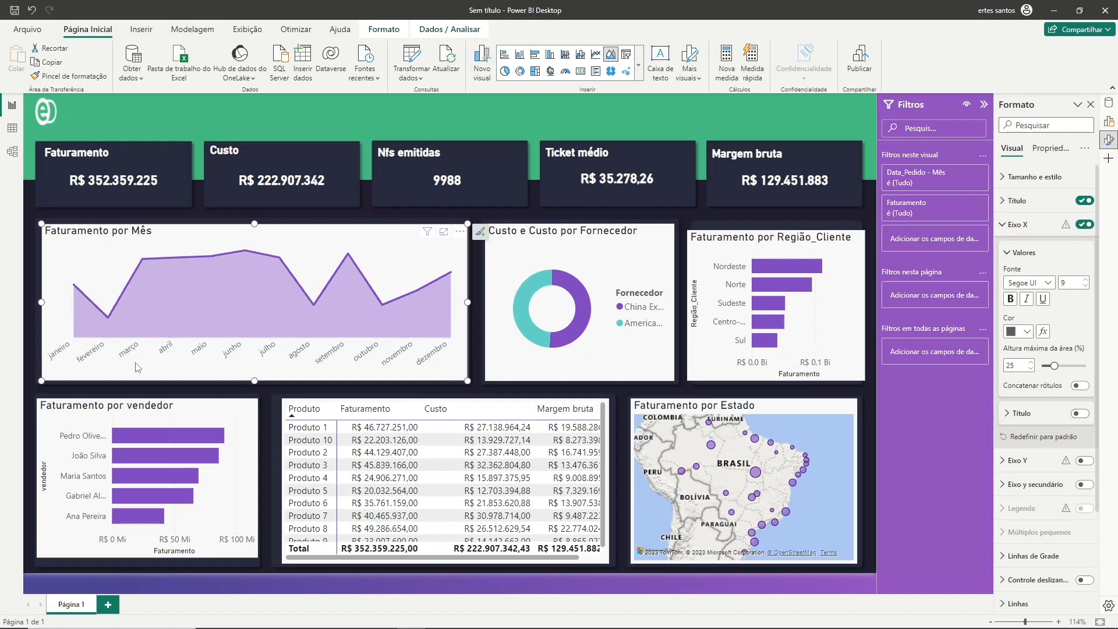
Set the X axis label color of the Faturamento por Mês area chart to white.
{"action": "left_click", "coordinate": [1028, 332]}
{"action": "left_click", "coordinate": [943, 371]}
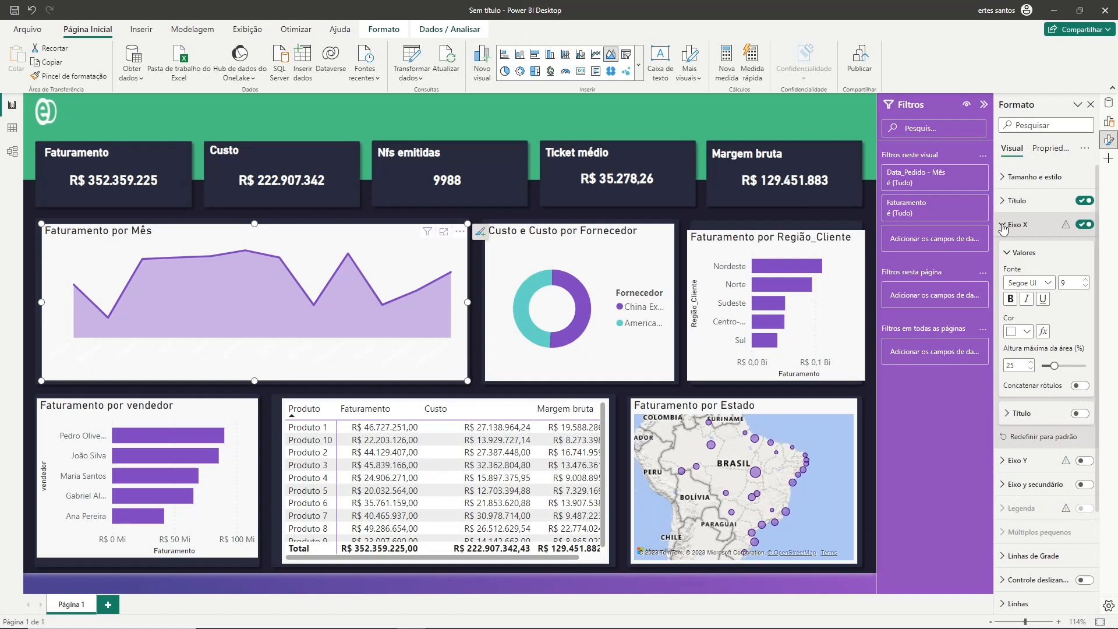
{"action": "left_click", "coordinate": [1003, 227]}
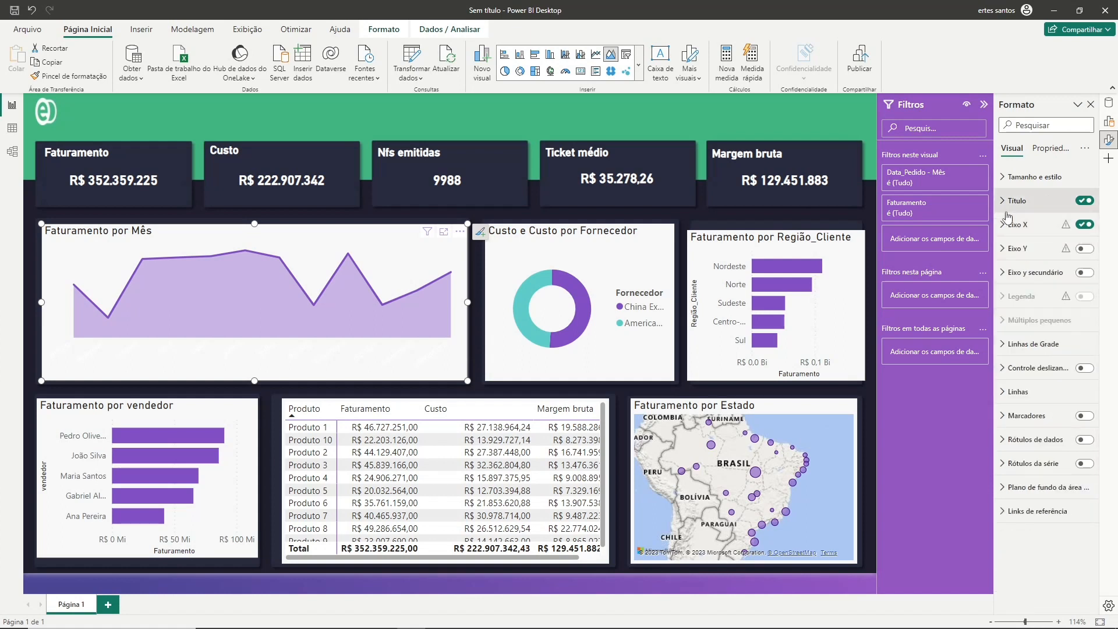
Change the area chart's title text to "Faturamento por mês" and make it bold and white.
{"action": "left_click", "coordinate": [1004, 204]}
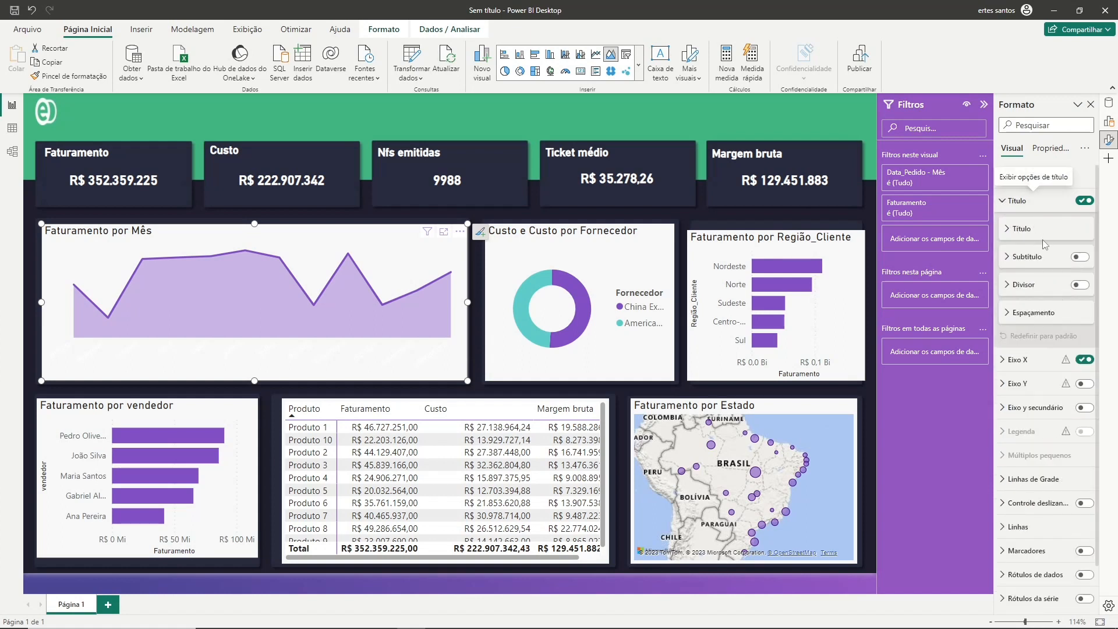
{"action": "left_click", "coordinate": [1003, 205]}
{"action": "left_click", "coordinate": [1004, 205]}
{"action": "left_click", "coordinate": [1008, 228]}
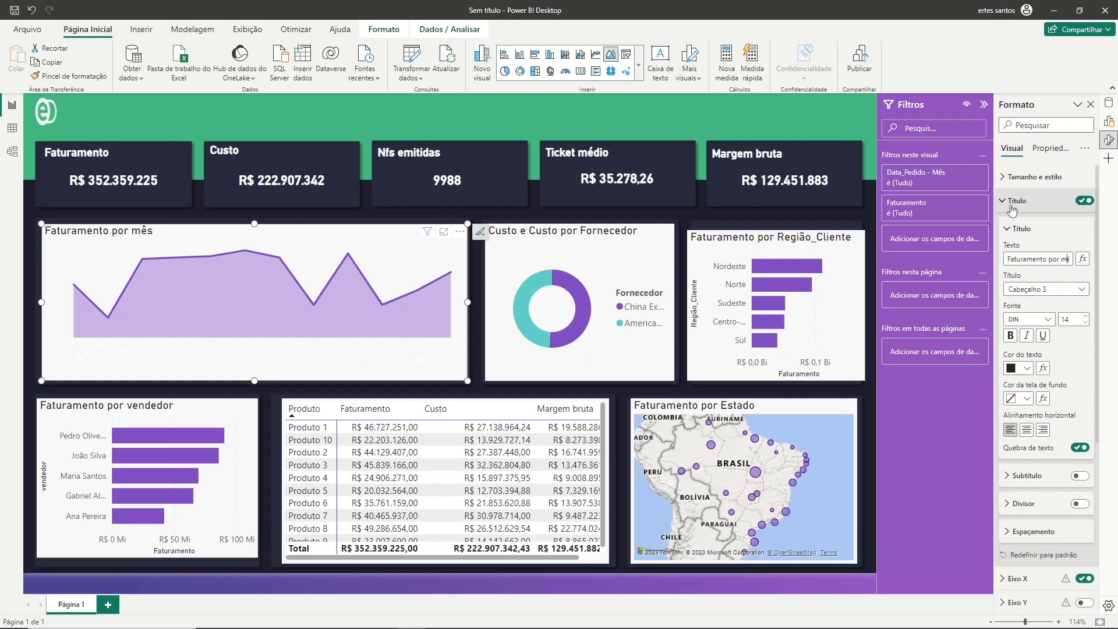
{"action": "left_click", "coordinate": [1027, 368]}
{"action": "left_click", "coordinate": [944, 409]}
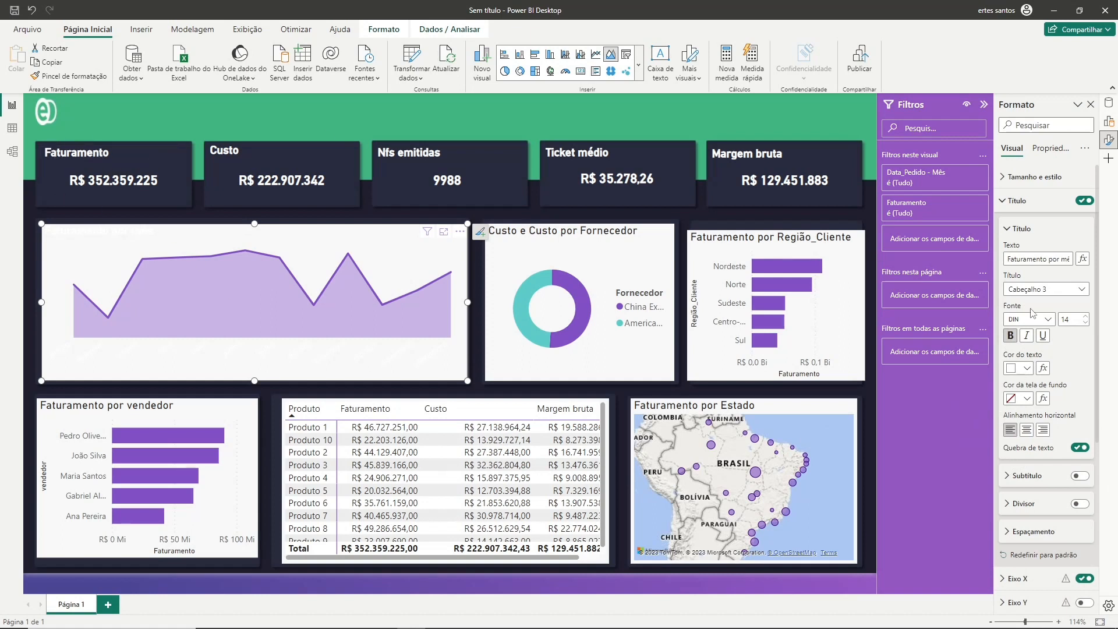
{"action": "left_click", "coordinate": [1006, 203]}
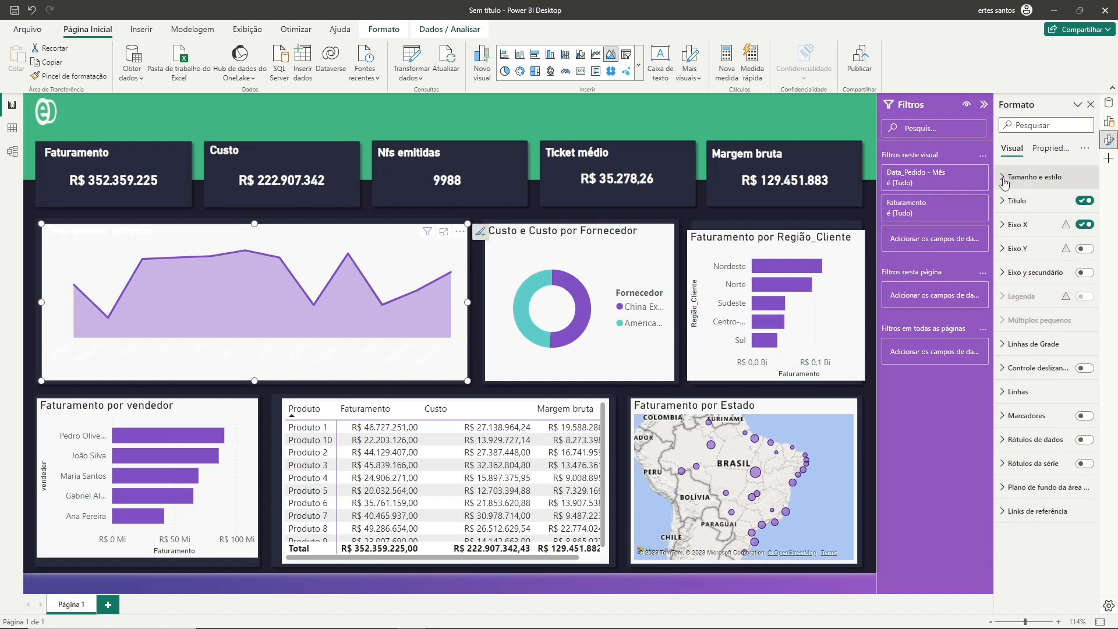
Turn off the Faturamento por mês chart's background and enlarge the chart leftward and upward to about 646 wide by 242 high.
{"action": "left_click", "coordinate": [1005, 179]}
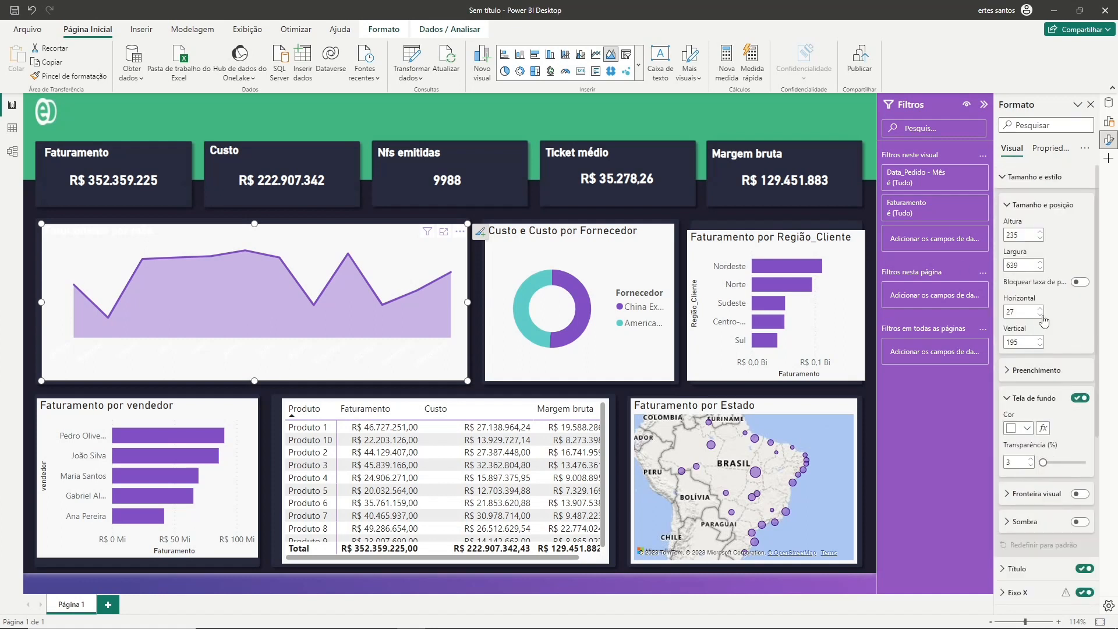
{"action": "left_click", "coordinate": [1080, 400]}
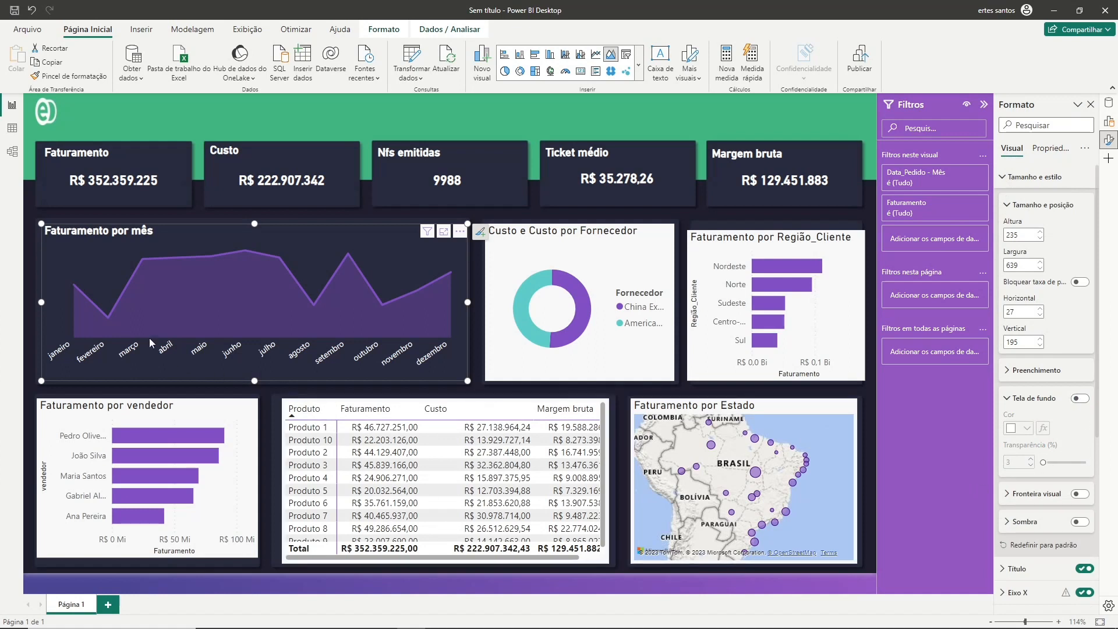
{"action": "left_click_drag", "start_coordinate": [38, 303], "coordinate": [36, 301]}
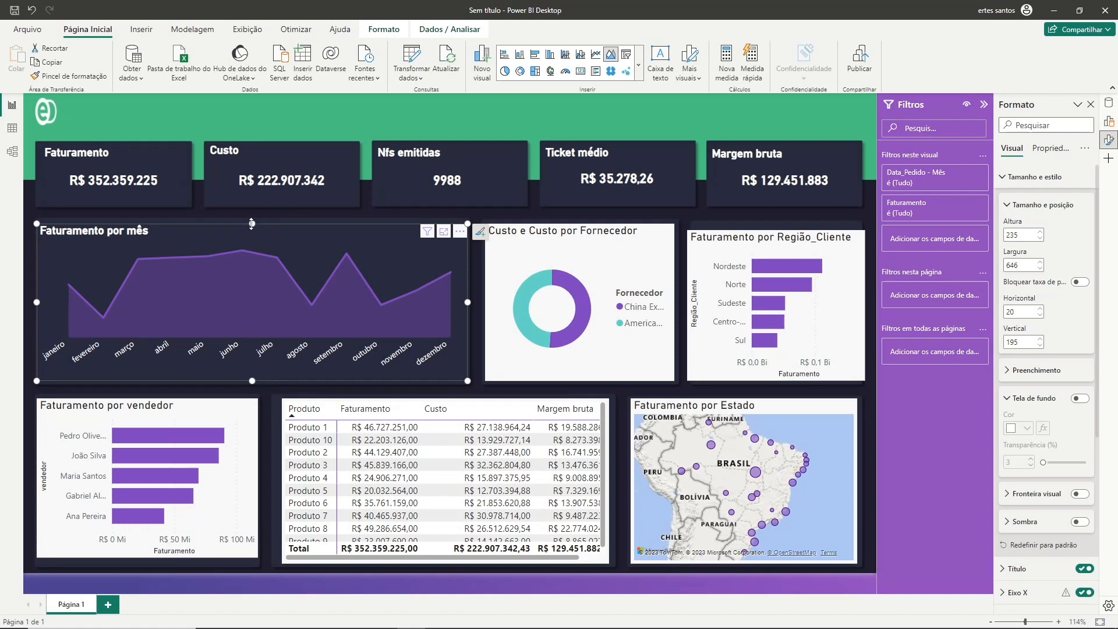
{"action": "left_click_drag", "start_coordinate": [252, 223], "coordinate": [250, 220]}
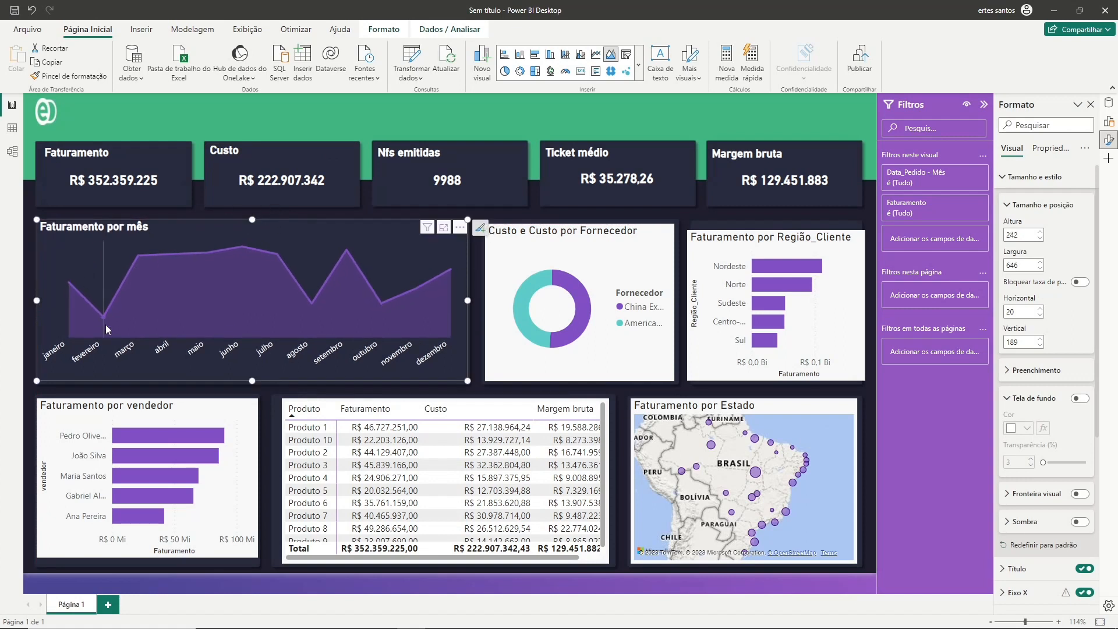
{"action": "left_click", "coordinate": [1003, 177]}
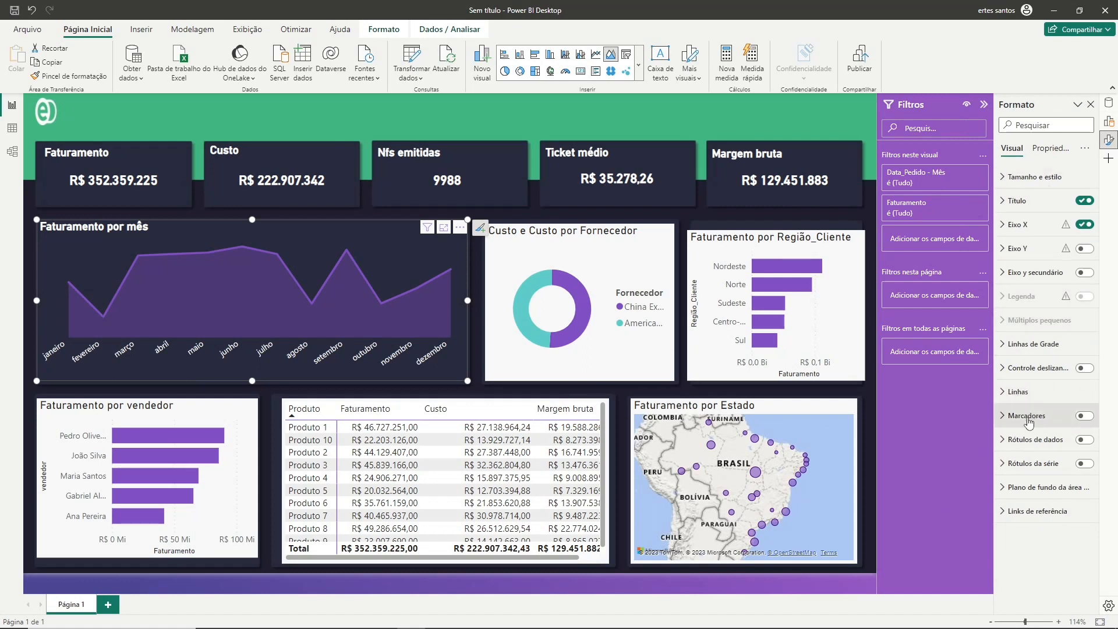
Set the line type of the Faturamento por mês chart to Suave for all series.
{"action": "left_click", "coordinate": [1002, 396]}
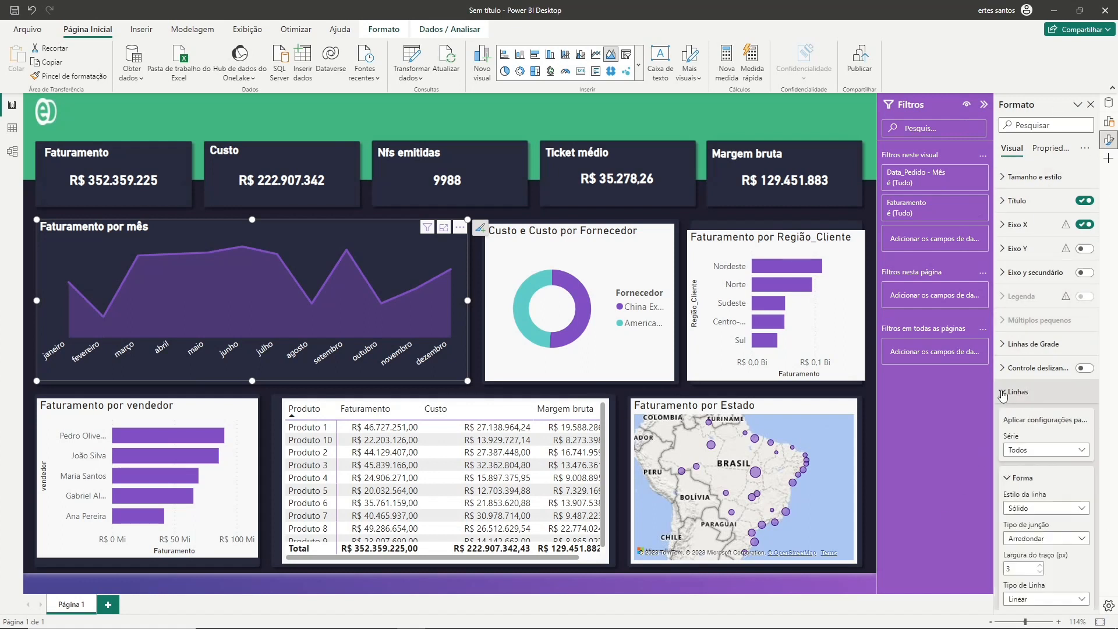
{"action": "scroll", "coordinate": [1004, 394], "scroll_direction": "down", "scroll_amount": 2}
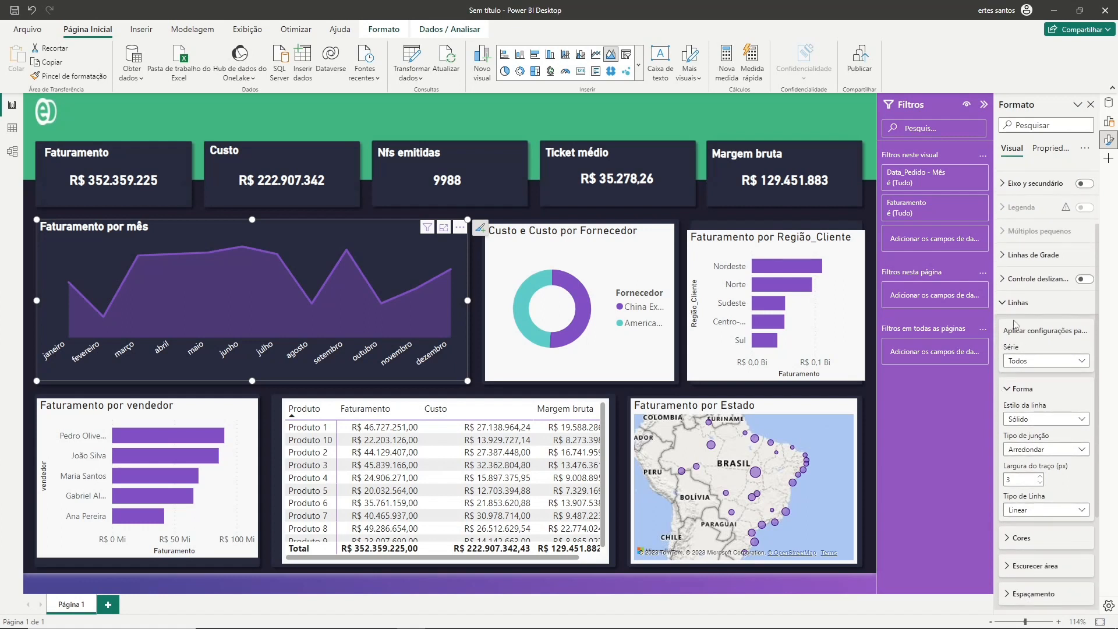
{"action": "left_click", "coordinate": [1005, 303]}
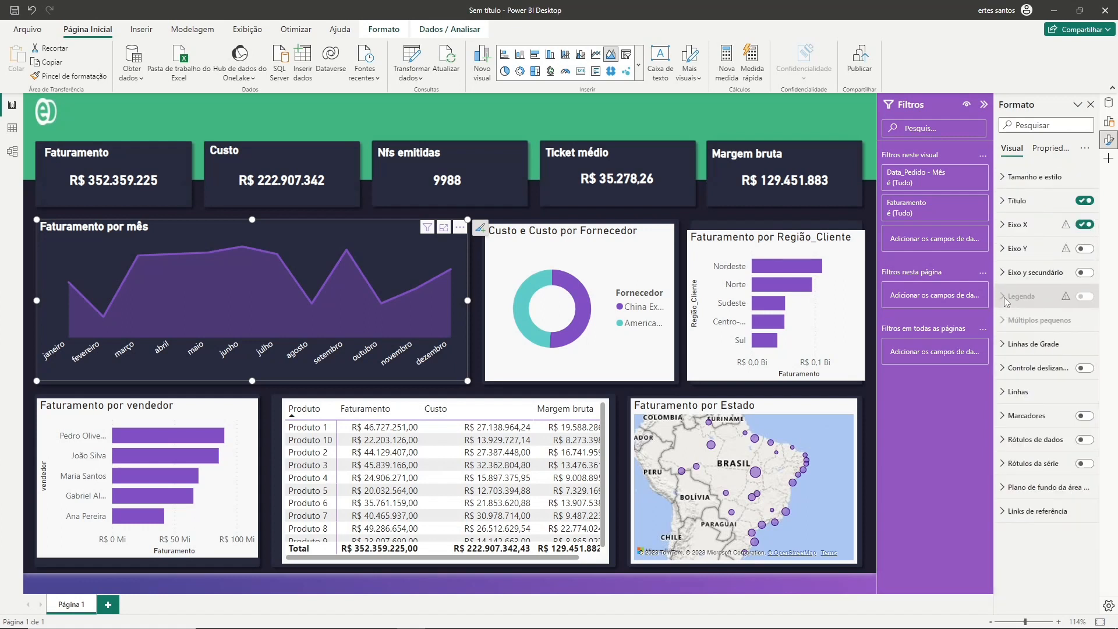
{"action": "left_click", "coordinate": [1007, 395]}
{"action": "scroll", "coordinate": [1025, 390], "scroll_direction": "down", "scroll_amount": 3}
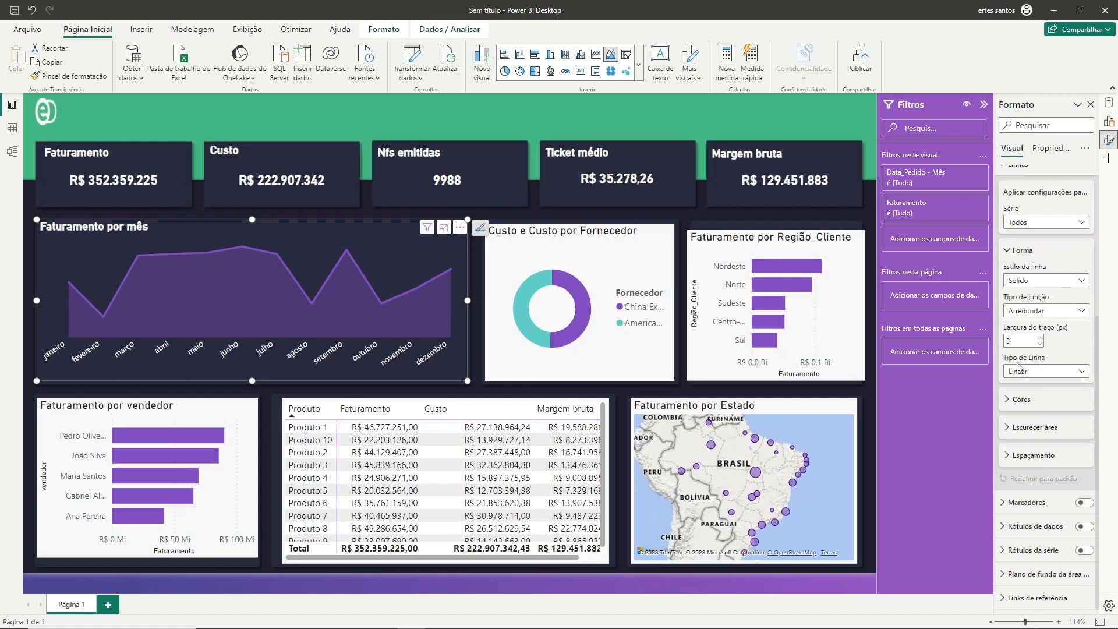
{"action": "left_click", "coordinate": [1075, 373]}
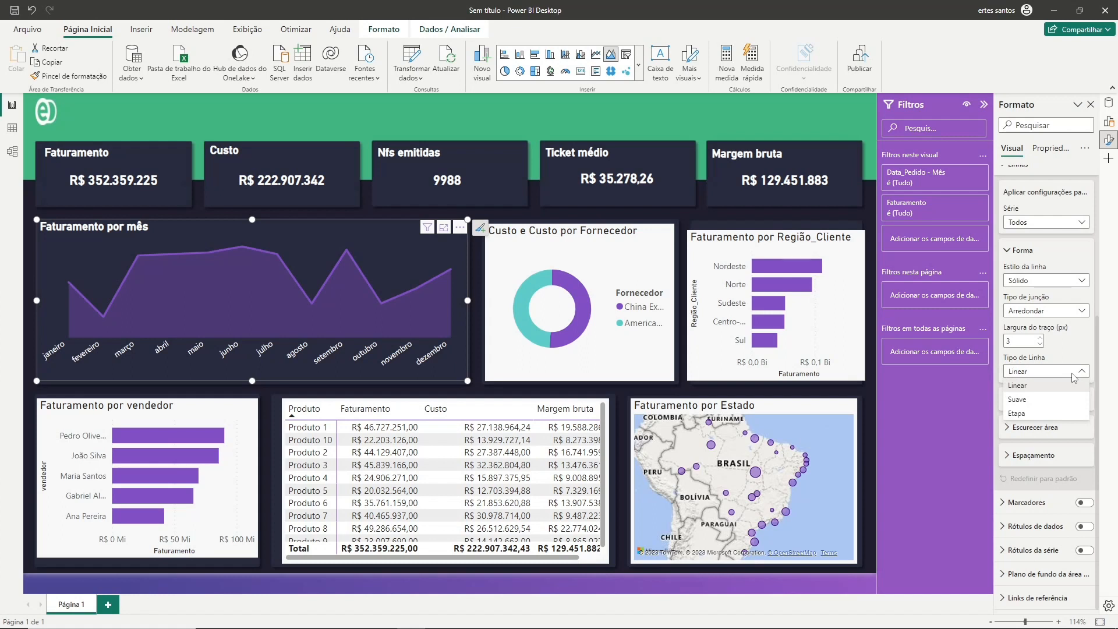
{"action": "left_click", "coordinate": [1018, 399]}
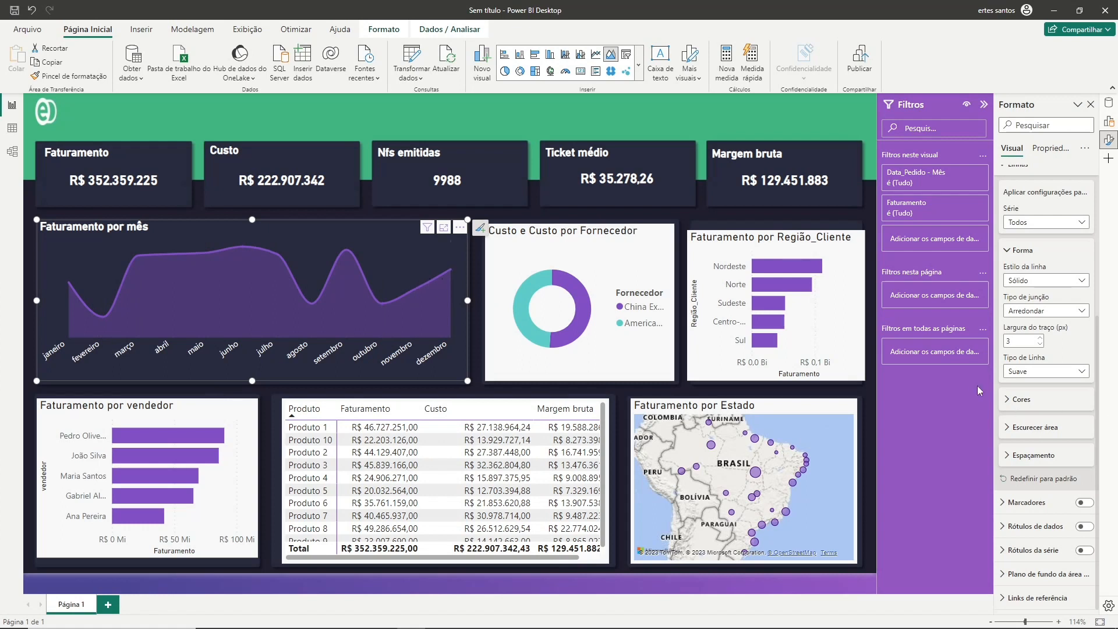
{"action": "left_click", "coordinate": [1012, 251]}
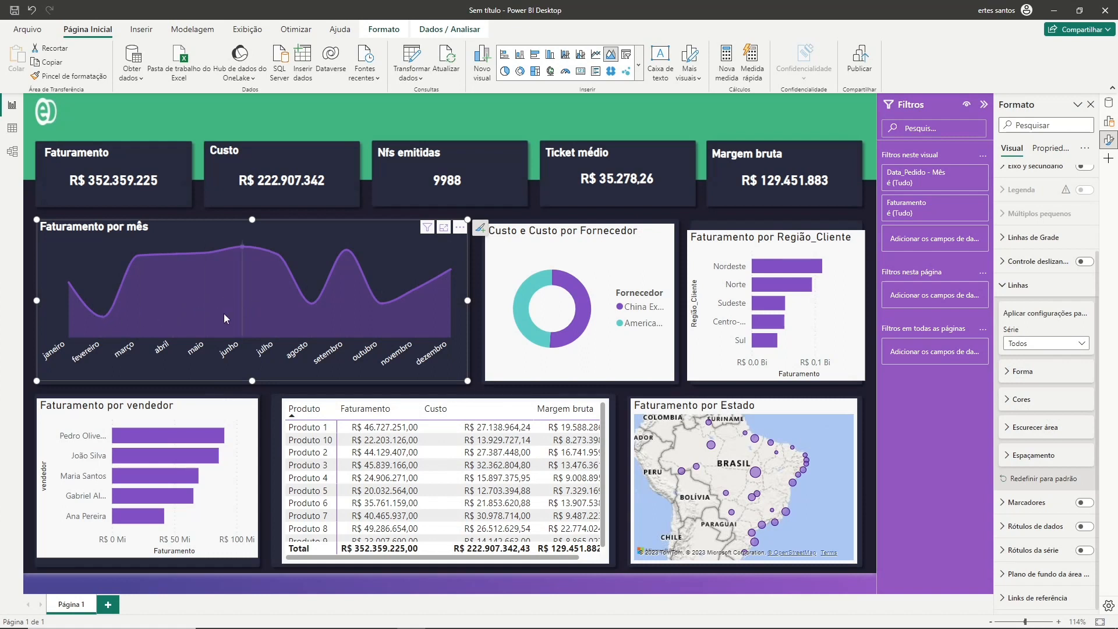
{"action": "left_click", "coordinate": [1011, 285]}
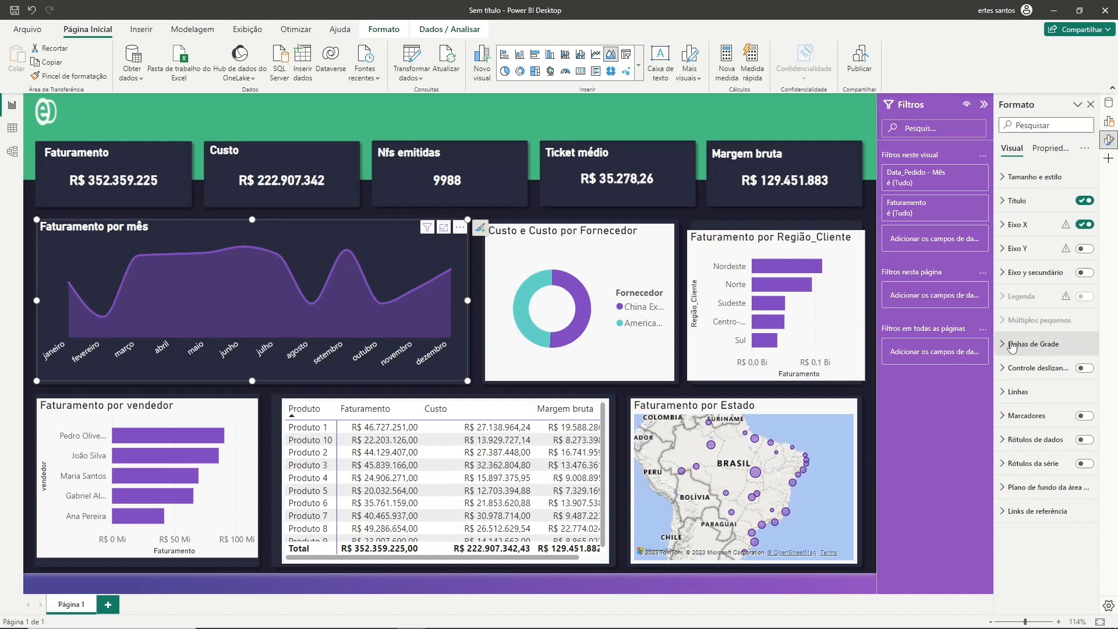
Turn on the data point markers in the Faturamento por mês chart.
{"action": "left_click", "coordinate": [1006, 488]}
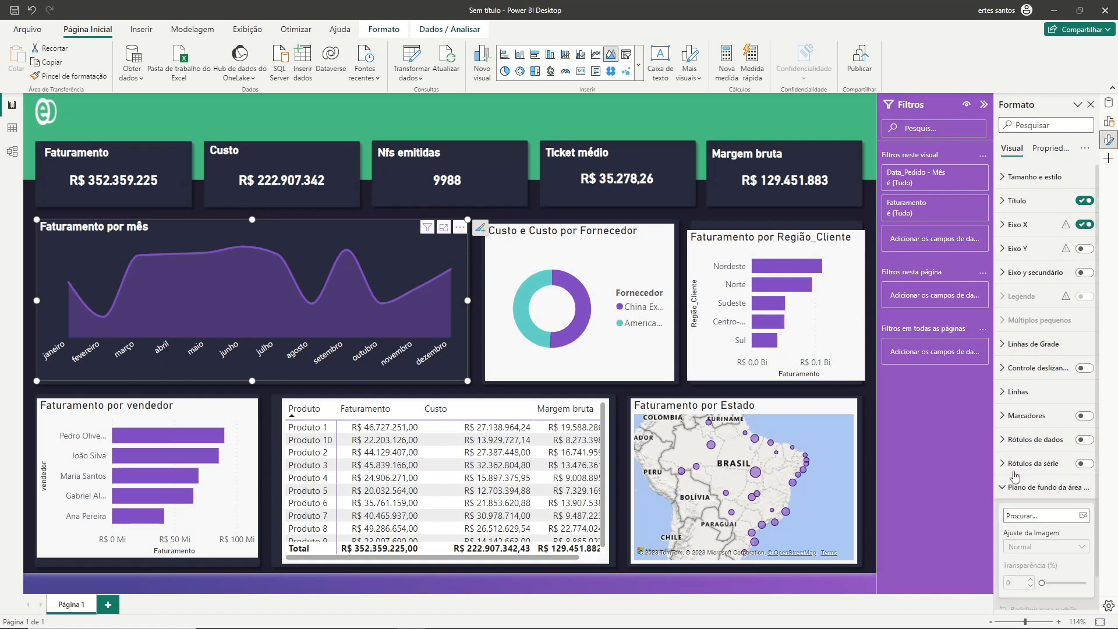
{"action": "scroll", "coordinate": [1015, 476], "scroll_direction": "down", "scroll_amount": 1}
{"action": "left_click", "coordinate": [1010, 456]}
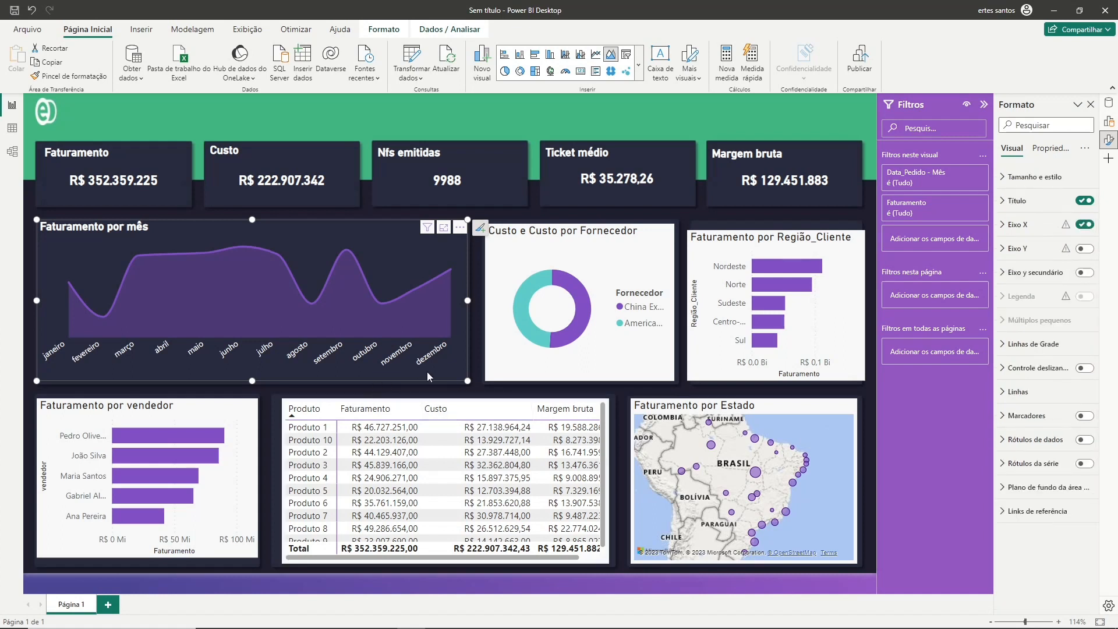
{"action": "left_click", "coordinate": [1084, 417]}
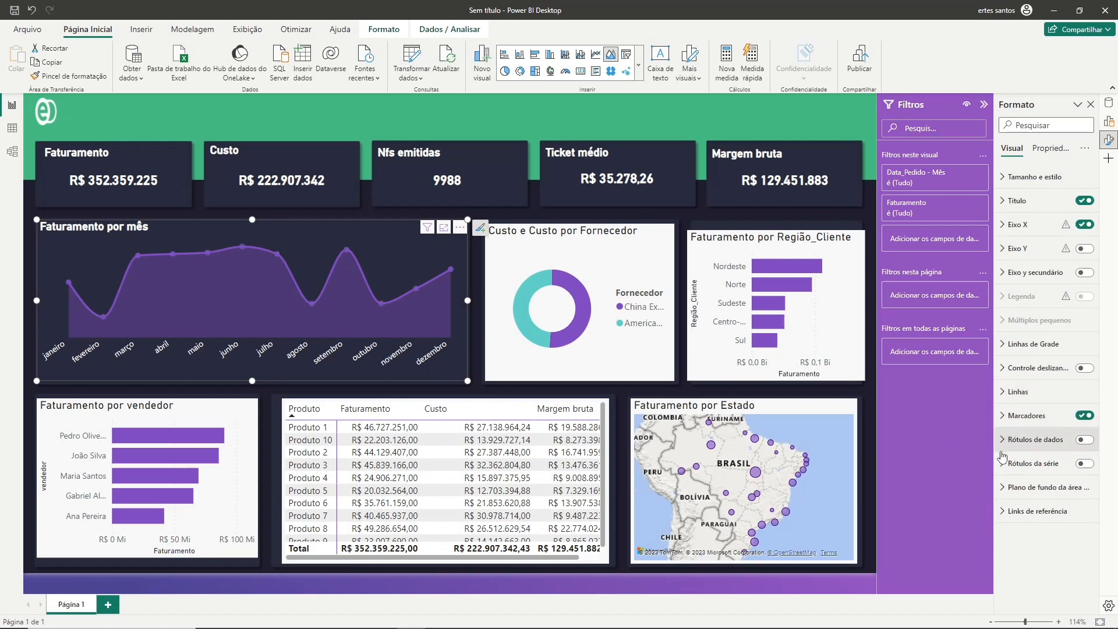
Set the shaded area transparency of the Faturamento por mês chart to 78%.
{"action": "left_click", "coordinate": [1005, 393]}
{"action": "scroll", "coordinate": [1013, 407], "scroll_direction": "down", "scroll_amount": 2}
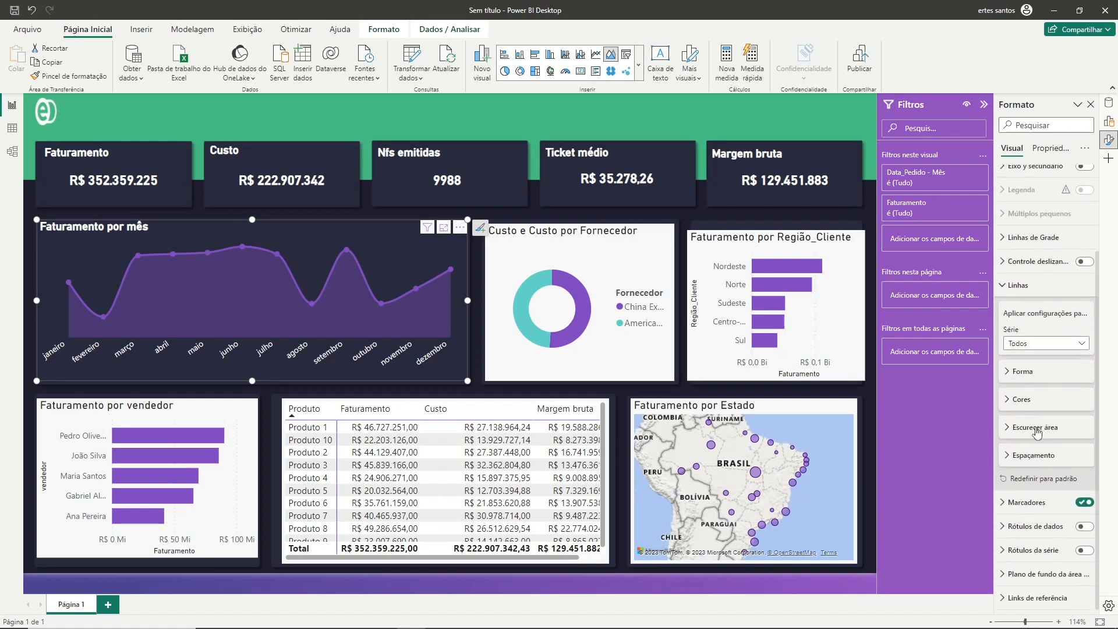
{"action": "left_click", "coordinate": [1004, 285]}
{"action": "left_click", "coordinate": [1011, 393]}
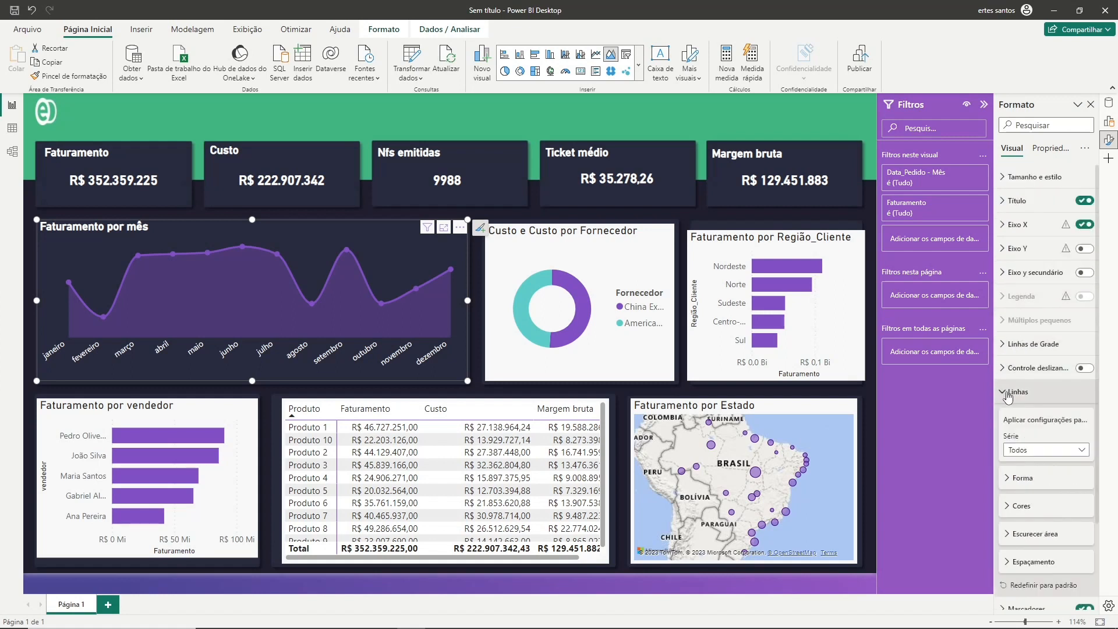
{"action": "scroll", "coordinate": [1019, 400], "scroll_direction": "down", "scroll_amount": 2}
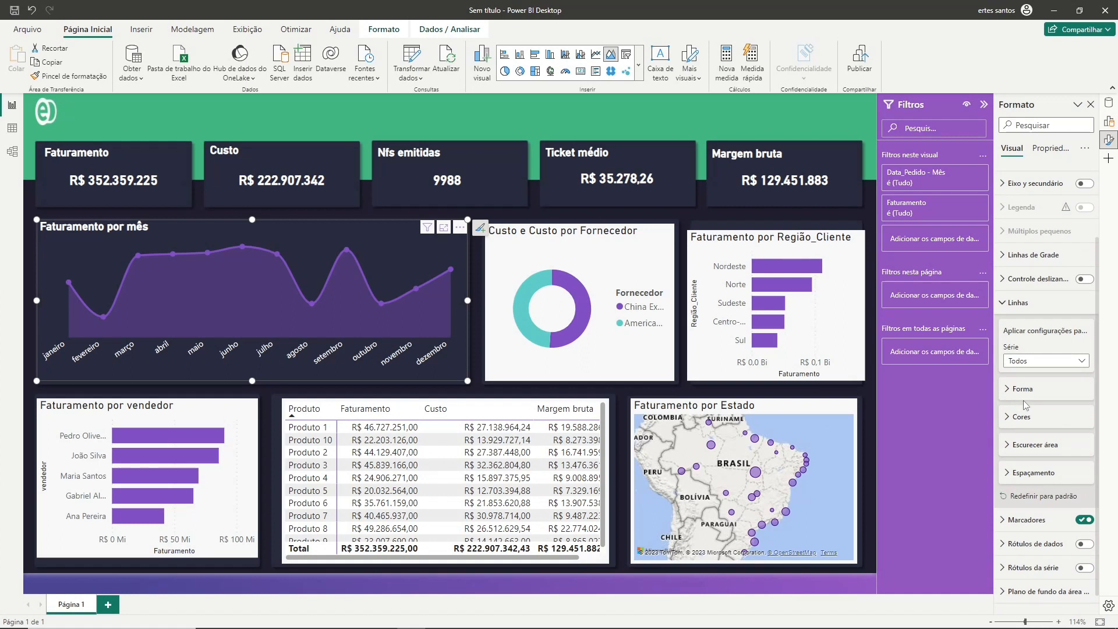
{"action": "scroll", "coordinate": [1028, 408], "scroll_direction": "down", "scroll_amount": 1}
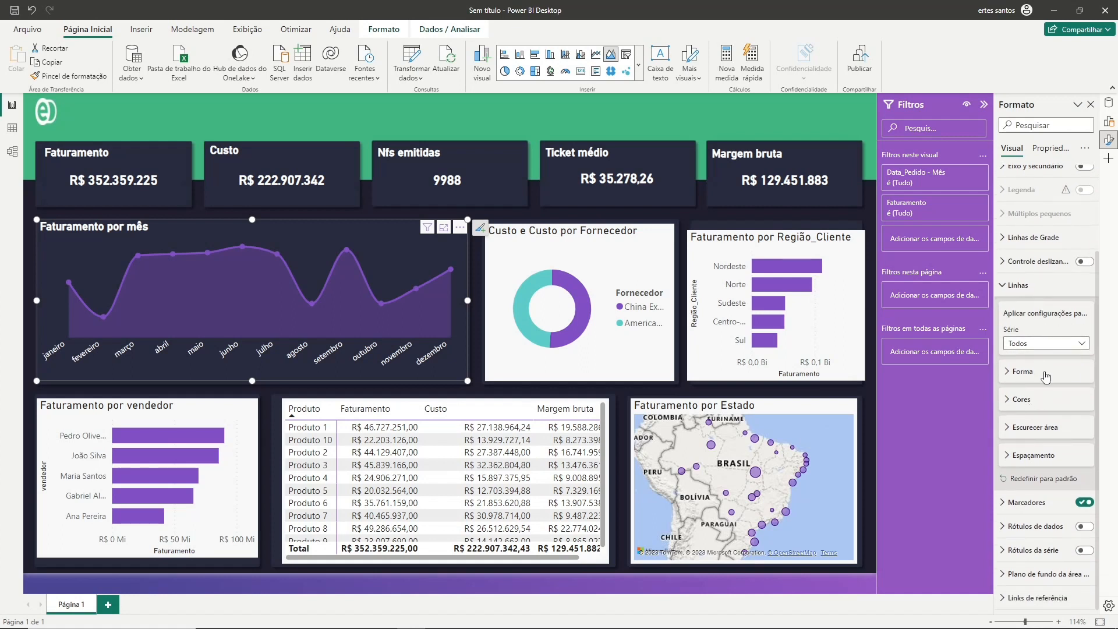
{"action": "left_click", "coordinate": [1011, 428]}
{"action": "scroll", "coordinate": [1036, 437], "scroll_direction": "down", "scroll_amount": 1}
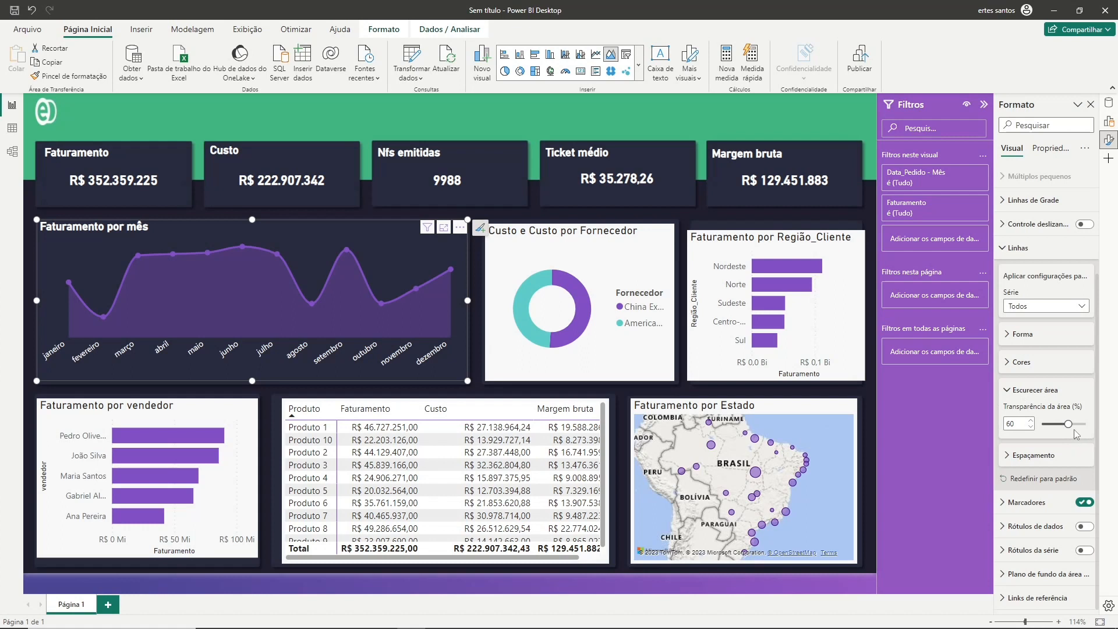
{"action": "left_click_drag", "start_coordinate": [1071, 424], "coordinate": [1077, 426]}
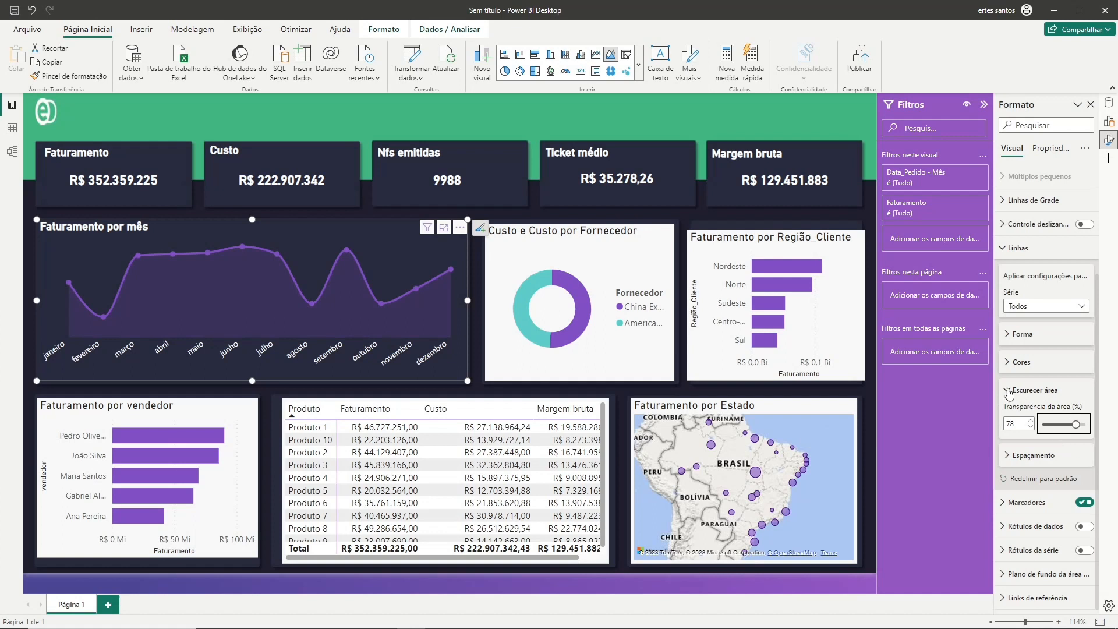
{"action": "left_click", "coordinate": [1012, 364]}
{"action": "left_click", "coordinate": [1017, 247]}
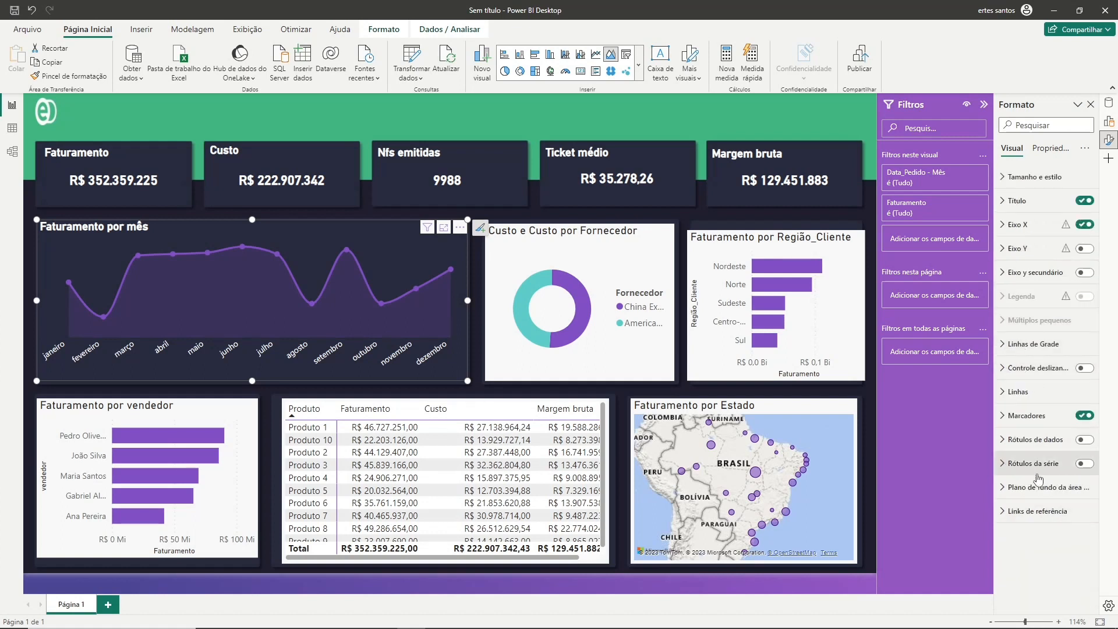
Turn on data labels in the Faturamento por mês chart and set their position to Acima.
{"action": "left_click", "coordinate": [1085, 440]}
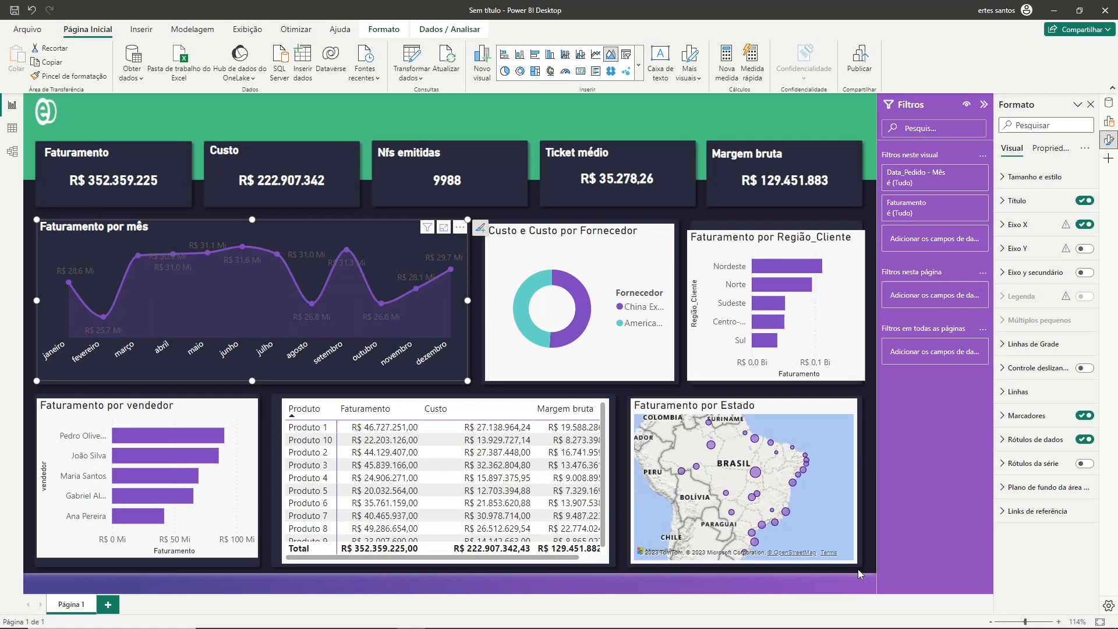
{"action": "left_click", "coordinate": [1062, 440]}
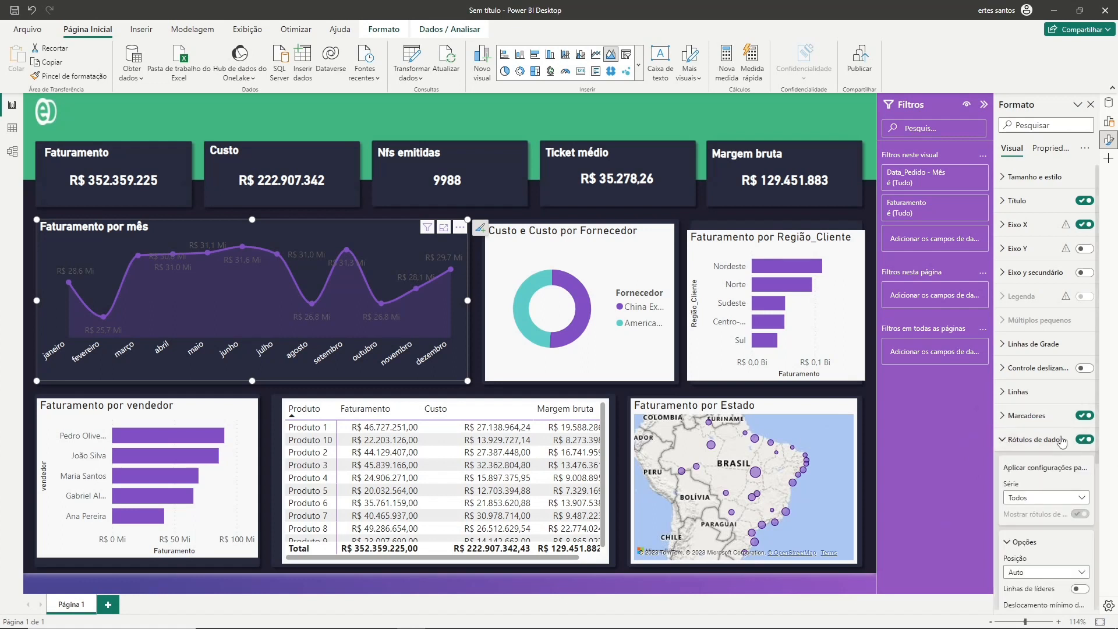
{"action": "scroll", "coordinate": [1042, 419], "scroll_direction": "down", "scroll_amount": 3}
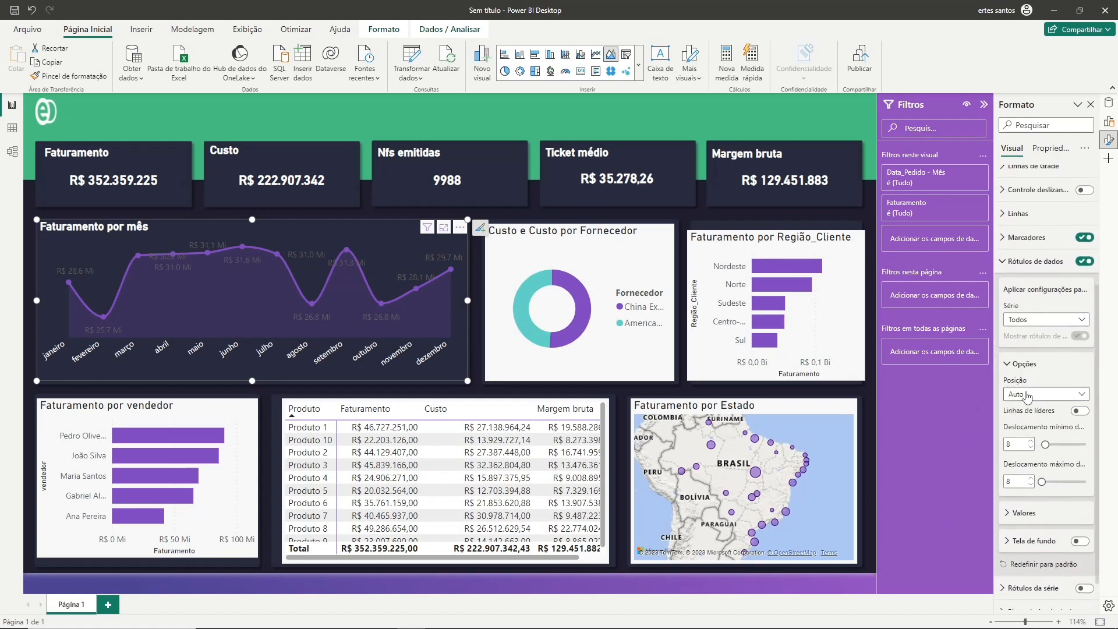
{"action": "left_click", "coordinate": [1054, 396]}
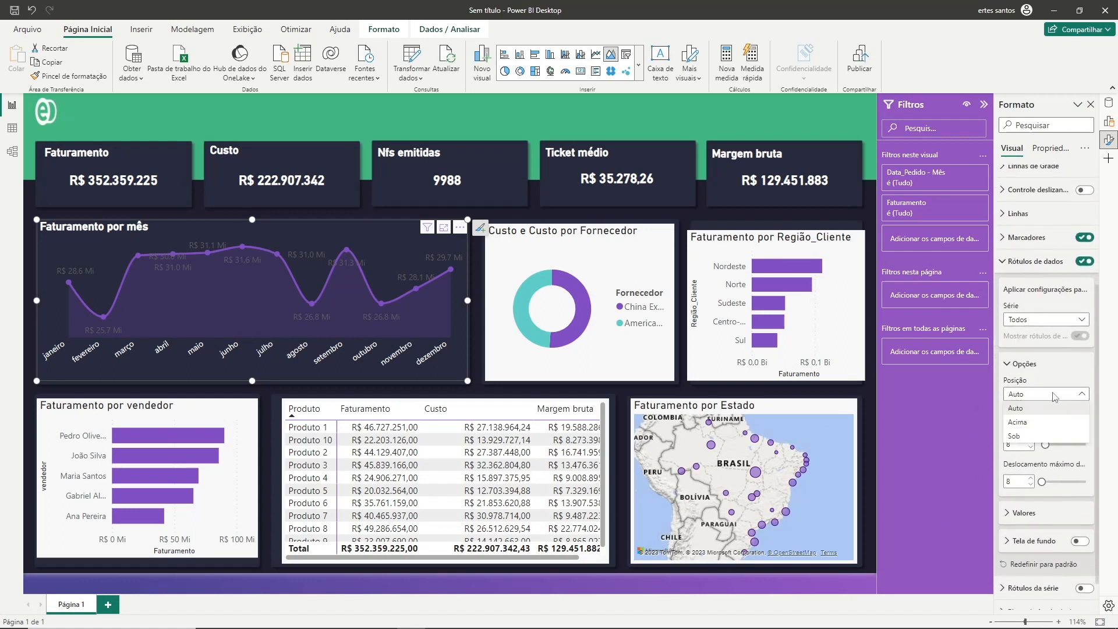
{"action": "left_click", "coordinate": [1043, 424]}
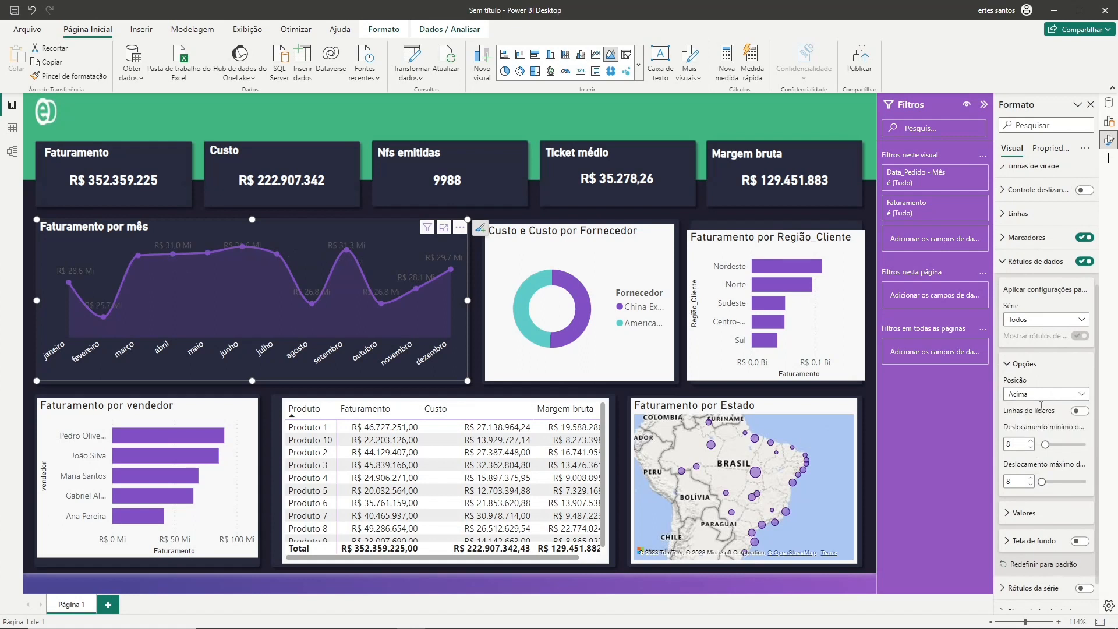
{"action": "scroll", "coordinate": [1013, 372], "scroll_direction": "down", "scroll_amount": 1}
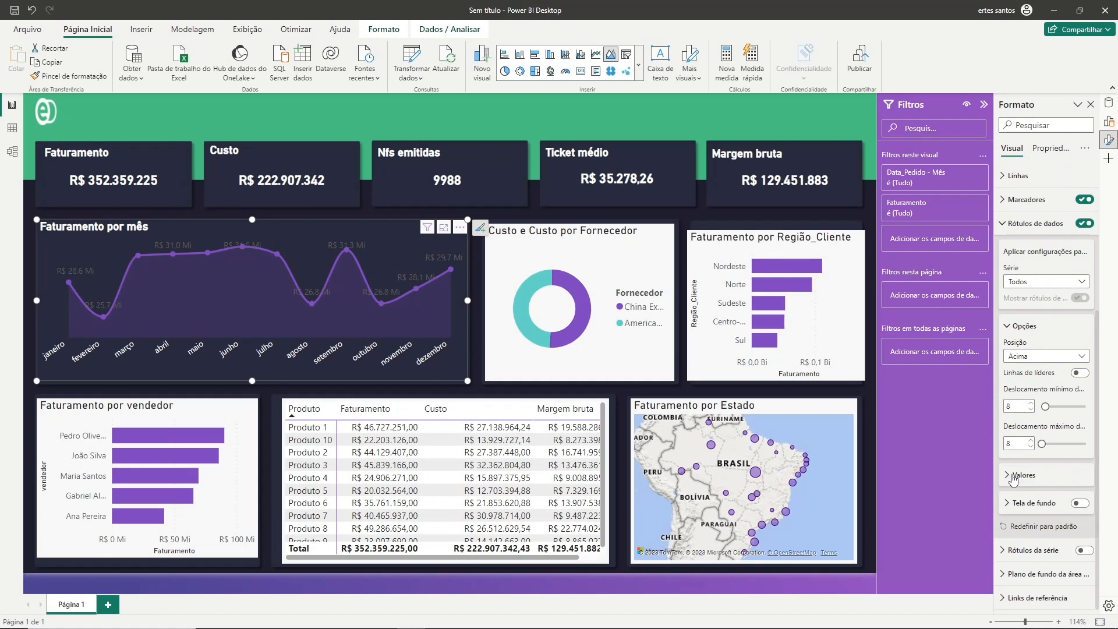
Set the data label values of the Faturamento por mês chart to white.
{"action": "left_click", "coordinate": [1013, 476]}
{"action": "scroll", "coordinate": [1021, 431], "scroll_direction": "down", "scroll_amount": 5}
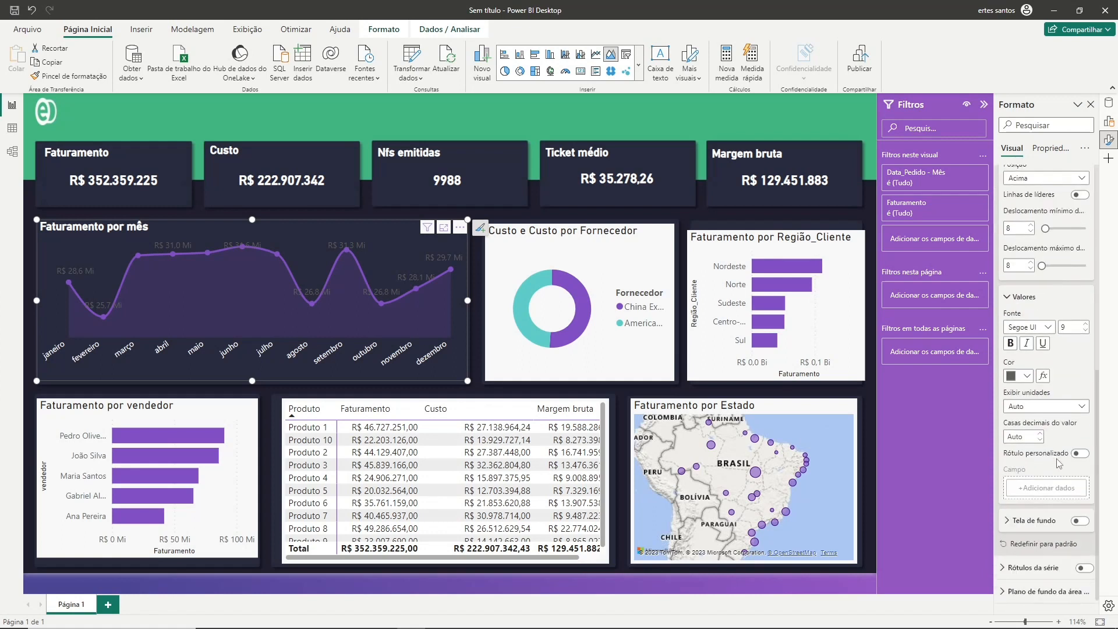
{"action": "left_click", "coordinate": [1028, 380]}
{"action": "left_click", "coordinate": [946, 417]}
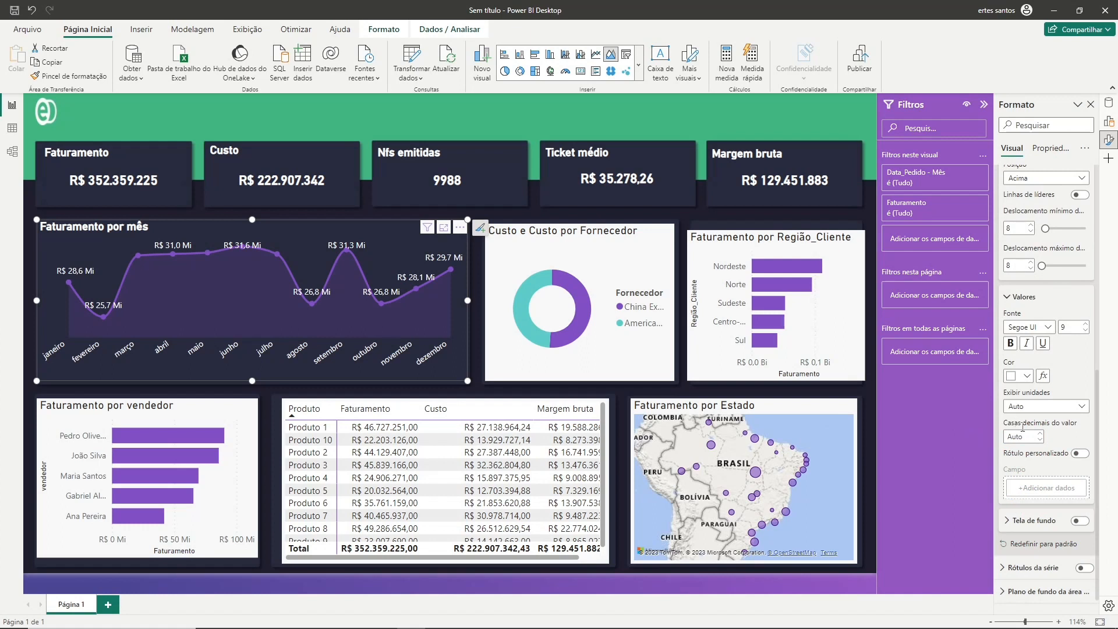
Show the Faturamento por mês data labels with 0 decimal places and display units in Milhares.
{"action": "scroll", "coordinate": [1031, 431], "scroll_direction": "down", "scroll_amount": 1}
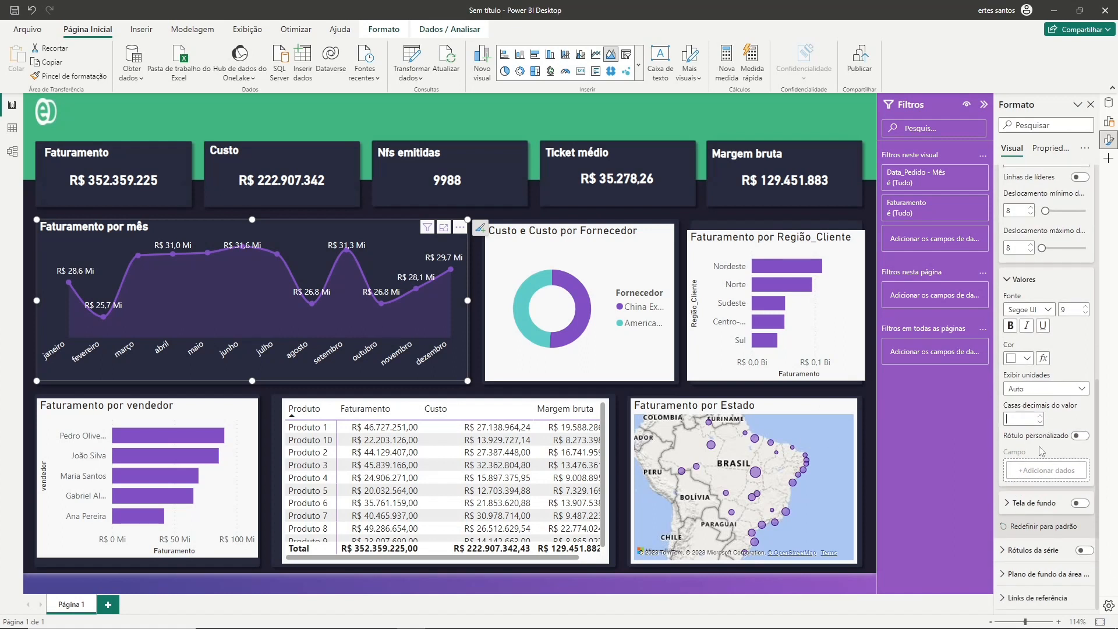
{"action": "left_click", "coordinate": [1066, 389]}
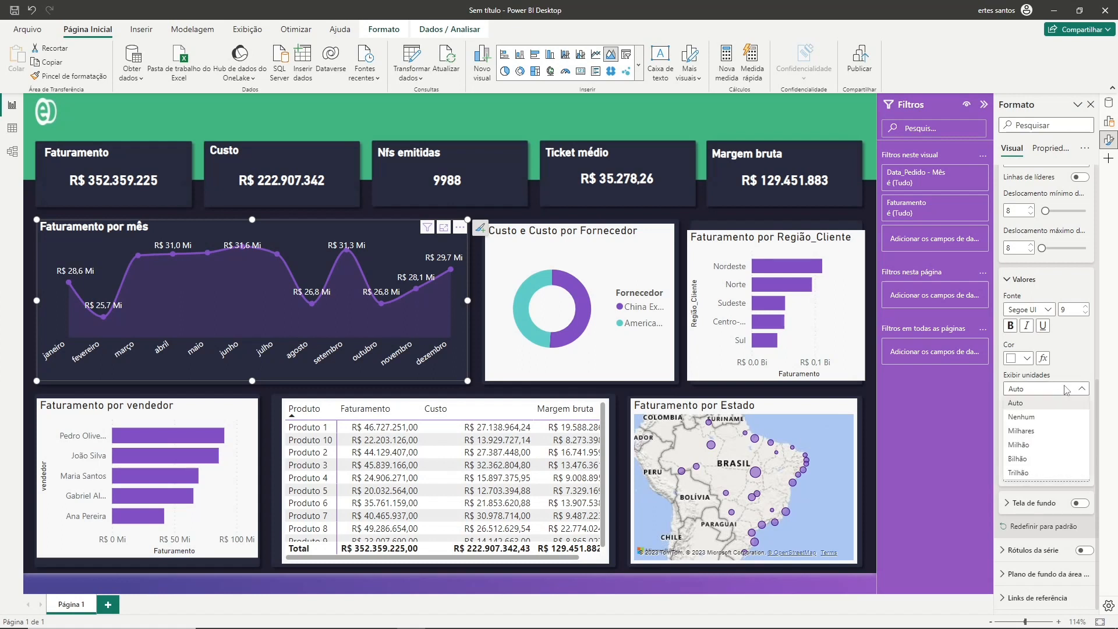
{"action": "left_click", "coordinate": [1066, 389]}
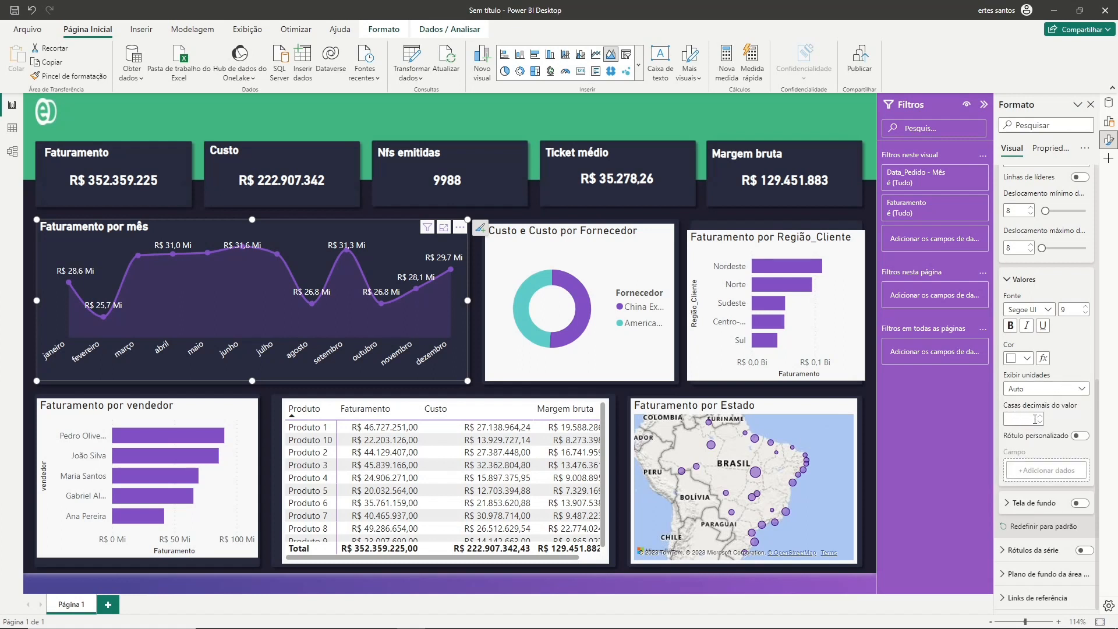
{"action": "left_click", "coordinate": [1077, 390]}
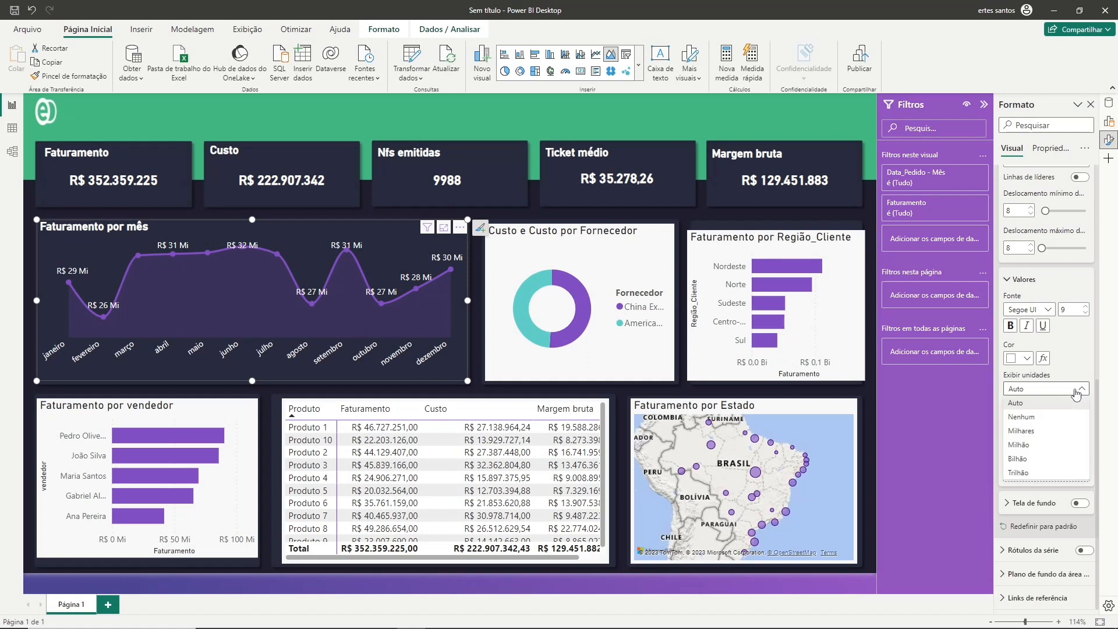
{"action": "left_click", "coordinate": [1028, 431]}
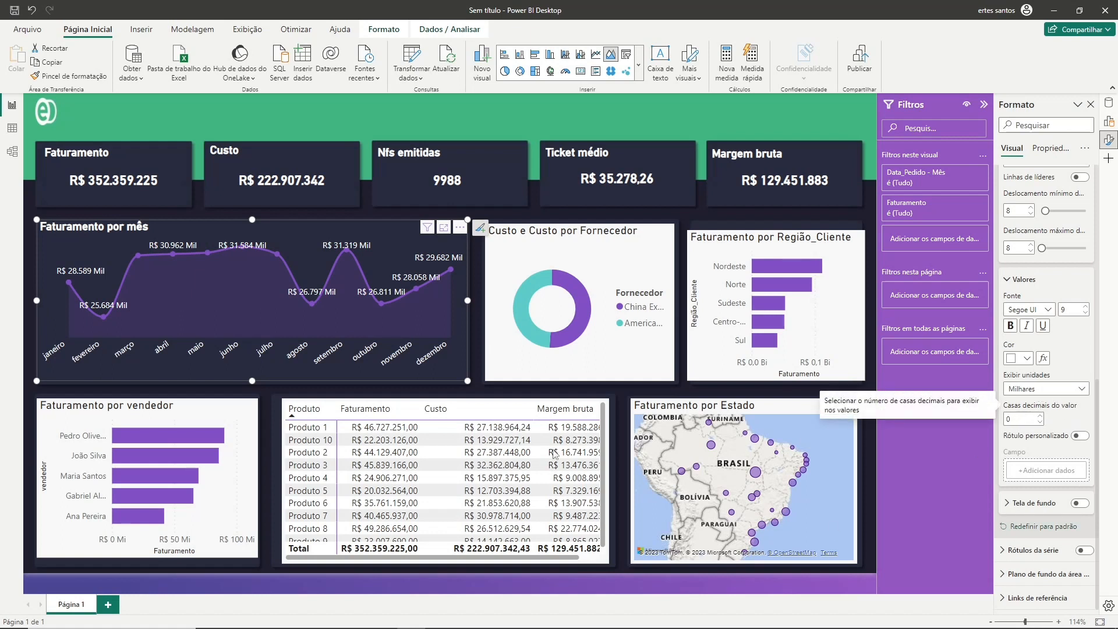
{"action": "left_click", "coordinate": [544, 385]}
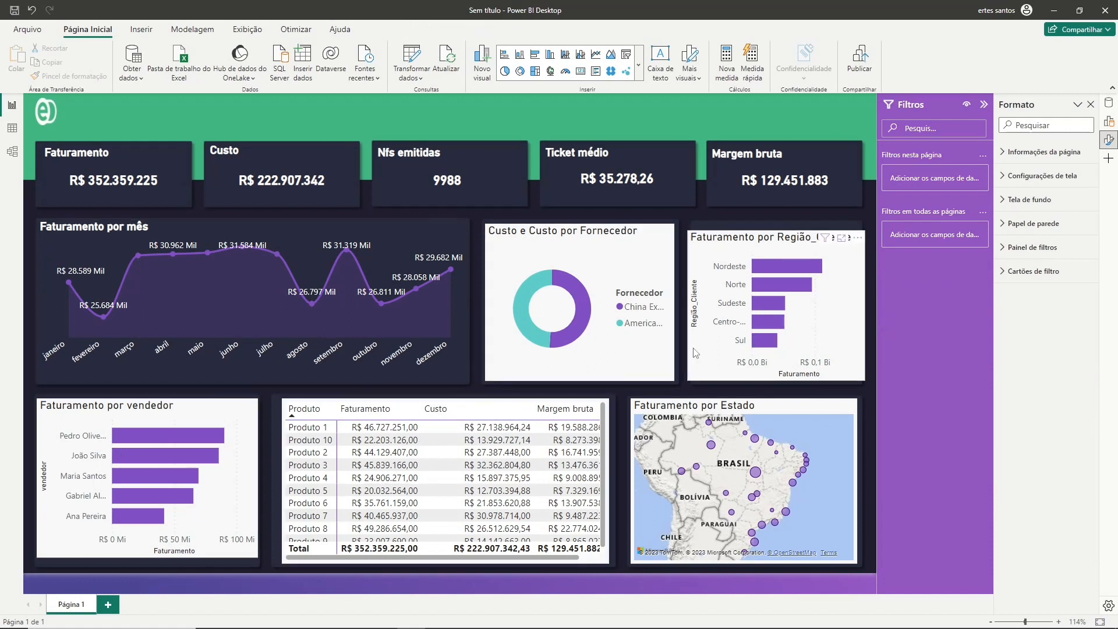
Resize the Faturamento por Região_Cliente chart, moving its left edge slightly inward and its upper edge up to match the neighbouring chart.
{"action": "left_click", "coordinate": [693, 309]}
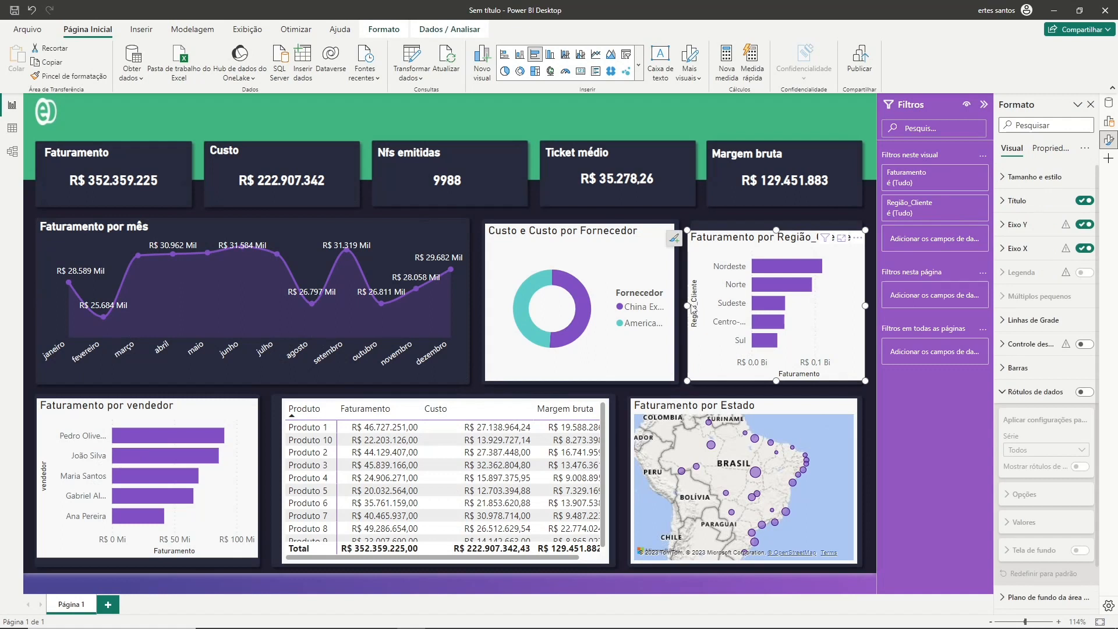
{"action": "left_click_drag", "start_coordinate": [689, 307], "coordinate": [697, 305]}
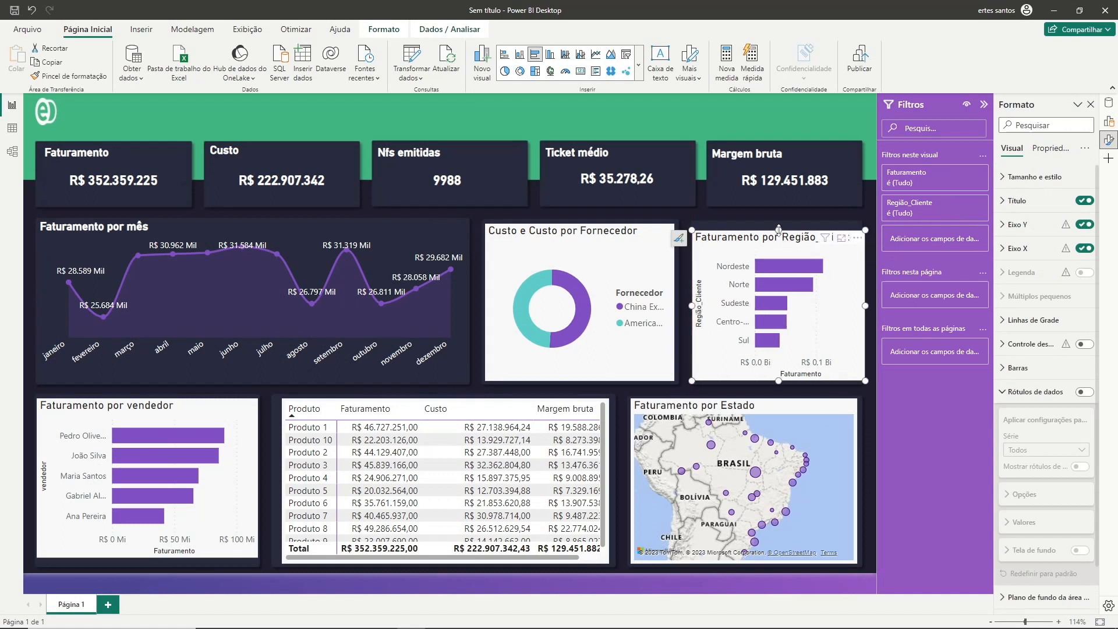
{"action": "left_click_drag", "start_coordinate": [778, 231], "coordinate": [777, 226]}
Change the title of the supplier cost donut chart to "Custo por fornecedor".
{"action": "left_click", "coordinate": [613, 376]}
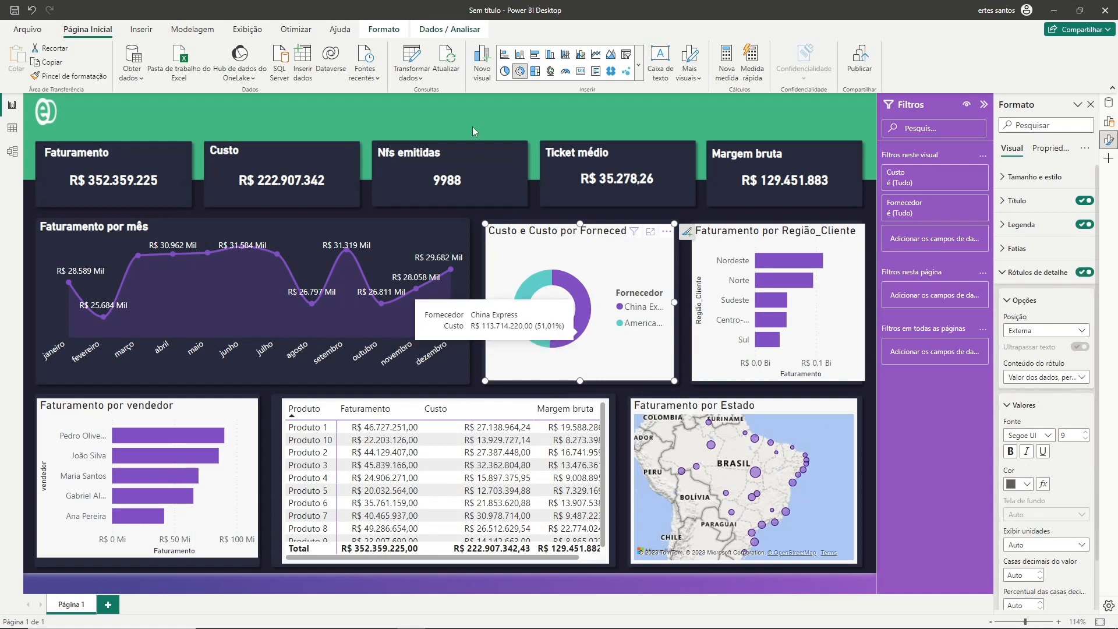
{"action": "left_click", "coordinate": [1006, 201]}
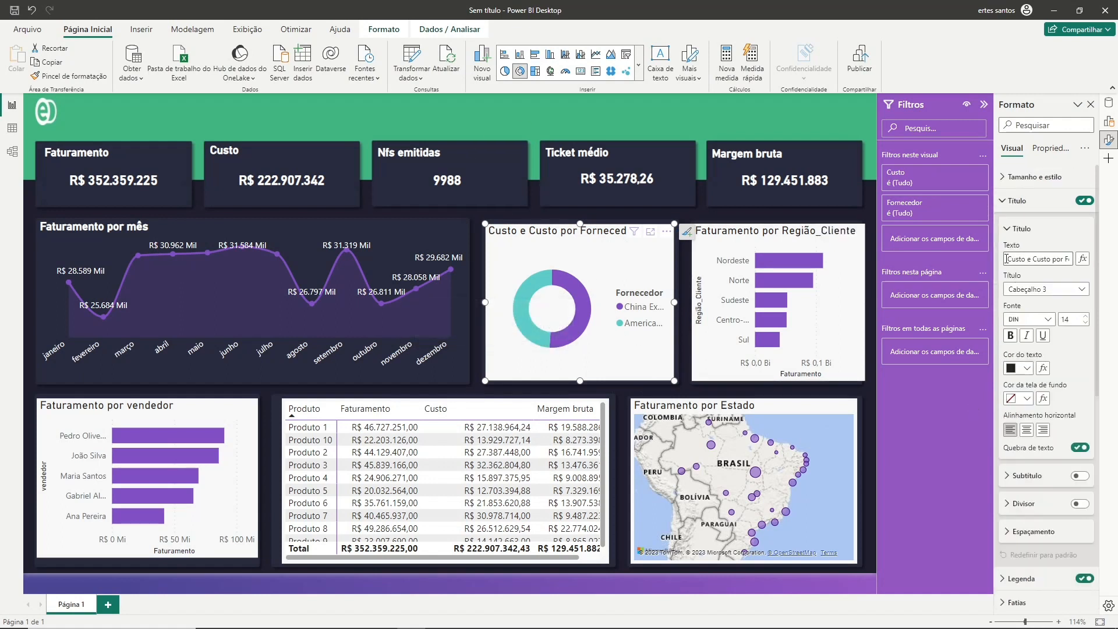
{"action": "left_click_drag", "start_coordinate": [1010, 259], "coordinate": [1113, 262]}
{"action": "key", "text": "BackSpace"}
{"action": "type", "text": "Custo por fornecedor"}
{"action": "key", "text": "Return"}
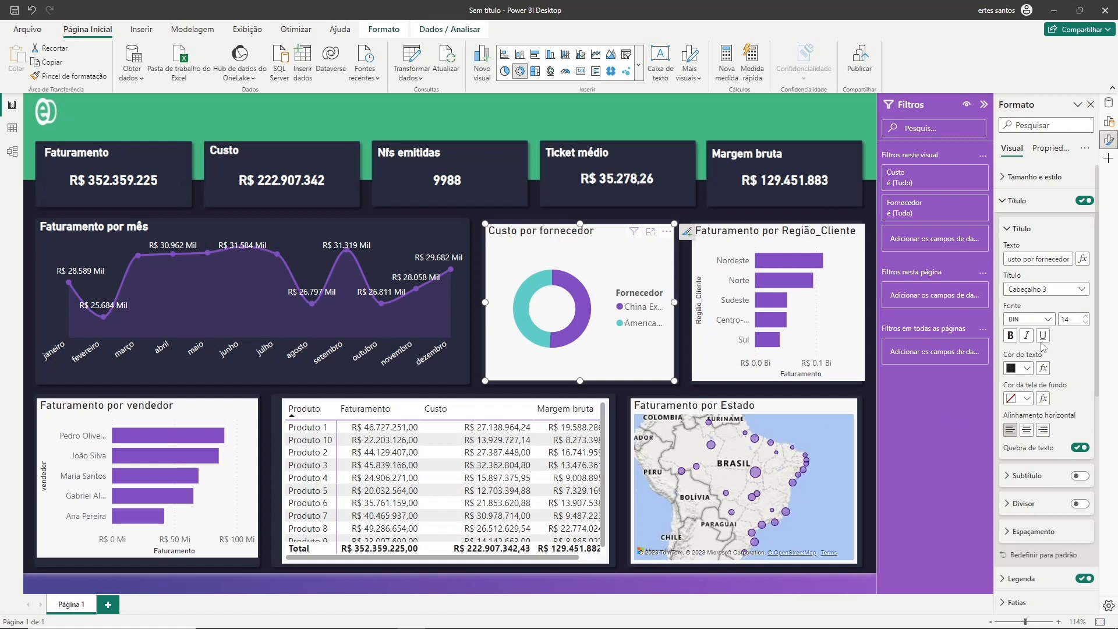
Set the title text color of the Custo por fornecedor donut chart to white.
{"action": "left_click", "coordinate": [1026, 368]}
{"action": "left_click", "coordinate": [943, 409]}
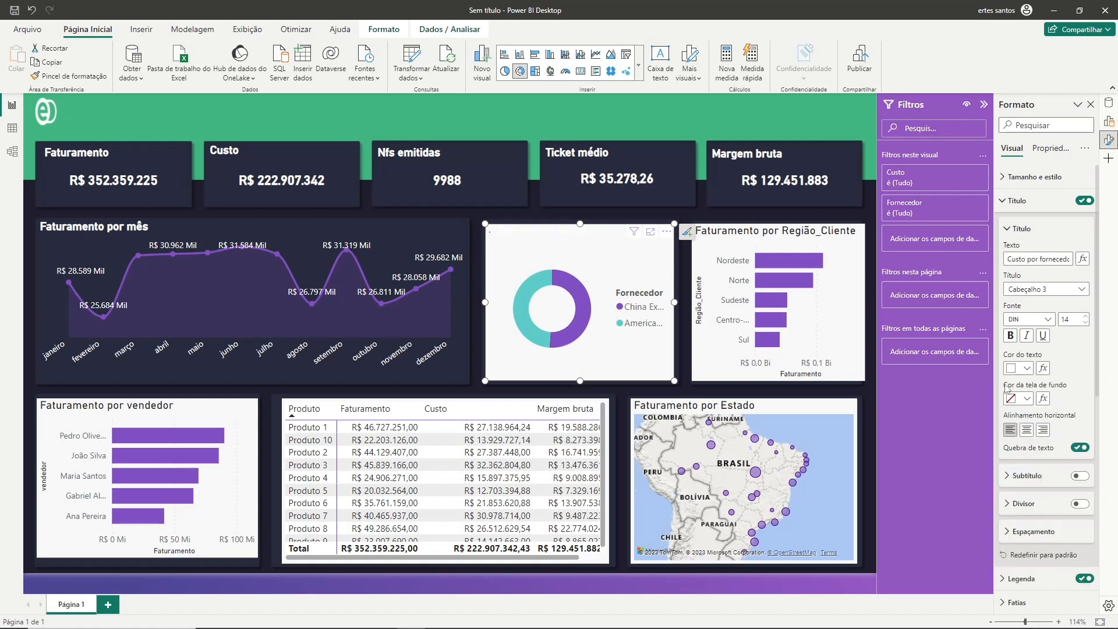
{"action": "left_click", "coordinate": [1008, 201]}
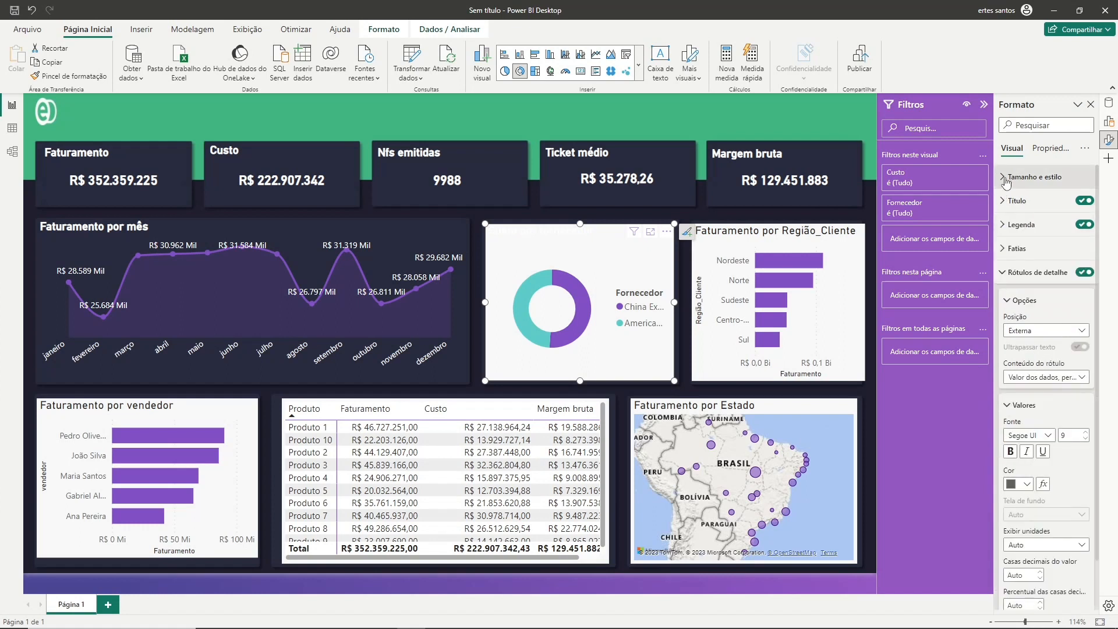
Turn off the background of the Custo por fornecedor donut chart.
{"action": "left_click", "coordinate": [1006, 177]}
{"action": "left_click", "coordinate": [1080, 398]}
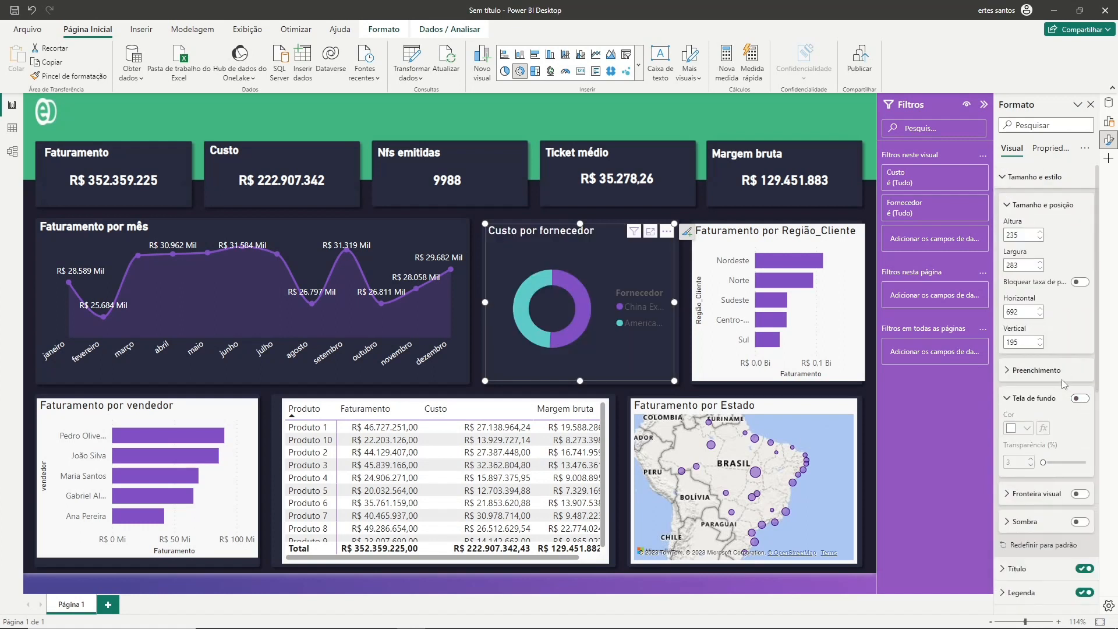
{"action": "left_click", "coordinate": [1004, 177]}
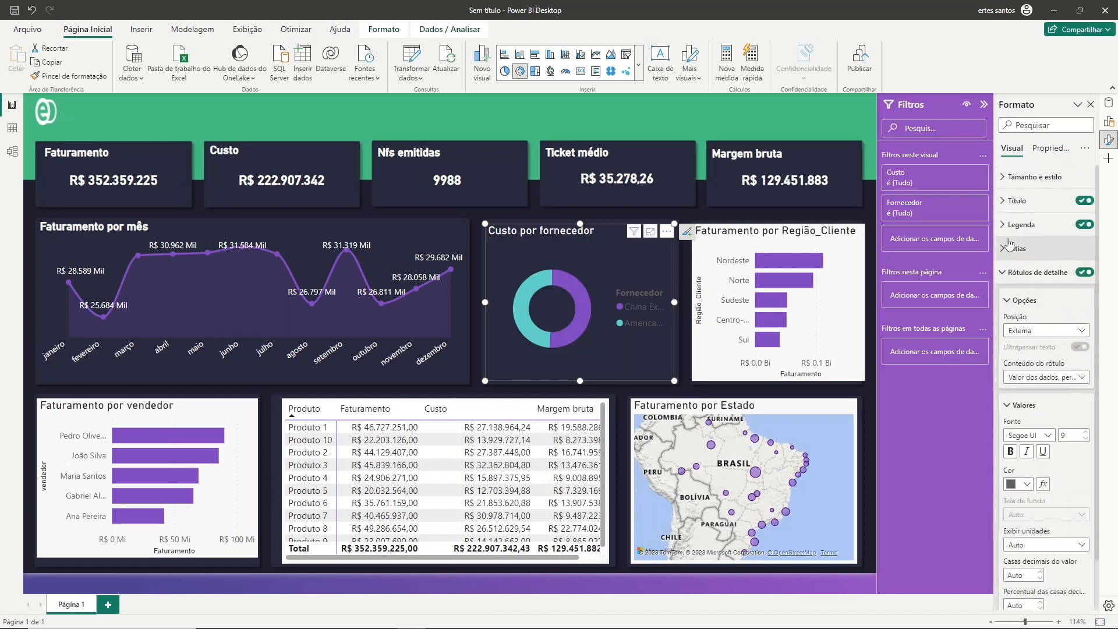
Make the title of the Custo por fornecedor donut chart bold.
{"action": "left_click", "coordinate": [1008, 200]}
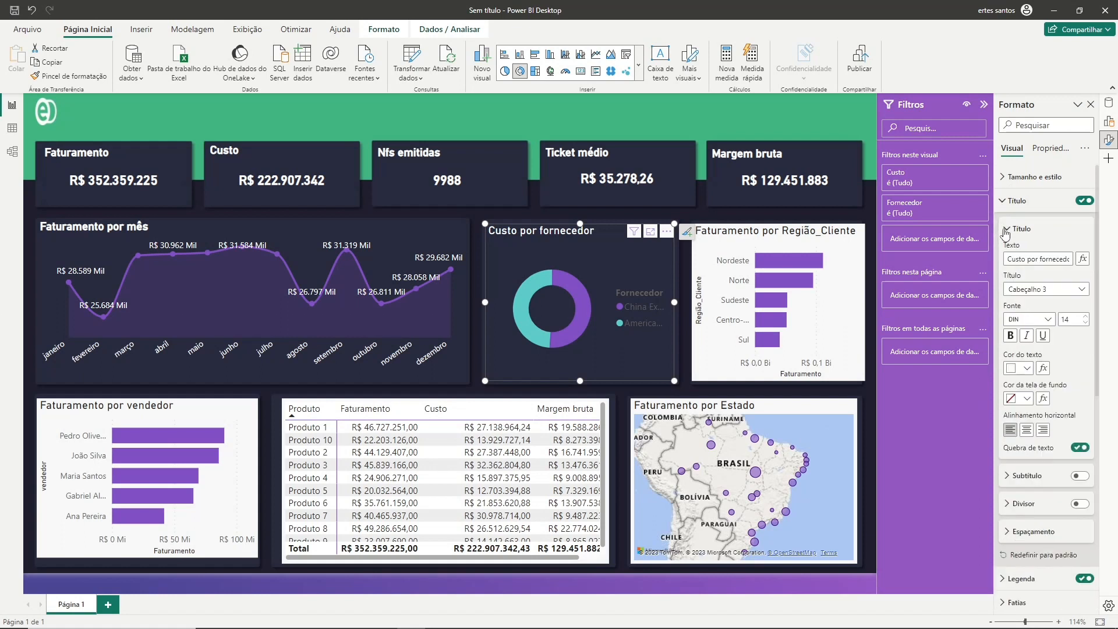
{"action": "left_click", "coordinate": [1010, 336]}
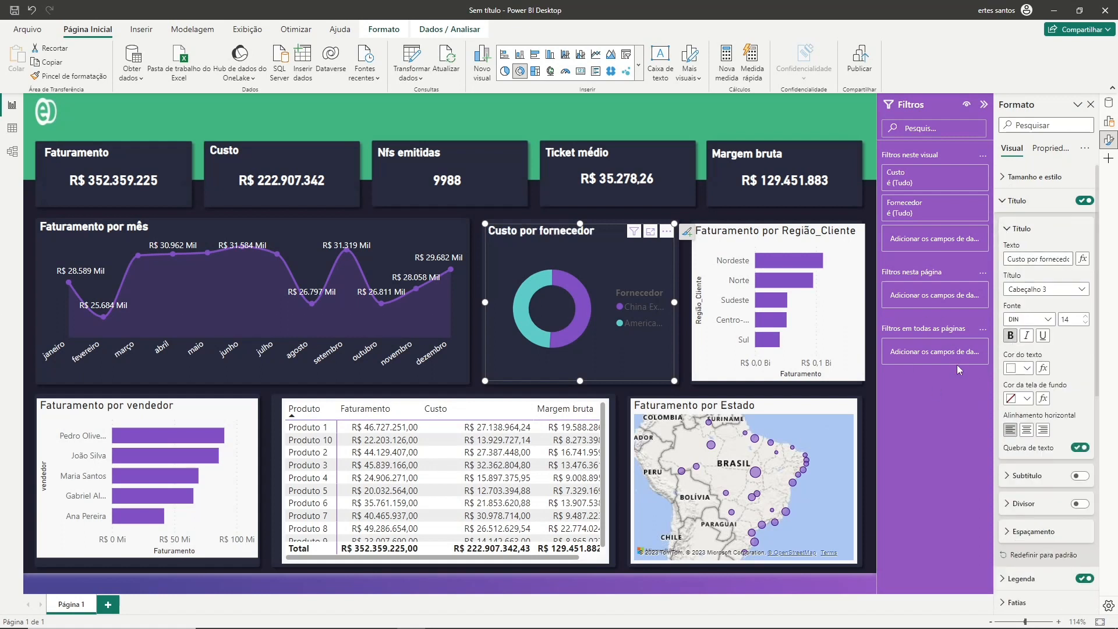
{"action": "left_click", "coordinate": [1016, 200]}
Set the detail label position of the Custo por fornecedor donut chart to Interno.
{"action": "scroll", "coordinate": [1013, 245], "scroll_direction": "down", "scroll_amount": 1}
{"action": "scroll", "coordinate": [1013, 255], "scroll_direction": "down", "scroll_amount": 1}
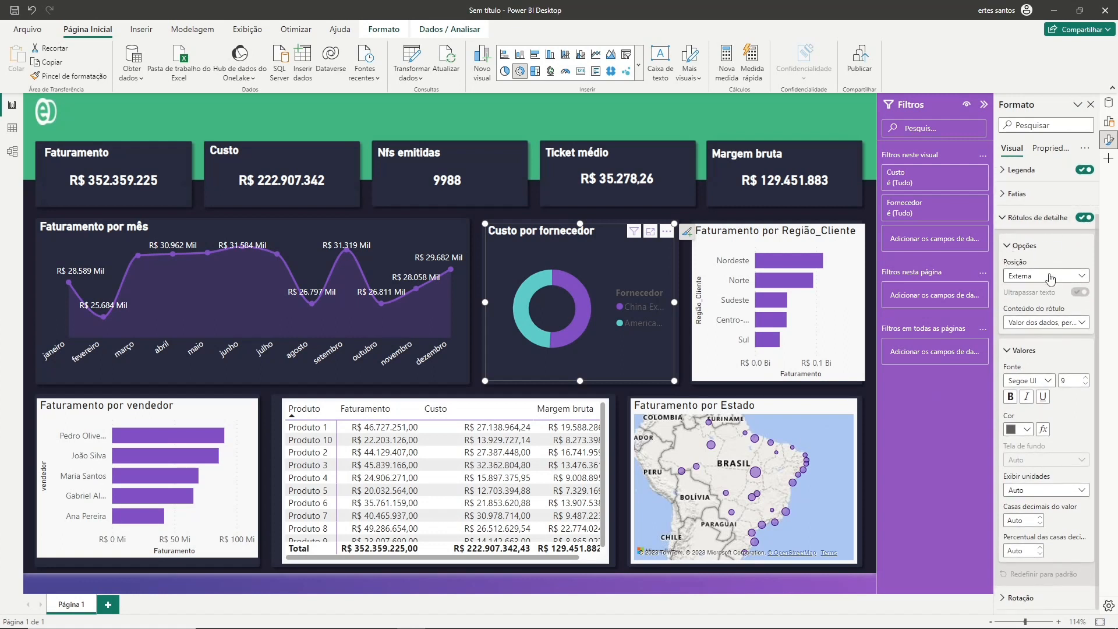
{"action": "left_click", "coordinate": [1050, 278]}
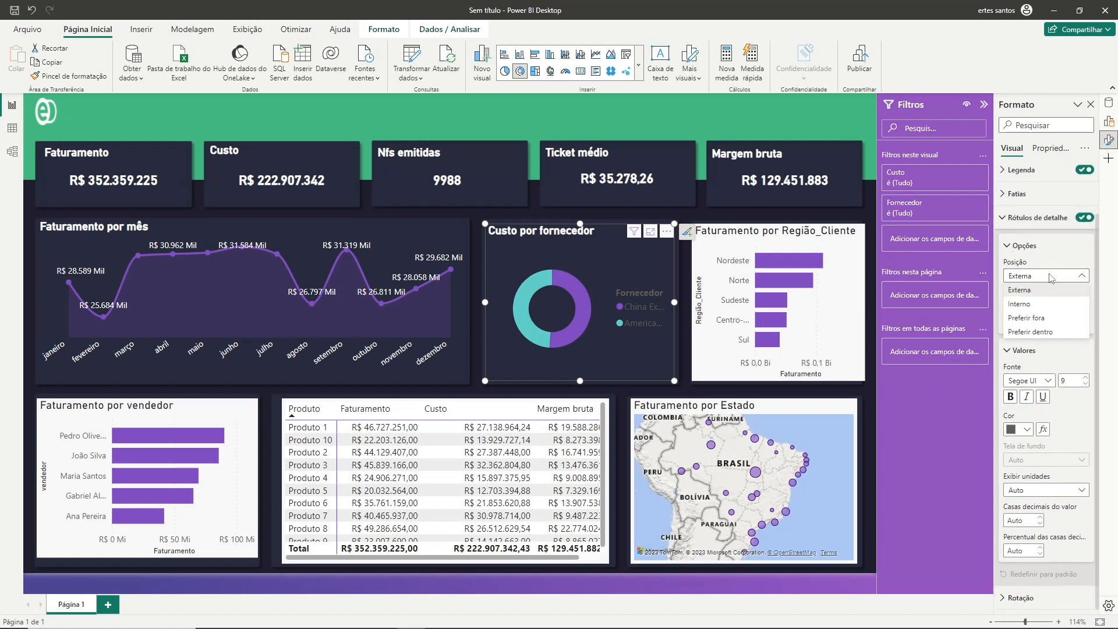
{"action": "left_click", "coordinate": [1035, 310]}
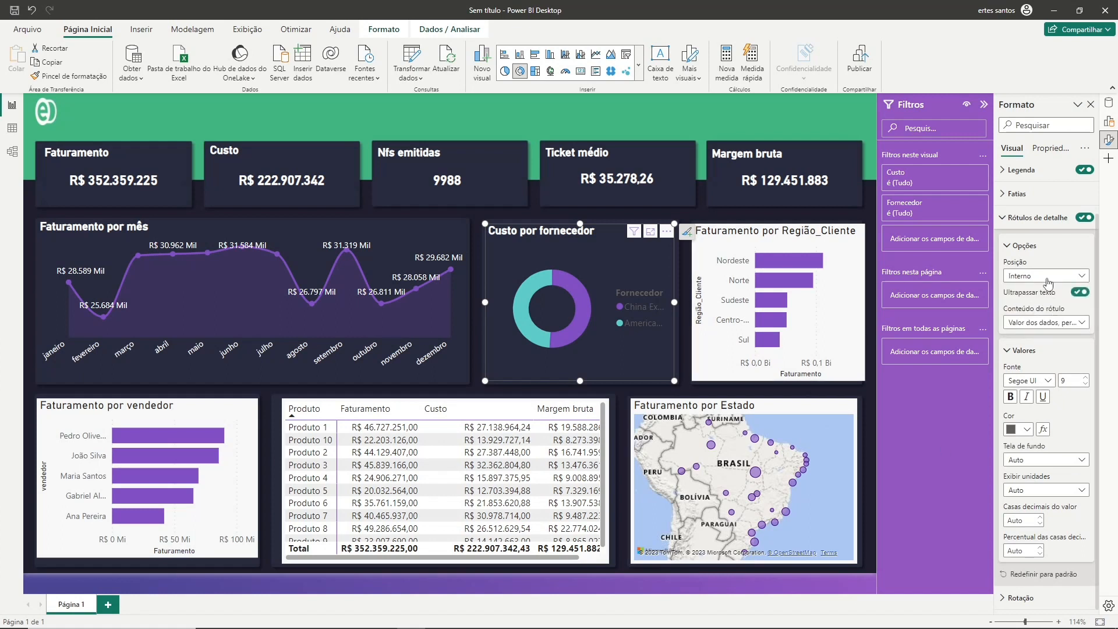
{"action": "left_click", "coordinate": [1047, 225]}
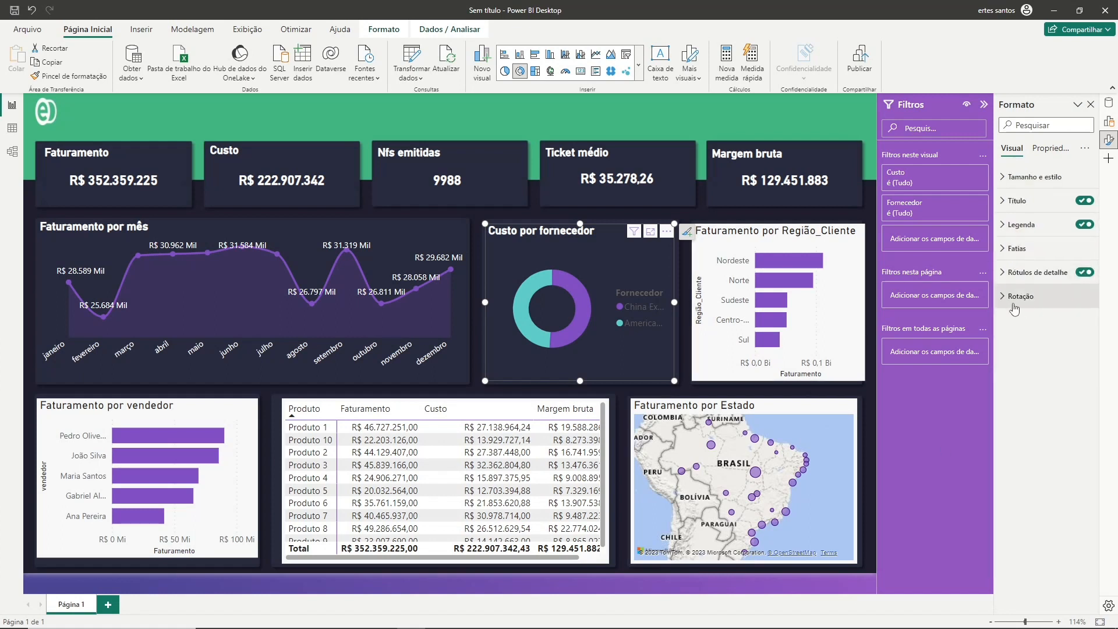
Set the legend position of the Custo por fornecedor donut chart to Superior central.
{"action": "left_click", "coordinate": [1005, 250]}
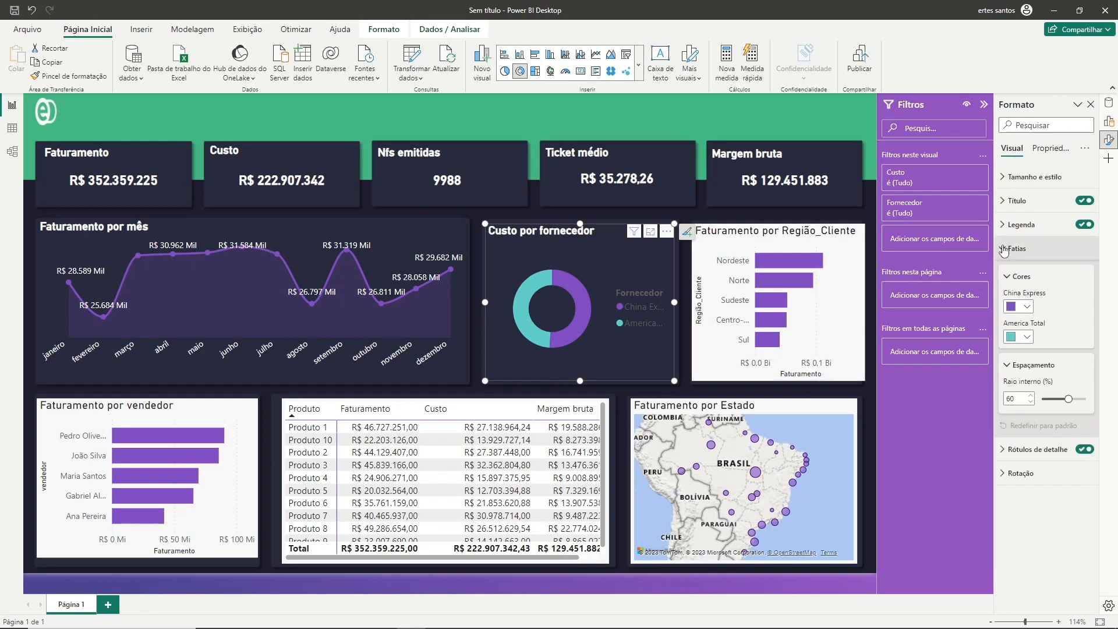
{"action": "left_click", "coordinate": [1004, 250]}
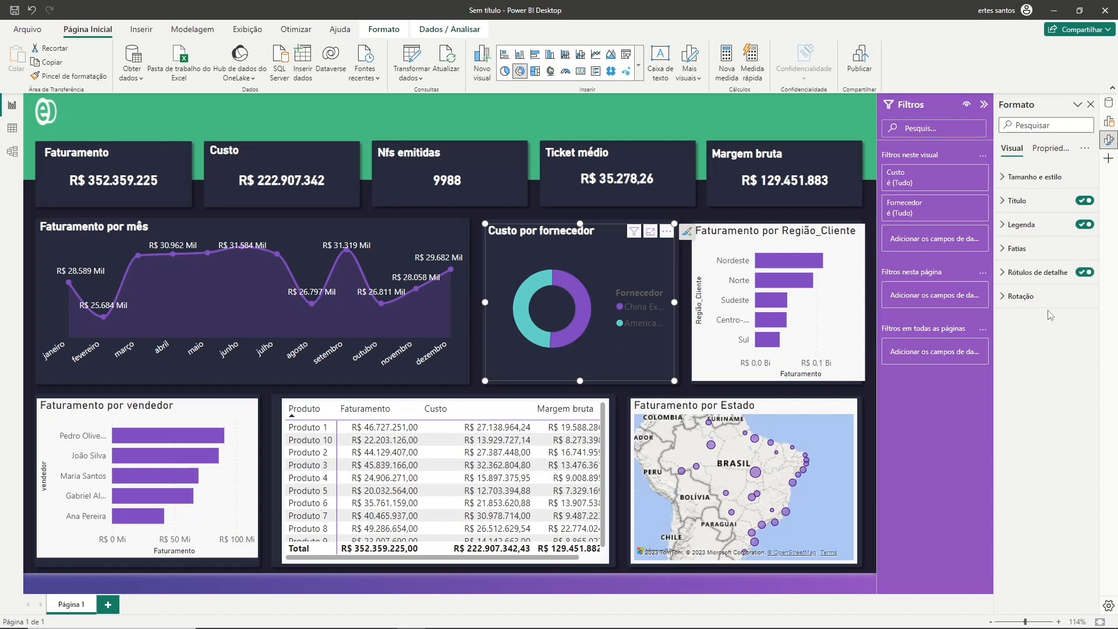
{"action": "left_click", "coordinate": [1014, 225]}
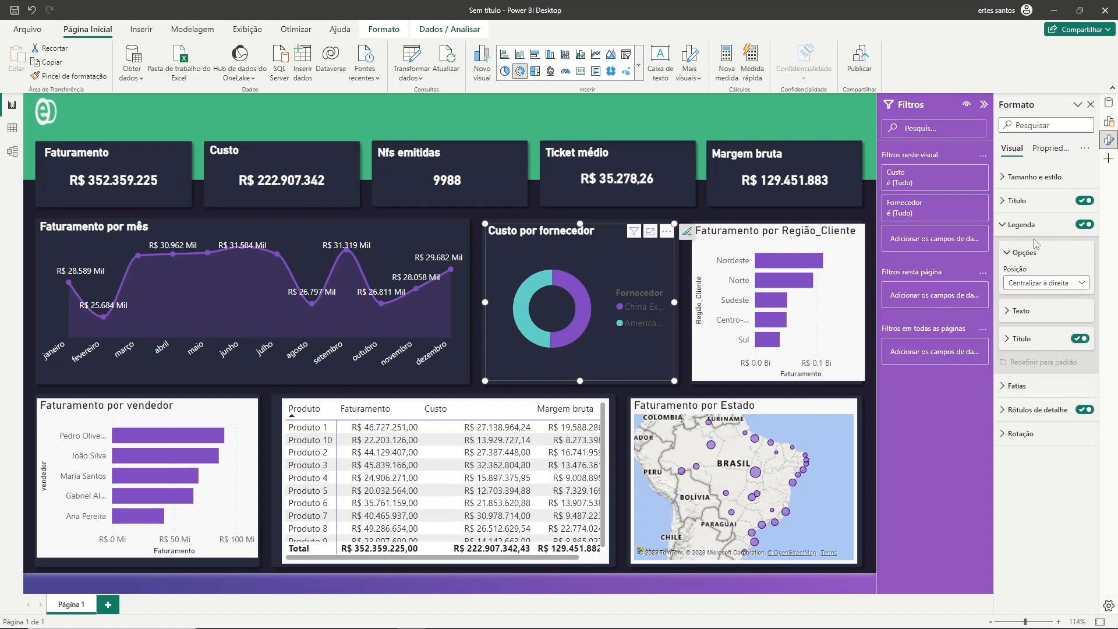
{"action": "left_click", "coordinate": [1013, 230]}
{"action": "left_click", "coordinate": [1013, 228]}
{"action": "left_click", "coordinate": [1081, 285]}
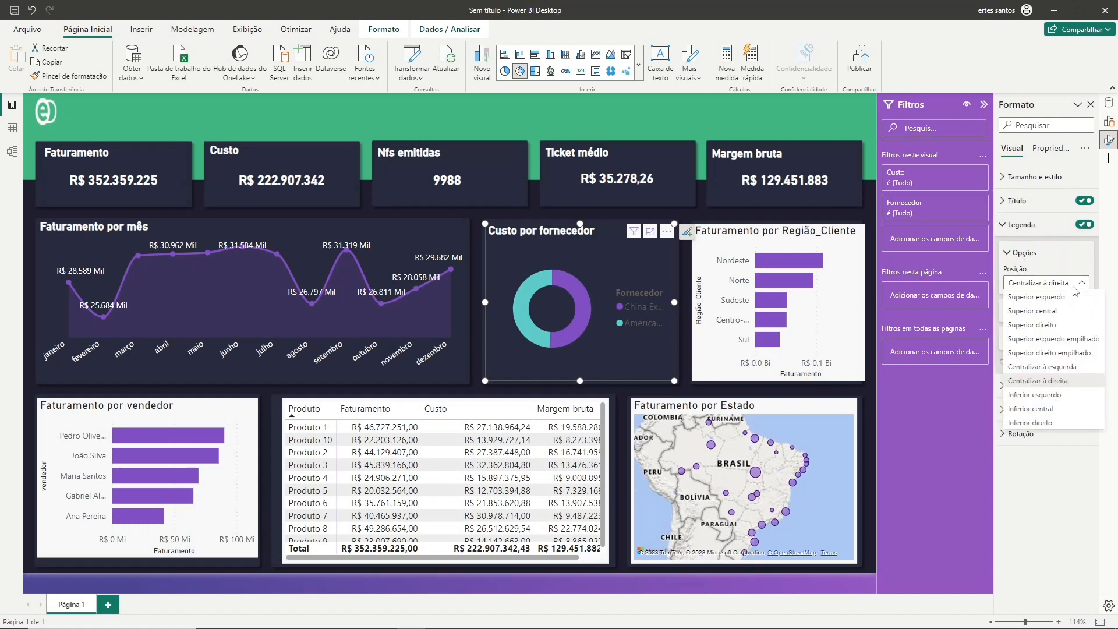
{"action": "left_click", "coordinate": [1059, 313]}
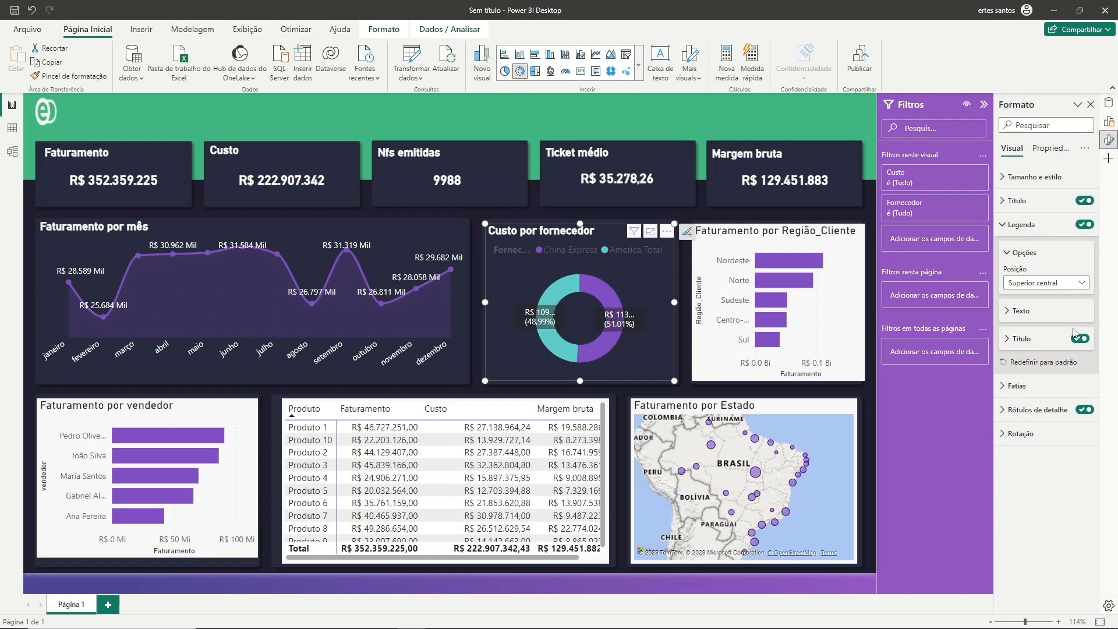
{"action": "left_click", "coordinate": [1083, 410]}
{"action": "left_click", "coordinate": [1082, 410]}
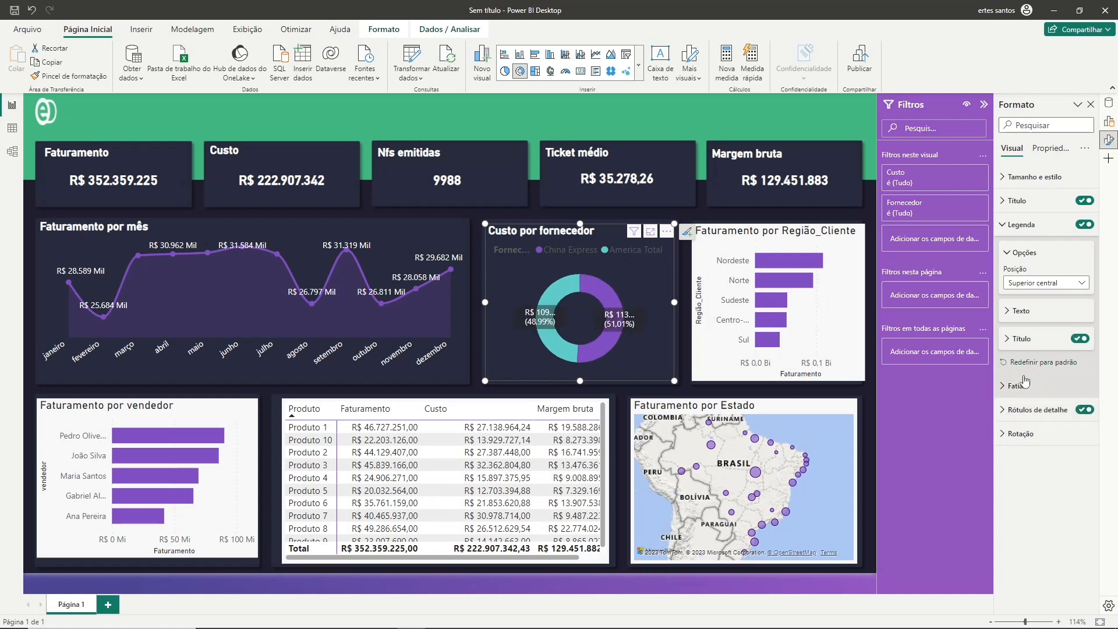
{"action": "left_click", "coordinate": [1085, 225]}
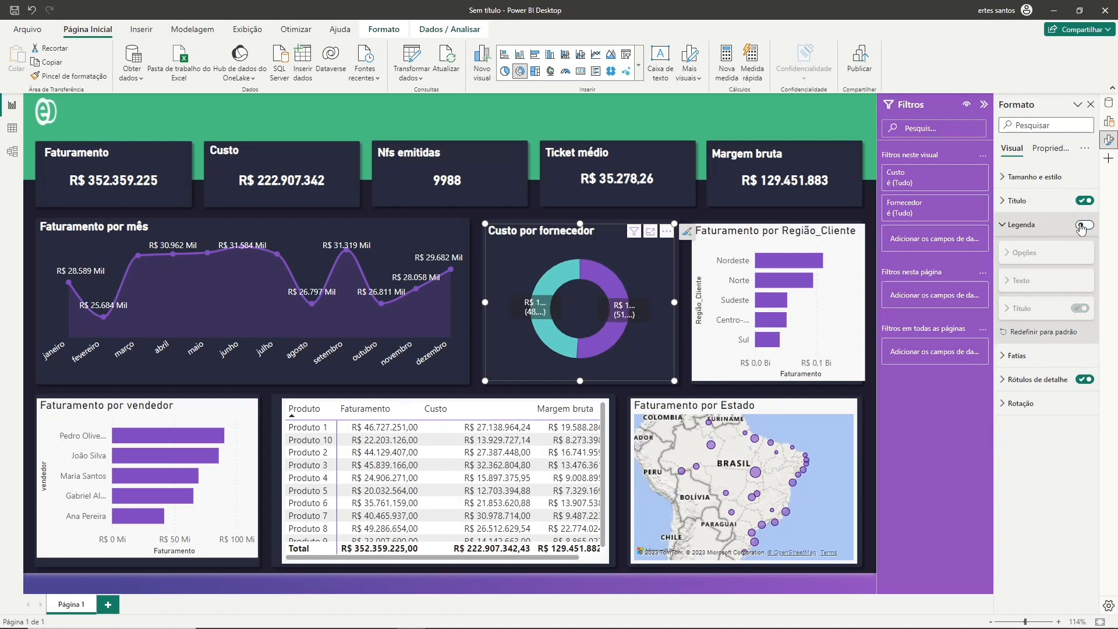
{"action": "left_click", "coordinate": [1084, 225]}
Hide the legend title of the Custo por fornecedor donut chart and make the legend text white and bold.
{"action": "left_click", "coordinate": [1023, 253]}
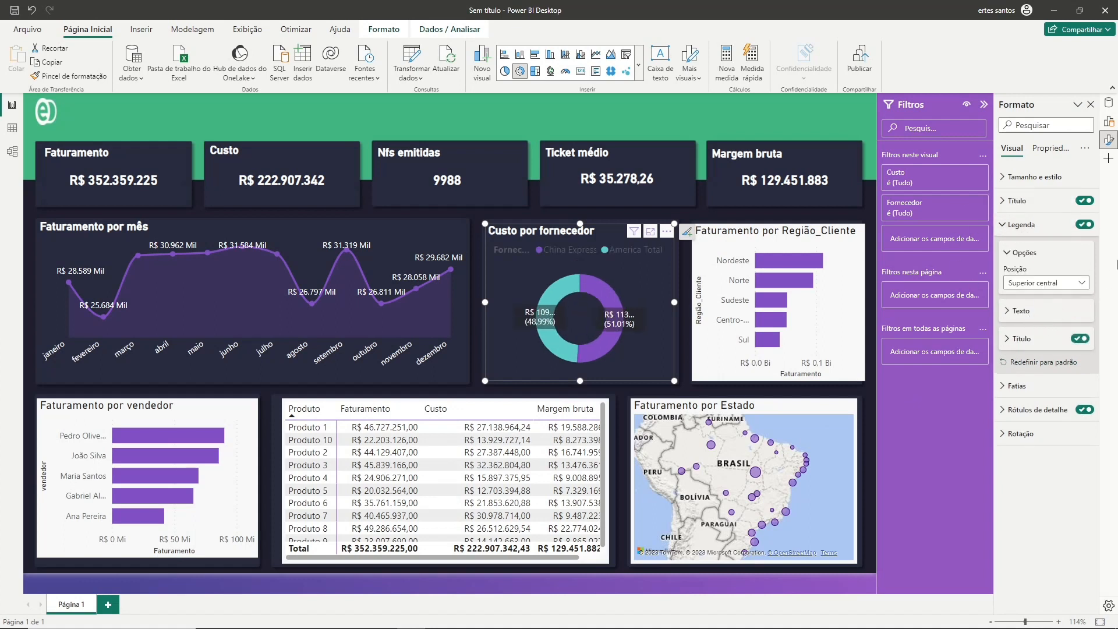
{"action": "left_click", "coordinate": [1080, 339]}
{"action": "left_click", "coordinate": [1018, 311]}
{"action": "left_click", "coordinate": [1027, 389]}
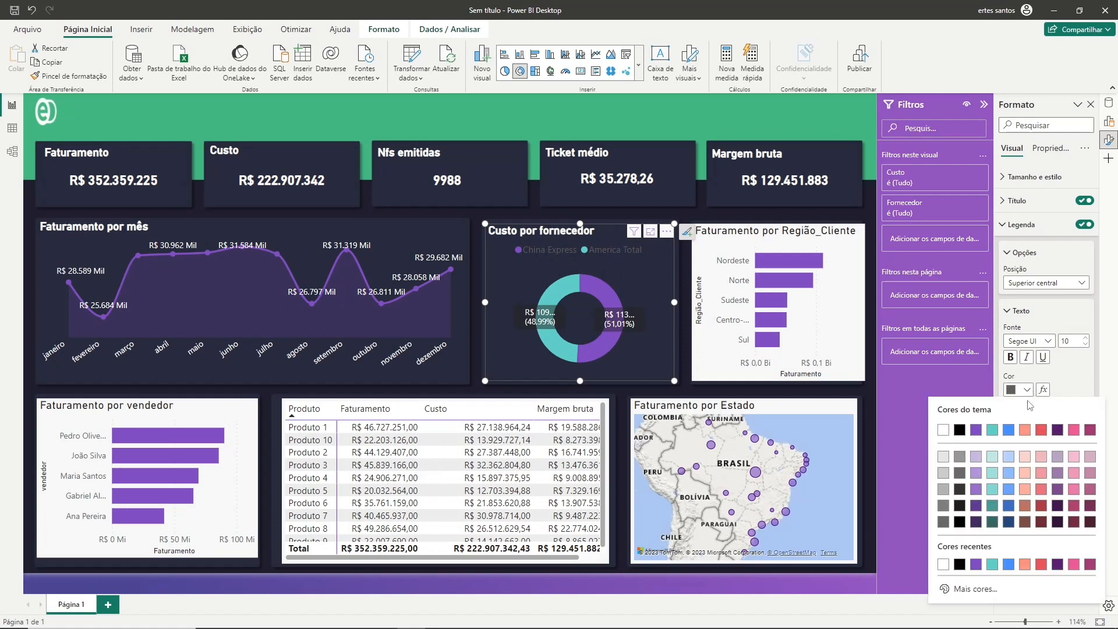
{"action": "left_click", "coordinate": [944, 431]}
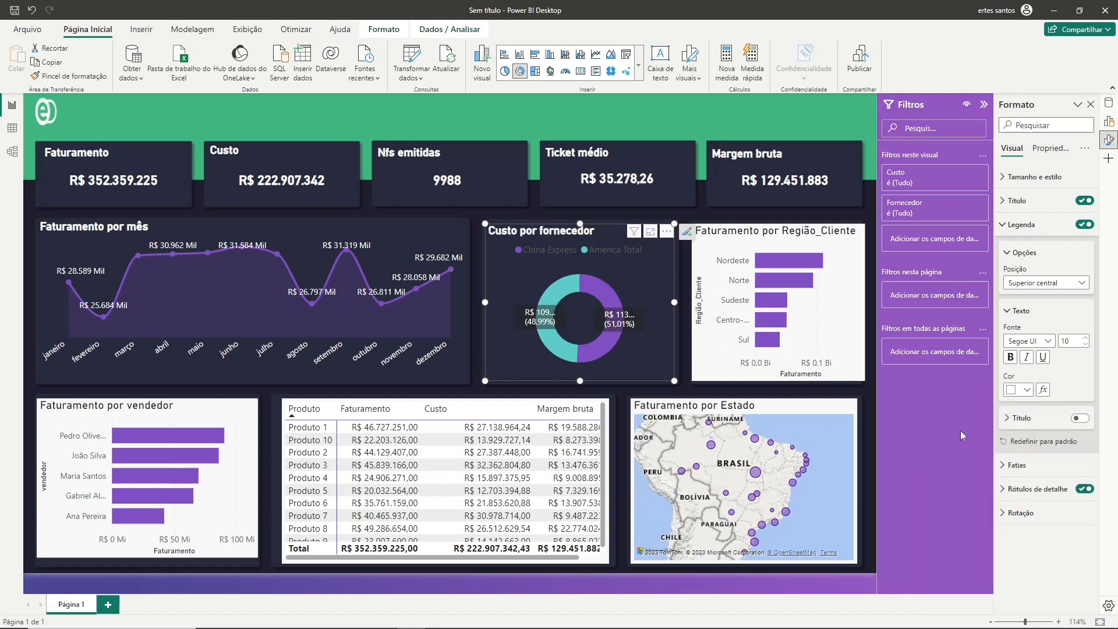
{"action": "left_click", "coordinate": [1011, 359]}
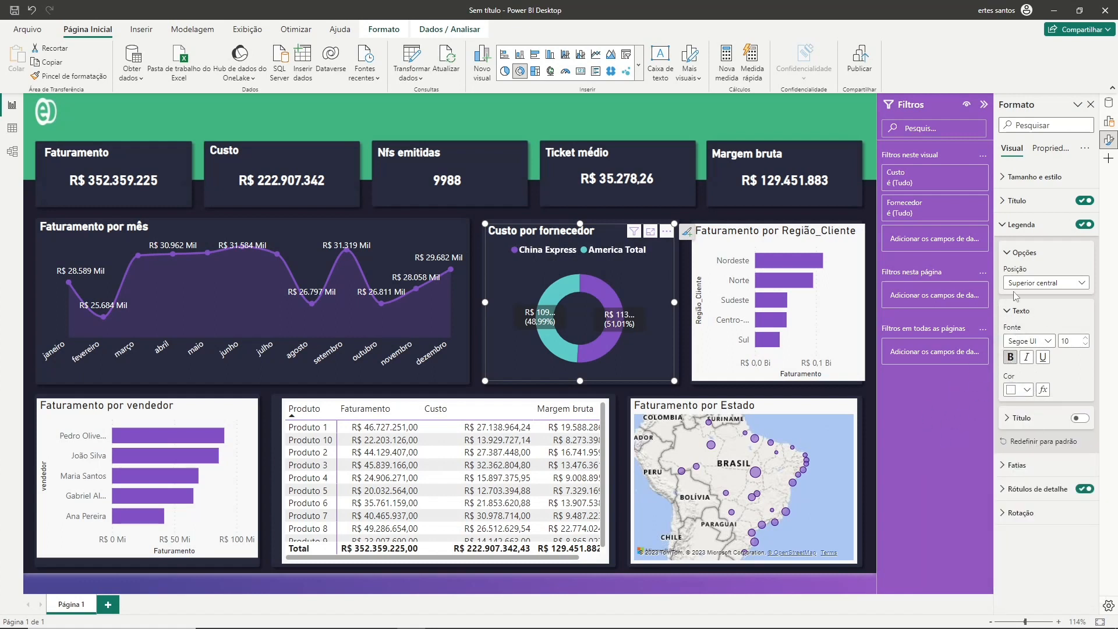
{"action": "left_click", "coordinate": [1008, 251]}
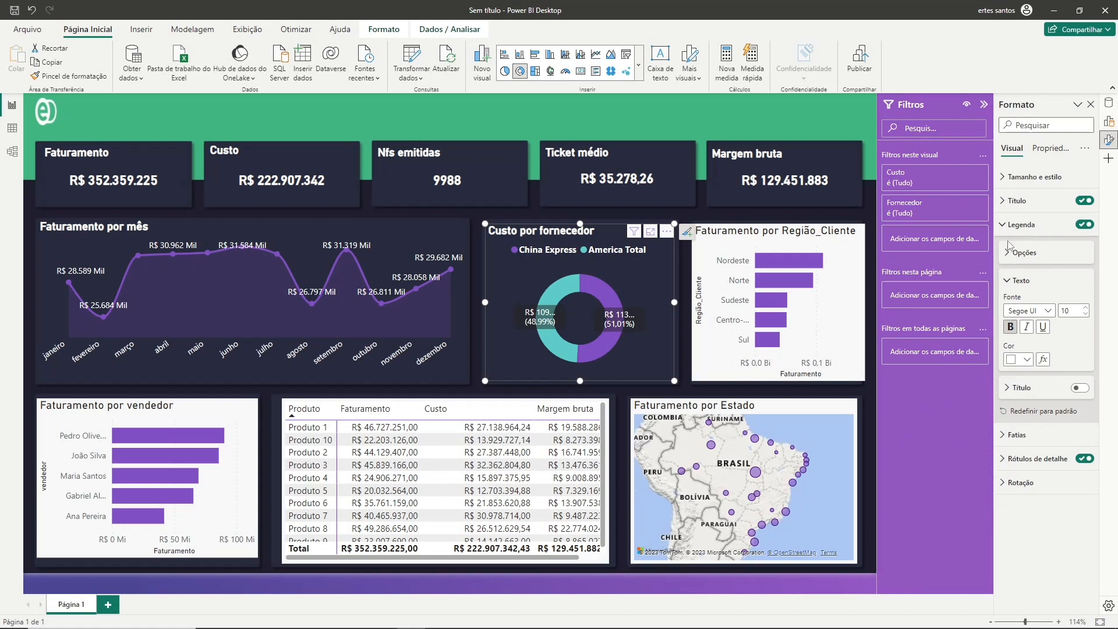
Review the background, display unit and decimal place options for the Custo por fornecedor donut chart's detail labels.
{"action": "left_click", "coordinate": [1006, 229]}
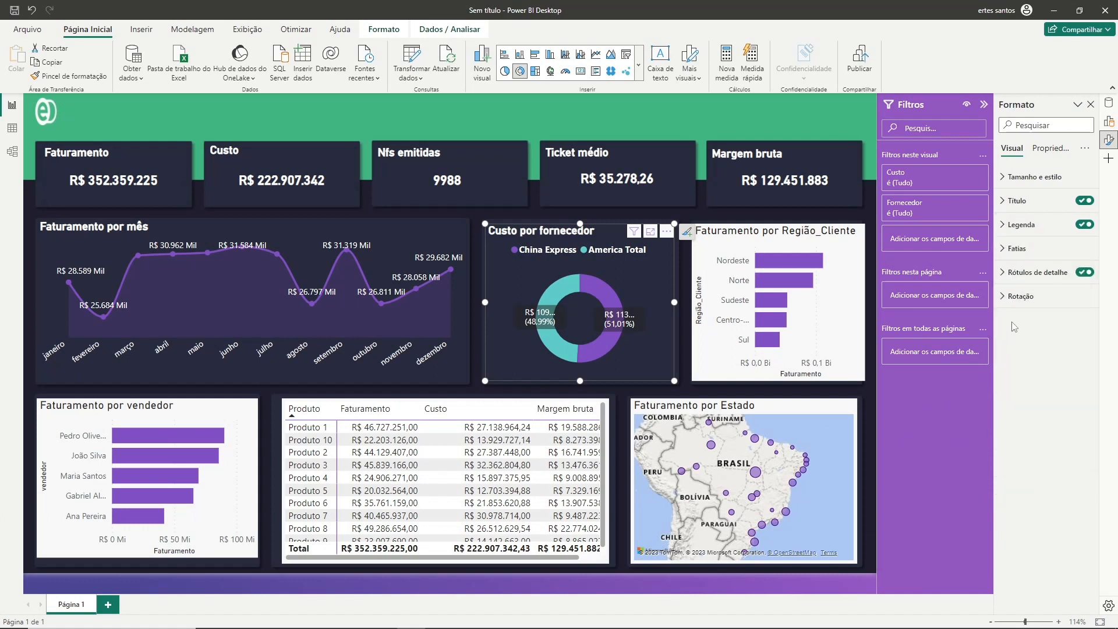
{"action": "left_click", "coordinate": [1005, 281]}
{"action": "scroll", "coordinate": [1066, 356], "scroll_direction": "down", "scroll_amount": 1}
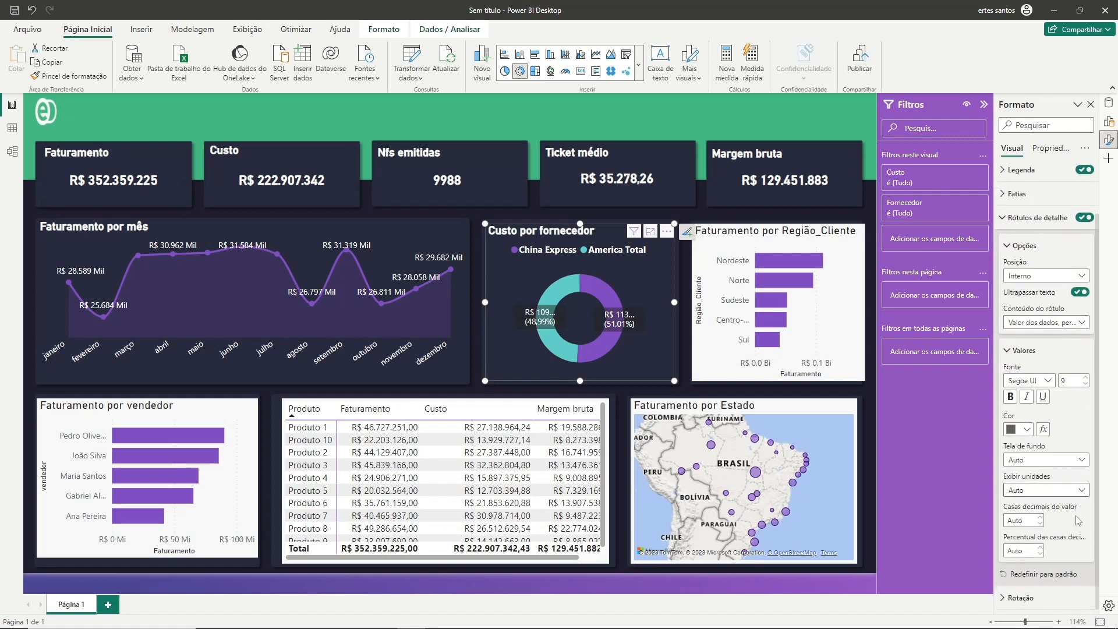
{"action": "left_click", "coordinate": [1041, 552]}
{"action": "left_click", "coordinate": [1077, 462]}
{"action": "left_click", "coordinate": [1077, 463]}
{"action": "left_click", "coordinate": [1068, 498]}
{"action": "left_click", "coordinate": [1069, 499]}
{"action": "left_click", "coordinate": [1003, 226]}
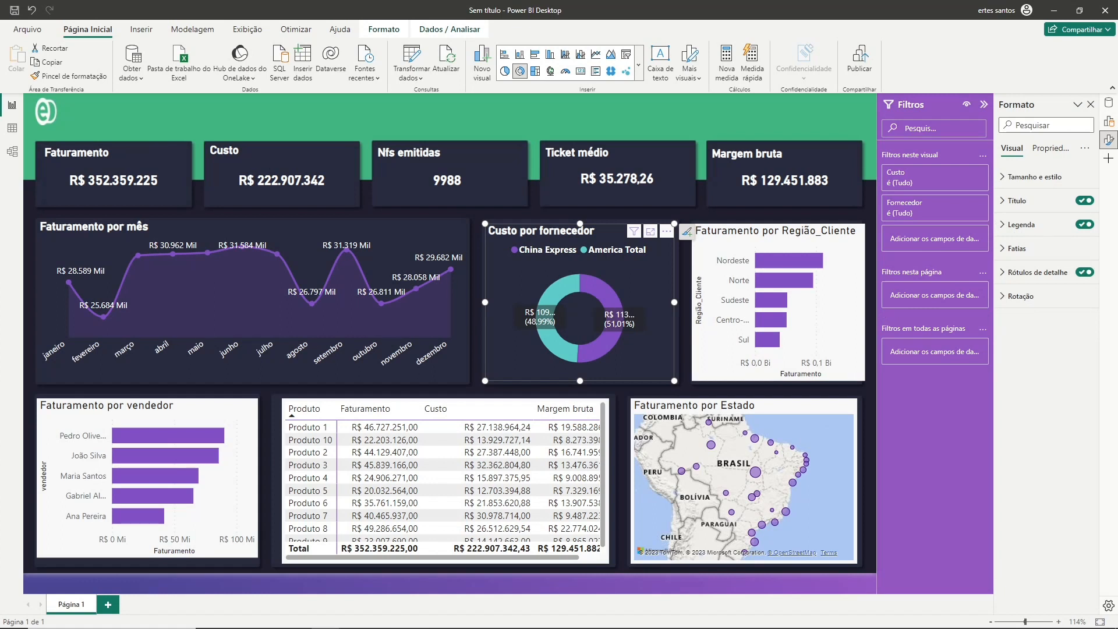
Collapse the filters pane and set the Custo por fornecedor donut's detail label contents to Percentual do total.
{"action": "left_click", "coordinate": [985, 104]}
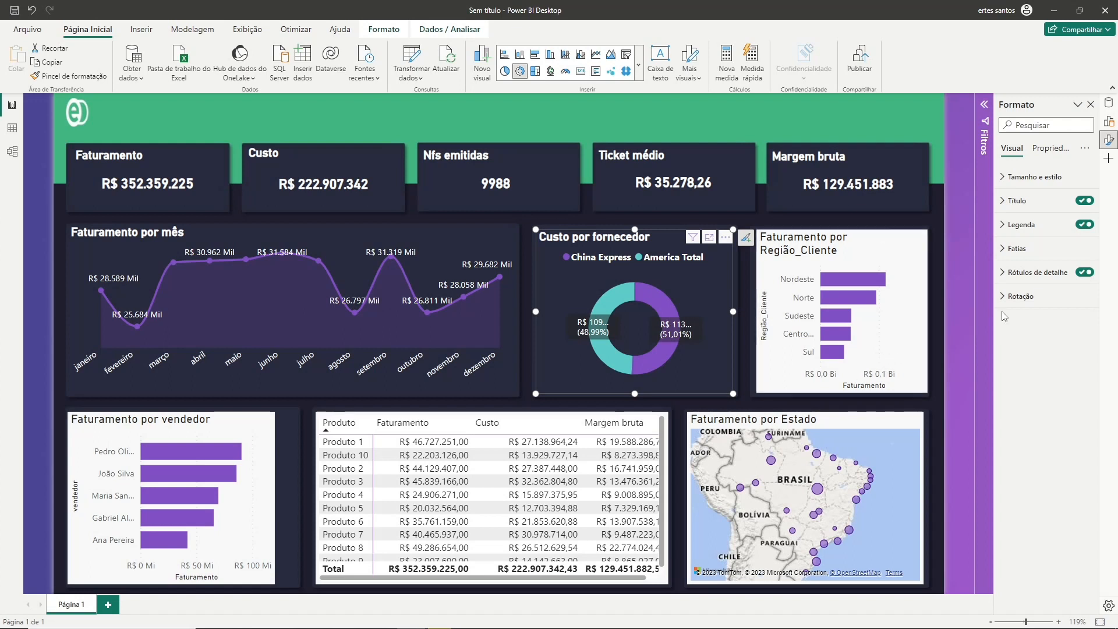
{"action": "left_click", "coordinate": [1007, 274]}
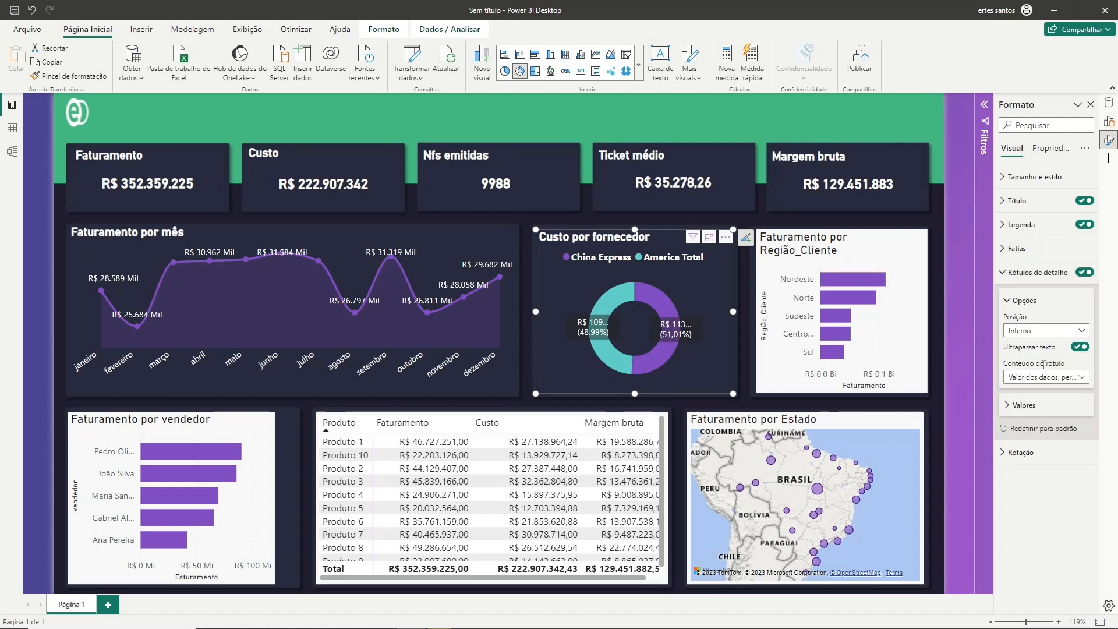
{"action": "left_click", "coordinate": [1078, 383]}
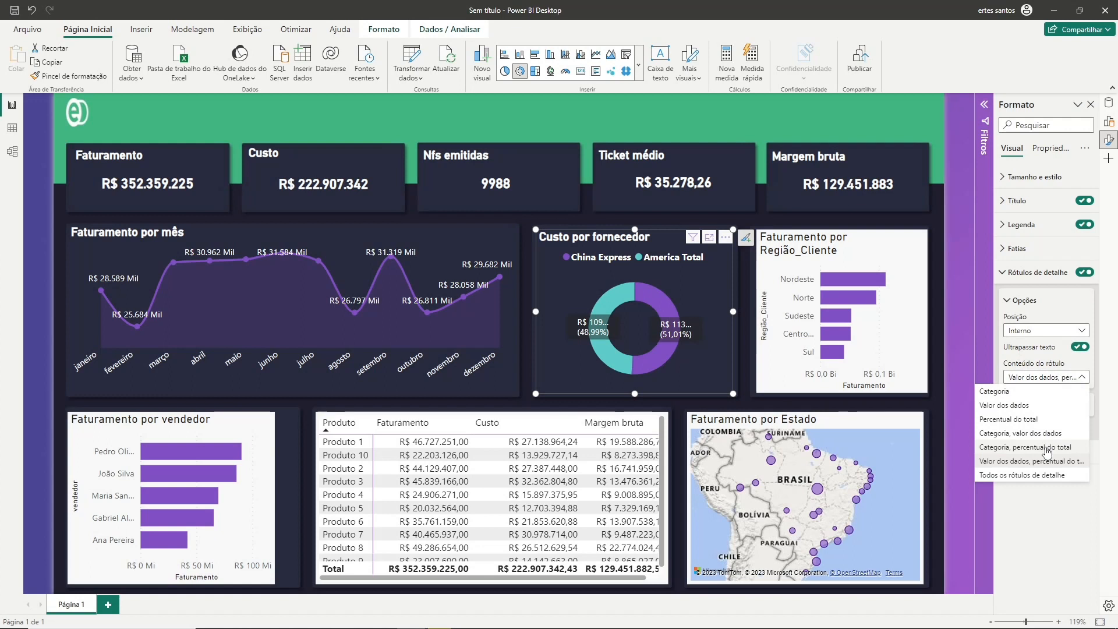
{"action": "left_click", "coordinate": [1030, 419]}
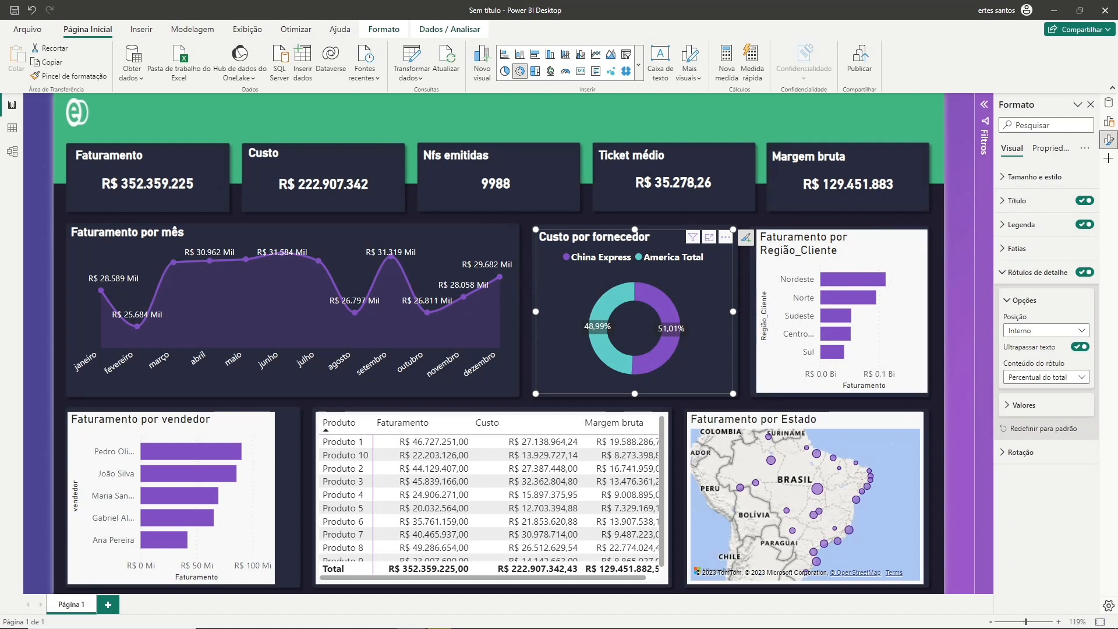
Turn off the X axis and hide both axis titles in the Faturamento por Região_Cliente bar chart.
{"action": "left_click", "coordinate": [891, 361]}
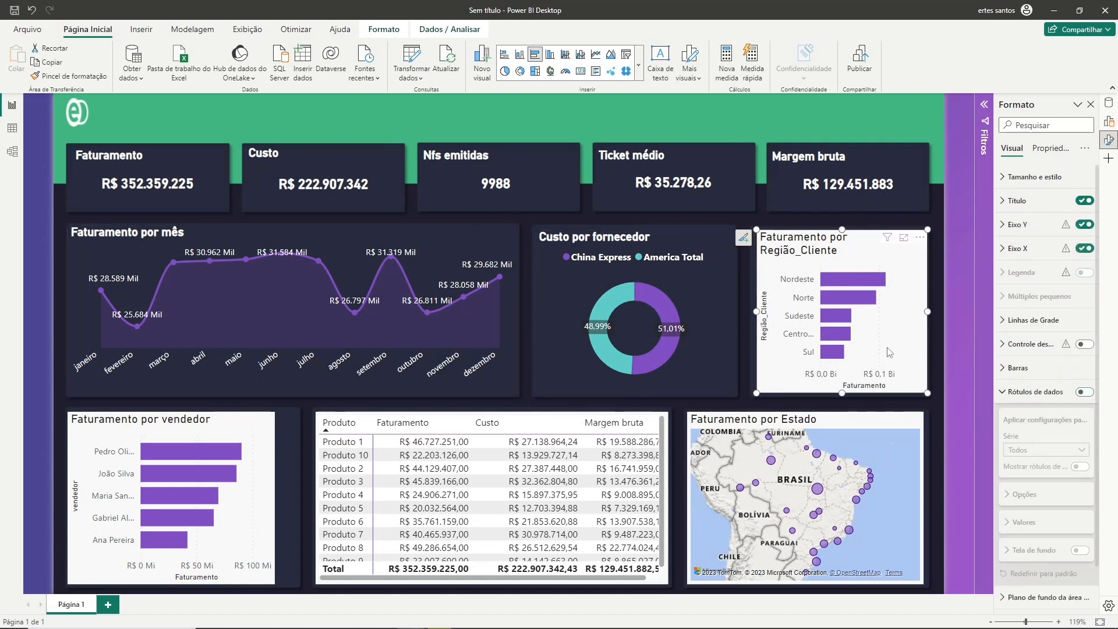
{"action": "left_click", "coordinate": [1082, 251]}
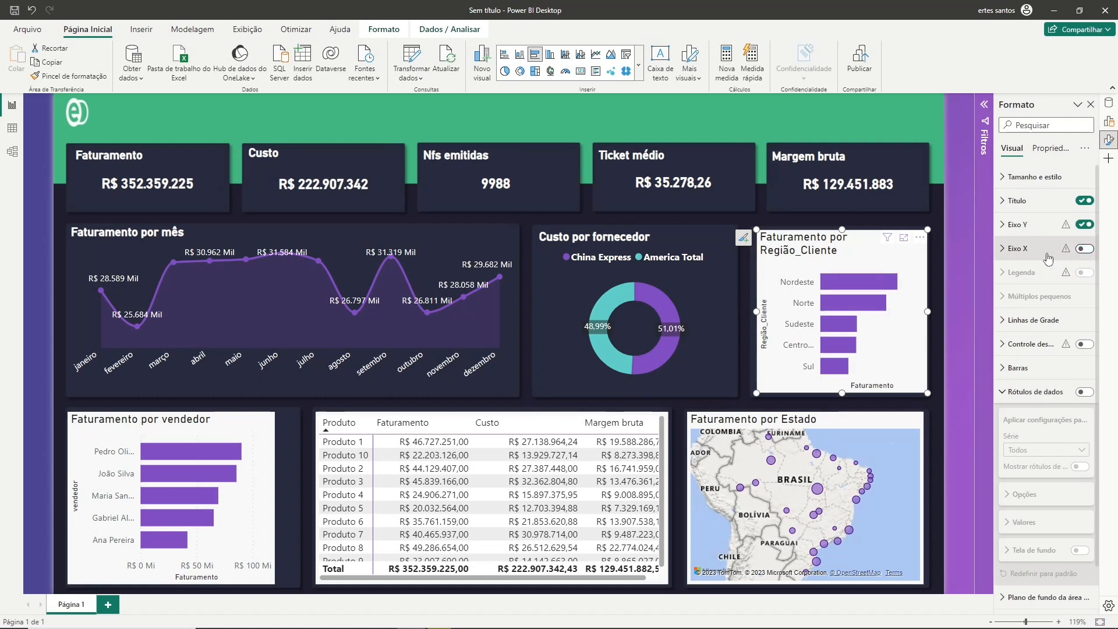
{"action": "left_click", "coordinate": [1007, 256]}
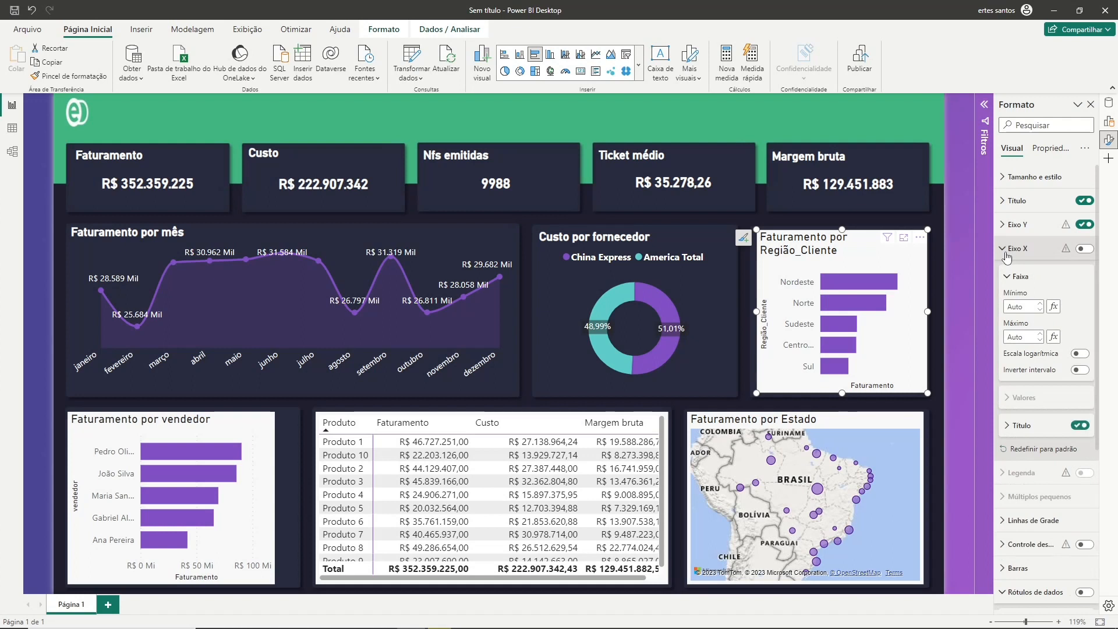
{"action": "left_click", "coordinate": [1081, 426]}
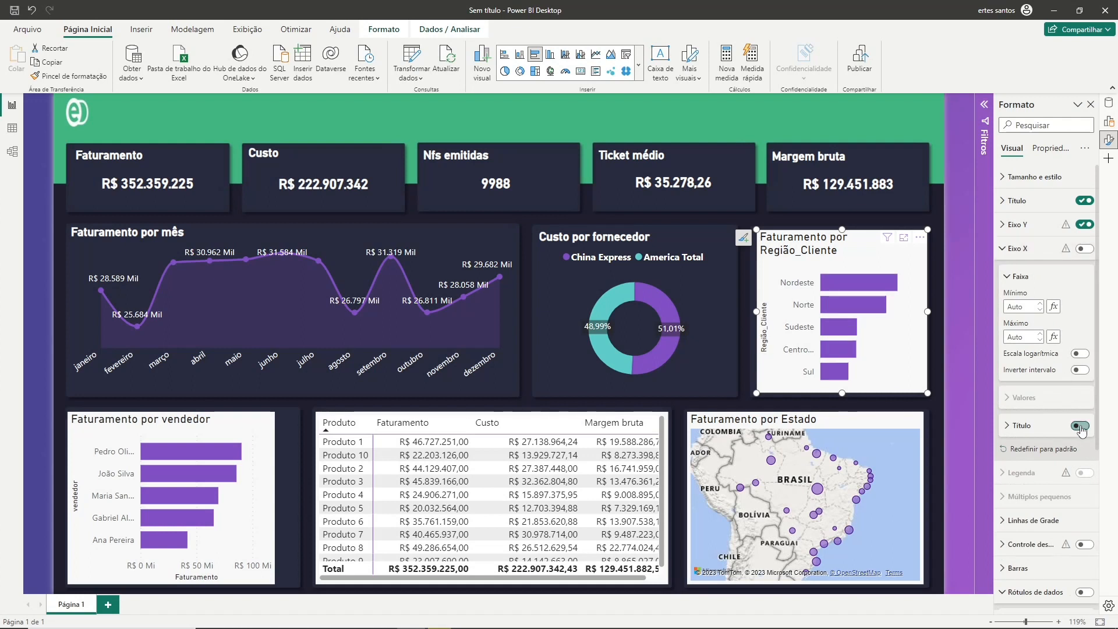
{"action": "left_click", "coordinate": [1007, 249]}
{"action": "left_click", "coordinate": [1005, 226]}
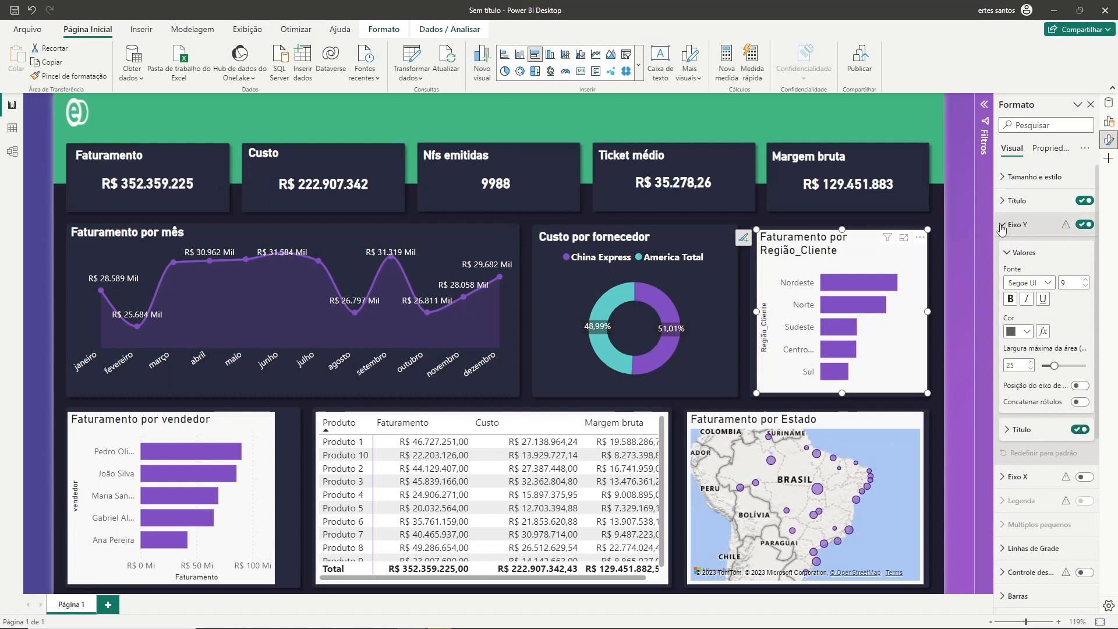
{"action": "left_click", "coordinate": [1079, 431]}
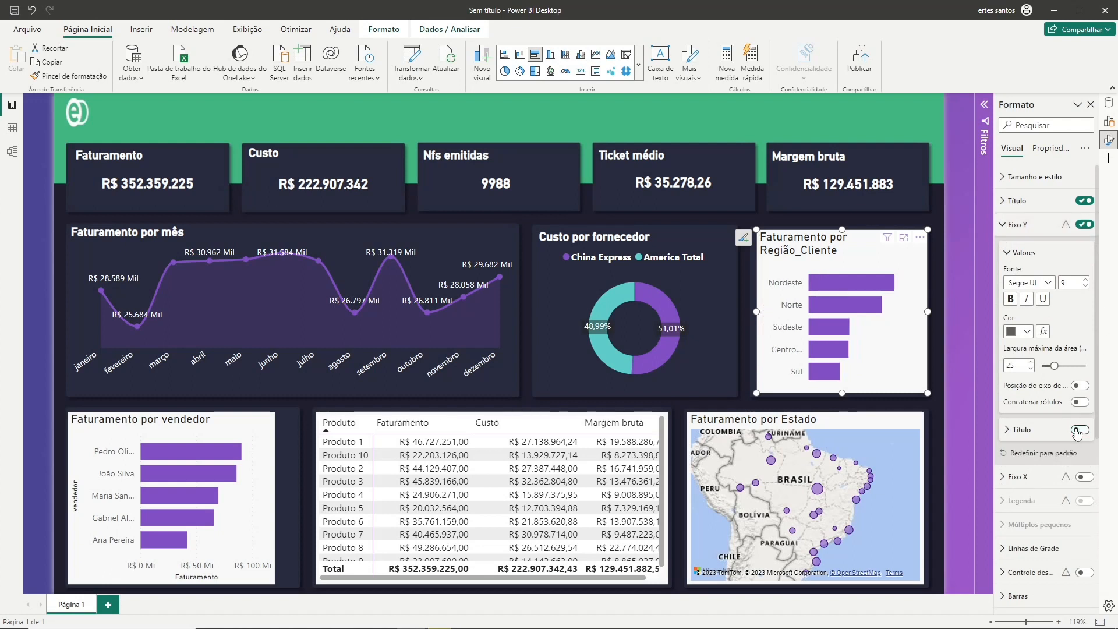
{"action": "left_click", "coordinate": [1003, 226]}
Change the region bar chart's title to "Faturamento por região" and make the title text white.
{"action": "left_click", "coordinate": [1016, 200]}
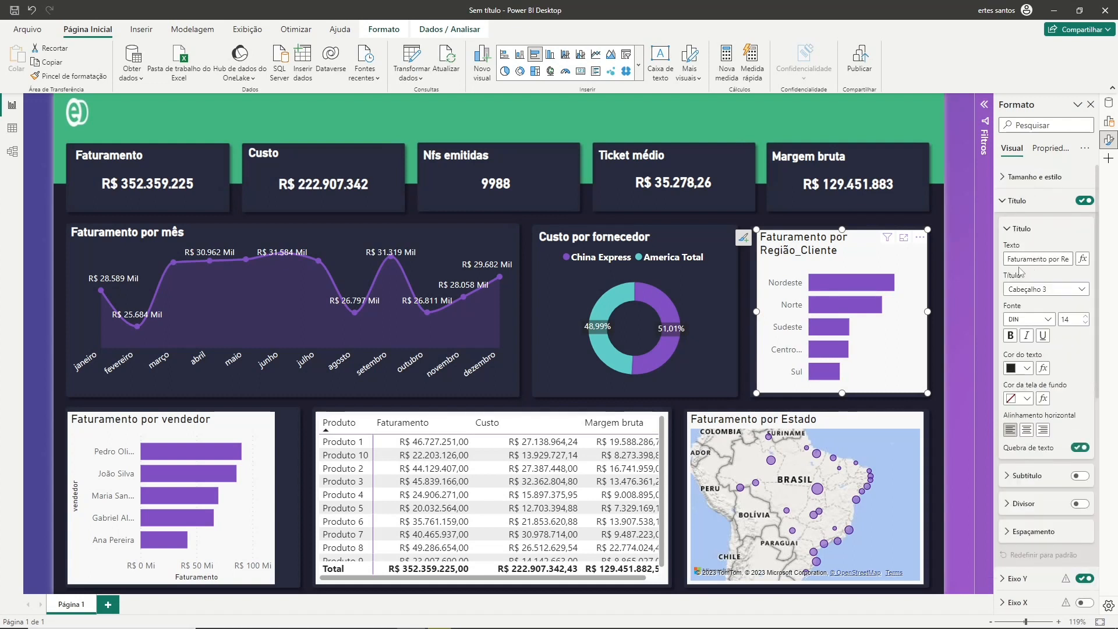
{"action": "left_click_drag", "start_coordinate": [1007, 258], "coordinate": [1105, 265]}
{"action": "key", "text": "BackSpace"}
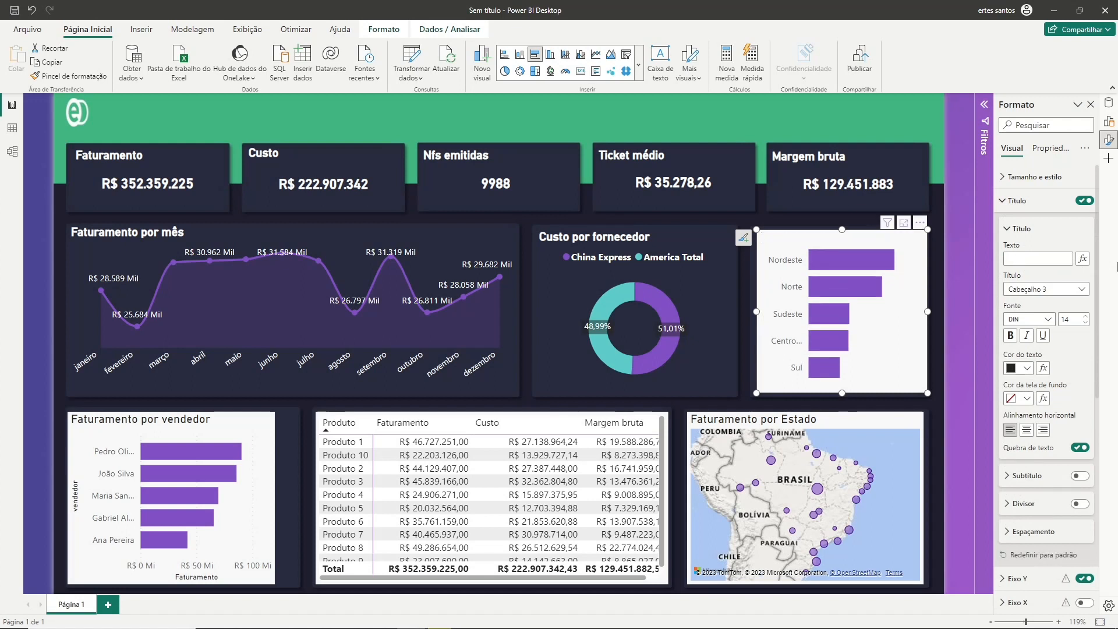
{"action": "type", "text": "Faturamento po"}
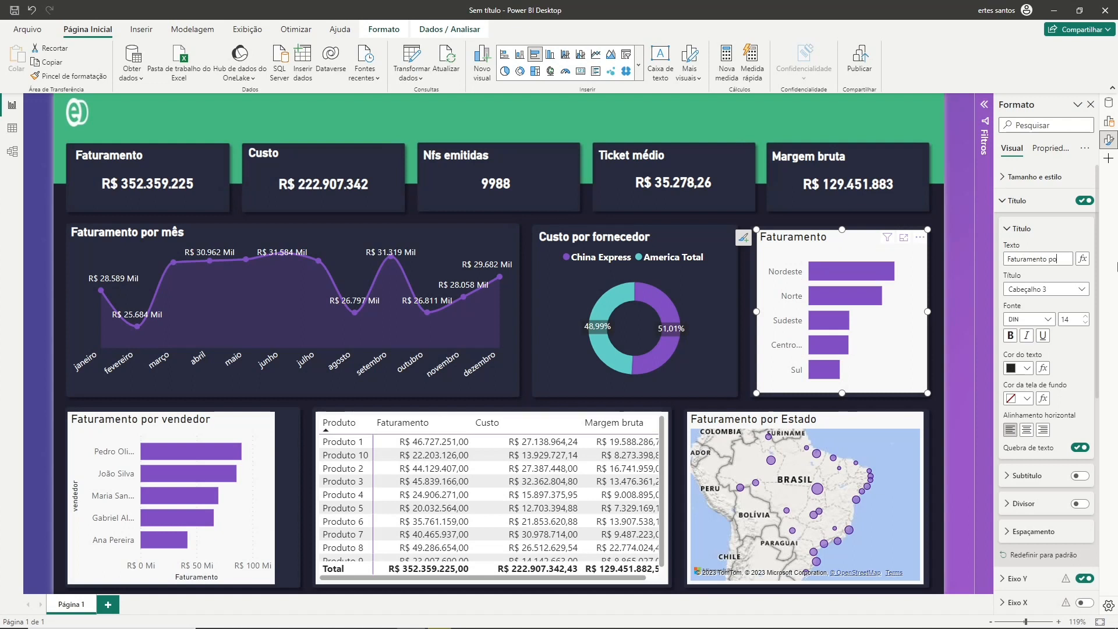
{"action": "type", "text": "r regii"}
{"action": "key", "text": "BackSpace"}
{"action": "type", "text": "ão"}
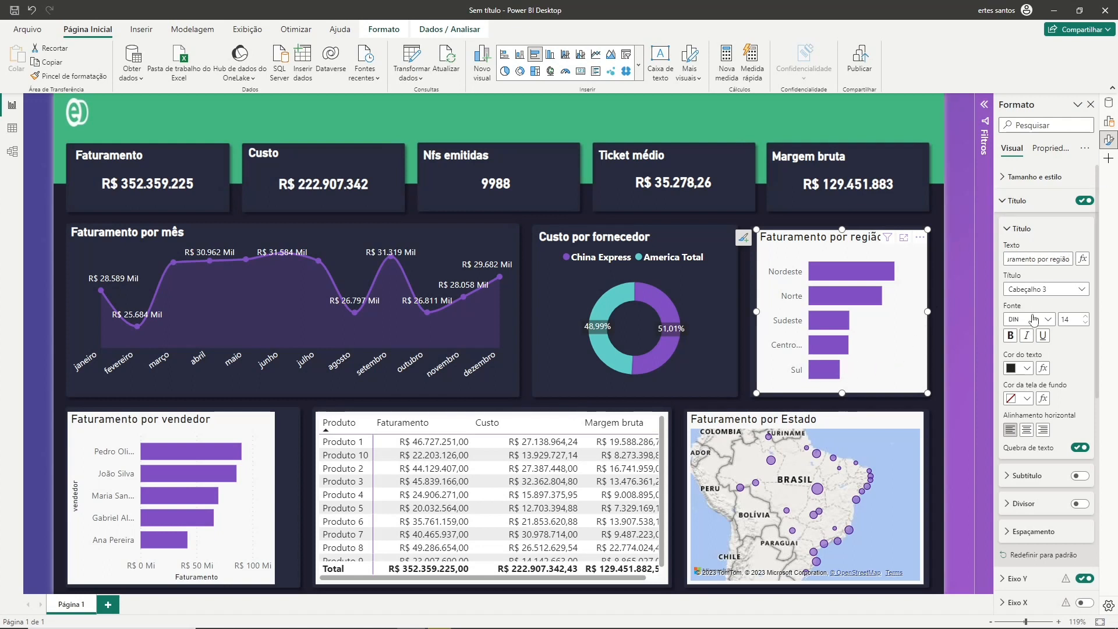
{"action": "left_click", "coordinate": [1026, 369]}
{"action": "left_click", "coordinate": [941, 415]}
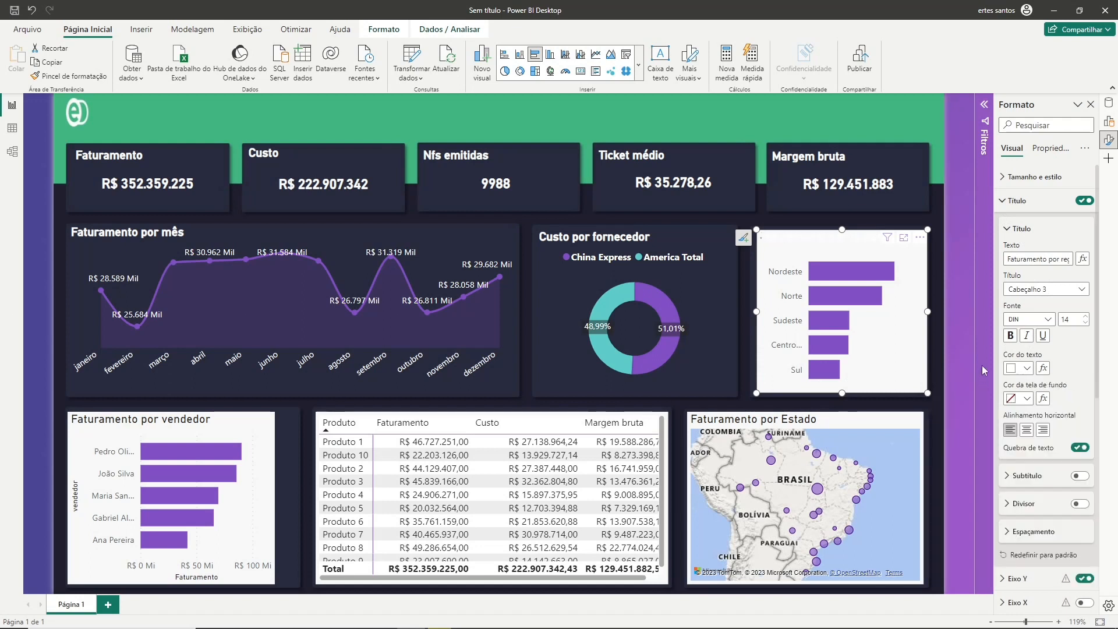
{"action": "left_click", "coordinate": [1011, 200]}
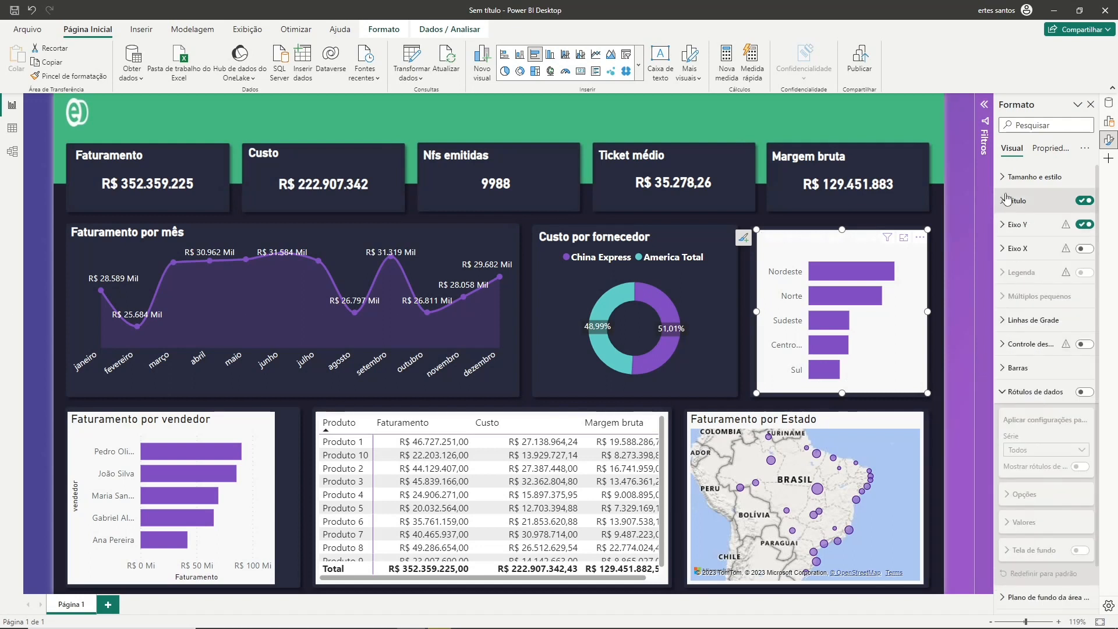
Turn off the background of the Faturamento por região bar chart.
{"action": "left_click", "coordinate": [1008, 178]}
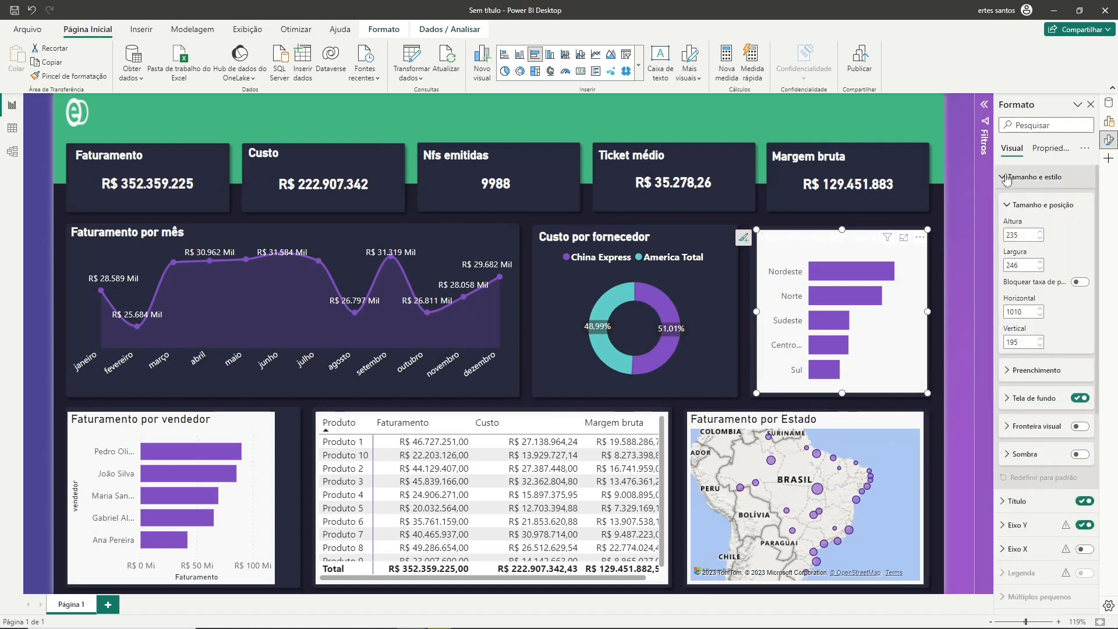
{"action": "left_click", "coordinate": [1081, 398]}
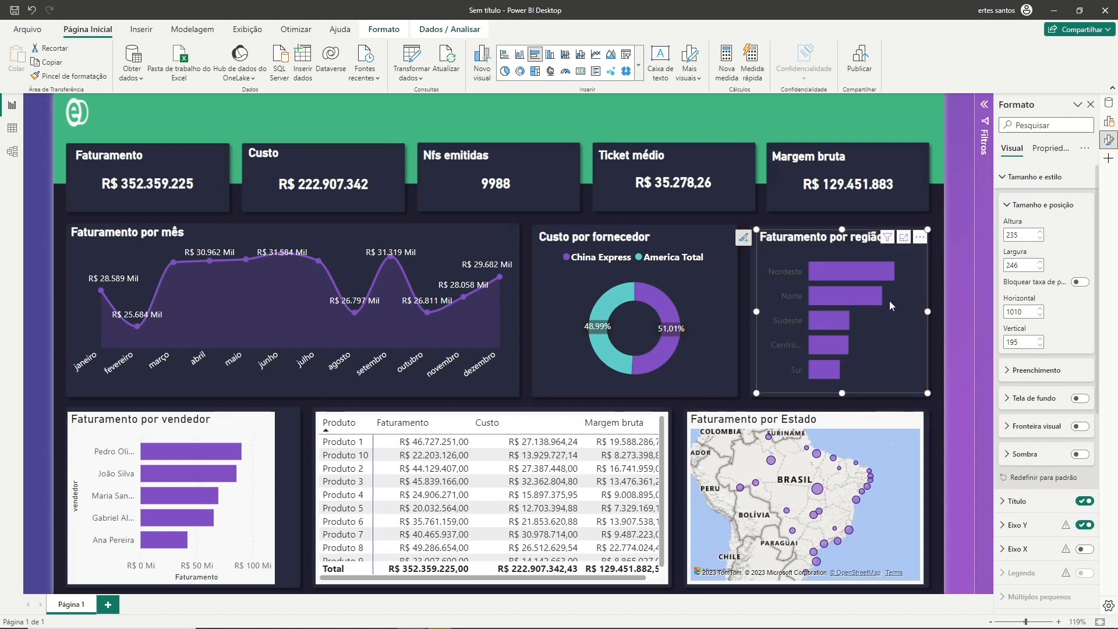
{"action": "left_click", "coordinate": [1007, 177]}
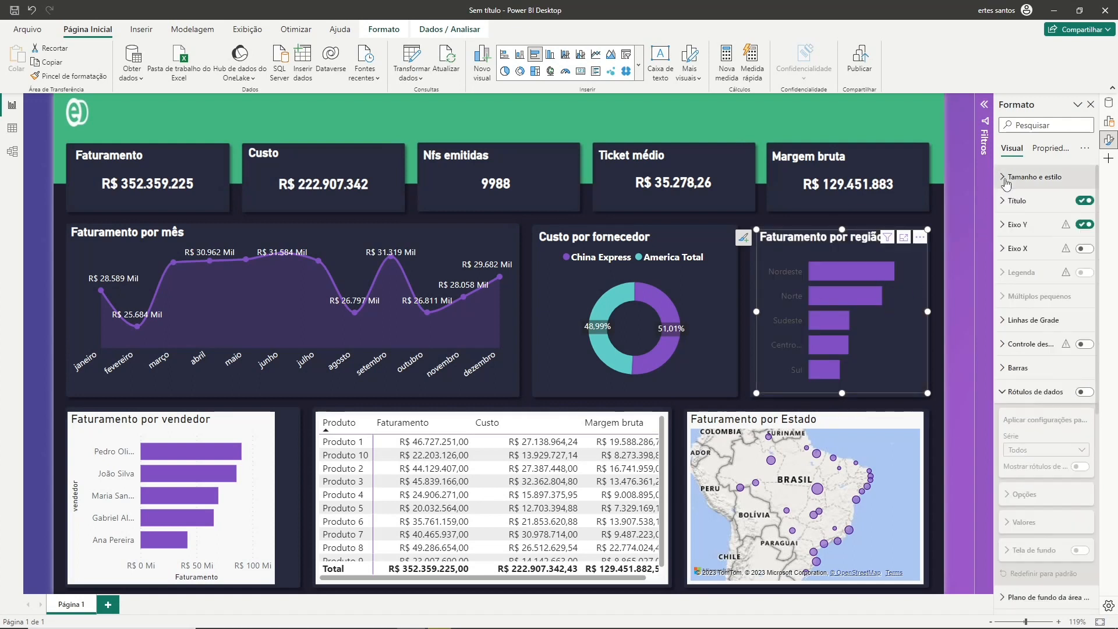
Make the Y axis values of the Faturamento por região bar chart white.
{"action": "left_click", "coordinate": [1003, 230]}
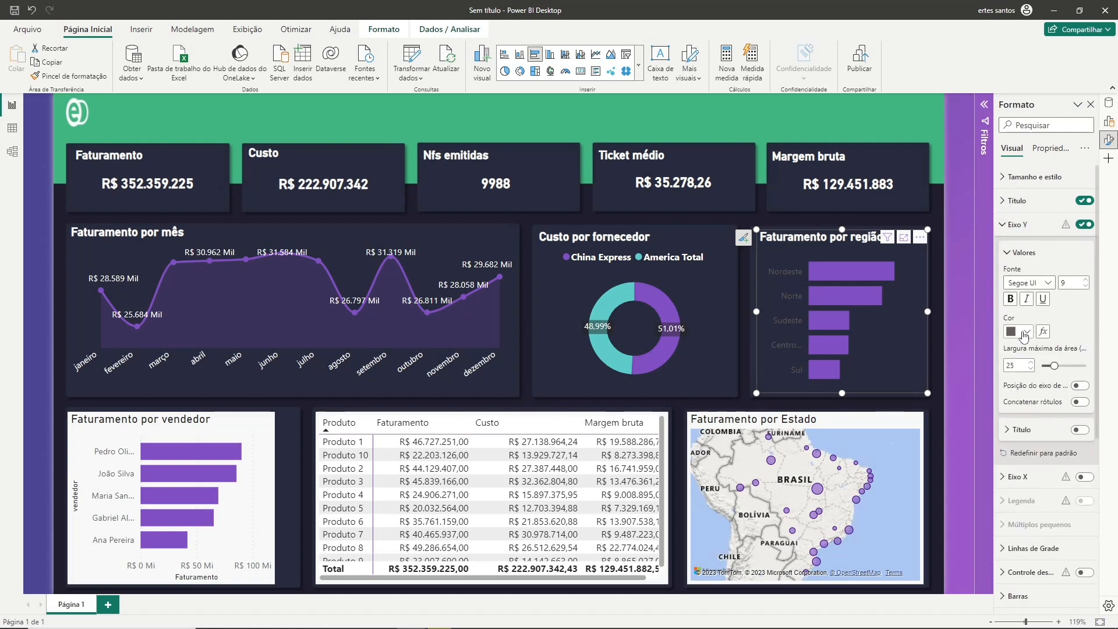
{"action": "left_click", "coordinate": [1024, 336]}
{"action": "left_click", "coordinate": [943, 376]}
{"action": "left_click", "coordinate": [1015, 225]}
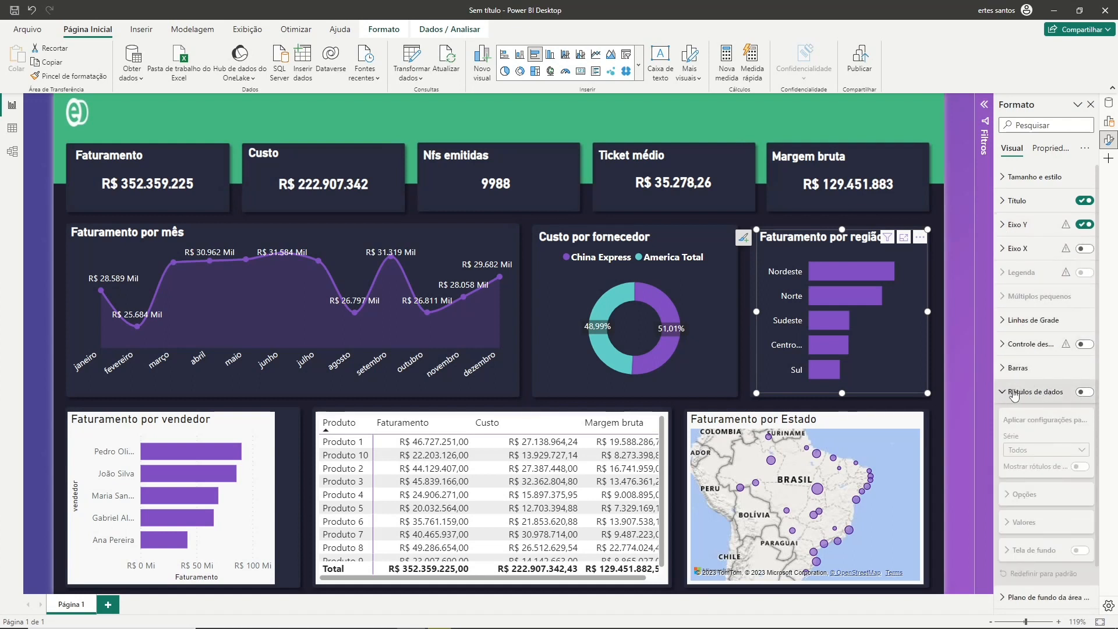
Turn on data labels for the Faturamento por região bar chart and position them at Extremidade externa.
{"action": "left_click", "coordinate": [1085, 391]}
{"action": "scroll", "coordinate": [1039, 520], "scroll_direction": "down", "scroll_amount": 2}
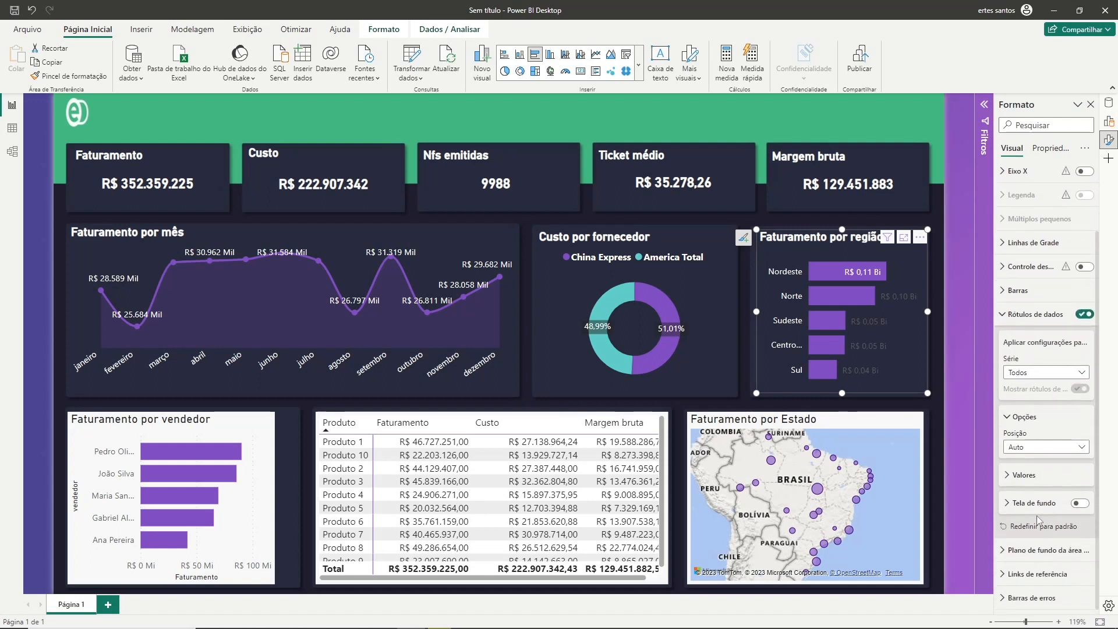
{"action": "left_click", "coordinate": [1047, 447]}
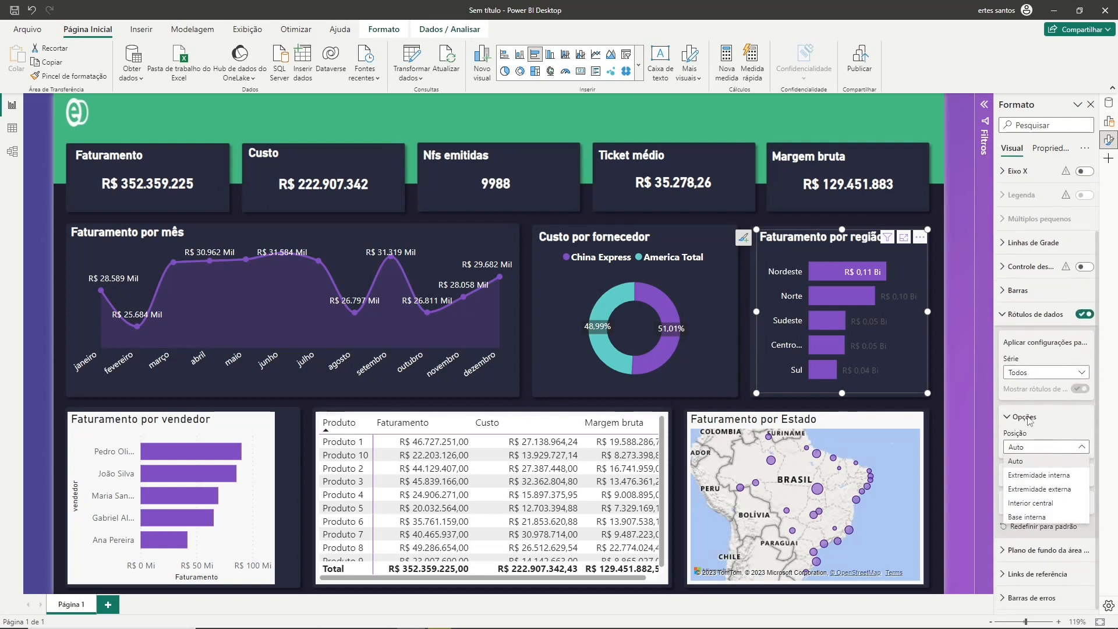
{"action": "left_click", "coordinate": [1035, 491]}
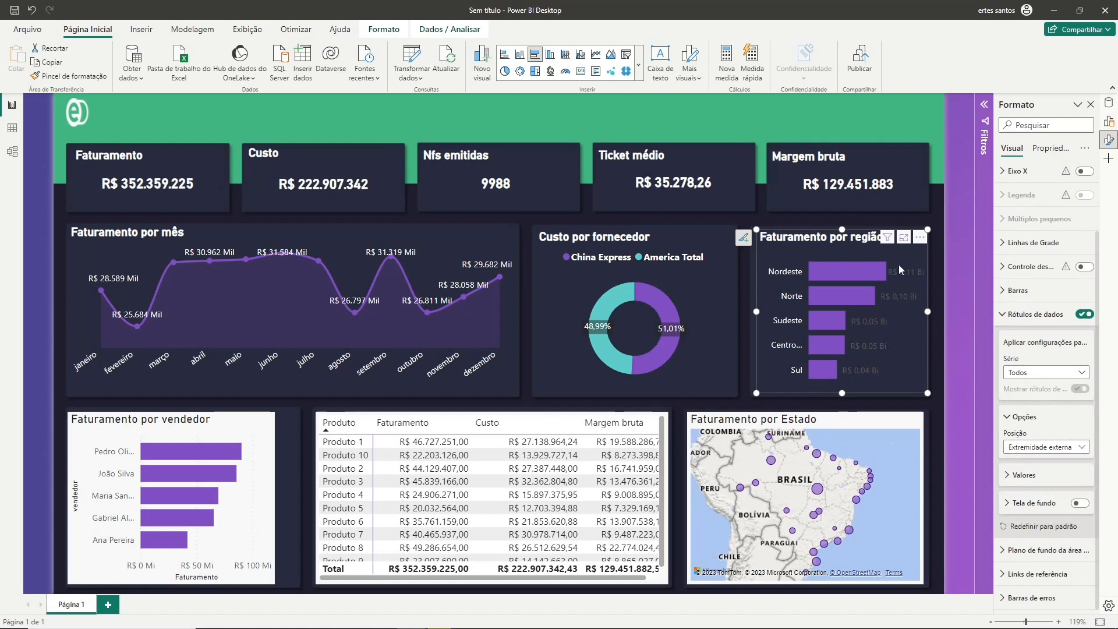
Make the data label values of the Faturamento por região bar chart white.
{"action": "left_click", "coordinate": [1014, 475]}
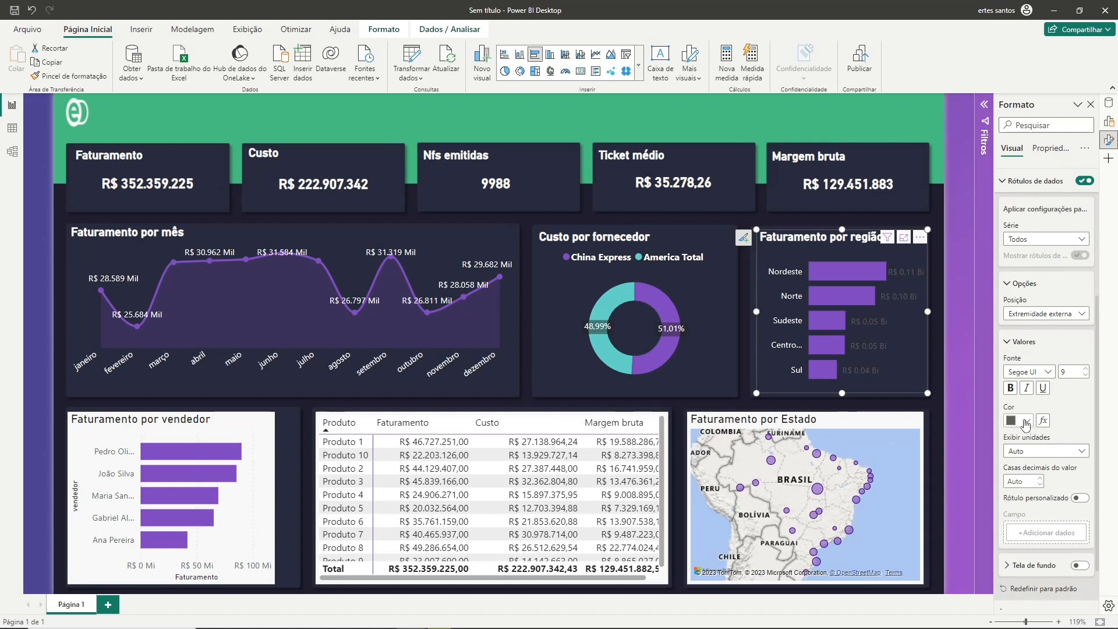
{"action": "left_click", "coordinate": [1027, 424]}
{"action": "left_click", "coordinate": [947, 375]}
Set the Faturamento por região data labels to display units of Milhão with 0 decimal places.
{"action": "left_click", "coordinate": [1080, 454]}
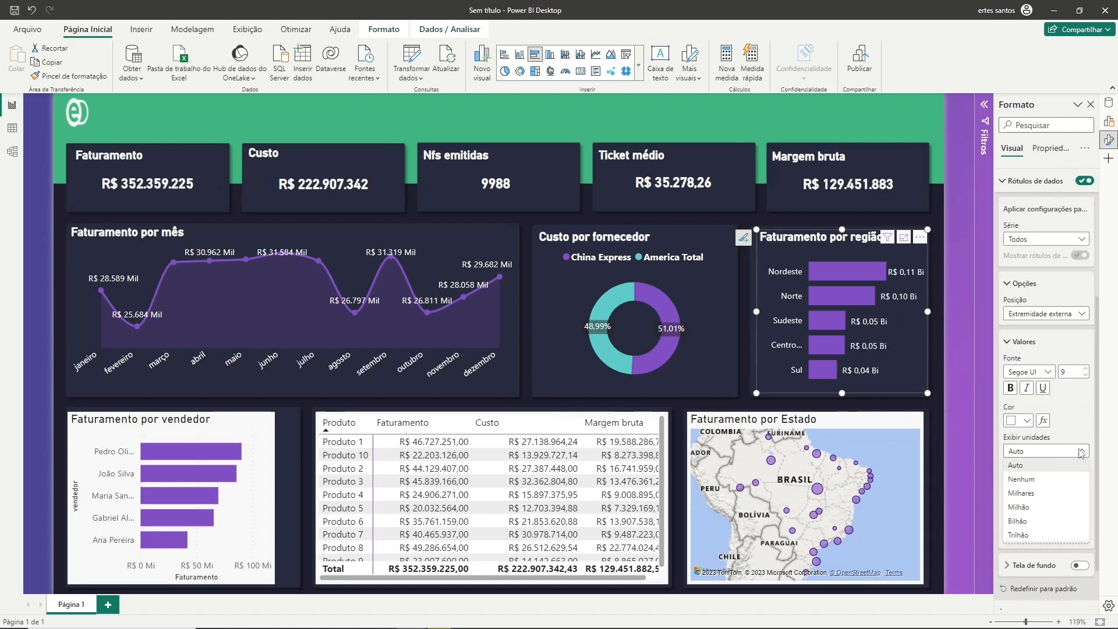
{"action": "left_click", "coordinate": [1028, 508]}
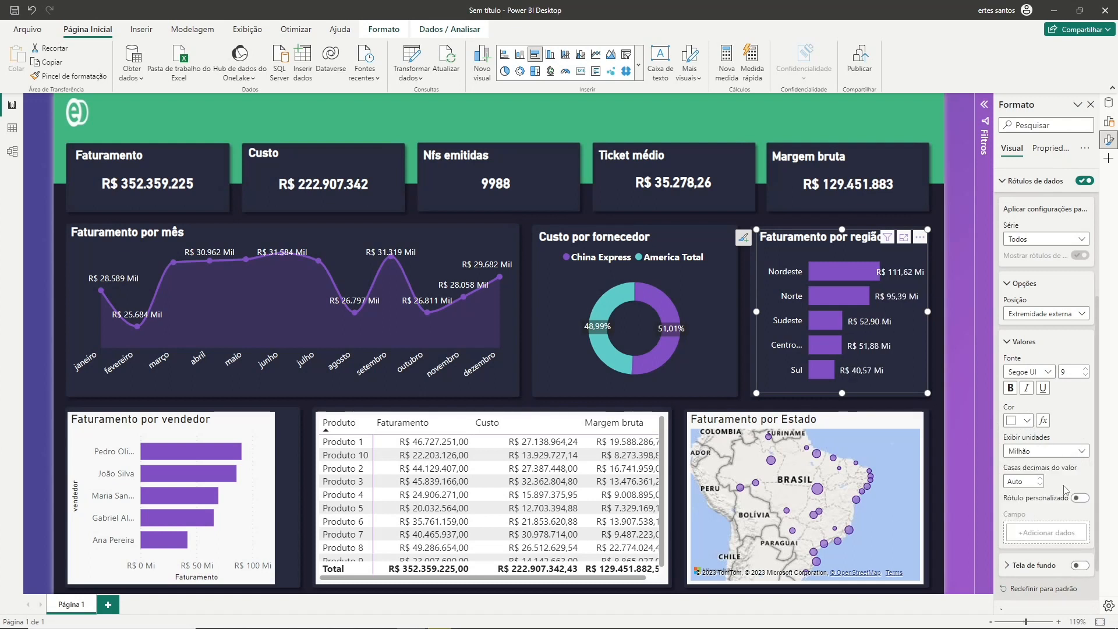
{"action": "left_click", "coordinate": [1026, 482]}
{"action": "type", "text": "0"}
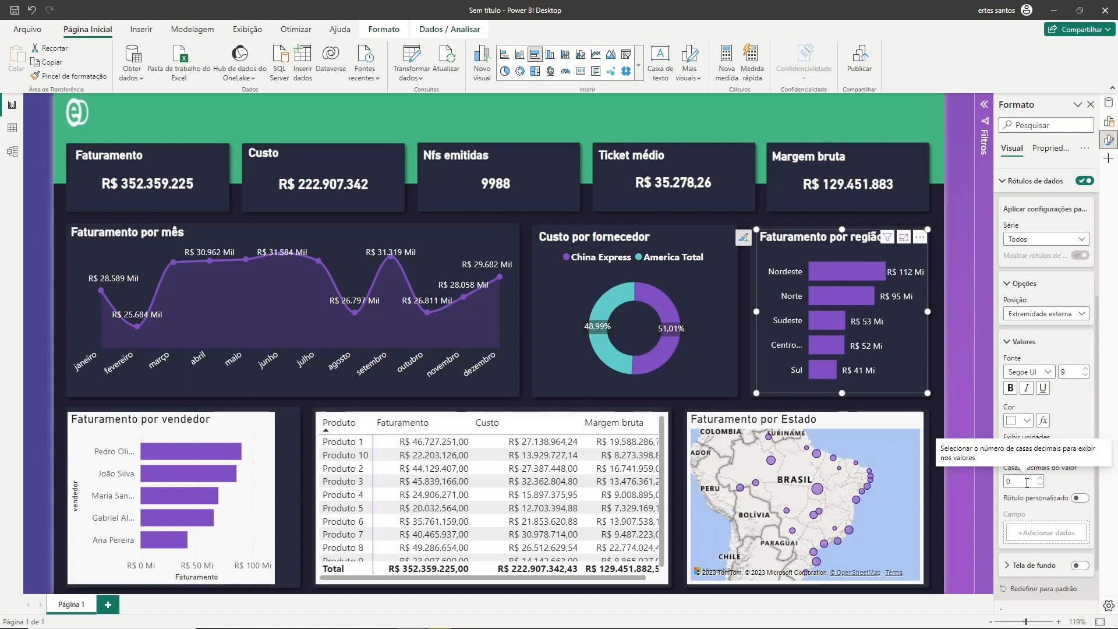
{"action": "left_click", "coordinate": [1010, 291]}
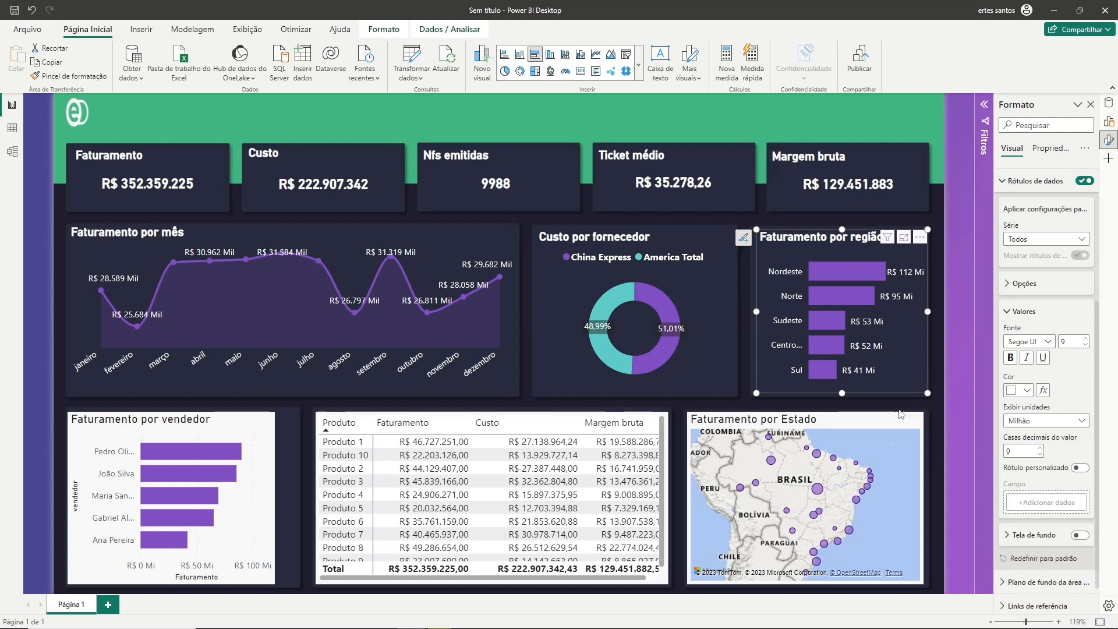
{"action": "left_click", "coordinate": [942, 370]}
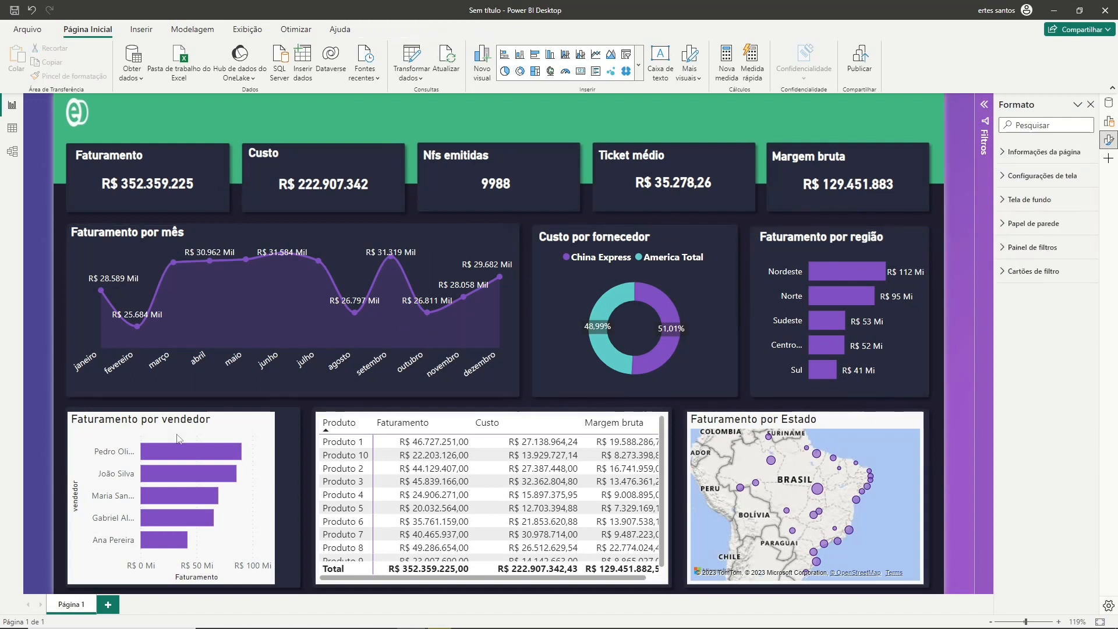
Shift the Faturamento por vendedor bar chart slightly and widen it to fill its dark background panel.
{"action": "mouse_move", "coordinate": [249, 522]}
{"action": "left_mouse_down"}
{"action": "mouse_move", "coordinate": [267, 520]}
{"action": "mouse_move", "coordinate": [249, 519]}
{"action": "left_mouse_up"}
{"action": "left_click_drag", "start_coordinate": [280, 555], "coordinate": [296, 556]}
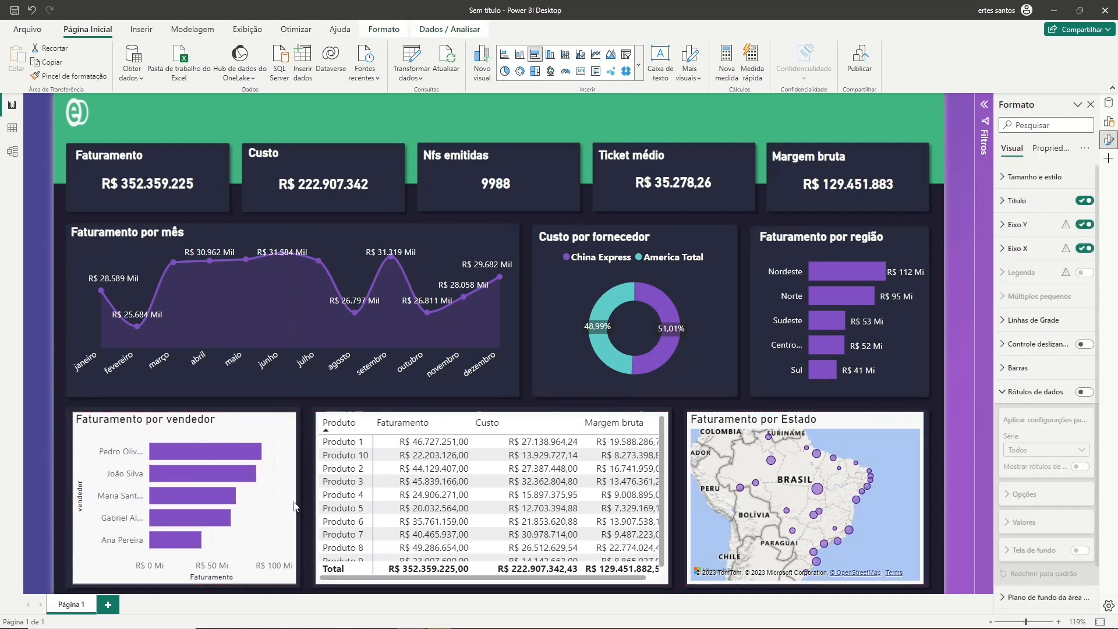
Copy the formatting of the Faturamento por região bar chart onto the Faturamento por vendedor bar chart.
{"action": "left_click", "coordinate": [824, 381]}
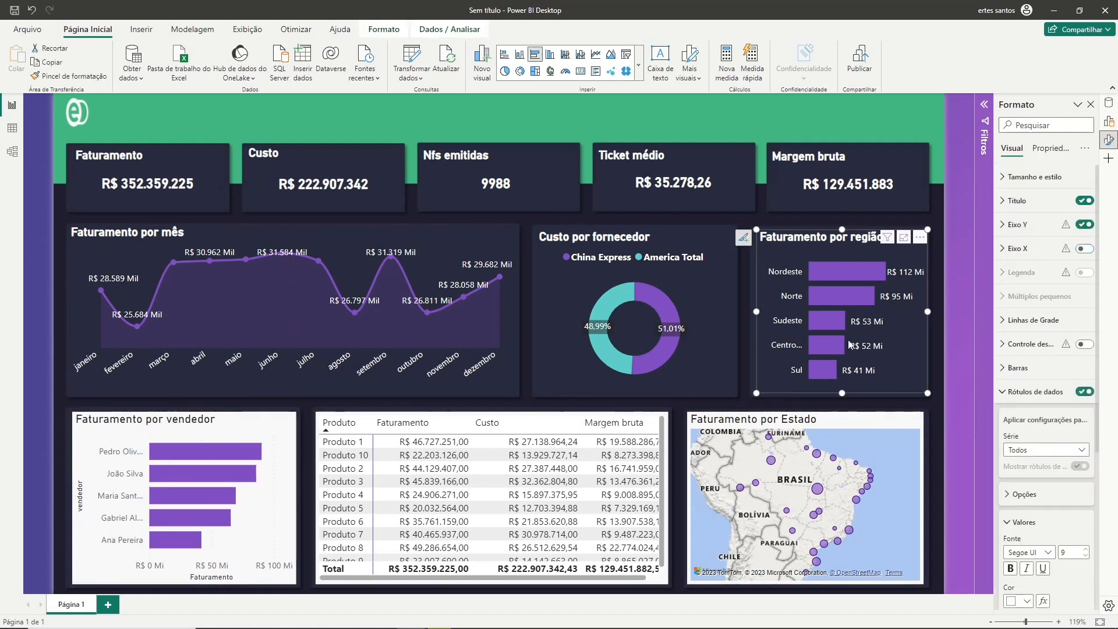
{"action": "left_click", "coordinate": [76, 77]}
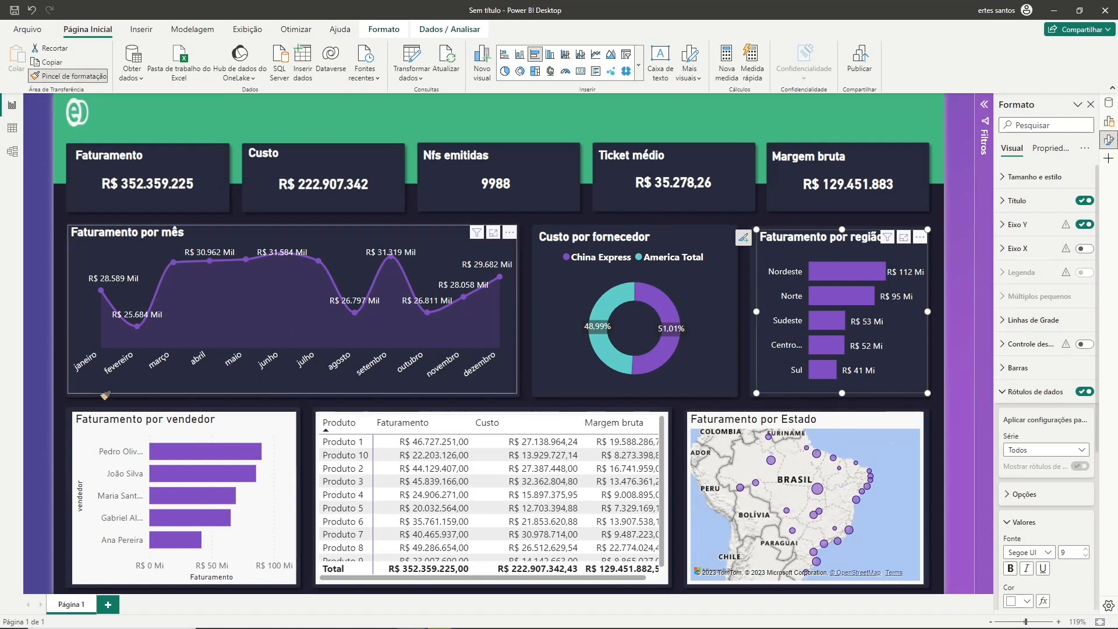
{"action": "left_click", "coordinate": [91, 472]}
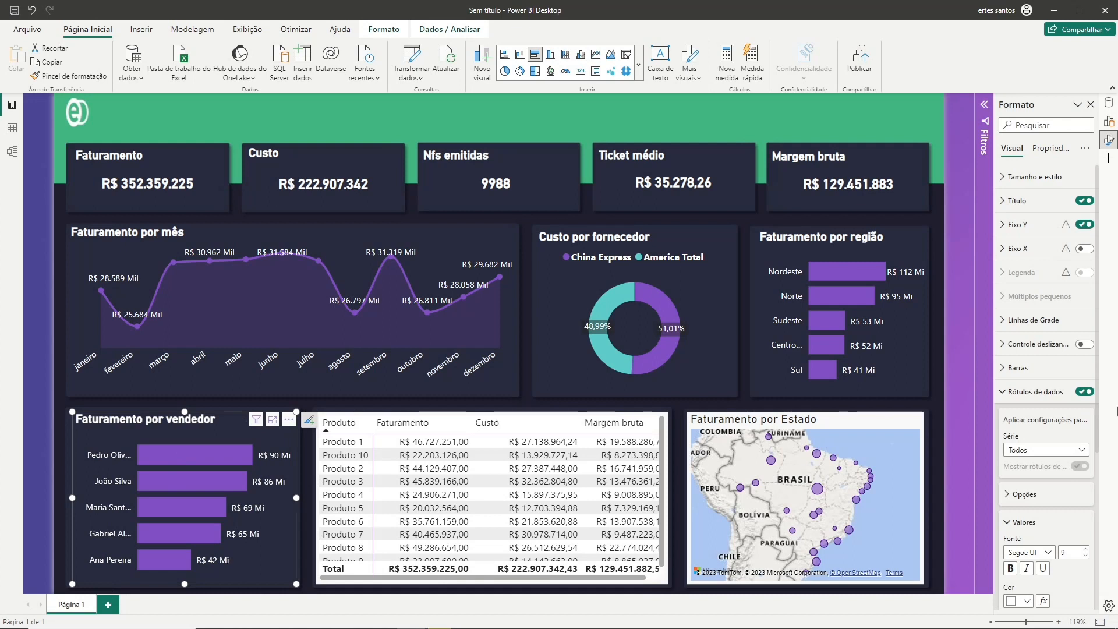
Set the maximum Y-axis label area width of the Faturamento por vendedor chart to 30.
{"action": "left_click", "coordinate": [1003, 226]}
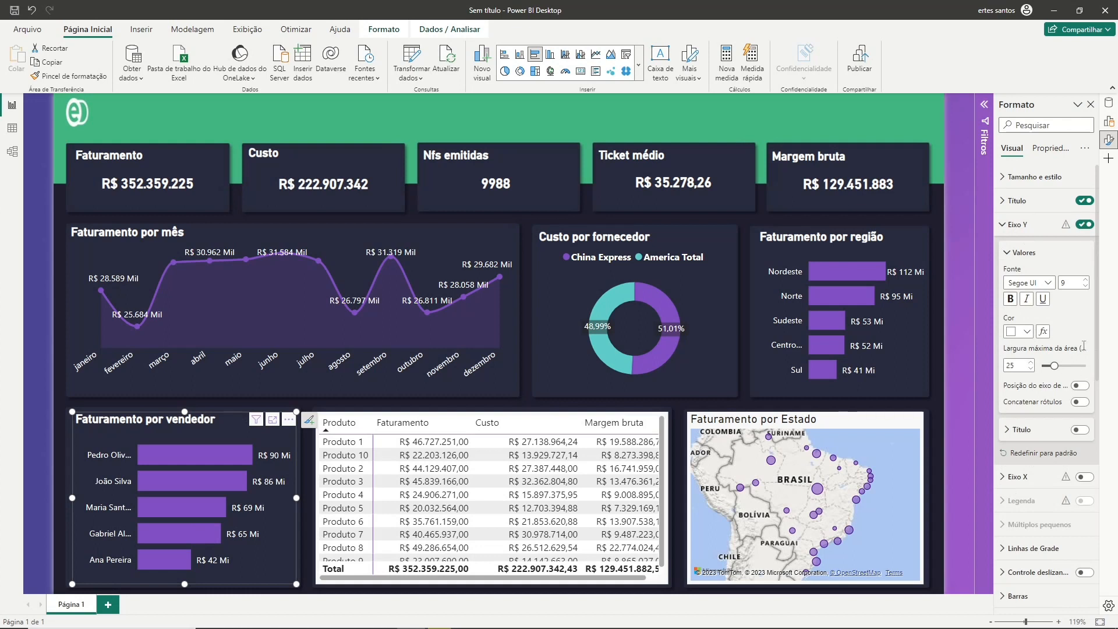
{"action": "left_click", "coordinate": [1060, 365]}
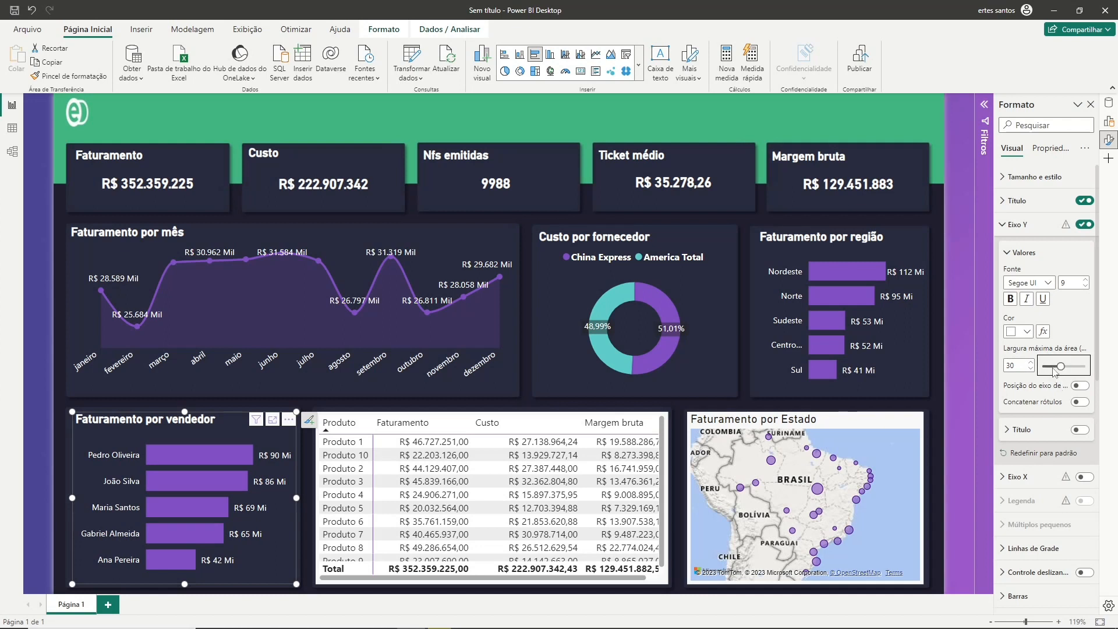
{"action": "left_click", "coordinate": [1004, 226]}
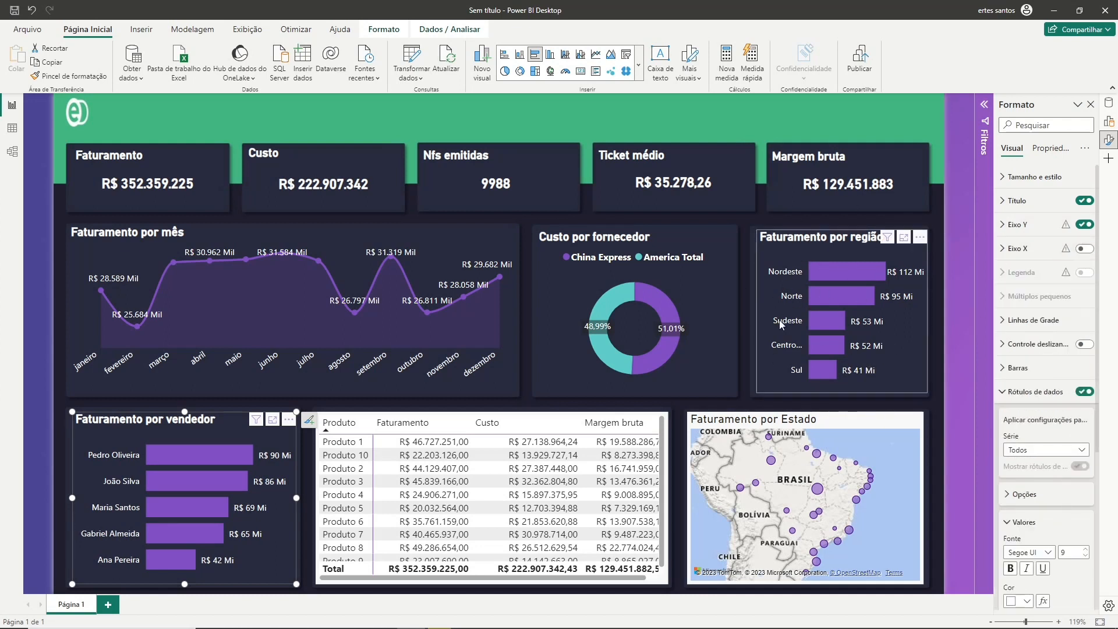
Set the maximum Y-axis label area width of the Faturamento por região chart to 33 and deselect the chart.
{"action": "left_click", "coordinate": [770, 357]}
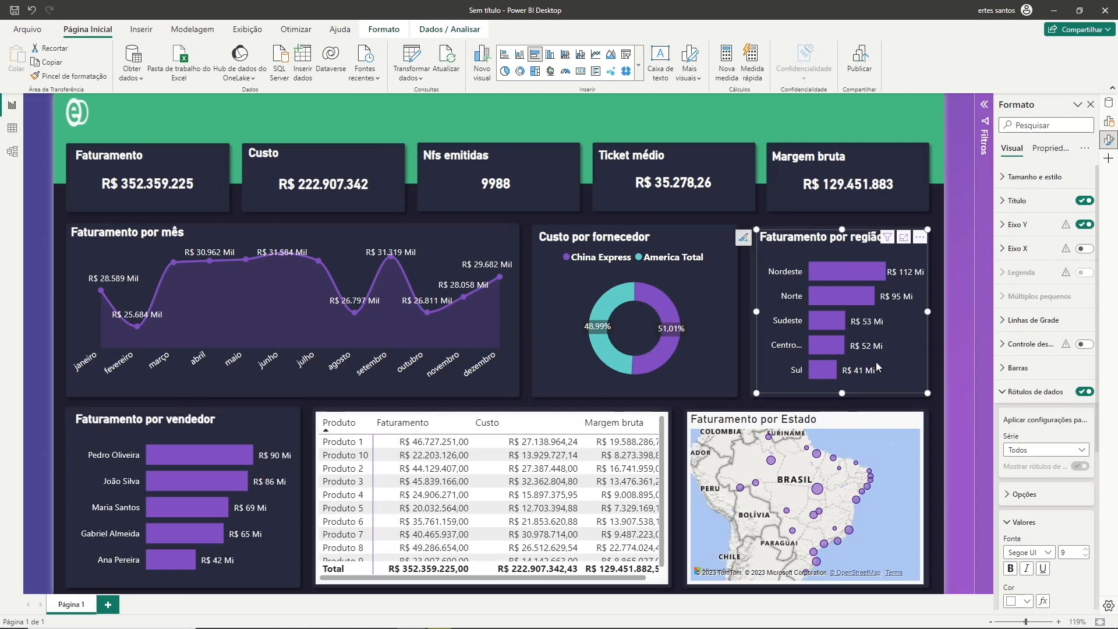
{"action": "left_click", "coordinate": [1004, 228]}
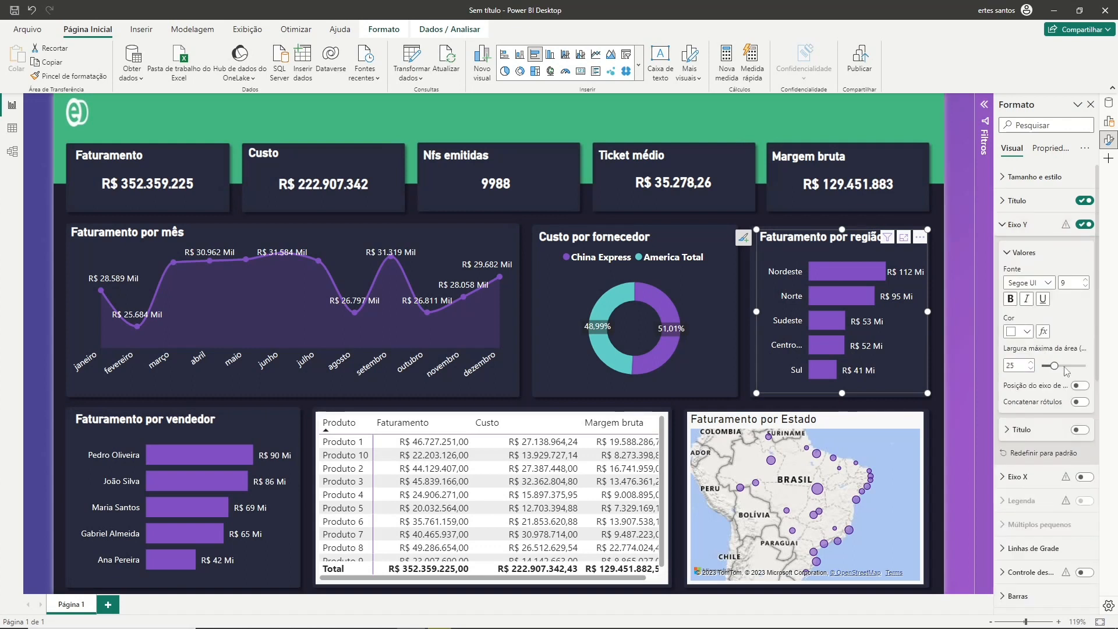
{"action": "left_click_drag", "start_coordinate": [1055, 366], "coordinate": [1064, 367]}
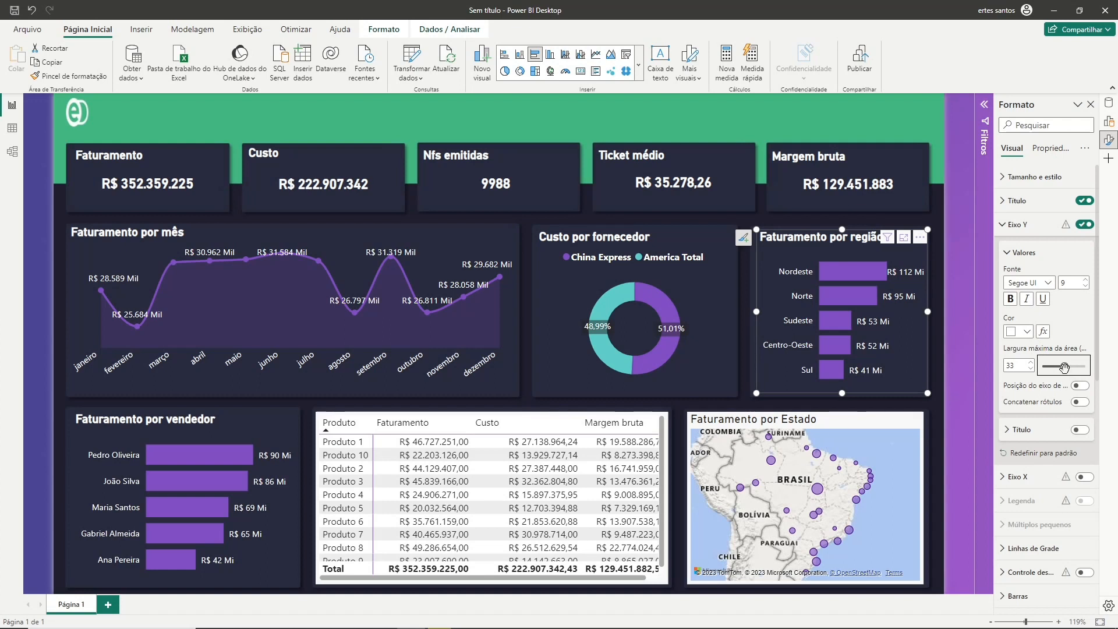
{"action": "left_click", "coordinate": [1020, 224]}
{"action": "left_click", "coordinate": [466, 123]}
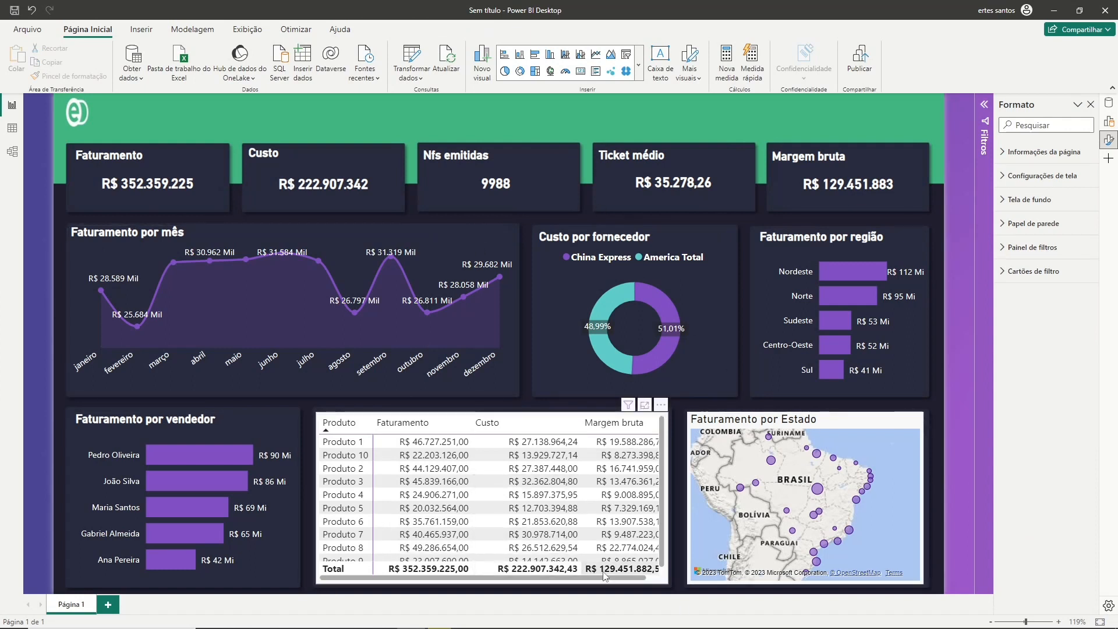
Apply the Nenhum style preset to the product matrix.
{"action": "left_click", "coordinate": [654, 578]}
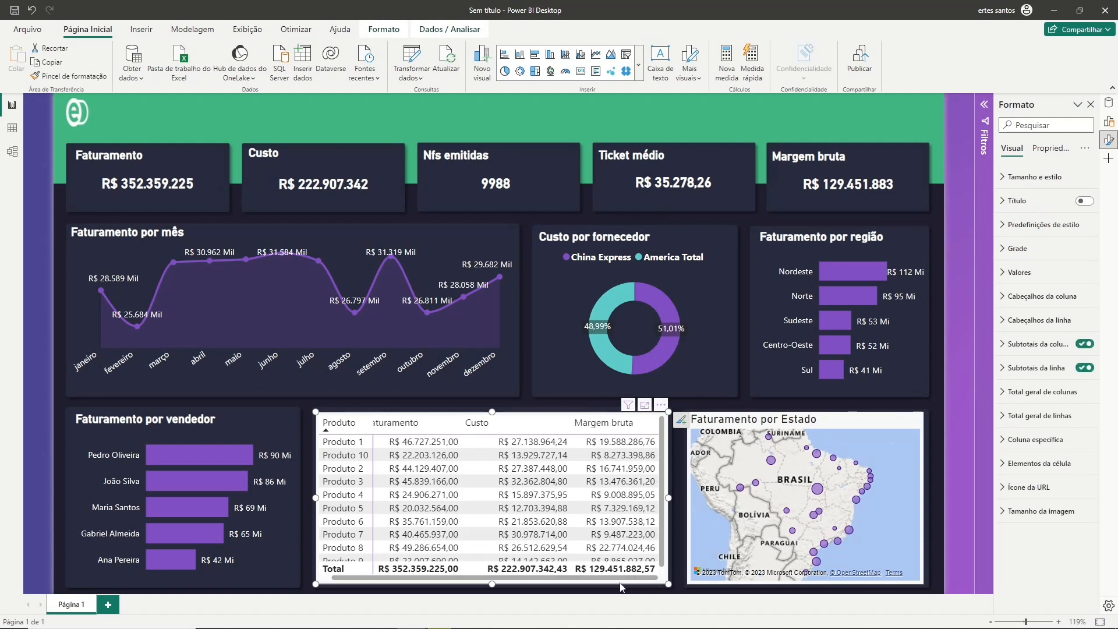
{"action": "left_click_drag", "start_coordinate": [621, 584], "coordinate": [609, 584]}
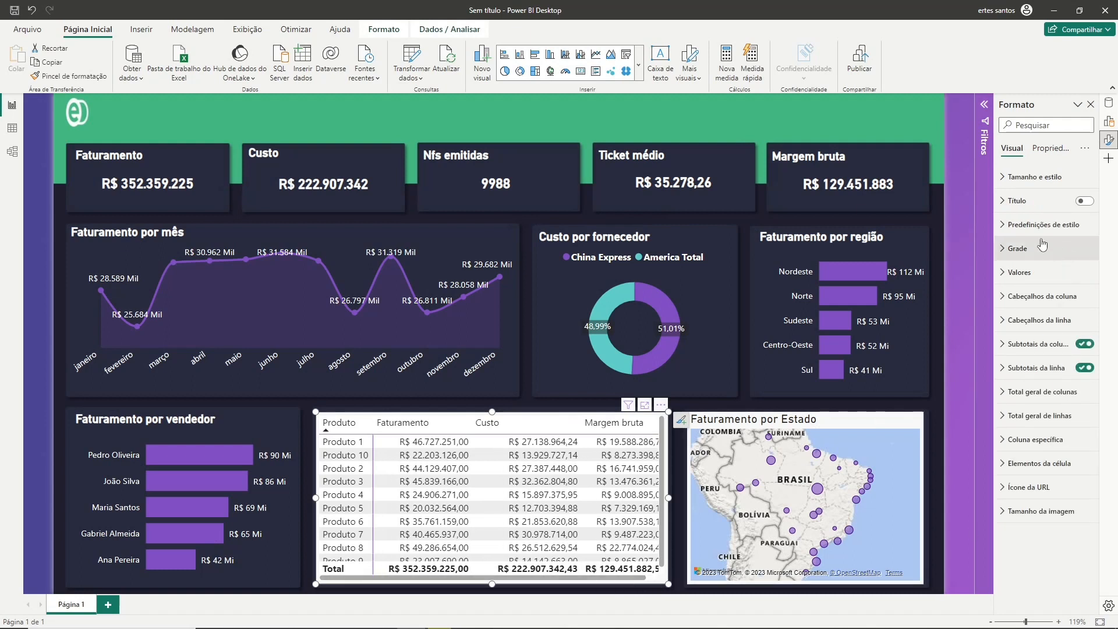
{"action": "left_click", "coordinate": [1004, 227]}
{"action": "left_click", "coordinate": [1042, 255]}
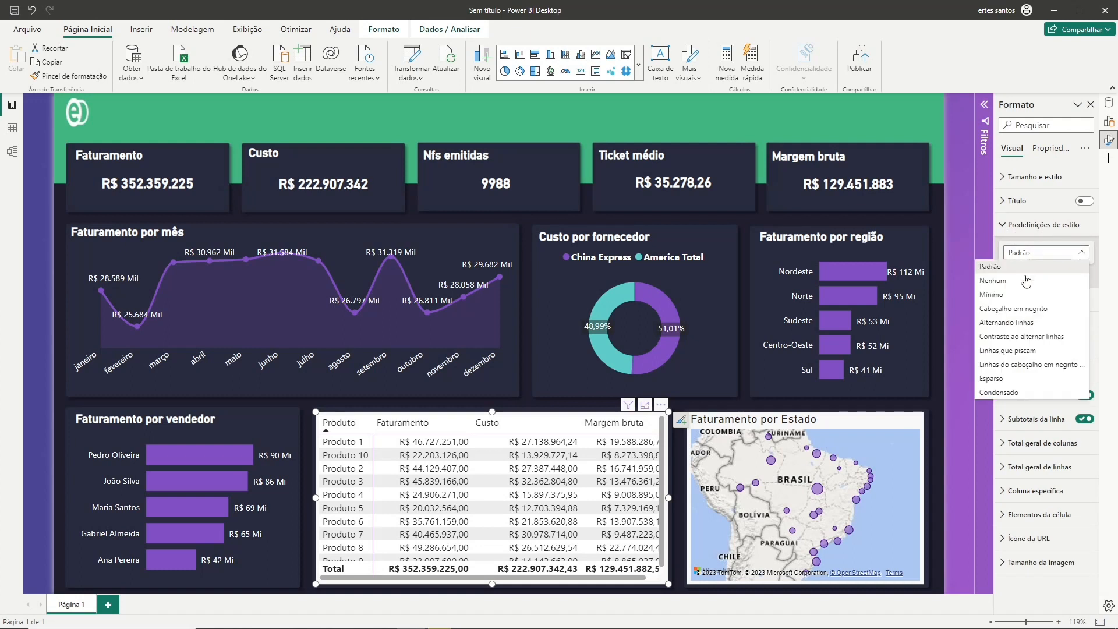
{"action": "left_click", "coordinate": [1012, 282]}
{"action": "left_click", "coordinate": [1006, 225]}
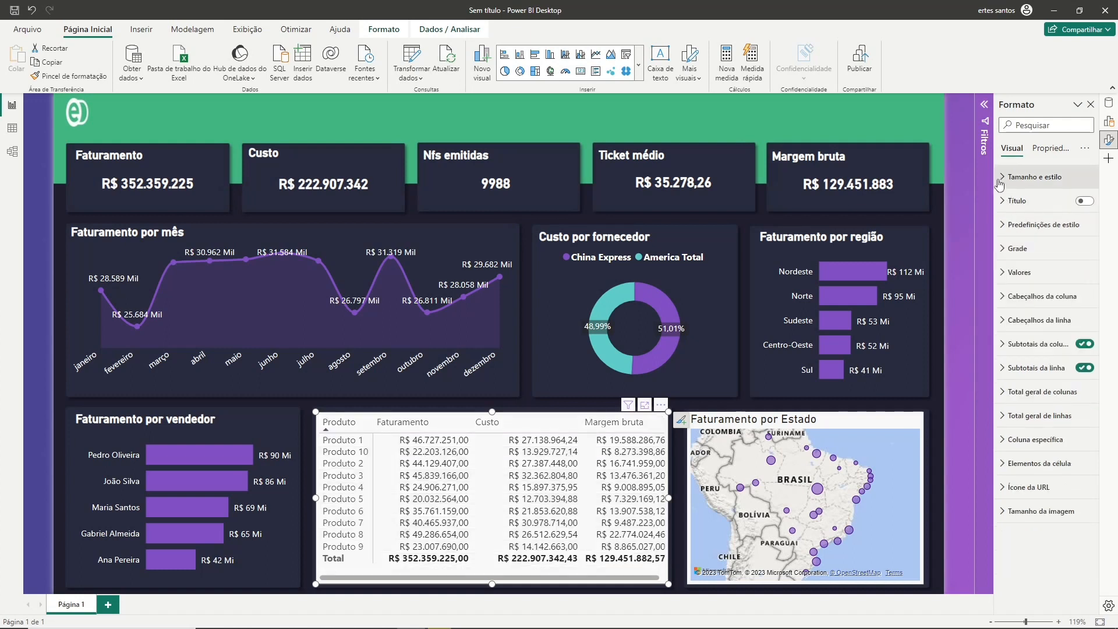
Turn off the background (Tela de fundo) of the product matrix.
{"action": "left_click", "coordinate": [1002, 178]}
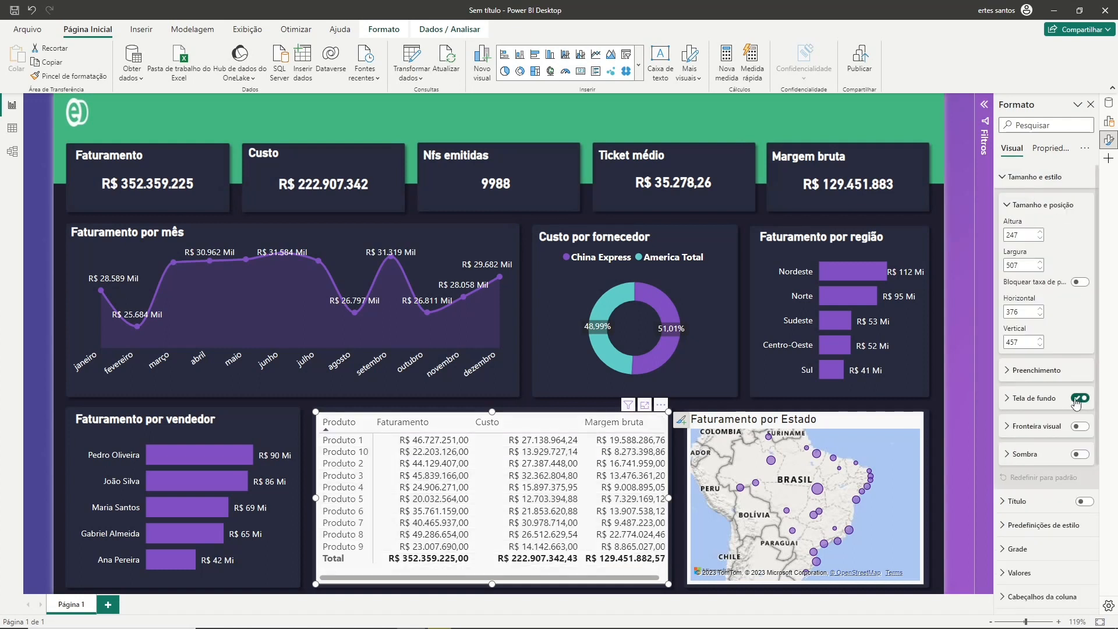
{"action": "left_click", "coordinate": [1004, 180]}
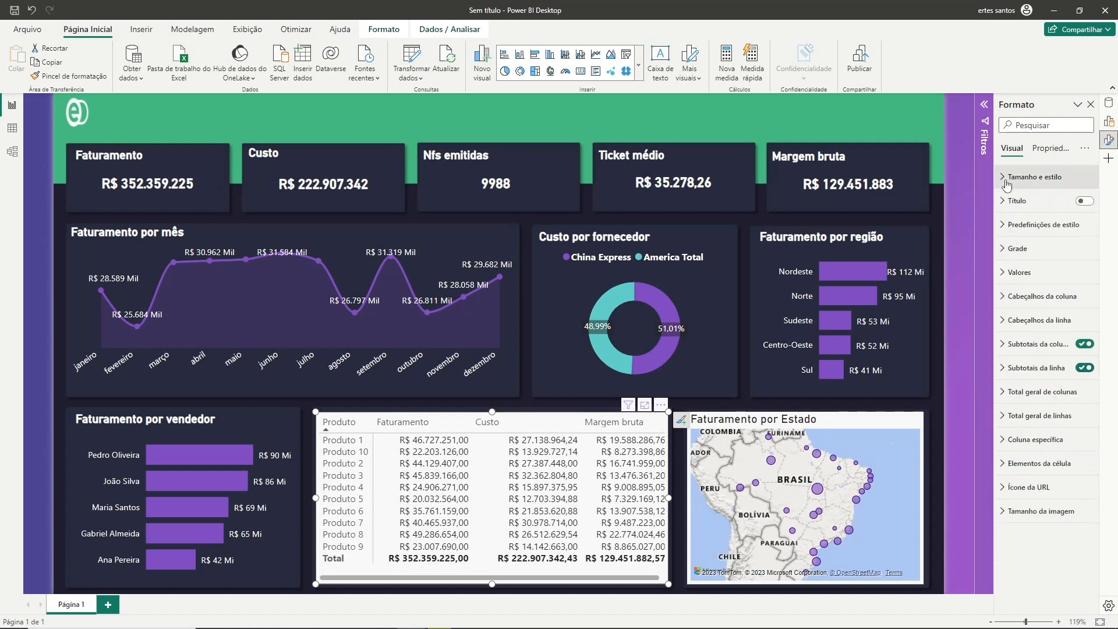
{"action": "left_click", "coordinate": [1004, 179]}
{"action": "left_click", "coordinate": [1081, 401]}
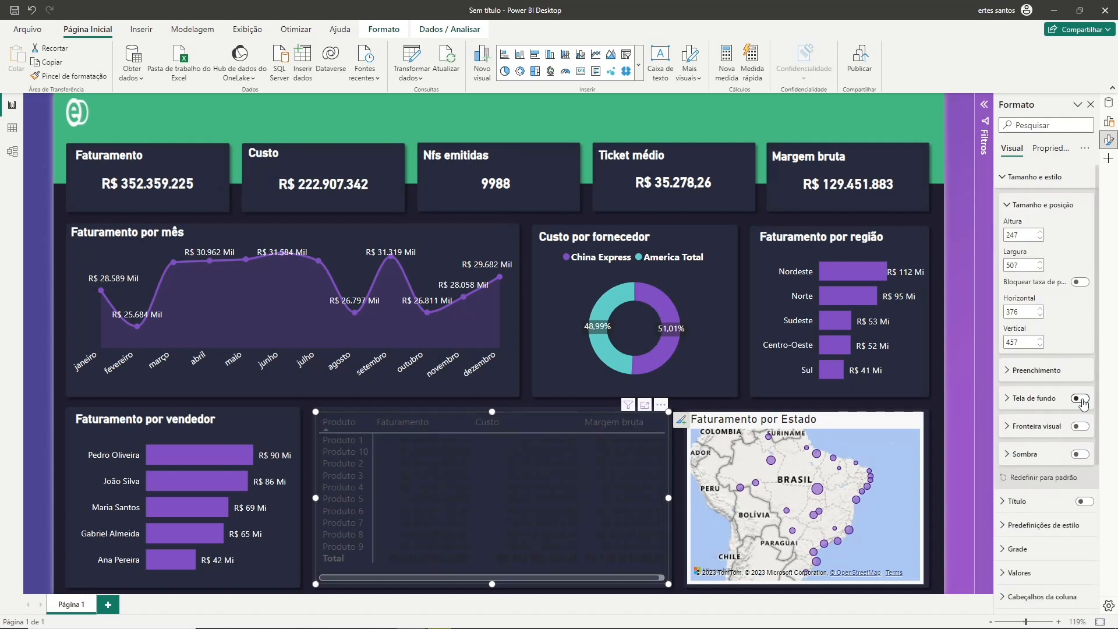
{"action": "left_click", "coordinate": [1008, 184]}
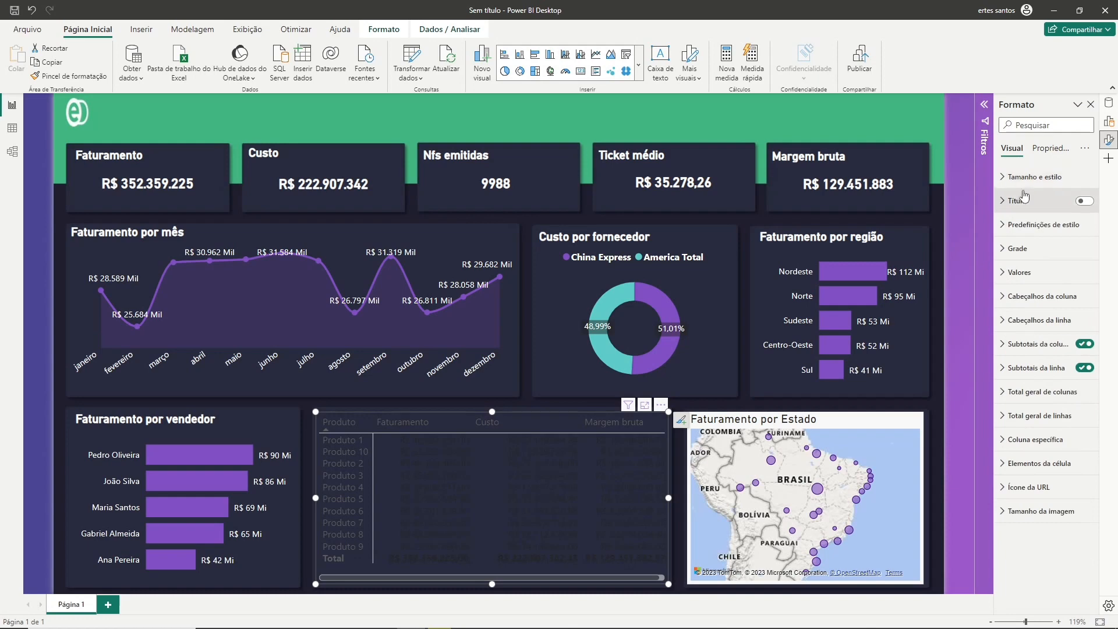
Turn on the vertical gridlines of the product matrix.
{"action": "left_click", "coordinate": [1002, 255]}
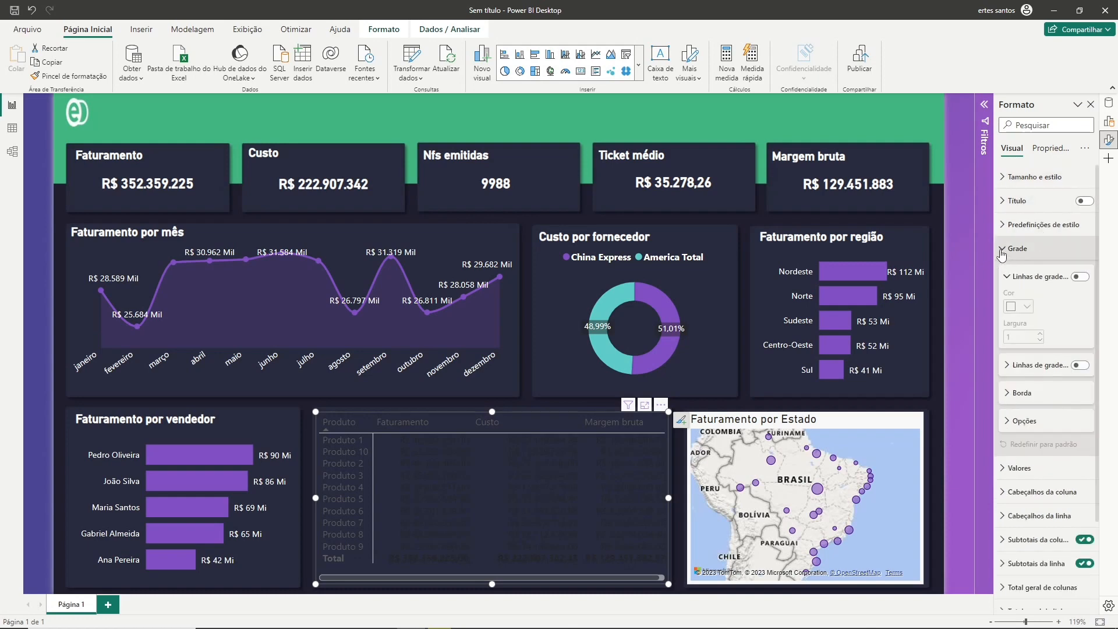
{"action": "left_click", "coordinate": [1083, 365]}
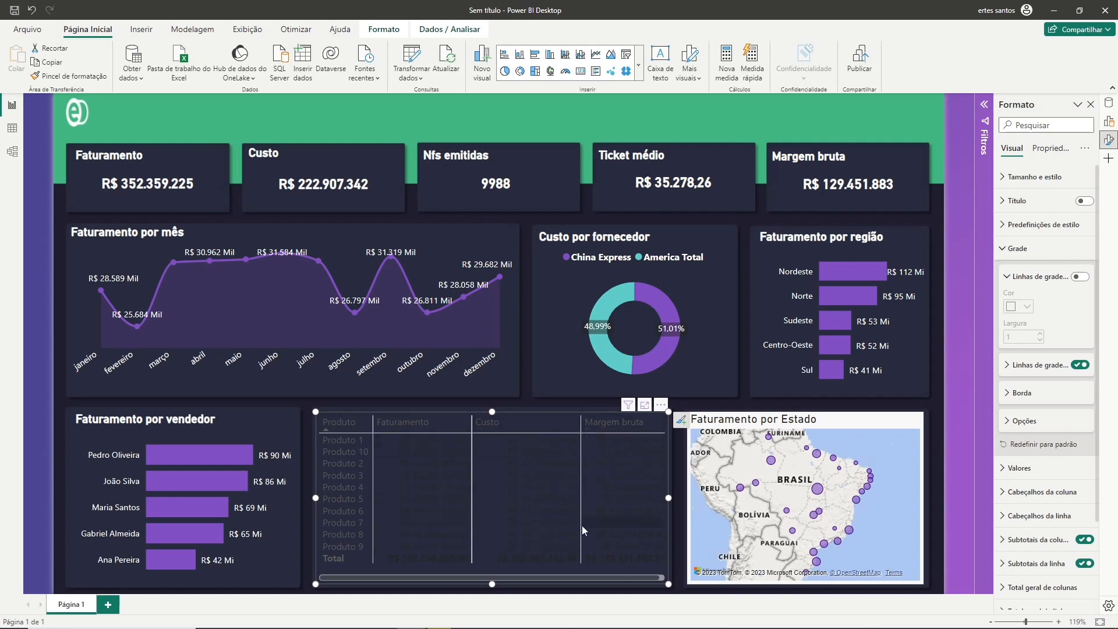
{"action": "left_click", "coordinate": [1016, 248]}
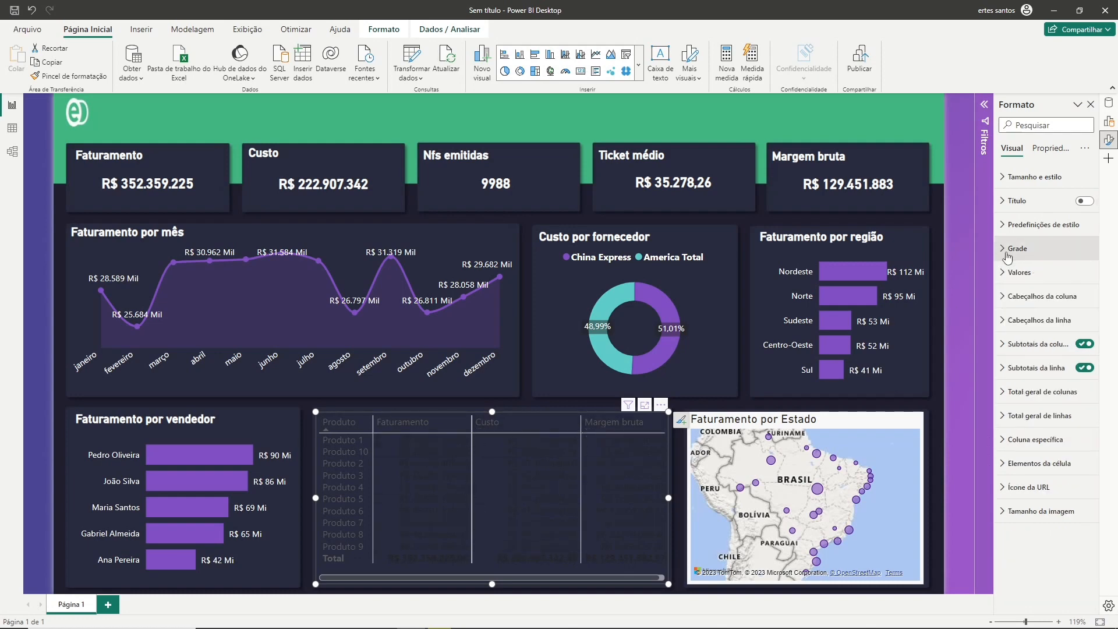
Set both the text colour and the alternate text colour of the product matrix values to white.
{"action": "left_click", "coordinate": [1020, 272]}
{"action": "left_click", "coordinate": [1028, 379]}
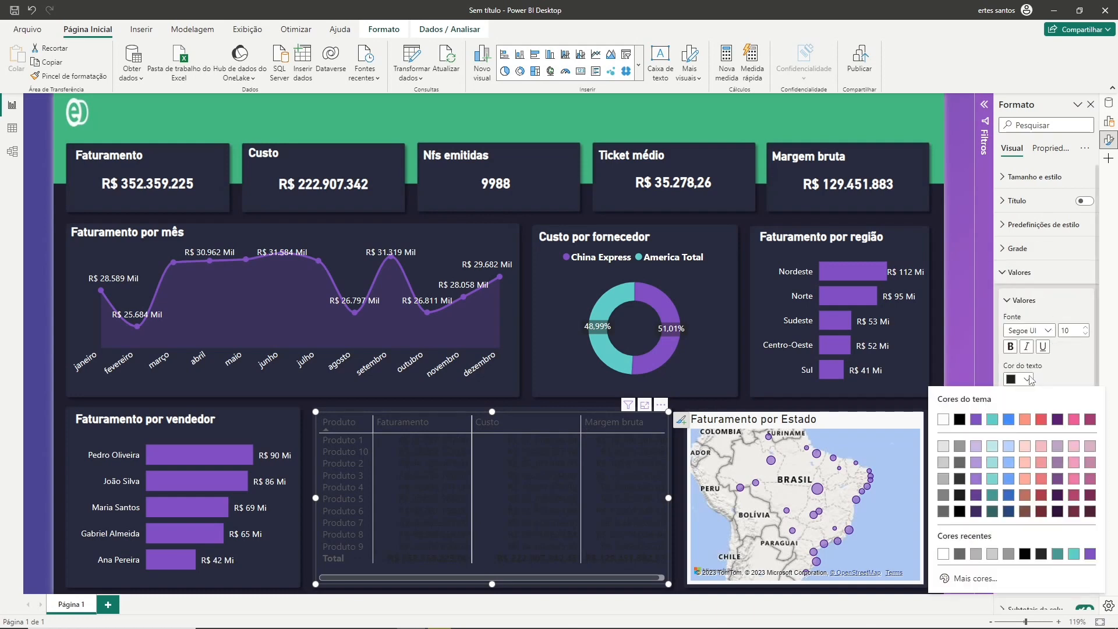
{"action": "left_click", "coordinate": [948, 416]}
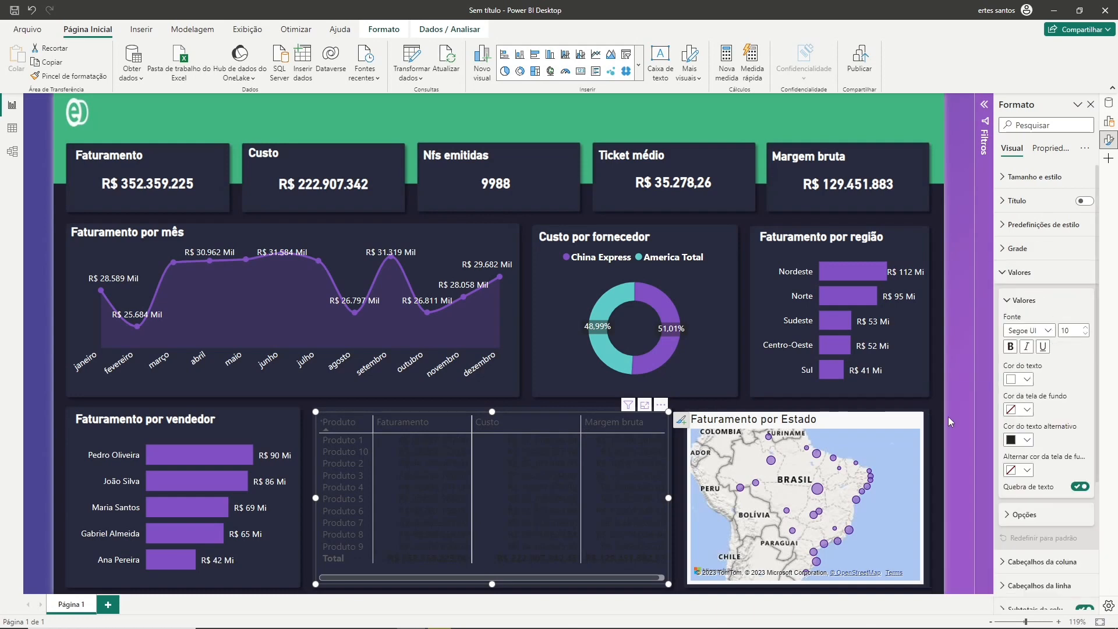
{"action": "left_click", "coordinate": [1028, 440]}
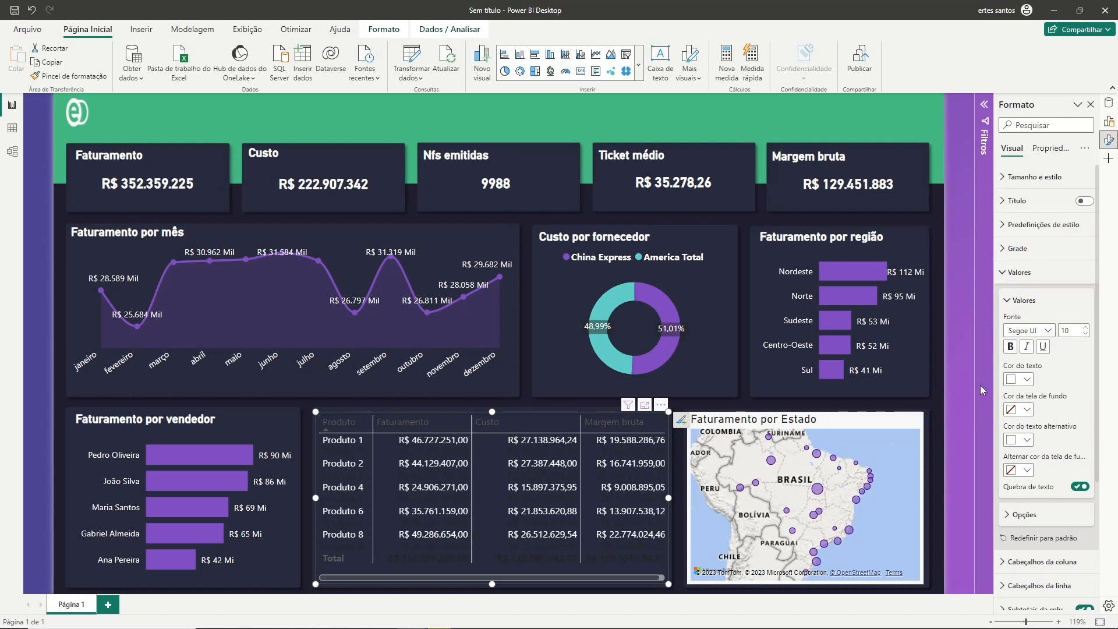
{"action": "left_click", "coordinate": [1014, 272]}
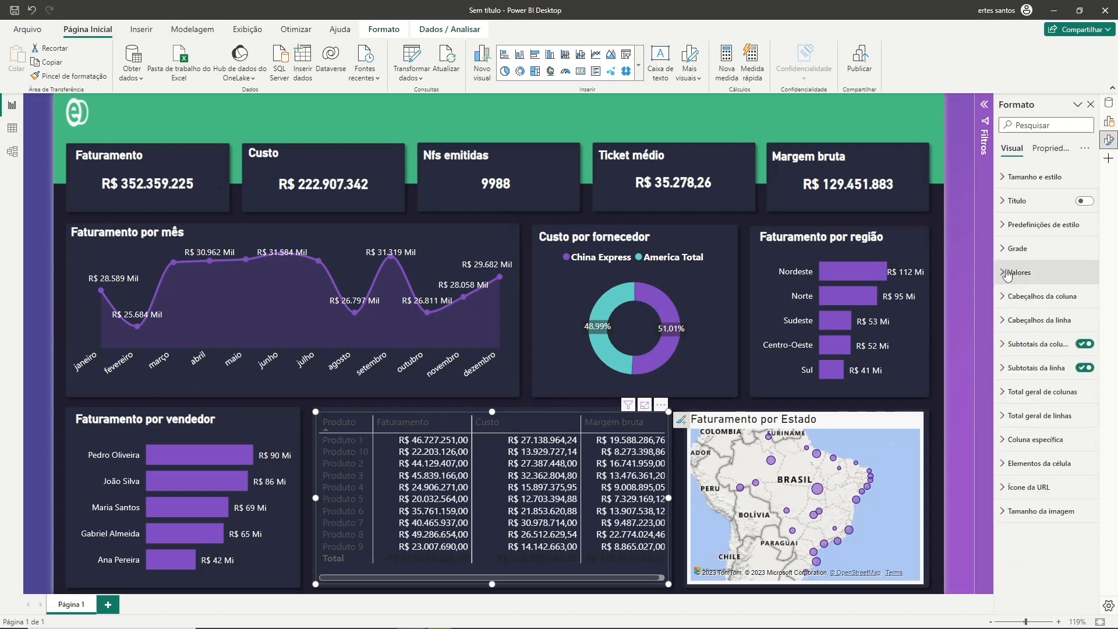
Give the product matrix column headers white text on a dark teal background.
{"action": "left_click", "coordinate": [1003, 297]}
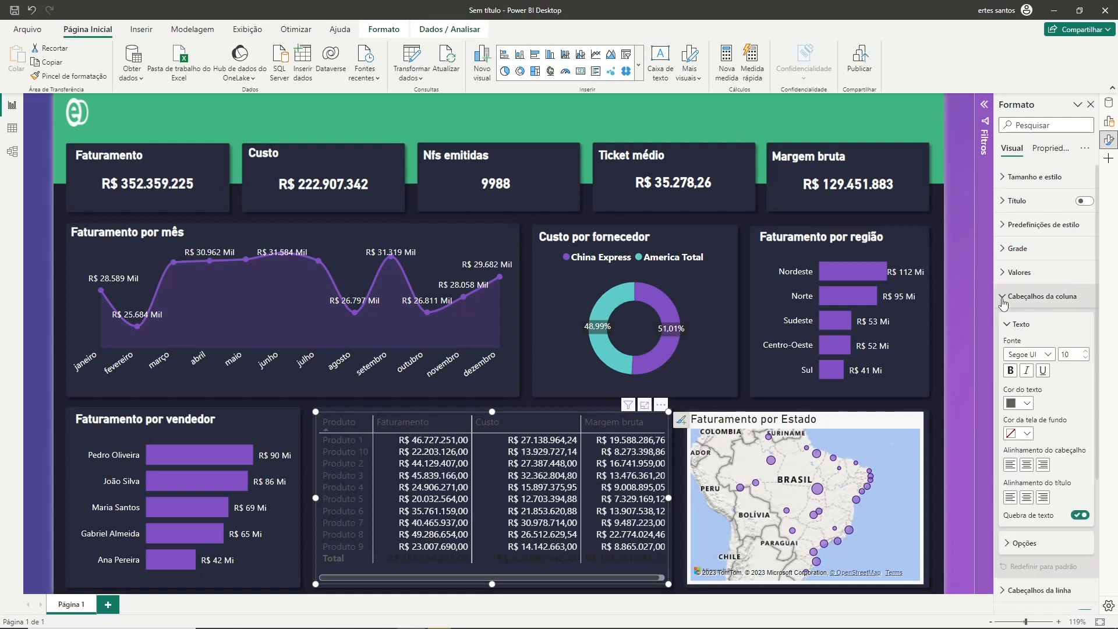
{"action": "left_click", "coordinate": [1025, 403]}
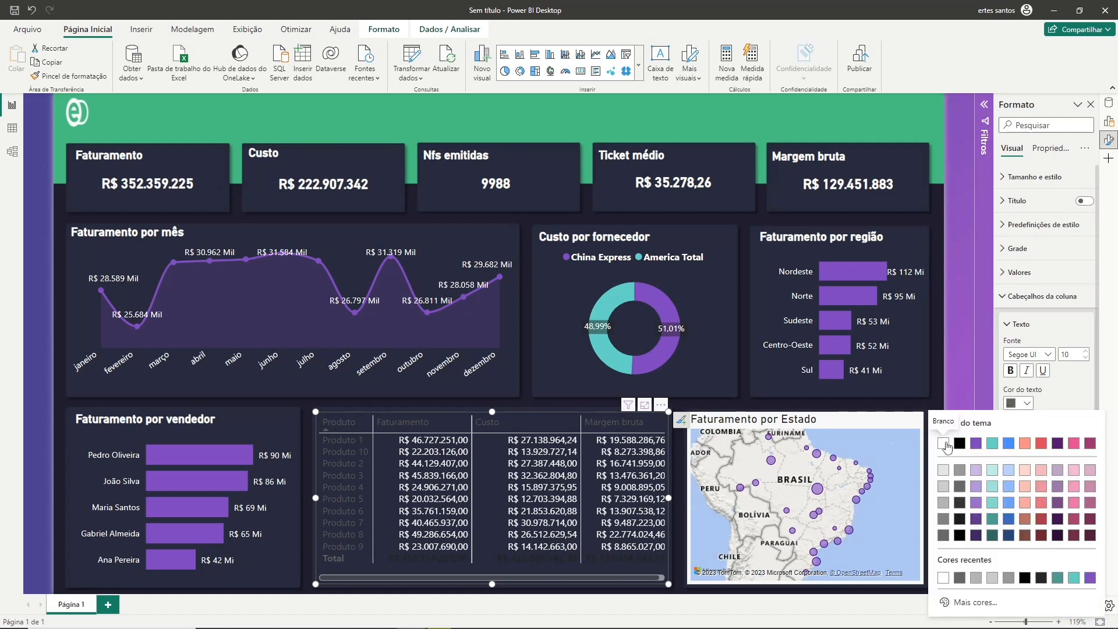
{"action": "left_click", "coordinate": [944, 444]}
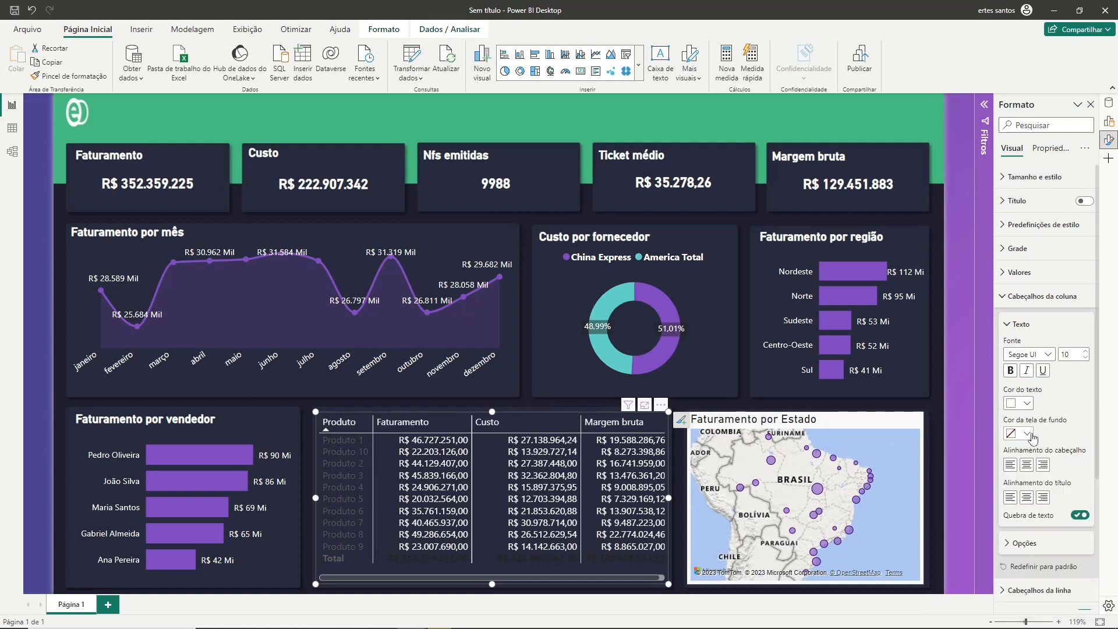
{"action": "left_click", "coordinate": [1028, 434]}
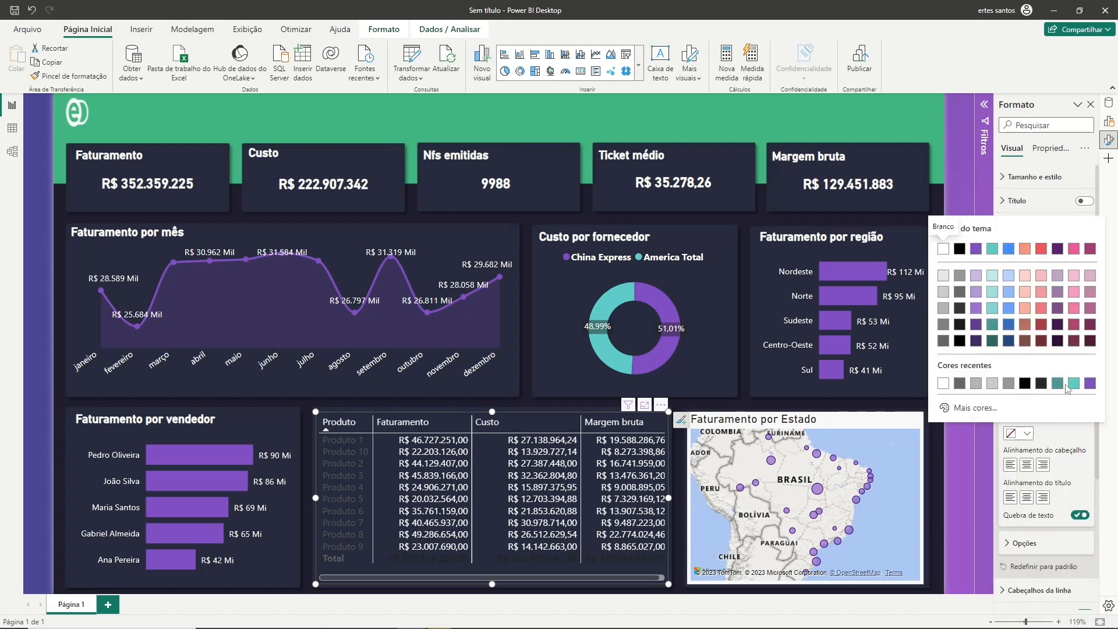
{"action": "left_click", "coordinate": [994, 327]}
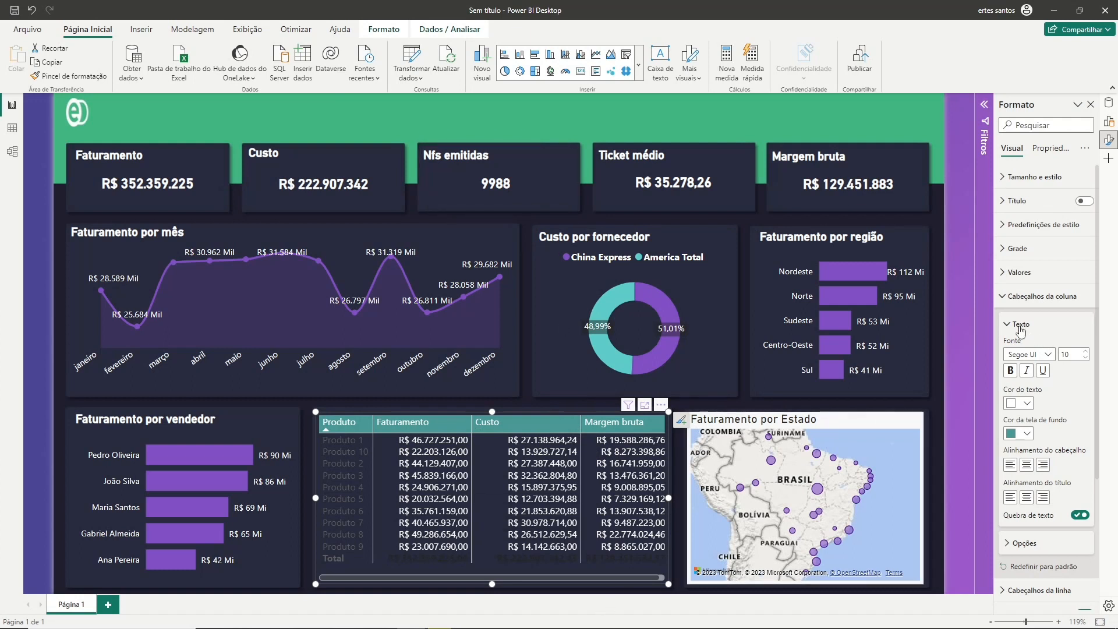
{"action": "left_click", "coordinate": [1003, 299]}
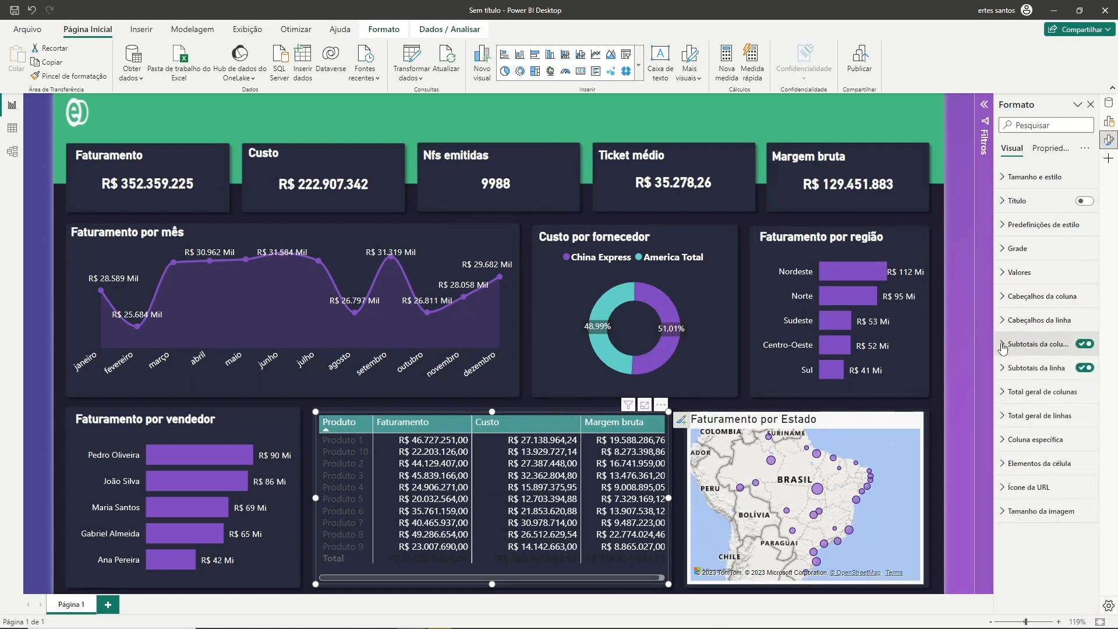
Set the row header text of the product matrix to white.
{"action": "left_click", "coordinate": [1004, 321]}
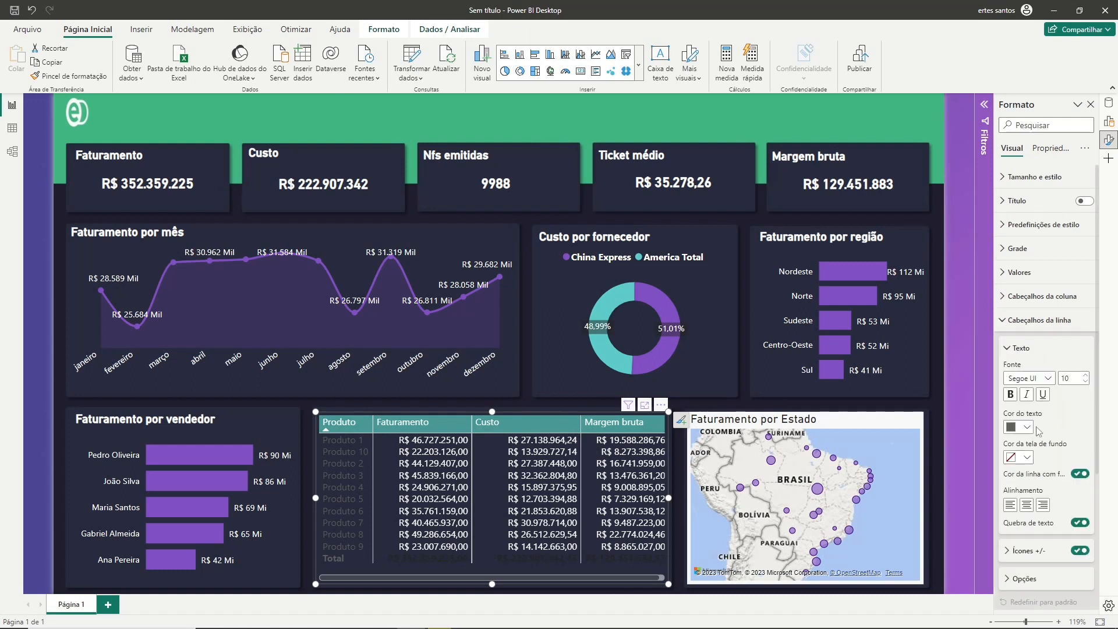
{"action": "left_click", "coordinate": [1025, 427]}
{"action": "left_click", "coordinate": [960, 377]}
{"action": "left_click", "coordinate": [1007, 326]}
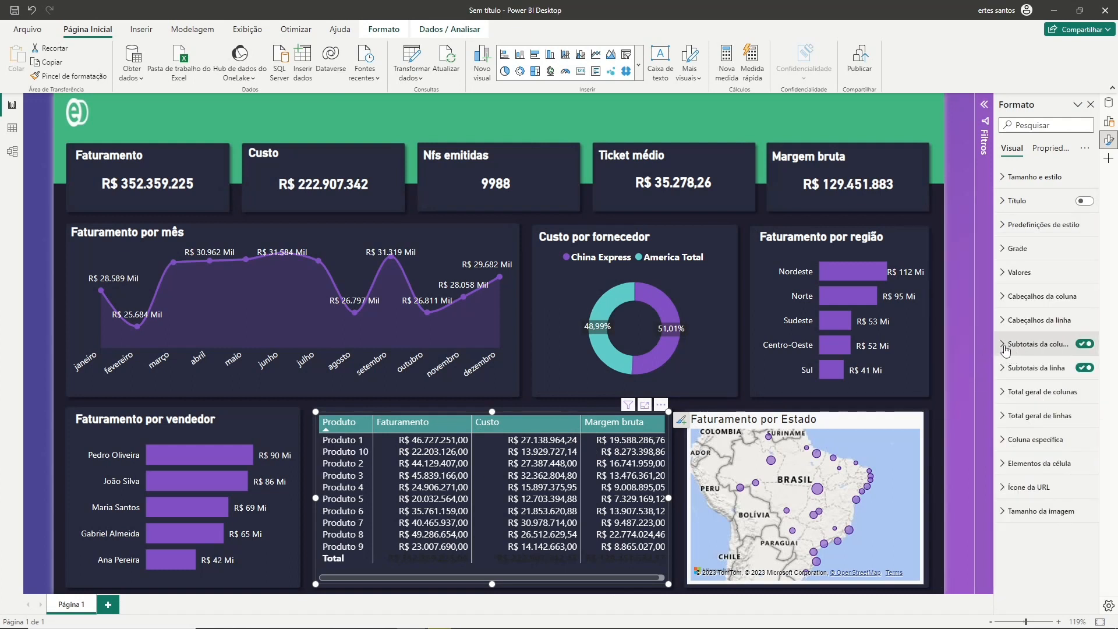
Set the text colour of the product matrix column subtotal values to white.
{"action": "left_click", "coordinate": [1004, 344]}
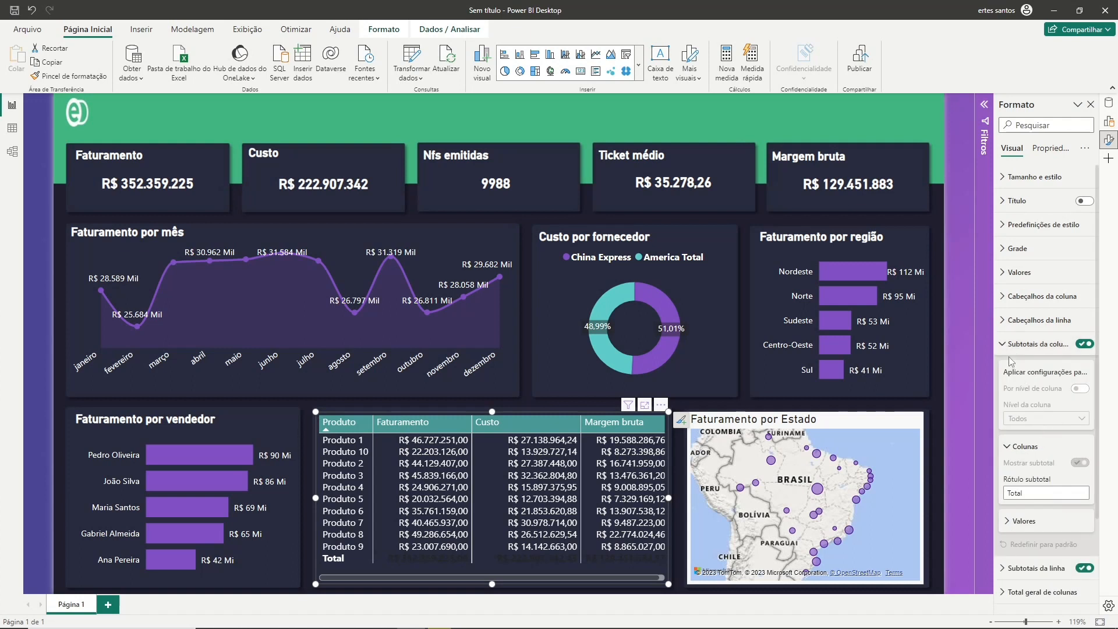
{"action": "left_click", "coordinate": [1012, 525]}
{"action": "scroll", "coordinate": [1012, 526], "scroll_direction": "down", "scroll_amount": 3}
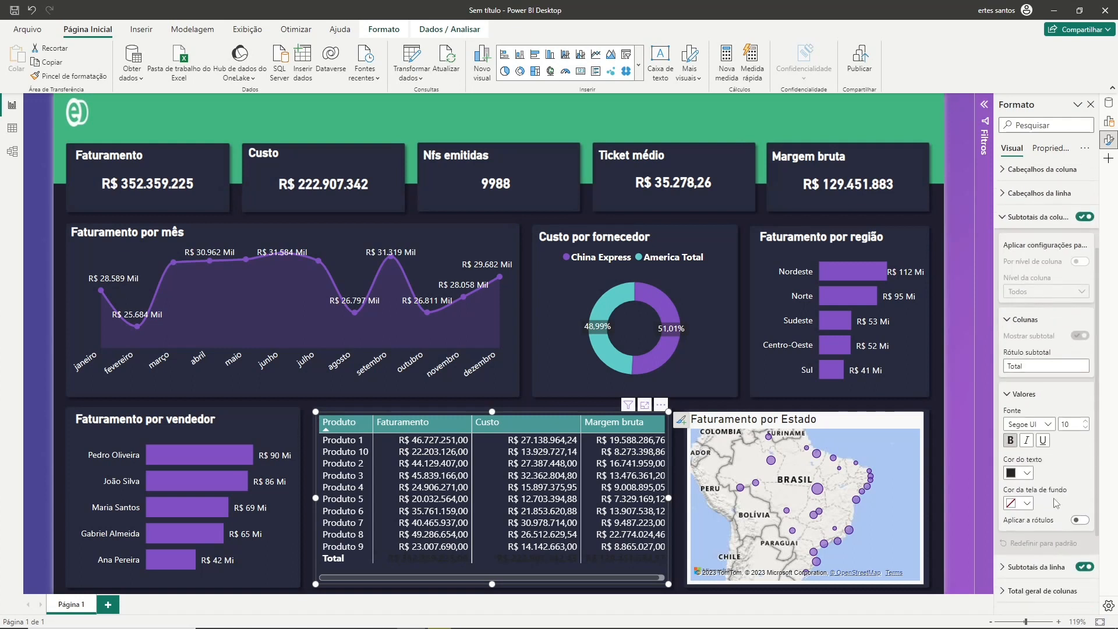
{"action": "left_click", "coordinate": [1022, 467]}
{"action": "left_click", "coordinate": [944, 416]}
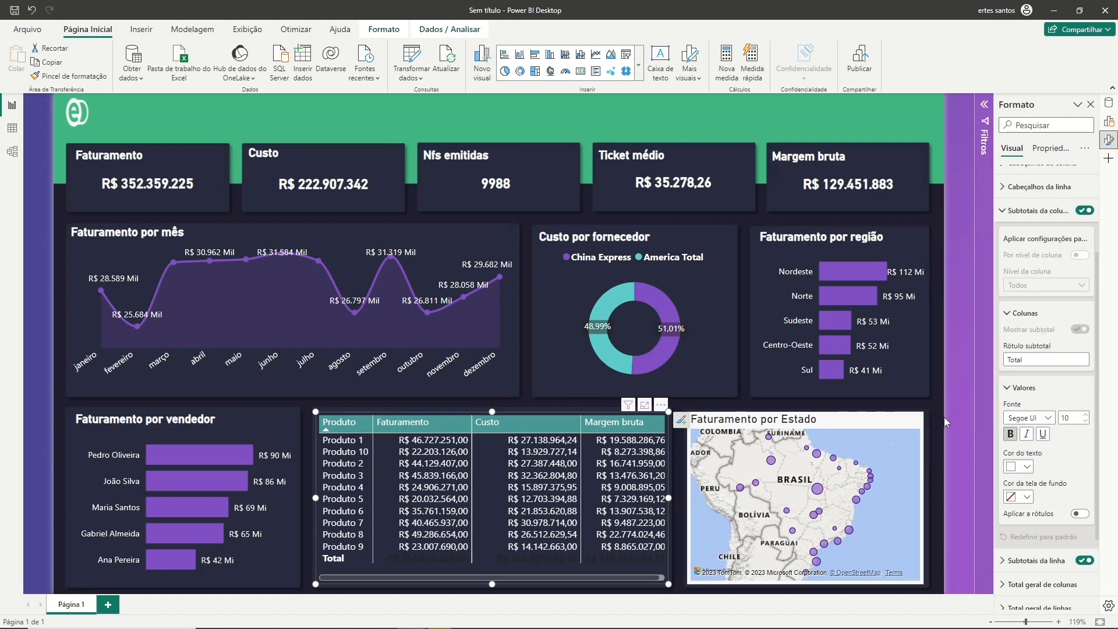
{"action": "left_click", "coordinate": [1004, 213]}
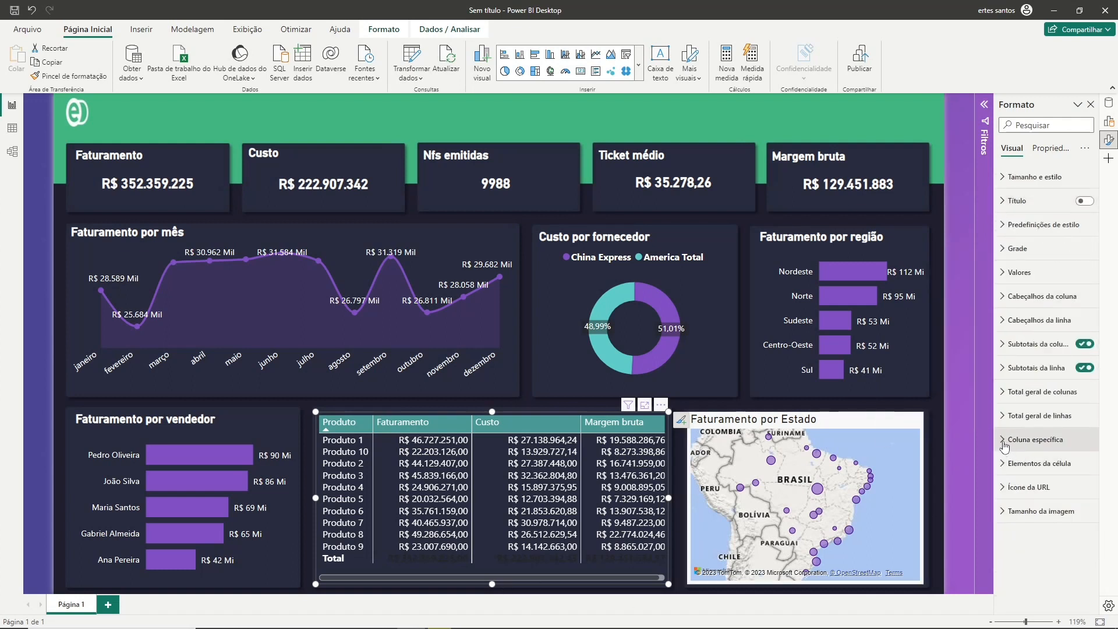
Set the text colour of the product matrix row grand total values to white.
{"action": "left_click", "coordinate": [1007, 423]}
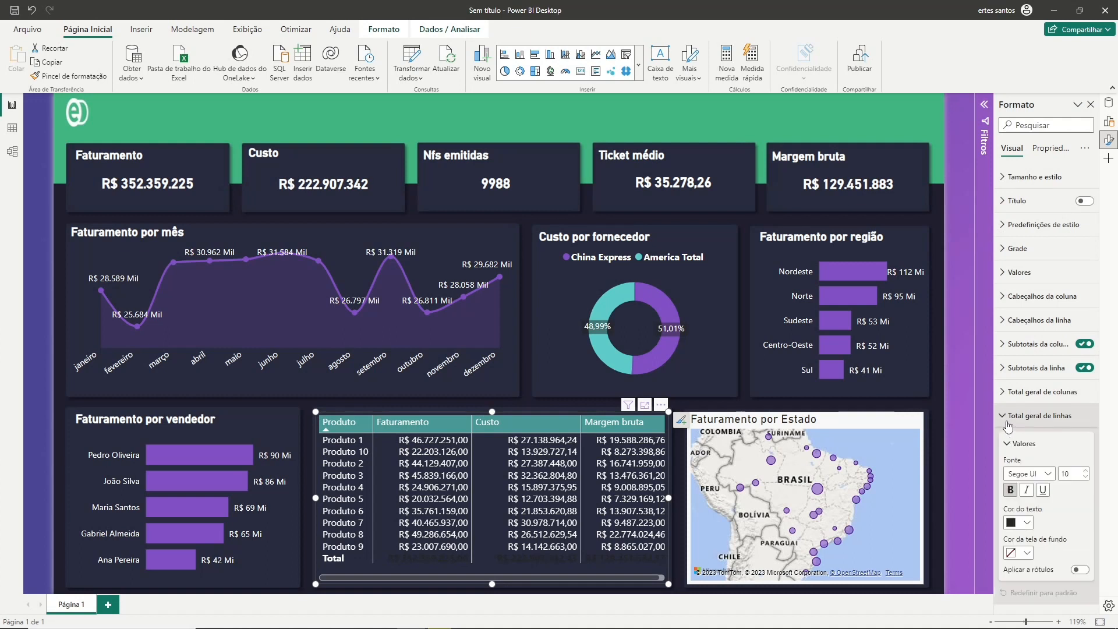
{"action": "left_click", "coordinate": [1028, 523]}
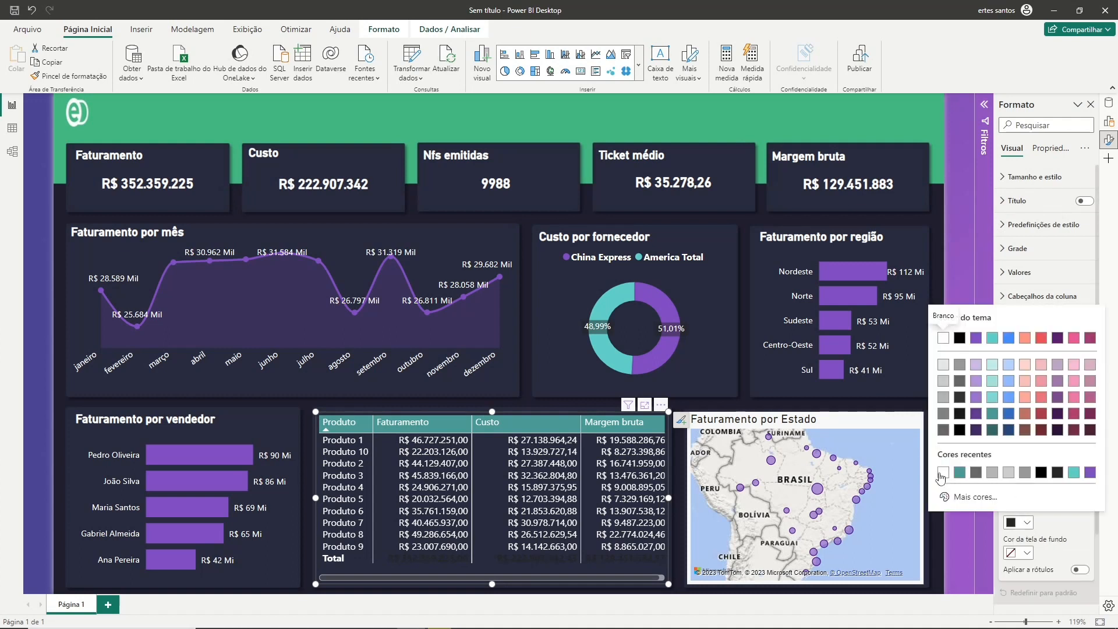
{"action": "left_click", "coordinate": [943, 472]}
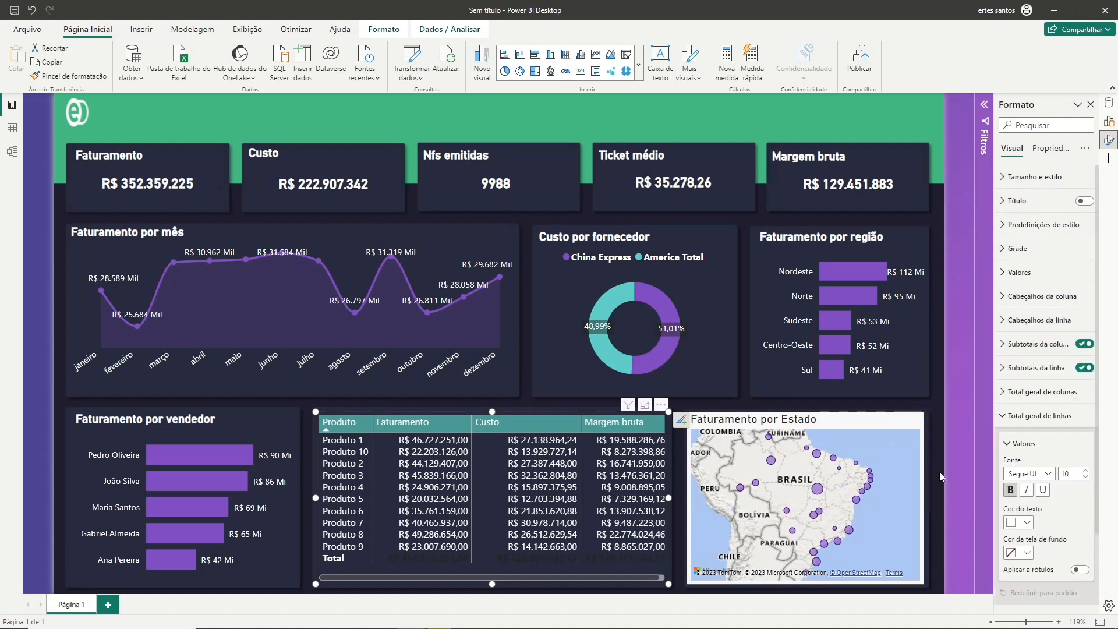
{"action": "left_click", "coordinate": [1007, 416]}
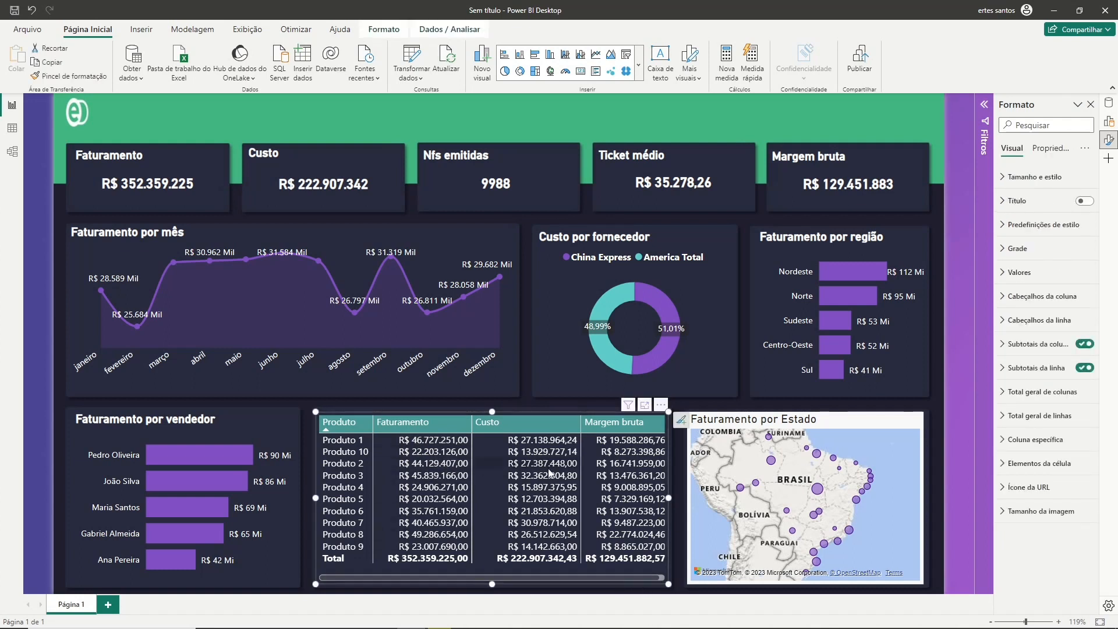
Turn on data bars for the Faturamento series in the product matrix and sort the matrix by Faturamento in descending order.
{"action": "left_click", "coordinate": [1007, 468]}
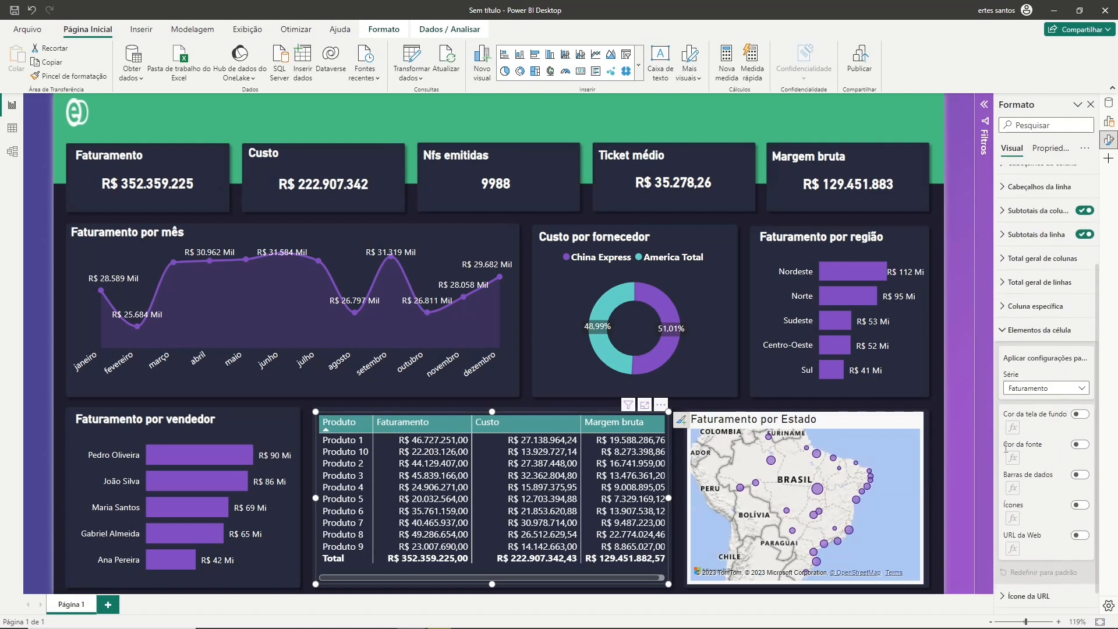
{"action": "left_click", "coordinate": [1079, 474]}
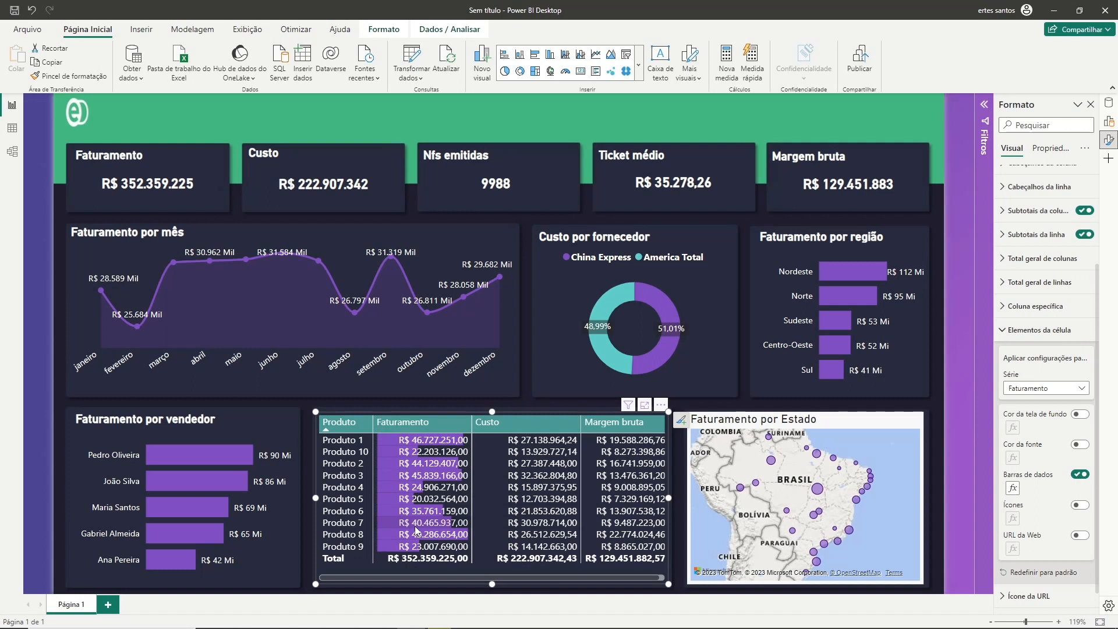
{"action": "left_click", "coordinate": [379, 430]}
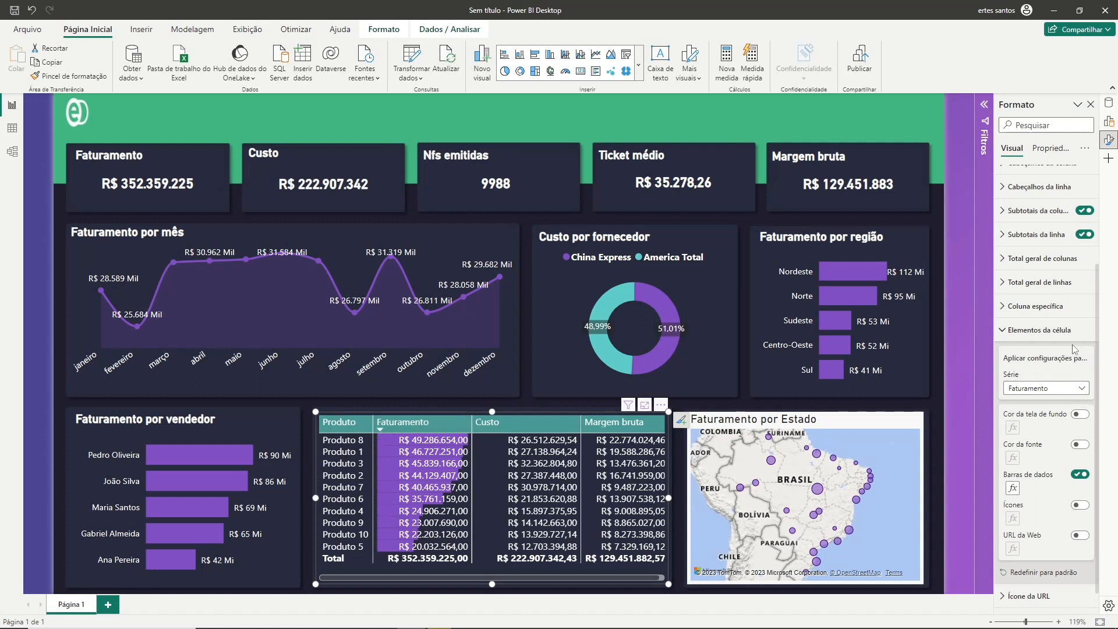
Turn on data bars for the Custo series in the product matrix and make the positive bars red.
{"action": "left_click", "coordinate": [1083, 391]}
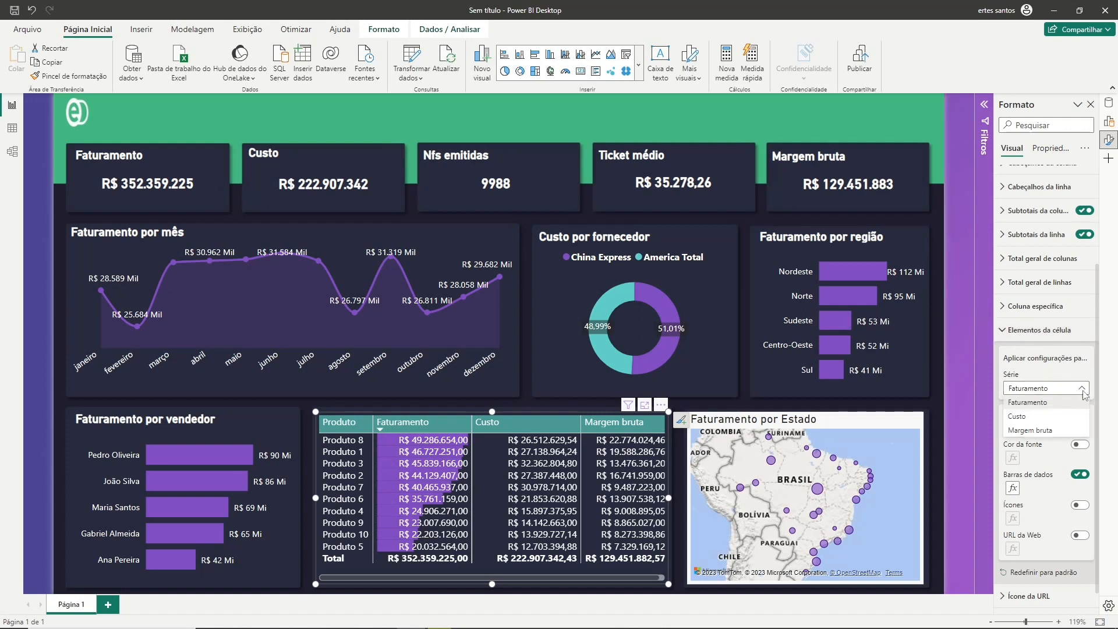
{"action": "left_click", "coordinate": [1032, 420]}
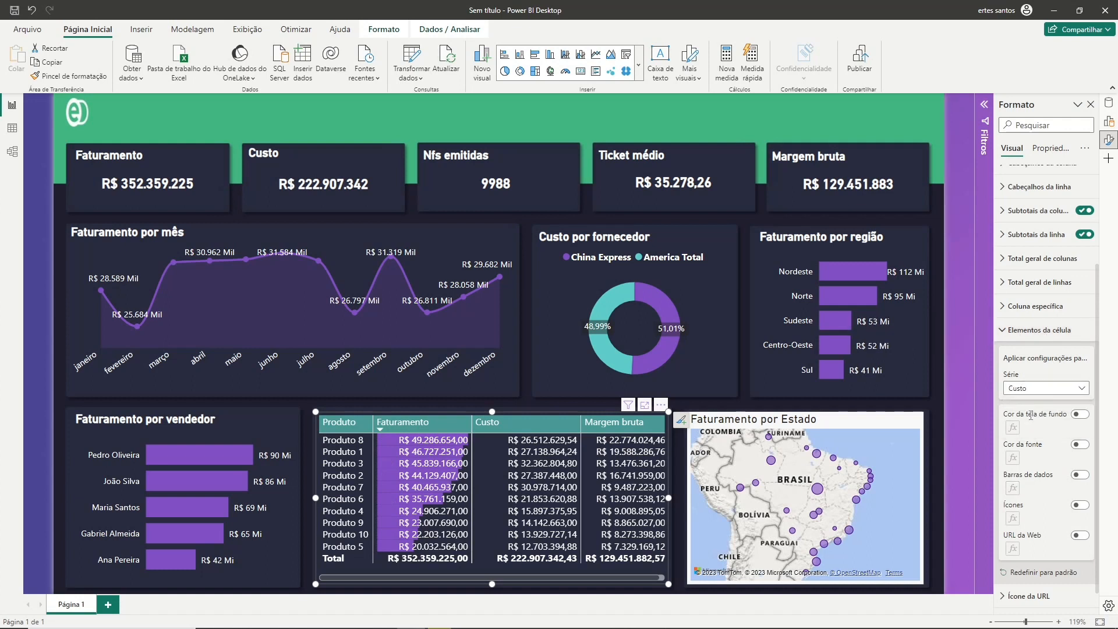
{"action": "left_click", "coordinate": [1081, 475]}
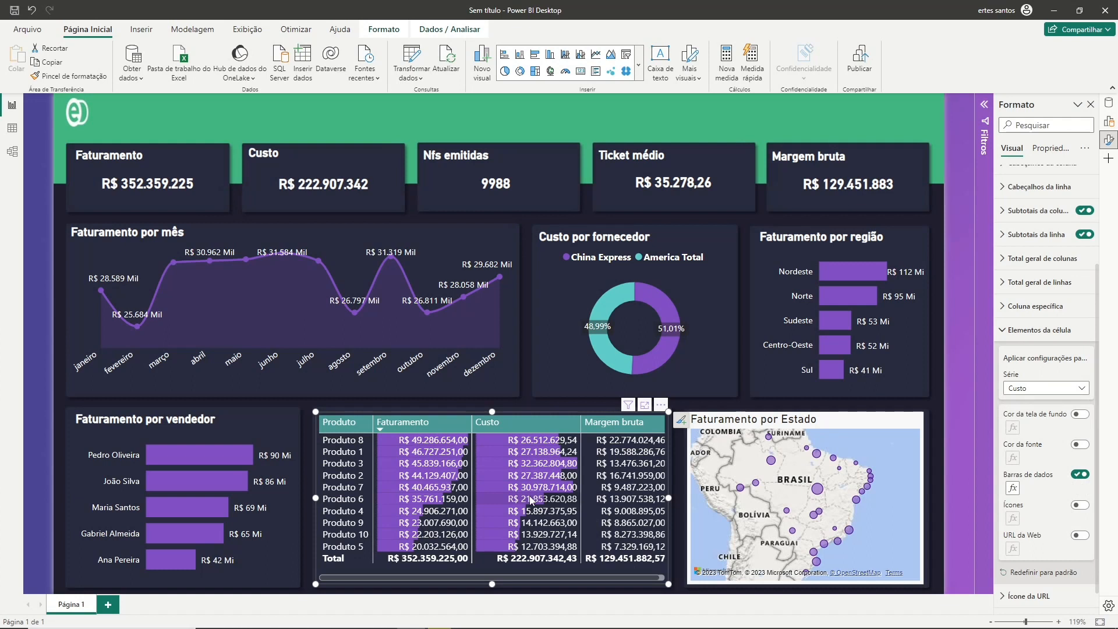
{"action": "left_click", "coordinate": [1014, 489]}
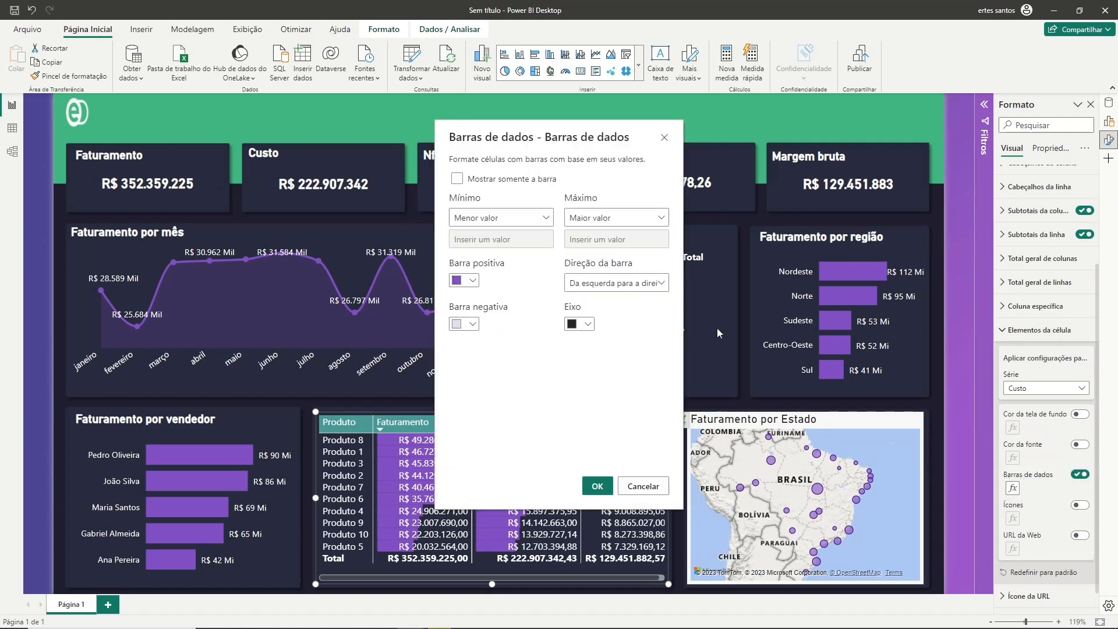
{"action": "left_click", "coordinate": [474, 282]}
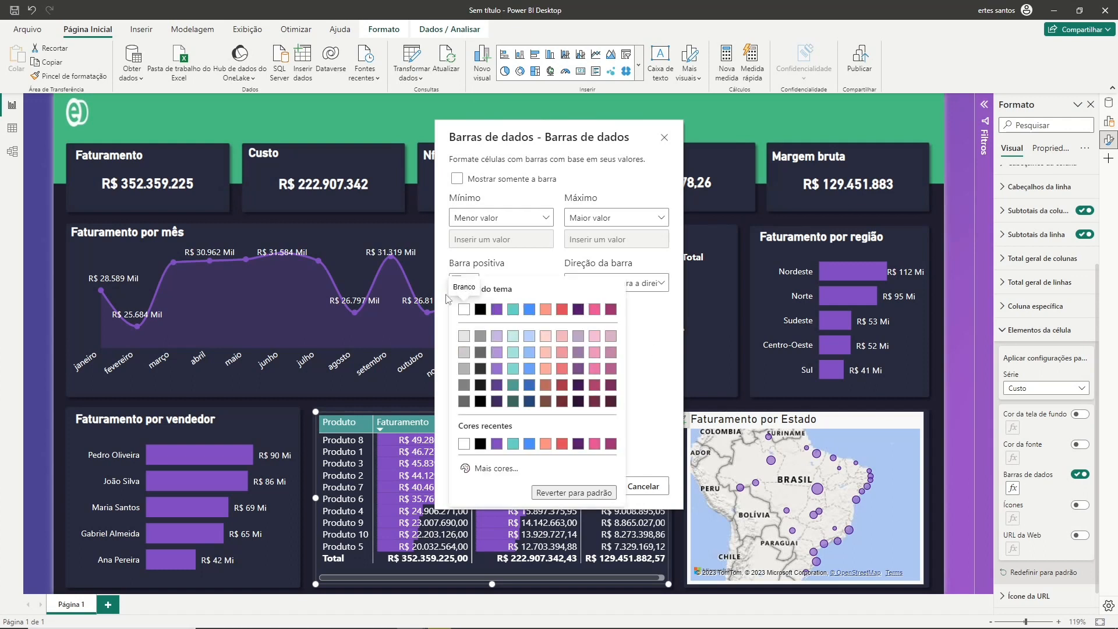
{"action": "left_click", "coordinate": [497, 309]}
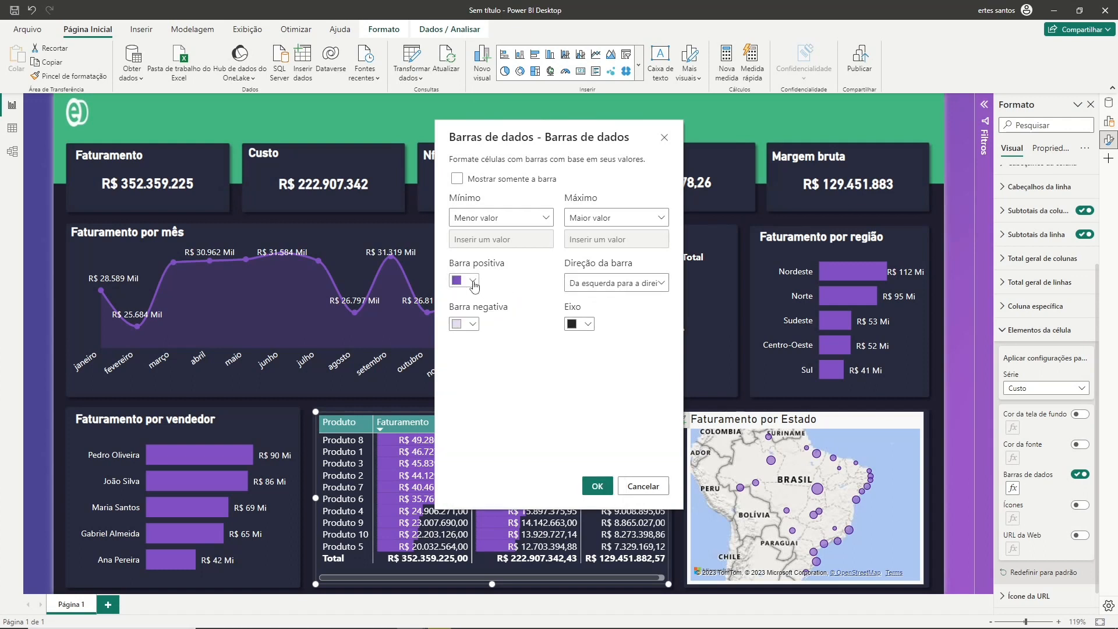
{"action": "left_click", "coordinate": [473, 283]}
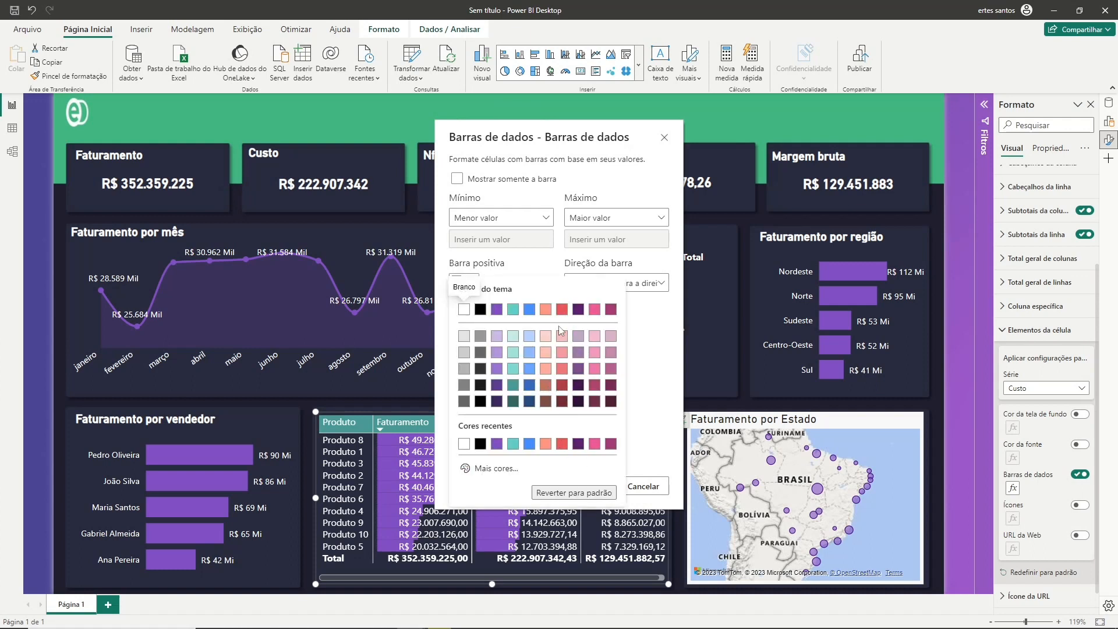
{"action": "left_click", "coordinate": [561, 309]}
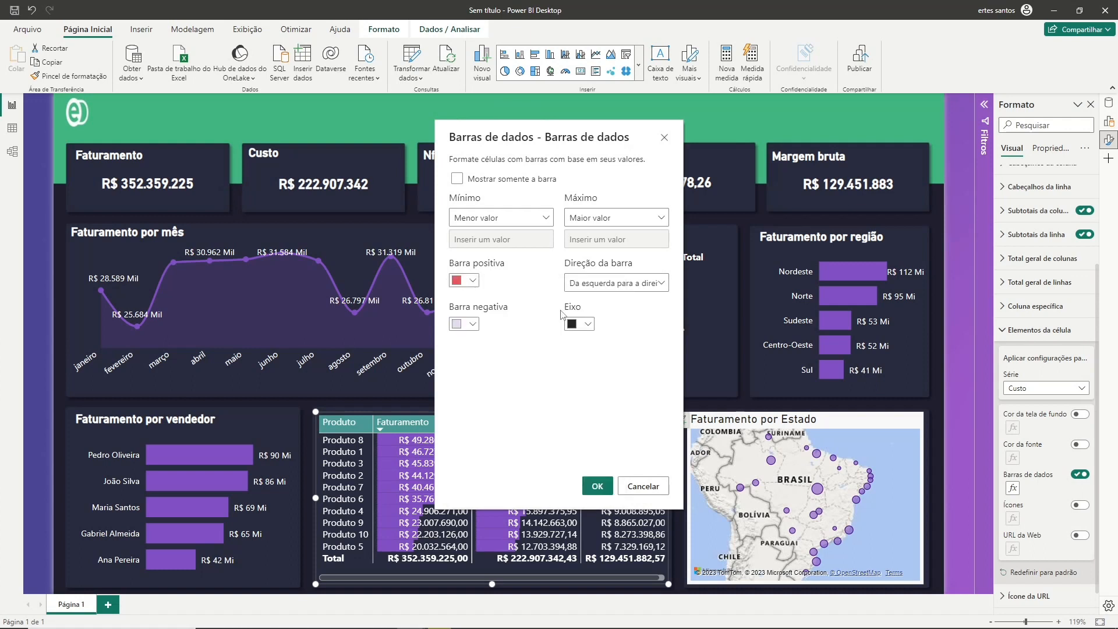
{"action": "left_click", "coordinate": [594, 485]}
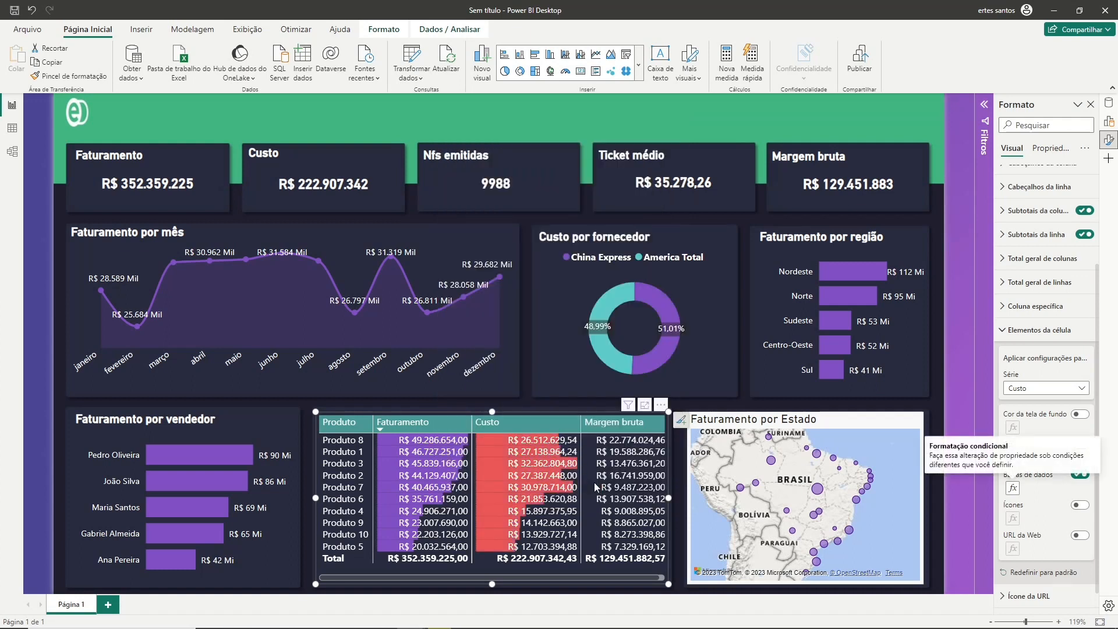
Turn on data bars for the Margem bruta series in the product matrix and make the positive bars light blue.
{"action": "mouse_move", "coordinate": [723, 628]}
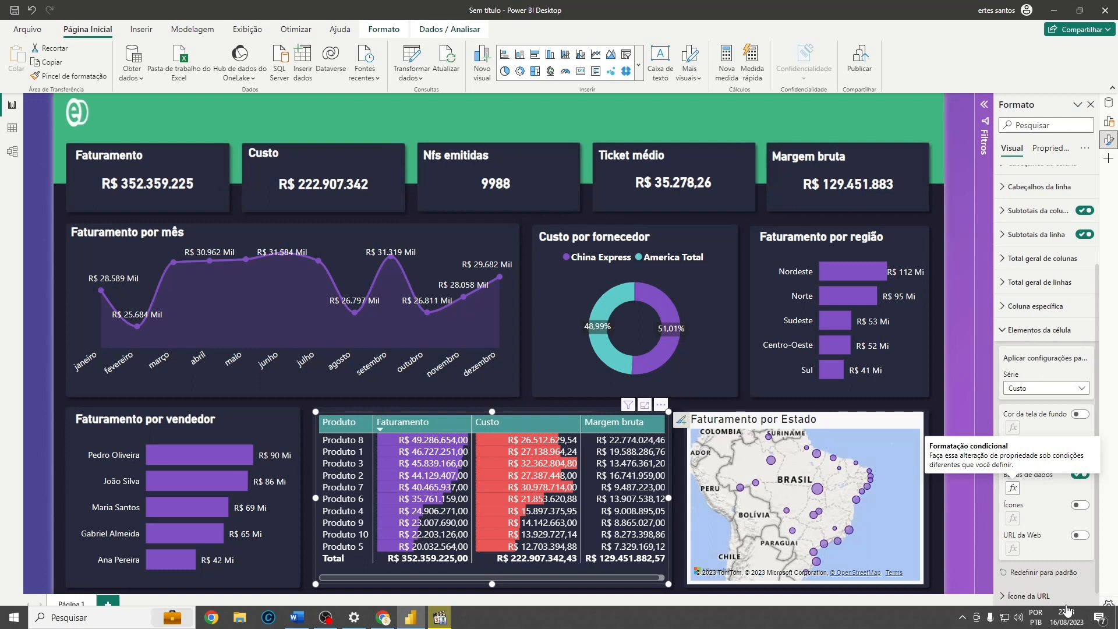
{"action": "left_click", "coordinate": [1077, 392]}
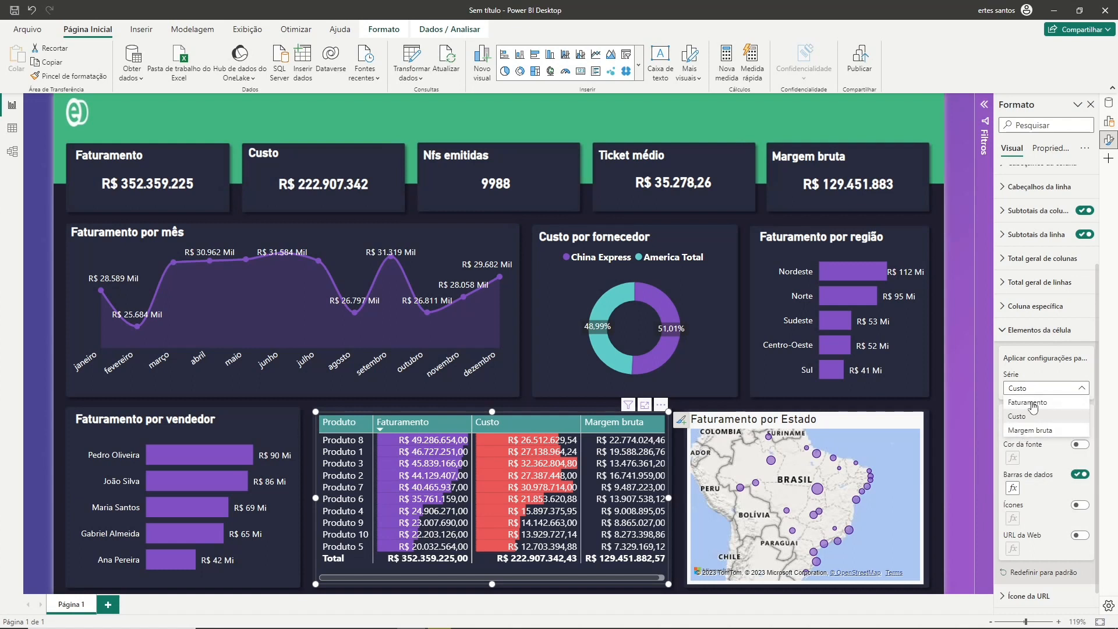
{"action": "left_click", "coordinate": [1030, 430]}
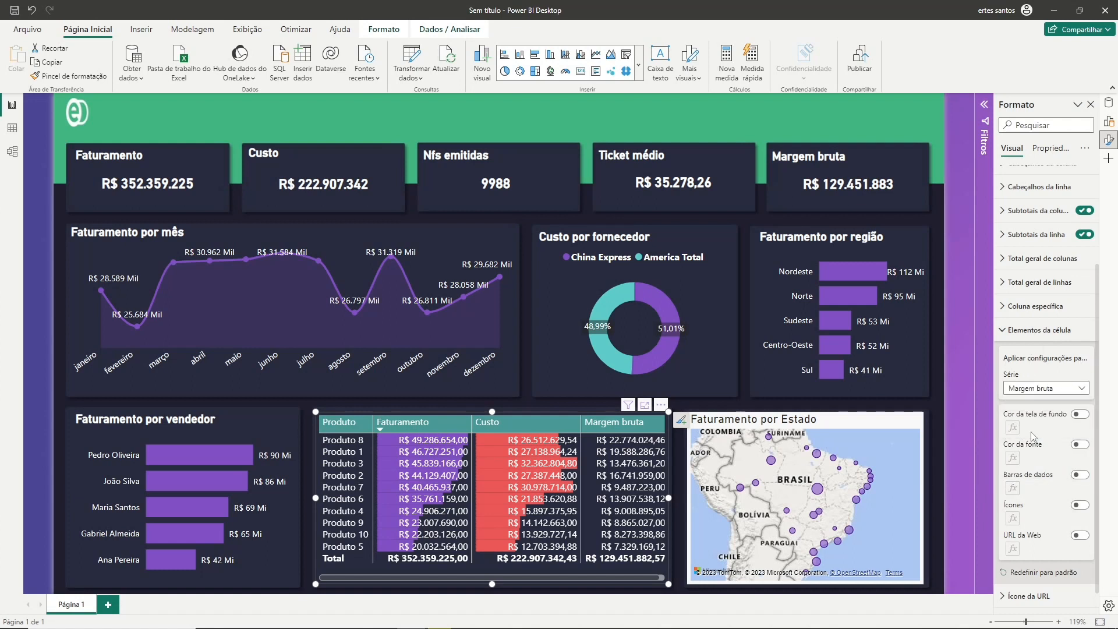
{"action": "left_click", "coordinate": [1080, 475]}
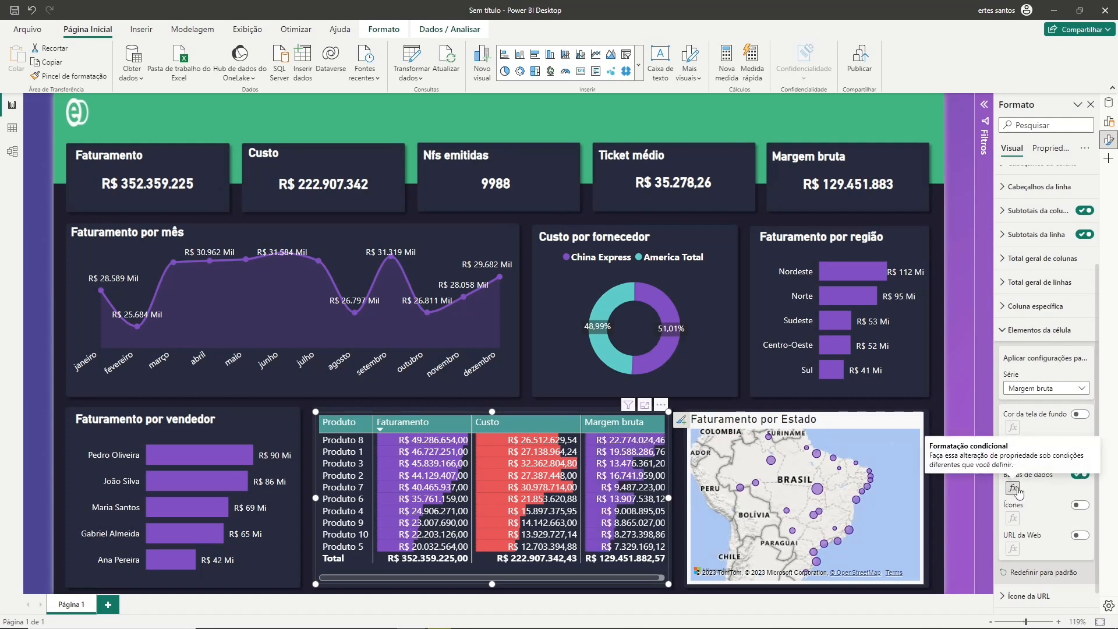
{"action": "left_click", "coordinate": [1015, 490]}
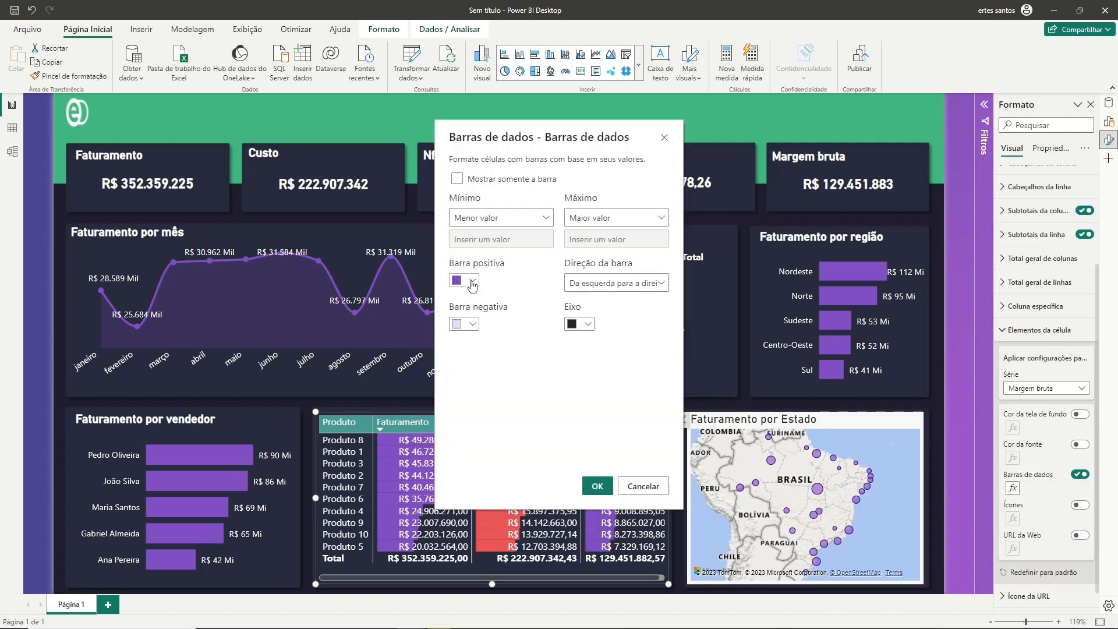
{"action": "left_click", "coordinate": [472, 281]}
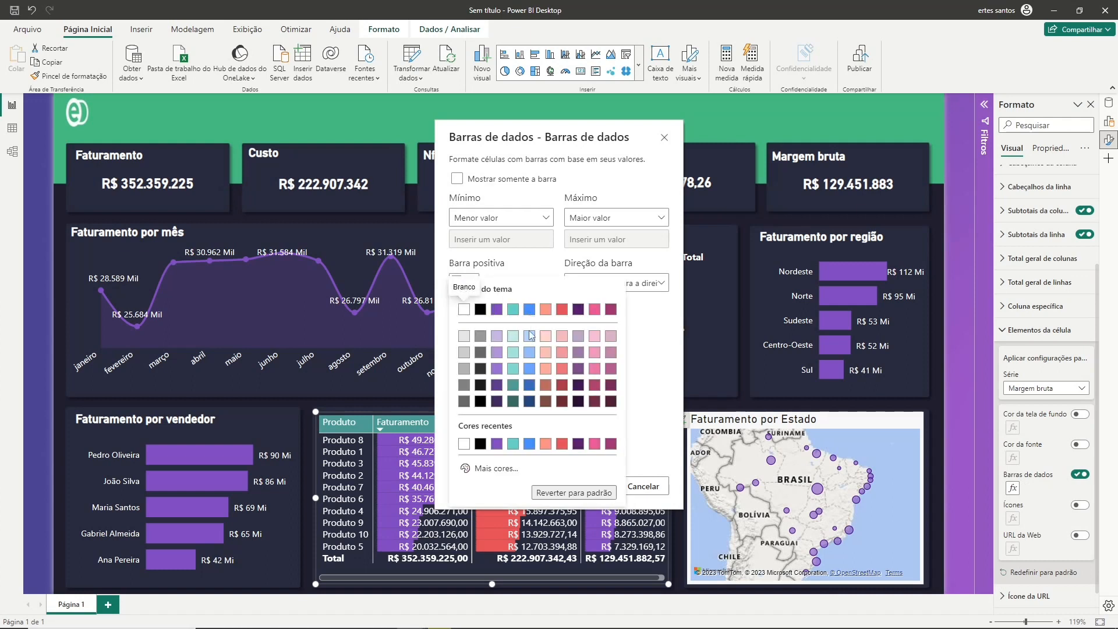
{"action": "left_click", "coordinate": [546, 350]}
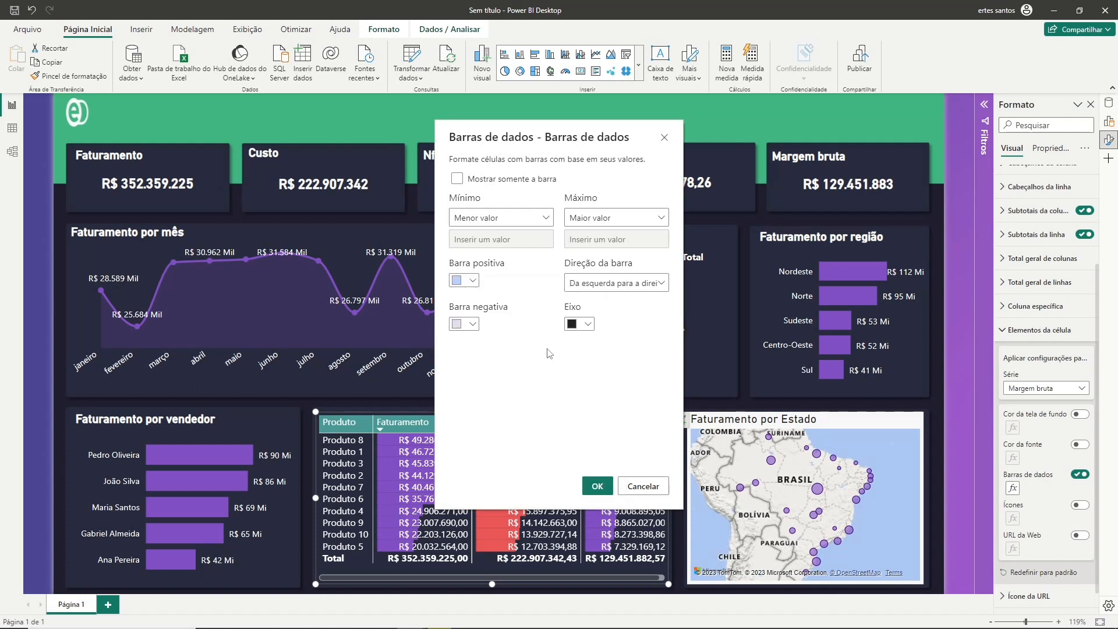
{"action": "left_click", "coordinate": [598, 486]}
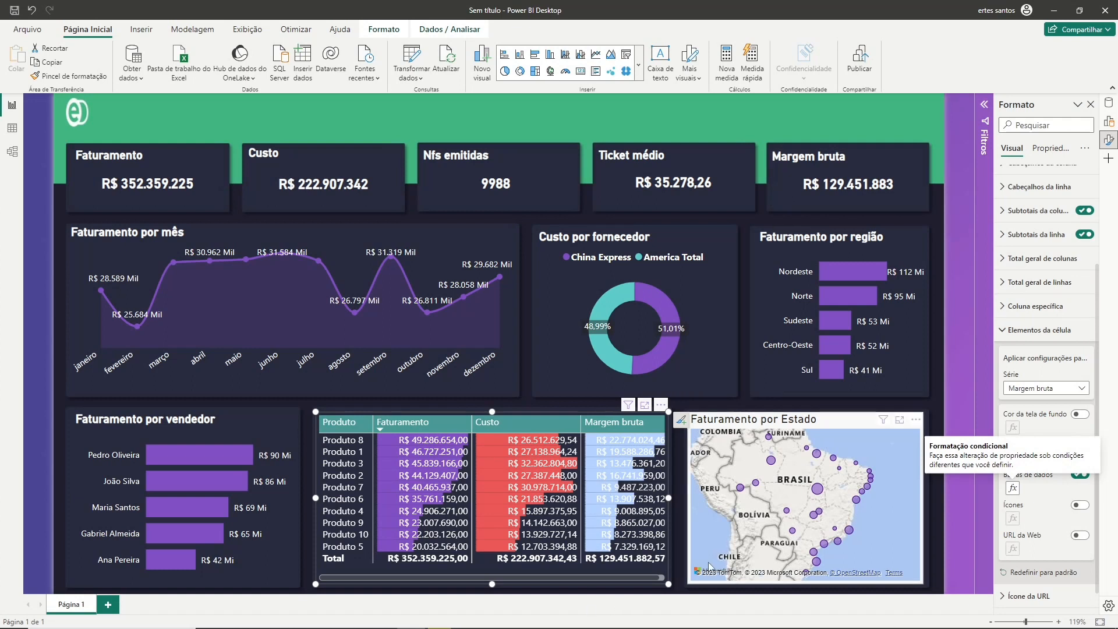
Turn off the title of the Faturamento por Estado map.
{"action": "left_click", "coordinate": [676, 547]}
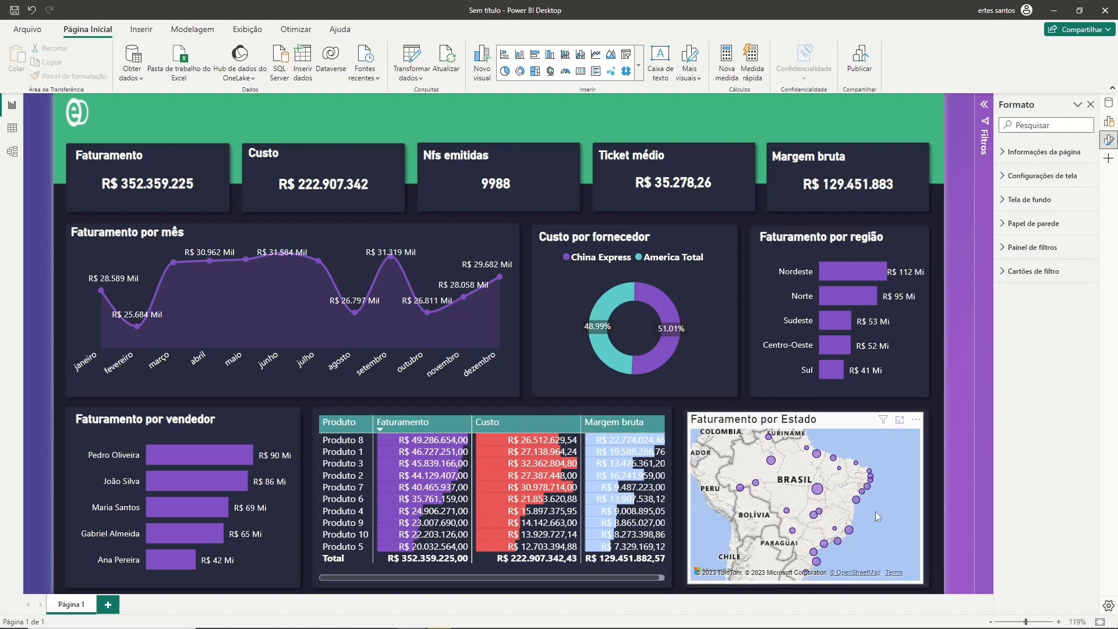
{"action": "mouse_move", "coordinate": [819, 493]}
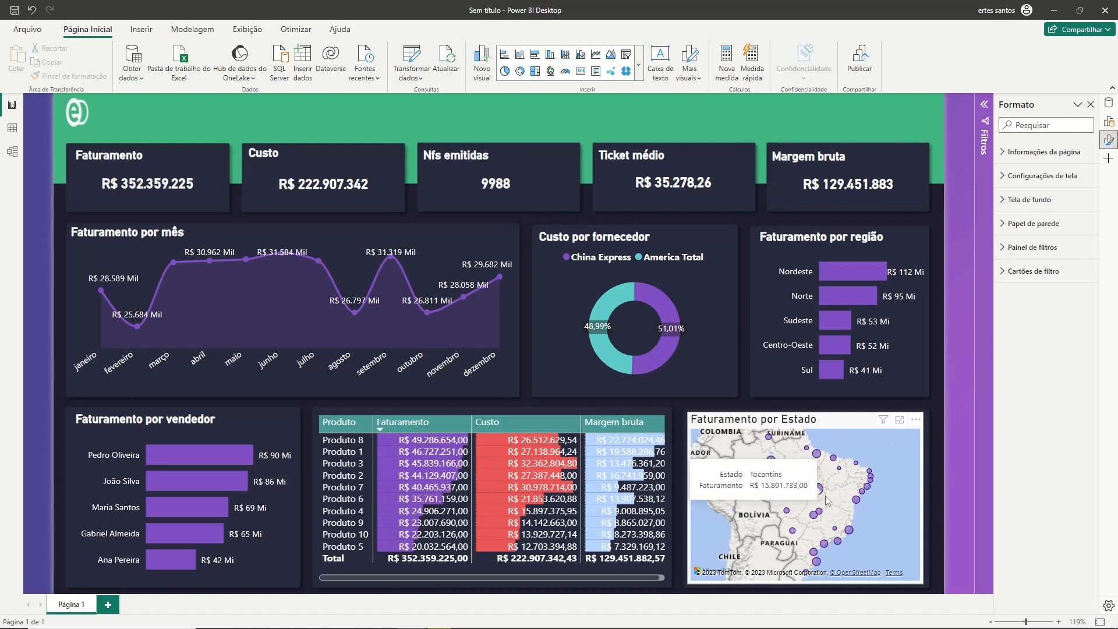
{"action": "left_click", "coordinate": [876, 585]}
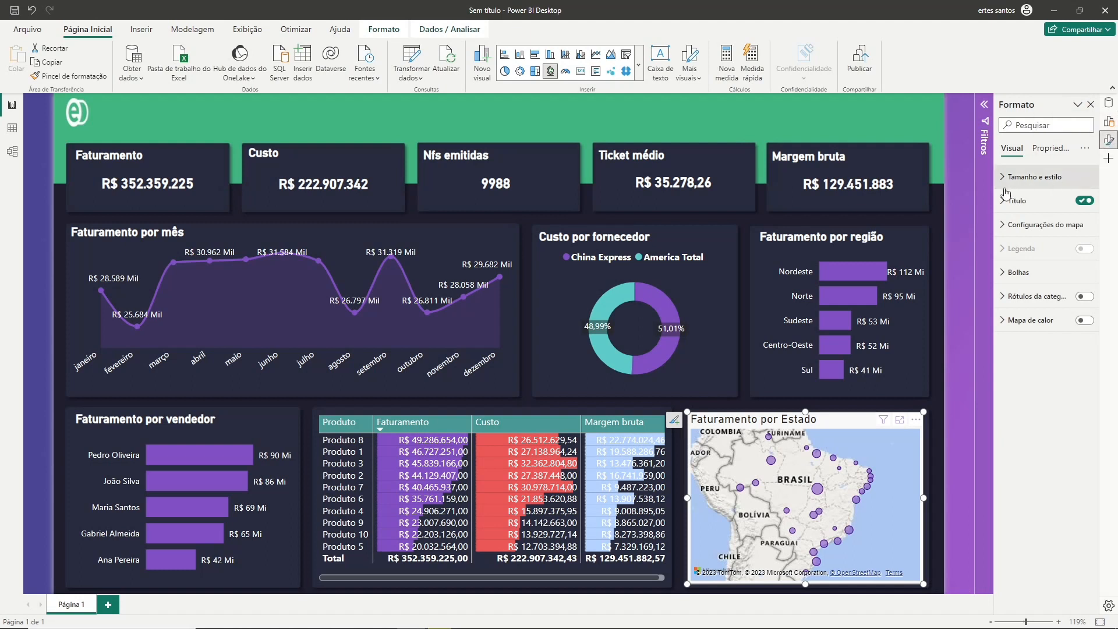
{"action": "left_click", "coordinate": [1086, 201]}
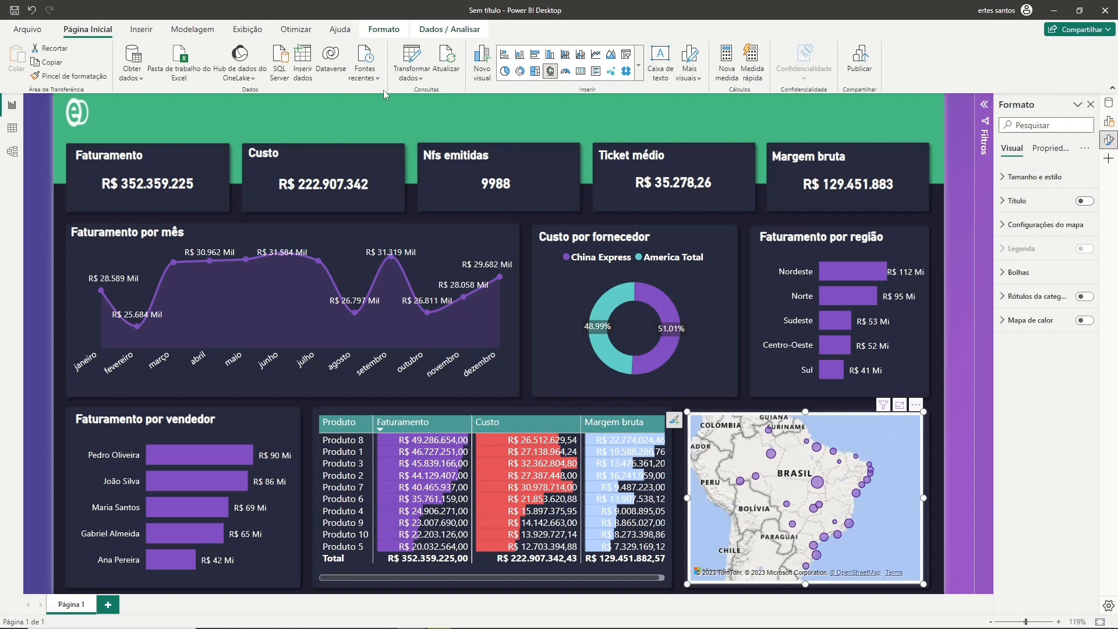
Insert an empty slicer on the report page and move it over the Faturamento por mês chart.
{"action": "left_click", "coordinate": [393, 110]}
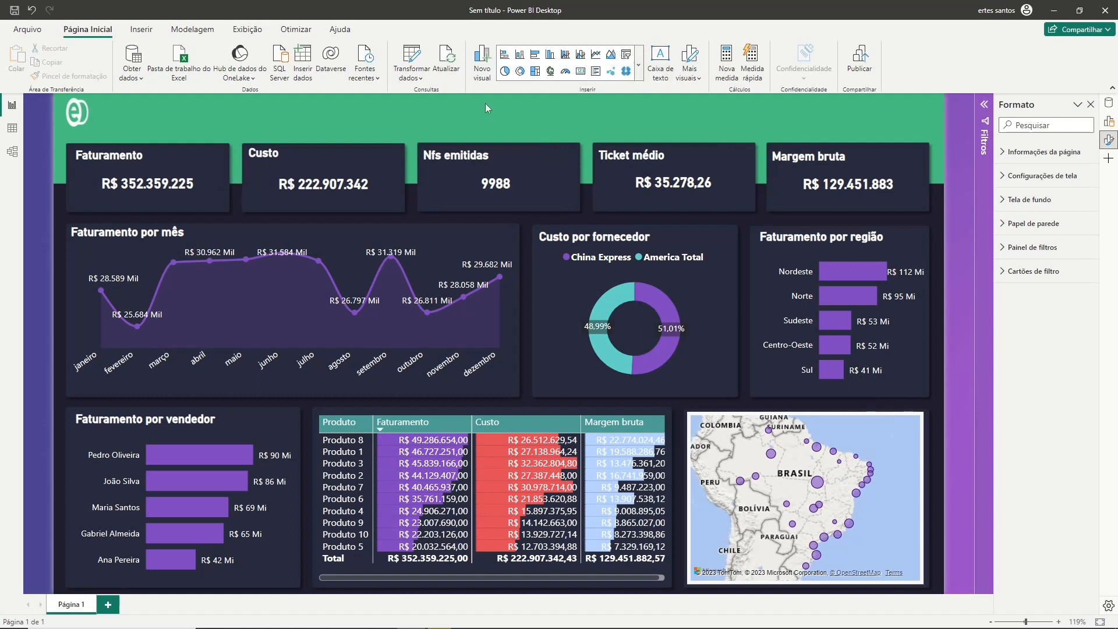
{"action": "left_click", "coordinate": [625, 56]}
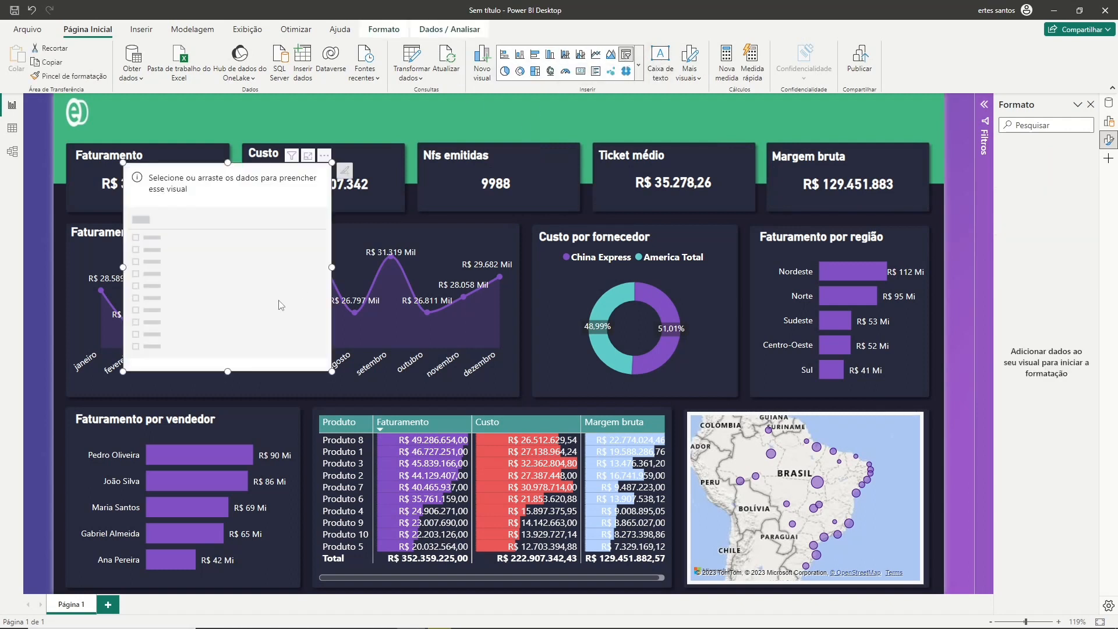
{"action": "left_click_drag", "start_coordinate": [257, 317], "coordinate": [400, 320]}
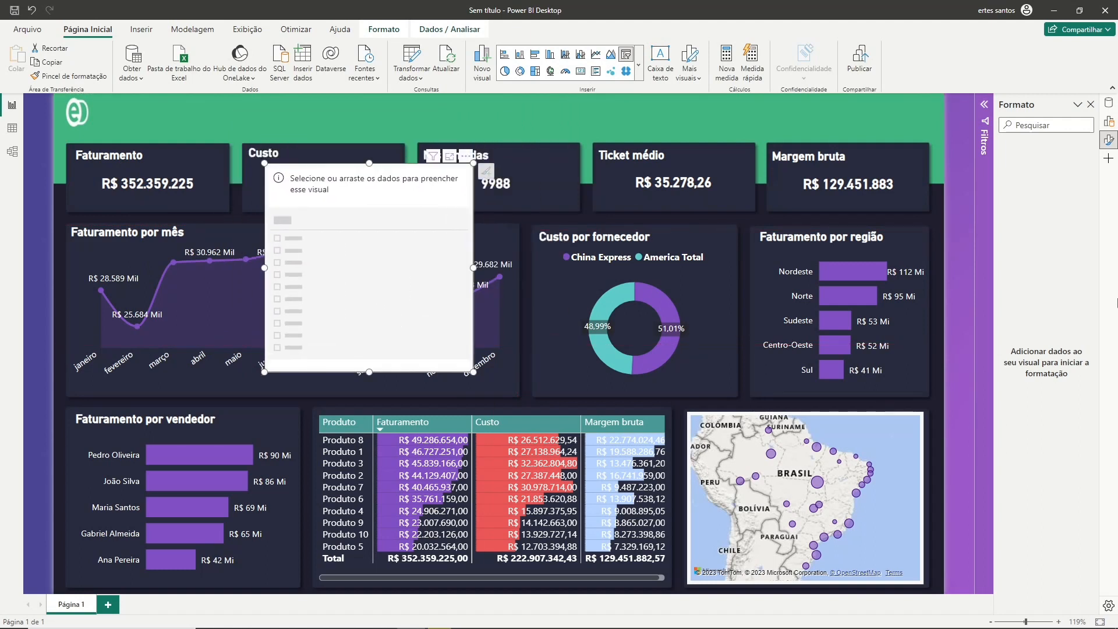
Add the Ano level of the Data_Pedido date hierarchy from Base de Dados to the empty slicer.
{"action": "left_click", "coordinate": [1111, 104]}
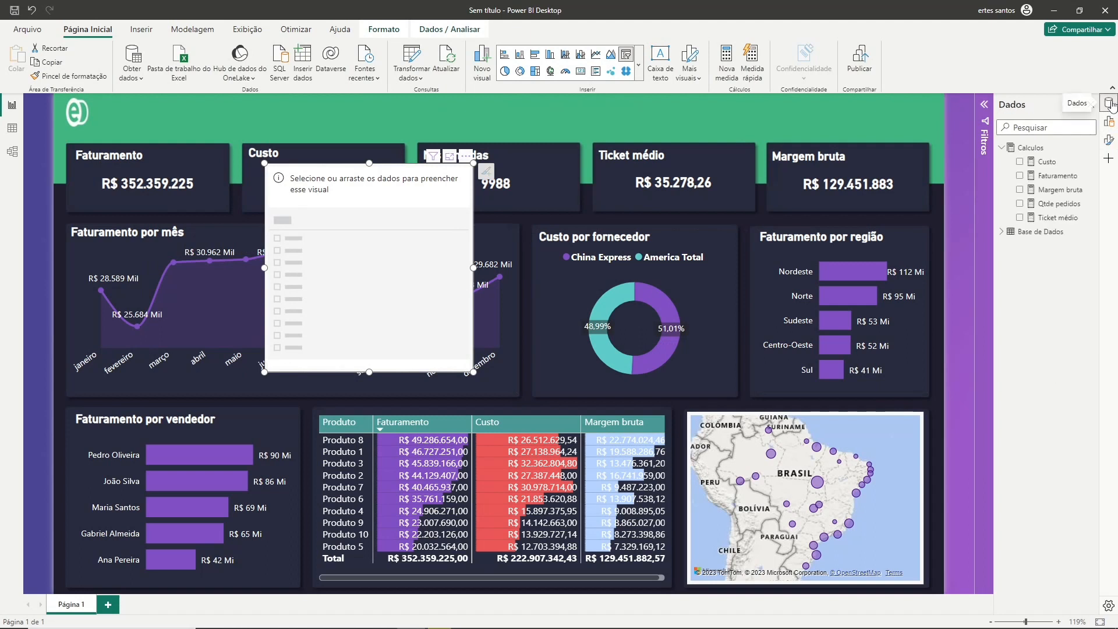
{"action": "left_click", "coordinate": [1009, 149]}
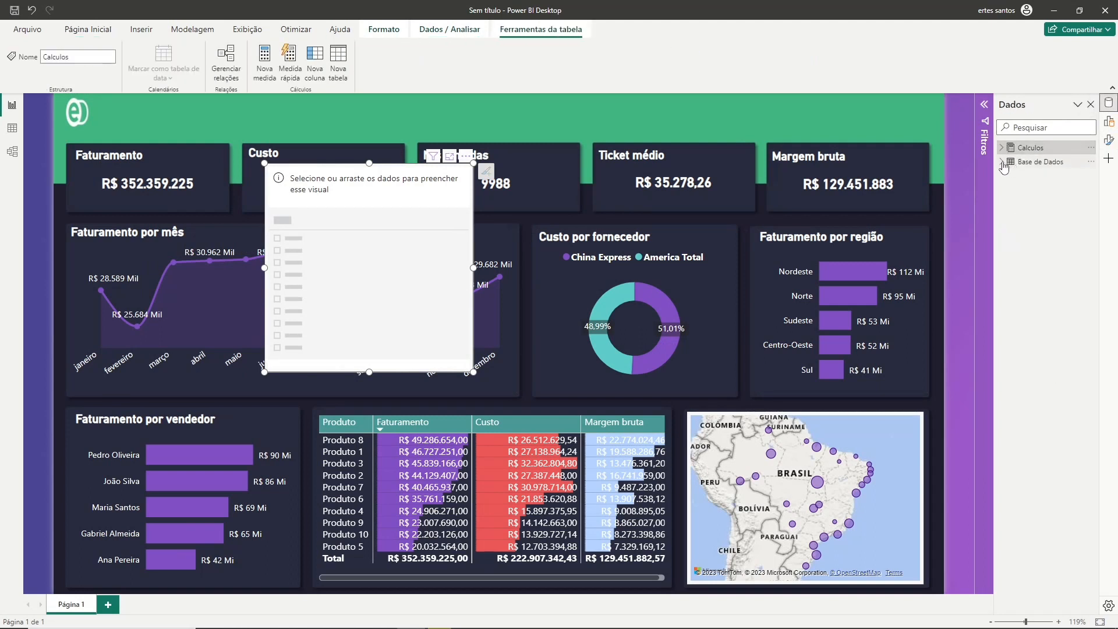
{"action": "left_click", "coordinate": [1003, 162]}
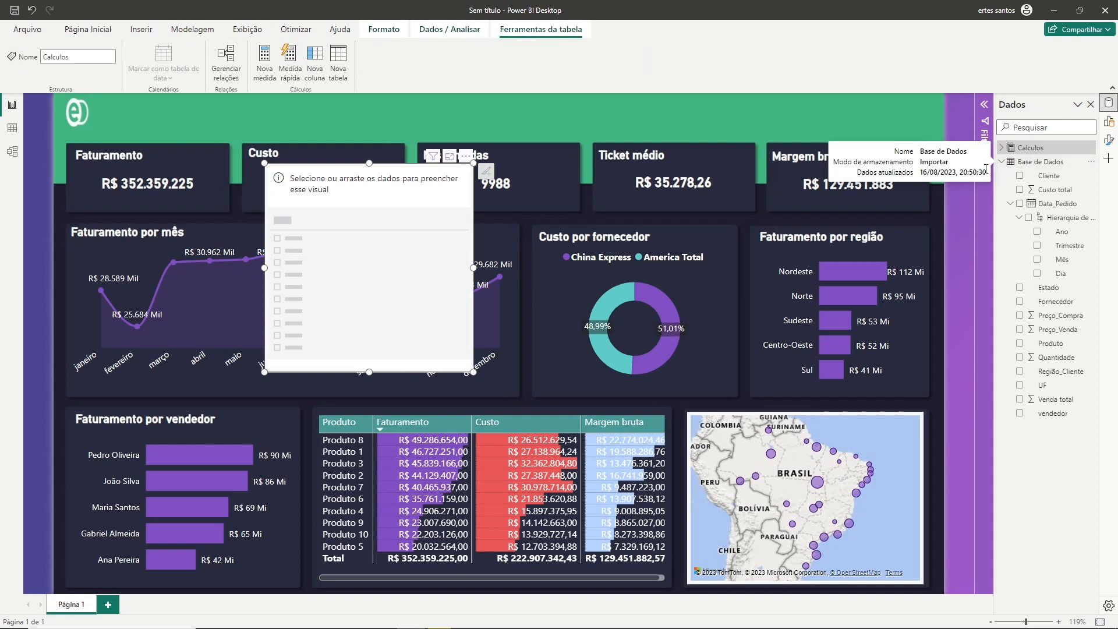
{"action": "left_click", "coordinate": [1011, 204]}
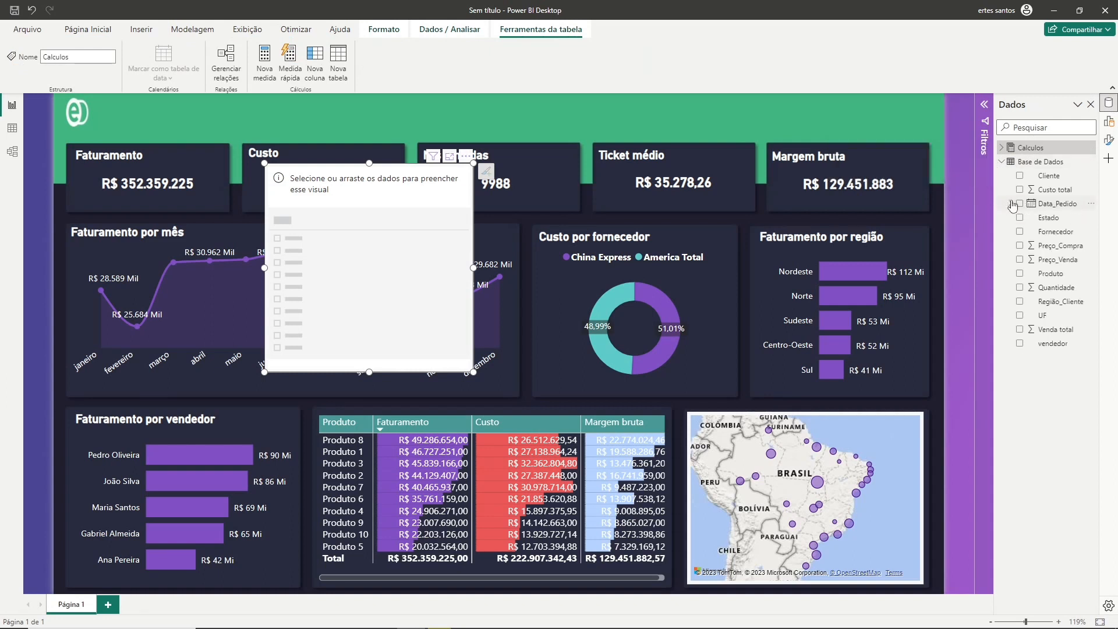
{"action": "left_click", "coordinate": [1013, 204]}
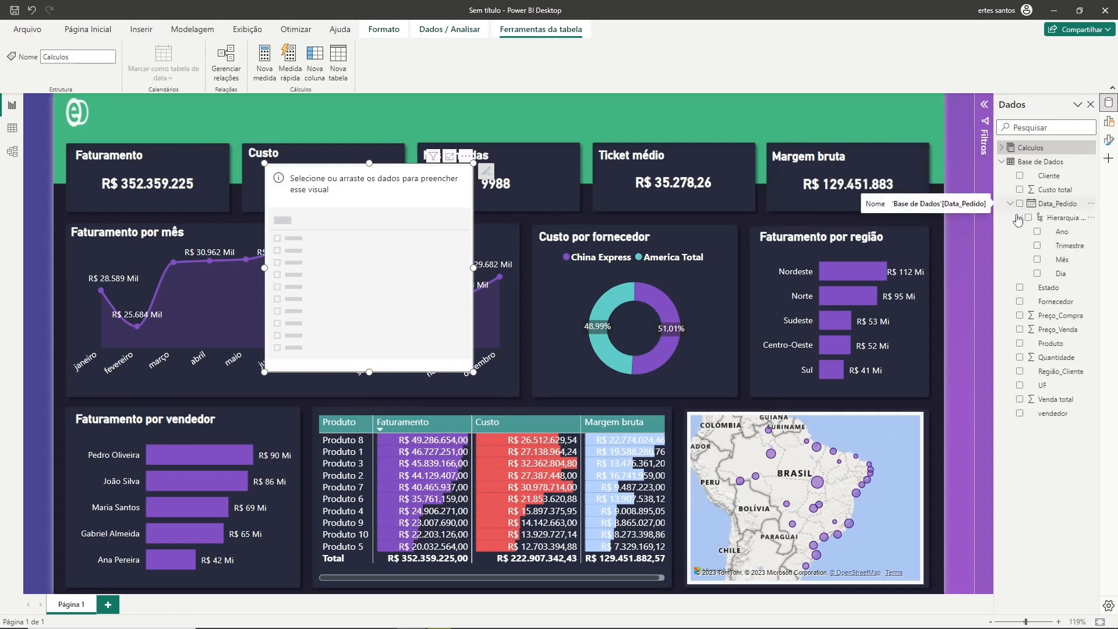
{"action": "left_click", "coordinate": [1018, 218]}
{"action": "left_click", "coordinate": [1019, 218]}
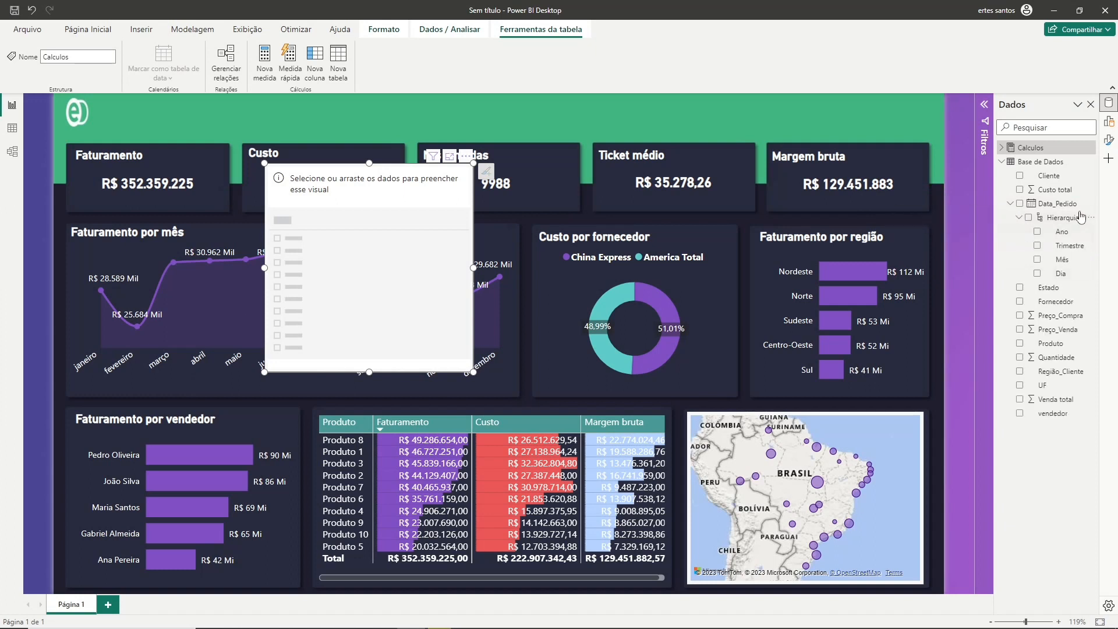
{"action": "left_click", "coordinate": [1038, 231]}
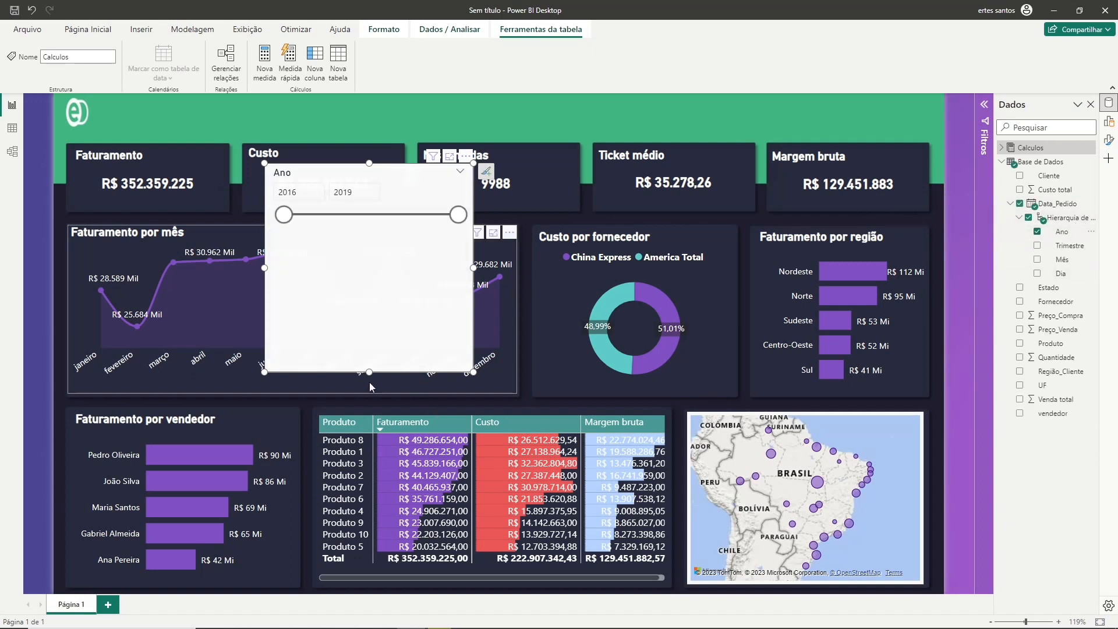
Move the Ano slicer up over the header near the Ticket médio card and shorten it to fit its slider.
{"action": "left_click_drag", "start_coordinate": [369, 382], "coordinate": [707, 312]}
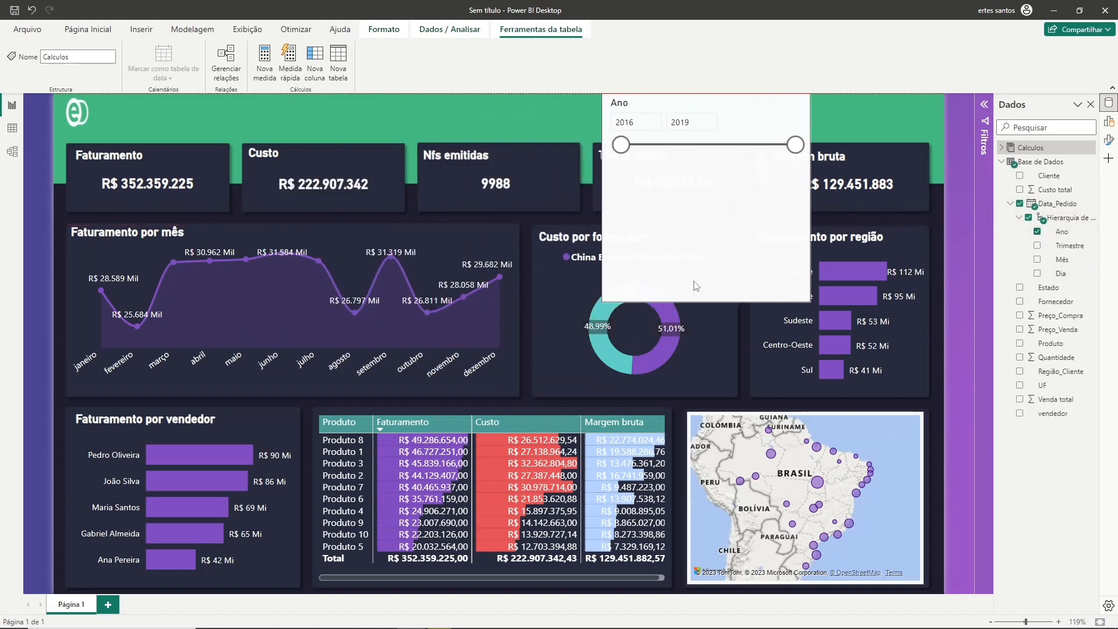
{"action": "left_click", "coordinate": [661, 145]}
{"action": "mouse_move", "coordinate": [796, 146]}
{"action": "left_mouse_down"}
{"action": "mouse_move", "coordinate": [738, 145]}
{"action": "mouse_move", "coordinate": [796, 146]}
{"action": "left_mouse_up"}
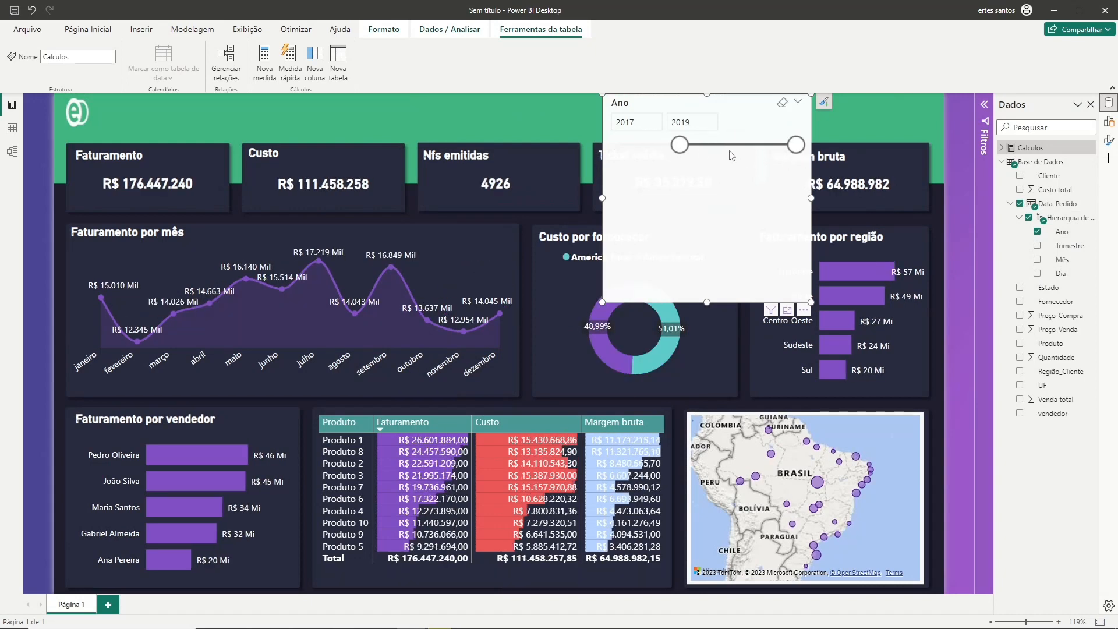
{"action": "left_click_drag", "start_coordinate": [680, 146], "coordinate": [621, 146]}
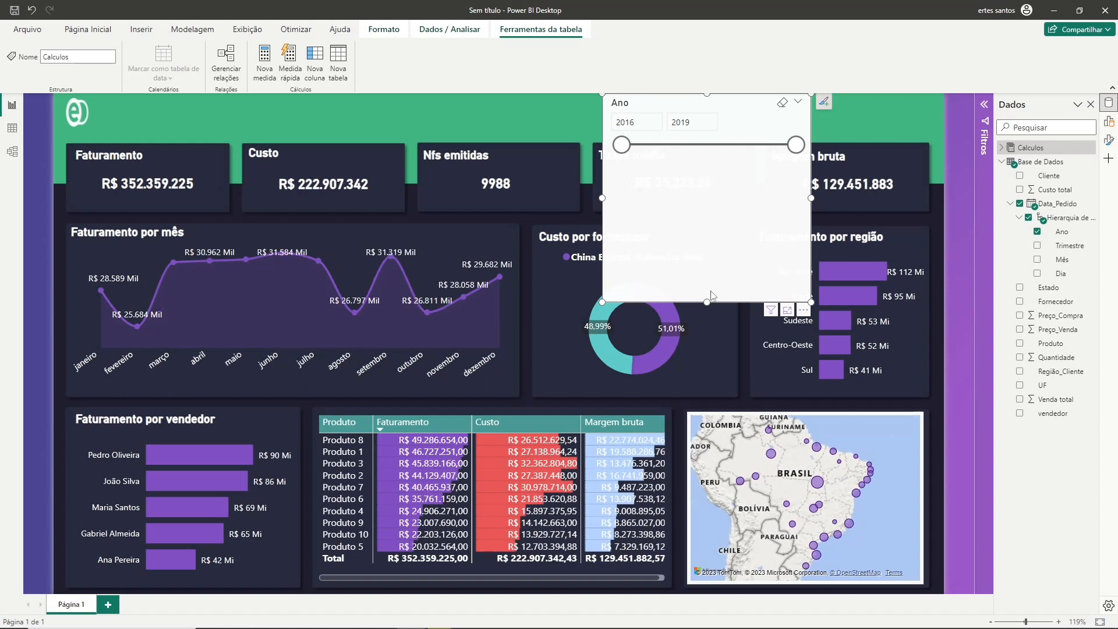
{"action": "left_click_drag", "start_coordinate": [707, 300], "coordinate": [707, 166]}
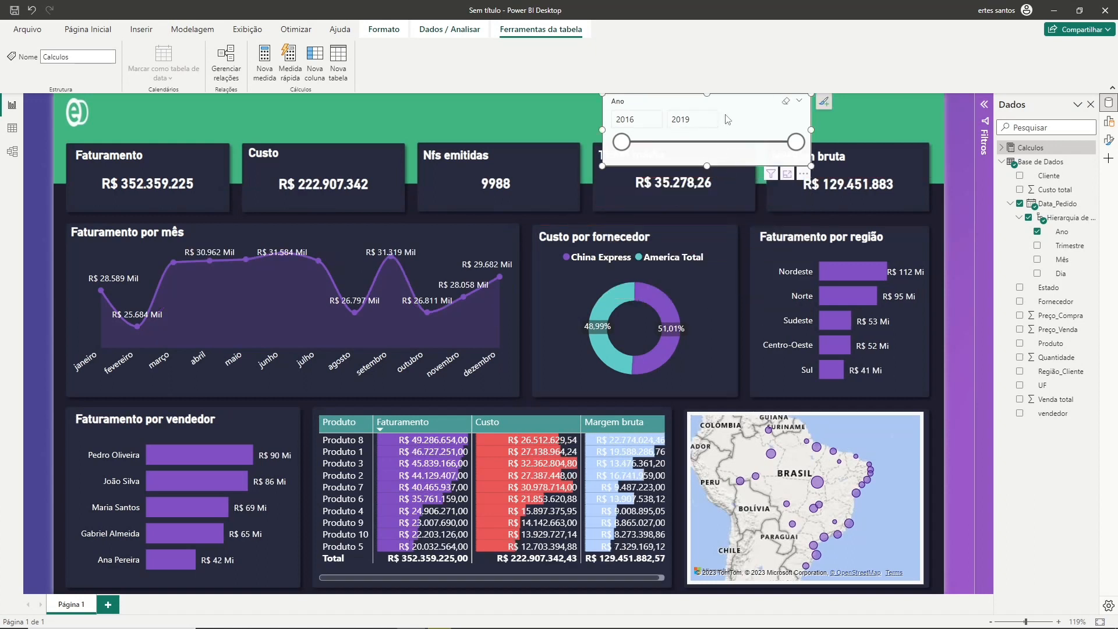
Test the Ano slider by limiting the range to 2016–2018 and restoring it to 2016–2019.
{"action": "left_click_drag", "start_coordinate": [622, 143], "coordinate": [664, 147]}
{"action": "left_click_drag", "start_coordinate": [796, 143], "coordinate": [622, 143]}
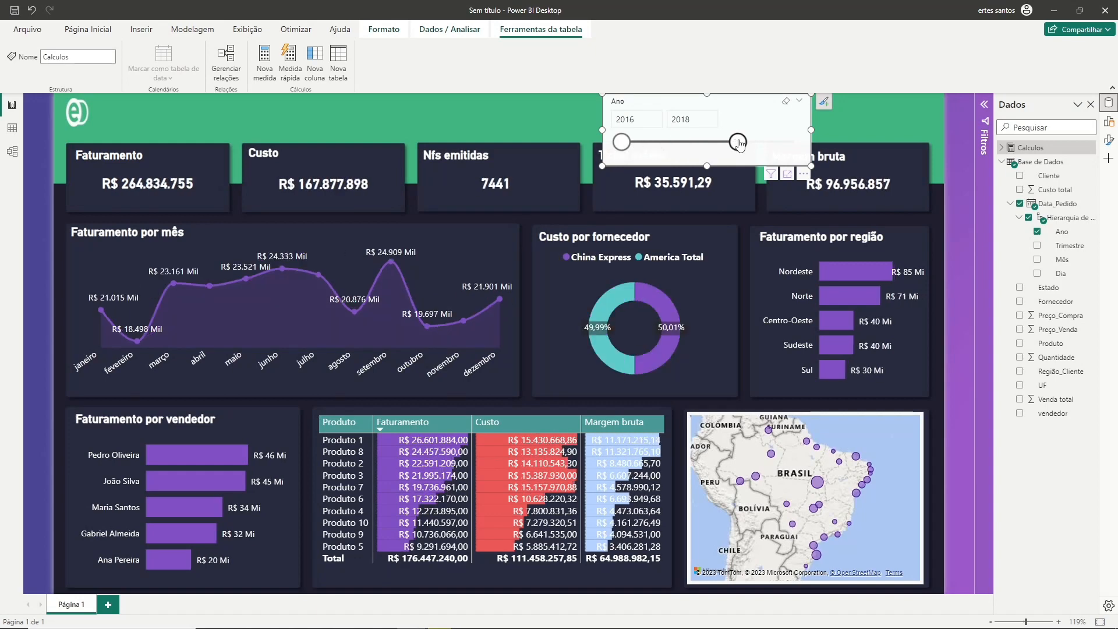
{"action": "left_click_drag", "start_coordinate": [738, 143], "coordinate": [796, 143]}
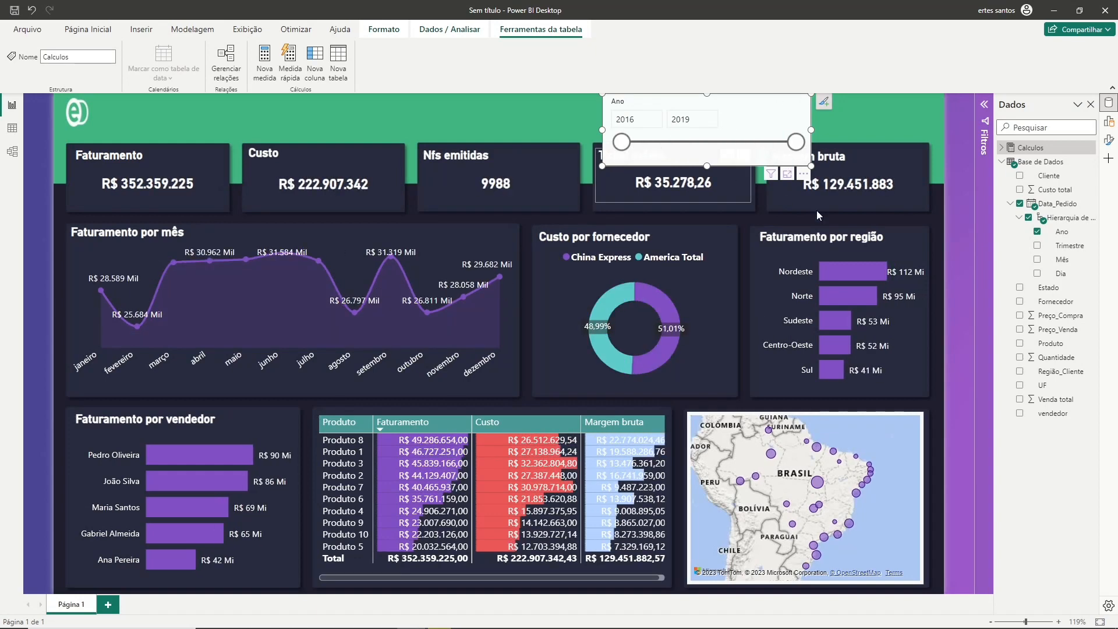
Change the Ano slicer's style to Bloco.
{"action": "left_click", "coordinate": [1004, 162]}
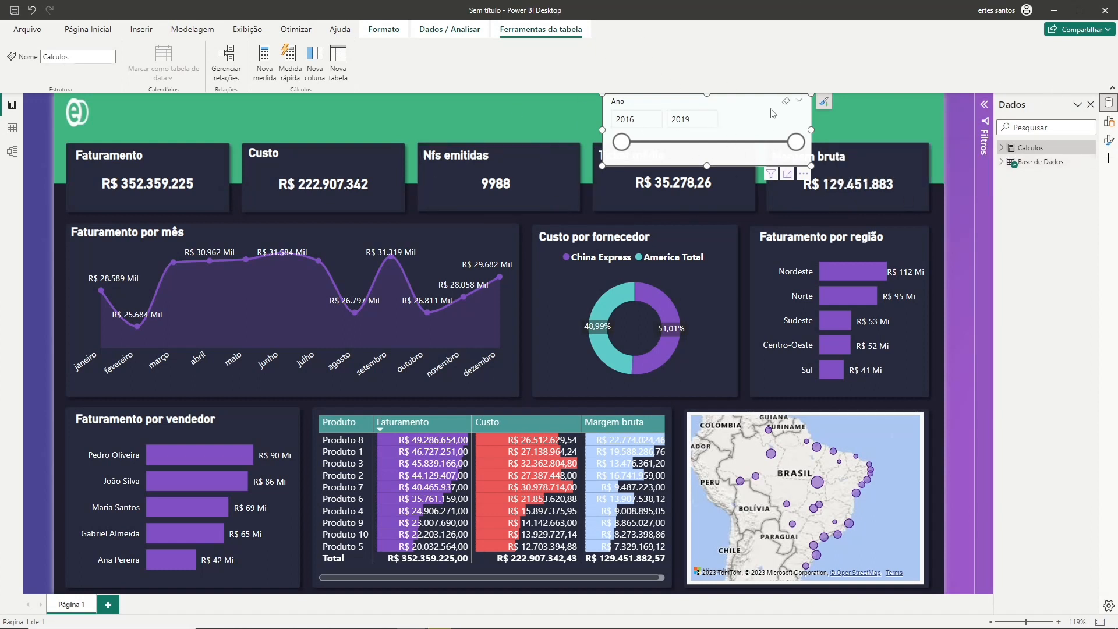
{"action": "left_click", "coordinate": [1109, 142]}
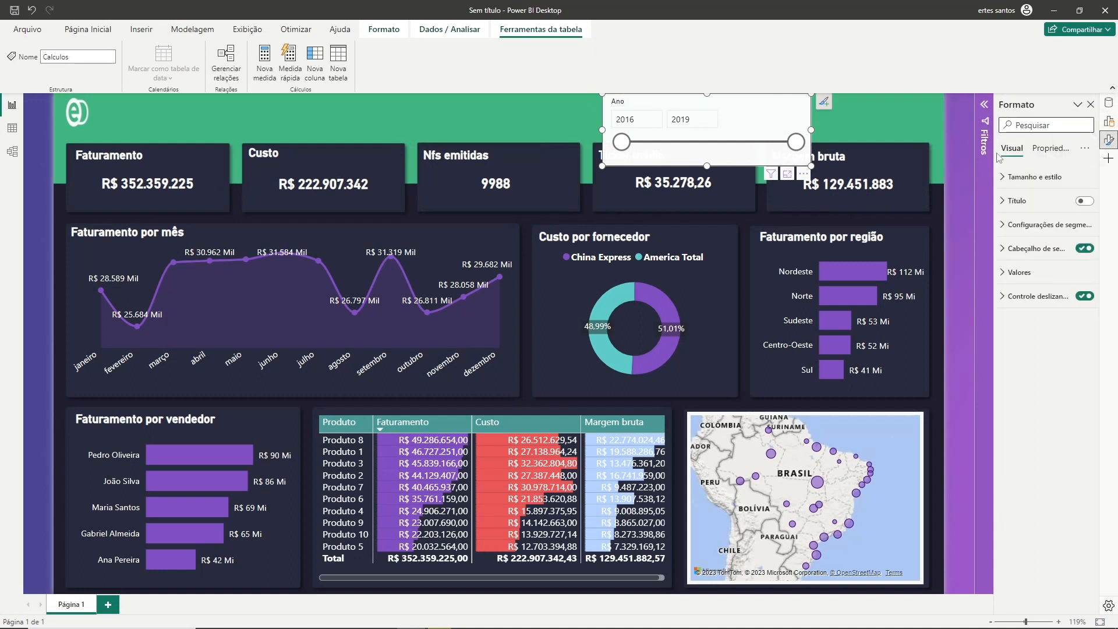
{"action": "left_click", "coordinate": [1003, 227]}
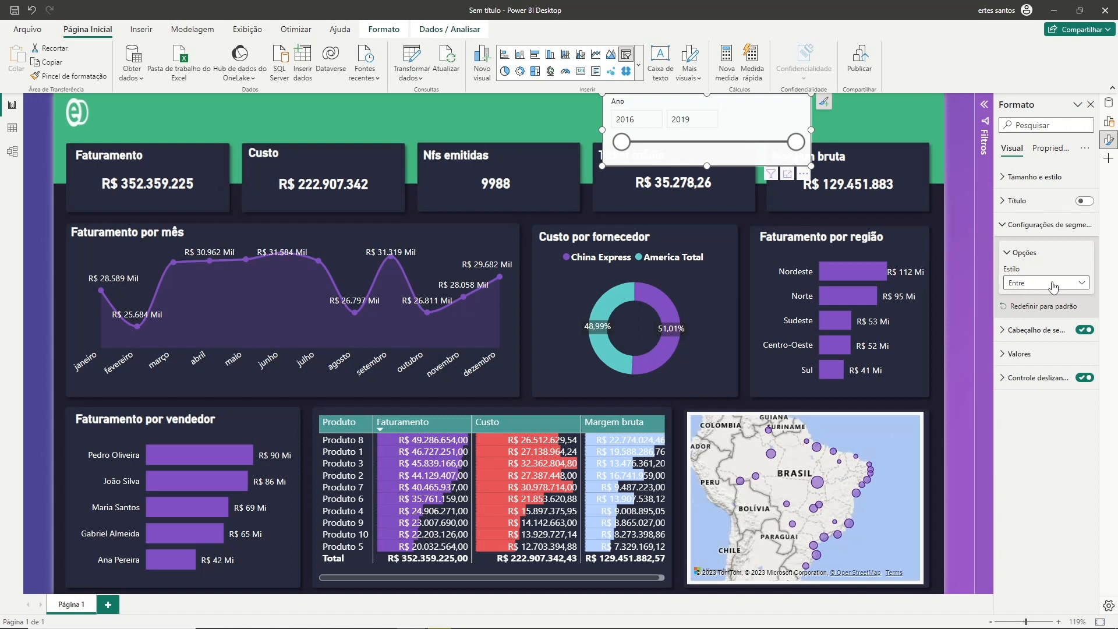
{"action": "left_click", "coordinate": [1024, 285]}
{"action": "left_click", "coordinate": [1027, 311]}
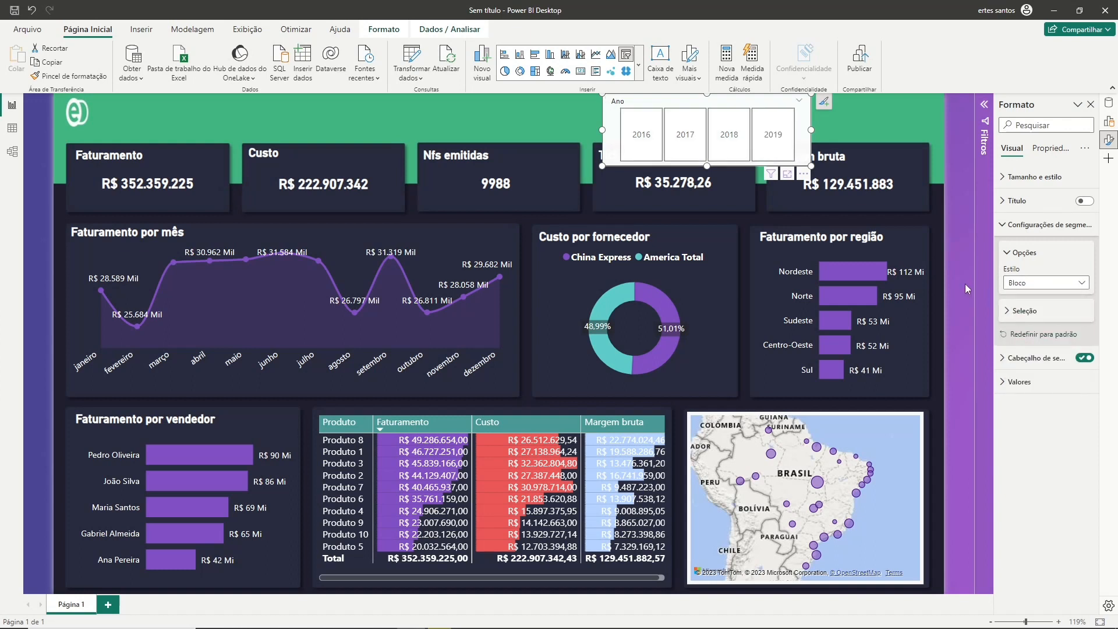
Fit the Ano slicer at about 300 by 58 into the green header above the Margem bruta card and turn off its background.
{"action": "left_click_drag", "start_coordinate": [707, 166], "coordinate": [832, 110]}
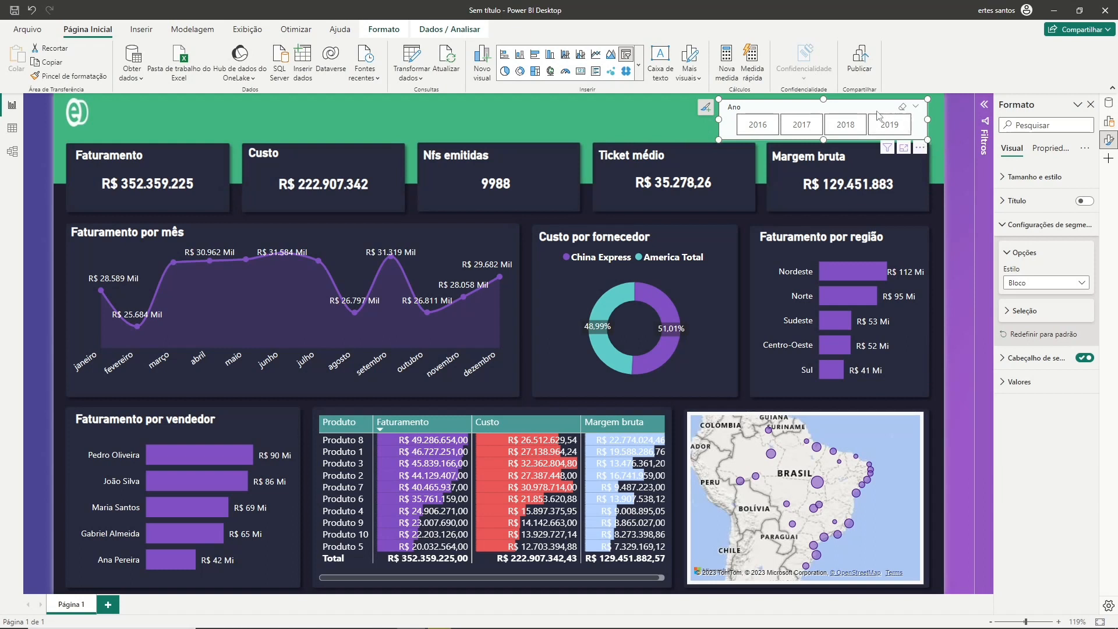
{"action": "mouse_move", "coordinate": [726, 124]}
{"action": "left_mouse_down"}
{"action": "mouse_move", "coordinate": [737, 123]}
{"action": "mouse_move", "coordinate": [726, 124]}
{"action": "left_mouse_up"}
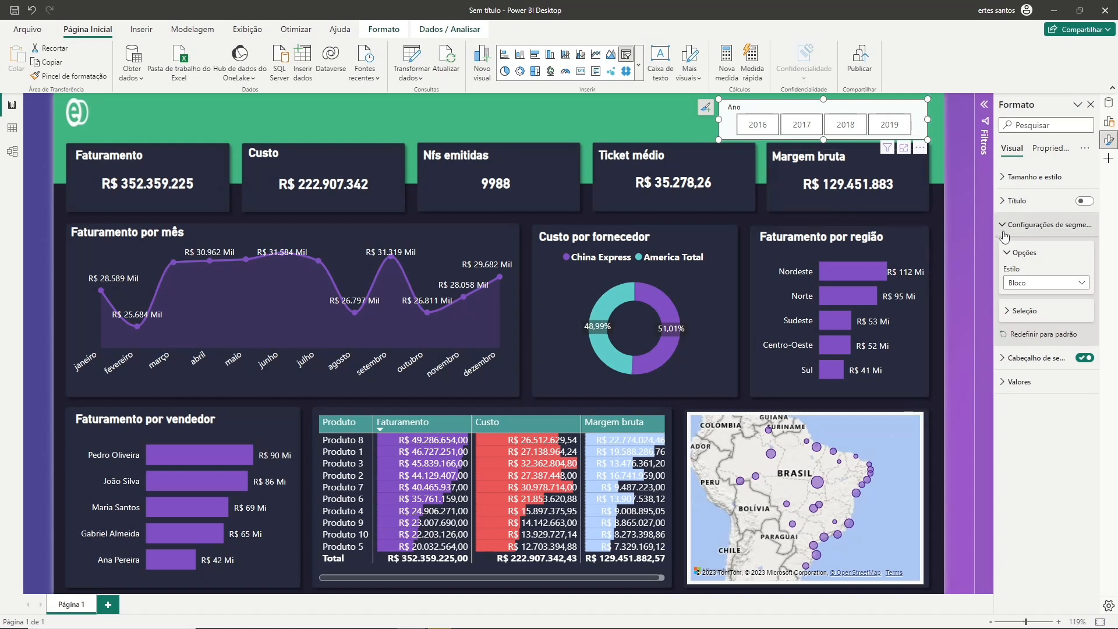
{"action": "left_click", "coordinate": [1032, 177]}
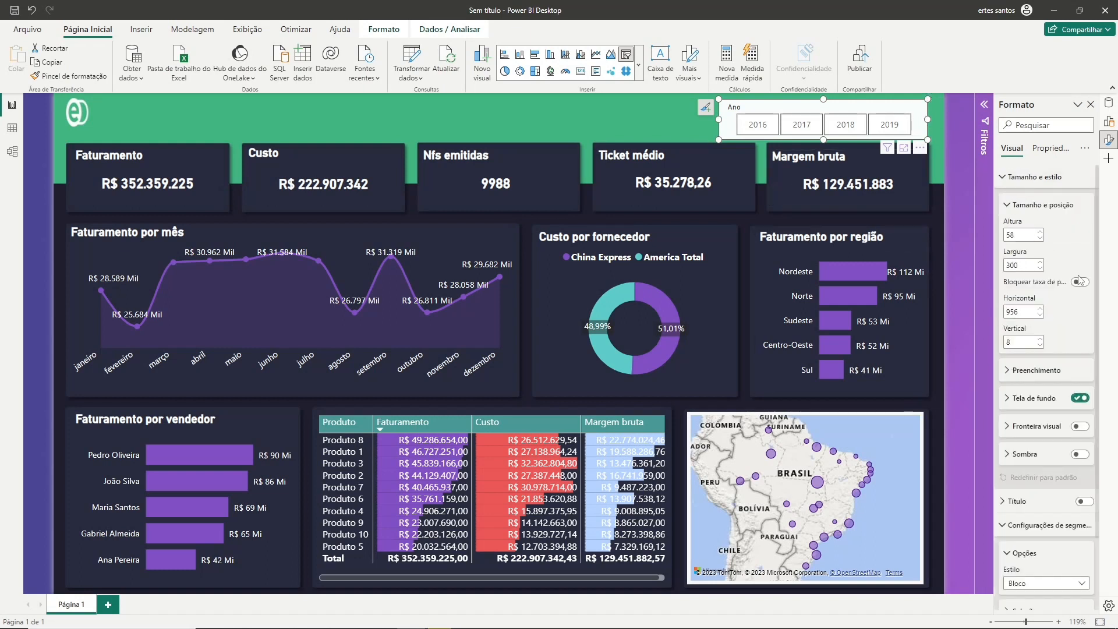
{"action": "left_click", "coordinate": [1006, 178]}
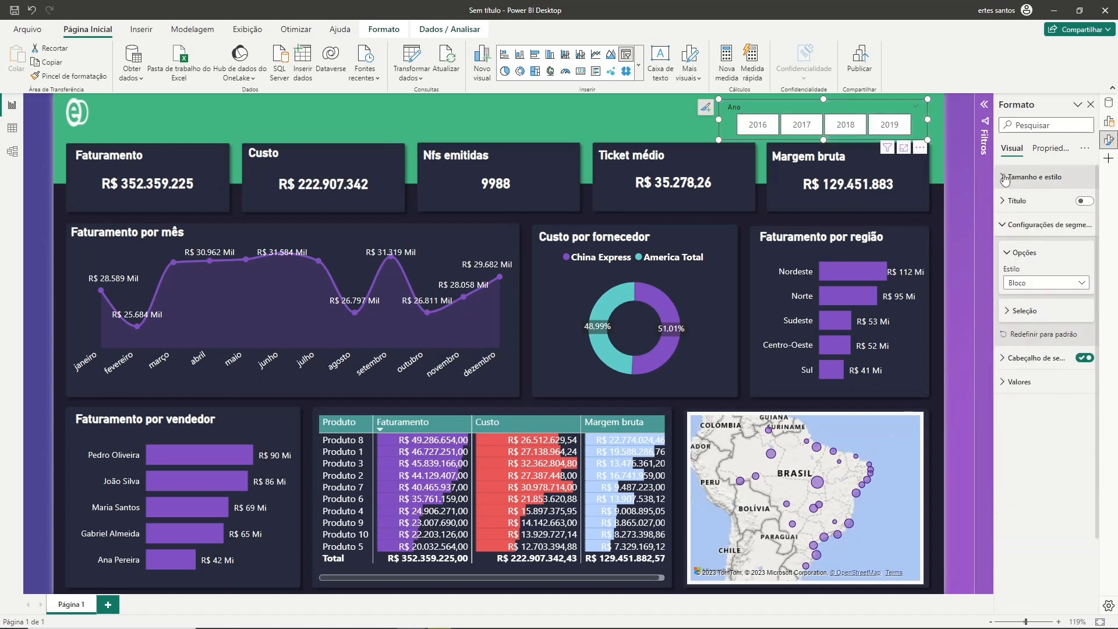
Set the slicer header's title text to "Selecione o ano" and its font colour to white.
{"action": "left_click", "coordinate": [1005, 226]}
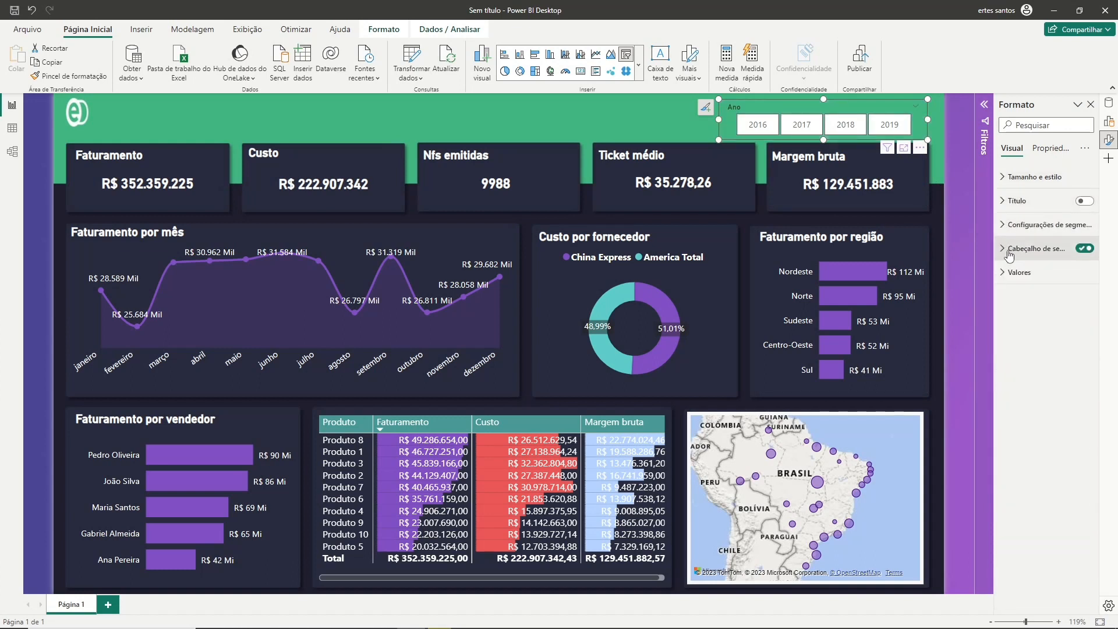
{"action": "left_click", "coordinate": [1004, 250]}
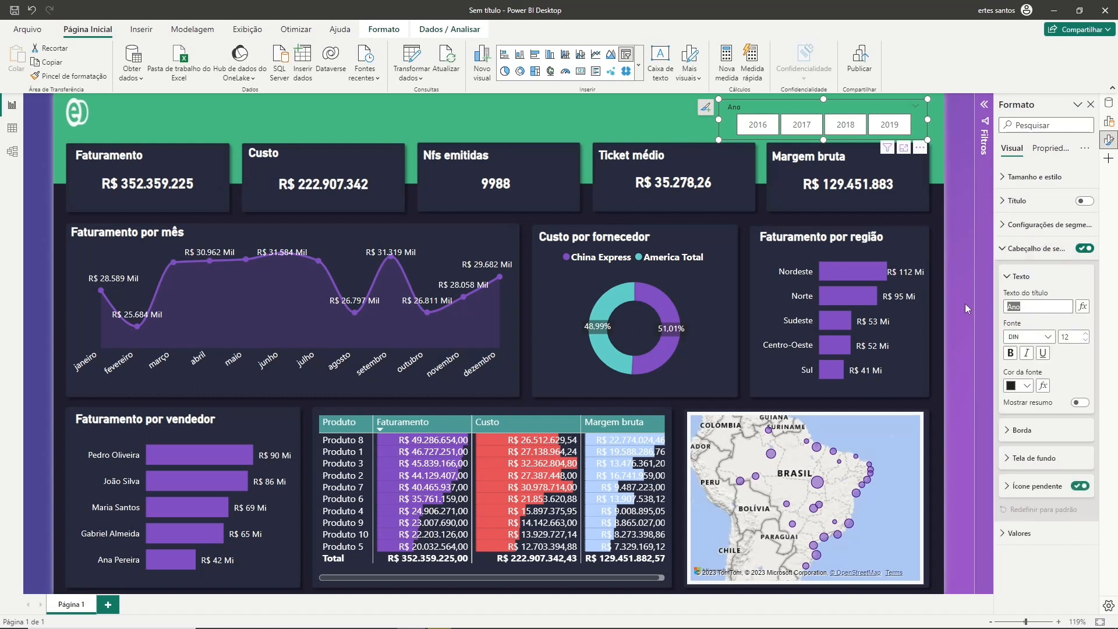
{"action": "type", "text": "Se"}
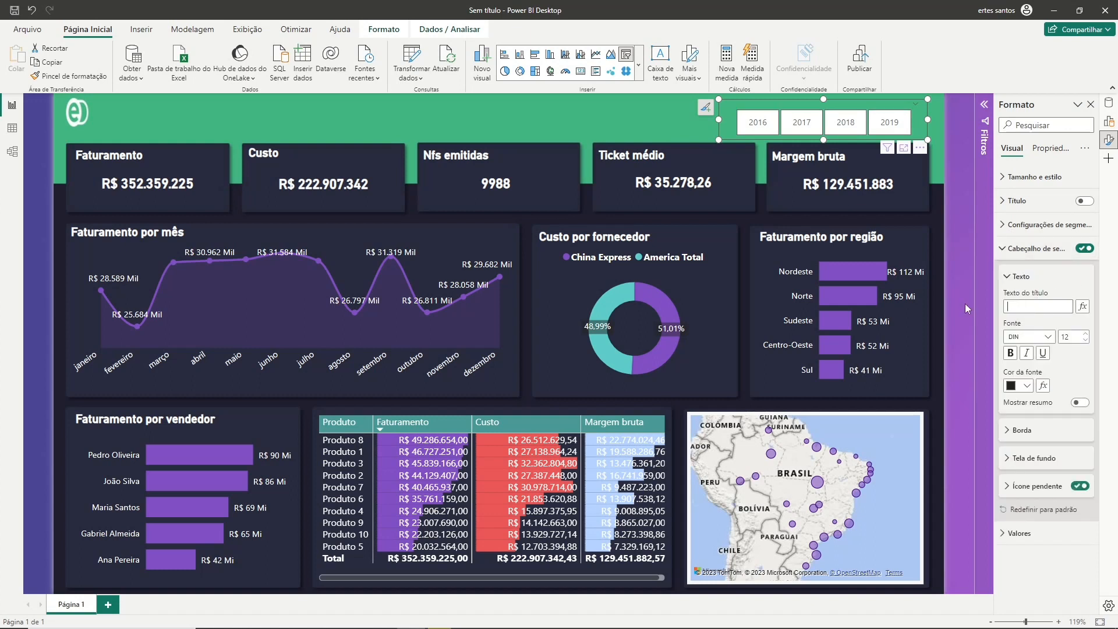
{"action": "type", "text": "lecione"}
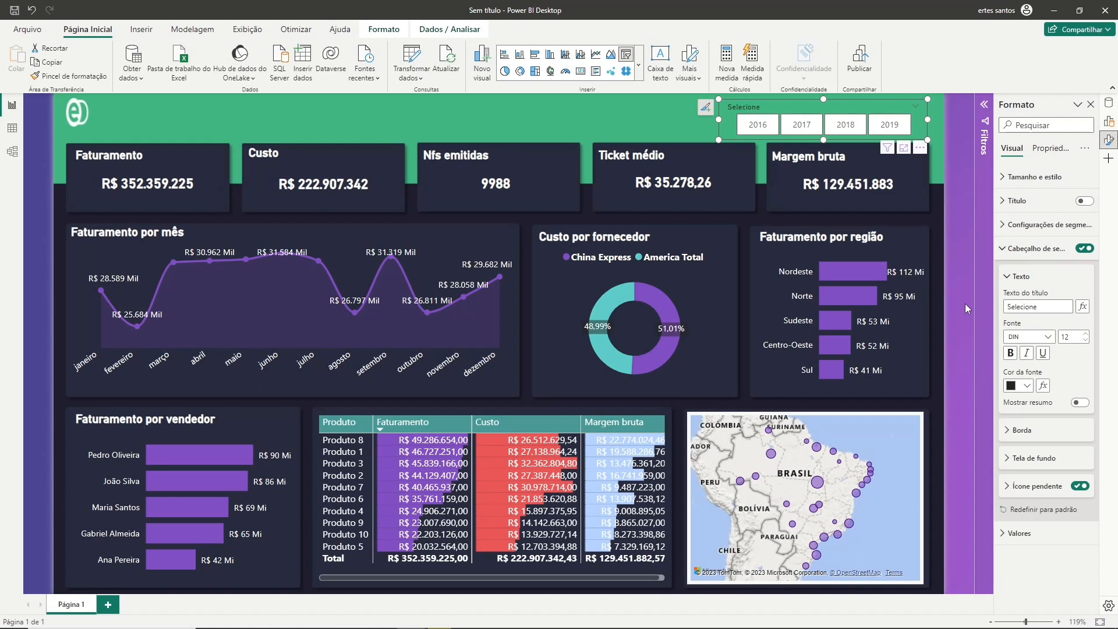
{"action": "type", "text": " o ano"}
{"action": "left_click", "coordinate": [1026, 386]}
{"action": "left_click", "coordinate": [944, 426]}
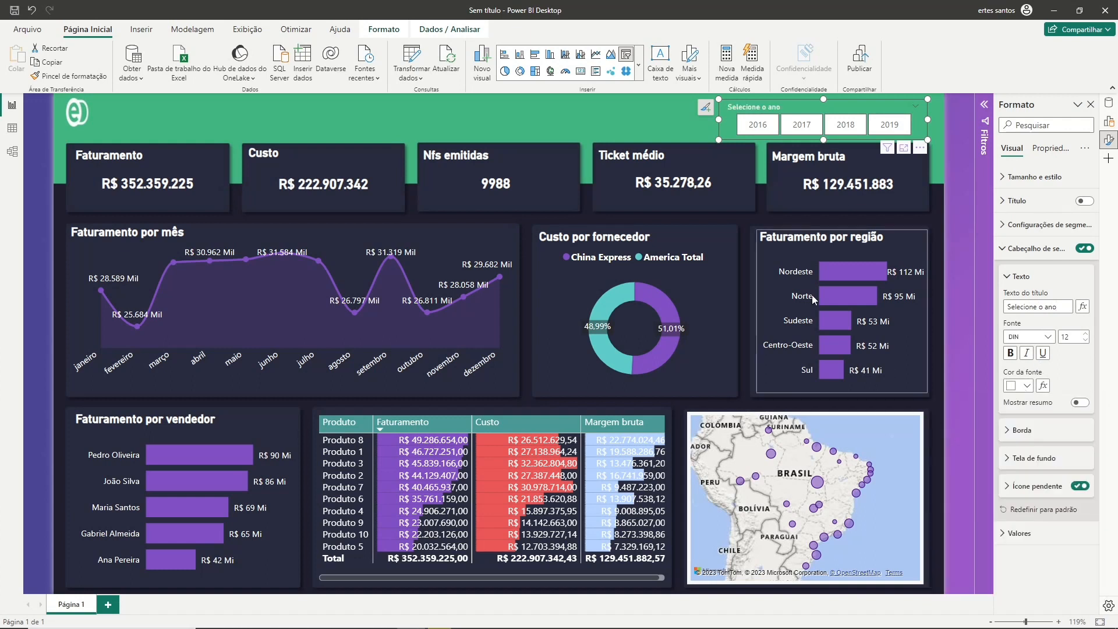
{"action": "left_click", "coordinate": [630, 118]}
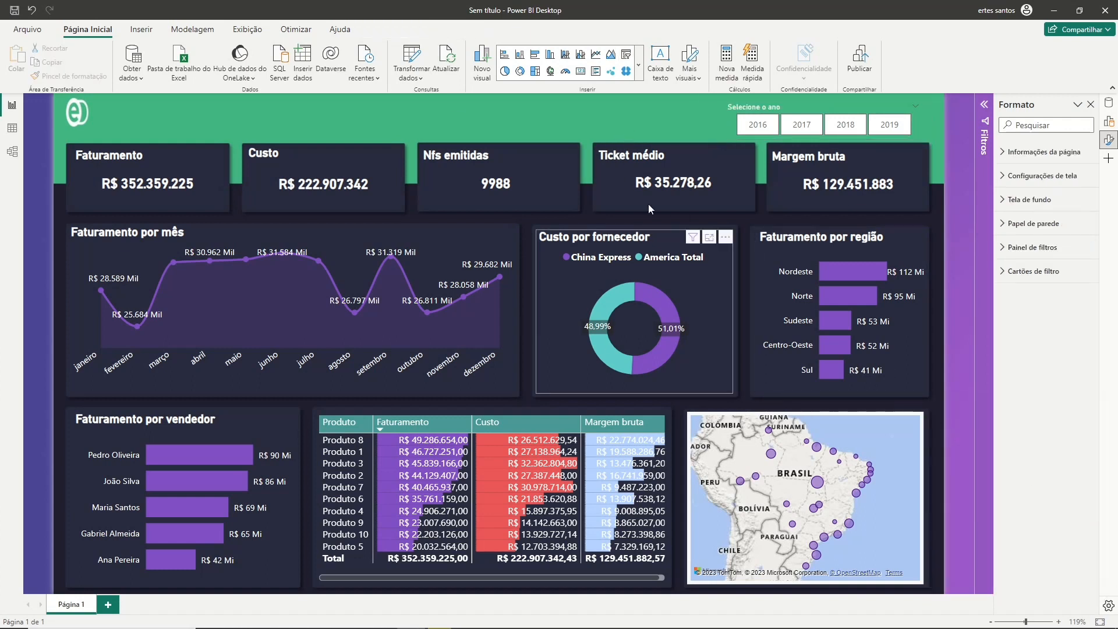
Filter the dashboard by 2016, 2017, 2018 and 2019 in turn, and clear the year selection.
{"action": "left_click", "coordinate": [758, 125]}
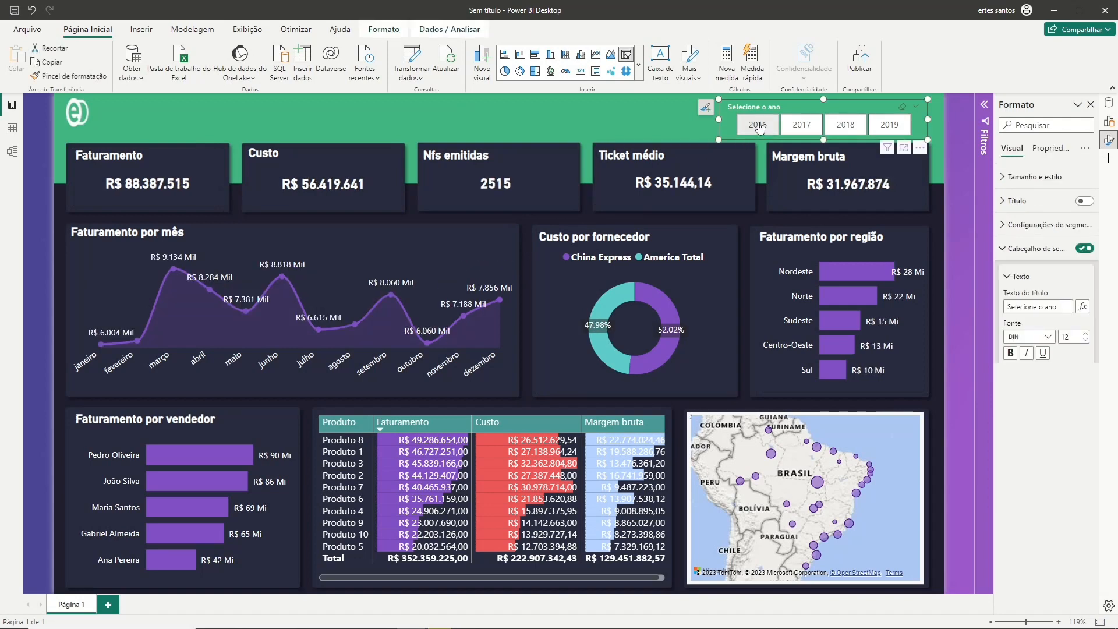
{"action": "left_click", "coordinate": [807, 127]}
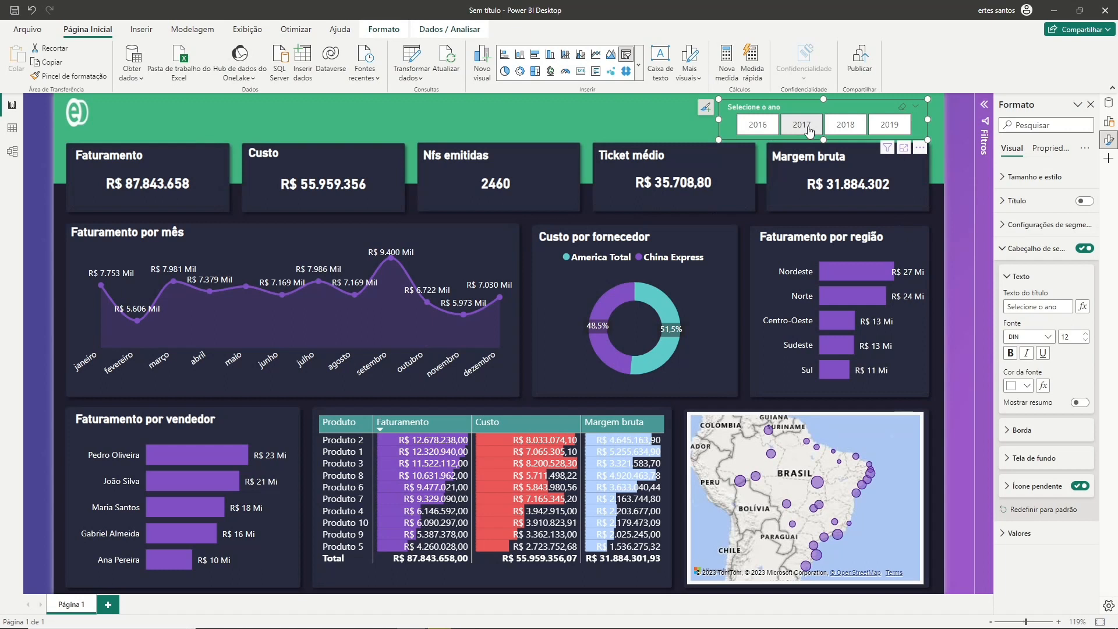
{"action": "left_click", "coordinate": [861, 128]}
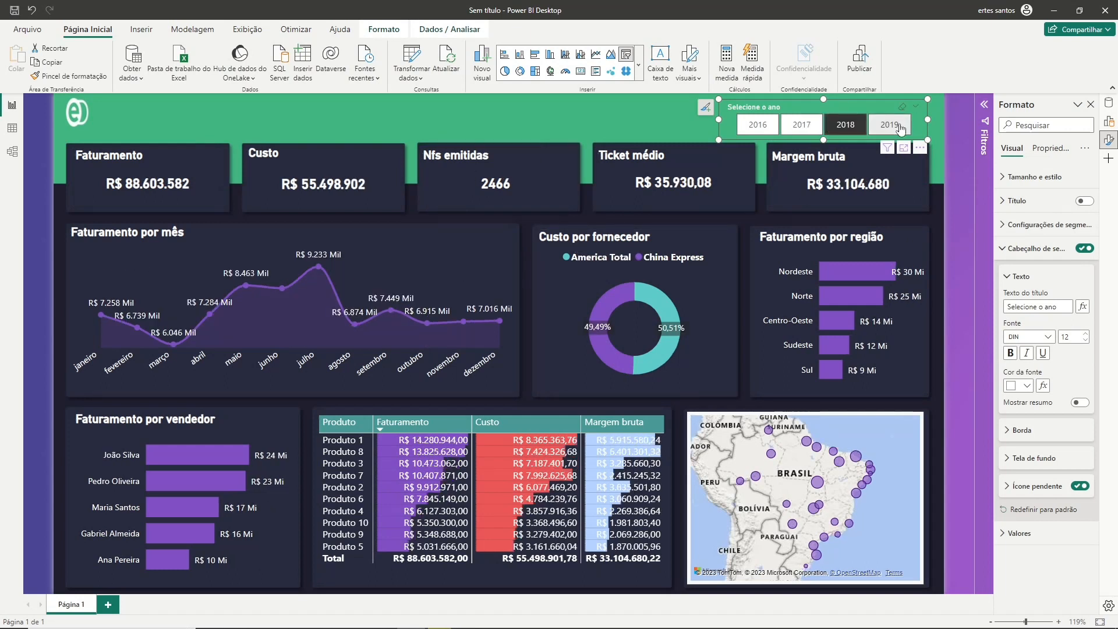
{"action": "left_click", "coordinate": [890, 126]}
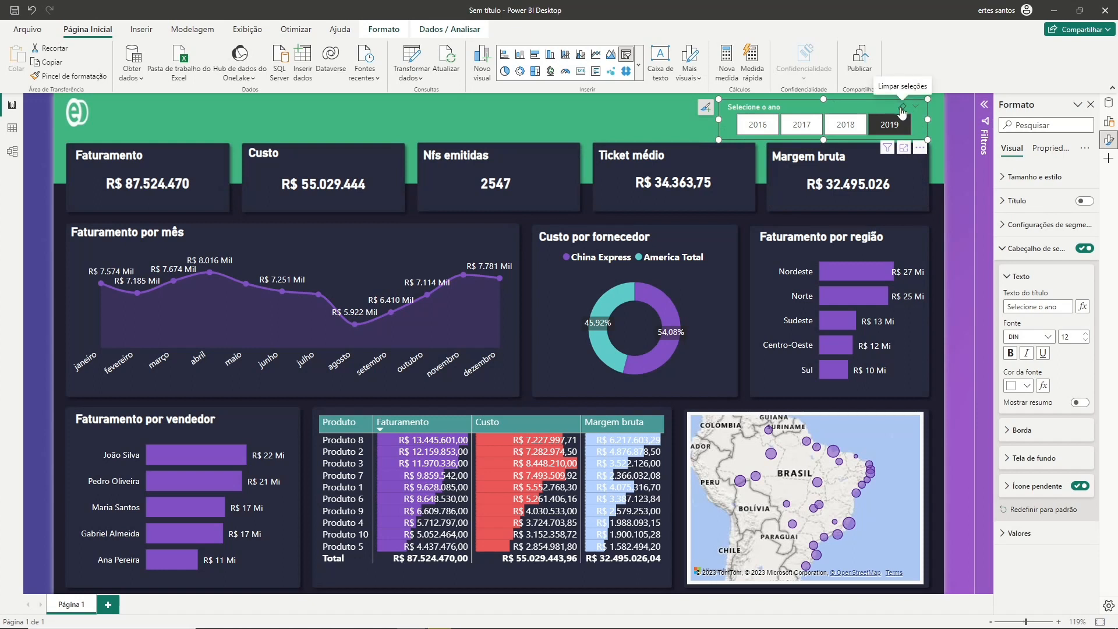
{"action": "left_click", "coordinate": [902, 110]}
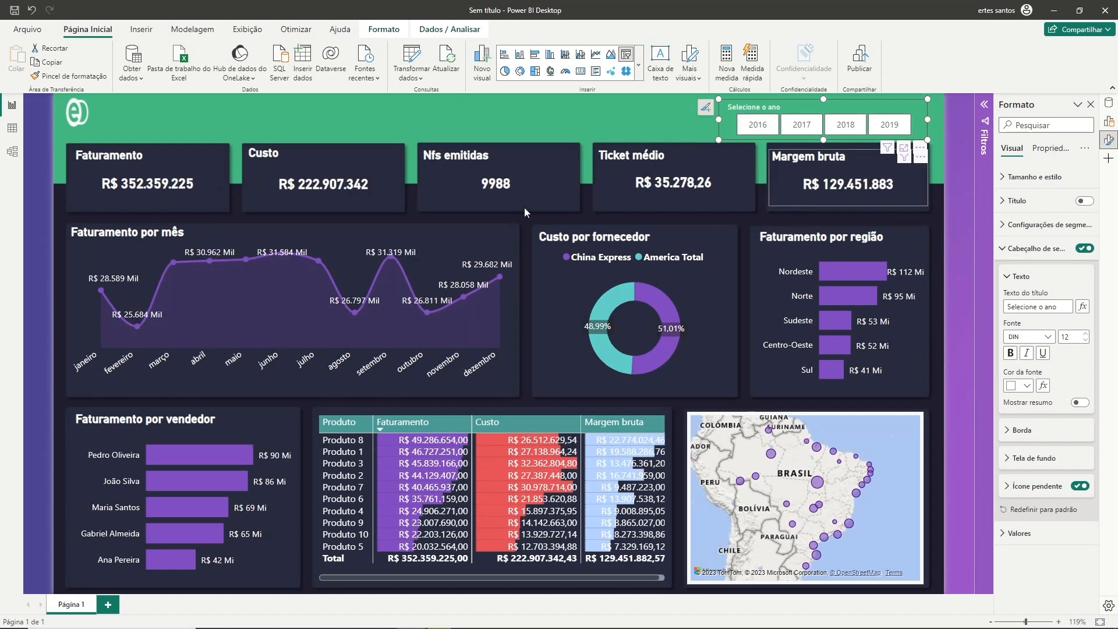
Insert a line shape on the dashboard page and turn off its background.
{"action": "left_click", "coordinate": [369, 104]}
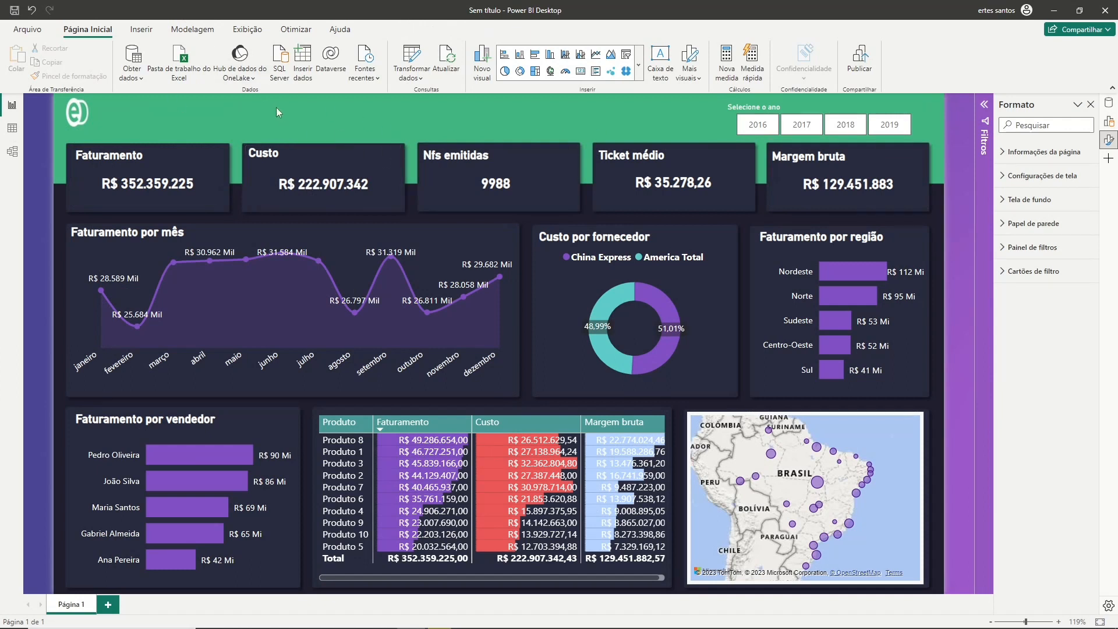
{"action": "left_click", "coordinate": [140, 30]}
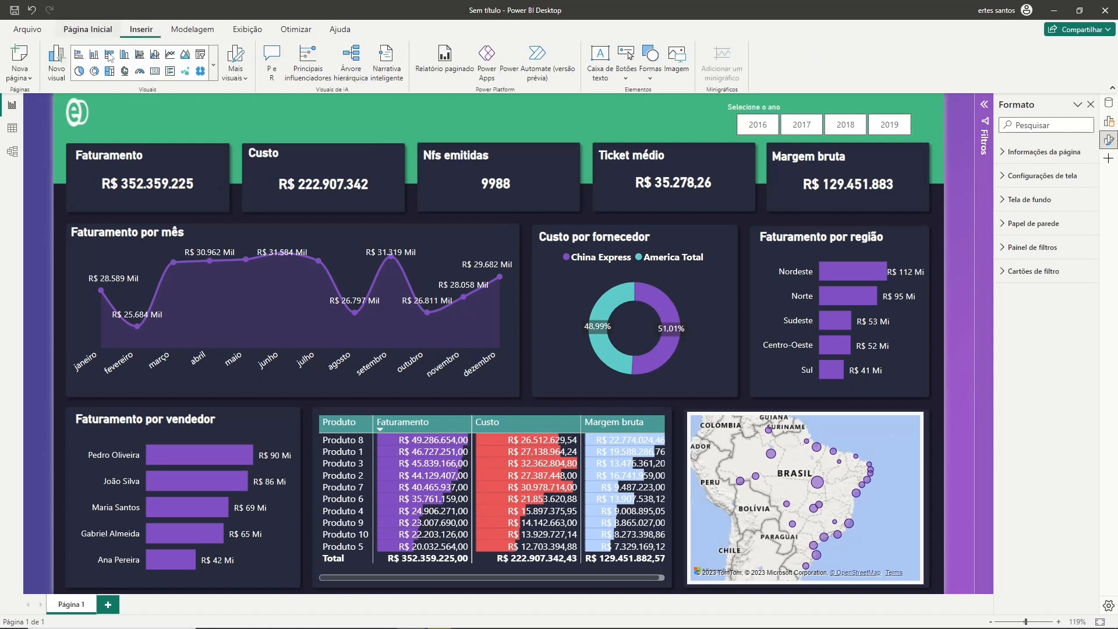
{"action": "left_click", "coordinate": [650, 73]}
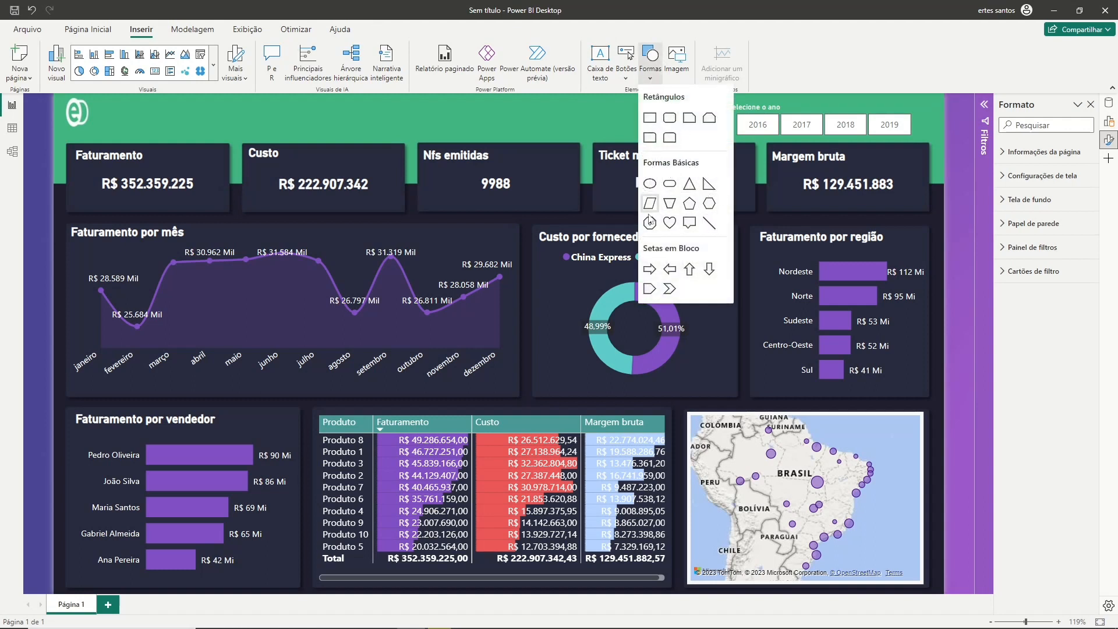
{"action": "left_click", "coordinate": [711, 227]}
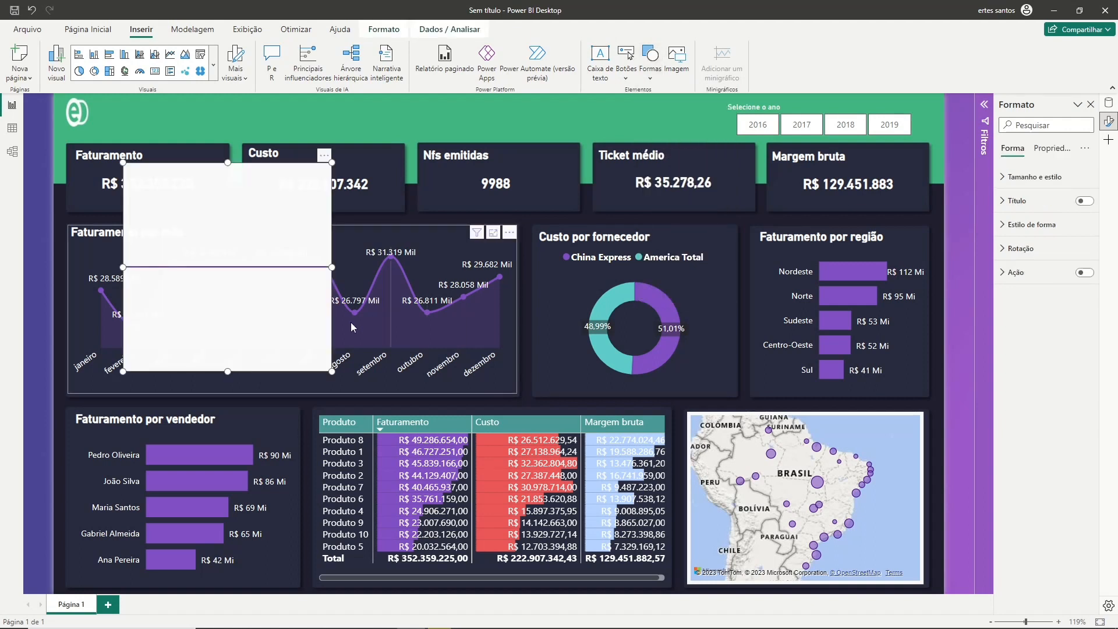
{"action": "left_click_drag", "start_coordinate": [303, 332], "coordinate": [306, 305]}
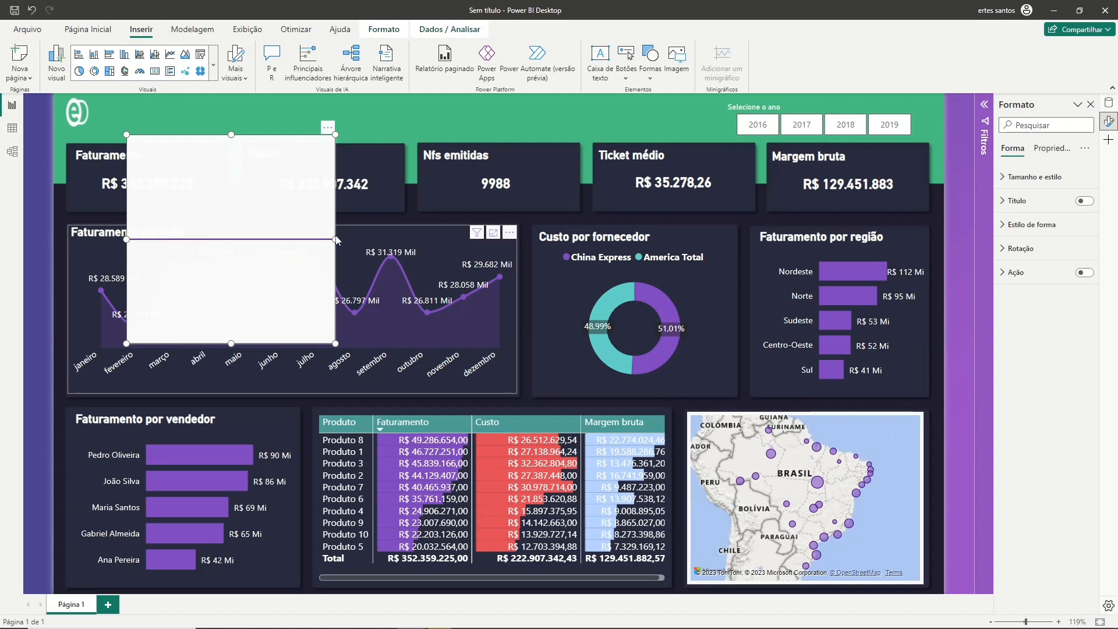
{"action": "left_click", "coordinate": [1005, 177]}
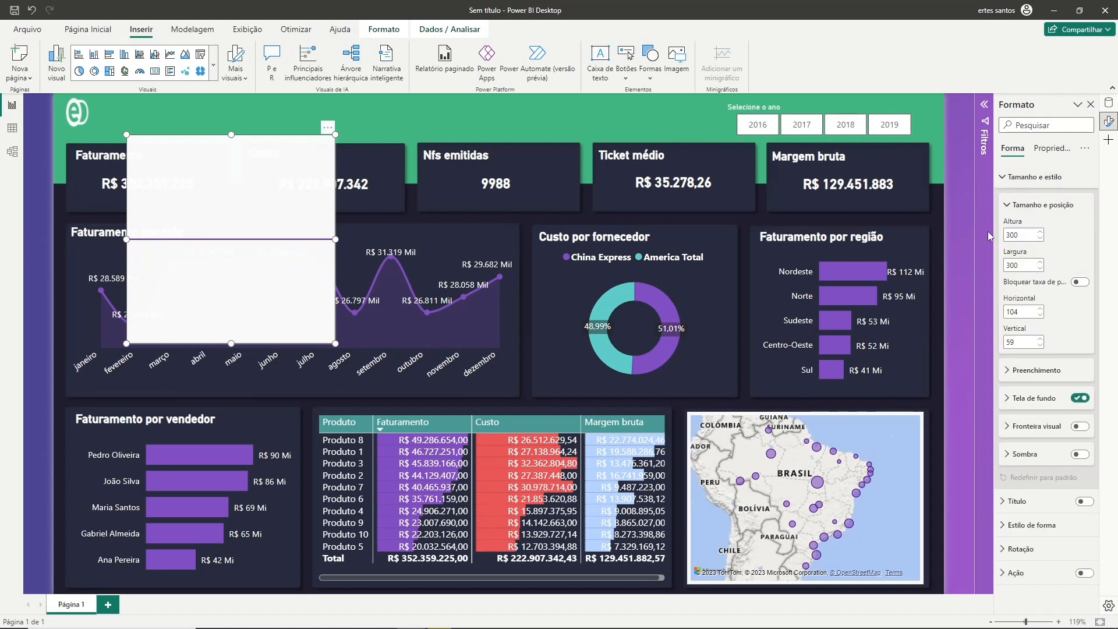
{"action": "left_click", "coordinate": [1079, 399]}
{"action": "left_click", "coordinate": [1079, 399]}
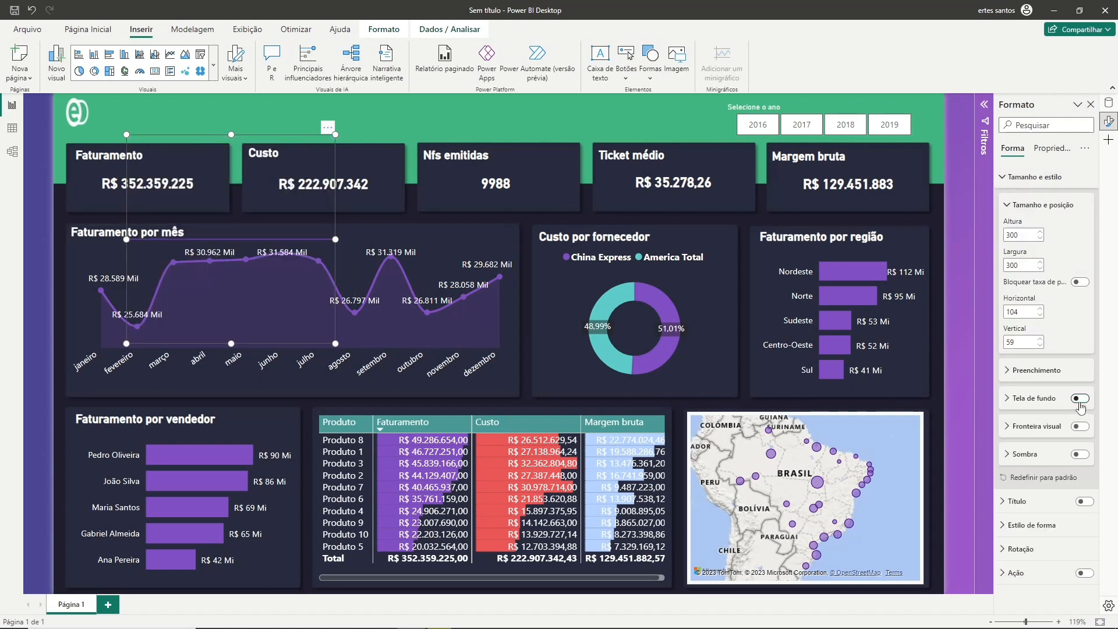
{"action": "left_click", "coordinate": [1004, 179]}
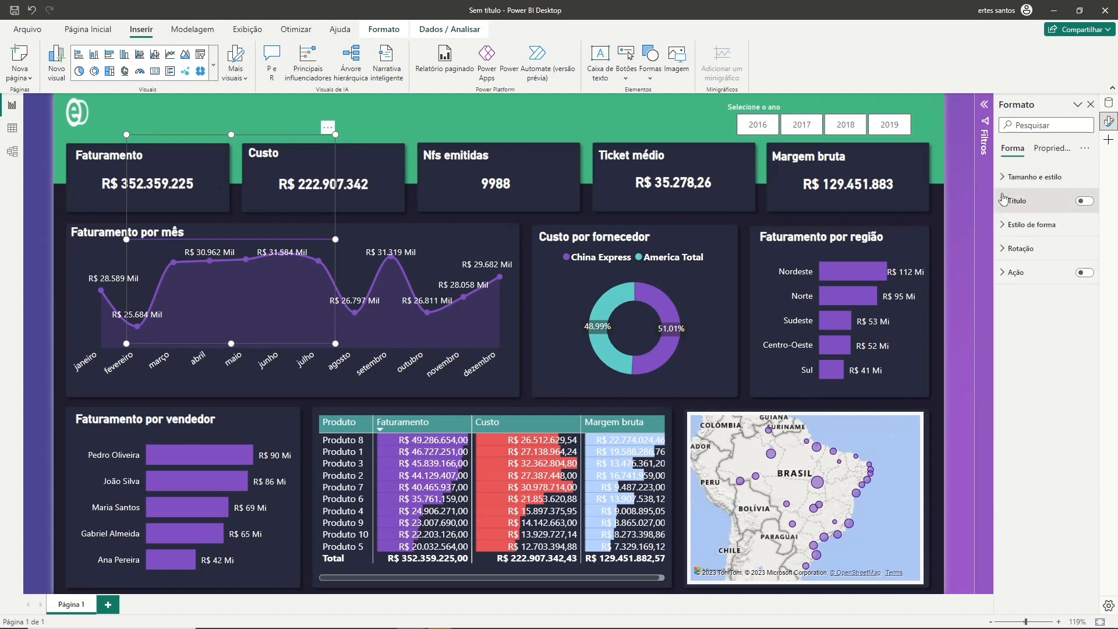
Set the line shape's fill and border colours to white.
{"action": "left_click", "coordinate": [1006, 226]}
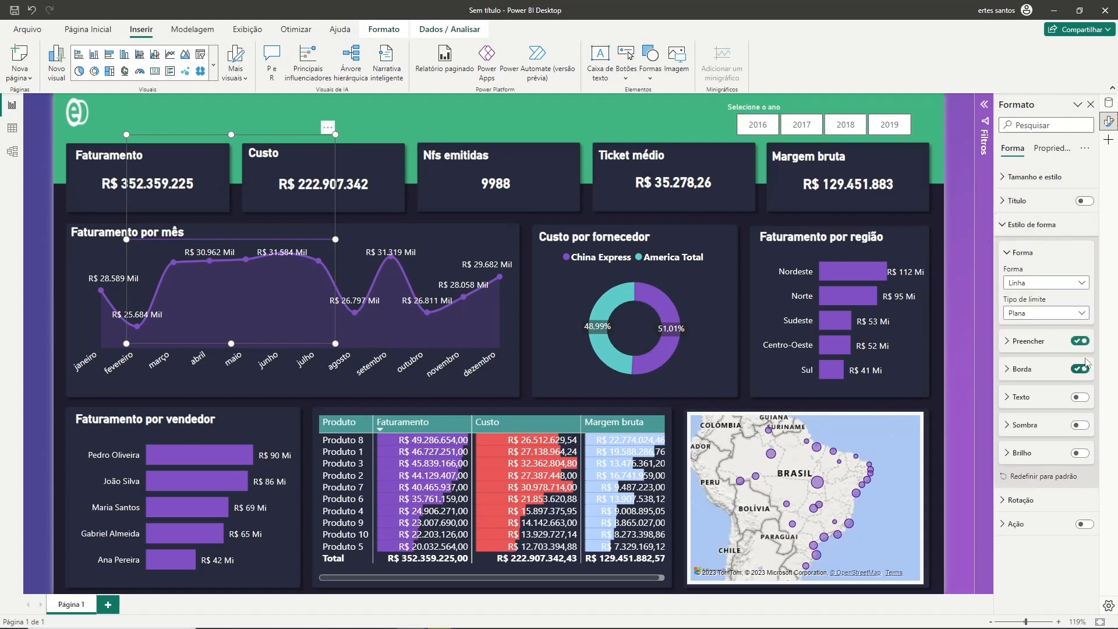
{"action": "left_click", "coordinate": [1010, 343]}
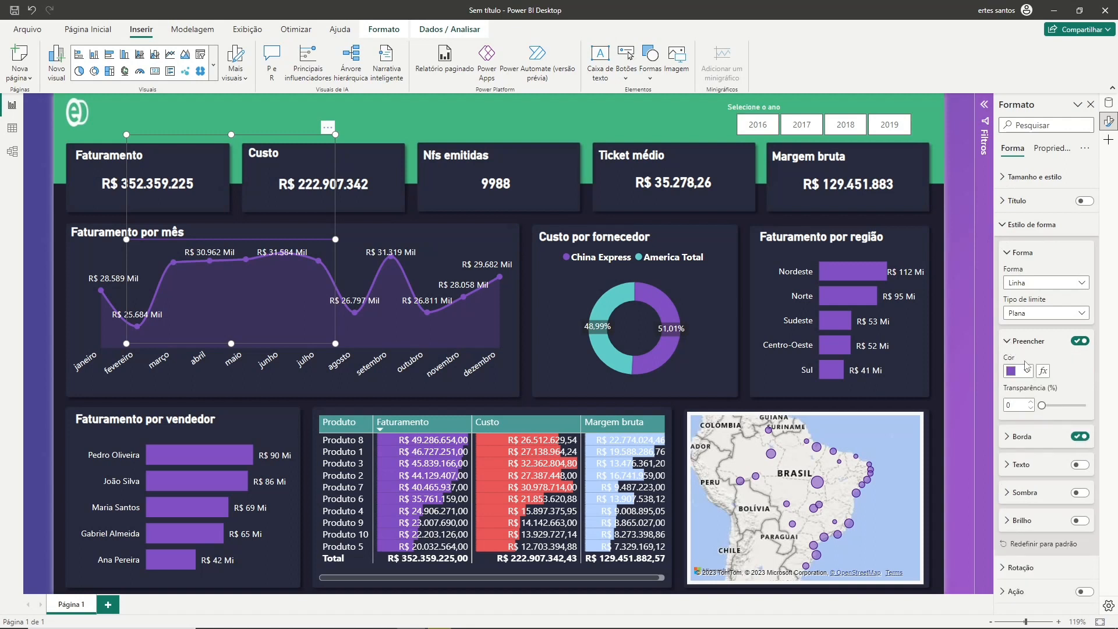
{"action": "left_click", "coordinate": [1026, 370]}
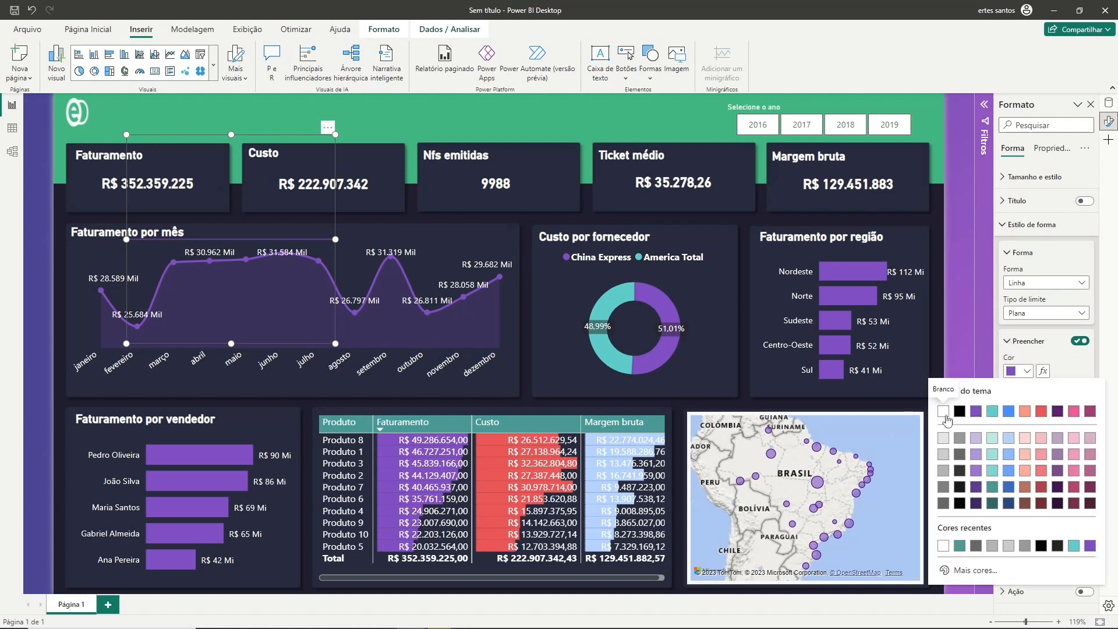
{"action": "left_click", "coordinate": [944, 412]}
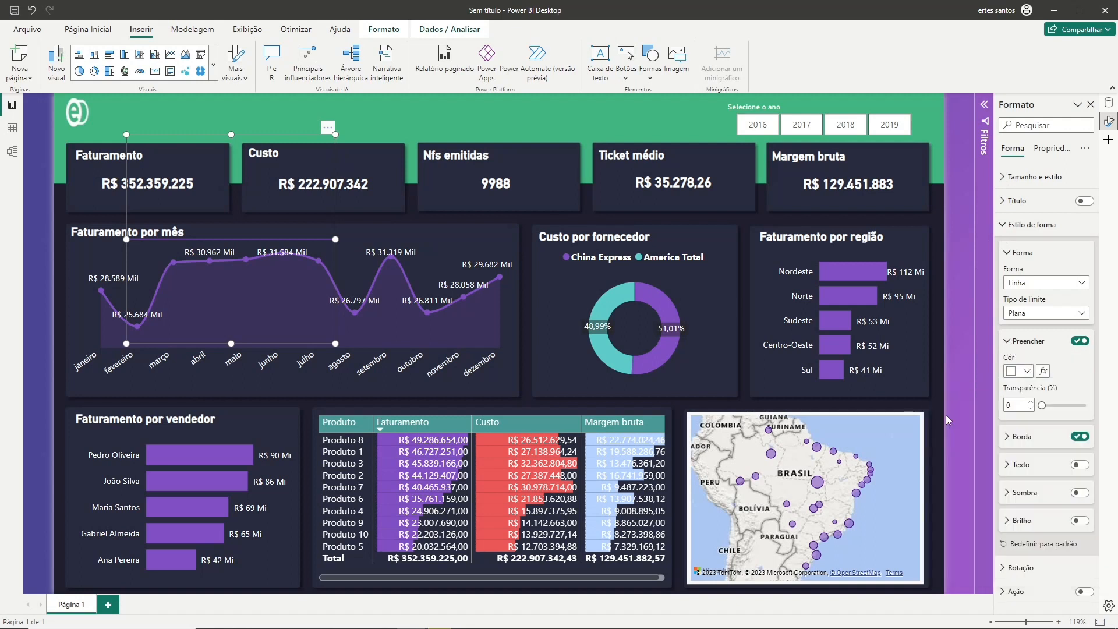
{"action": "left_click", "coordinate": [1009, 443]}
{"action": "scroll", "coordinate": [1019, 419], "scroll_direction": "down", "scroll_amount": 3}
{"action": "left_click", "coordinate": [1028, 378]}
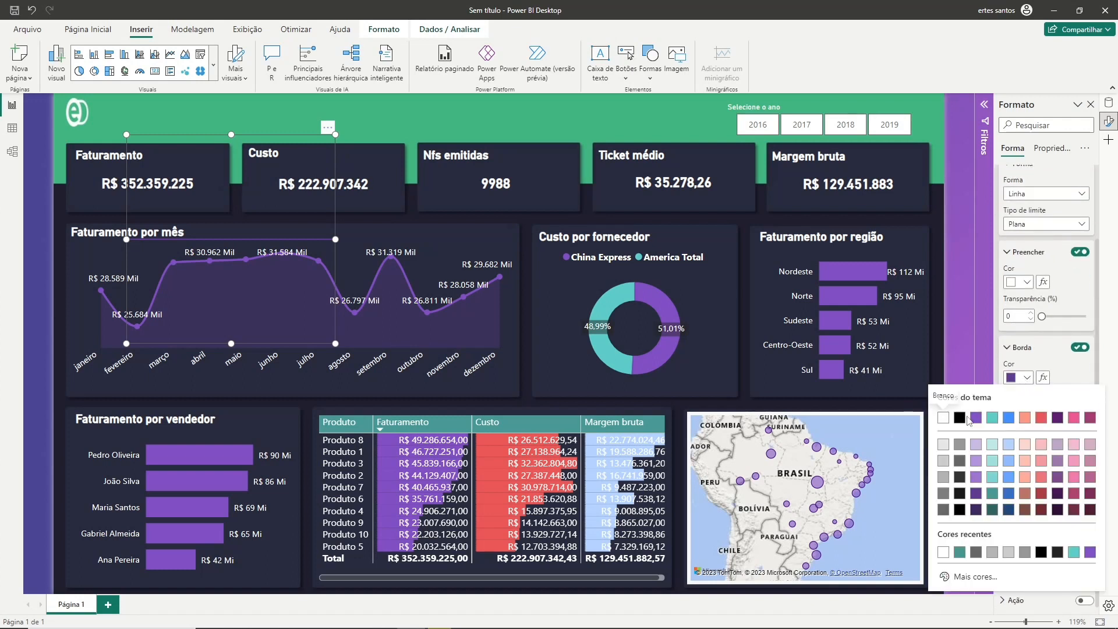
{"action": "left_click", "coordinate": [944, 417]}
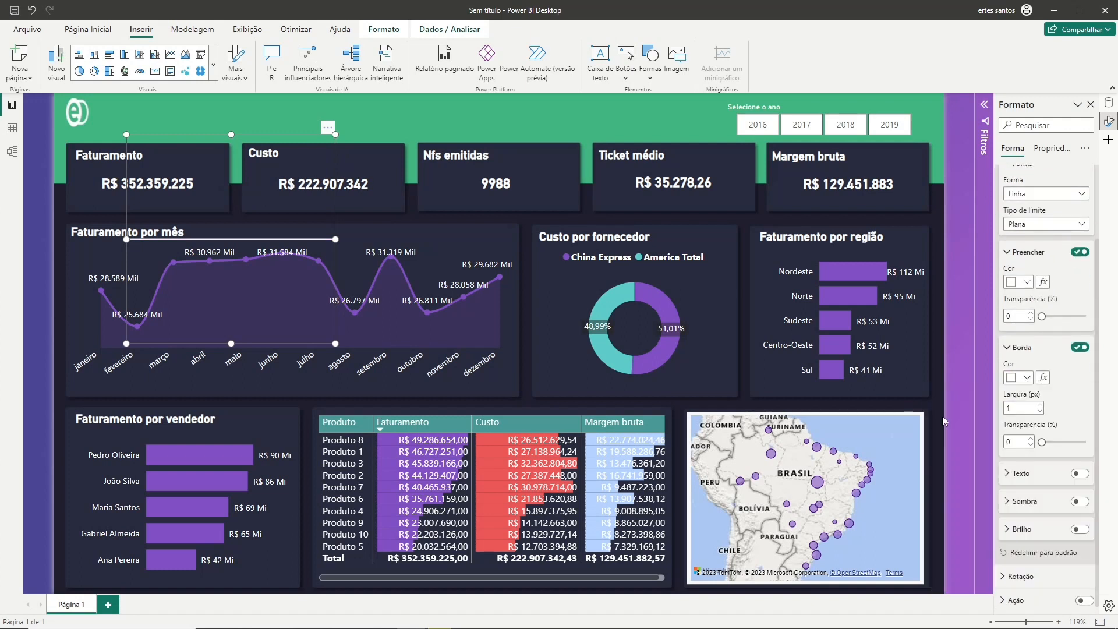
{"action": "left_click", "coordinate": [1011, 255]}
{"action": "left_click", "coordinate": [1011, 349]}
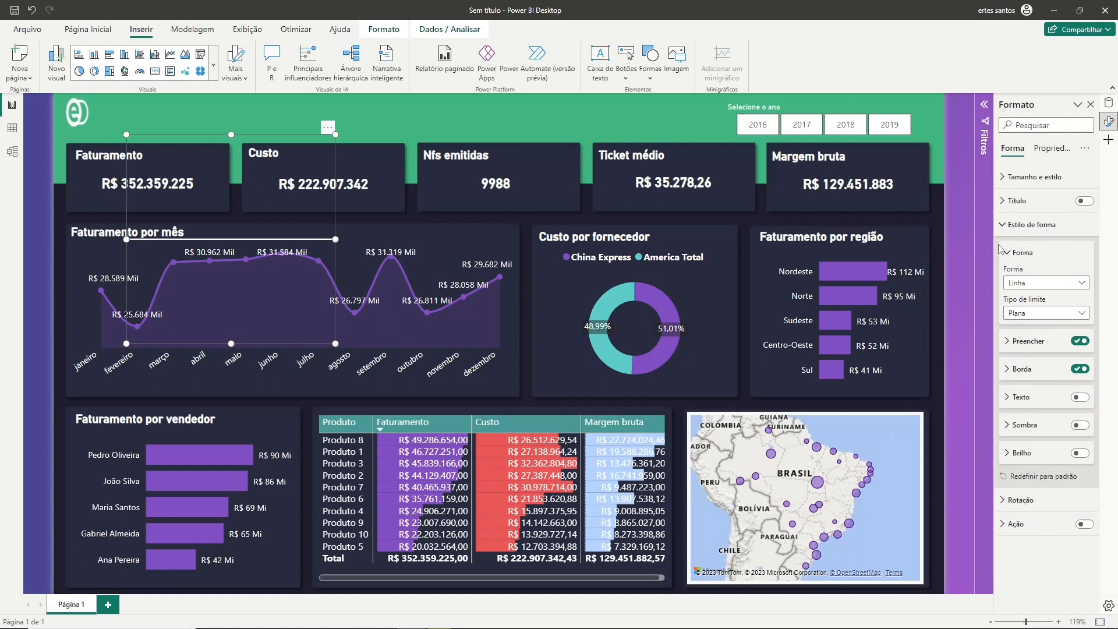
{"action": "left_click", "coordinate": [1004, 224]}
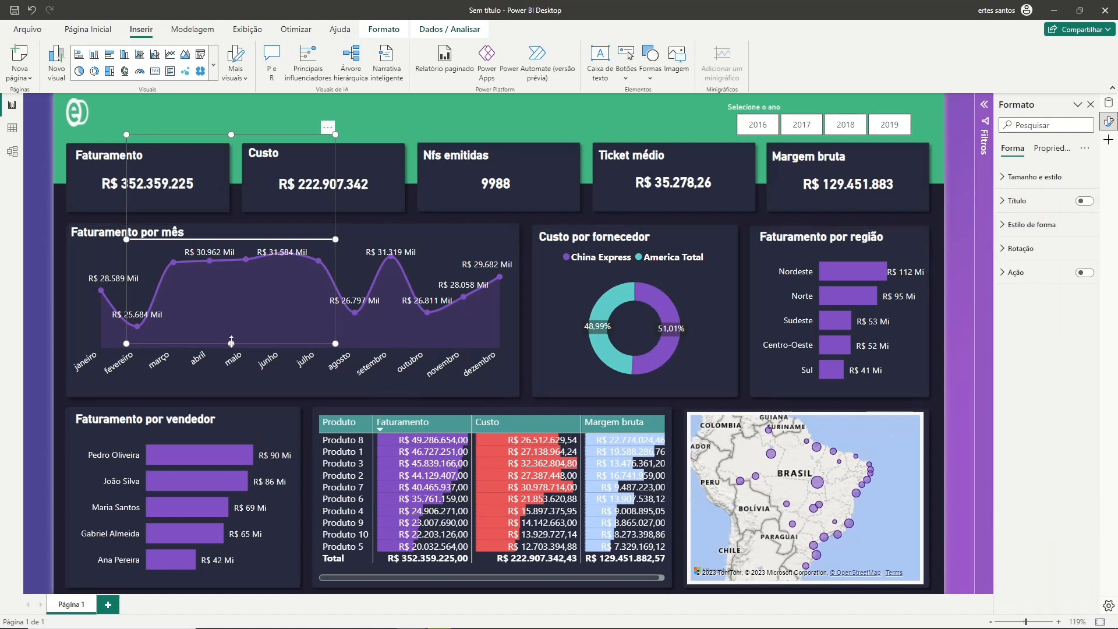
Flatten the line shape and stretch it across the green header just above the cards, from Faturamento to Margem bruta.
{"action": "left_click_drag", "start_coordinate": [232, 342], "coordinate": [179, 142]}
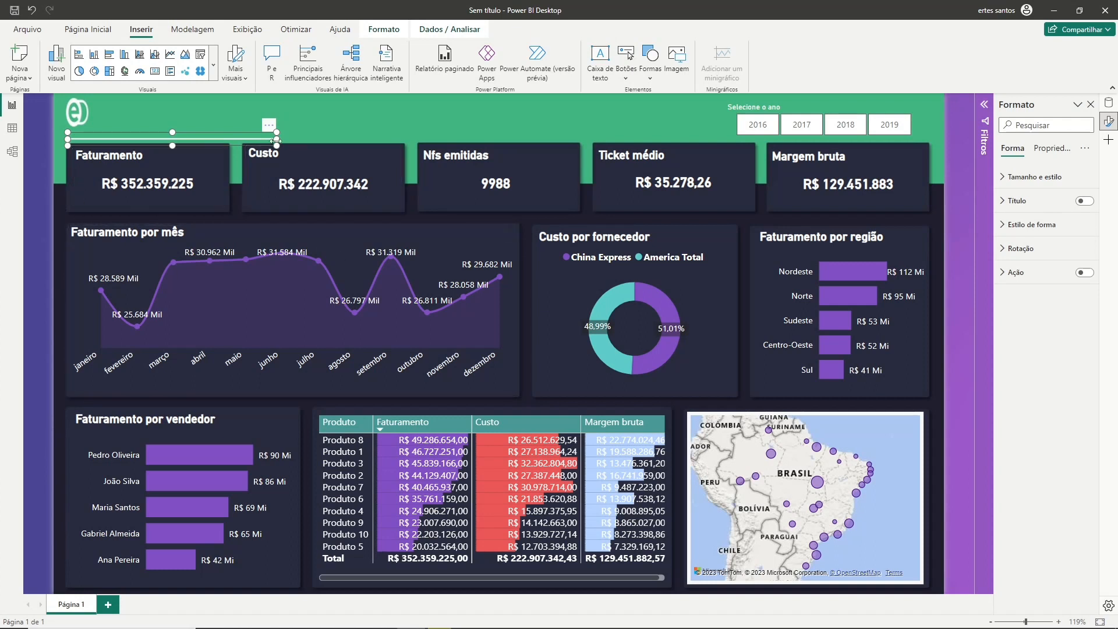
{"action": "left_click_drag", "start_coordinate": [276, 140], "coordinate": [928, 139]}
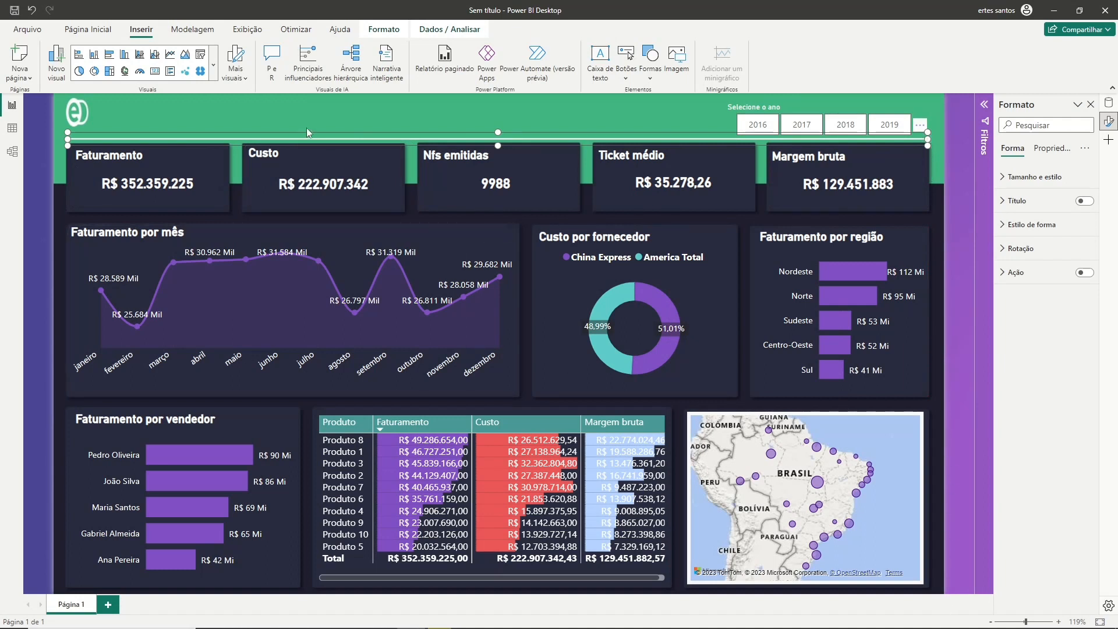
{"action": "left_click", "coordinate": [294, 100]}
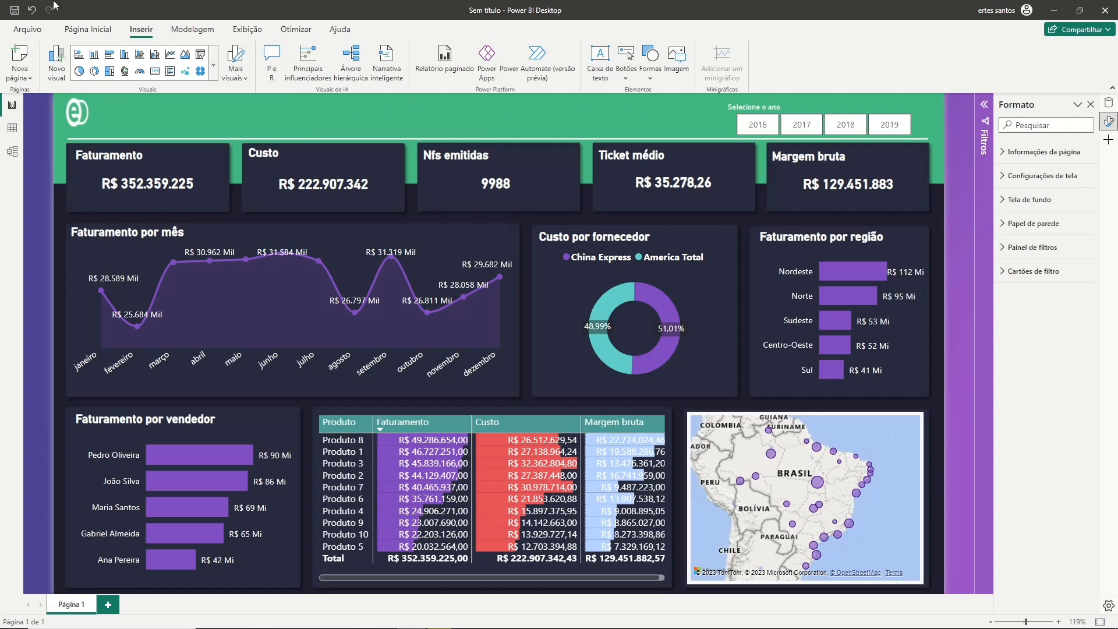
Insert a text box containing the title "Dashboard de vendas".
{"action": "left_click", "coordinate": [77, 34]}
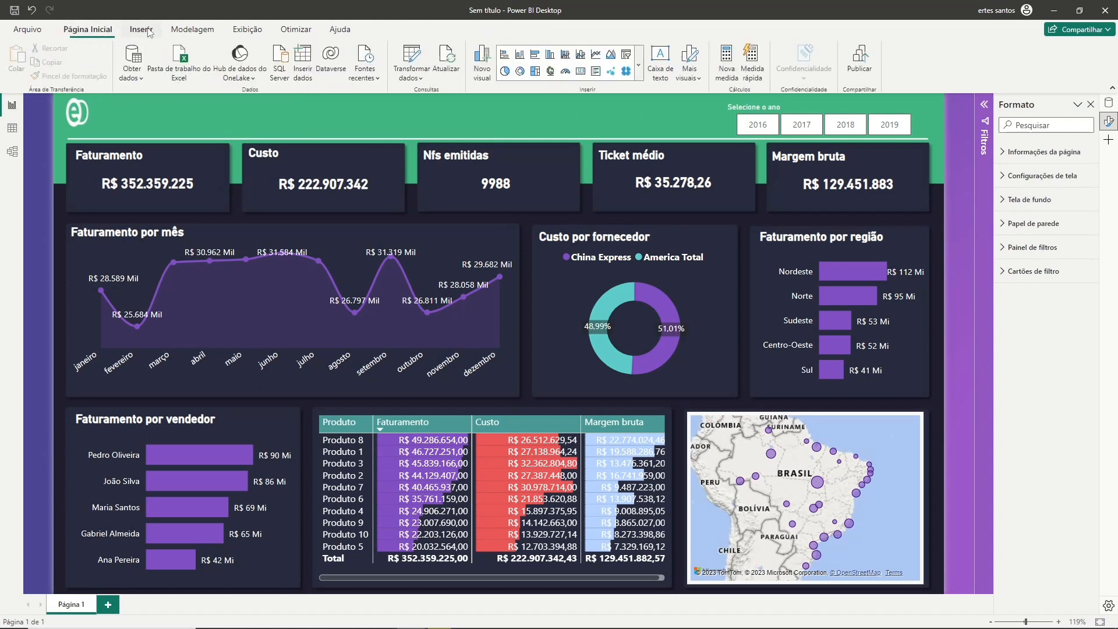
{"action": "left_click", "coordinate": [141, 29]}
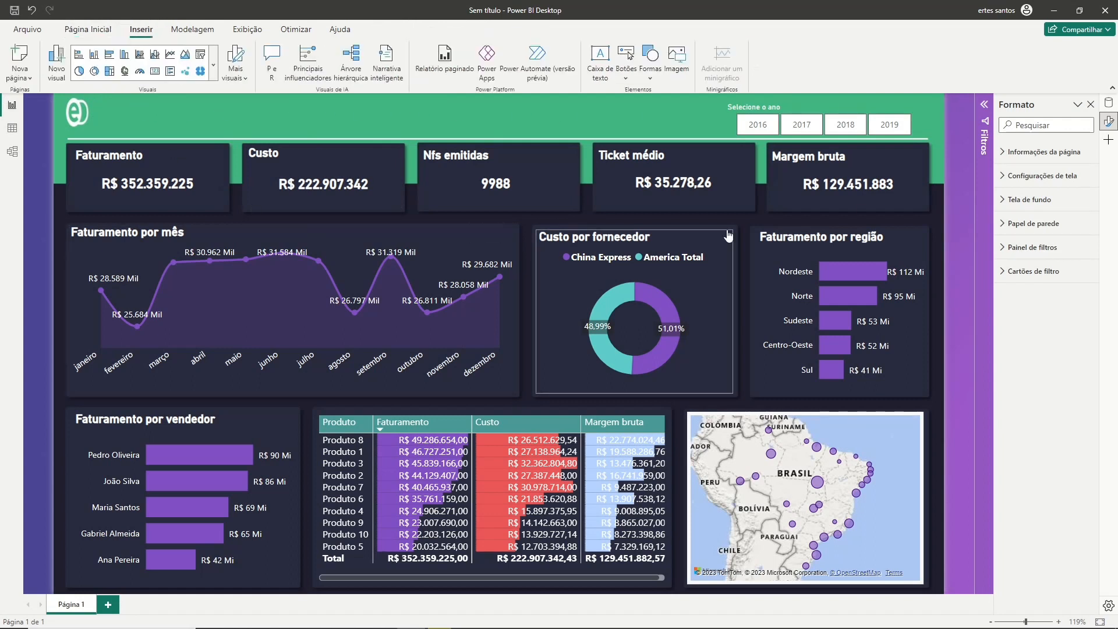
{"action": "left_click", "coordinate": [601, 64]}
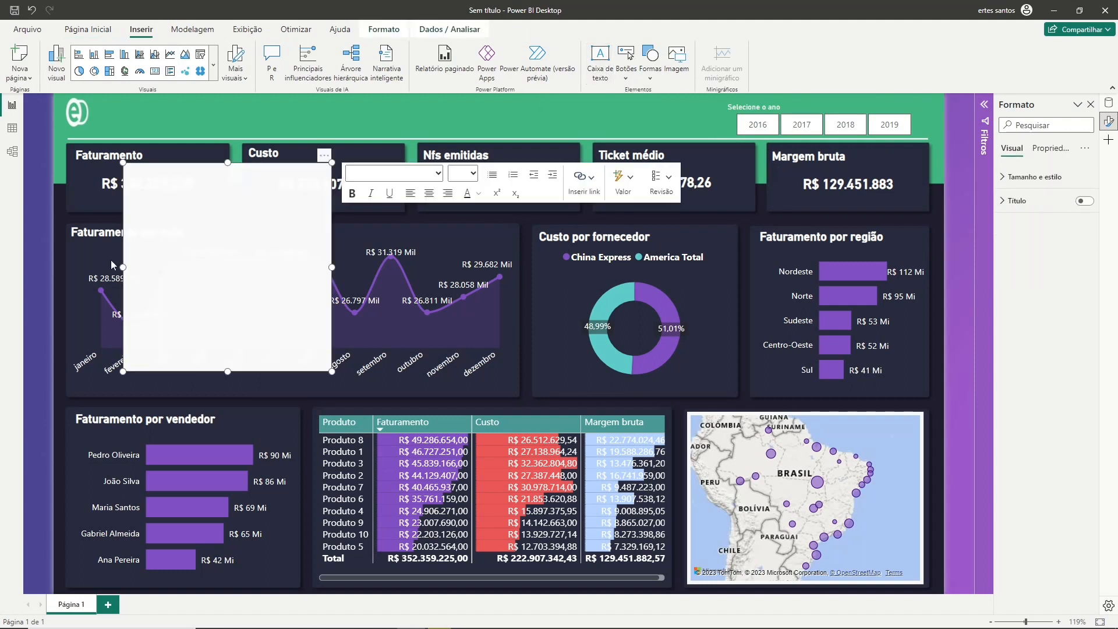
{"action": "left_click", "coordinate": [156, 181]}
{"action": "type", "text": "D"}
{"action": "key", "text": "BackSpace"}
{"action": "type", "text": "Dashboard de vendas"}
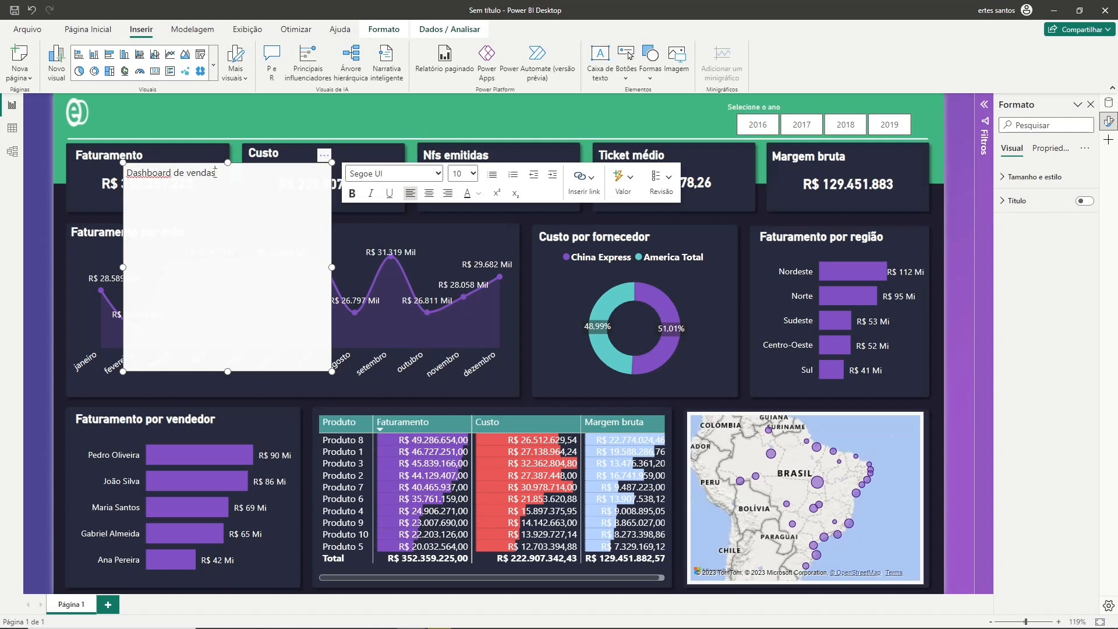
Format the "Dashboard de vendas" title text as size 32, bold and white.
{"action": "left_click_drag", "start_coordinate": [216, 173], "coordinate": [127, 173]}
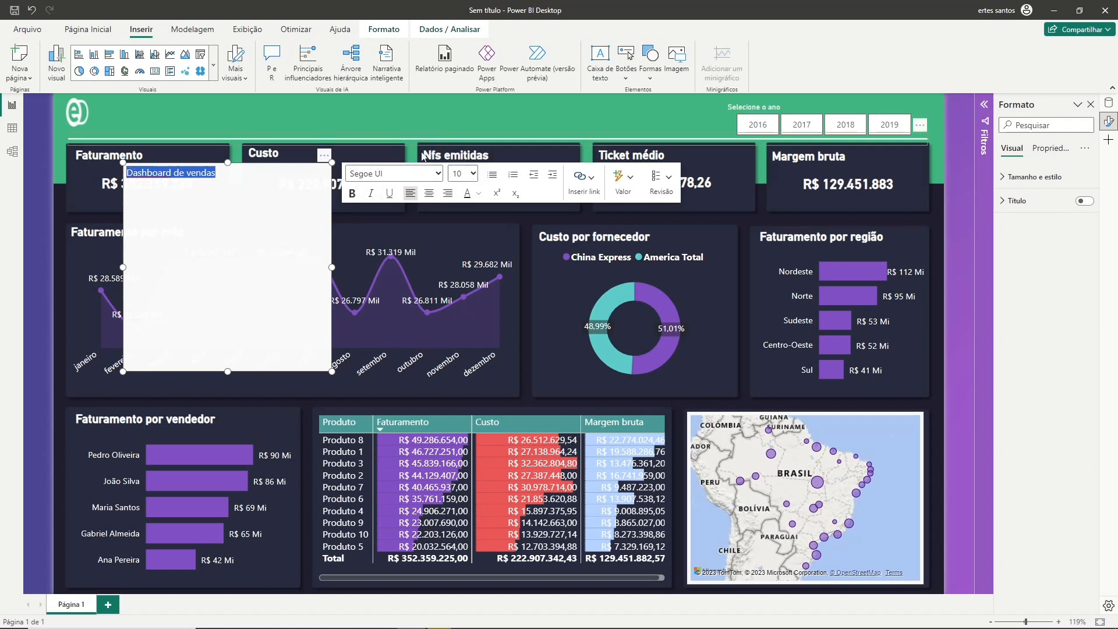
{"action": "left_click", "coordinate": [473, 174]}
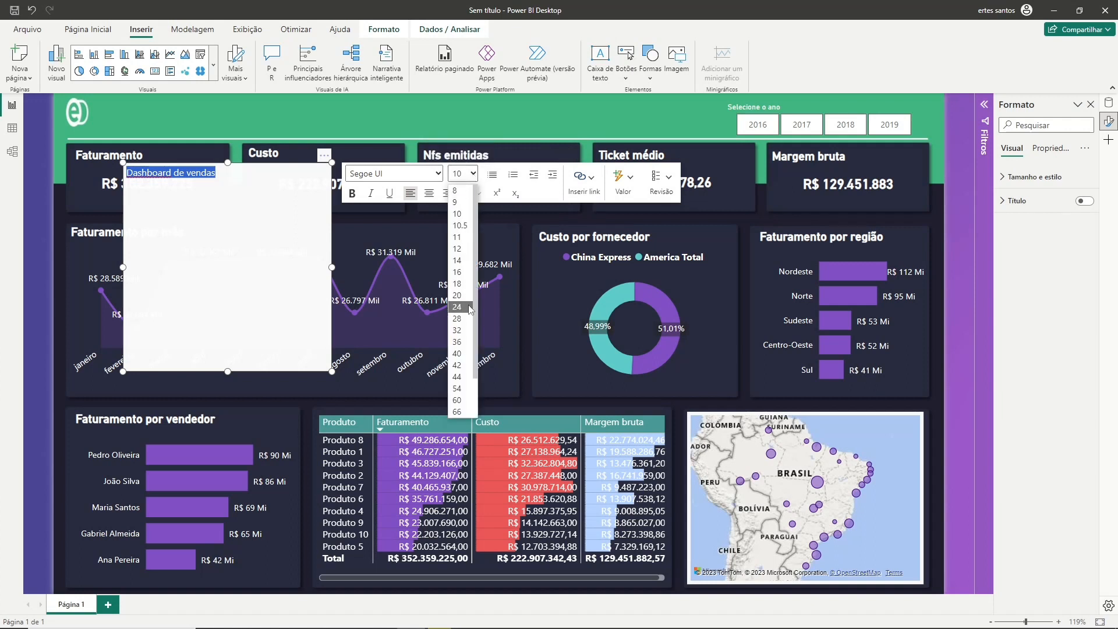
{"action": "left_click", "coordinate": [463, 330]}
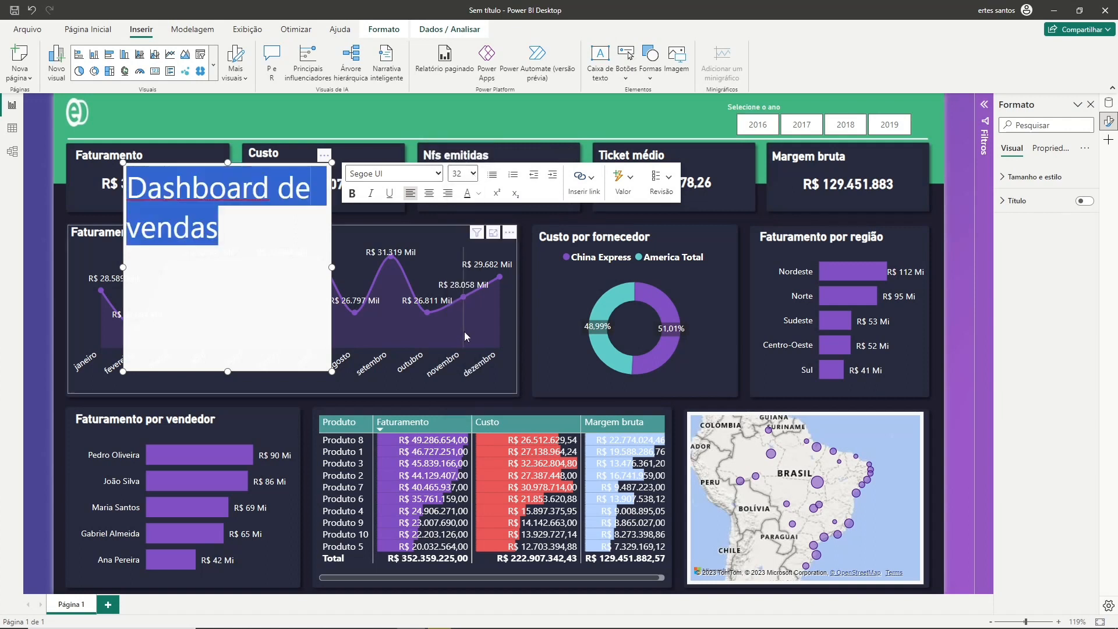
{"action": "left_click", "coordinate": [352, 194]}
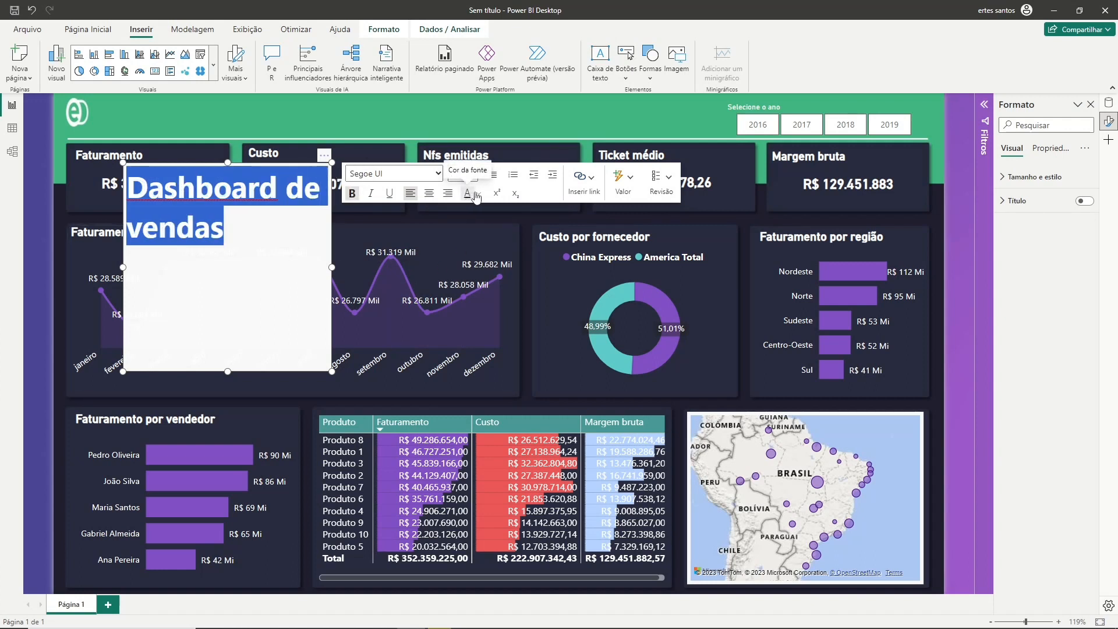
{"action": "left_click", "coordinate": [479, 196]}
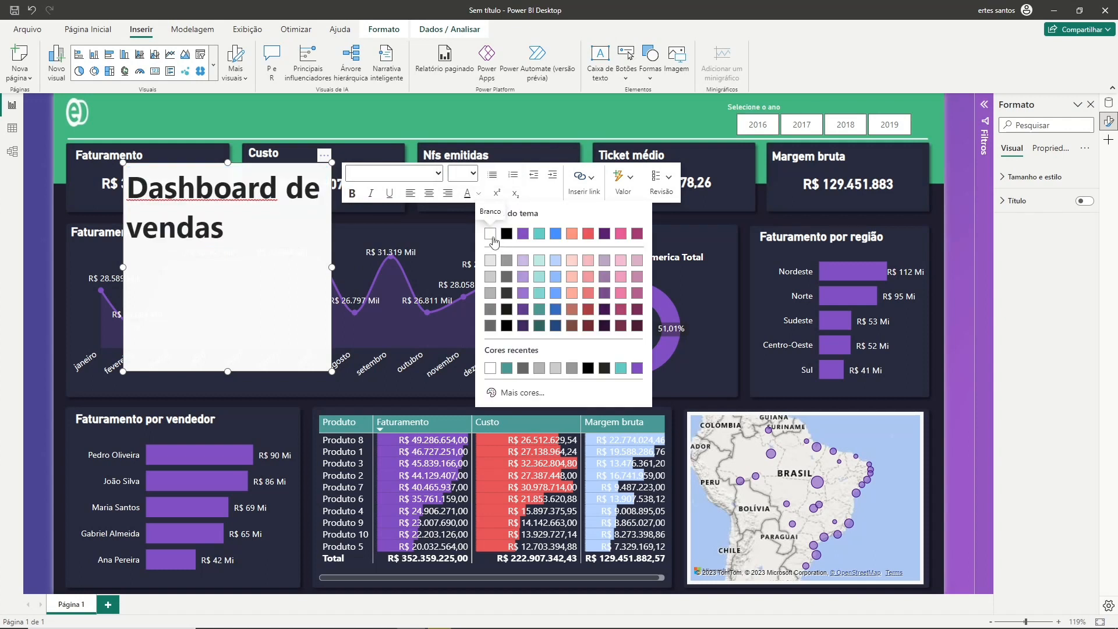
{"action": "left_click", "coordinate": [491, 234]}
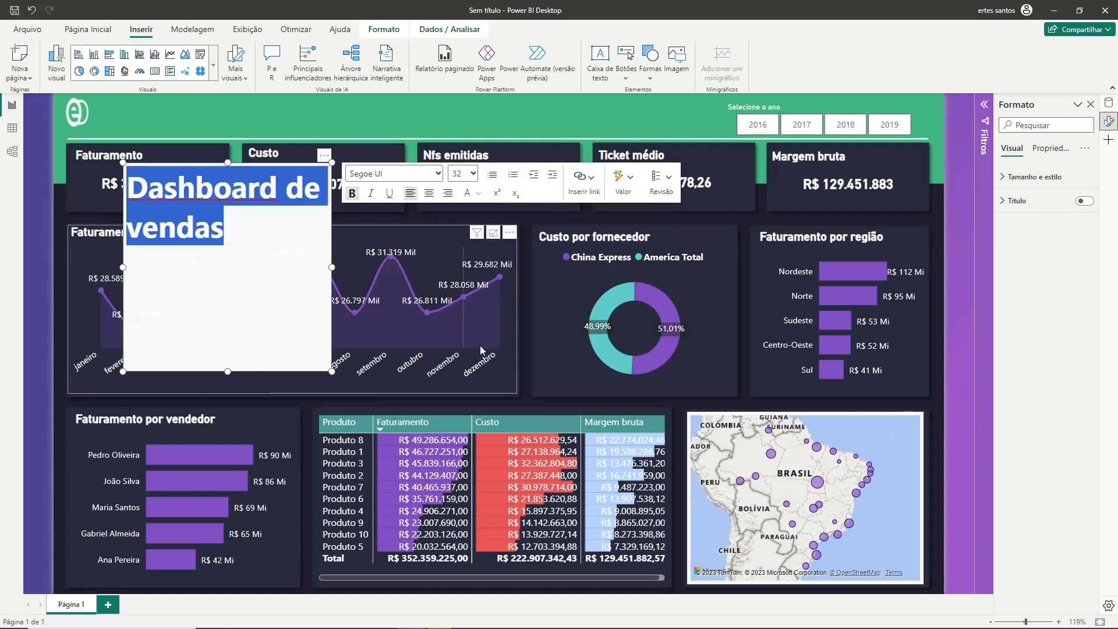
Turn off the title text box's background and fit it at about 692 by 75 into the green header beside the logo.
{"action": "left_click", "coordinate": [1008, 178]}
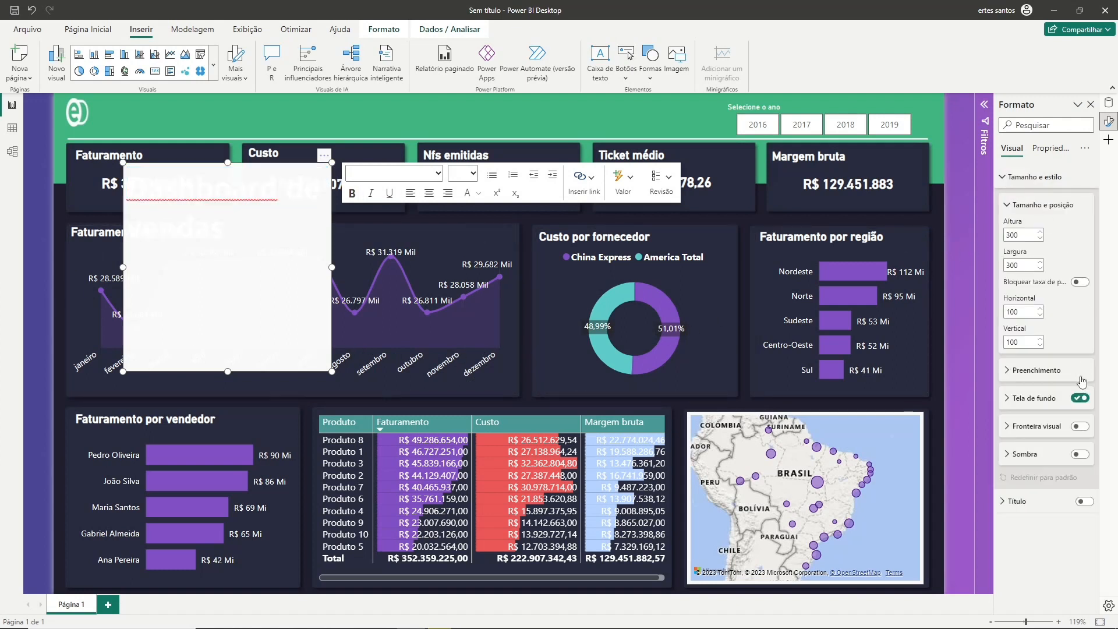
{"action": "left_click", "coordinate": [1080, 399]}
{"action": "left_click", "coordinate": [1081, 402]}
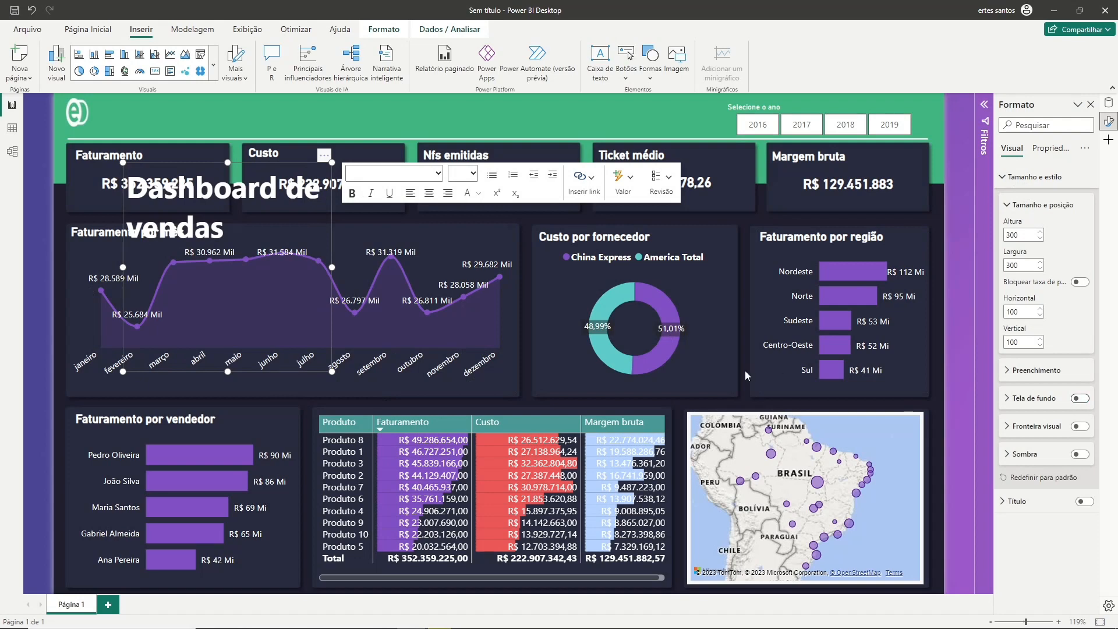
{"action": "left_click_drag", "start_coordinate": [228, 371], "coordinate": [240, 170]}
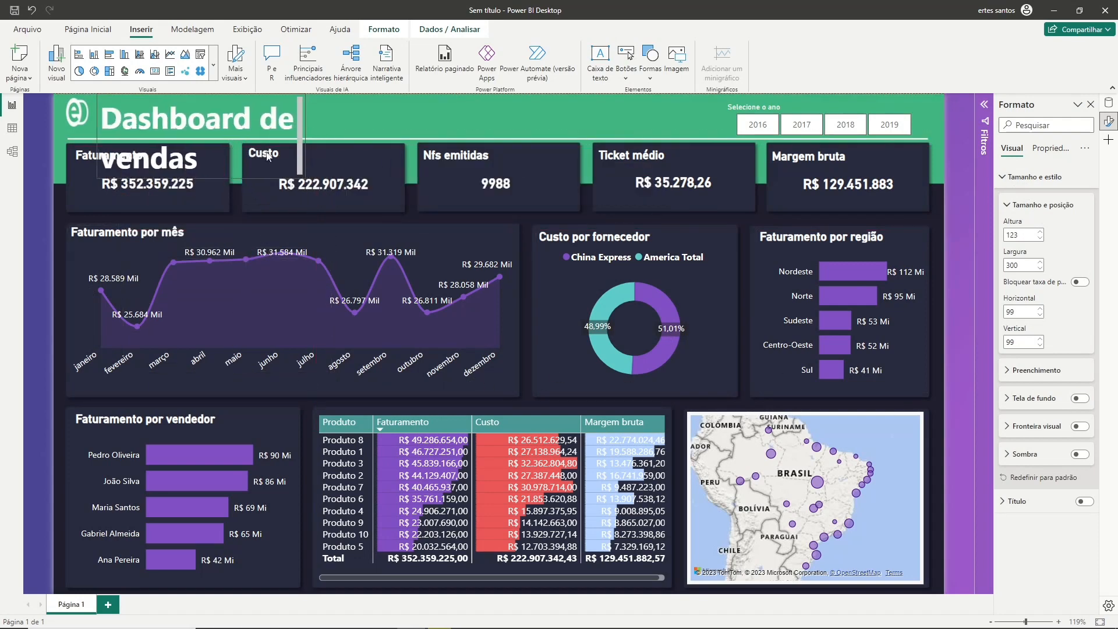
{"action": "left_click_drag", "start_coordinate": [303, 136], "coordinate": [588, 134]}
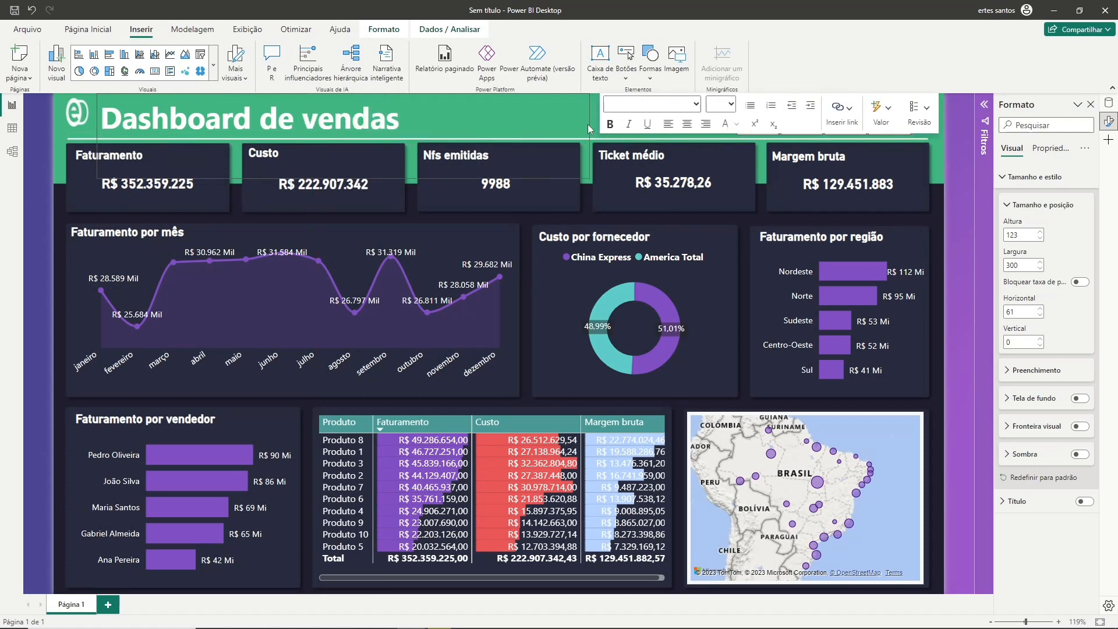
{"action": "left_click_drag", "start_coordinate": [345, 176], "coordinate": [345, 134]}
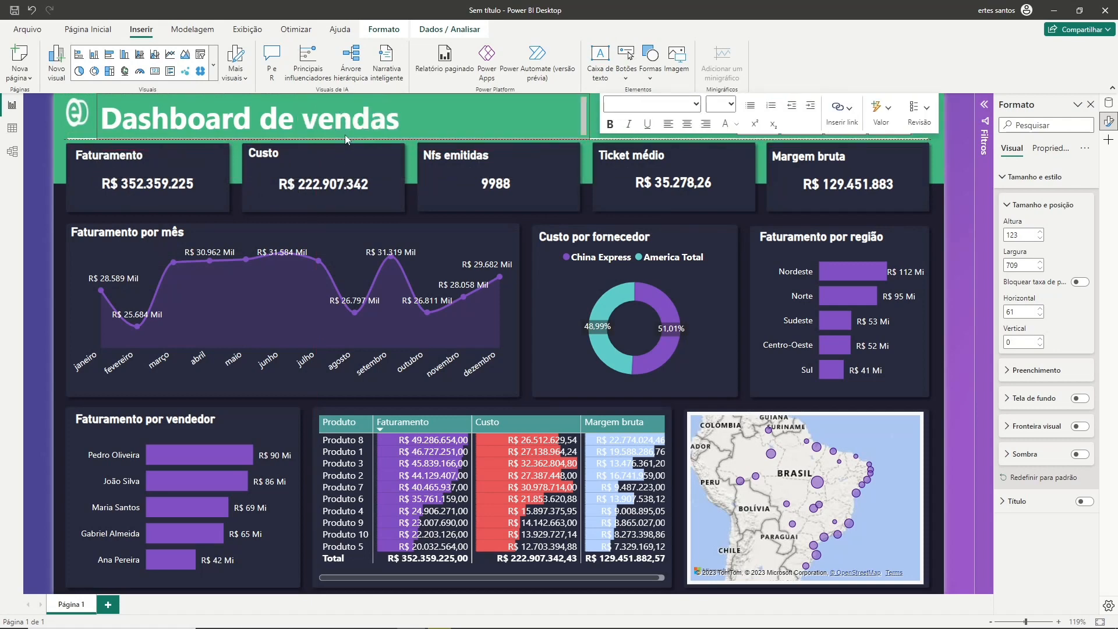
{"action": "left_click_drag", "start_coordinate": [584, 144], "coordinate": [578, 146]}
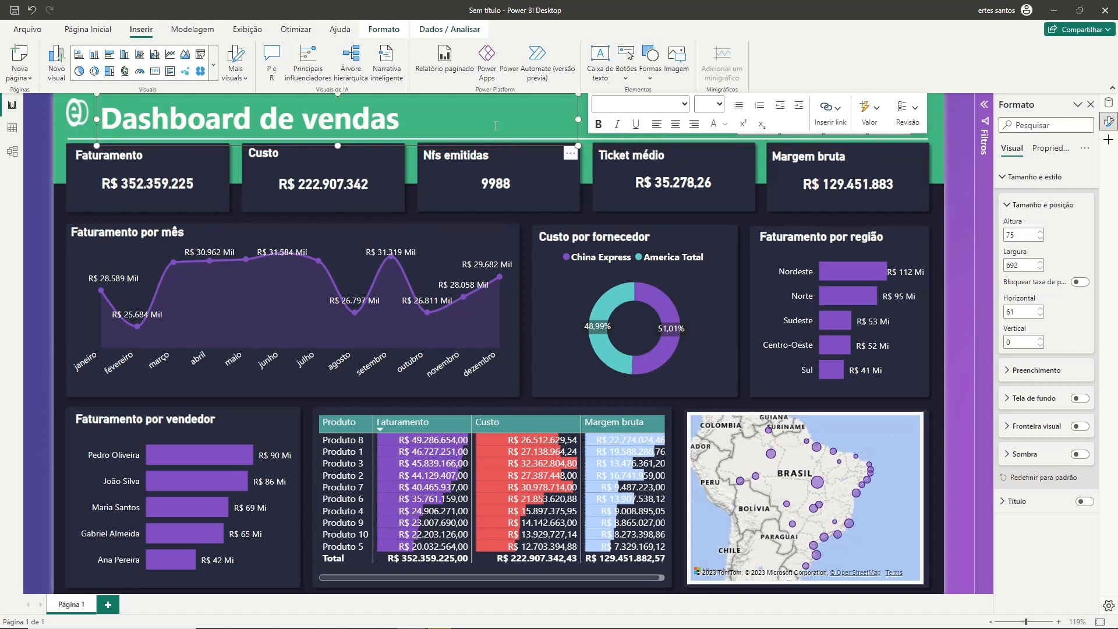
{"action": "left_click", "coordinate": [56, 131]}
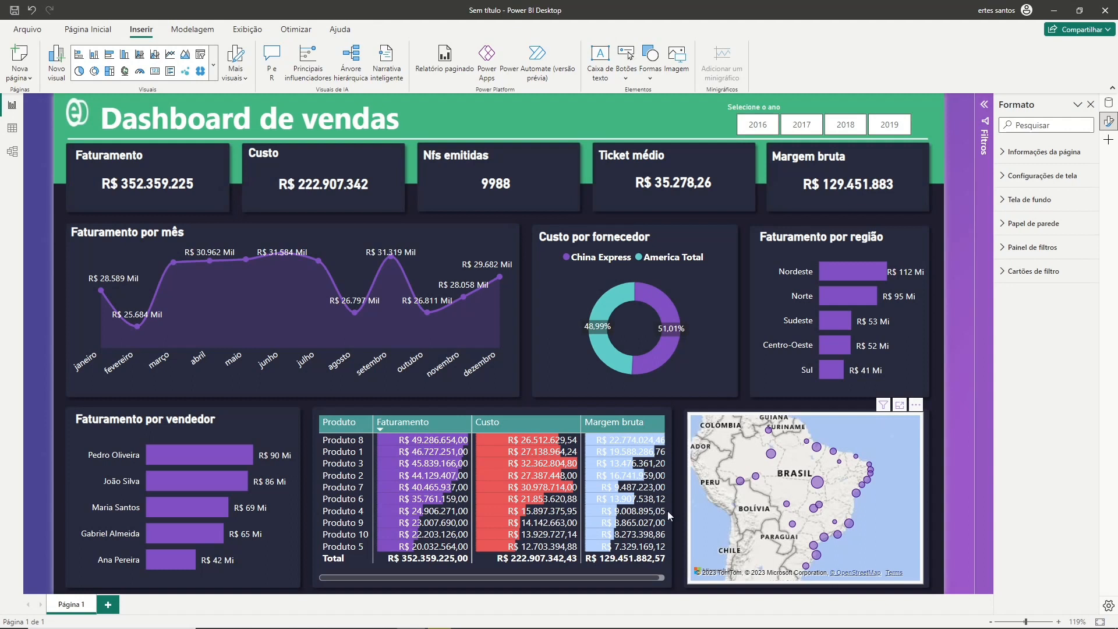
{"action": "mouse_move", "coordinate": [268, 627]}
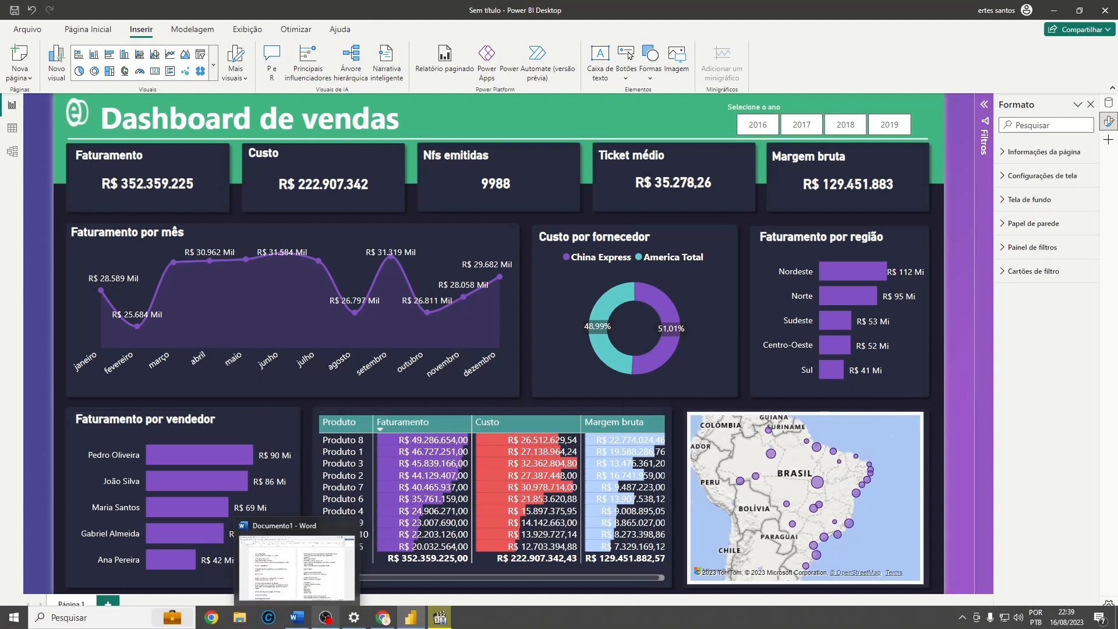